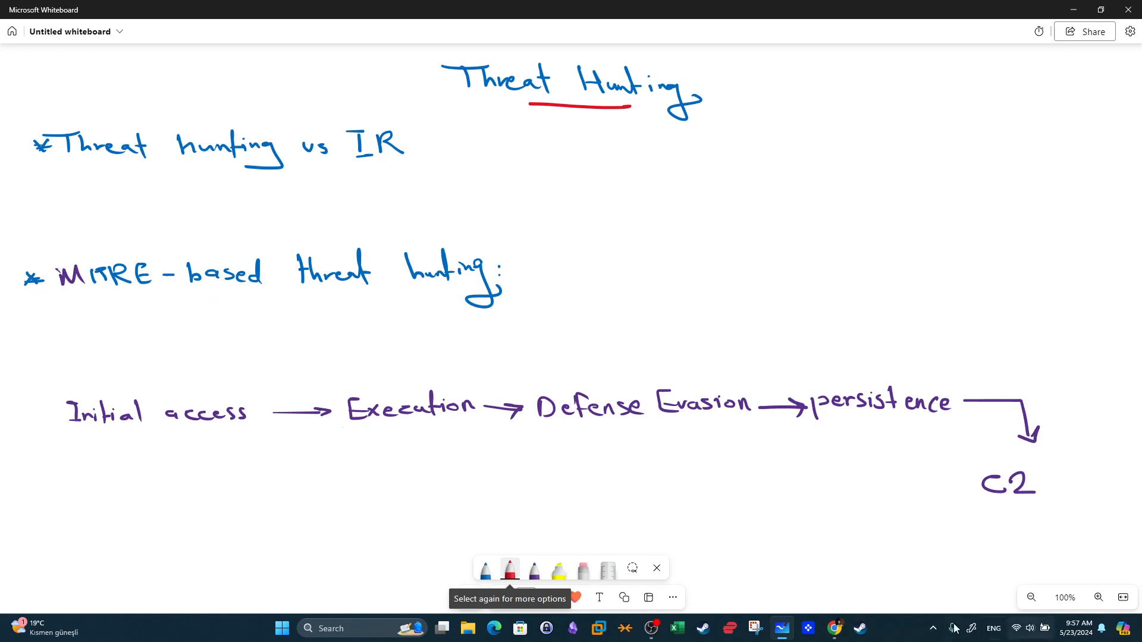
Switch to the browser and review the TryHackMe Threat Hunting: Foothold room page and its task list.
{"action": "mouse_move", "coordinate": [839, 630]}
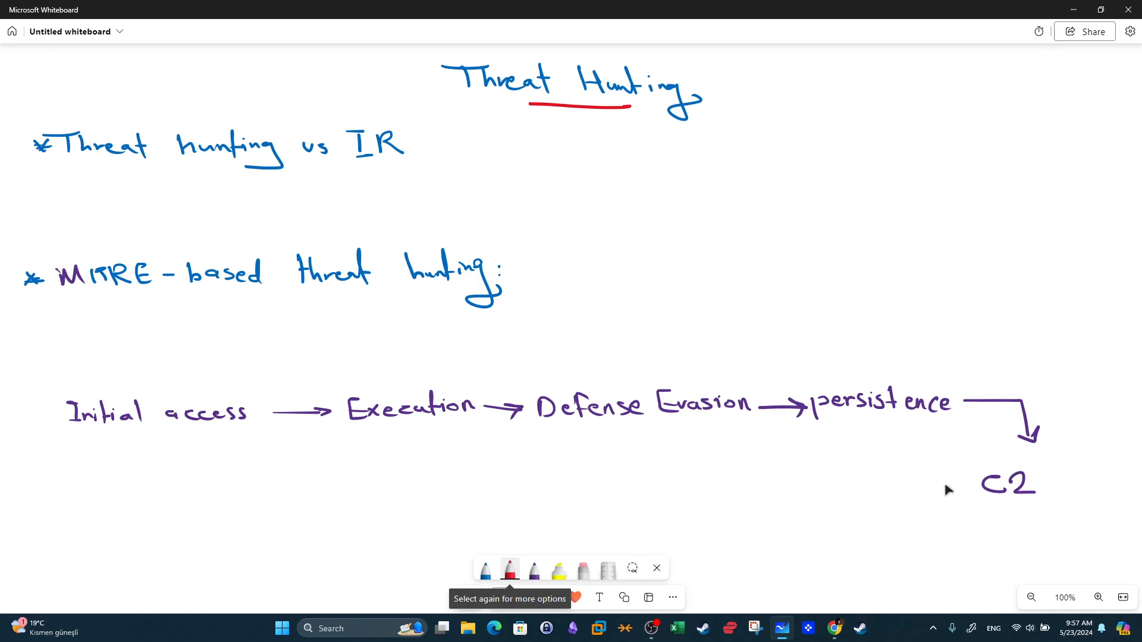
{"action": "left_click", "coordinate": [834, 627]}
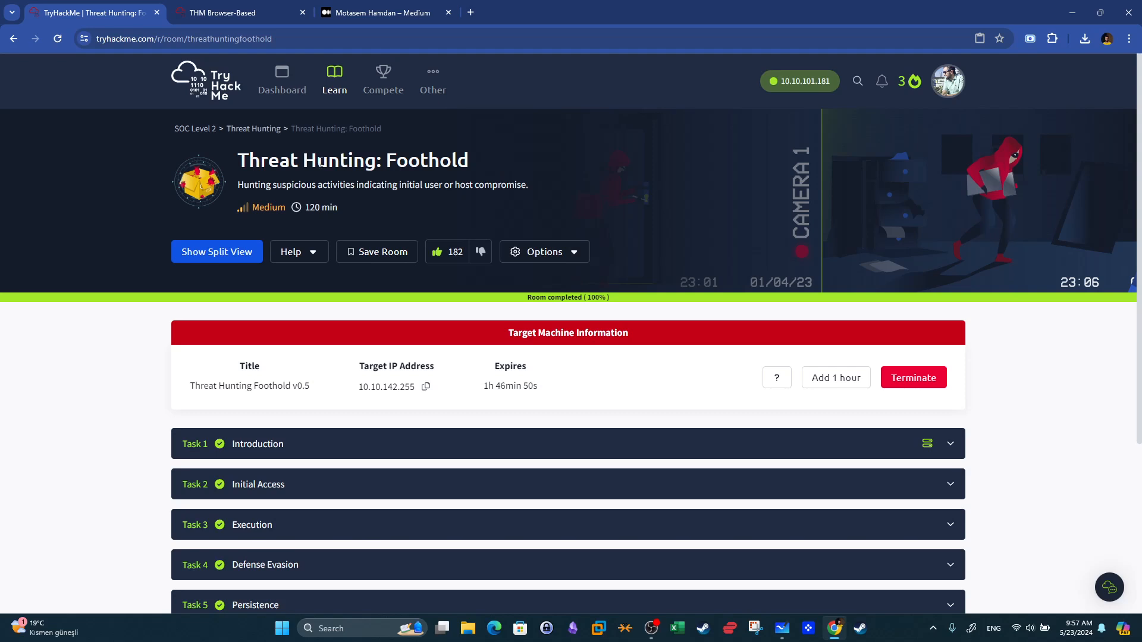
{"action": "left_click_drag", "start_coordinate": [240, 161], "coordinate": [523, 166]}
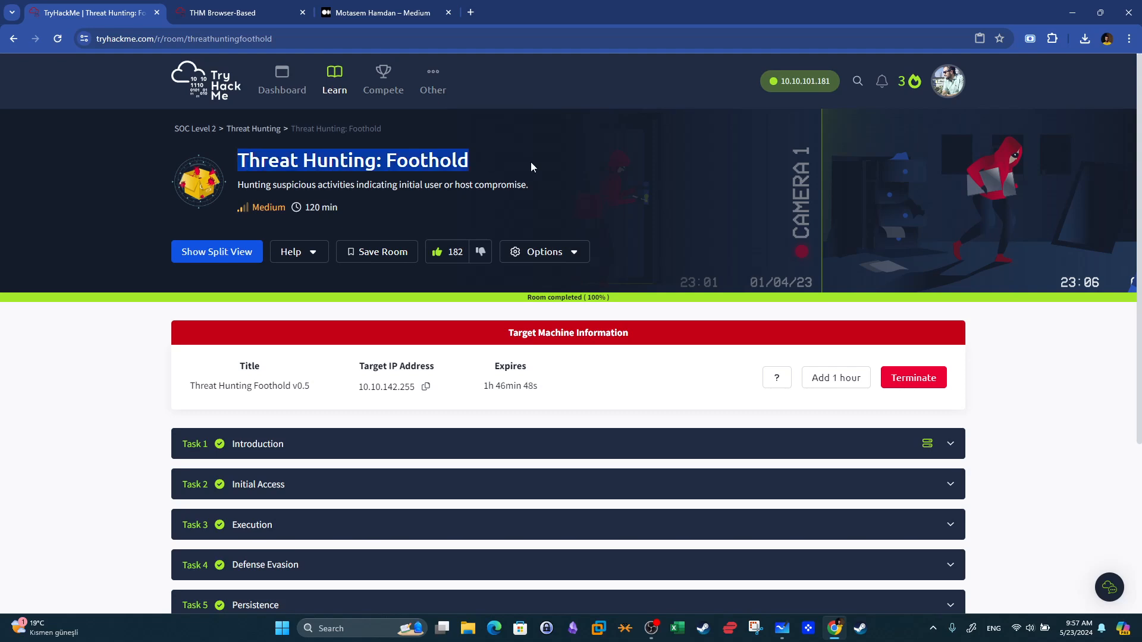
{"action": "scroll", "coordinate": [619, 236], "scroll_direction": "down", "scroll_amount": 4}
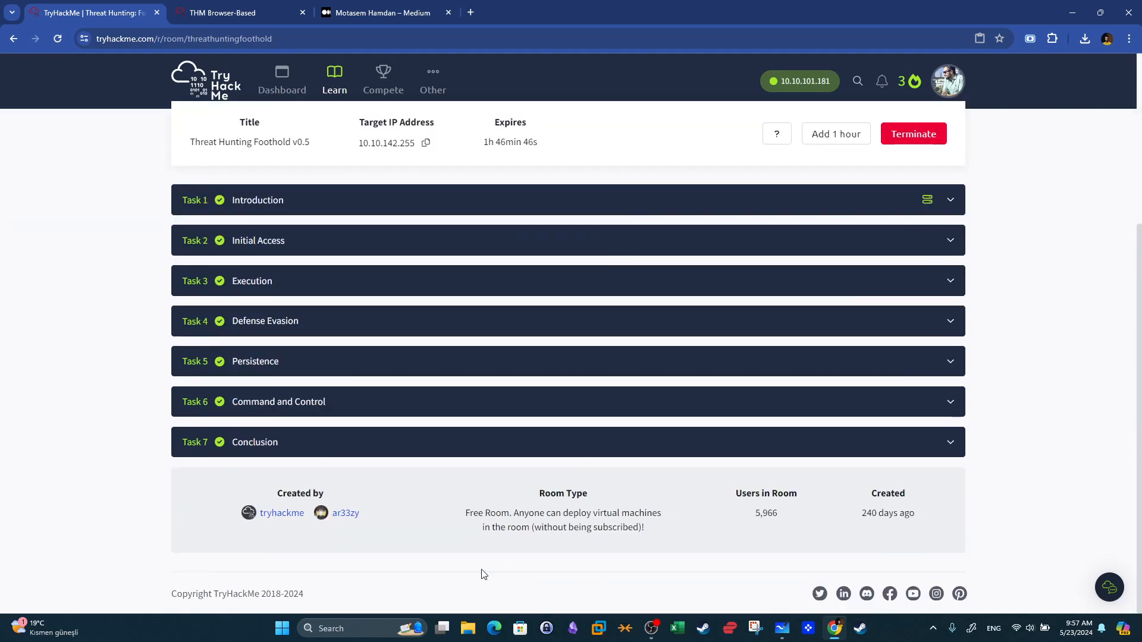
{"action": "left_click_drag", "start_coordinate": [465, 512], "coordinate": [601, 510]}
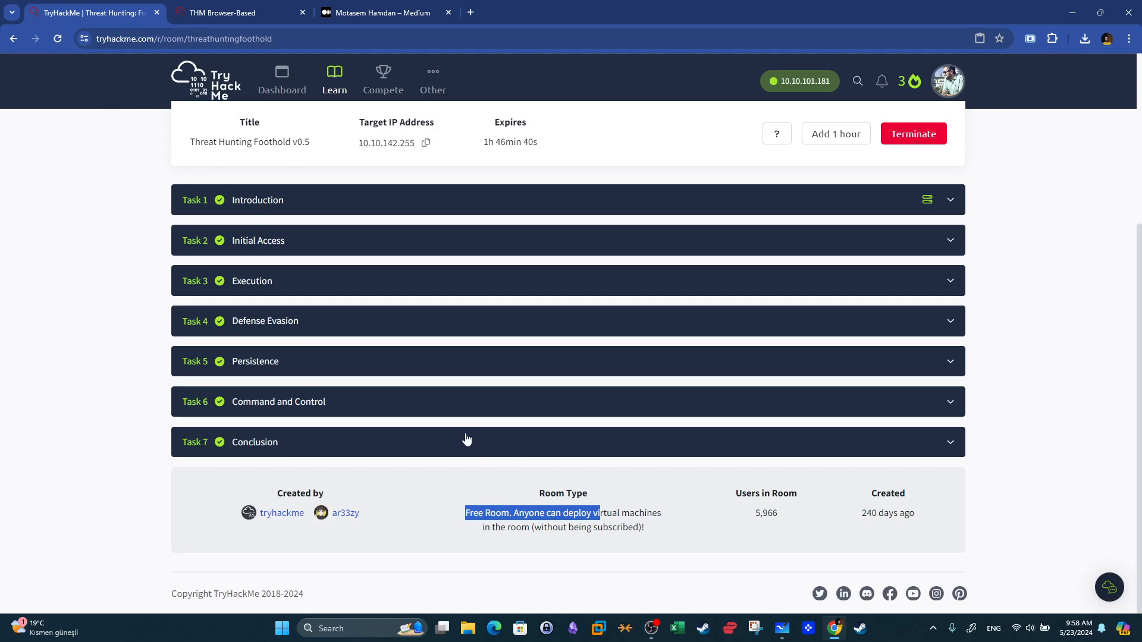
{"action": "scroll", "coordinate": [464, 428], "scroll_direction": "up", "scroll_amount": 3}
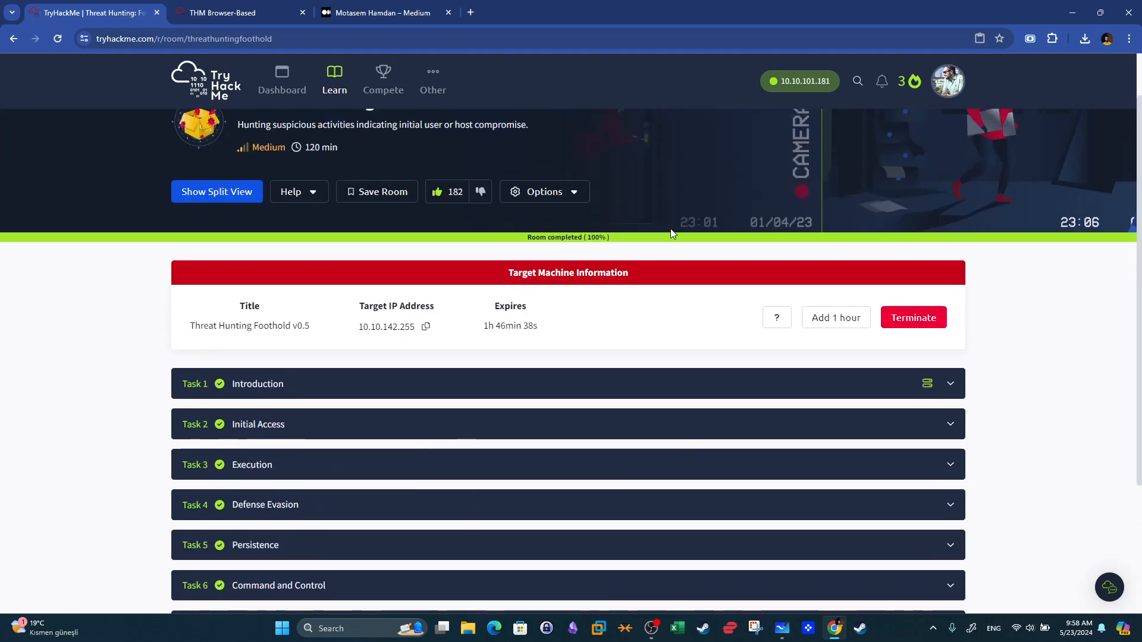
{"action": "scroll", "coordinate": [523, 318], "scroll_direction": "up", "scroll_amount": 1}
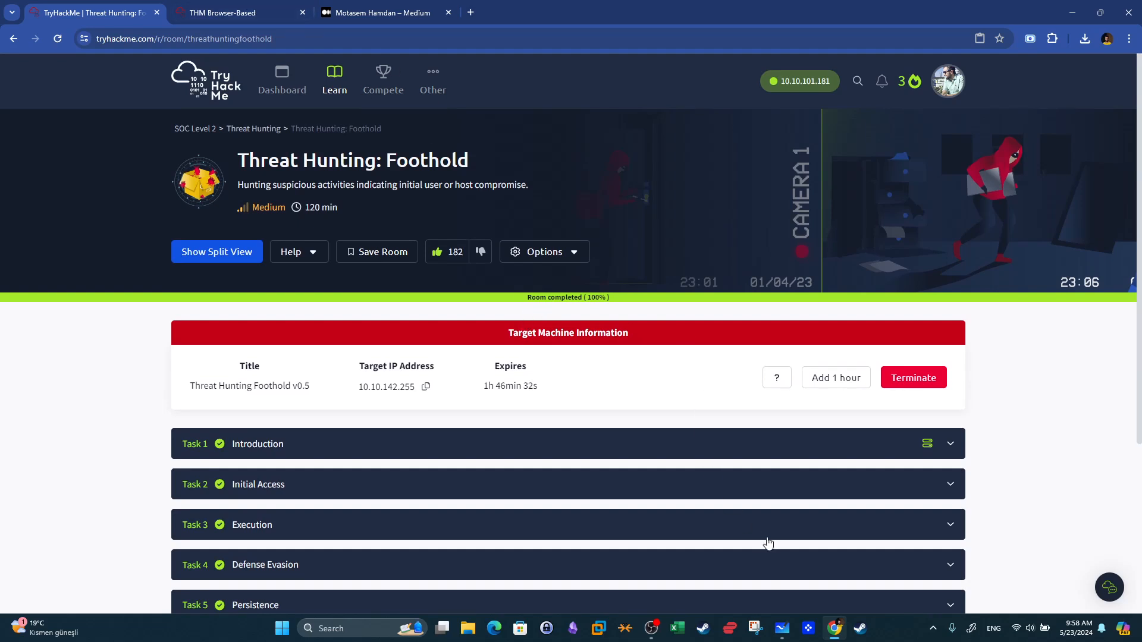
Return to the whiteboard and, in red, underline 'Threat Hunting', 'hunting' and 'IR', and write a circled 'IOCs' note.
{"action": "left_click", "coordinate": [782, 628]}
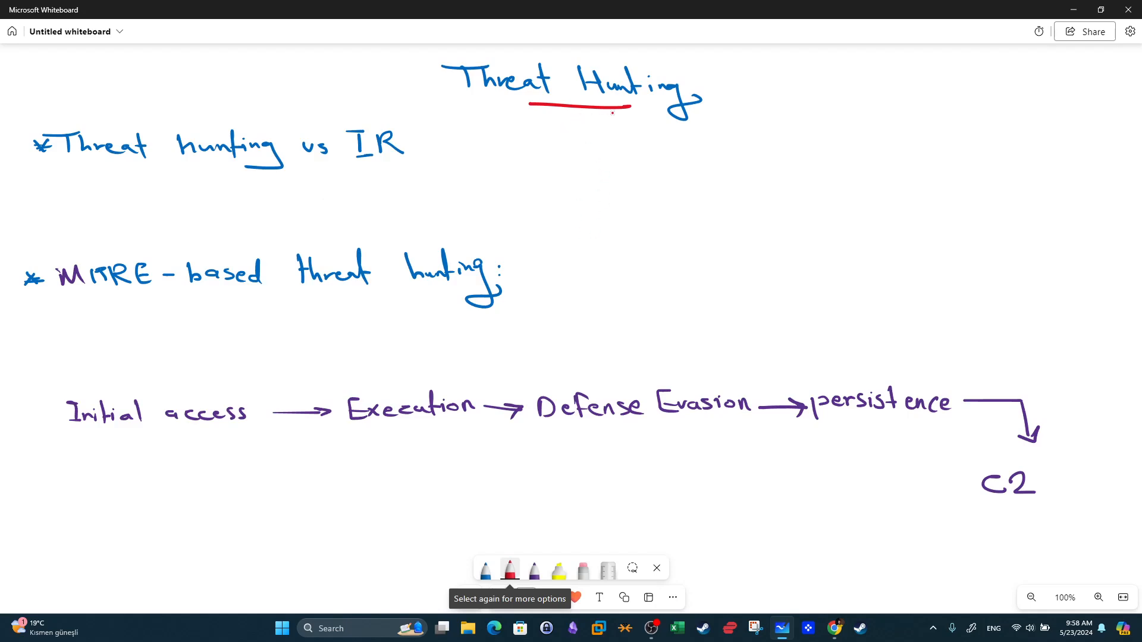
{"action": "left_click_drag", "start_coordinate": [628, 110], "coordinate": [482, 102]}
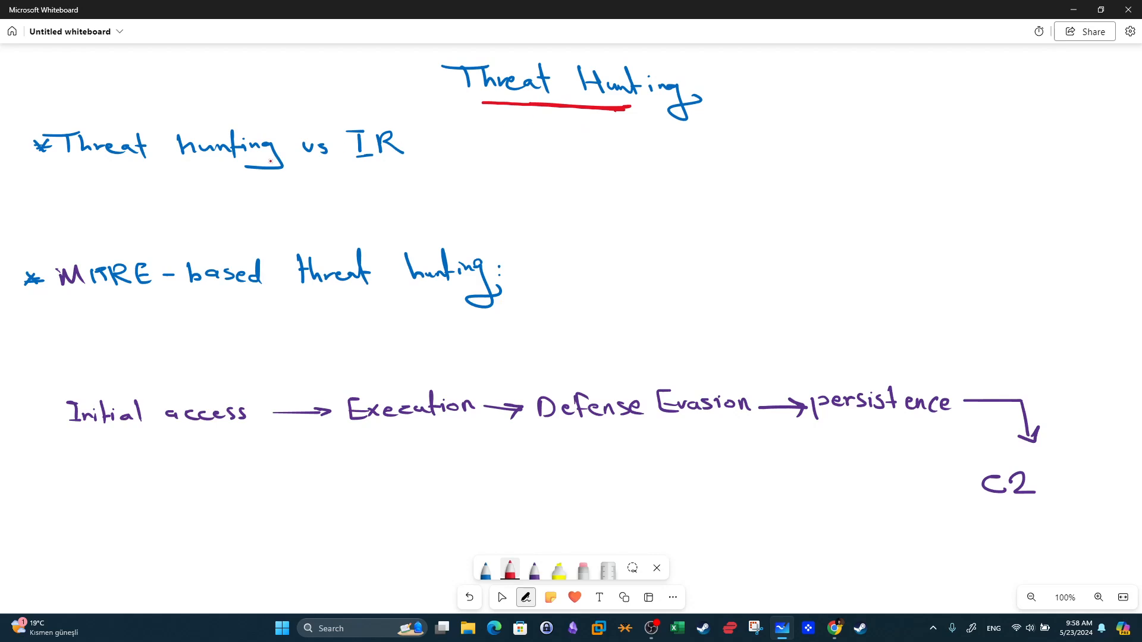
{"action": "left_click_drag", "start_coordinate": [359, 169], "coordinate": [404, 167]}
{"action": "mouse_move", "coordinate": [174, 177]}
{"action": "left_mouse_down"}
{"action": "mouse_move", "coordinate": [198, 178]}
{"action": "mouse_move", "coordinate": [126, 174]}
{"action": "left_mouse_up"}
{"action": "mouse_move", "coordinate": [613, 146]}
{"action": "left_mouse_down"}
{"action": "mouse_move", "coordinate": [616, 164]}
{"action": "mouse_move", "coordinate": [631, 150]}
{"action": "mouse_move", "coordinate": [665, 166]}
{"action": "mouse_move", "coordinate": [598, 173]}
{"action": "mouse_move", "coordinate": [693, 141]}
{"action": "left_mouse_up"}
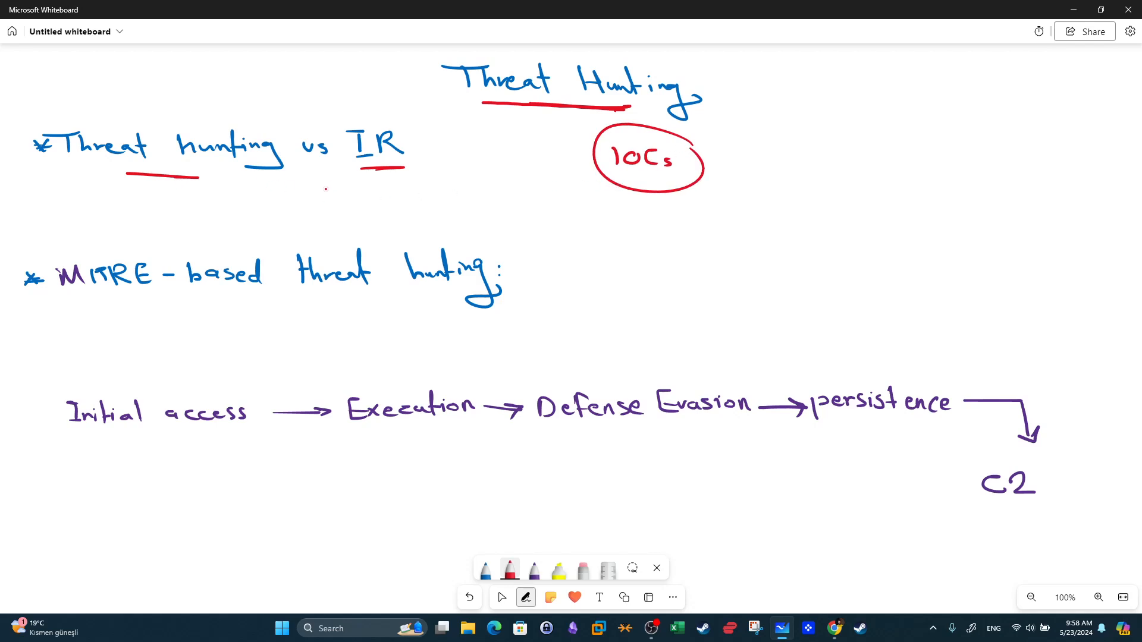
In red, add arrows labelling threat hunting as 'pro-active' and IR as 're-active'.
{"action": "mouse_move", "coordinate": [164, 183]}
{"action": "left_mouse_down"}
{"action": "mouse_move", "coordinate": [166, 204]}
{"action": "mouse_move", "coordinate": [125, 231]}
{"action": "mouse_move", "coordinate": [219, 220]}
{"action": "mouse_move", "coordinate": [229, 232]}
{"action": "left_mouse_up"}
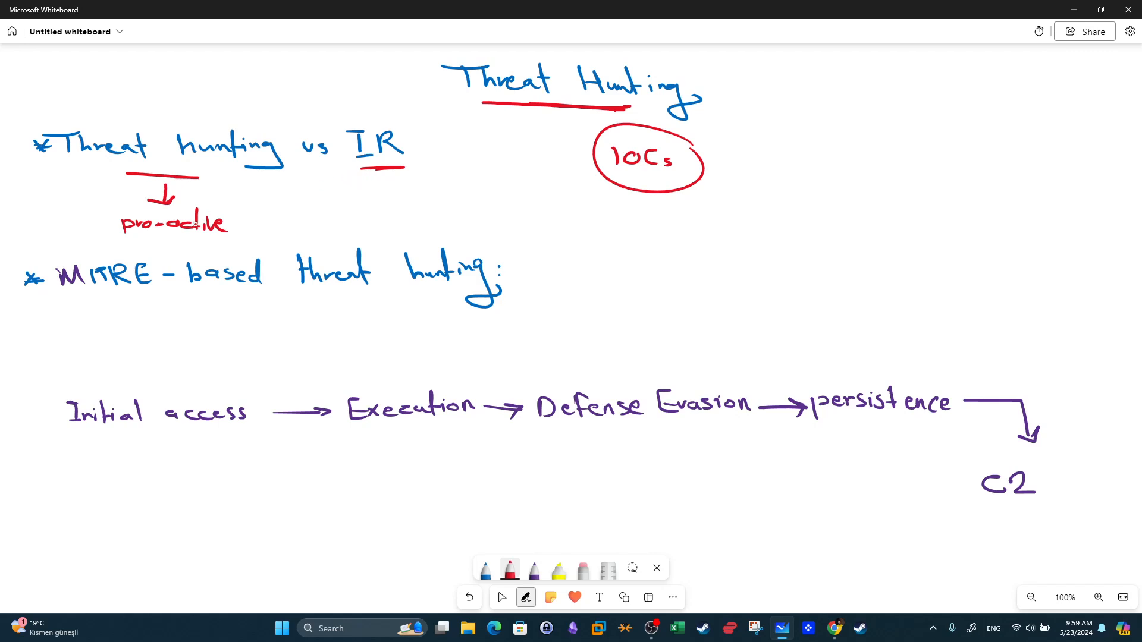
{"action": "left_click_drag", "start_coordinate": [137, 238], "coordinate": [212, 235]}
{"action": "mouse_move", "coordinate": [374, 179]}
{"action": "left_mouse_down"}
{"action": "mouse_move", "coordinate": [372, 198]}
{"action": "mouse_move", "coordinate": [363, 189]}
{"action": "mouse_move", "coordinate": [341, 220]}
{"action": "mouse_move", "coordinate": [404, 228]}
{"action": "left_mouse_up"}
{"action": "mouse_move", "coordinate": [395, 214]}
{"action": "left_mouse_down"}
{"action": "mouse_move", "coordinate": [412, 212]}
{"action": "mouse_move", "coordinate": [416, 229]}
{"action": "mouse_move", "coordinate": [434, 217]}
{"action": "mouse_move", "coordinate": [442, 231]}
{"action": "left_mouse_up"}
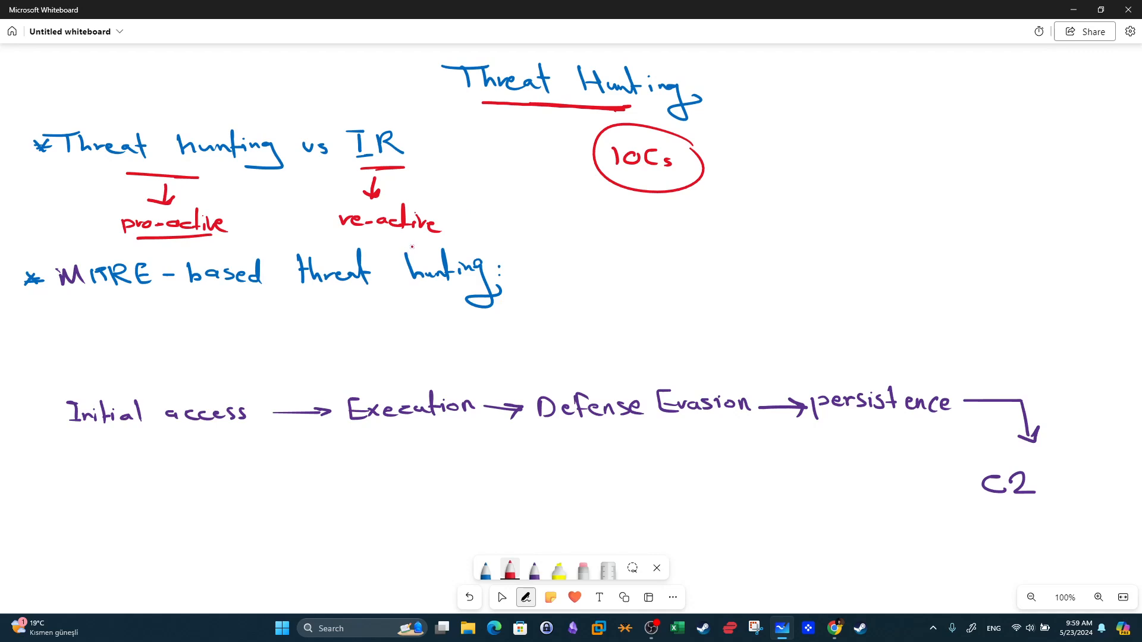
{"action": "mouse_move", "coordinate": [388, 164]}
{"action": "left_mouse_down"}
{"action": "mouse_move", "coordinate": [397, 164]}
{"action": "mouse_move", "coordinate": [352, 166]}
{"action": "left_mouse_up"}
With the purple pen, box 'MITRE' and underline 'hunting' in the MITRE-based threat hunting line.
{"action": "left_click", "coordinate": [532, 572]}
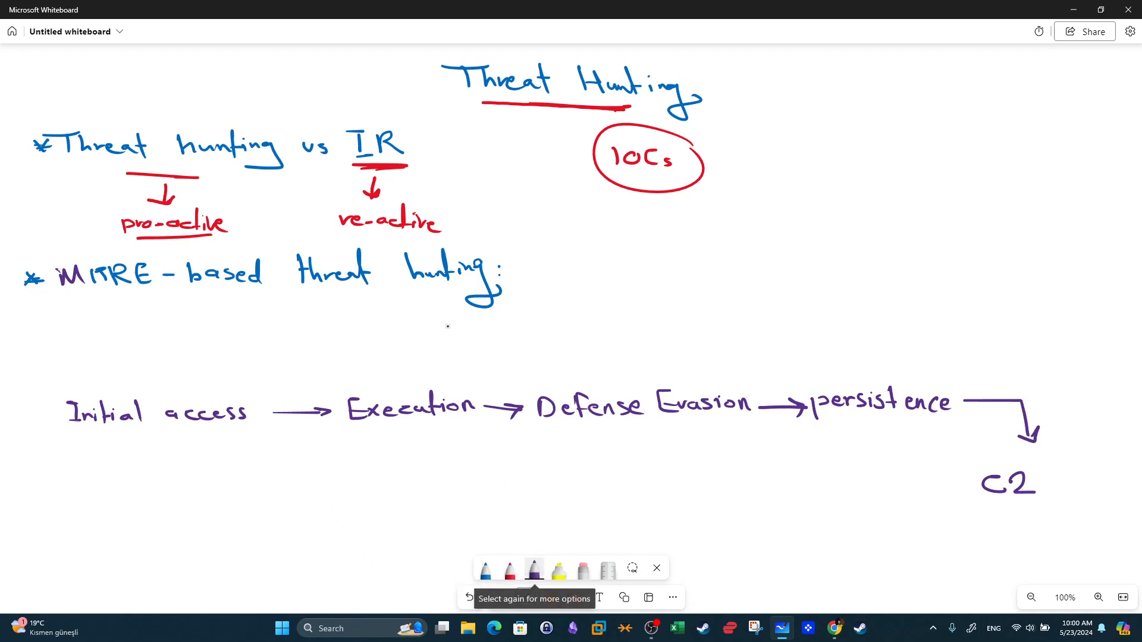
{"action": "left_click_drag", "start_coordinate": [451, 297], "coordinate": [356, 292]}
{"action": "mouse_move", "coordinate": [54, 294]}
{"action": "left_mouse_down"}
{"action": "mouse_move", "coordinate": [158, 291]}
{"action": "mouse_move", "coordinate": [52, 252]}
{"action": "mouse_move", "coordinate": [52, 294]}
{"action": "left_mouse_up"}
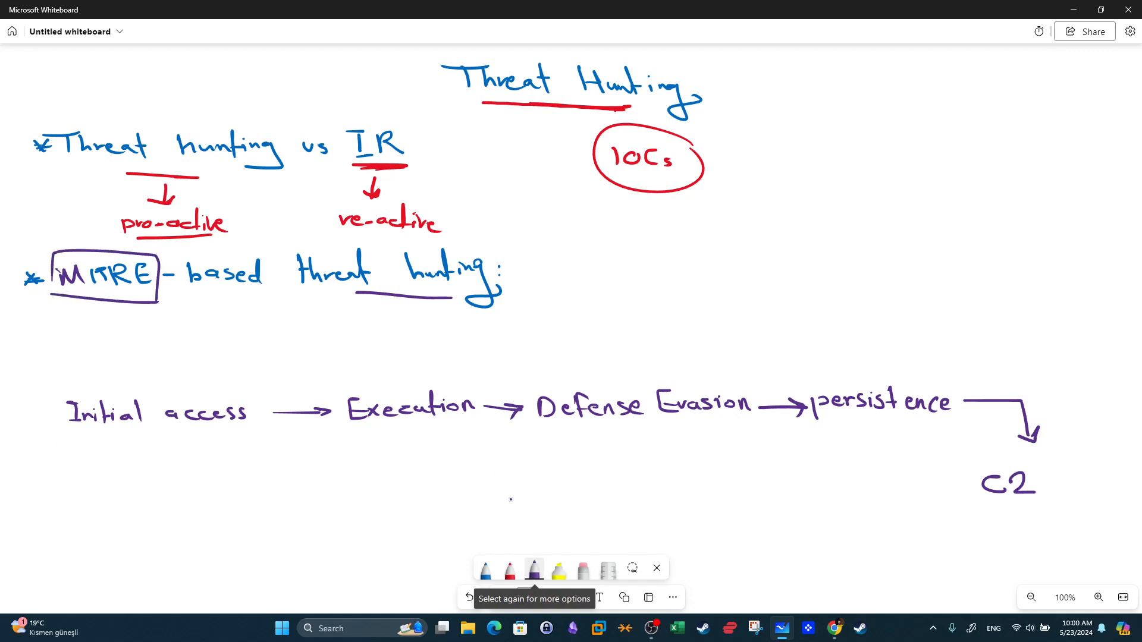
With the blue pen, write 'web traffic', 'events endpoints' and 'ssh traffic' beside the MITRE line.
{"action": "left_click", "coordinate": [486, 569]}
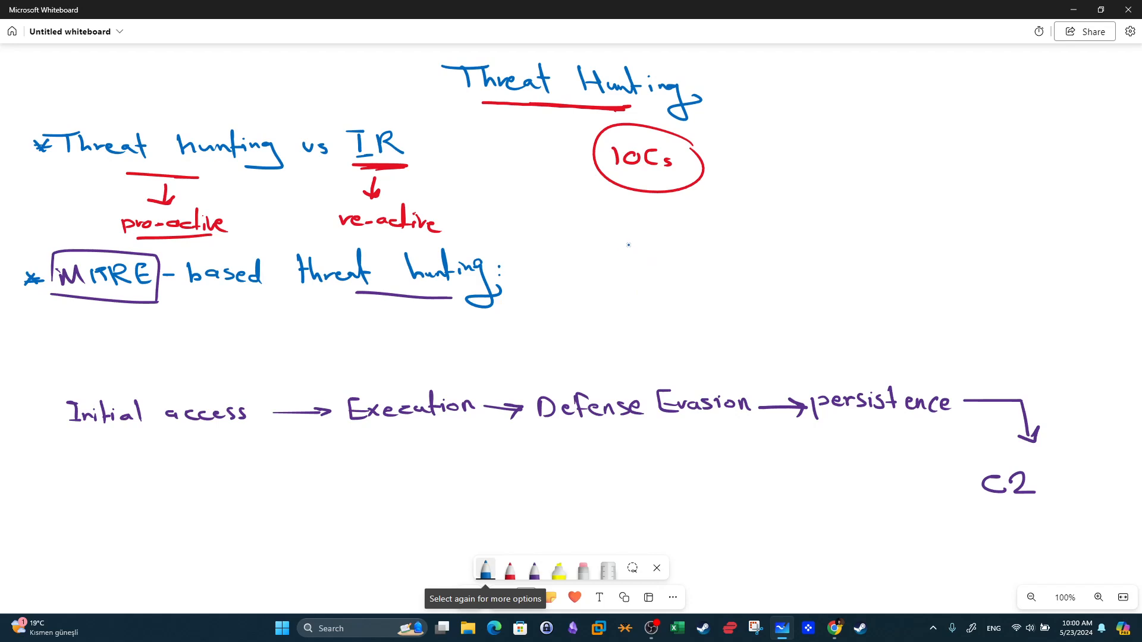
{"action": "mouse_move", "coordinate": [640, 240]}
{"action": "left_mouse_down"}
{"action": "mouse_move", "coordinate": [712, 255]}
{"action": "mouse_move", "coordinate": [753, 234]}
{"action": "mouse_move", "coordinate": [774, 259]}
{"action": "left_mouse_up"}
{"action": "mouse_move", "coordinate": [649, 277]}
{"action": "left_mouse_down"}
{"action": "mouse_move", "coordinate": [697, 278]}
{"action": "mouse_move", "coordinate": [703, 289]}
{"action": "mouse_move", "coordinate": [769, 271]}
{"action": "mouse_move", "coordinate": [786, 291]}
{"action": "mouse_move", "coordinate": [815, 292]}
{"action": "left_mouse_up"}
{"action": "mouse_move", "coordinate": [819, 276]}
{"action": "left_mouse_down"}
{"action": "mouse_move", "coordinate": [825, 299]}
{"action": "mouse_move", "coordinate": [806, 288]}
{"action": "left_mouse_up"}
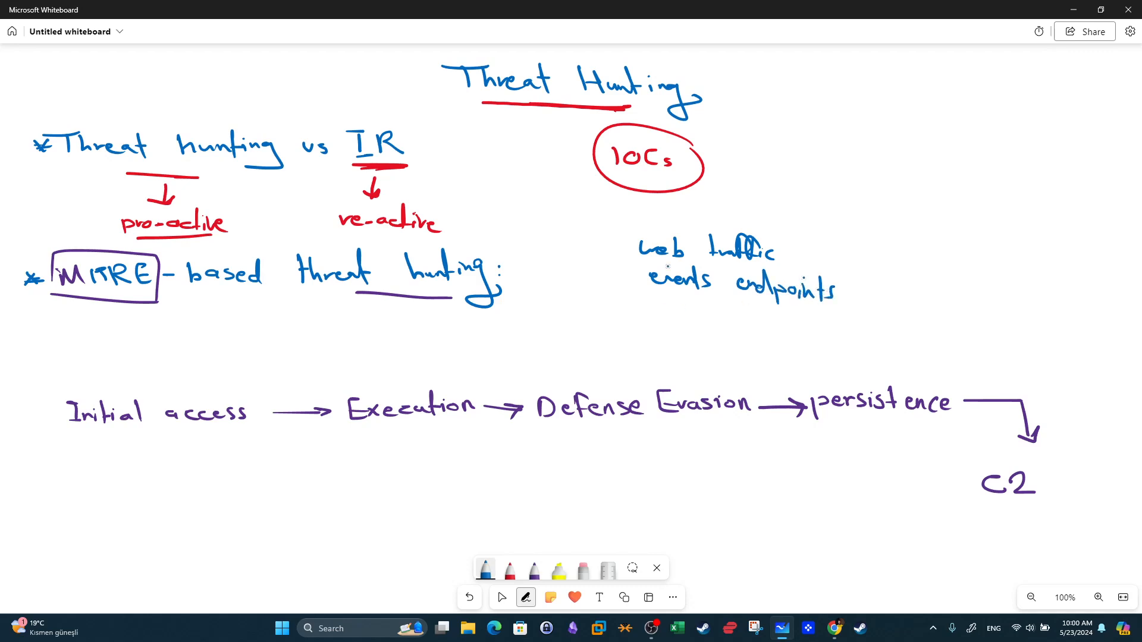
{"action": "mouse_move", "coordinate": [657, 312]}
{"action": "left_mouse_down"}
{"action": "mouse_move", "coordinate": [647, 321]}
{"action": "mouse_move", "coordinate": [700, 327]}
{"action": "left_mouse_up"}
{"action": "mouse_move", "coordinate": [723, 312]}
{"action": "left_mouse_down"}
{"action": "mouse_move", "coordinate": [722, 331]}
{"action": "mouse_move", "coordinate": [753, 321]}
{"action": "mouse_move", "coordinate": [751, 338]}
{"action": "left_mouse_up"}
{"action": "mouse_move", "coordinate": [737, 326]}
{"action": "left_mouse_down"}
{"action": "mouse_move", "coordinate": [766, 324]}
{"action": "mouse_move", "coordinate": [761, 336]}
{"action": "left_mouse_up"}
{"action": "left_click_drag", "start_coordinate": [764, 326], "coordinate": [771, 328]}
{"action": "left_click_drag", "start_coordinate": [793, 325], "coordinate": [795, 335]}
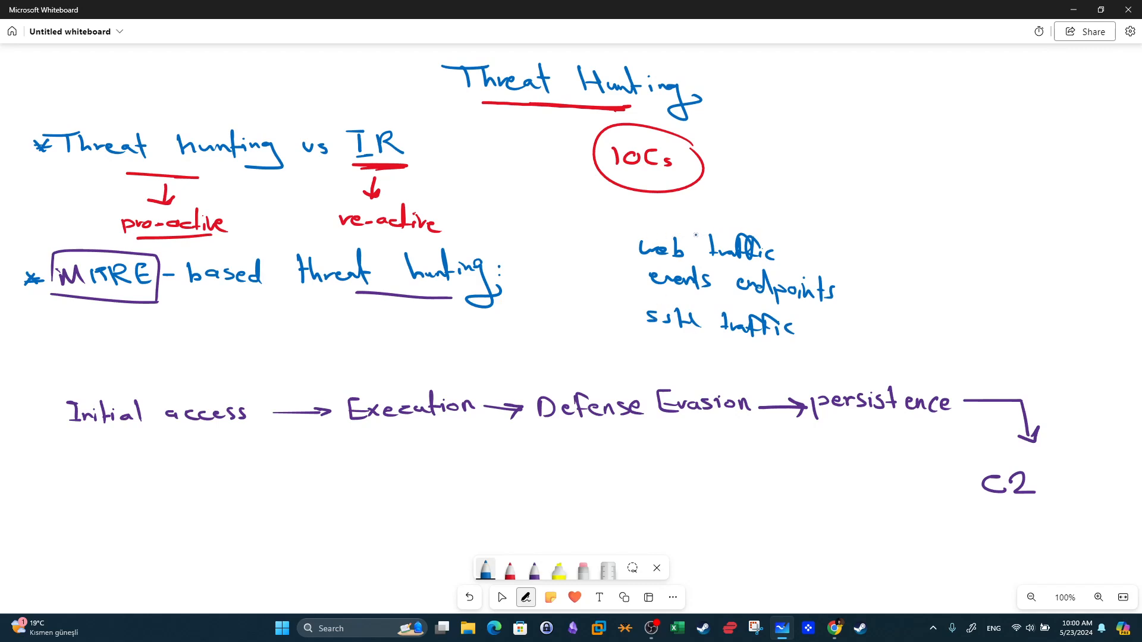
Bracket that list and write 'vs' followed by a bracketed 'Log analysis' to its right.
{"action": "left_click_drag", "start_coordinate": [627, 225], "coordinate": [652, 308]}
{"action": "left_click_drag", "start_coordinate": [826, 239], "coordinate": [819, 317]}
{"action": "left_click_drag", "start_coordinate": [876, 271], "coordinate": [888, 269]}
{"action": "left_click_drag", "start_coordinate": [892, 265], "coordinate": [907, 277]}
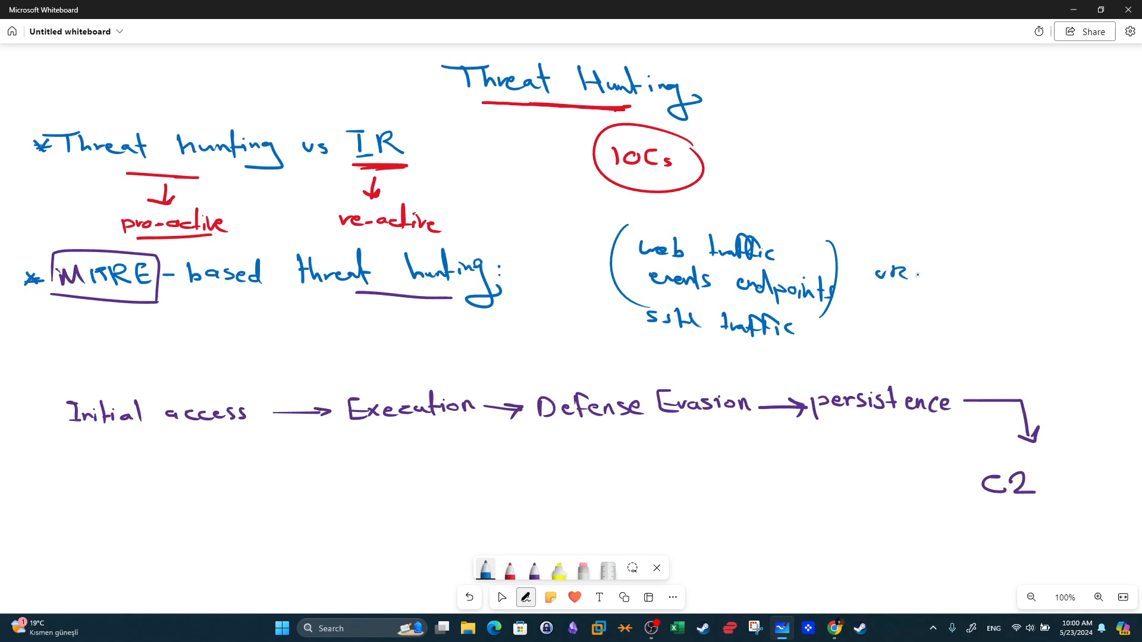
{"action": "left_click_drag", "start_coordinate": [941, 240], "coordinate": [932, 300]}
{"action": "mouse_move", "coordinate": [971, 252]}
{"action": "left_mouse_down"}
{"action": "mouse_move", "coordinate": [971, 268]}
{"action": "mouse_move", "coordinate": [987, 270]}
{"action": "left_mouse_up"}
{"action": "mouse_move", "coordinate": [996, 264]}
{"action": "left_mouse_down"}
{"action": "mouse_move", "coordinate": [1002, 284]}
{"action": "mouse_move", "coordinate": [962, 299]}
{"action": "mouse_move", "coordinate": [994, 304]}
{"action": "left_mouse_up"}
{"action": "mouse_move", "coordinate": [997, 294]}
{"action": "left_mouse_down"}
{"action": "mouse_move", "coordinate": [1012, 321]}
{"action": "mouse_move", "coordinate": [1038, 311]}
{"action": "left_mouse_up"}
{"action": "left_click_drag", "start_coordinate": [1051, 299], "coordinate": [1042, 309]}
{"action": "mouse_move", "coordinate": [1072, 262]}
{"action": "left_mouse_down"}
{"action": "mouse_move", "coordinate": [1084, 294]}
{"action": "mouse_move", "coordinate": [1062, 333]}
{"action": "left_mouse_up"}
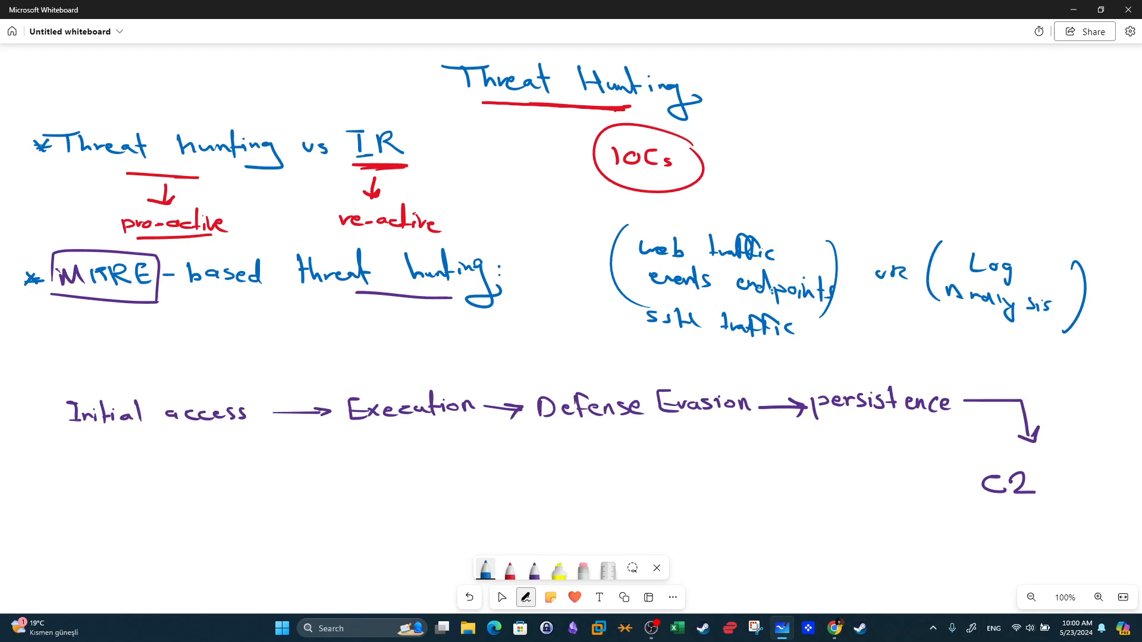
Underline 'traffic', 'endpoints' and 'ssh traffic' in the bracketed list.
{"action": "left_click_drag", "start_coordinate": [739, 265], "coordinate": [756, 267]}
{"action": "left_click_drag", "start_coordinate": [737, 302], "coordinate": [771, 300]}
{"action": "left_click_drag", "start_coordinate": [697, 333], "coordinate": [717, 337]}
Box 'Initial access' and draw an arrow down to a new 'SSH Bruteforce' note.
{"action": "mouse_move", "coordinate": [246, 434]}
{"action": "left_mouse_down"}
{"action": "mouse_move", "coordinate": [166, 435]}
{"action": "mouse_move", "coordinate": [44, 405]}
{"action": "mouse_move", "coordinate": [199, 384]}
{"action": "mouse_move", "coordinate": [268, 416]}
{"action": "mouse_move", "coordinate": [250, 436]}
{"action": "left_mouse_up"}
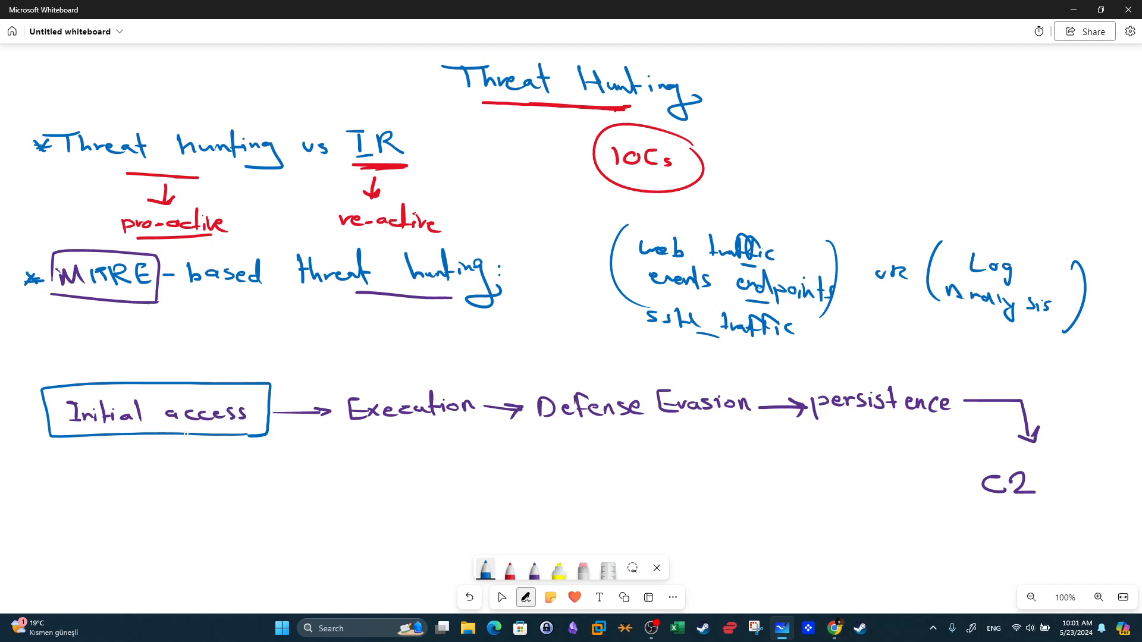
{"action": "mouse_move", "coordinate": [156, 441]}
{"action": "left_mouse_down"}
{"action": "mouse_move", "coordinate": [100, 477]}
{"action": "mouse_move", "coordinate": [123, 478]}
{"action": "left_mouse_up"}
{"action": "mouse_move", "coordinate": [44, 499]}
{"action": "left_mouse_down"}
{"action": "mouse_move", "coordinate": [28, 510]}
{"action": "mouse_move", "coordinate": [74, 515]}
{"action": "left_mouse_up"}
{"action": "left_click_drag", "start_coordinate": [72, 506], "coordinate": [96, 514]}
{"action": "left_click_drag", "start_coordinate": [24, 543], "coordinate": [28, 557]}
{"action": "left_click_drag", "start_coordinate": [31, 543], "coordinate": [47, 558]}
{"action": "mouse_move", "coordinate": [51, 552]}
{"action": "left_mouse_down"}
{"action": "mouse_move", "coordinate": [70, 559]}
{"action": "mouse_move", "coordinate": [77, 533]}
{"action": "mouse_move", "coordinate": [118, 559]}
{"action": "left_mouse_up"}
{"action": "left_click_drag", "start_coordinate": [121, 553], "coordinate": [129, 558]}
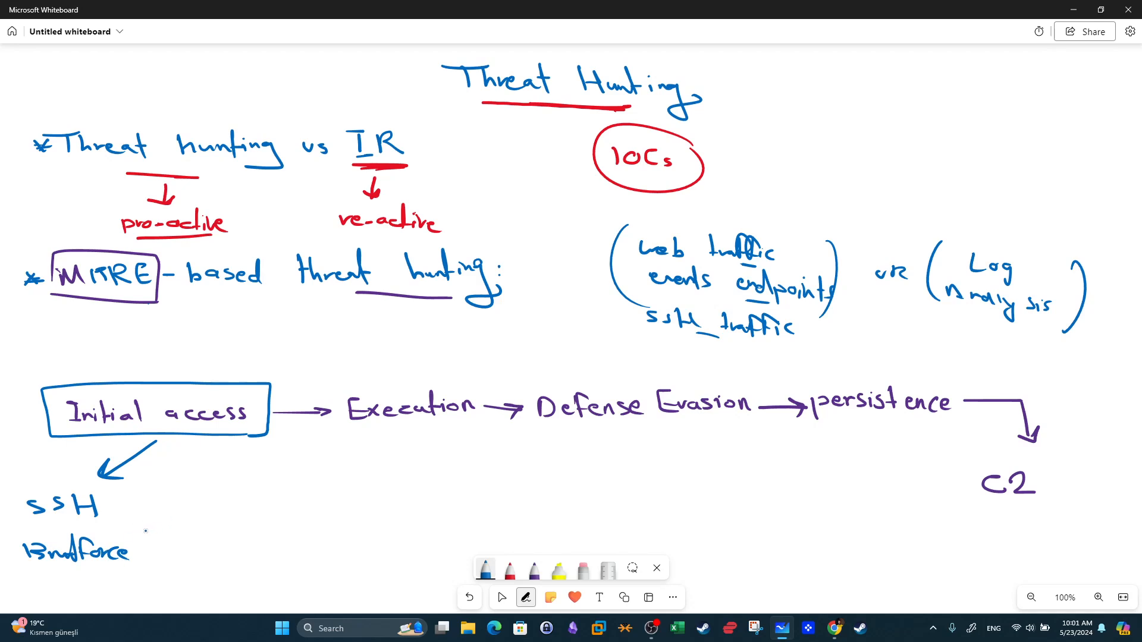
Add a second arrow from Initial access to 'Phishing Attacks' and underline 'Bruteforce' and 'Attacks'.
{"action": "left_click_drag", "start_coordinate": [158, 443], "coordinate": [201, 482]}
{"action": "mouse_move", "coordinate": [198, 466]}
{"action": "left_mouse_down"}
{"action": "mouse_move", "coordinate": [176, 520]}
{"action": "mouse_move", "coordinate": [237, 509]}
{"action": "mouse_move", "coordinate": [240, 539]}
{"action": "left_mouse_up"}
{"action": "mouse_move", "coordinate": [172, 552]}
{"action": "left_mouse_down"}
{"action": "mouse_move", "coordinate": [175, 539]}
{"action": "mouse_move", "coordinate": [188, 551]}
{"action": "left_mouse_up"}
{"action": "mouse_move", "coordinate": [194, 538]}
{"action": "left_mouse_down"}
{"action": "mouse_move", "coordinate": [198, 555]}
{"action": "mouse_move", "coordinate": [243, 538]}
{"action": "mouse_move", "coordinate": [252, 557]}
{"action": "left_mouse_up"}
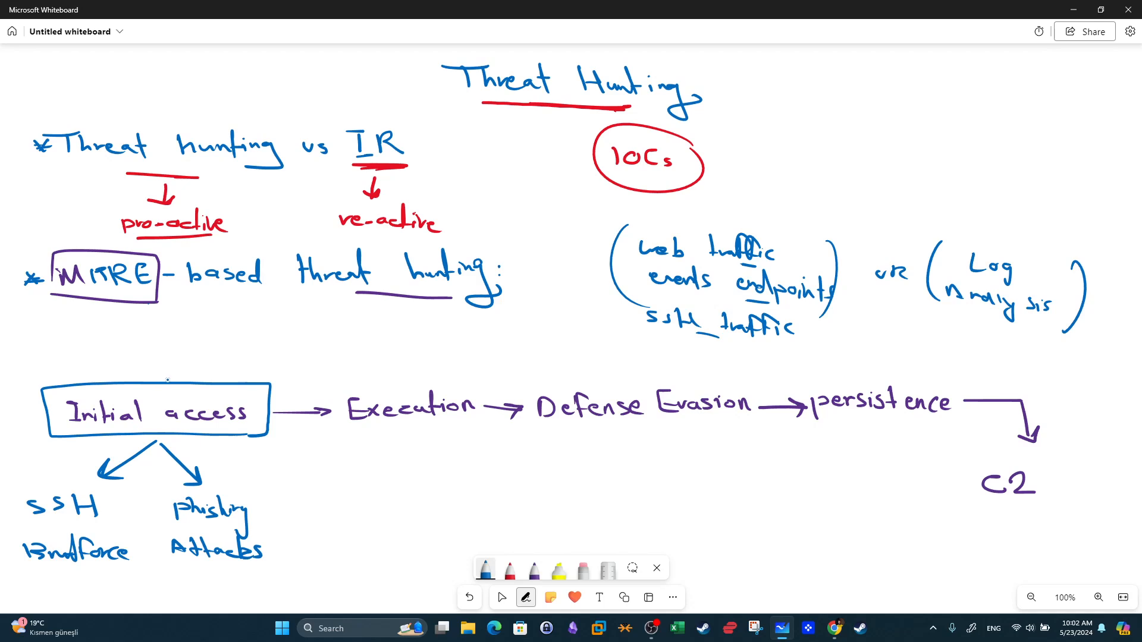
{"action": "left_click_drag", "start_coordinate": [214, 577], "coordinate": [247, 576]}
{"action": "left_click_drag", "start_coordinate": [66, 584], "coordinate": [102, 584]}
Box 'Execution' and branch it with arrows to 'PW payloads', 'cmd' and 'python'.
{"action": "mouse_move", "coordinate": [353, 432]}
{"action": "left_mouse_down"}
{"action": "mouse_move", "coordinate": [460, 435]}
{"action": "mouse_move", "coordinate": [497, 379]}
{"action": "mouse_move", "coordinate": [333, 370]}
{"action": "mouse_move", "coordinate": [324, 430]}
{"action": "mouse_move", "coordinate": [349, 434]}
{"action": "left_mouse_up"}
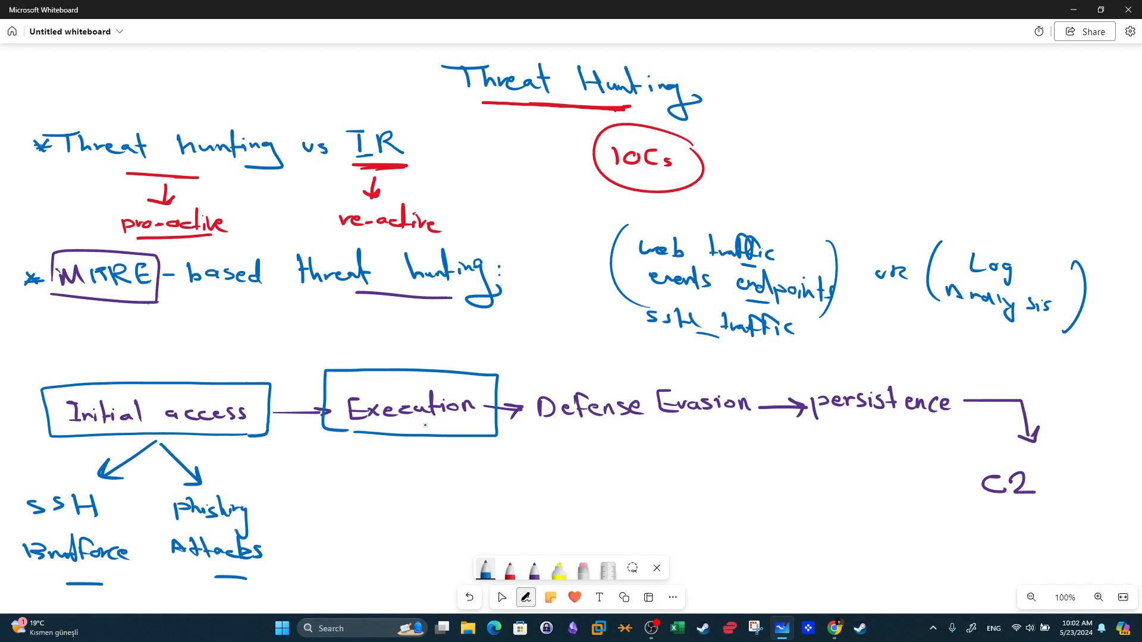
{"action": "mouse_move", "coordinate": [396, 446]}
{"action": "left_mouse_down"}
{"action": "mouse_move", "coordinate": [364, 476]}
{"action": "mouse_move", "coordinate": [381, 474]}
{"action": "left_mouse_up"}
{"action": "mouse_move", "coordinate": [314, 488]}
{"action": "left_mouse_down"}
{"action": "mouse_move", "coordinate": [342, 501]}
{"action": "mouse_move", "coordinate": [356, 492]}
{"action": "left_mouse_up"}
{"action": "mouse_move", "coordinate": [313, 523]}
{"action": "left_mouse_down"}
{"action": "mouse_move", "coordinate": [321, 535]}
{"action": "mouse_move", "coordinate": [342, 529]}
{"action": "left_mouse_up"}
{"action": "mouse_move", "coordinate": [342, 529]}
{"action": "left_mouse_down"}
{"action": "mouse_move", "coordinate": [336, 553]}
{"action": "mouse_move", "coordinate": [360, 538]}
{"action": "mouse_move", "coordinate": [389, 542]}
{"action": "left_mouse_up"}
{"action": "left_click_drag", "start_coordinate": [410, 449], "coordinate": [445, 485]}
{"action": "mouse_move", "coordinate": [428, 482]}
{"action": "left_mouse_down"}
{"action": "mouse_move", "coordinate": [443, 485]}
{"action": "mouse_move", "coordinate": [425, 511]}
{"action": "mouse_move", "coordinate": [443, 520]}
{"action": "mouse_move", "coordinate": [461, 517]}
{"action": "mouse_move", "coordinate": [475, 488]}
{"action": "mouse_move", "coordinate": [476, 531]}
{"action": "left_mouse_up"}
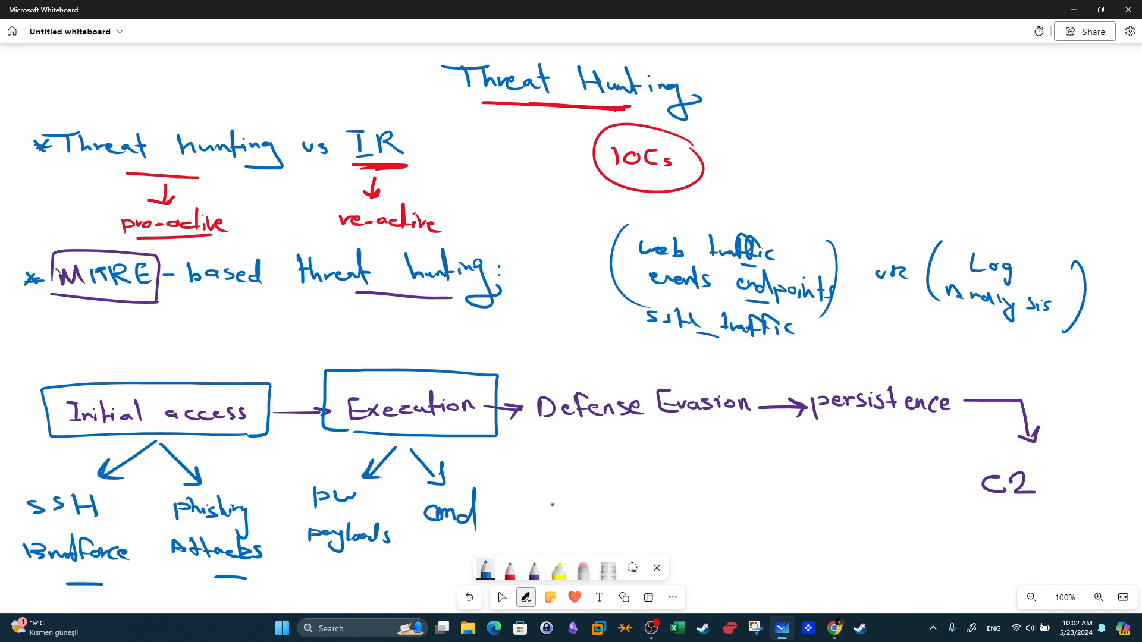
{"action": "mouse_move", "coordinate": [420, 447]}
{"action": "left_mouse_down"}
{"action": "mouse_move", "coordinate": [510, 459]}
{"action": "mouse_move", "coordinate": [522, 471]}
{"action": "mouse_move", "coordinate": [502, 513]}
{"action": "mouse_move", "coordinate": [558, 524]}
{"action": "left_mouse_up"}
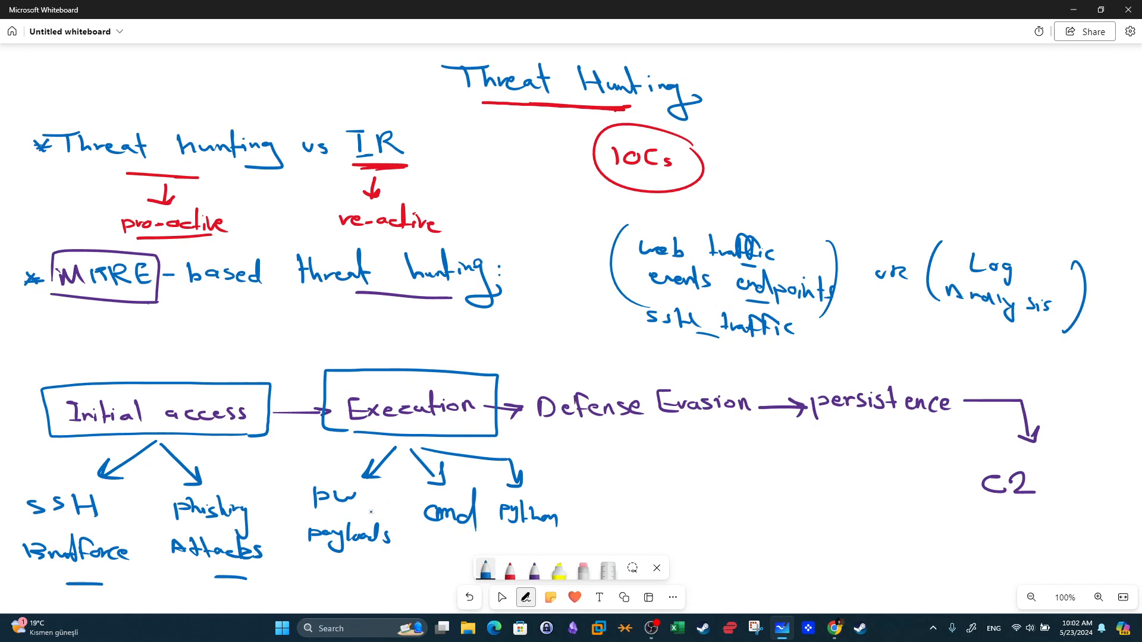
Underline 'payloads', 'cmd' and 'python' under Execution.
{"action": "left_click_drag", "start_coordinate": [373, 558], "coordinate": [346, 561]}
{"action": "left_click_drag", "start_coordinate": [468, 538], "coordinate": [434, 536]}
{"action": "left_click_drag", "start_coordinate": [542, 540], "coordinate": [523, 539]}
Box 'Defense Evasion' and add an arrow to 'disabling AVs'.
{"action": "mouse_move", "coordinate": [543, 433]}
{"action": "left_mouse_down"}
{"action": "mouse_move", "coordinate": [750, 432]}
{"action": "mouse_move", "coordinate": [772, 373]}
{"action": "mouse_move", "coordinate": [526, 366]}
{"action": "mouse_move", "coordinate": [522, 433]}
{"action": "left_mouse_up"}
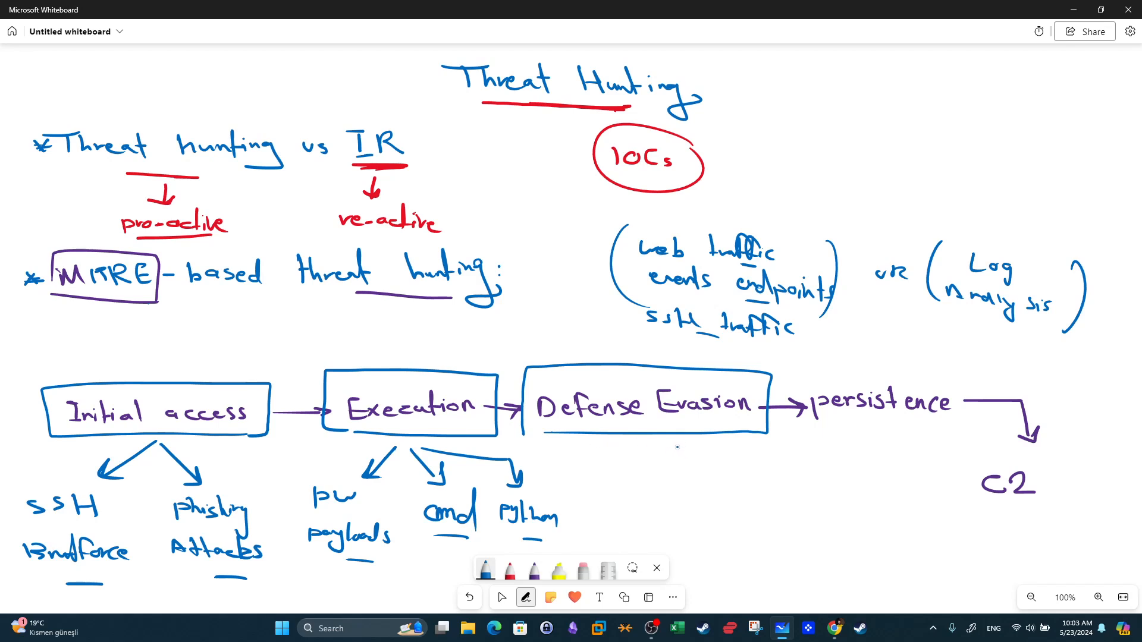
{"action": "mouse_move", "coordinate": [666, 437]}
{"action": "left_mouse_down"}
{"action": "mouse_move", "coordinate": [653, 460]}
{"action": "mouse_move", "coordinate": [614, 465]}
{"action": "mouse_move", "coordinate": [632, 483]}
{"action": "mouse_move", "coordinate": [684, 485]}
{"action": "mouse_move", "coordinate": [672, 506]}
{"action": "mouse_move", "coordinate": [628, 520]}
{"action": "mouse_move", "coordinate": [643, 505]}
{"action": "mouse_move", "coordinate": [652, 522]}
{"action": "left_mouse_up"}
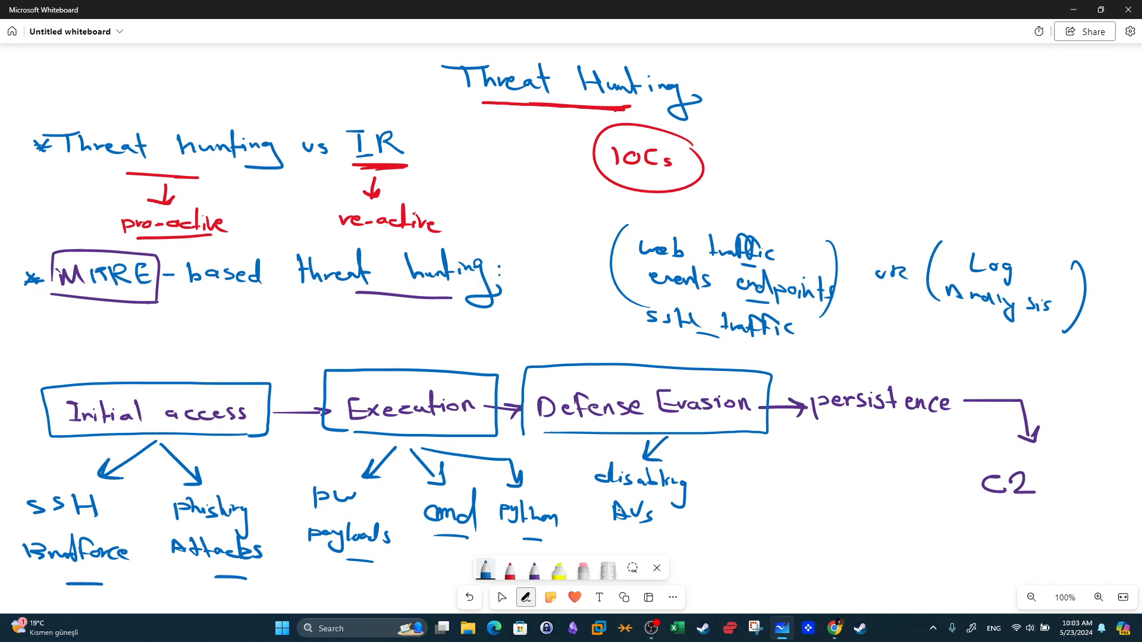
Box 'persistence', branch it to 'Reg' and 'sch tasks', and underline both examples.
{"action": "mouse_move", "coordinate": [952, 432]}
{"action": "left_mouse_down"}
{"action": "mouse_move", "coordinate": [844, 433]}
{"action": "mouse_move", "coordinate": [812, 397]}
{"action": "mouse_move", "coordinate": [913, 377]}
{"action": "mouse_move", "coordinate": [970, 426]}
{"action": "mouse_move", "coordinate": [942, 435]}
{"action": "left_mouse_up"}
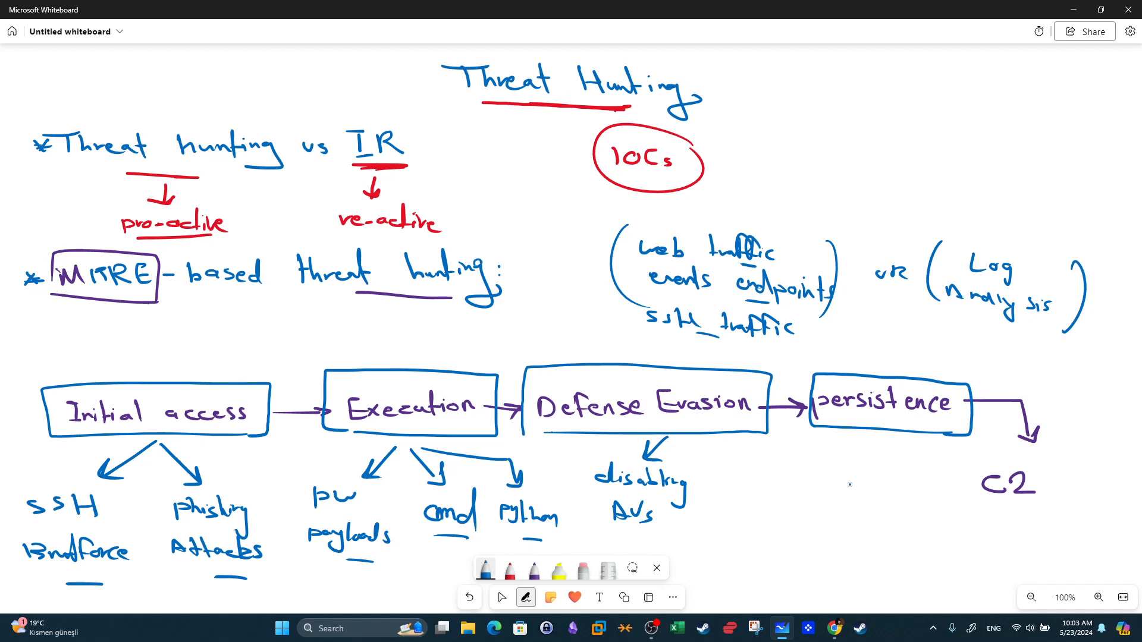
{"action": "mouse_move", "coordinate": [874, 451]}
{"action": "left_mouse_down"}
{"action": "mouse_move", "coordinate": [841, 482]}
{"action": "mouse_move", "coordinate": [851, 481]}
{"action": "left_mouse_up"}
{"action": "mouse_move", "coordinate": [793, 506]}
{"action": "left_mouse_down"}
{"action": "mouse_move", "coordinate": [799, 493]}
{"action": "mouse_move", "coordinate": [807, 506]}
{"action": "left_mouse_up"}
{"action": "left_click_drag", "start_coordinate": [815, 503], "coordinate": [829, 505]}
{"action": "left_click_drag", "start_coordinate": [837, 501], "coordinate": [822, 526]}
{"action": "left_click_drag", "start_coordinate": [880, 450], "coordinate": [897, 487]}
{"action": "mouse_move", "coordinate": [898, 466]}
{"action": "left_mouse_down"}
{"action": "mouse_move", "coordinate": [899, 487]}
{"action": "mouse_move", "coordinate": [879, 488]}
{"action": "left_mouse_up"}
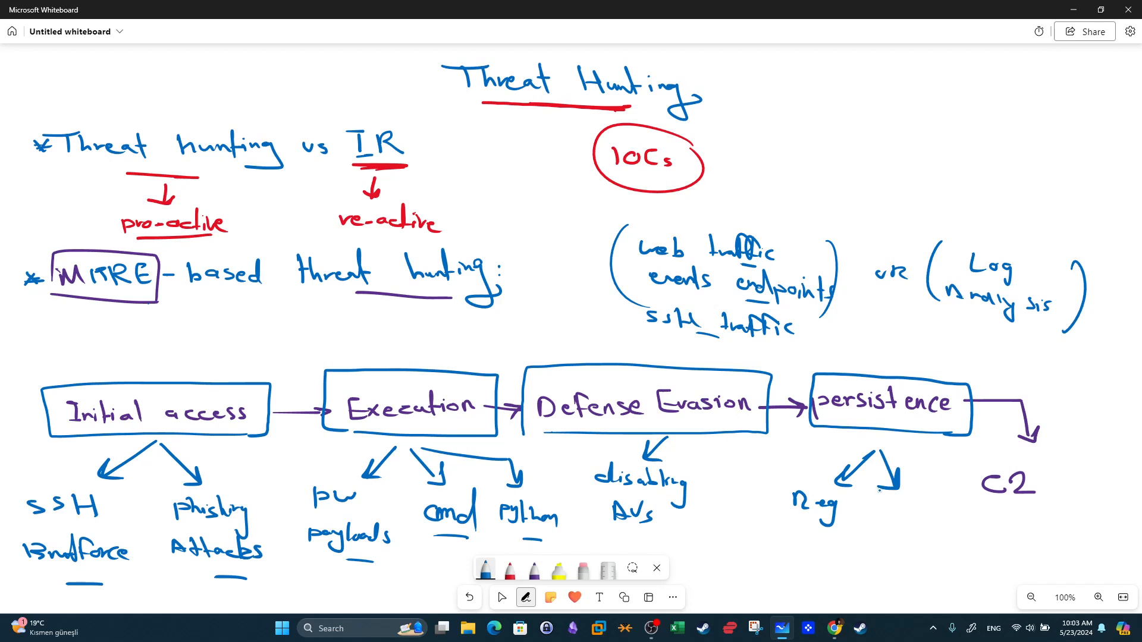
{"action": "left_click_drag", "start_coordinate": [877, 510], "coordinate": [869, 523]}
{"action": "left_click_drag", "start_coordinate": [893, 515], "coordinate": [892, 523]}
{"action": "left_click_drag", "start_coordinate": [892, 503], "coordinate": [903, 534]}
{"action": "mouse_move", "coordinate": [866, 539]}
{"action": "left_mouse_down"}
{"action": "mouse_move", "coordinate": [866, 548]}
{"action": "mouse_move", "coordinate": [911, 556]}
{"action": "left_mouse_up"}
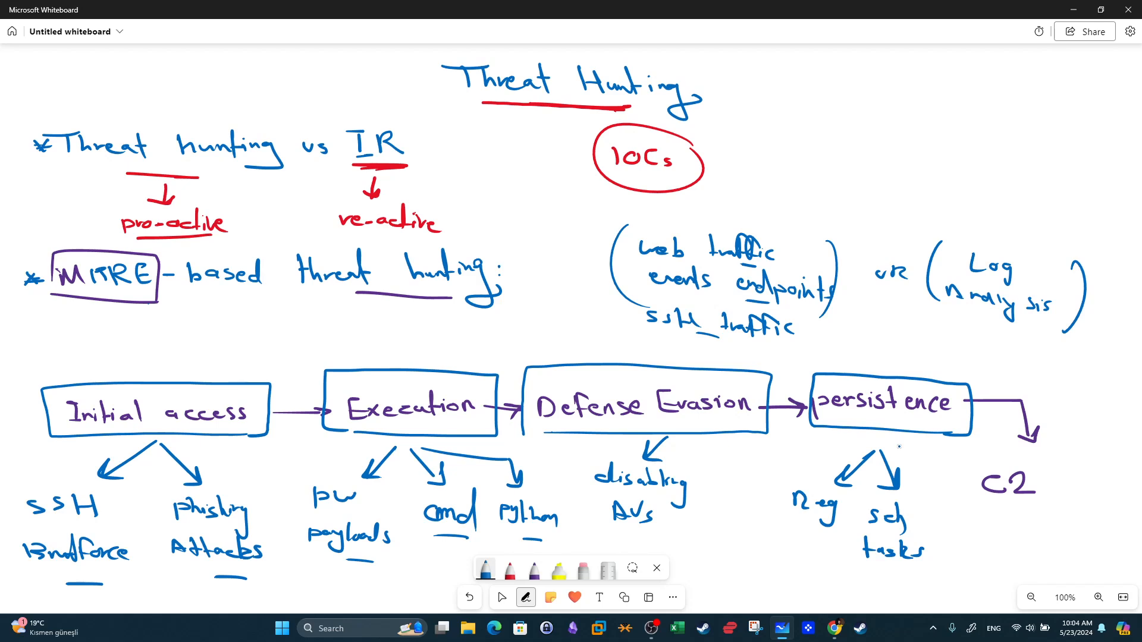
{"action": "left_click_drag", "start_coordinate": [803, 523], "coordinate": [828, 529]}
{"action": "left_click_drag", "start_coordinate": [882, 571], "coordinate": [917, 573]}
Box 'C2' and branch it with arrows to underlined 'DNS' and 'HTTP' examples.
{"action": "mouse_move", "coordinate": [1036, 462]}
{"action": "left_mouse_down"}
{"action": "mouse_move", "coordinate": [950, 461]}
{"action": "mouse_move", "coordinate": [1070, 517]}
{"action": "mouse_move", "coordinate": [1070, 475]}
{"action": "left_mouse_up"}
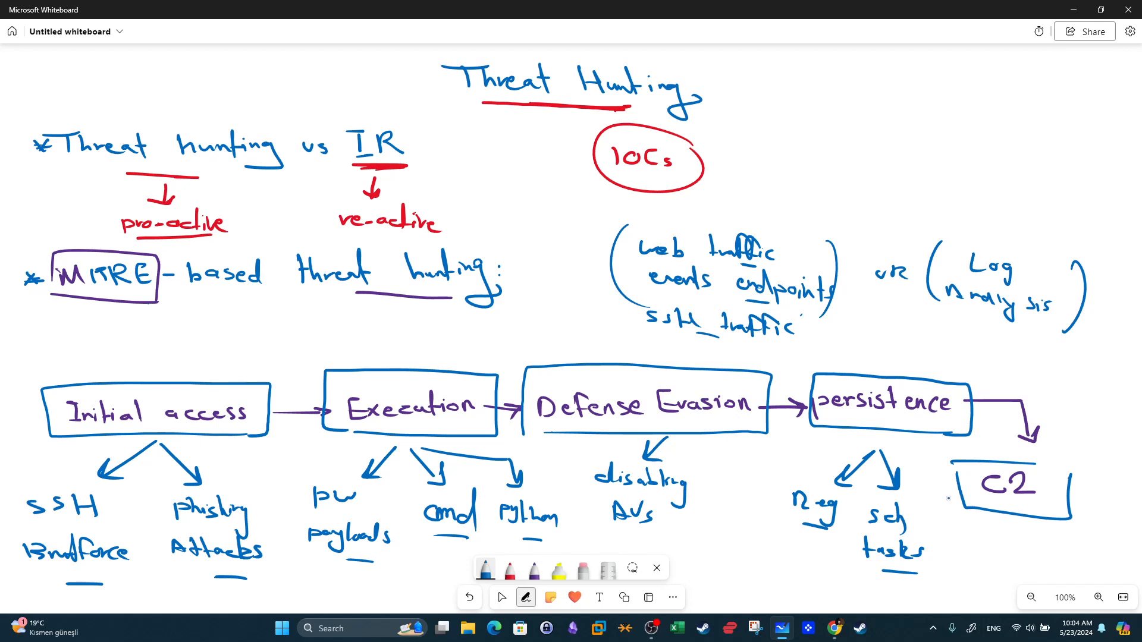
{"action": "mouse_move", "coordinate": [976, 457]}
{"action": "left_mouse_down"}
{"action": "mouse_move", "coordinate": [1065, 467]}
{"action": "mouse_move", "coordinate": [1068, 515]}
{"action": "mouse_move", "coordinate": [969, 504]}
{"action": "left_mouse_up"}
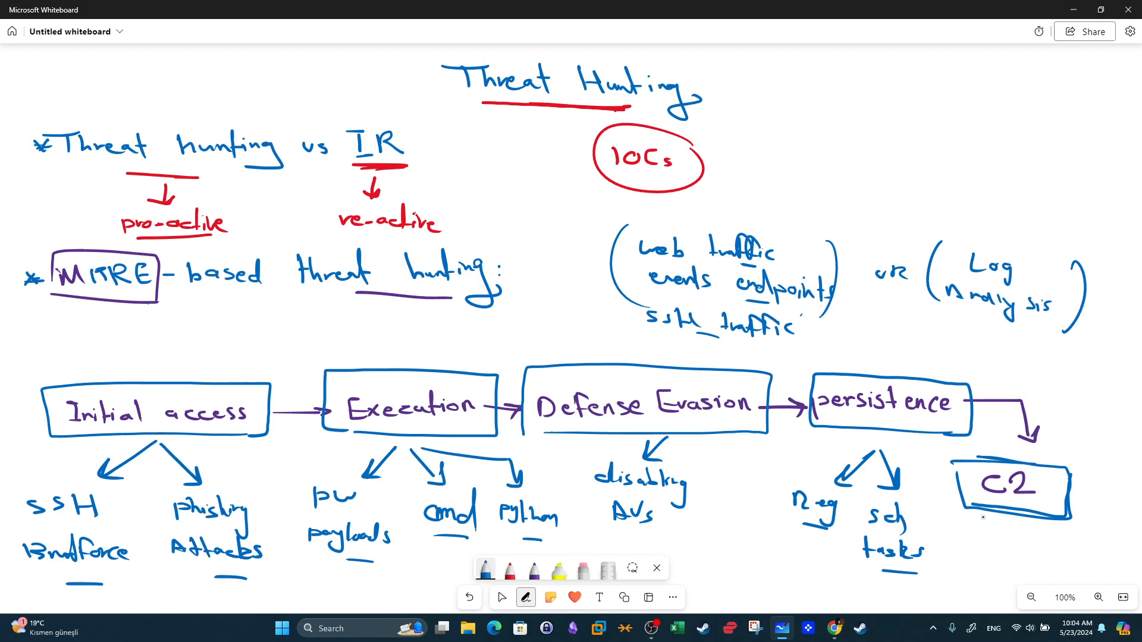
{"action": "mouse_move", "coordinate": [1024, 519]}
{"action": "left_mouse_down"}
{"action": "mouse_move", "coordinate": [968, 553]}
{"action": "mouse_move", "coordinate": [1001, 543]}
{"action": "mouse_move", "coordinate": [992, 557]}
{"action": "mouse_move", "coordinate": [1060, 531]}
{"action": "mouse_move", "coordinate": [1041, 565]}
{"action": "mouse_move", "coordinate": [1068, 570]}
{"action": "mouse_move", "coordinate": [1101, 528]}
{"action": "mouse_move", "coordinate": [1104, 543]}
{"action": "left_mouse_up"}
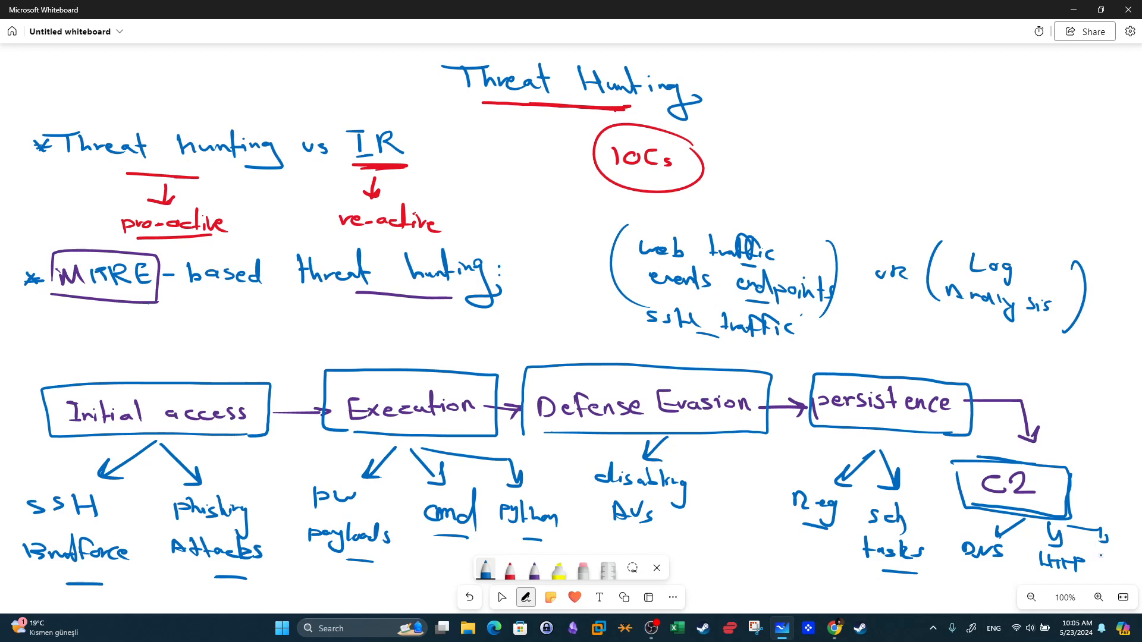
{"action": "mouse_move", "coordinate": [1100, 553]}
{"action": "left_mouse_down"}
{"action": "mouse_move", "coordinate": [1101, 565]}
{"action": "mouse_move", "coordinate": [1133, 571]}
{"action": "left_mouse_up"}
{"action": "left_click_drag", "start_coordinate": [1053, 572], "coordinate": [1068, 571]}
{"action": "left_click_drag", "start_coordinate": [973, 568], "coordinate": [991, 566]}
{"action": "left_click_drag", "start_coordinate": [1001, 546], "coordinate": [968, 545]}
{"action": "left_click_drag", "start_coordinate": [1055, 559], "coordinate": [1132, 554]}
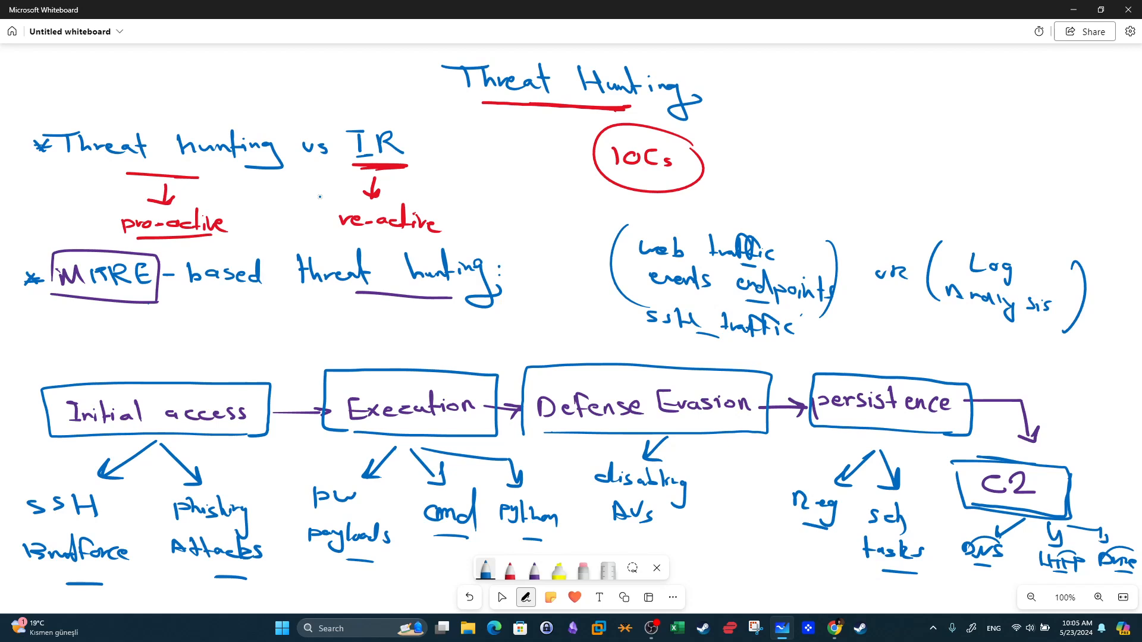
{"action": "key", "text": "Escape"}
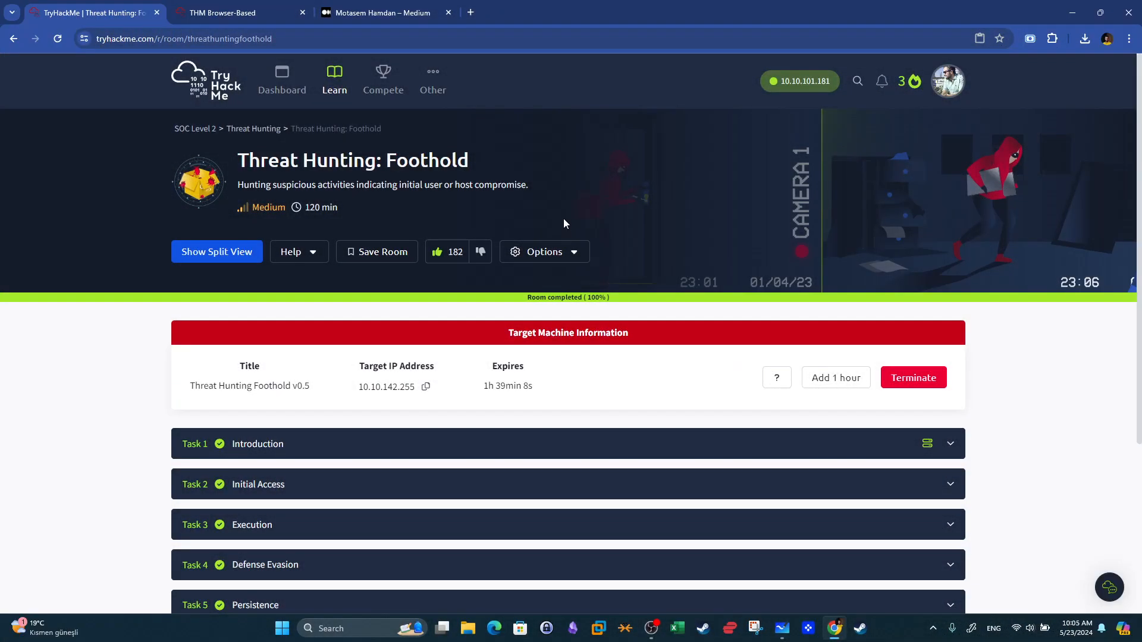
{"action": "scroll", "coordinate": [564, 217], "scroll_direction": "down", "scroll_amount": 2}
{"action": "scroll", "coordinate": [594, 198], "scroll_direction": "up", "scroll_amount": 1}
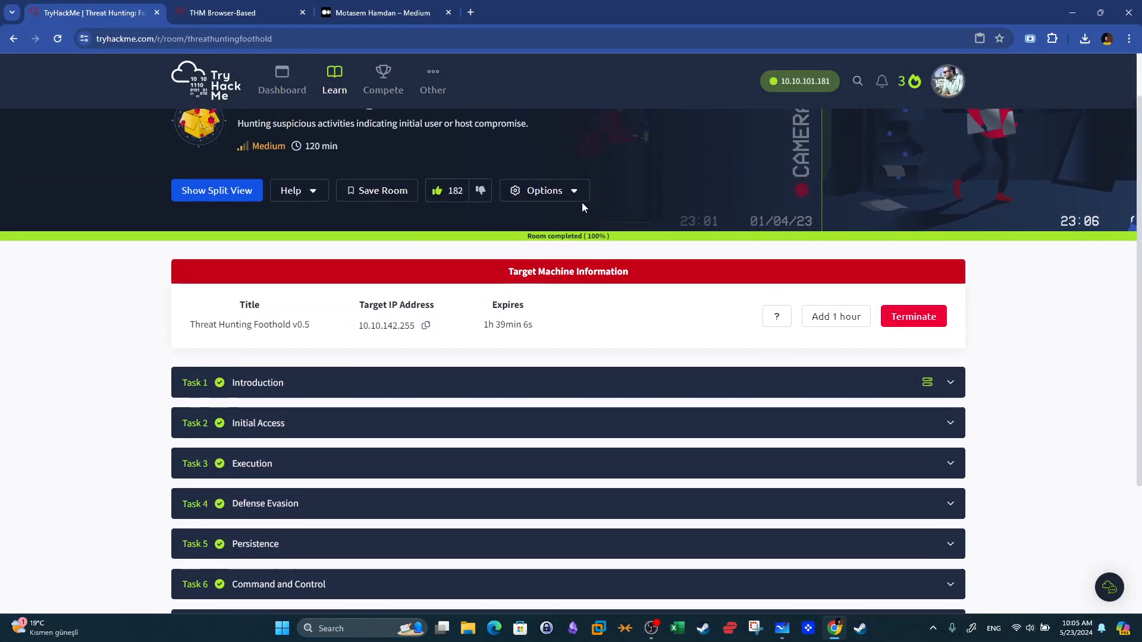
{"action": "left_click", "coordinate": [238, 12]}
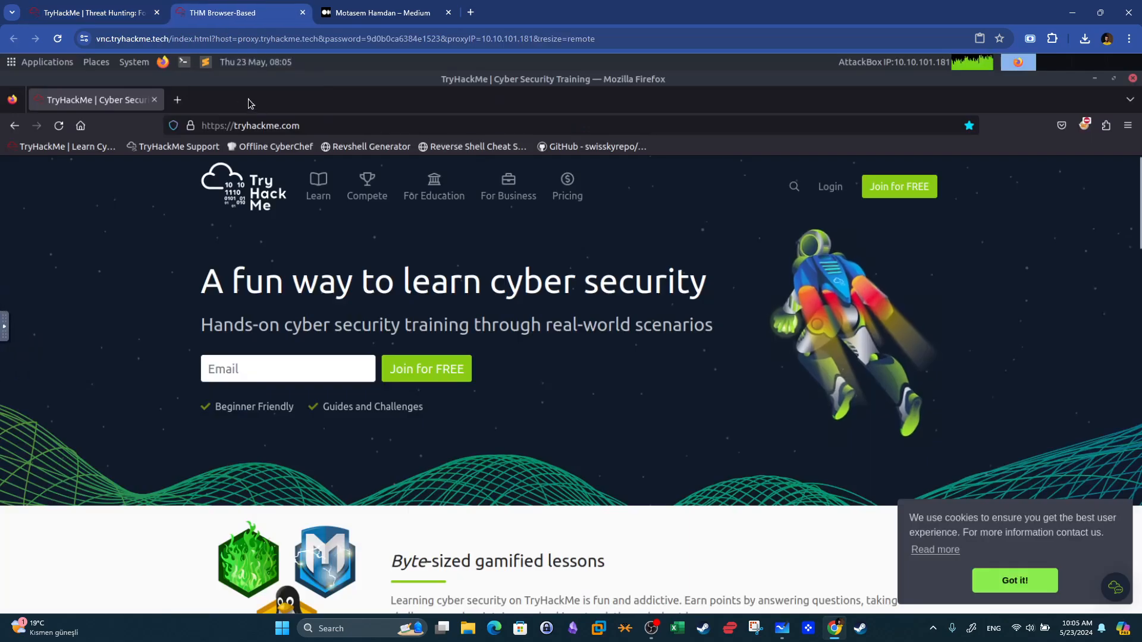
{"action": "left_click", "coordinate": [103, 9]}
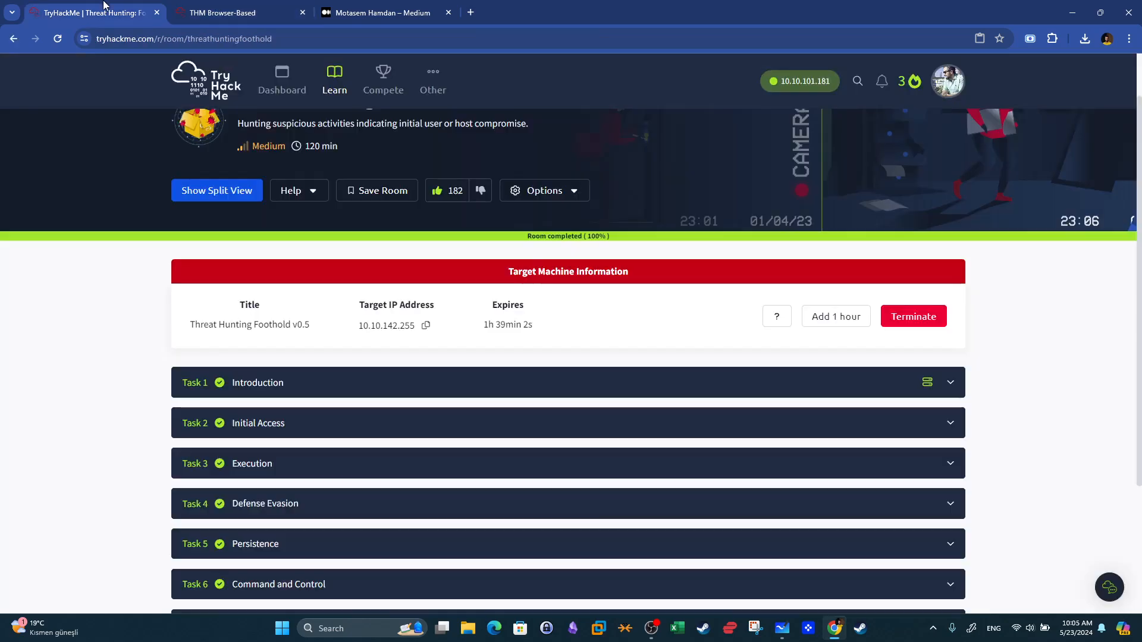
{"action": "left_click", "coordinate": [946, 396]}
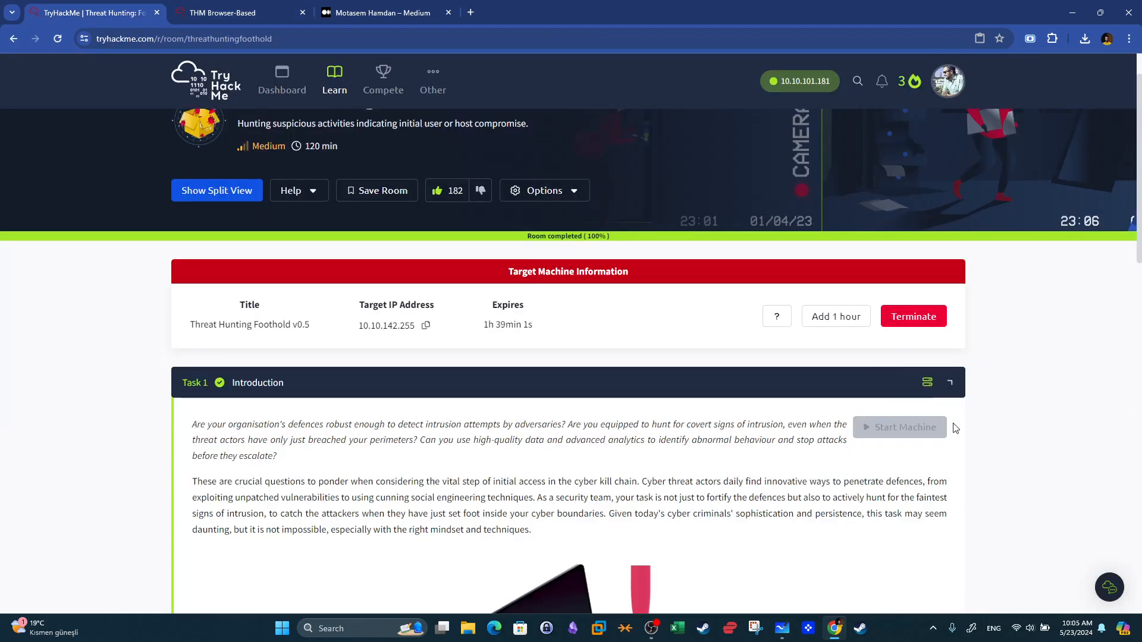
{"action": "left_click", "coordinate": [772, 394]}
Copy the target machine's IP address 10.10.142.255 and open it in the AttackBox browser.
{"action": "left_click", "coordinate": [426, 326]}
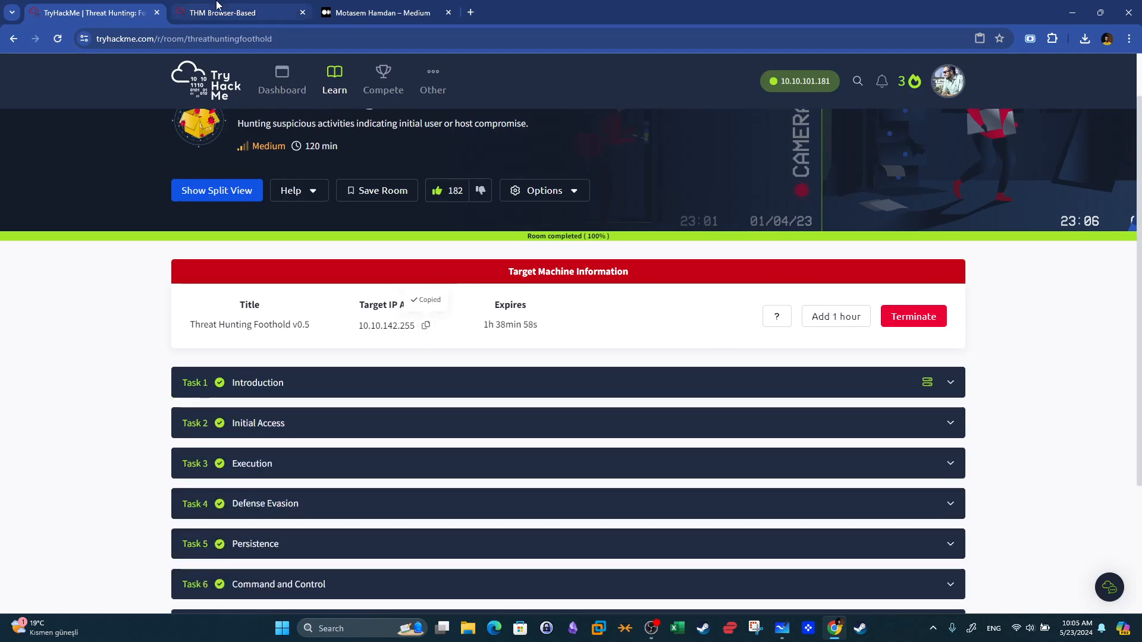
{"action": "left_click", "coordinate": [217, 7]}
{"action": "left_click", "coordinate": [291, 125]}
{"action": "key", "text": "ctrl+v"}
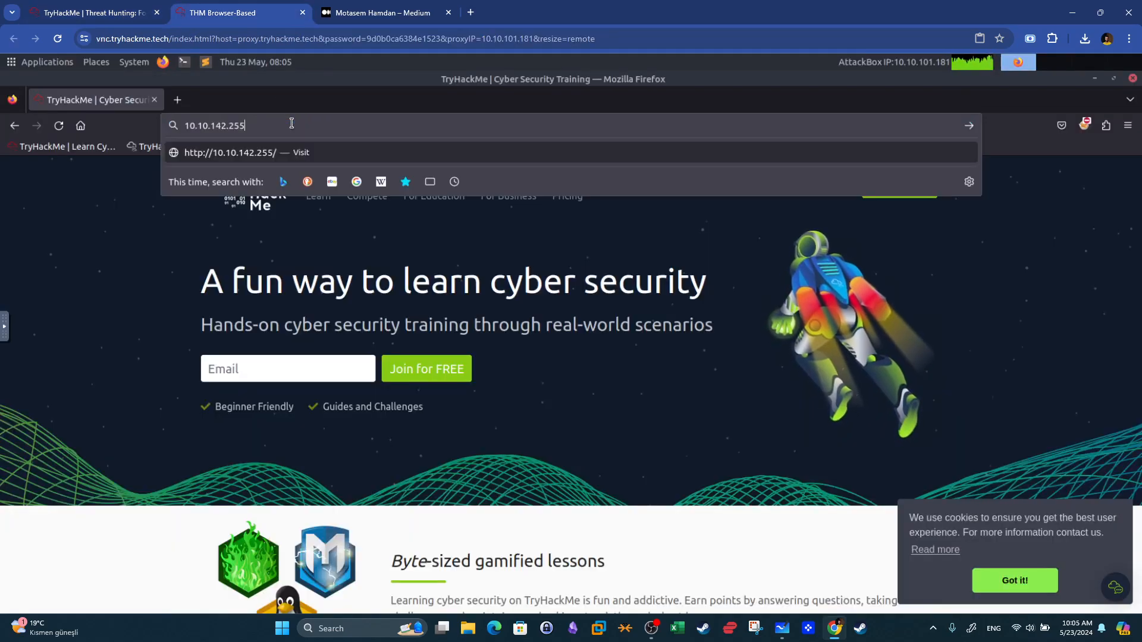
{"action": "key", "text": "Return"}
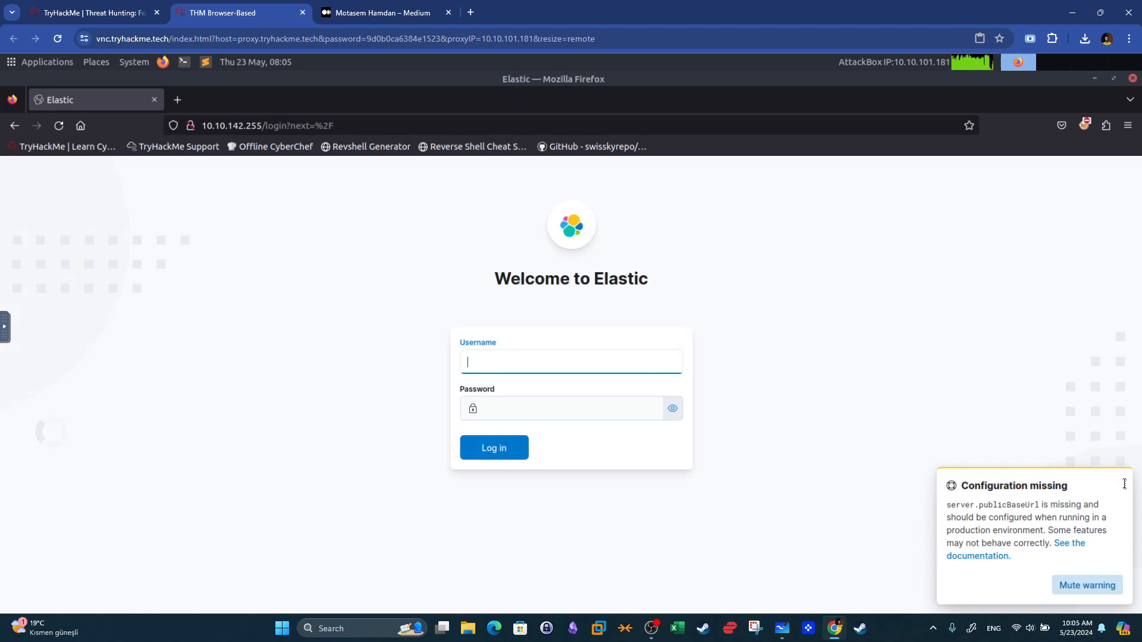
Log in to Elastic by entering the username and the account password, declining to save the login.
{"action": "type", "text": "elastic"}
{"action": "left_click", "coordinate": [613, 404]}
{"action": "type", "text": "elastic"}
{"action": "left_click", "coordinate": [489, 448]}
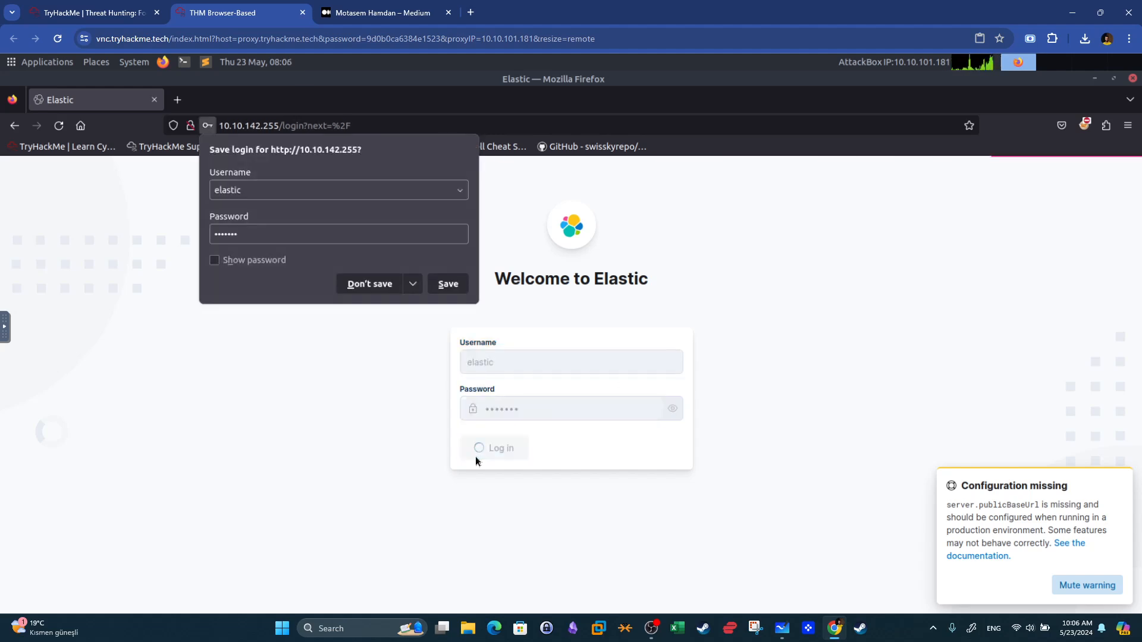
{"action": "key", "text": "Tab"}
{"action": "key", "text": "Tab"}
{"action": "key", "text": "Return"}
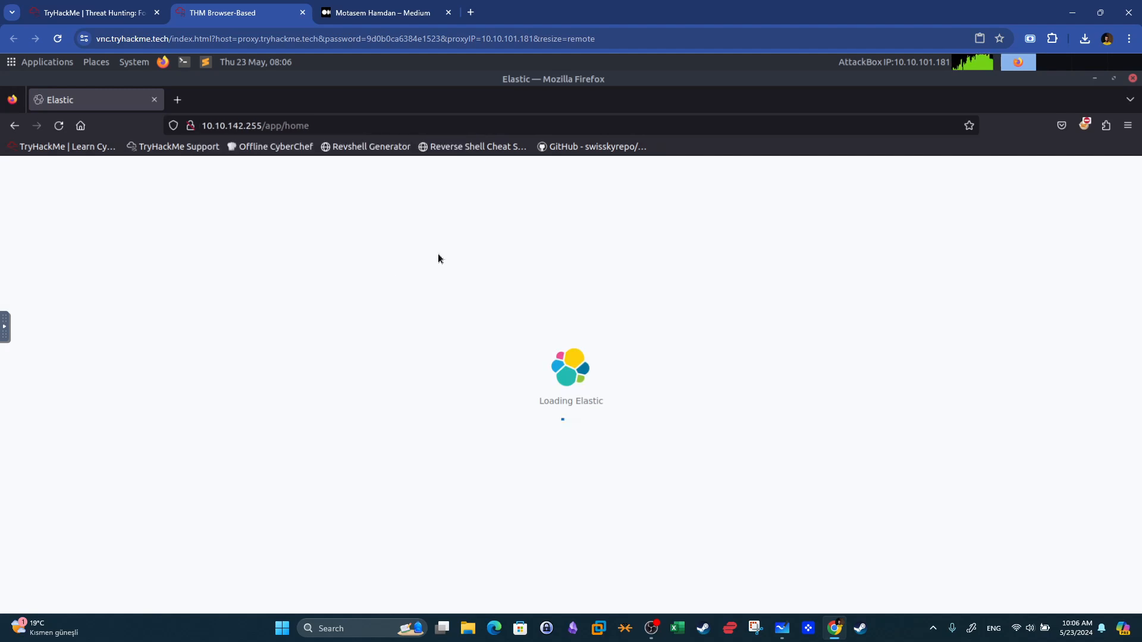
Open the Discover page from the Elastic navigation menu.
{"action": "left_click", "coordinate": [89, 12]}
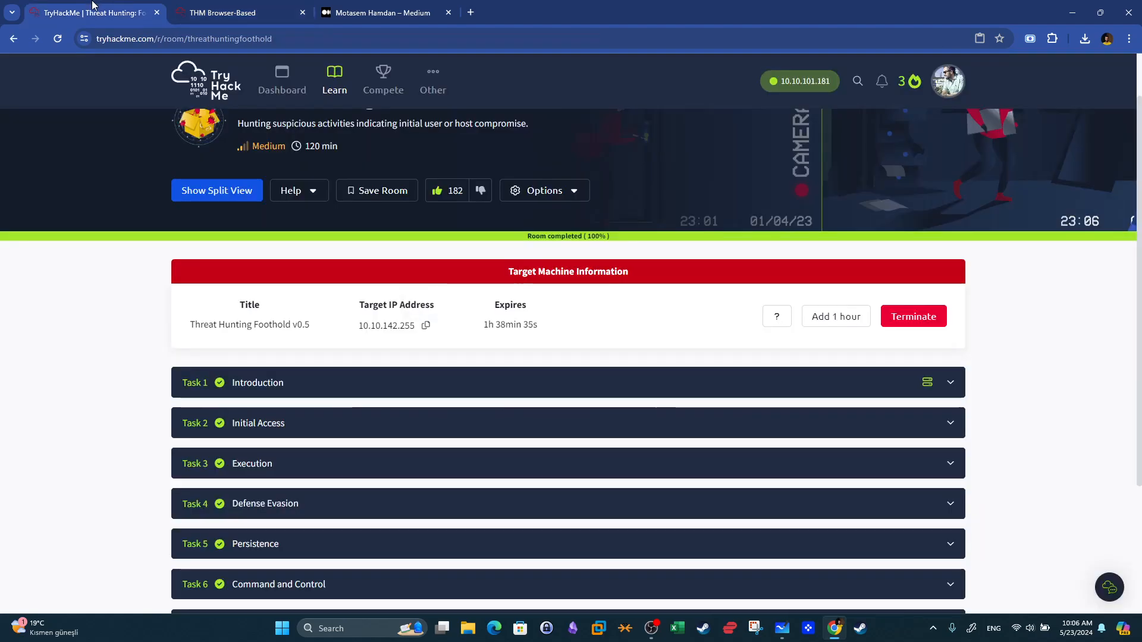
{"action": "scroll", "coordinate": [402, 124], "scroll_direction": "down", "scroll_amount": 2}
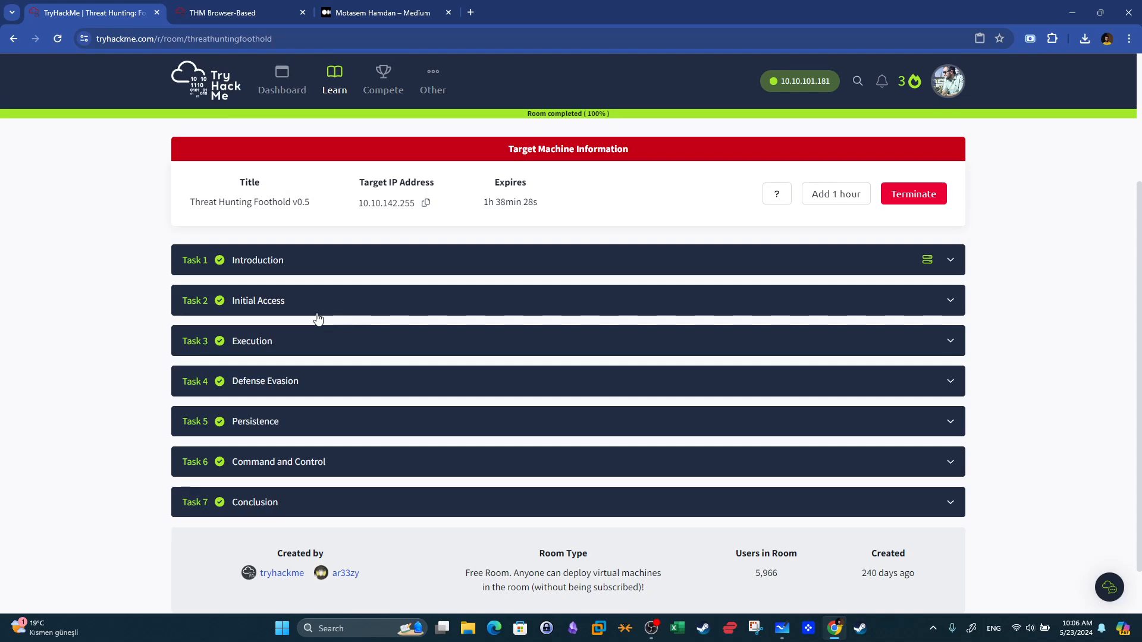
{"action": "left_click", "coordinate": [232, 12]}
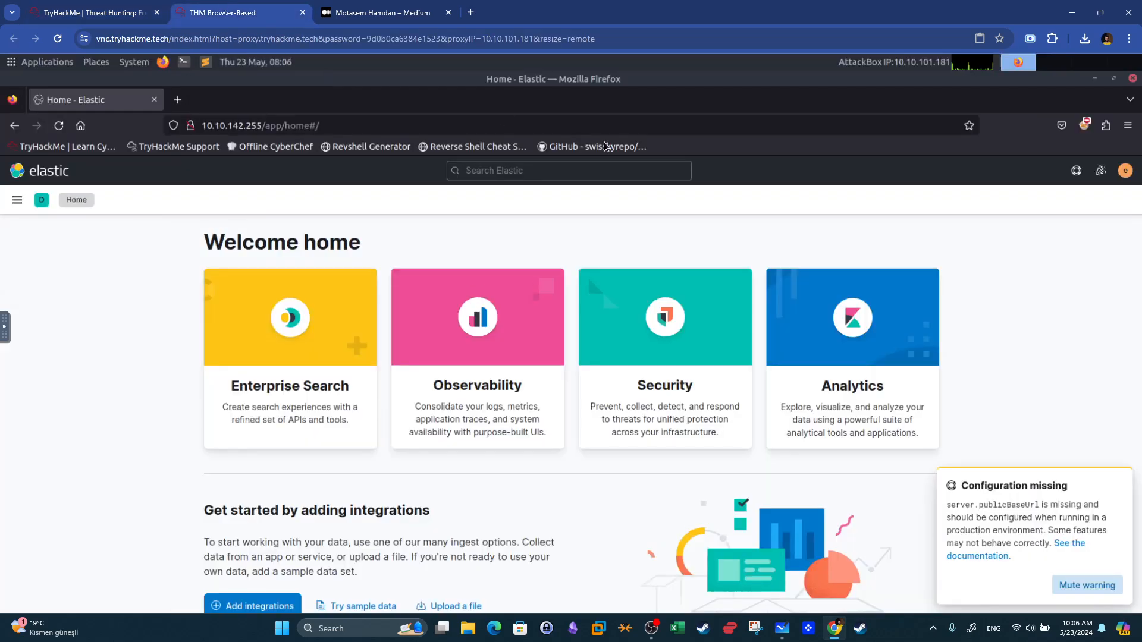
{"action": "left_click", "coordinate": [17, 201]}
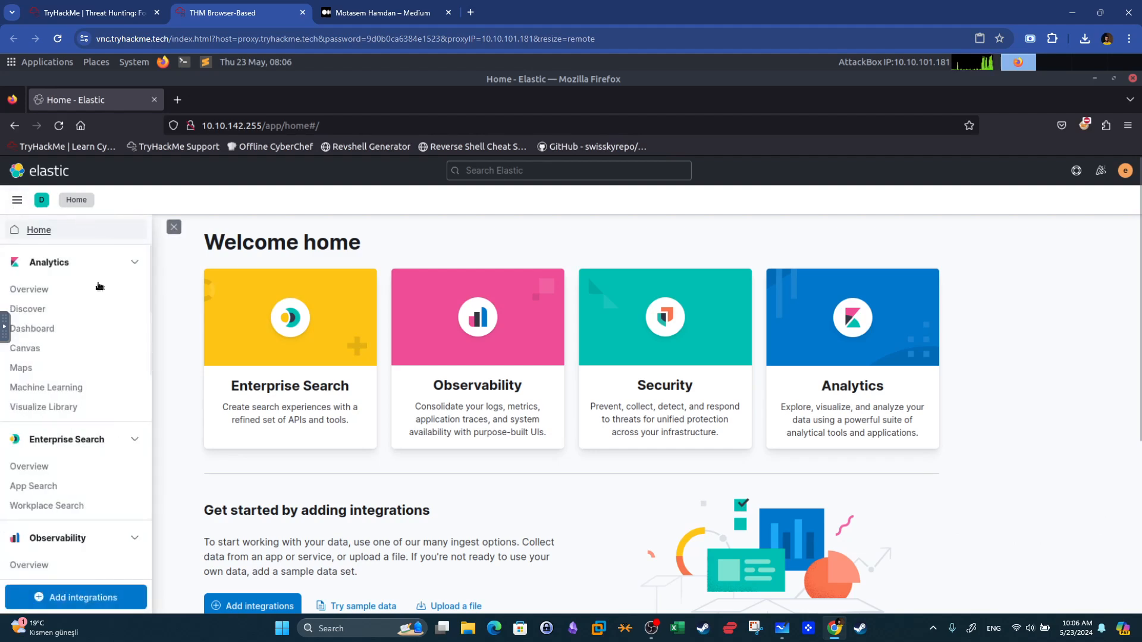
{"action": "left_click", "coordinate": [156, 309]}
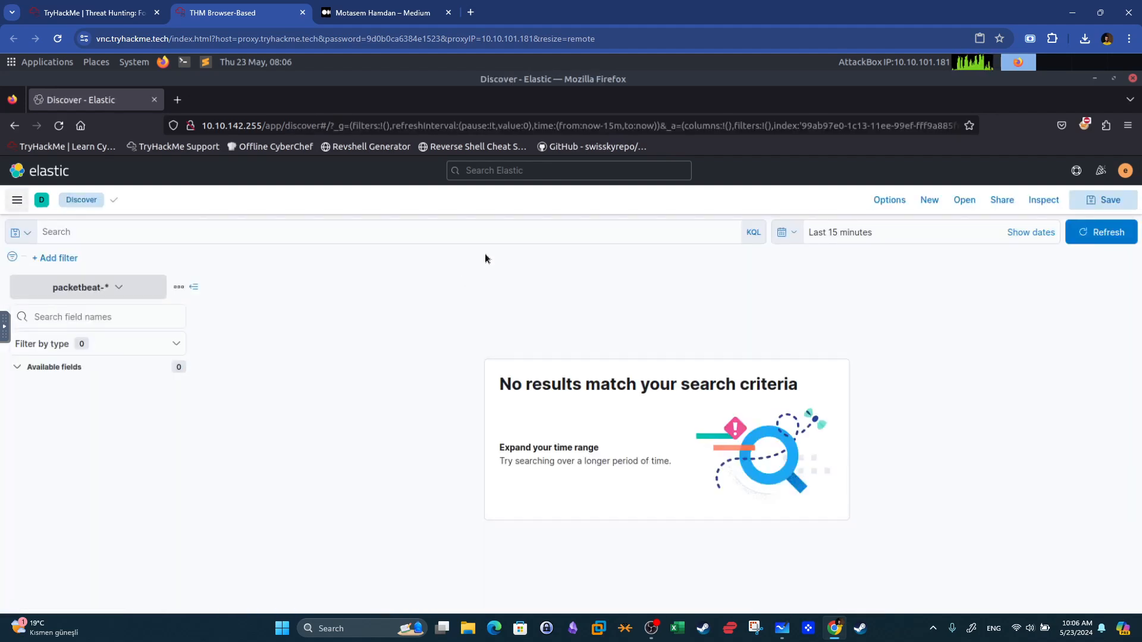
{"action": "left_click", "coordinate": [85, 298]}
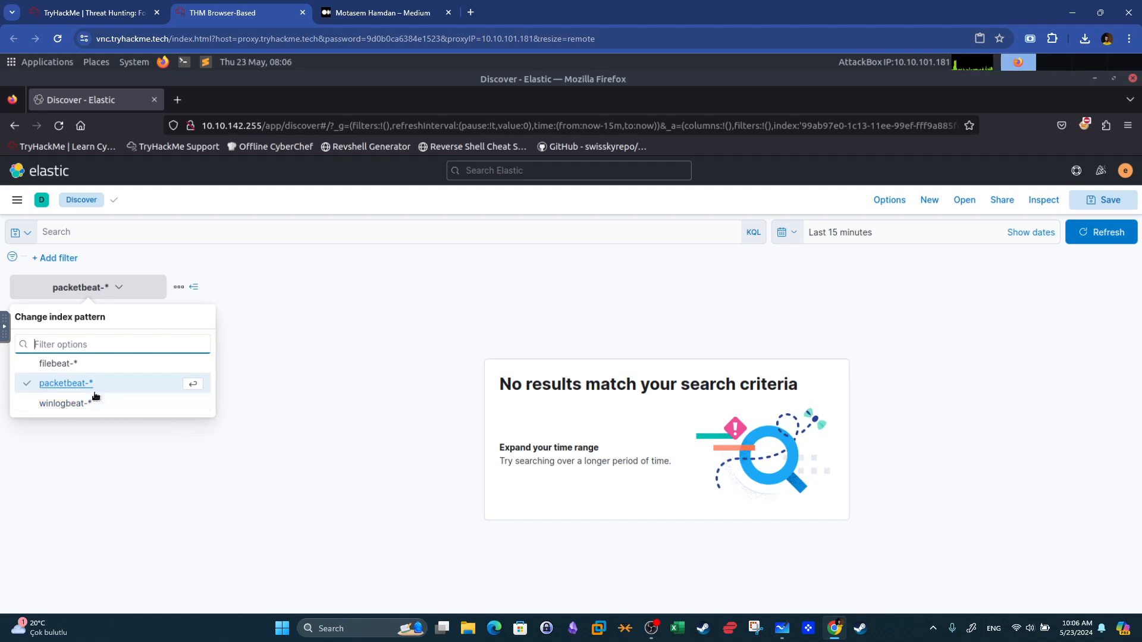
{"action": "left_click", "coordinate": [487, 278]}
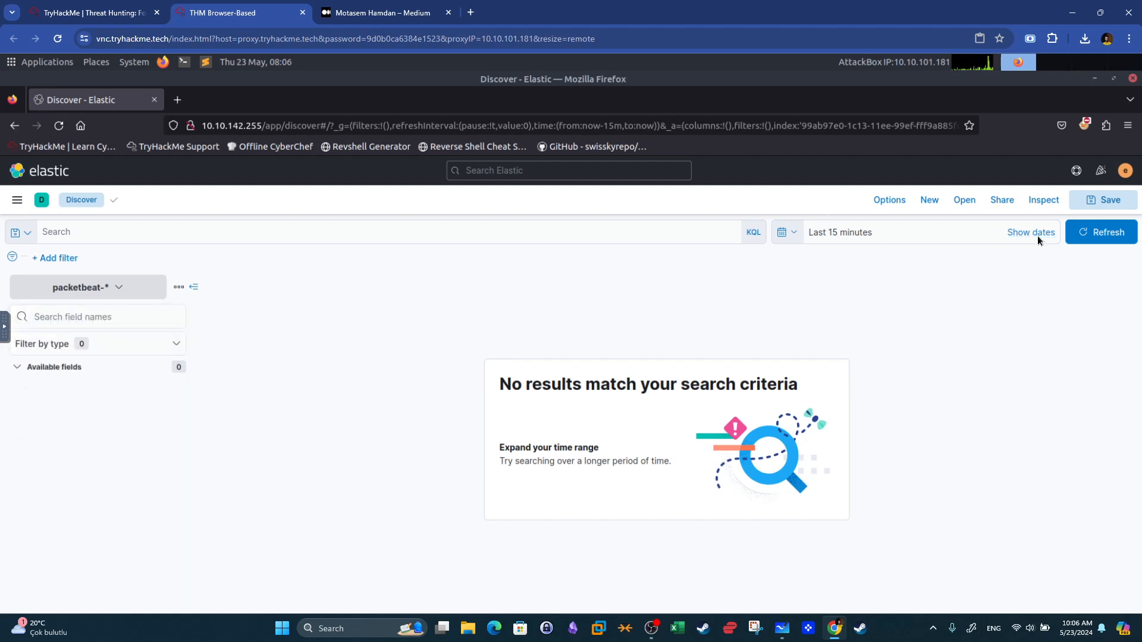
Set the Discover start date to the absolute date Jul 3, 2023.
{"action": "left_click", "coordinate": [860, 237]}
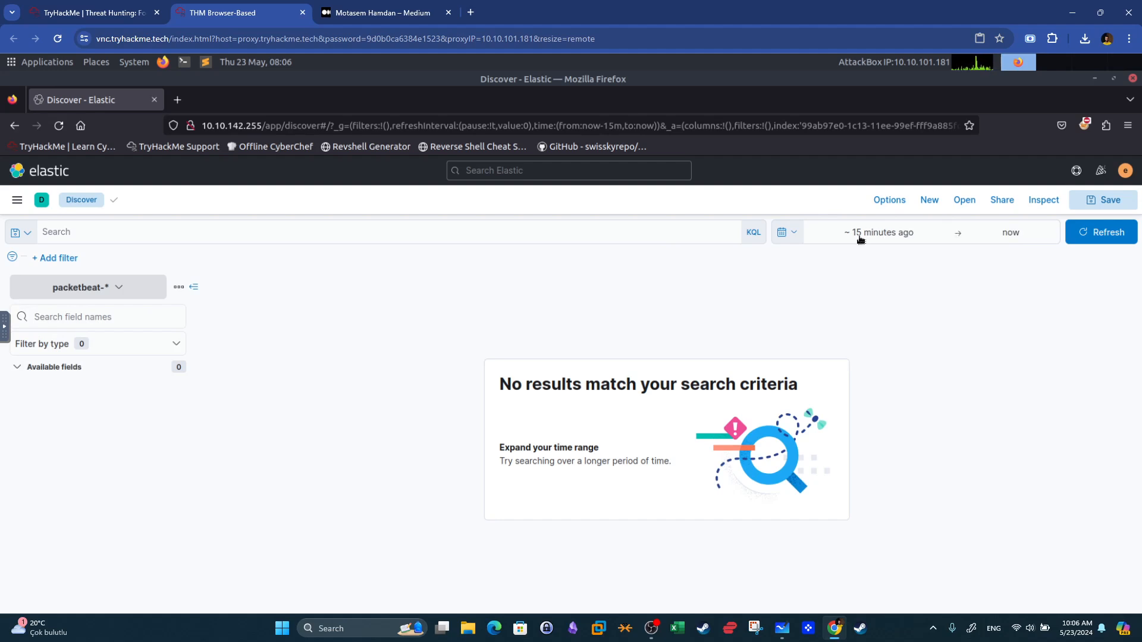
{"action": "left_click", "coordinate": [860, 238]}
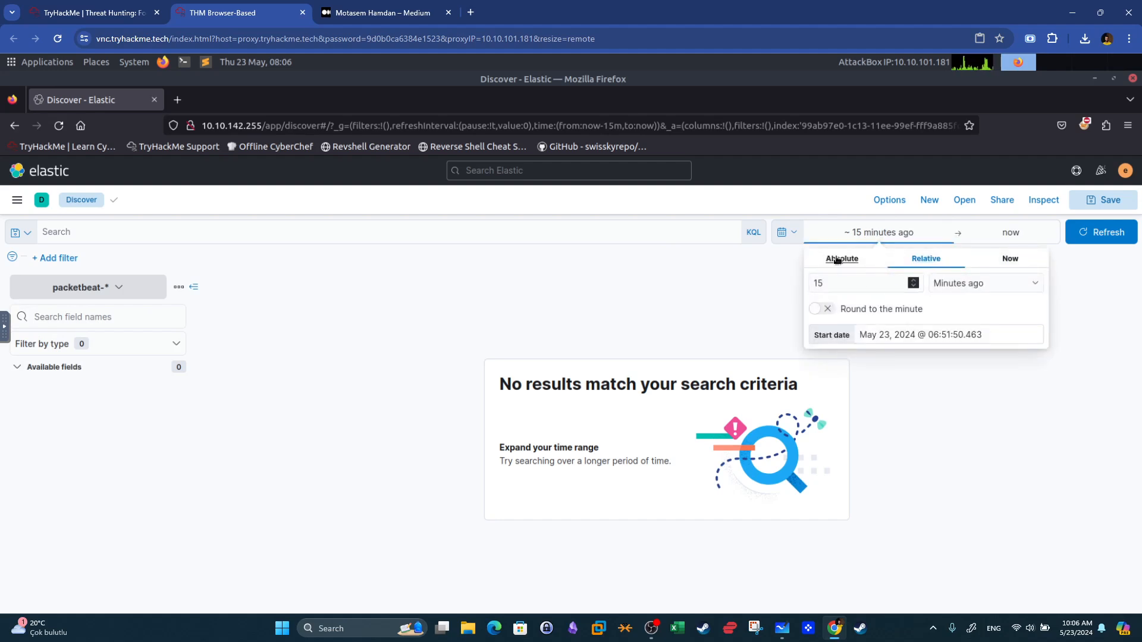
{"action": "left_click", "coordinate": [836, 260]}
{"action": "left_click", "coordinate": [884, 285]}
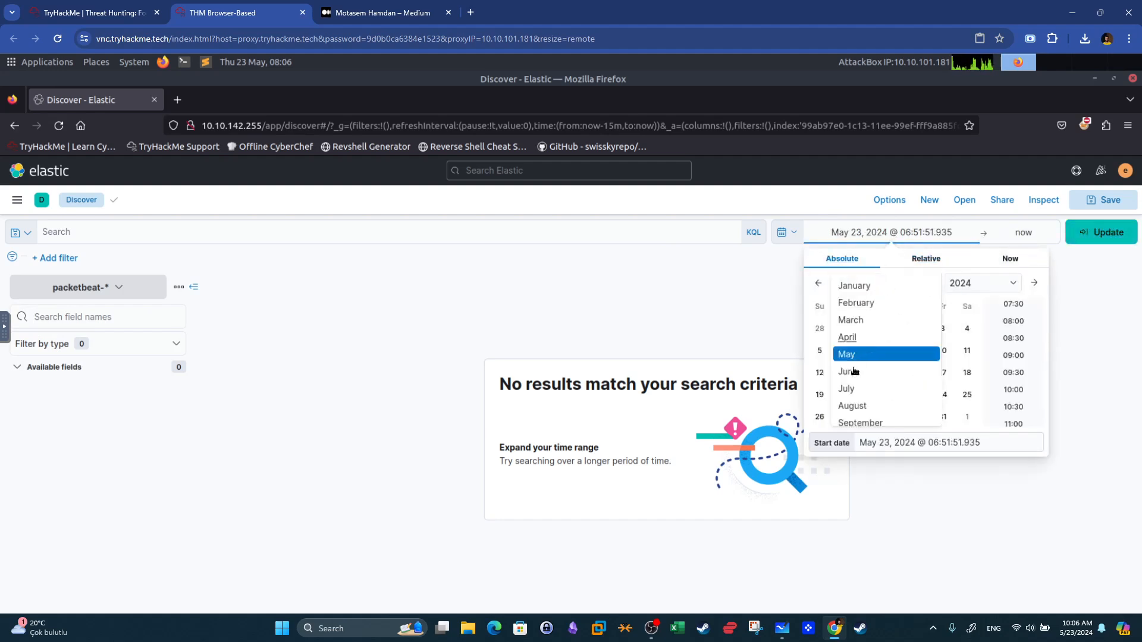
{"action": "left_click", "coordinate": [847, 388]}
{"action": "left_click", "coordinate": [990, 284]}
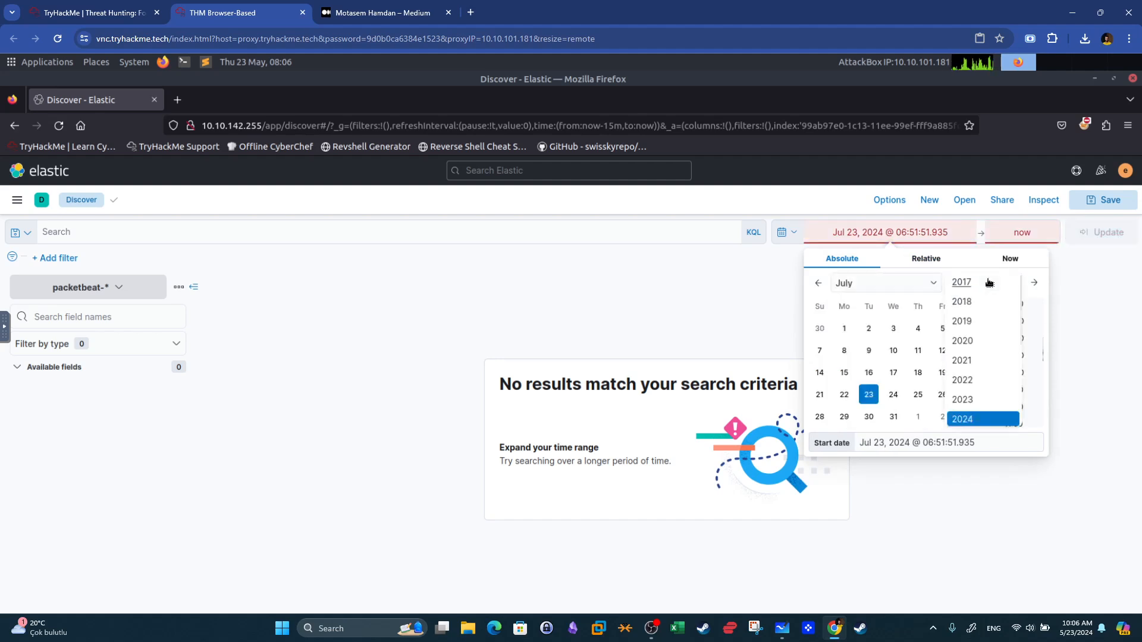
{"action": "left_click", "coordinate": [965, 398]}
{"action": "left_click", "coordinate": [844, 350]}
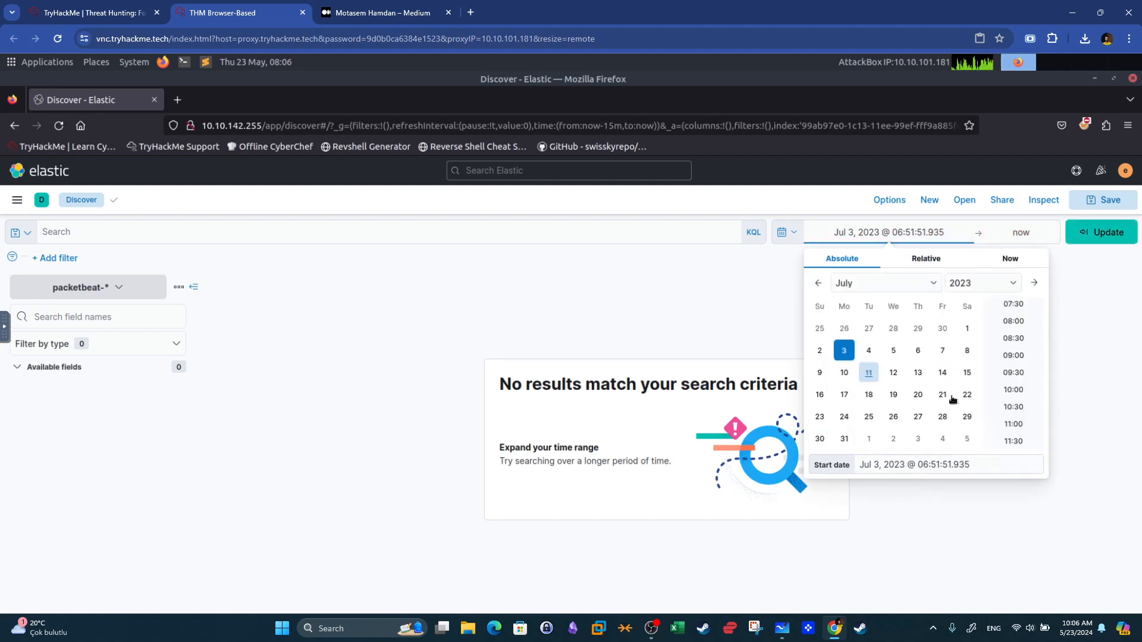
Set the end date to the absolute date Jul 23, 2023.
{"action": "left_click", "coordinate": [1027, 233]}
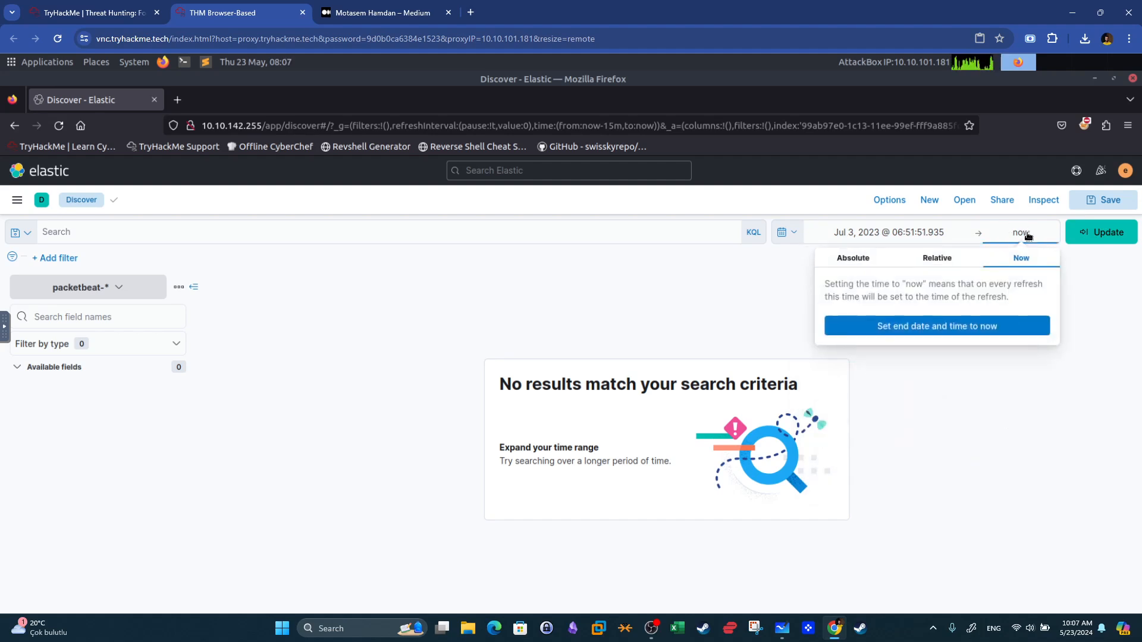
{"action": "left_click", "coordinate": [860, 262]}
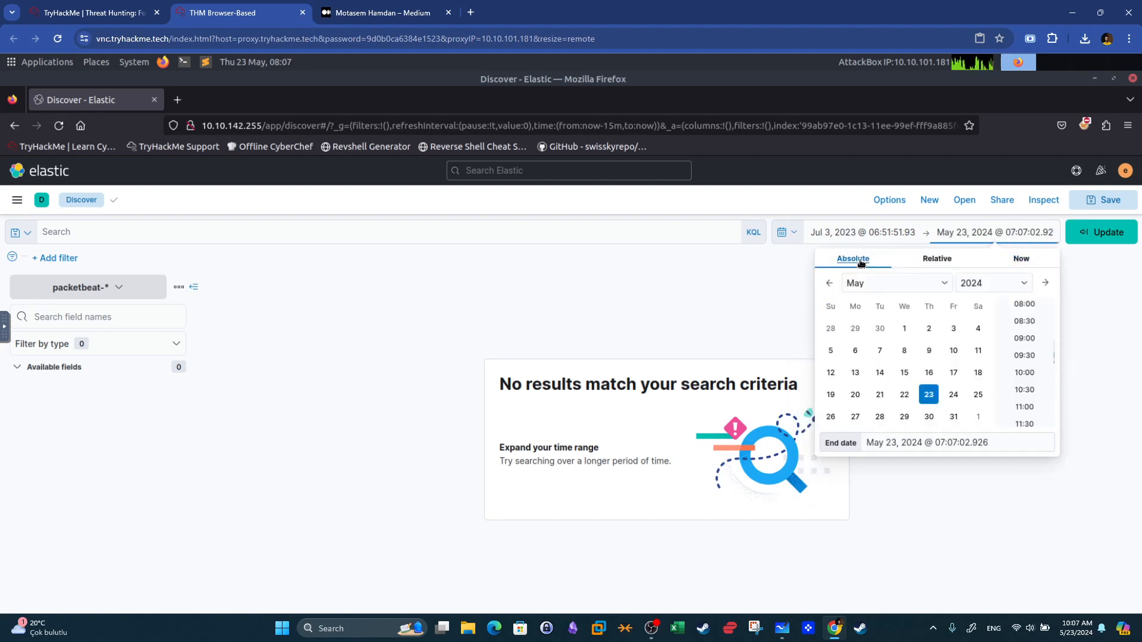
{"action": "left_click", "coordinate": [891, 288]}
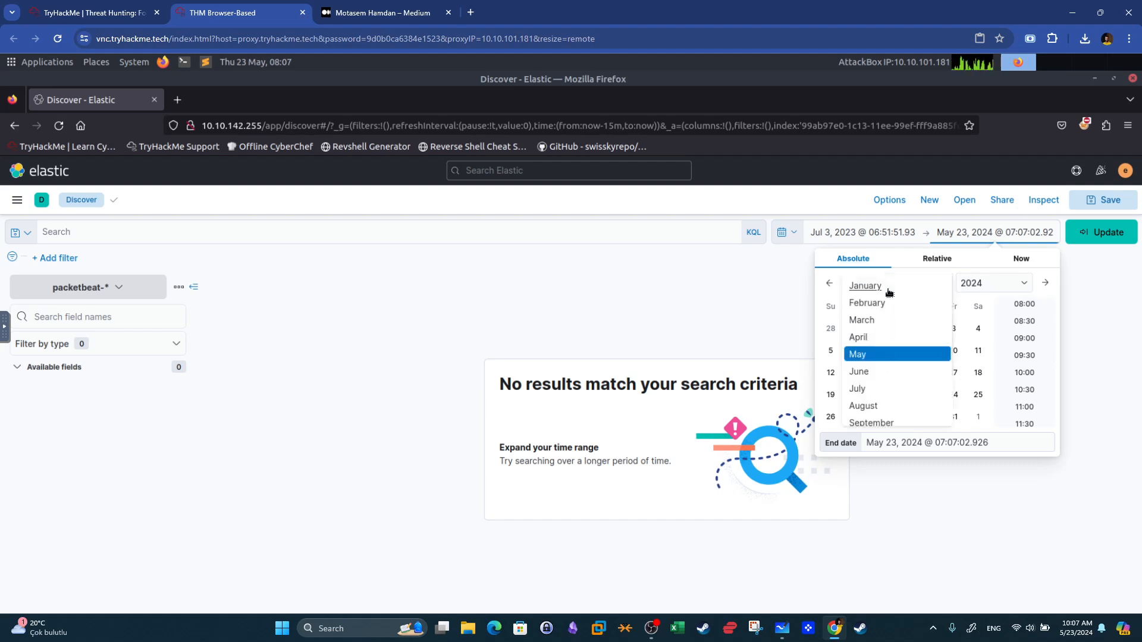
{"action": "left_click", "coordinate": [866, 388]}
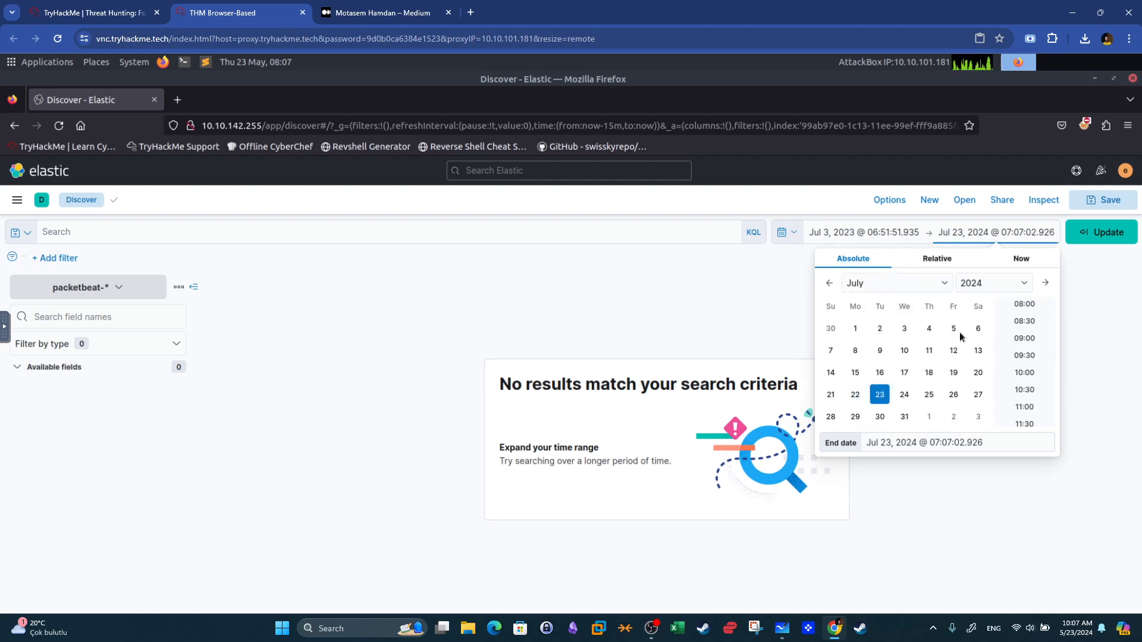
{"action": "left_click", "coordinate": [974, 296]}
{"action": "left_click", "coordinate": [972, 401]}
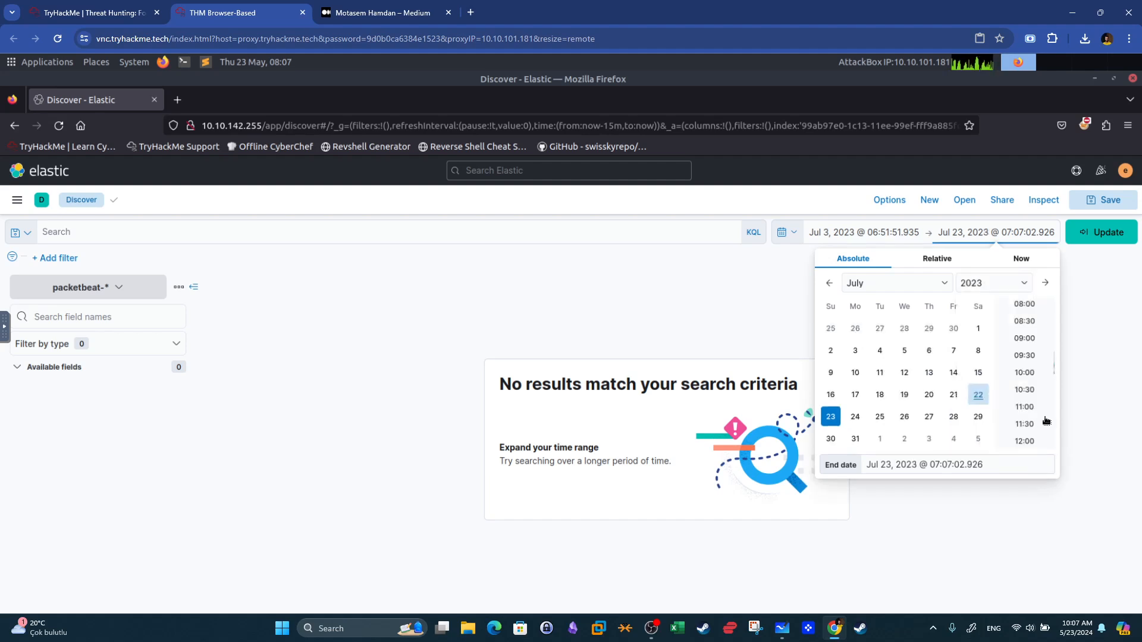
Set the start time to 00:00 and the end time to 23:30, then apply the time range.
{"action": "left_click", "coordinate": [841, 234]}
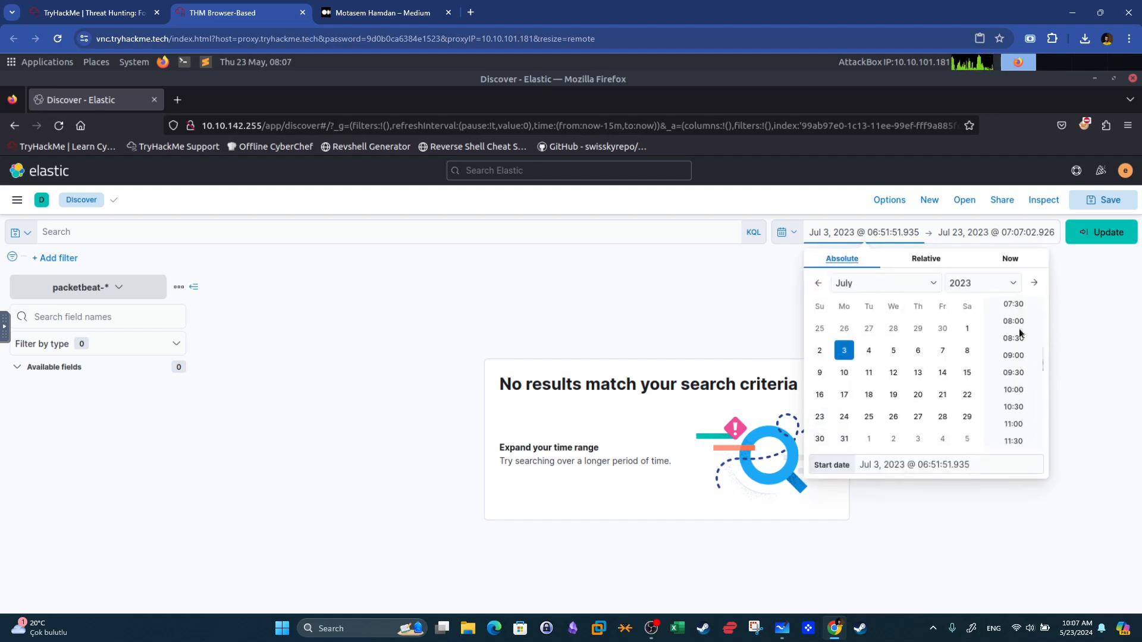
{"action": "scroll", "coordinate": [1020, 332], "scroll_direction": "up", "scroll_amount": 5}
{"action": "left_click", "coordinate": [1015, 311]}
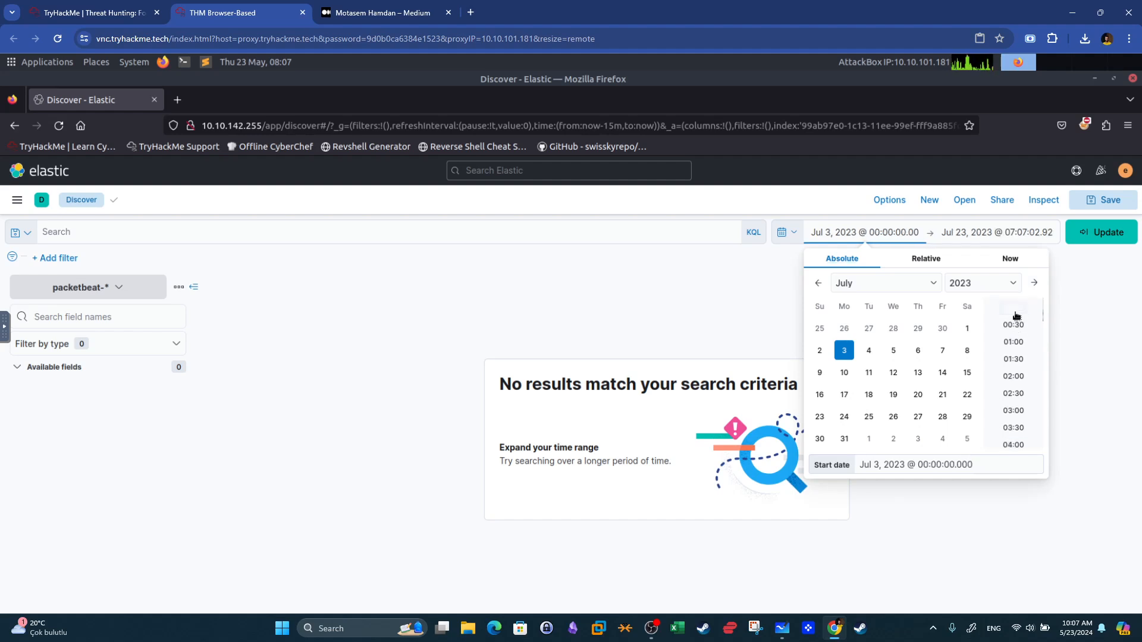
{"action": "left_click", "coordinate": [1012, 236]}
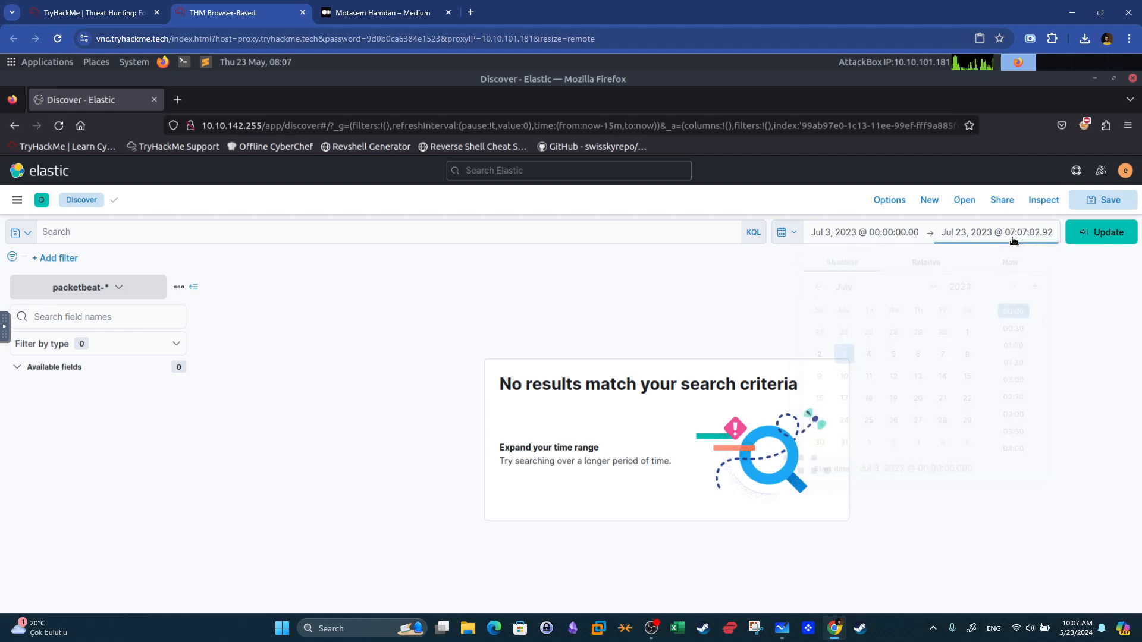
{"action": "scroll", "coordinate": [1025, 319], "scroll_direction": "down", "scroll_amount": 8}
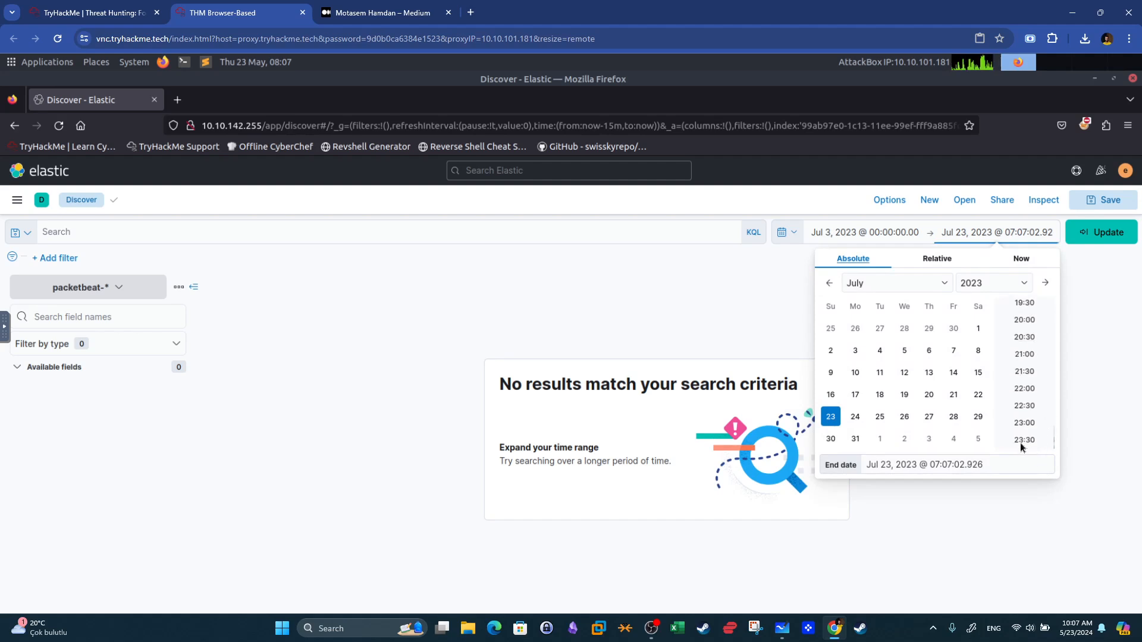
{"action": "left_click", "coordinate": [1021, 443]}
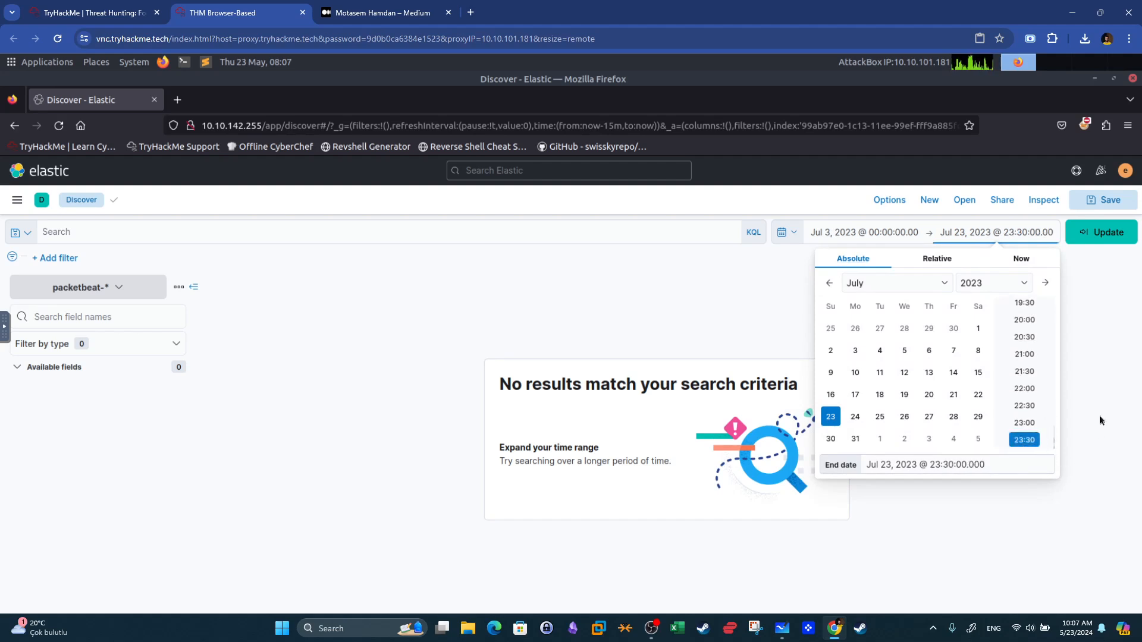
{"action": "left_click", "coordinate": [1098, 331]}
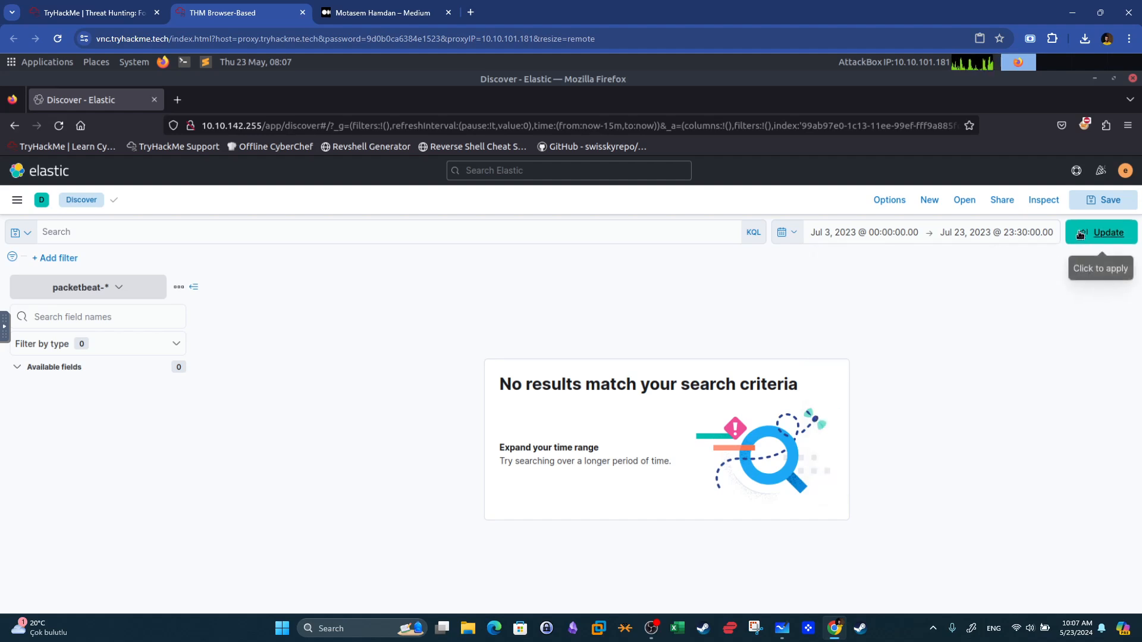
{"action": "left_click", "coordinate": [1079, 231]}
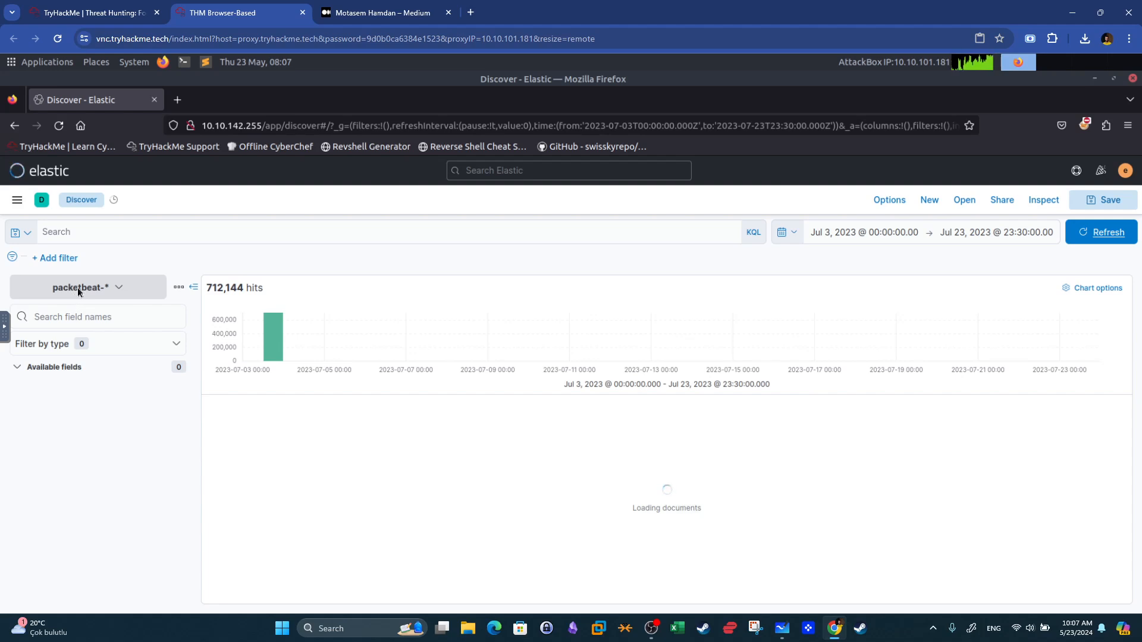
Switch the index pattern to filebeat-*.
{"action": "left_click", "coordinate": [116, 297]}
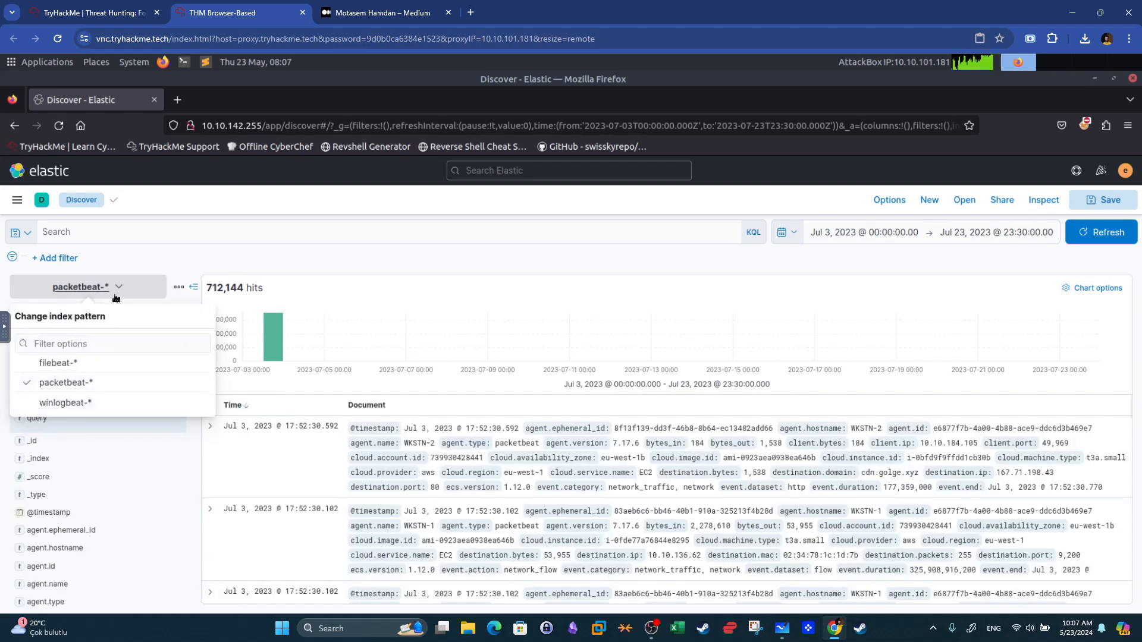
{"action": "left_click", "coordinate": [58, 363]}
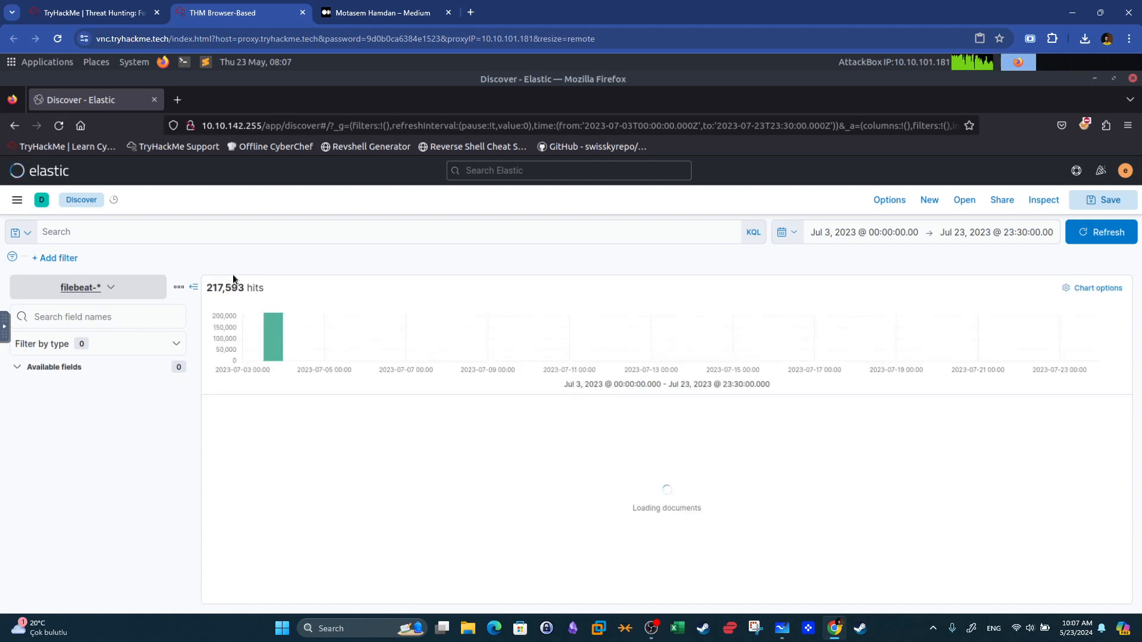
Open the room's Initial Access task and read its questions about the Jumphost authentication timestamp.
{"action": "left_click", "coordinate": [77, 6]}
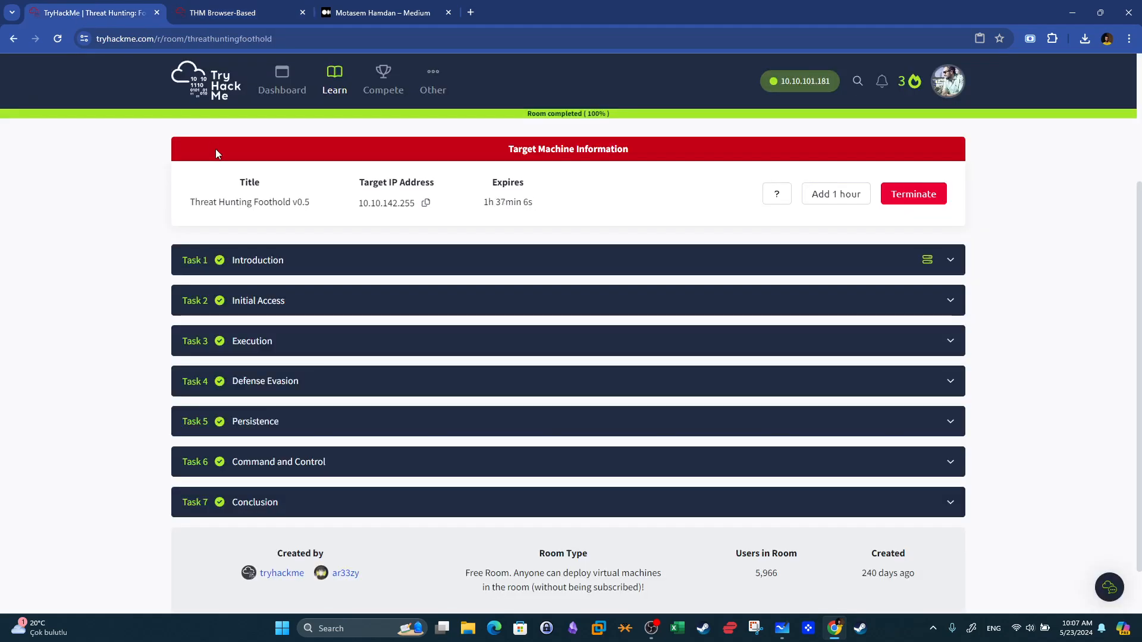
{"action": "left_click", "coordinate": [260, 315]}
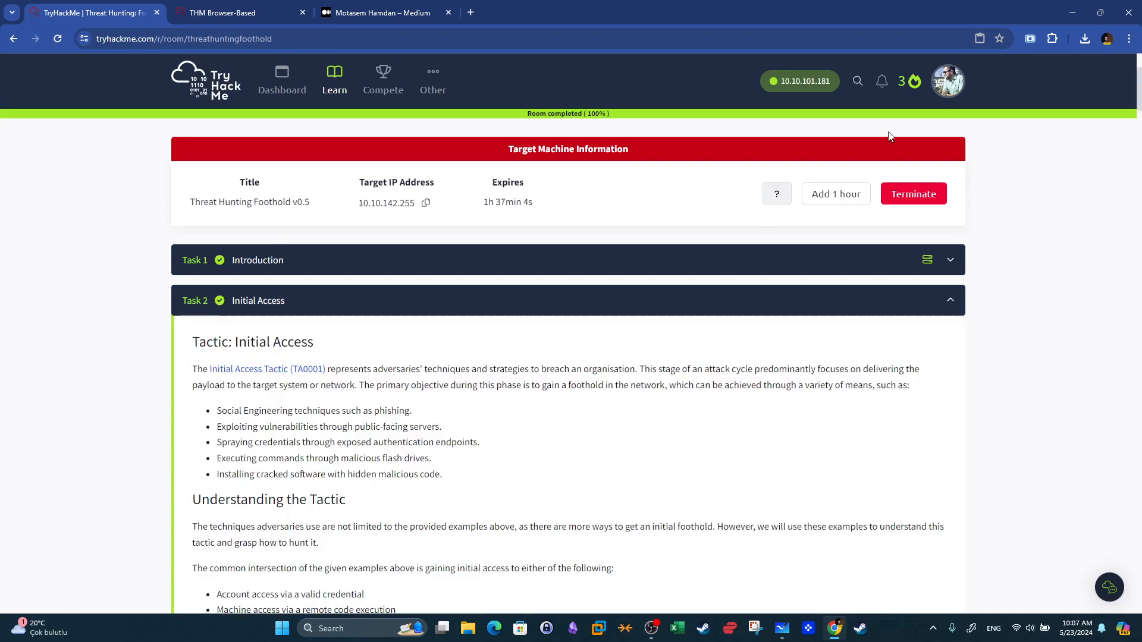
{"action": "left_click_drag", "start_coordinate": [1138, 93], "coordinate": [1139, 575]}
{"action": "scroll", "coordinate": [1139, 571], "scroll_direction": "up", "scroll_amount": 1}
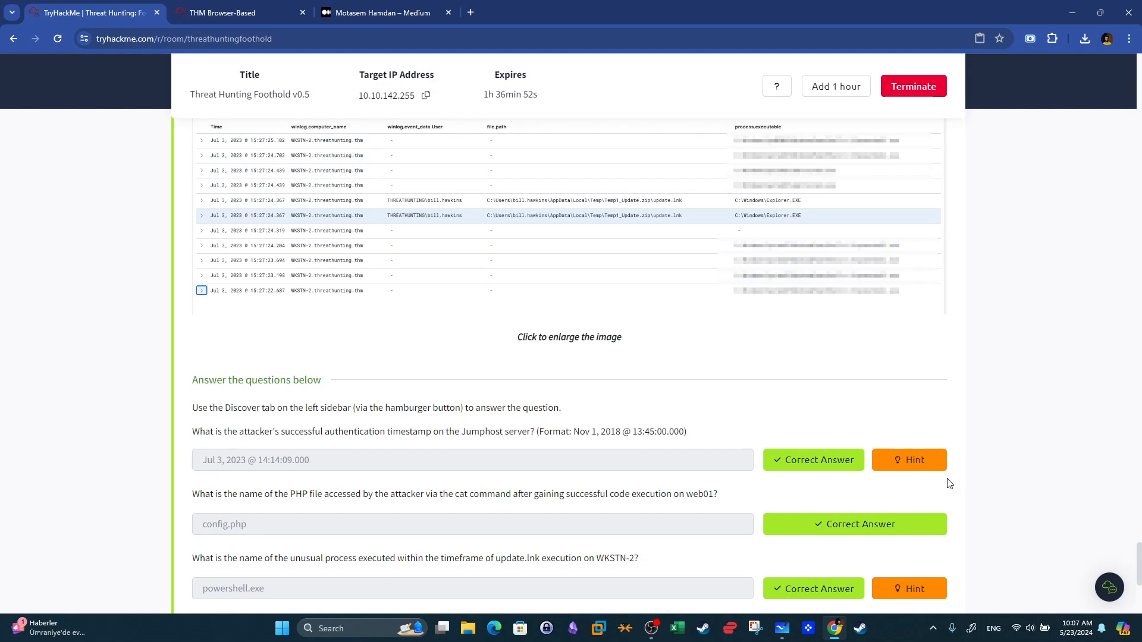
{"action": "left_click_drag", "start_coordinate": [193, 408], "coordinate": [349, 409]}
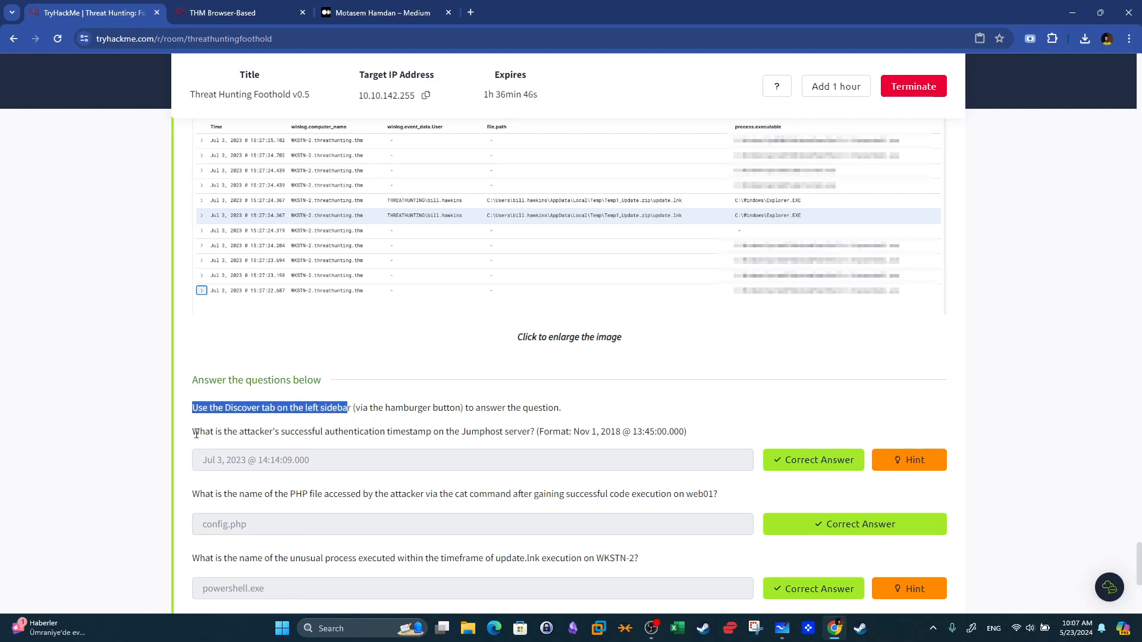
{"action": "left_click_drag", "start_coordinate": [209, 432], "coordinate": [431, 434]}
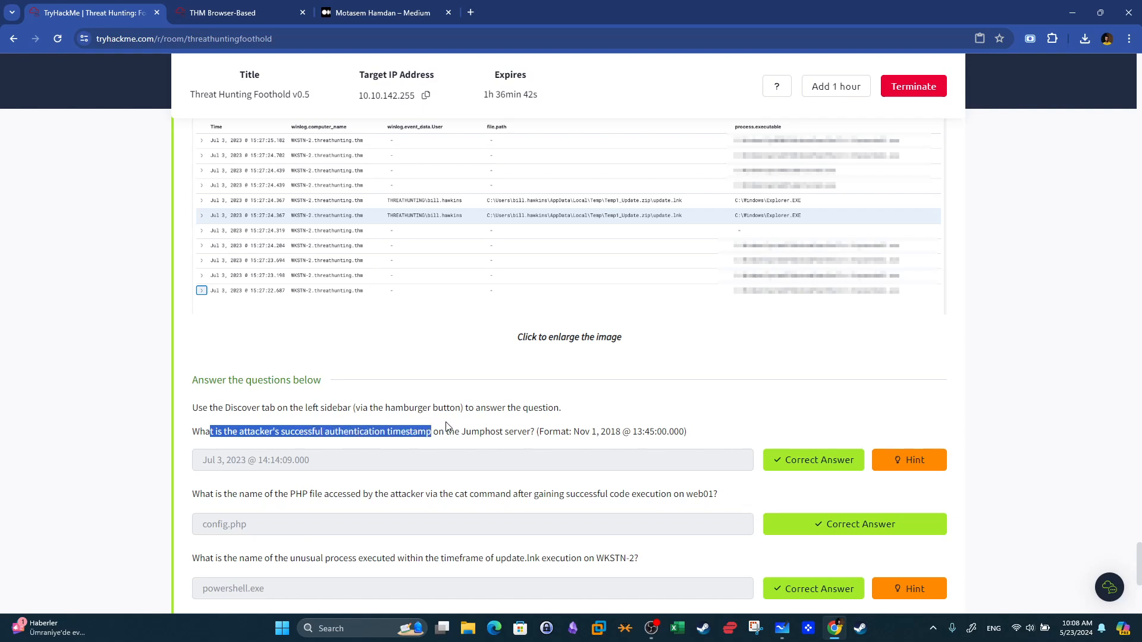
{"action": "left_click_drag", "start_coordinate": [460, 433], "coordinate": [509, 434]}
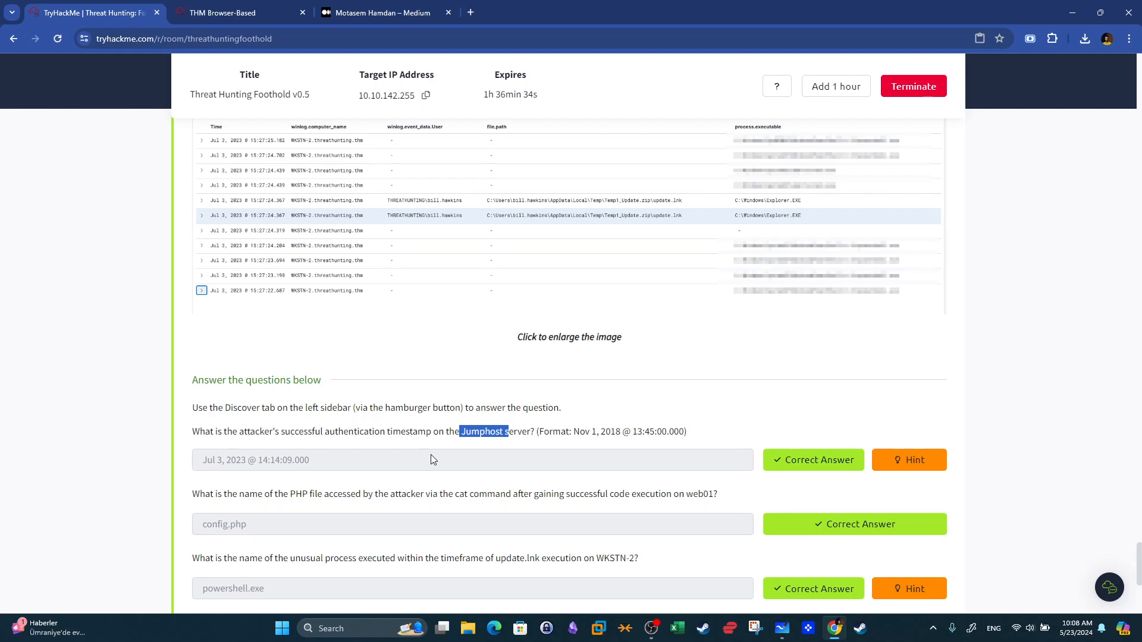
{"action": "left_click", "coordinate": [279, 7]}
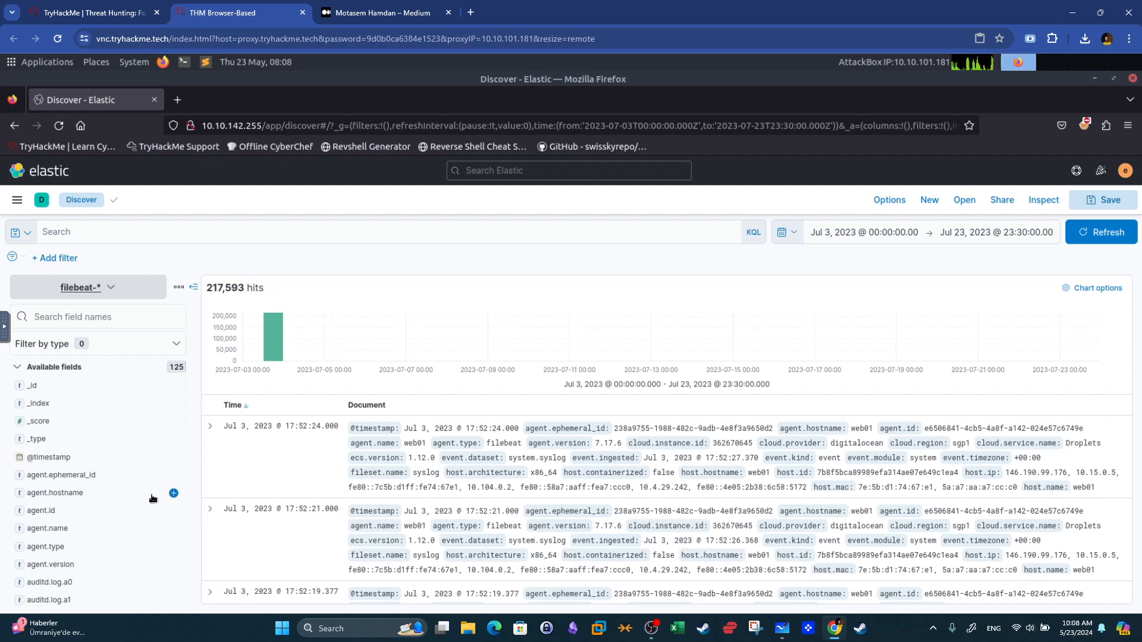
Add agent.hostname and host.ip as columns in the Discover document table.
{"action": "left_click", "coordinate": [174, 493]}
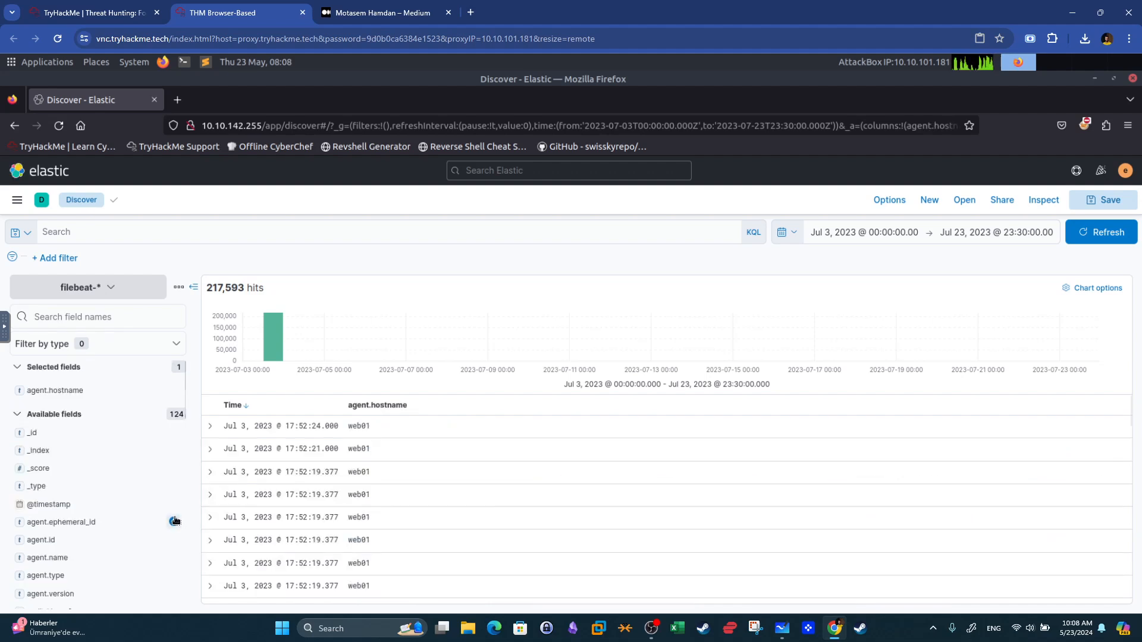
{"action": "scroll", "coordinate": [152, 509], "scroll_direction": "down", "scroll_amount": 3}
{"action": "scroll", "coordinate": [152, 509], "scroll_direction": "down", "scroll_amount": 10}
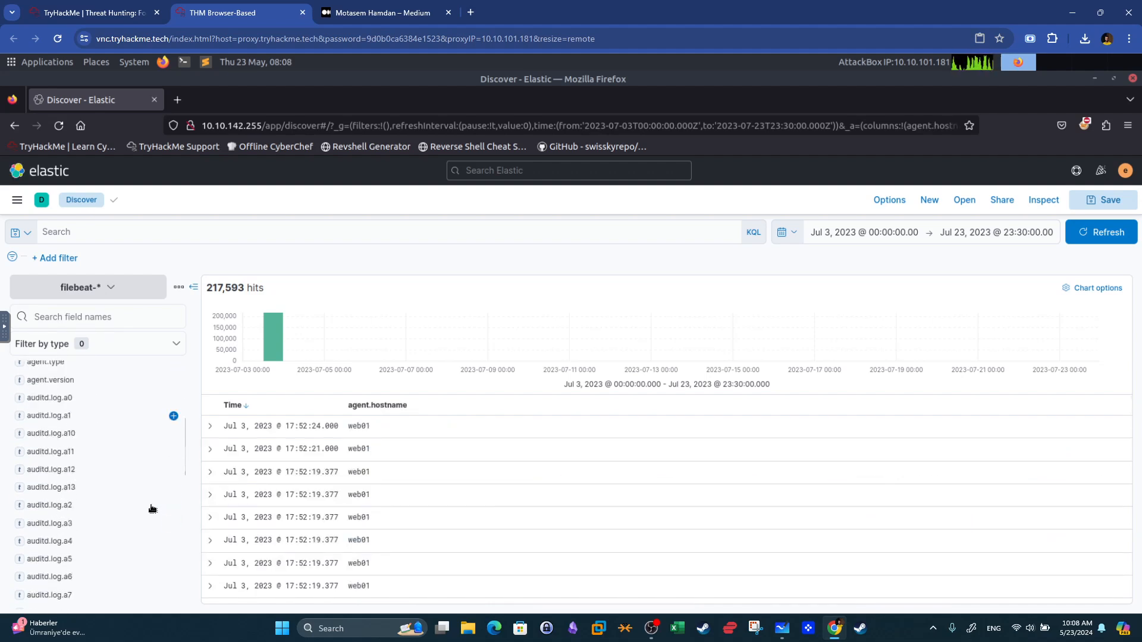
{"action": "scroll", "coordinate": [152, 509], "scroll_direction": "down", "scroll_amount": 1}
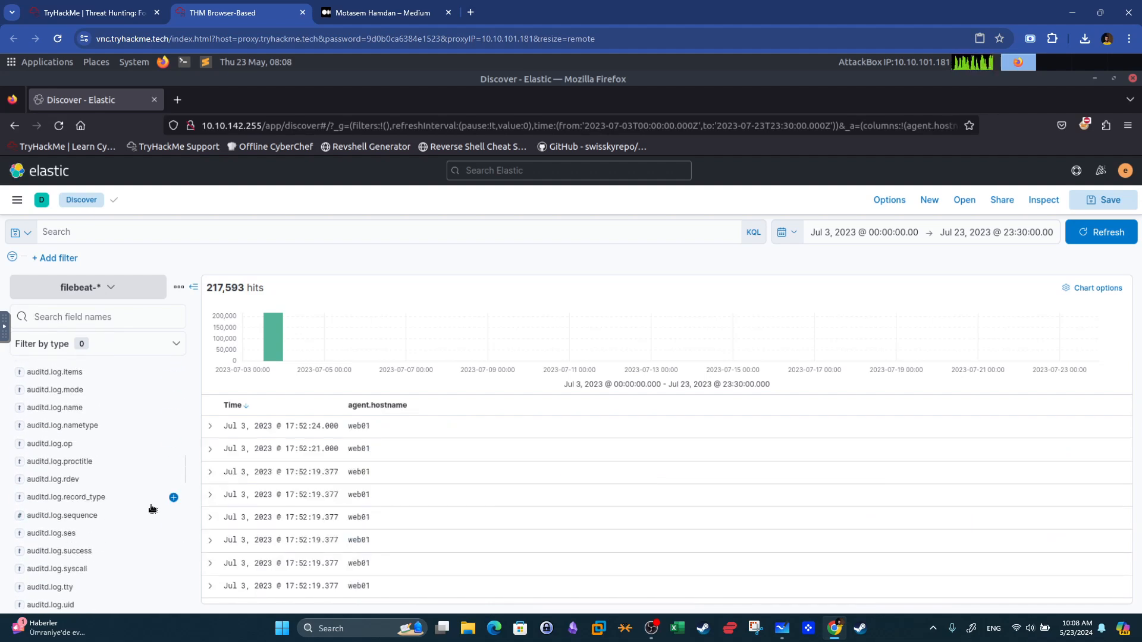
{"action": "scroll", "coordinate": [114, 524], "scroll_direction": "down", "scroll_amount": 3}
{"action": "scroll", "coordinate": [114, 524], "scroll_direction": "up", "scroll_amount": 2}
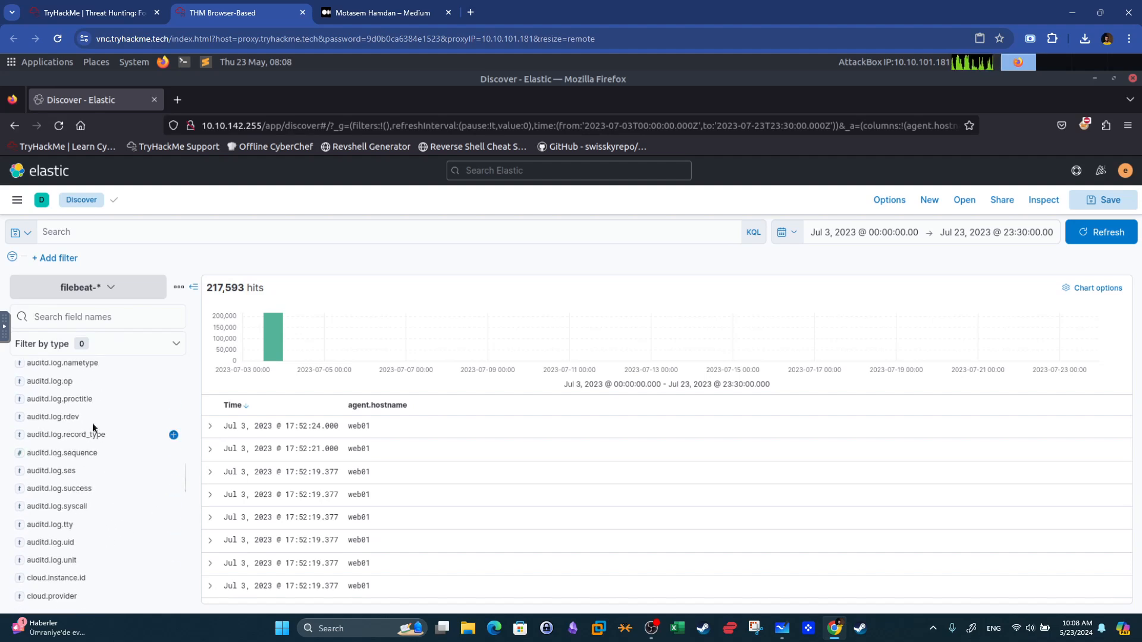
{"action": "scroll", "coordinate": [121, 445], "scroll_direction": "up", "scroll_amount": 3}
{"action": "scroll", "coordinate": [122, 446], "scroll_direction": "down", "scroll_amount": 15}
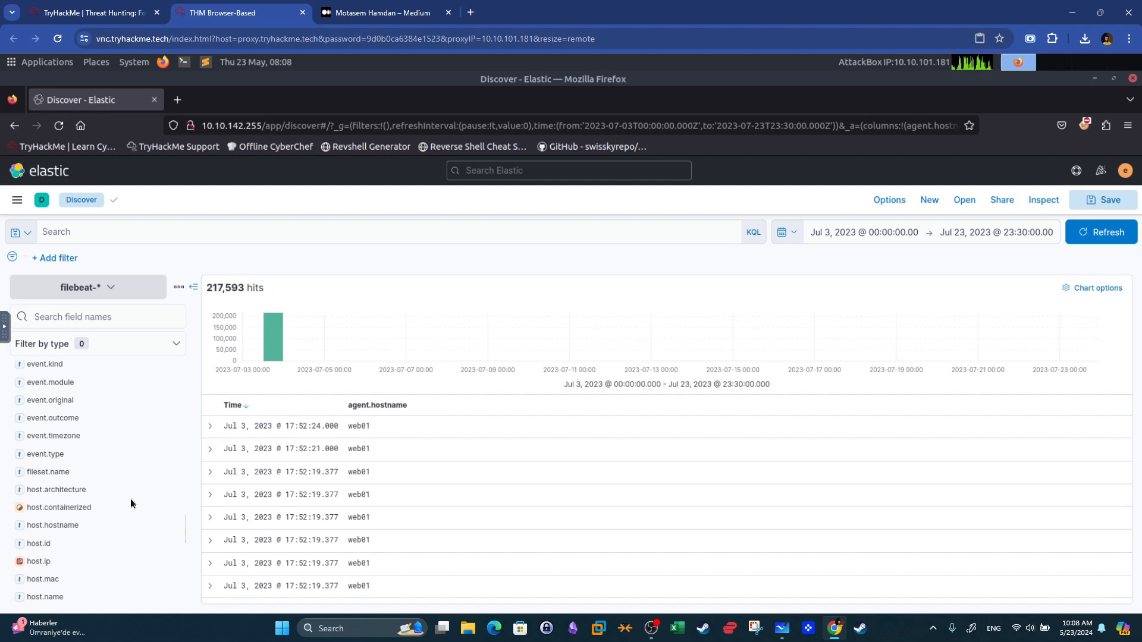
{"action": "left_click", "coordinate": [174, 563]}
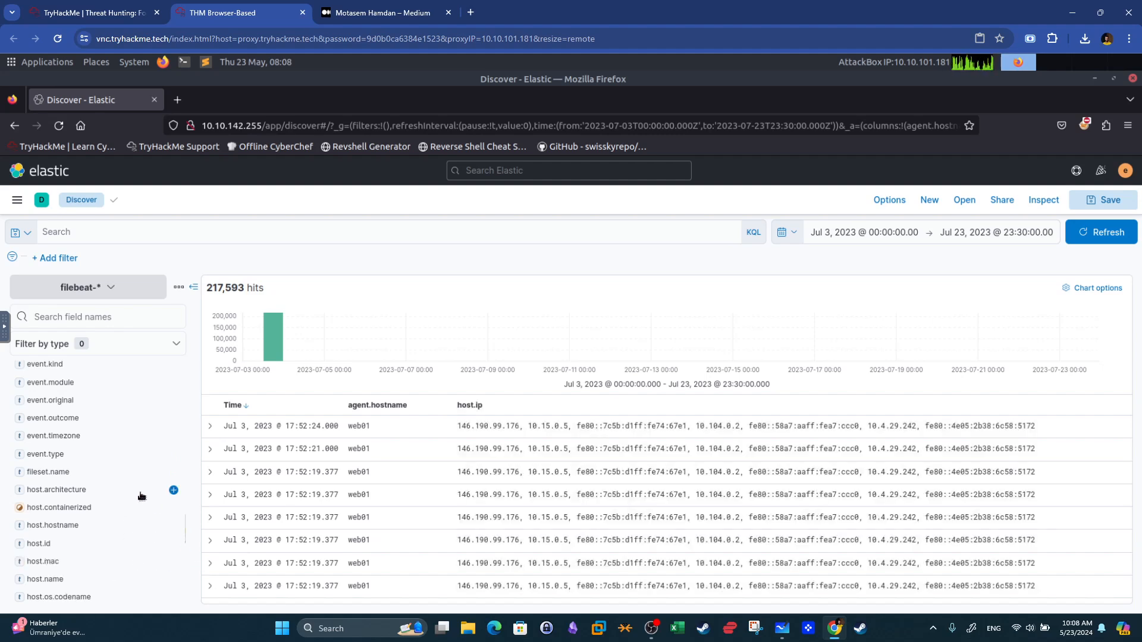
Filter the field list for audit fields and browse the auditd.log entries, then clear the field search.
{"action": "scroll", "coordinate": [171, 494], "scroll_direction": "down", "scroll_amount": 5}
{"action": "scroll", "coordinate": [141, 496], "scroll_direction": "down", "scroll_amount": 5}
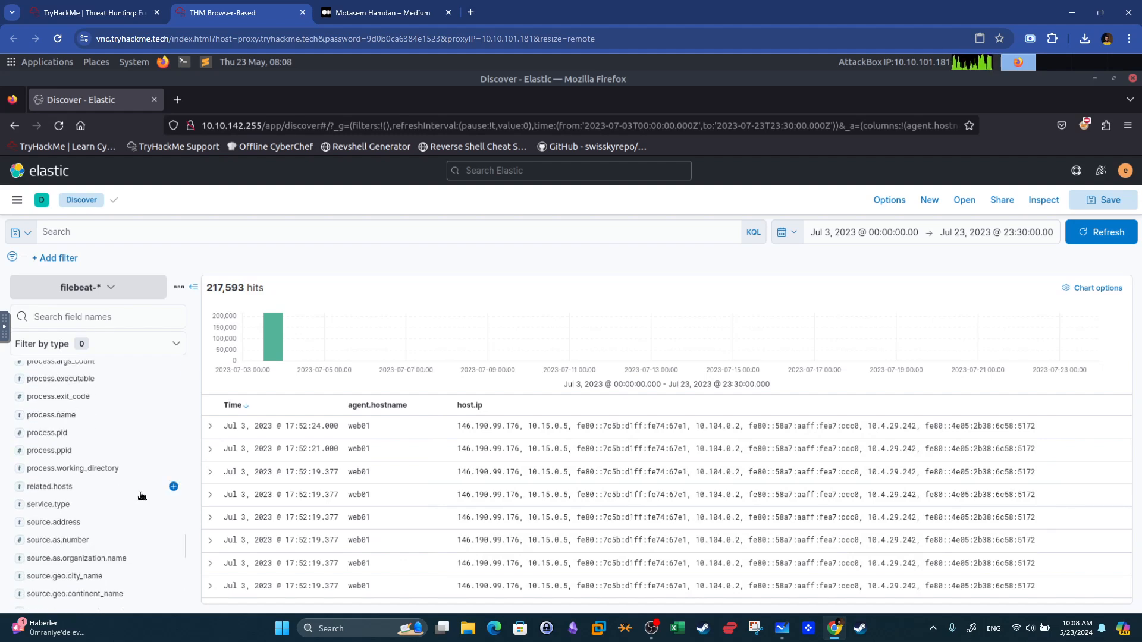
{"action": "left_click", "coordinate": [81, 318]}
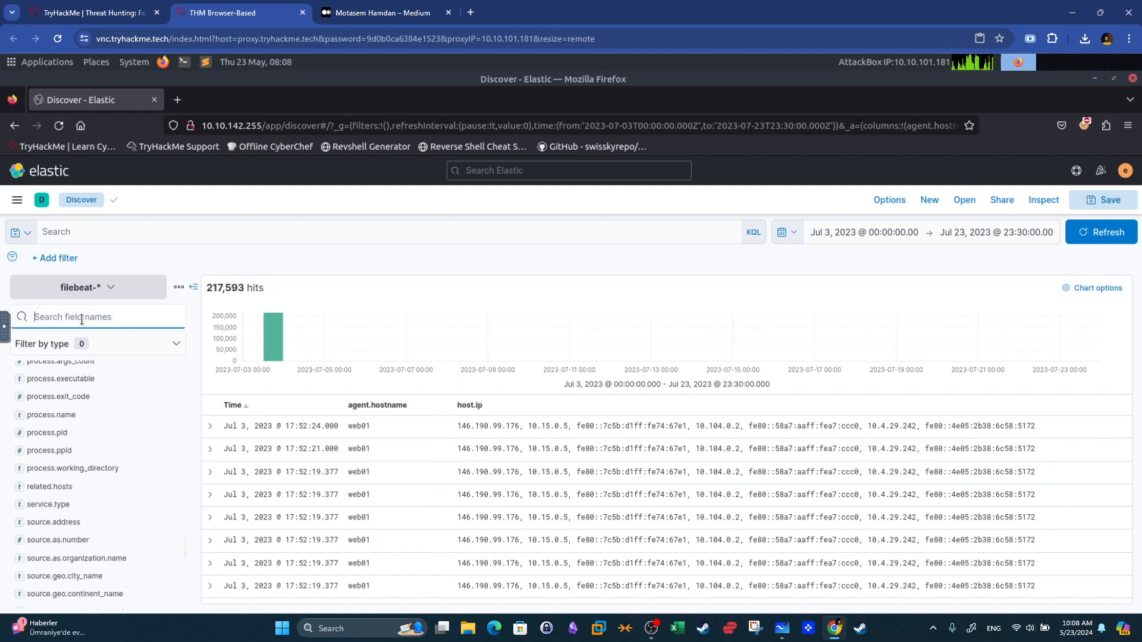
{"action": "type", "text": "audit"}
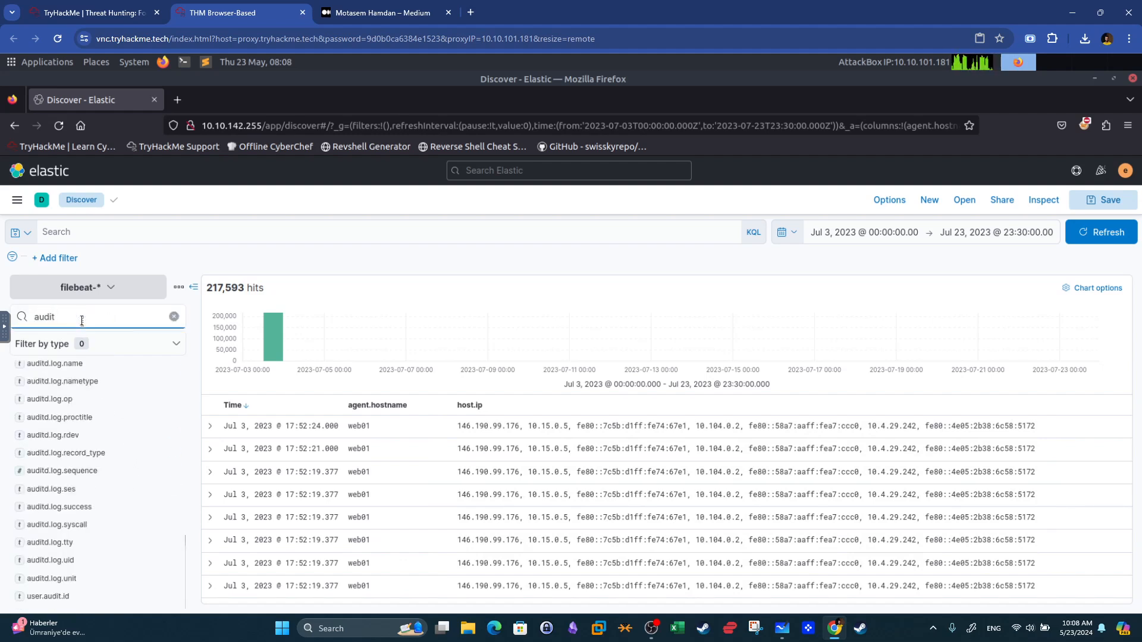
{"action": "scroll", "coordinate": [135, 550], "scroll_direction": "up", "scroll_amount": 4}
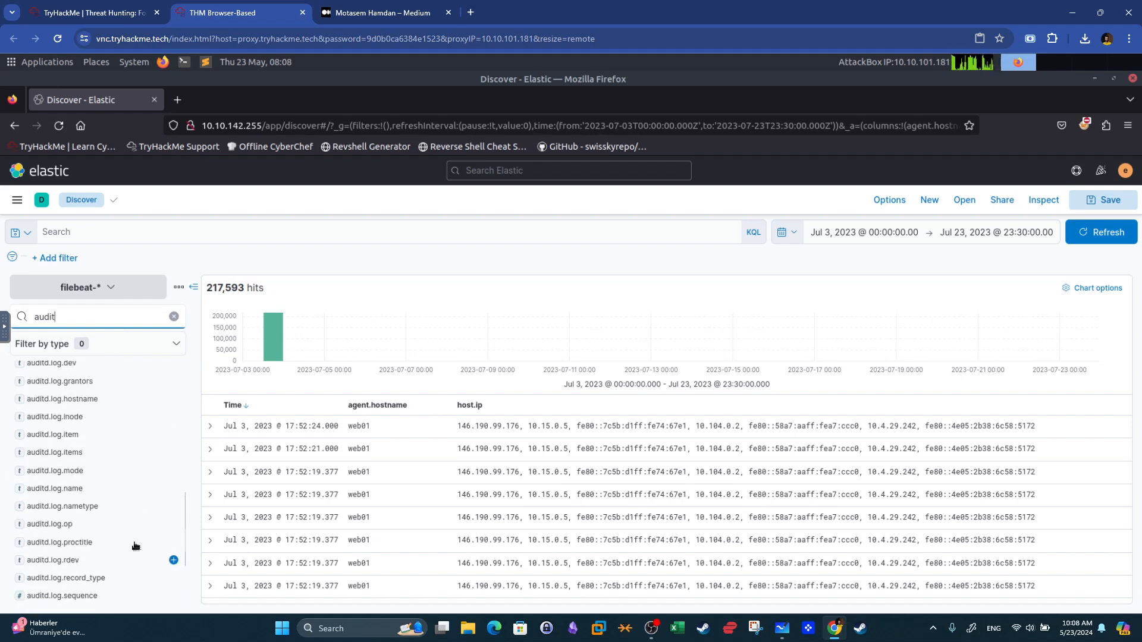
{"action": "scroll", "coordinate": [107, 419], "scroll_direction": "up", "scroll_amount": 4}
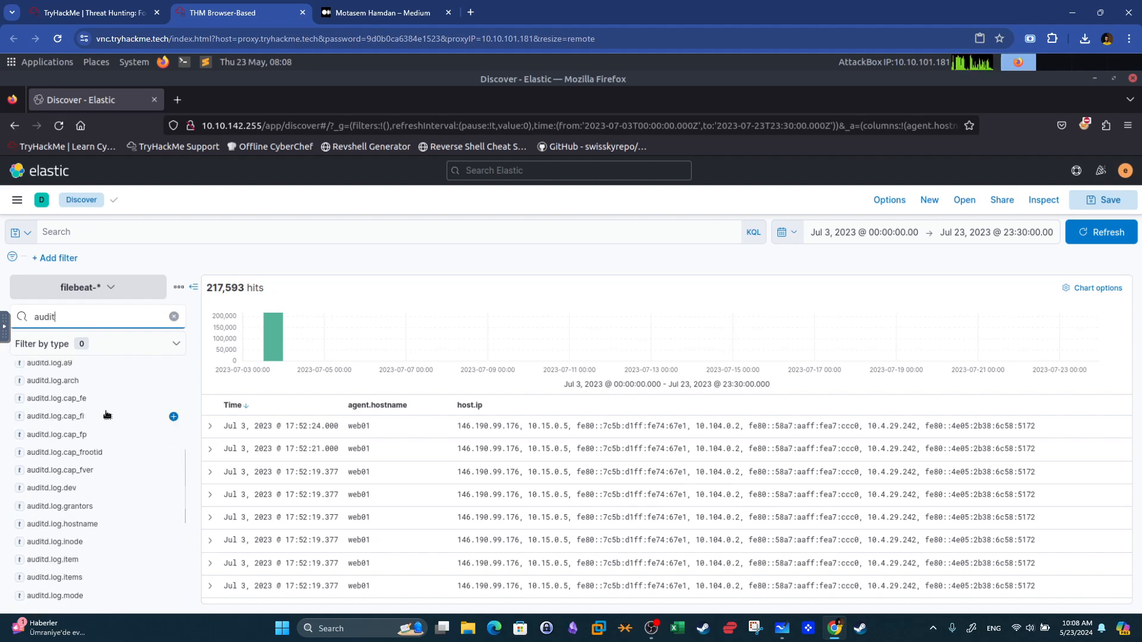
{"action": "scroll", "coordinate": [107, 414], "scroll_direction": "up", "scroll_amount": 6}
{"action": "scroll", "coordinate": [107, 414], "scroll_direction": "down", "scroll_amount": 15}
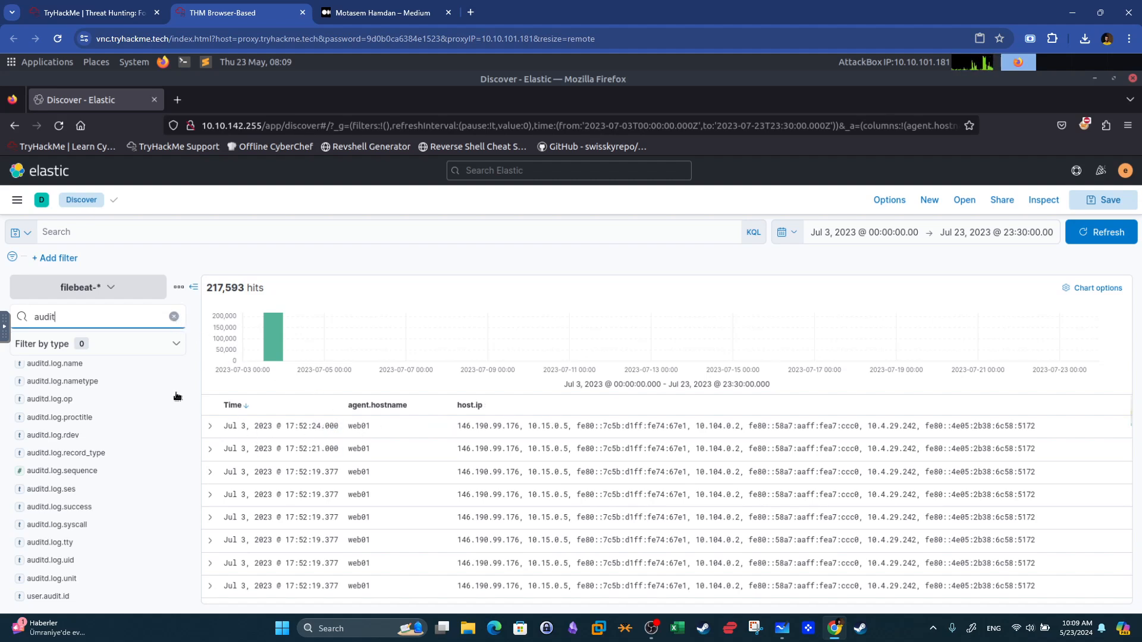
{"action": "left_click", "coordinate": [174, 316]}
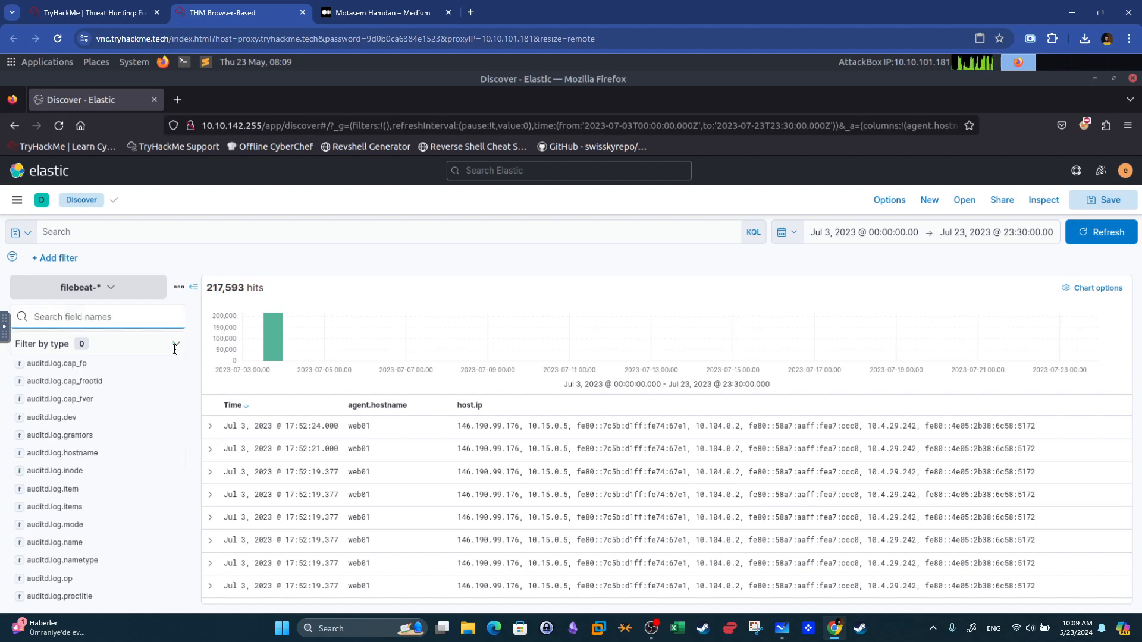
Re-check the Jumphost authentication question in the room tab before returning to Discover.
{"action": "left_click", "coordinate": [88, 14]}
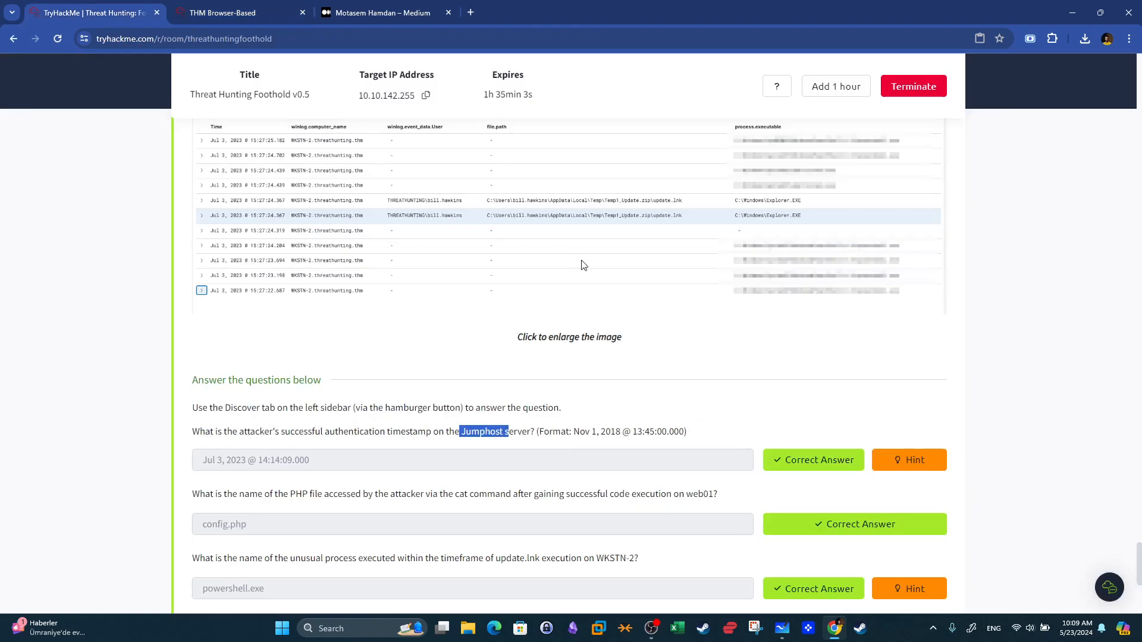
{"action": "left_click", "coordinate": [252, 40]}
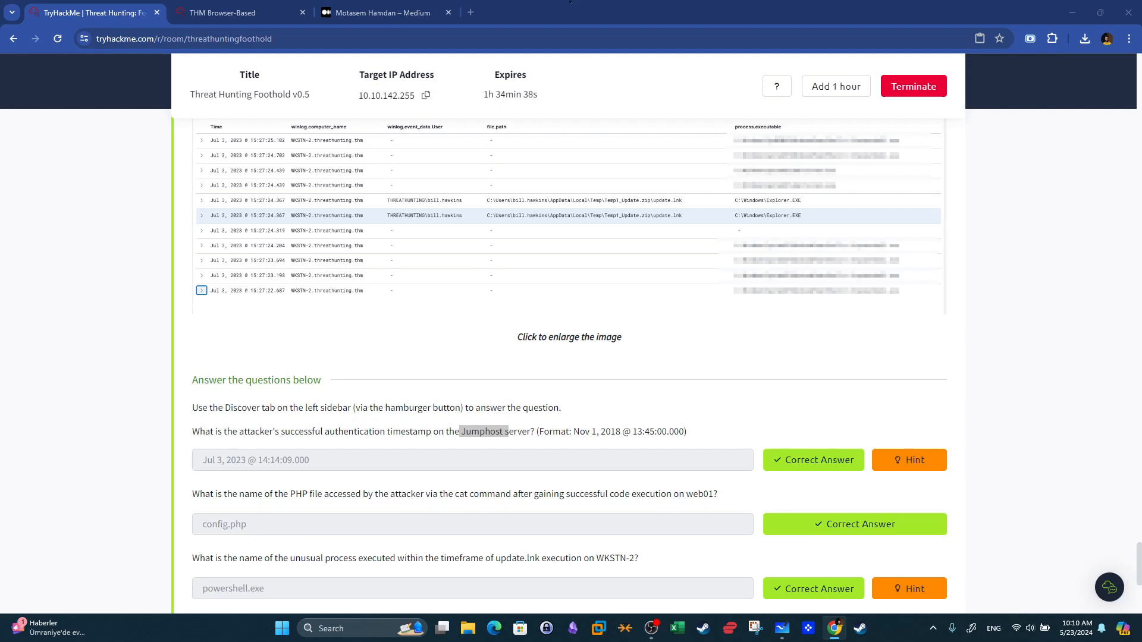
{"action": "left_click", "coordinate": [148, 36]}
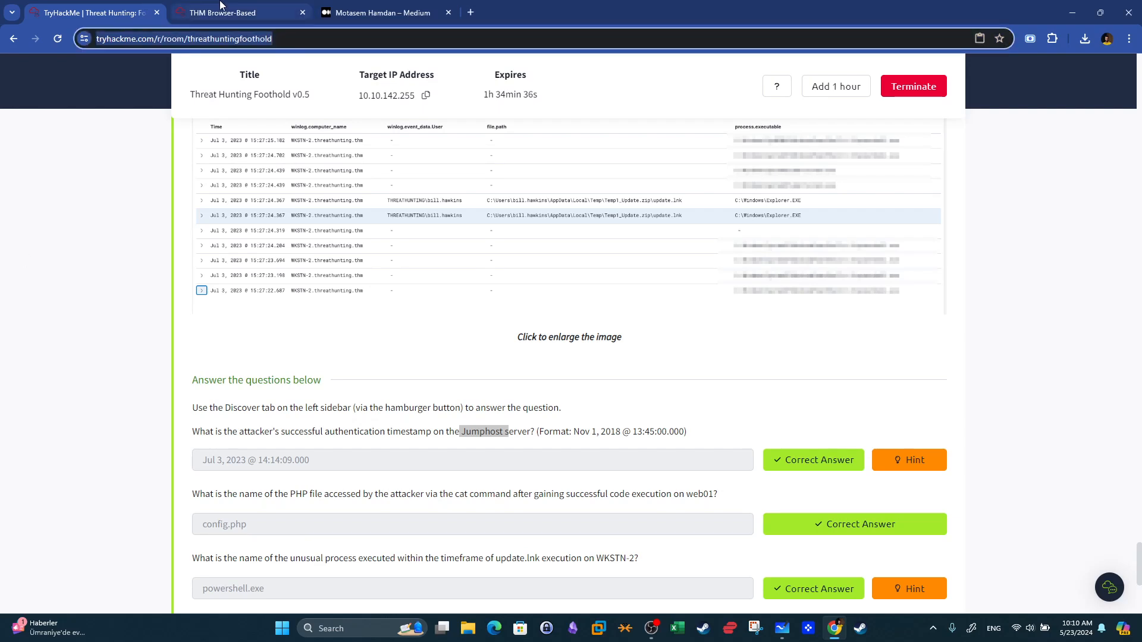
{"action": "mouse_move", "coordinate": [220, 5]}
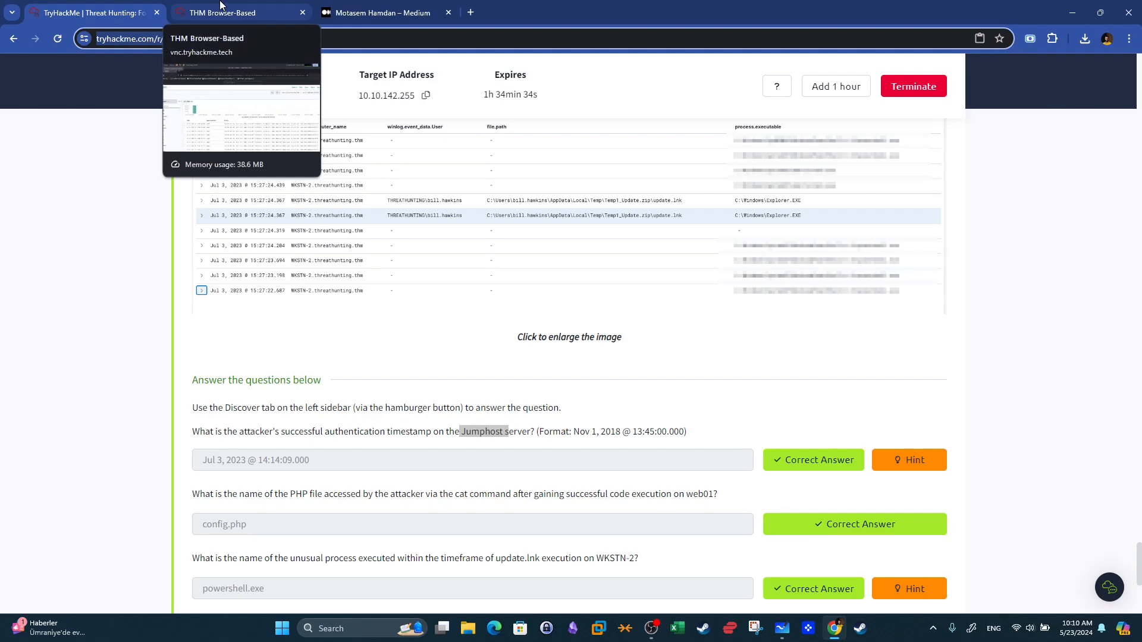
{"action": "left_click", "coordinate": [220, 4]}
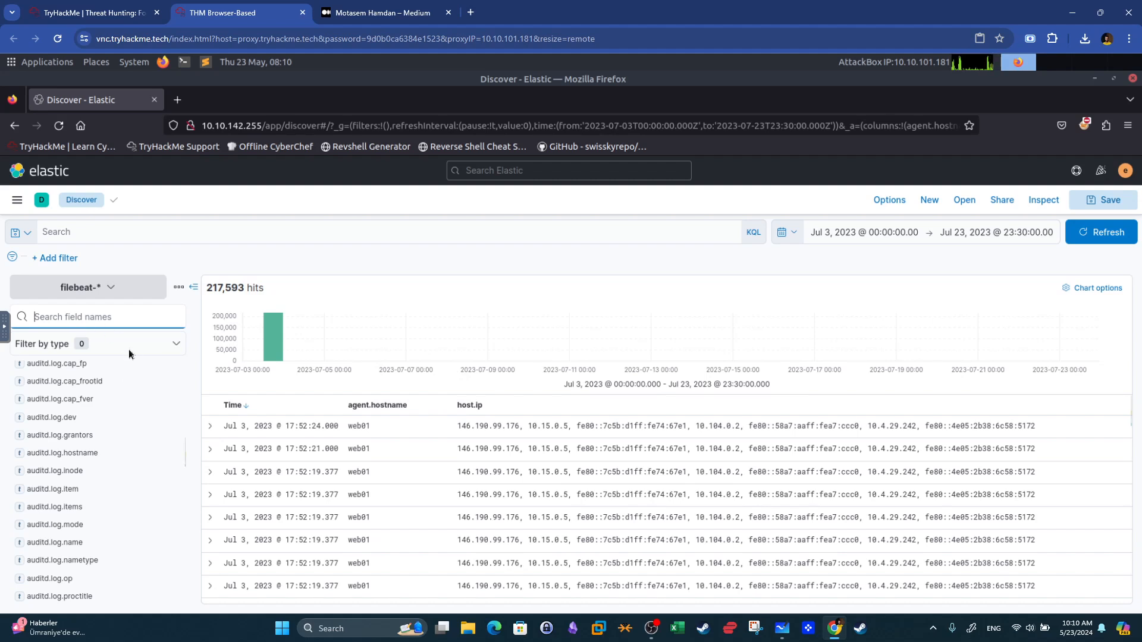
Remove the host.ip column and view the top values of agent.hostname.
{"action": "scroll", "coordinate": [174, 417], "scroll_direction": "up", "scroll_amount": 10}
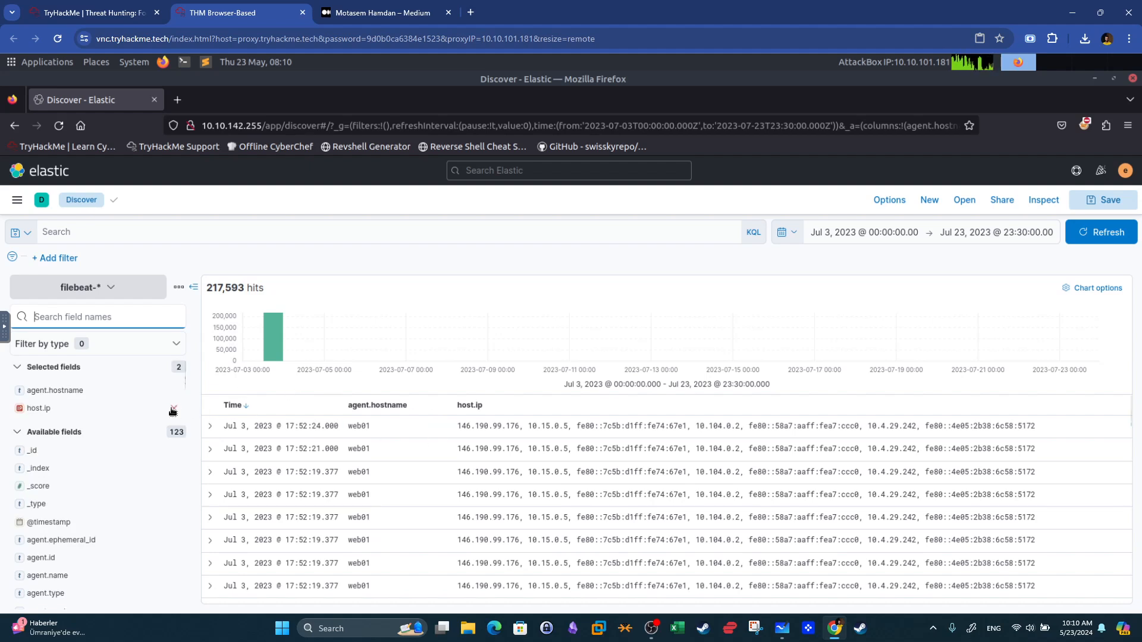
{"action": "left_click", "coordinate": [175, 408]}
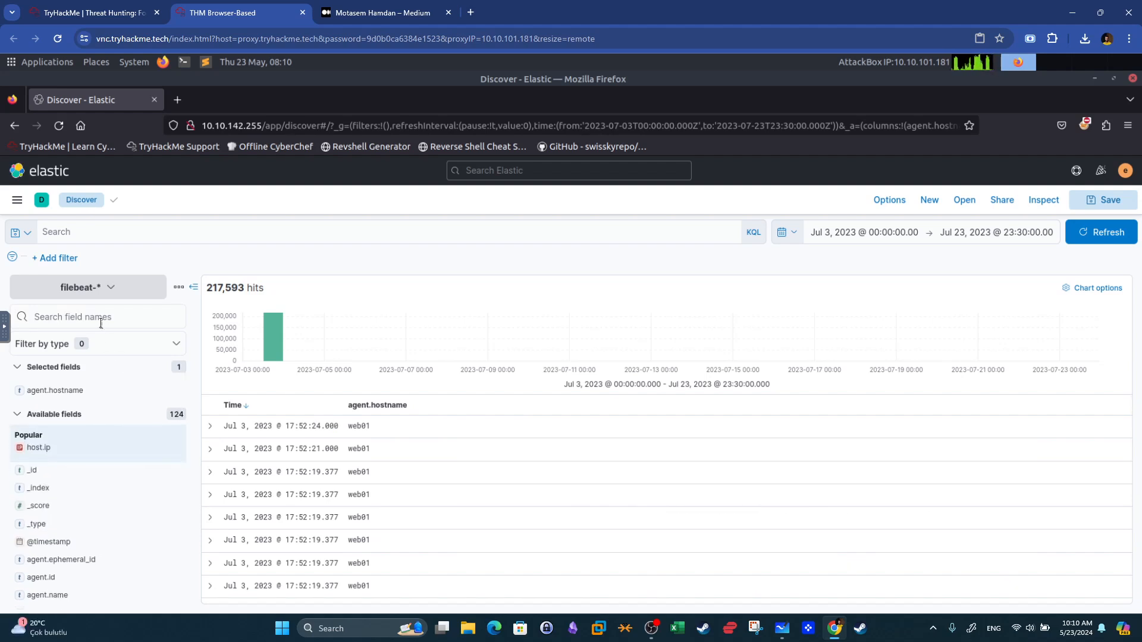
{"action": "left_click", "coordinate": [73, 394]}
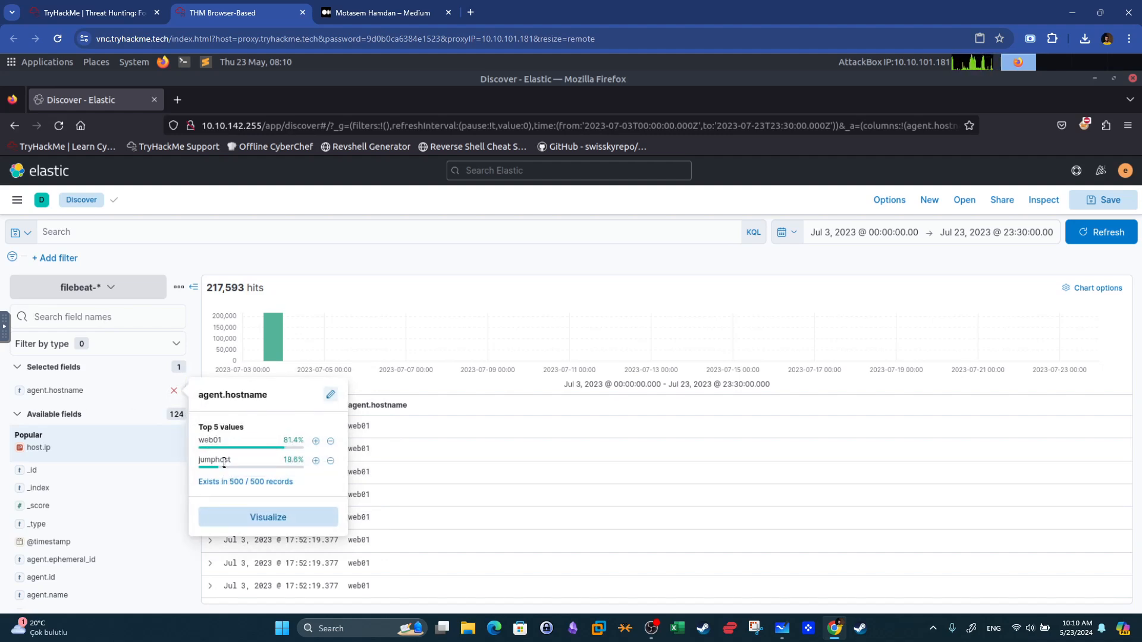
Begin a KQL query host.name: jumphost AND in the Discover search bar.
{"action": "mouse_move", "coordinate": [223, 462]}
{"action": "left_click", "coordinate": [170, 240]}
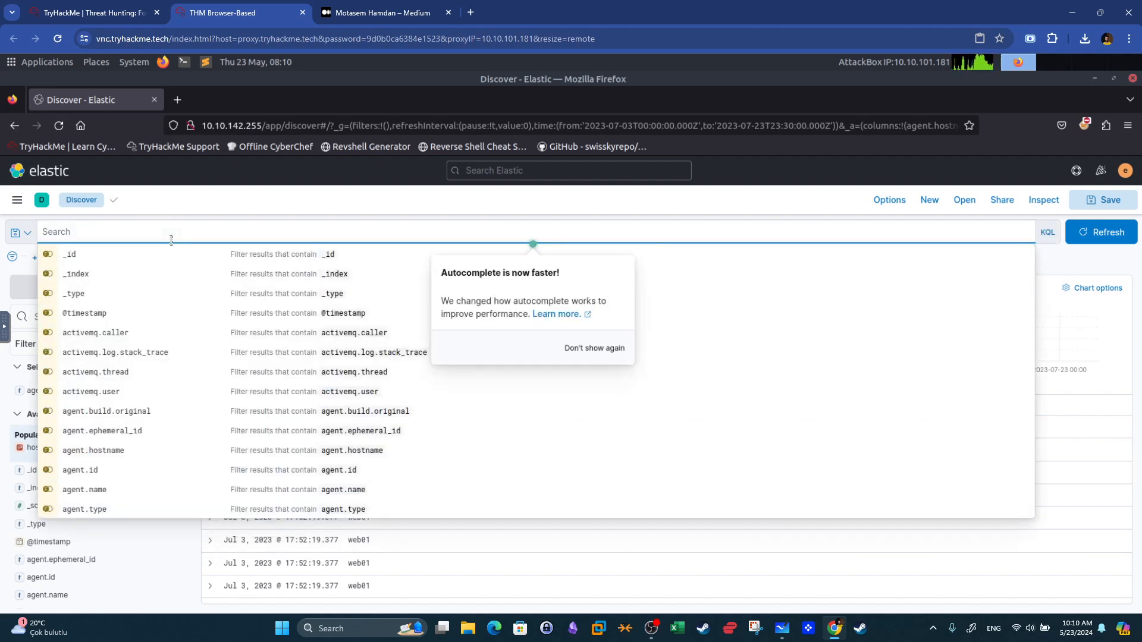
{"action": "type", "text": "h"}
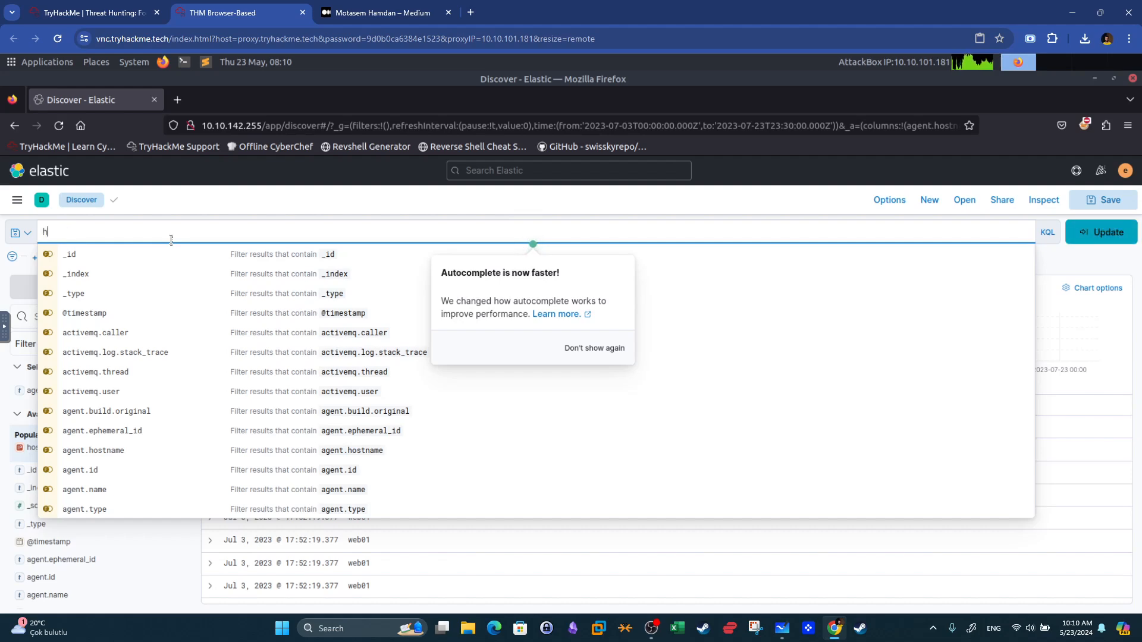
{"action": "type", "text": "ost.name"}
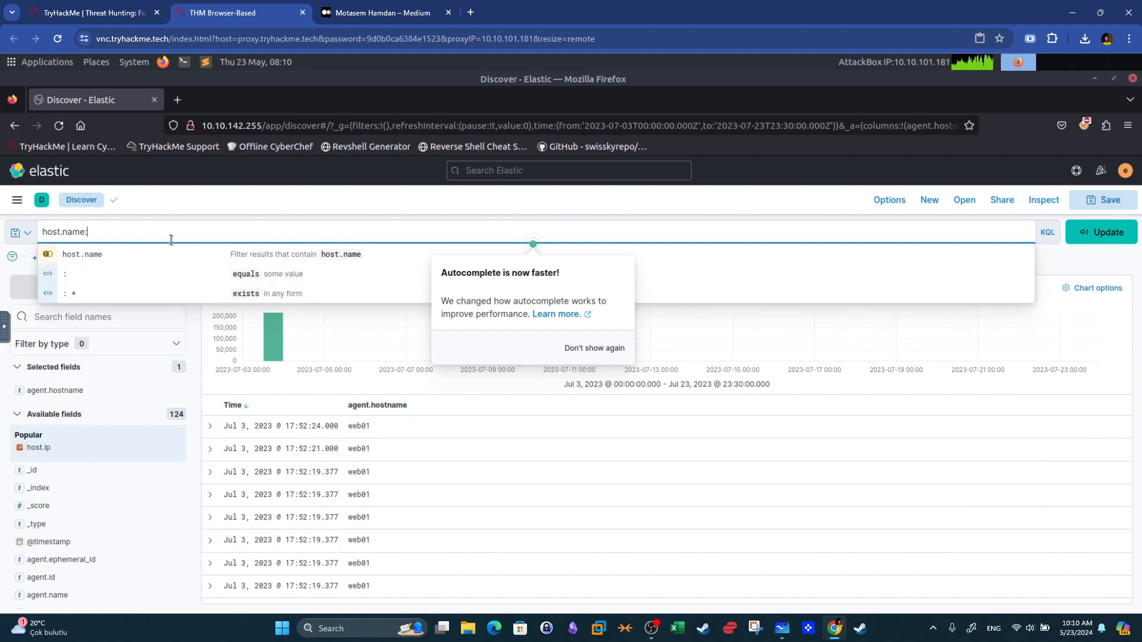
{"action": "type", "text": ": jump"}
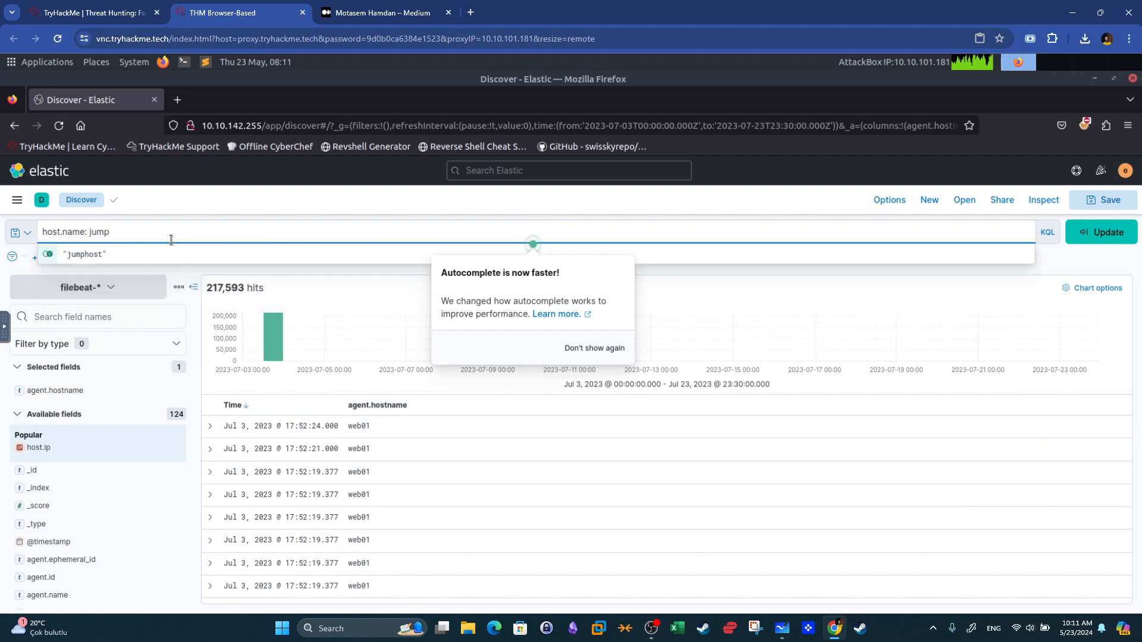
{"action": "type", "text": "host AND"}
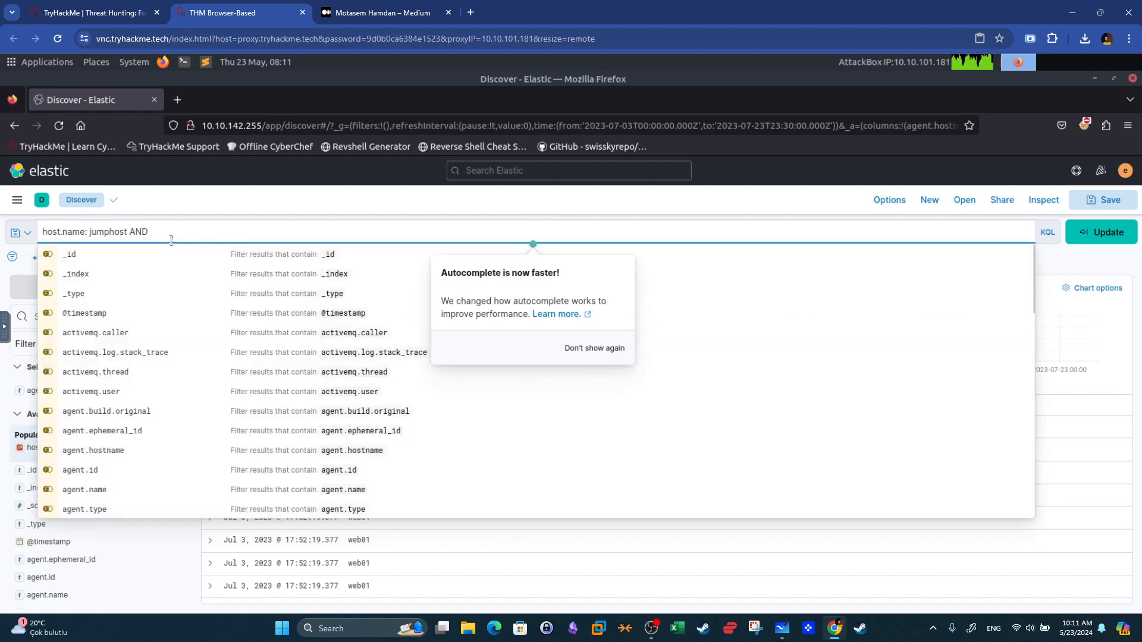
Filter the field list for event fields.
{"action": "left_click", "coordinate": [1057, 268]}
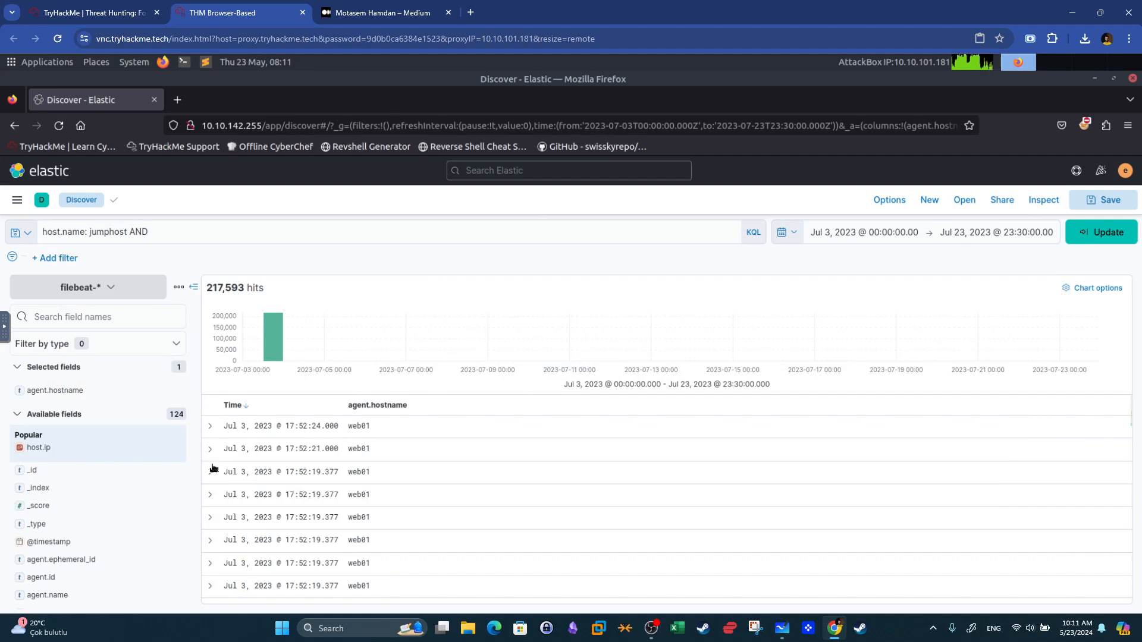
{"action": "left_click", "coordinate": [91, 320]}
{"action": "type", "text": "event"}
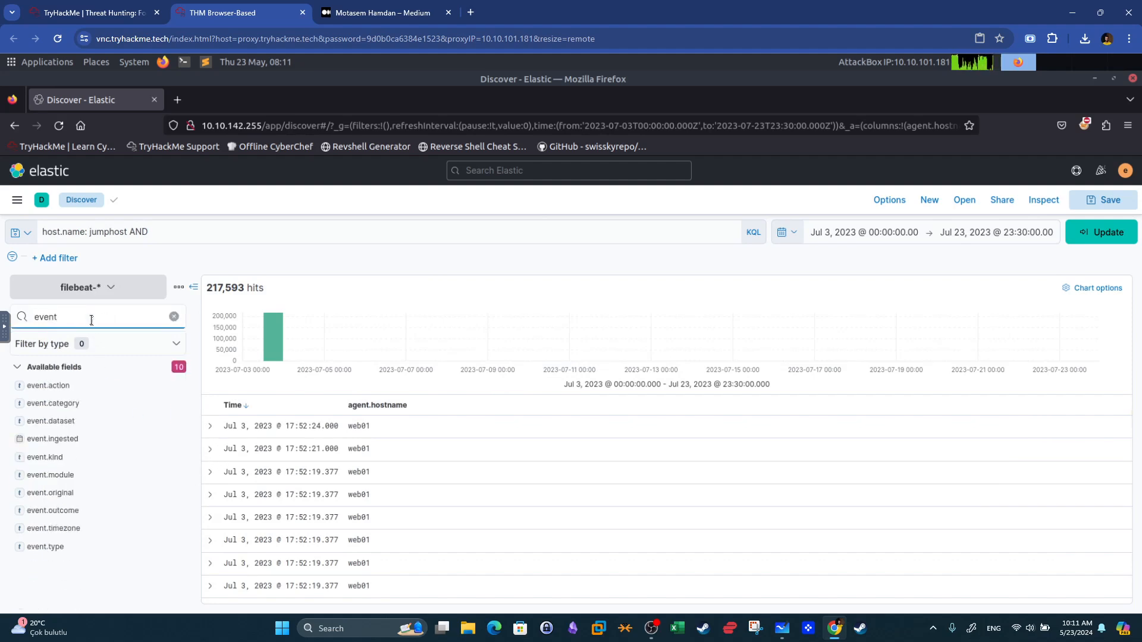
Check event.category's top values and append event.category: authentication AND to the Jumphost query.
{"action": "left_click", "coordinate": [71, 405]}
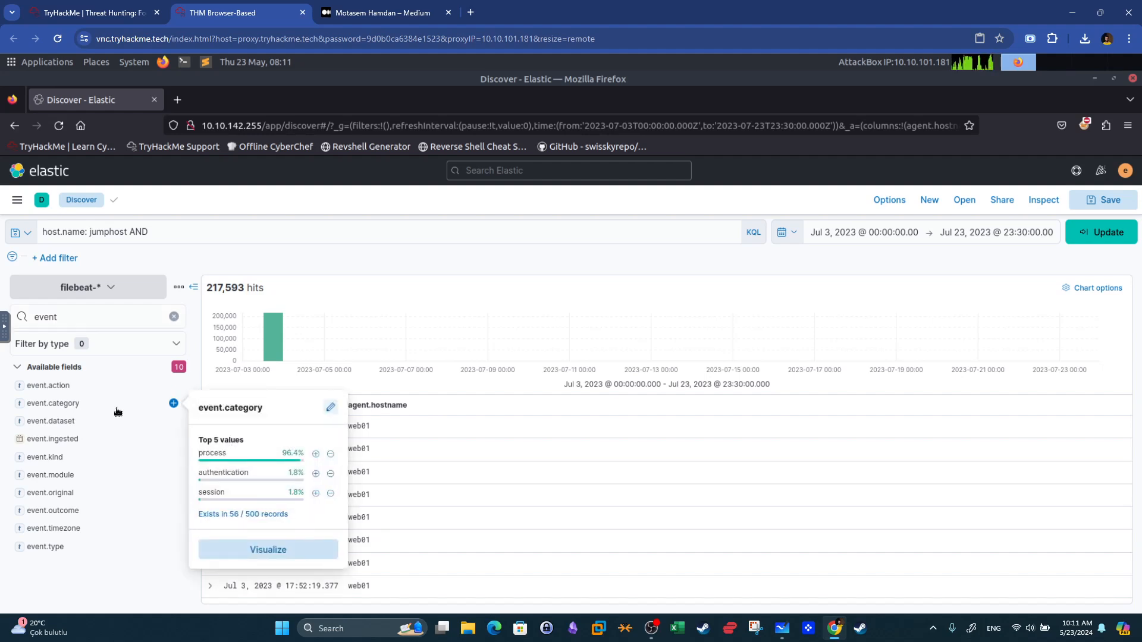
{"action": "left_click", "coordinate": [192, 230]}
{"action": "type", "text": "event.category: authentication"}
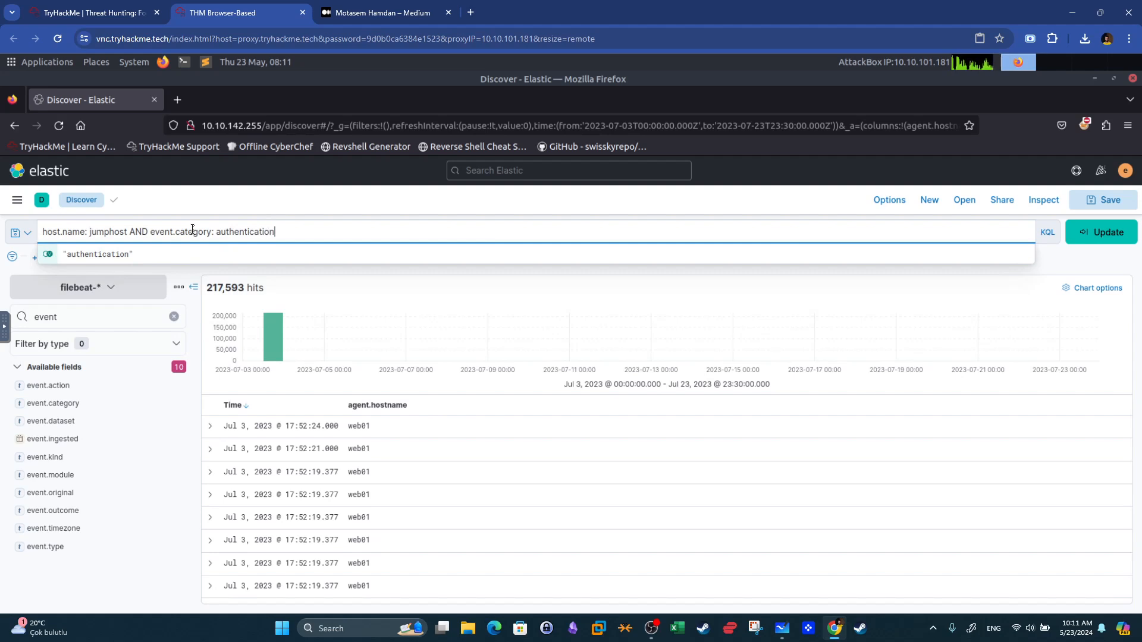
{"action": "type", "text": " AND"}
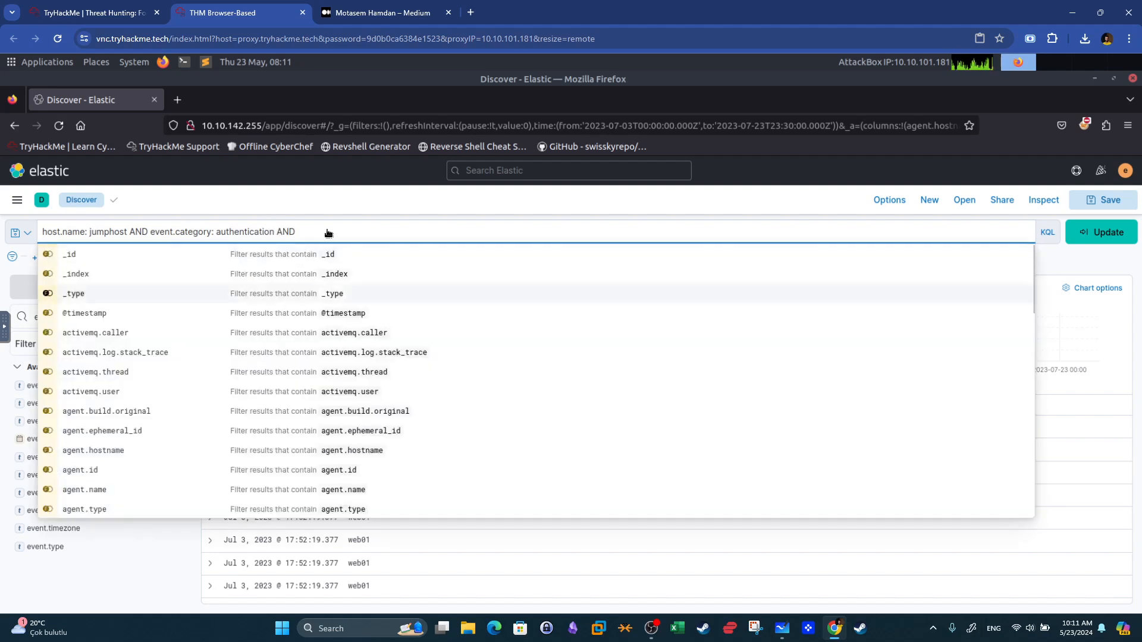
{"action": "left_click", "coordinate": [417, 208]}
Search the field list for authentication, SSH, event and system fields.
{"action": "left_click", "coordinate": [70, 317]}
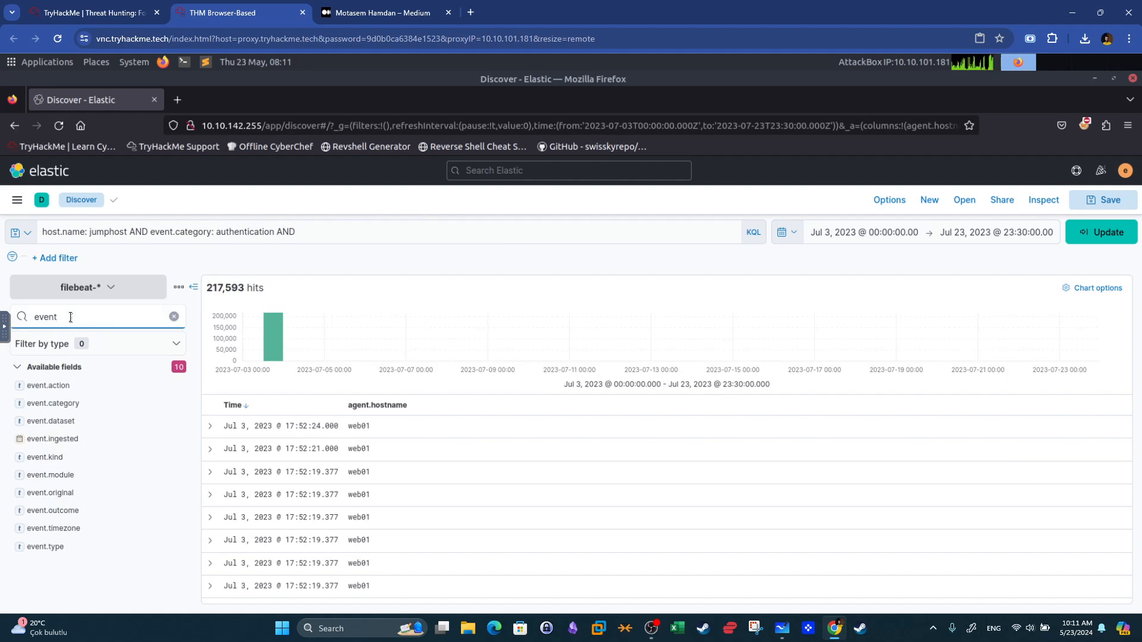
{"action": "key", "text": "BackSpace"}
{"action": "key", "text": "BackSpace"}
{"action": "key", "text": "BackSpace"}
{"action": "key", "text": "BackSpace"}
{"action": "key", "text": "BackSpace"}
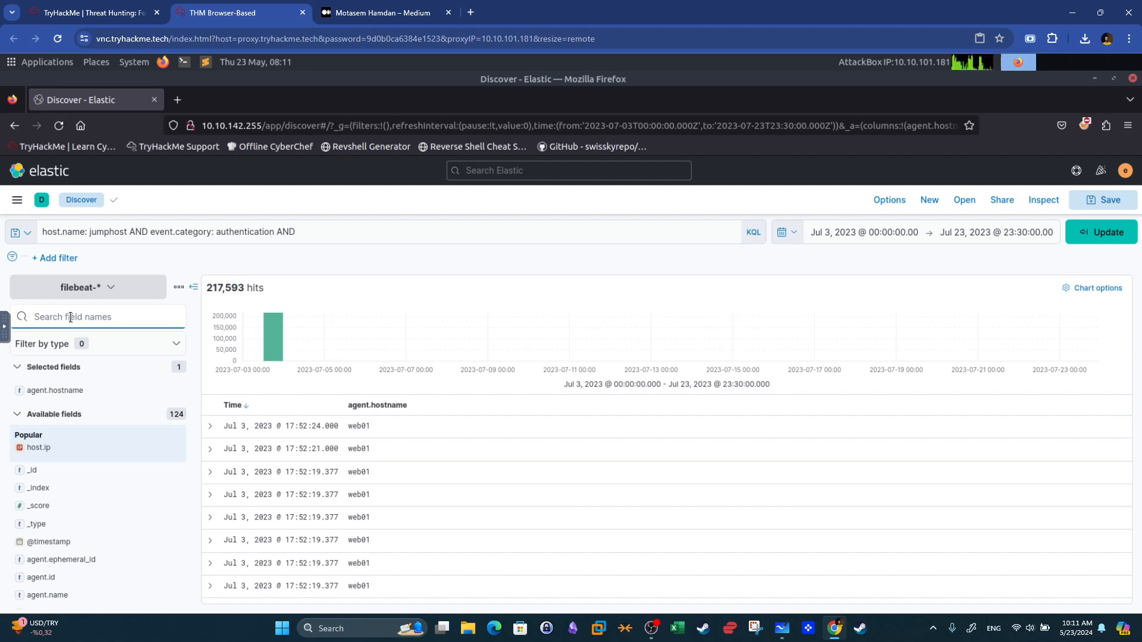
{"action": "type", "text": "auth"}
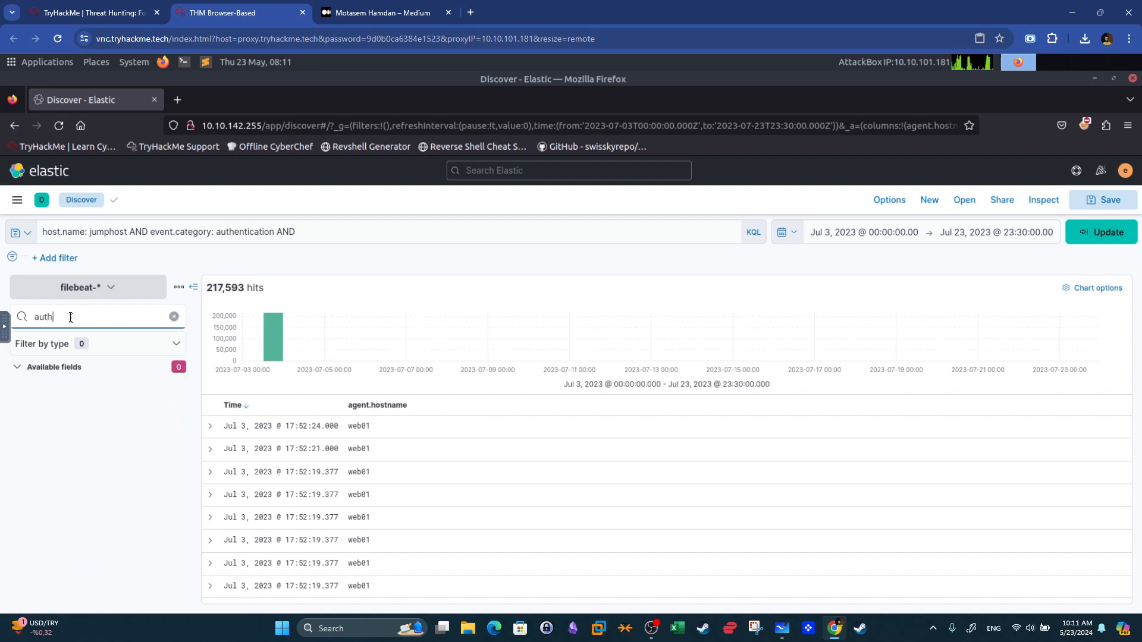
{"action": "key", "text": "BackSpace"}
{"action": "key", "text": "BackSpace"}
{"action": "key", "text": "BackSpace"}
{"action": "key", "text": "BackSpace"}
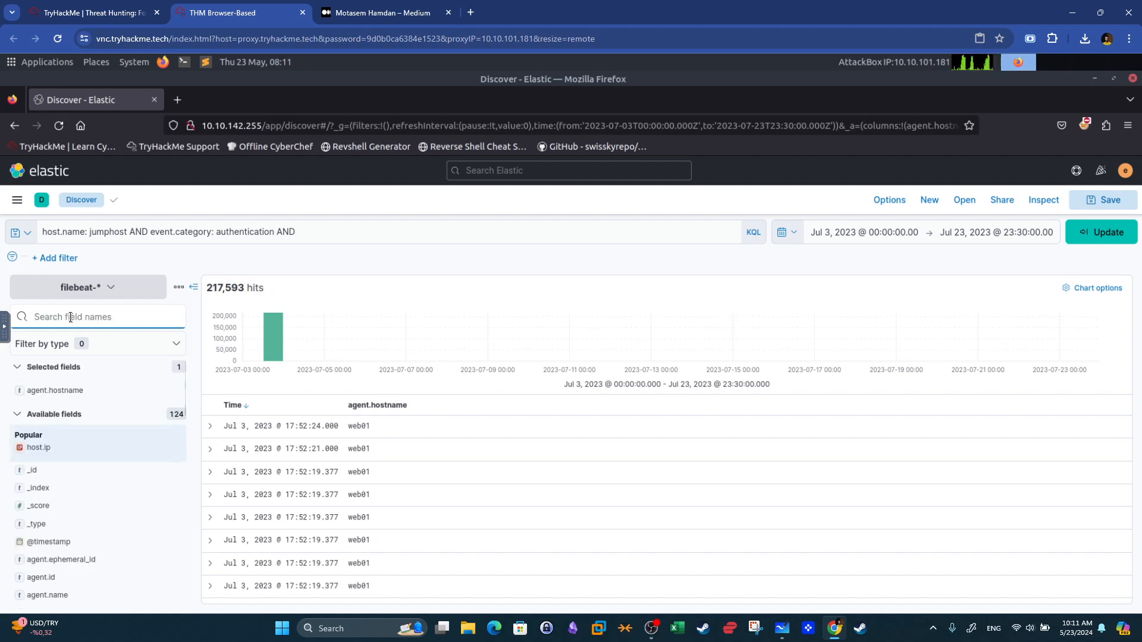
{"action": "type", "text": "ssh"}
{"action": "key", "text": "BackSpace"}
{"action": "key", "text": "BackSpace"}
{"action": "key", "text": "BackSpace"}
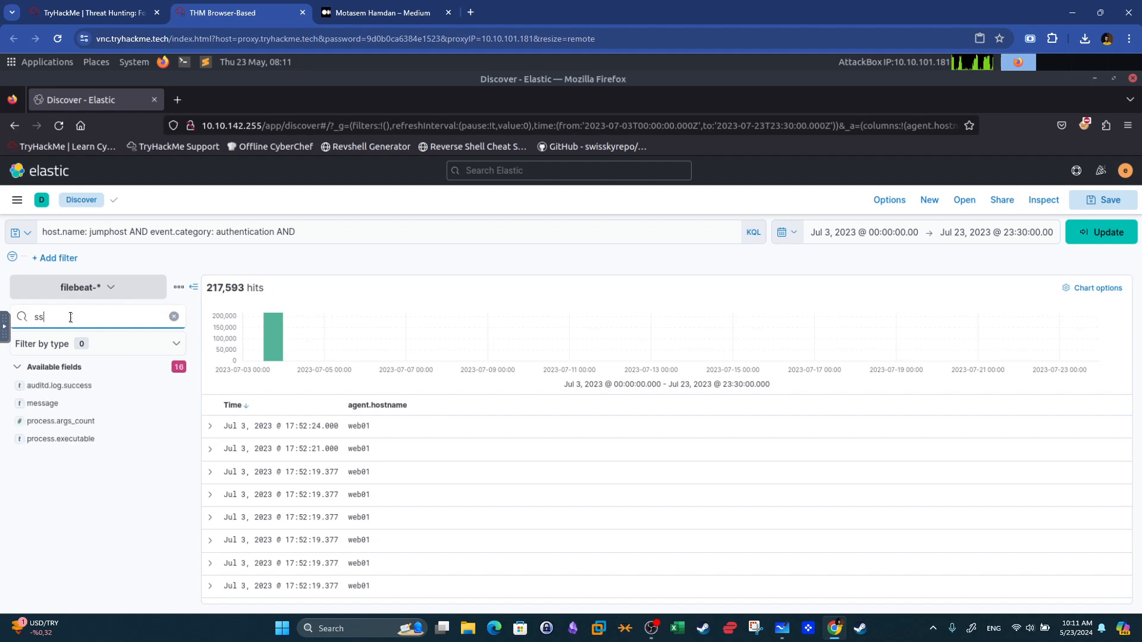
{"action": "type", "text": "event"}
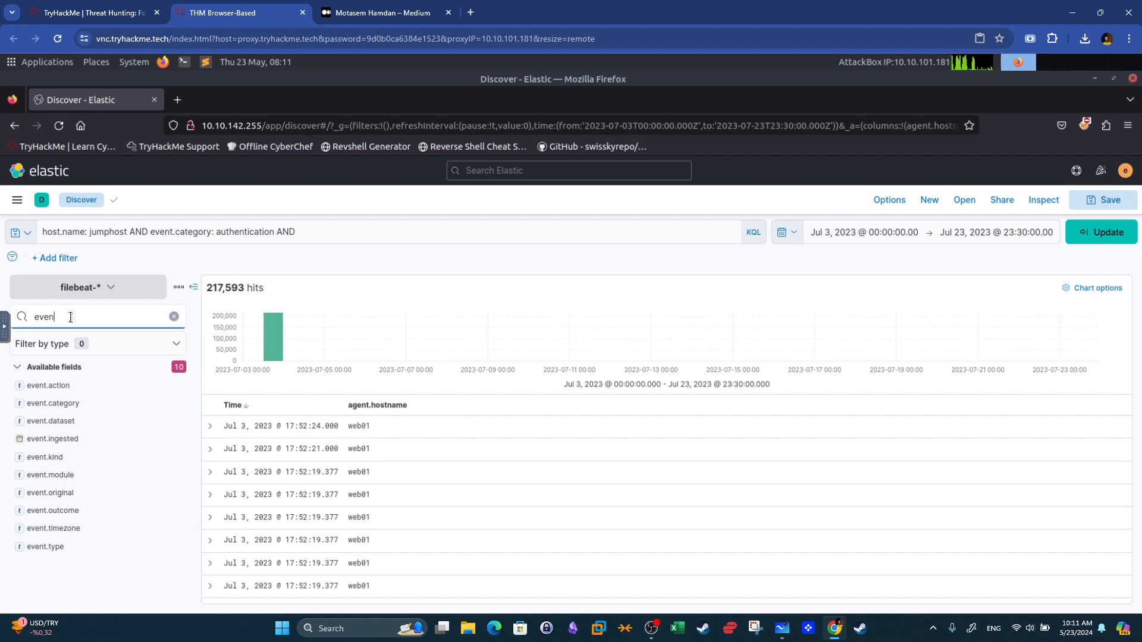
{"action": "key", "text": "BackSpace"}
{"action": "key", "text": "BackSpace"}
{"action": "key", "text": "BackSpace"}
{"action": "key", "text": "BackSpace"}
{"action": "type", "text": "system"}
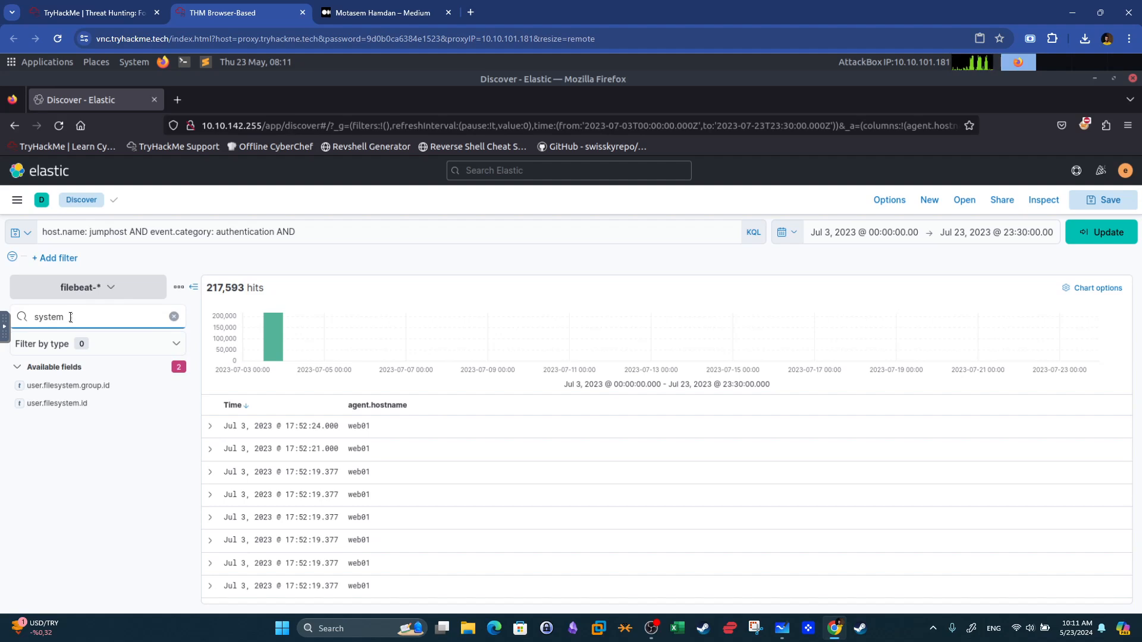
{"action": "key", "text": "BackSpace"}
{"action": "key", "text": "BackSpace"}
{"action": "key", "text": "BackSpace"}
{"action": "key", "text": "BackSpace"}
{"action": "key", "text": "BackSpace"}
{"action": "key", "text": "BackSpace"}
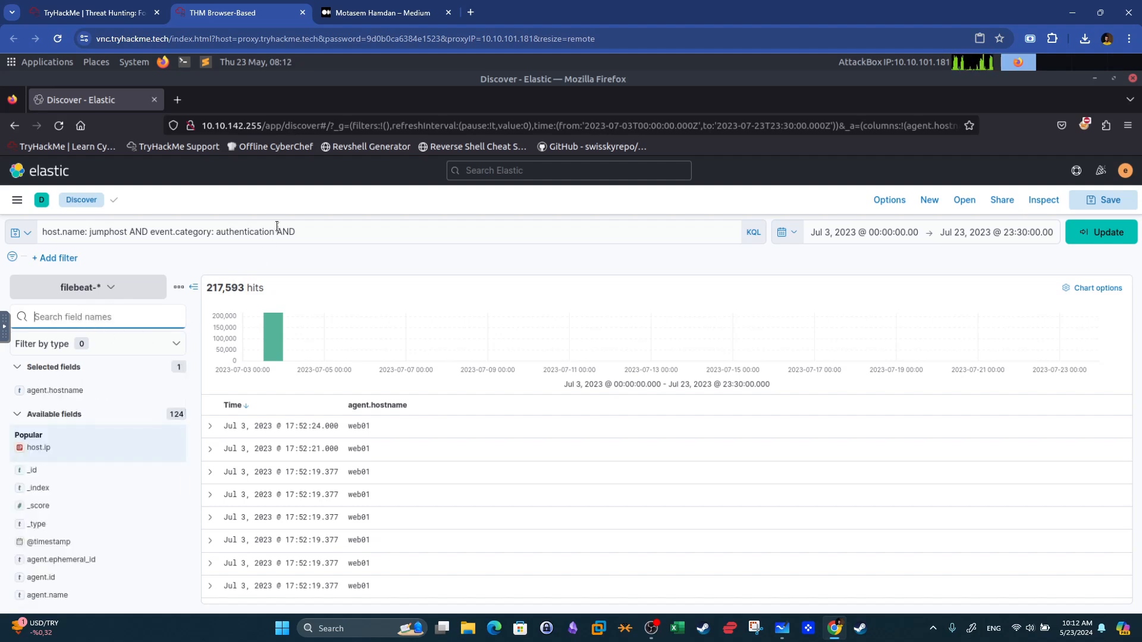
Set the query to host.name: jumphost AND event.category: authentication and run it.
{"action": "left_click", "coordinate": [335, 225]}
{"action": "key", "text": "BackSpace"}
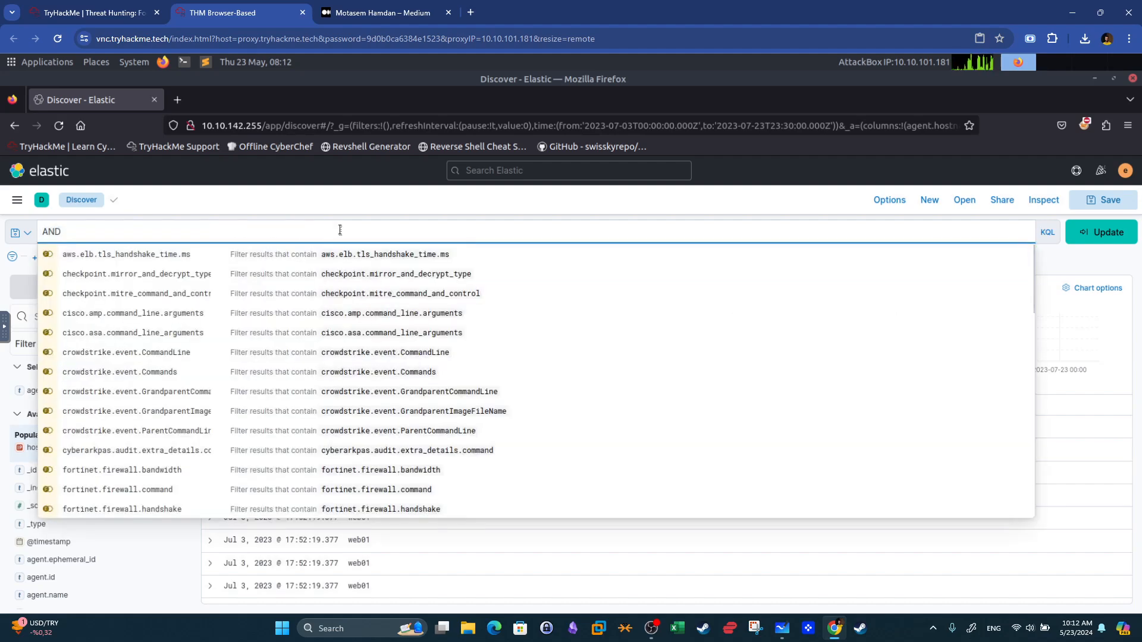
{"action": "key", "text": "ctrl+a"}
{"action": "type", "text": "host.name: jumphost AND event.category: authentication AND system.auth.ssh.event: Failed"}
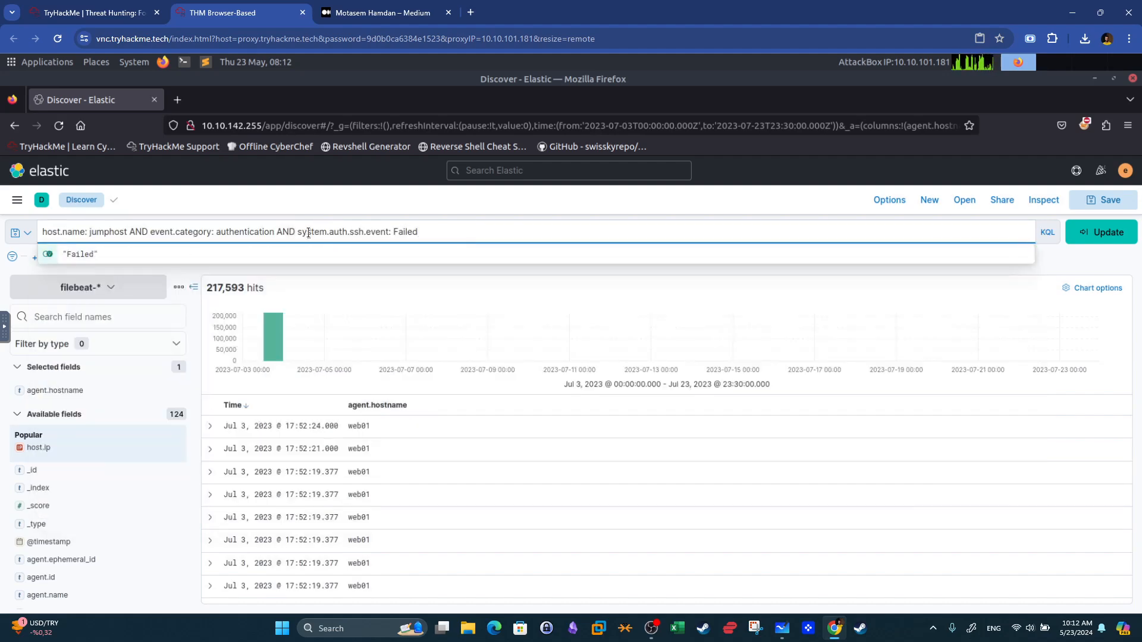
{"action": "left_click_drag", "start_coordinate": [301, 233], "coordinate": [460, 227]}
{"action": "key", "text": "BackSpace"}
{"action": "key", "text": "BackSpace"}
{"action": "key", "text": "BackSpace"}
{"action": "key", "text": "BackSpace"}
{"action": "key", "text": "BackSpace"}
{"action": "key", "text": "BackSpace"}
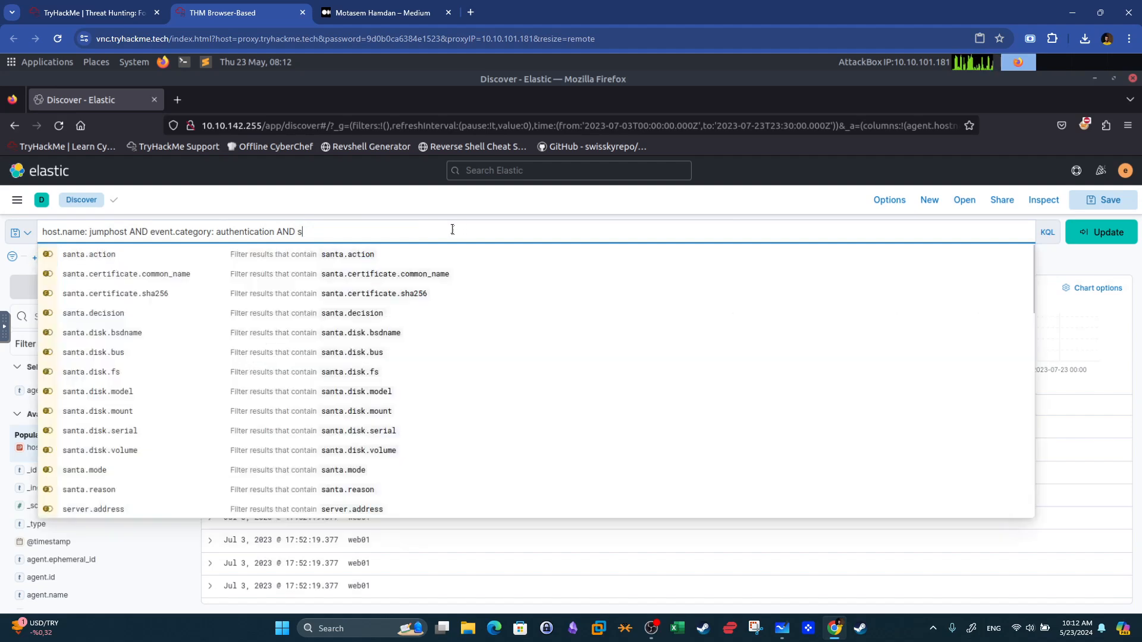
{"action": "left_click", "coordinate": [1097, 237]}
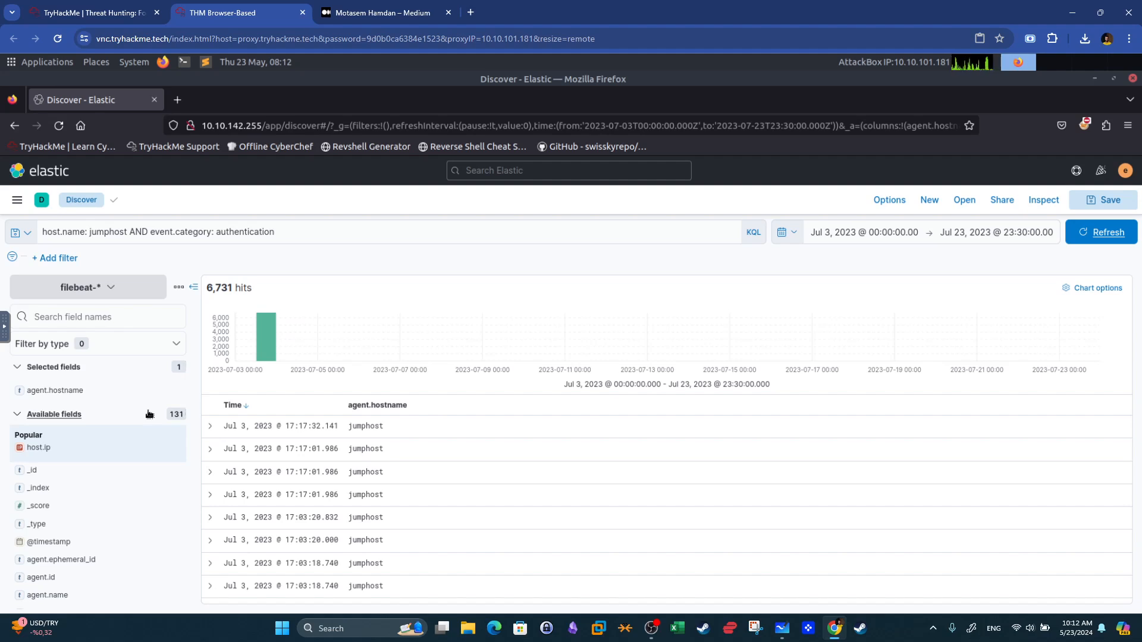
Add the event.category and system.auth.ssh.event fields as table columns.
{"action": "left_click", "coordinate": [72, 315]}
{"action": "type", "text": "event"}
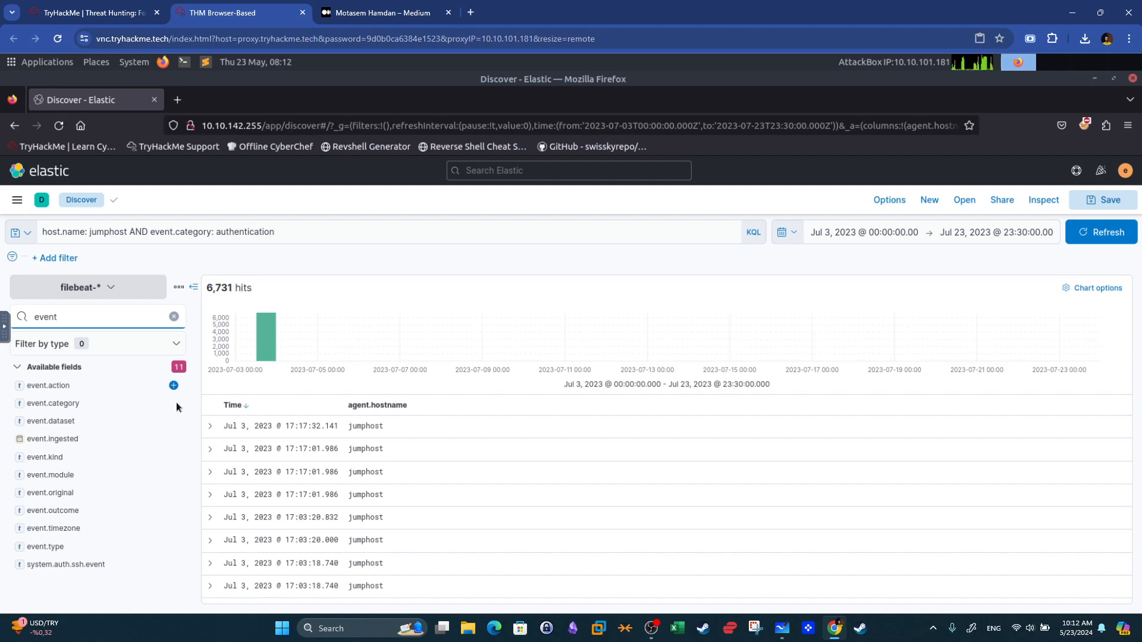
{"action": "left_click", "coordinate": [173, 404]}
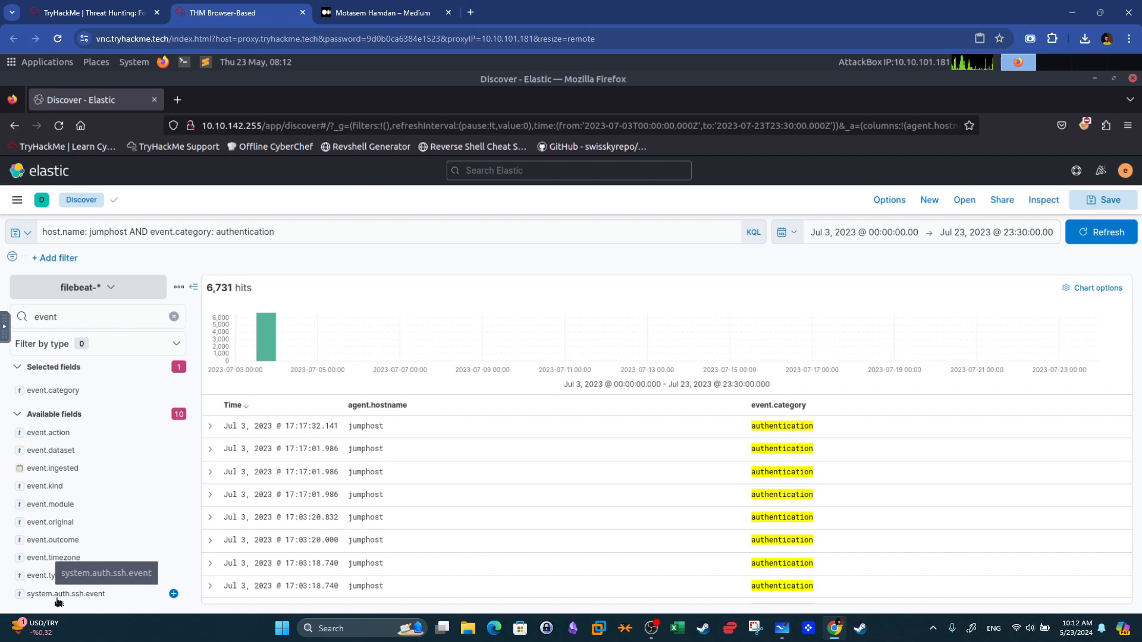
{"action": "left_click", "coordinate": [173, 593]}
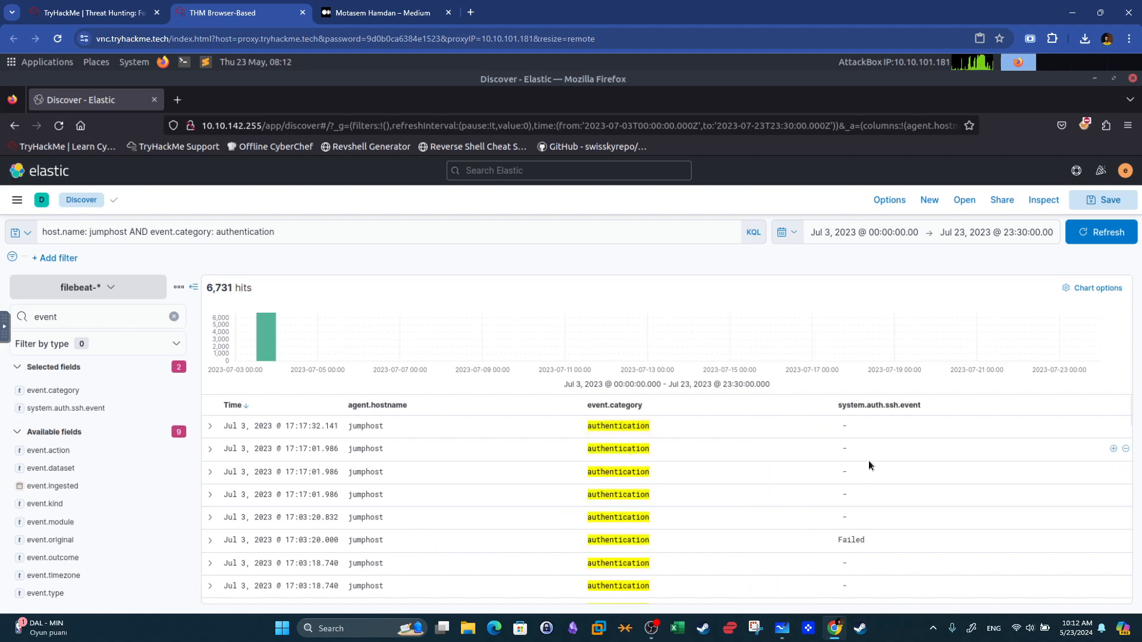
Extend the query with AND system.auth.ssh.event : Failed and run it.
{"action": "scroll", "coordinate": [869, 462], "scroll_direction": "down", "scroll_amount": 2}
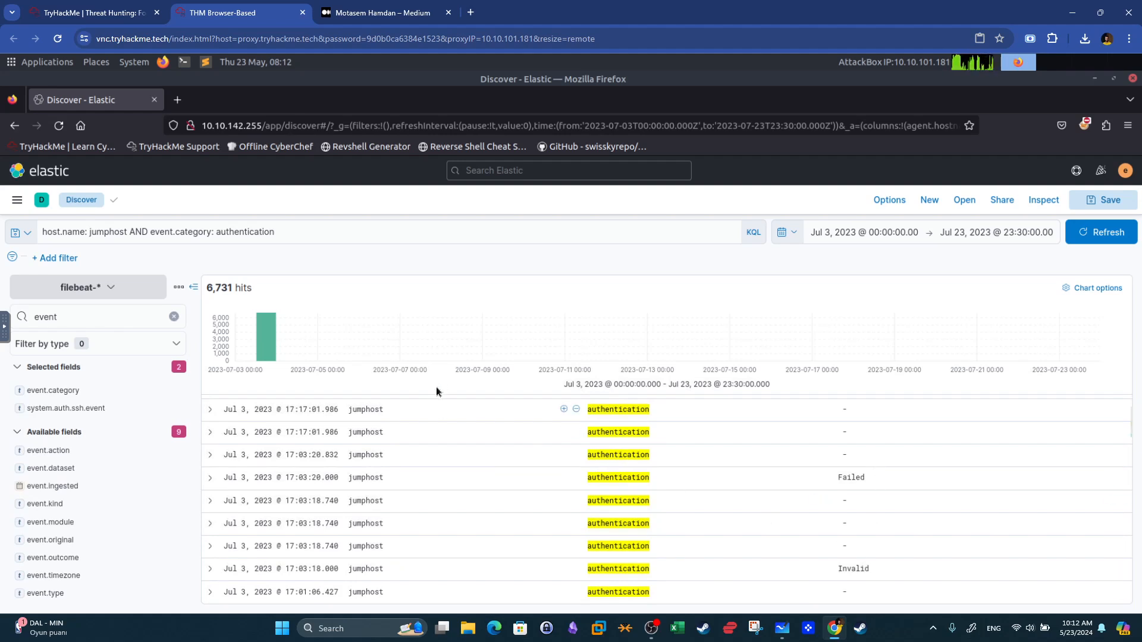
{"action": "scroll", "coordinate": [443, 410], "scroll_direction": "up", "scroll_amount": 2}
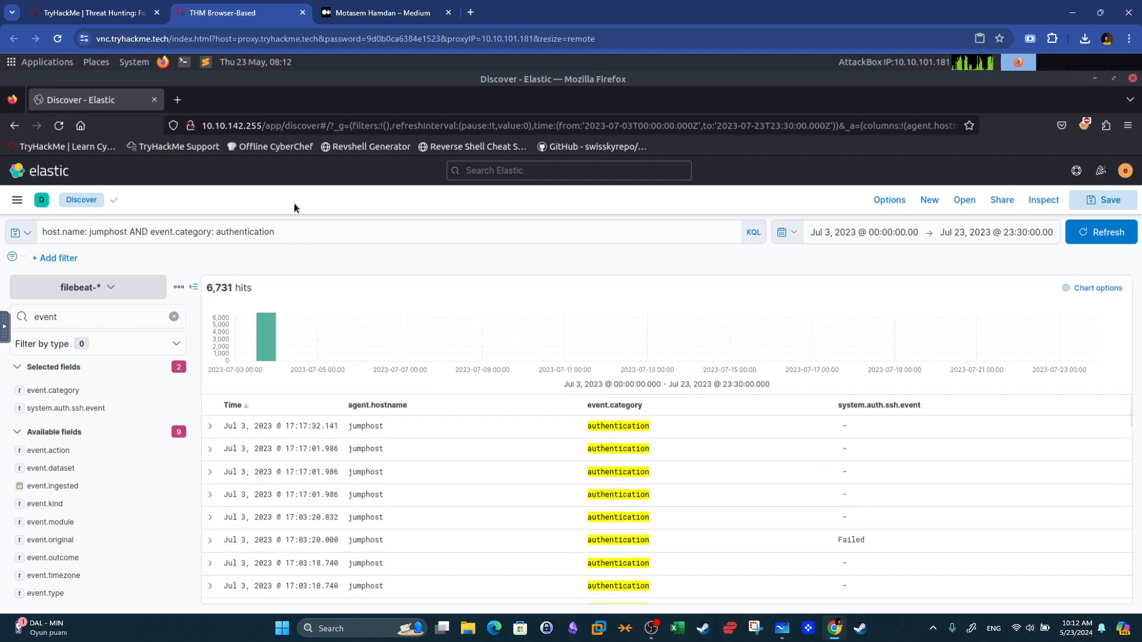
{"action": "left_click", "coordinate": [310, 233]}
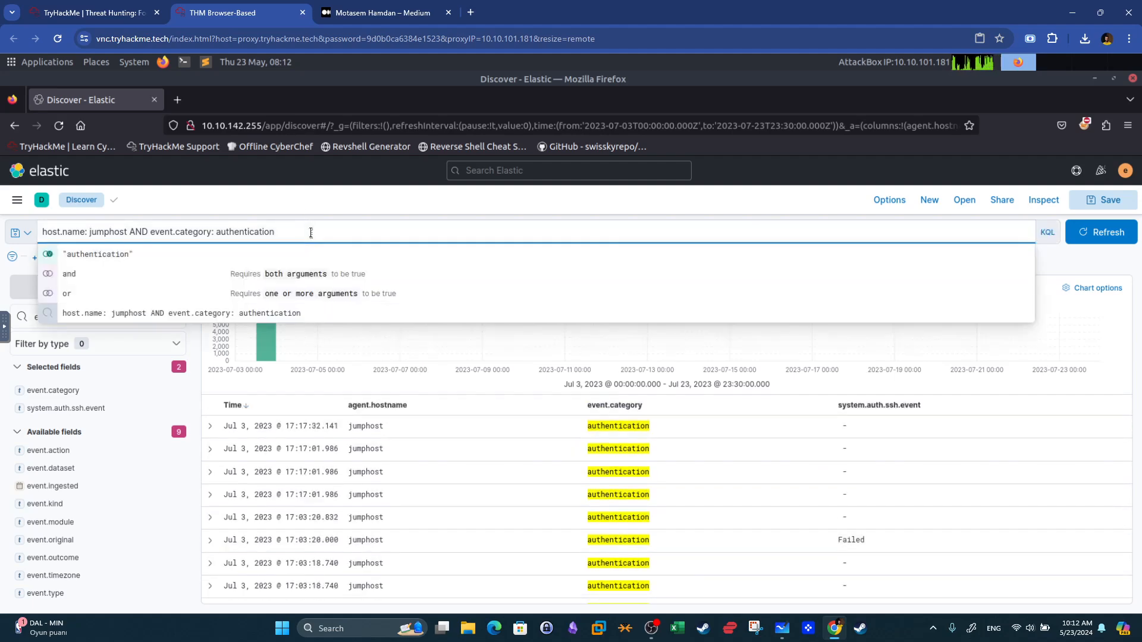
{"action": "type", "text": "AND sys"}
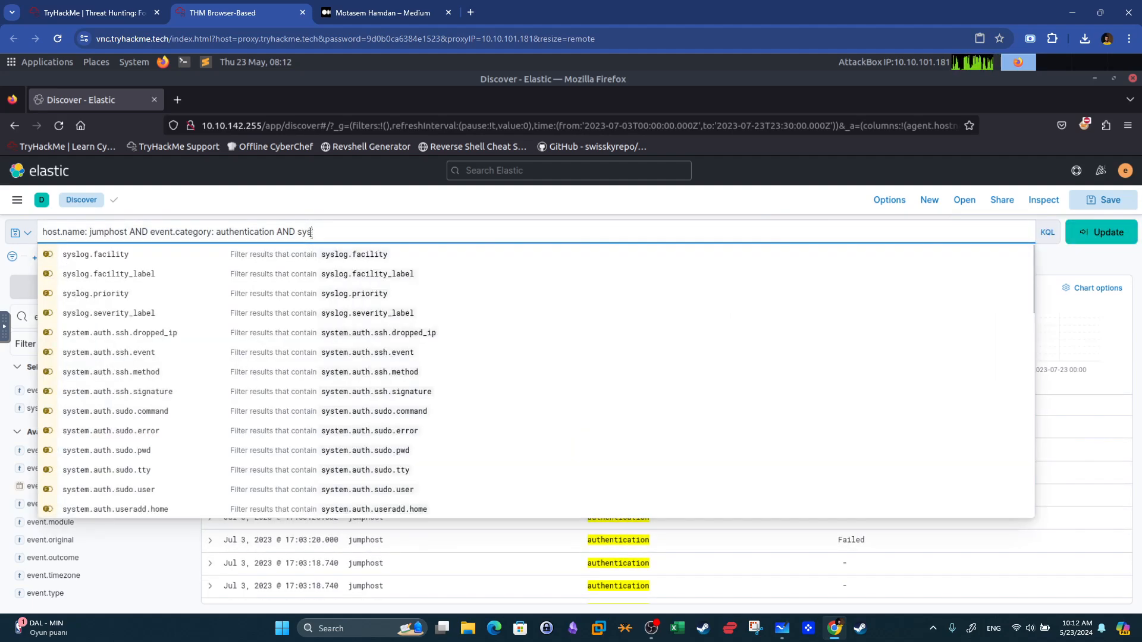
{"action": "type", "text": "tem.auth"}
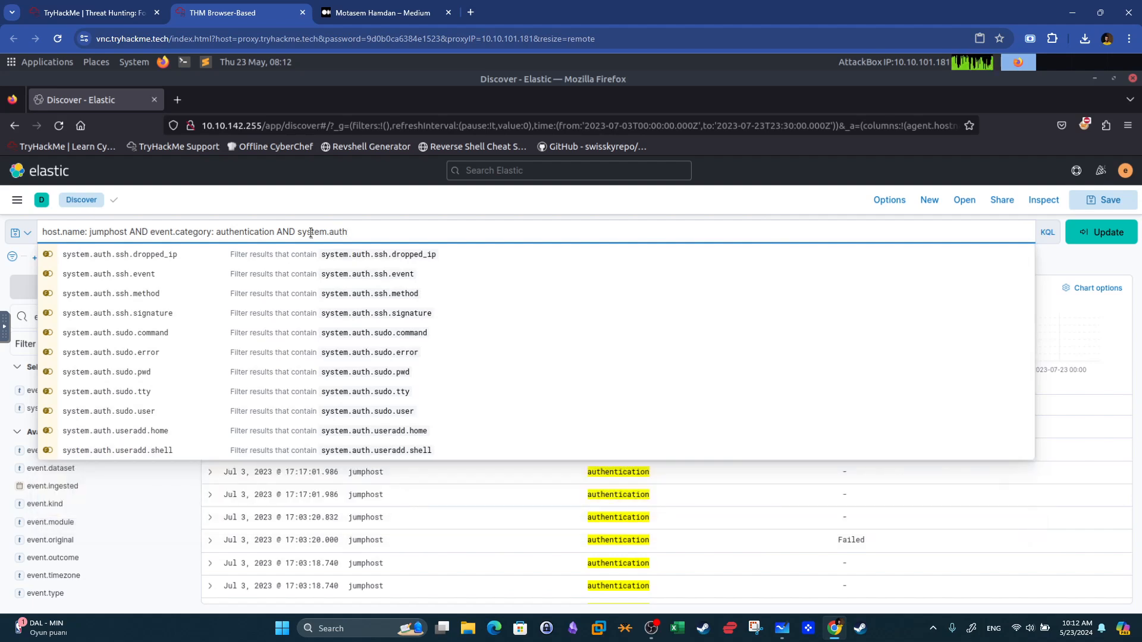
{"action": "left_click", "coordinate": [369, 274]}
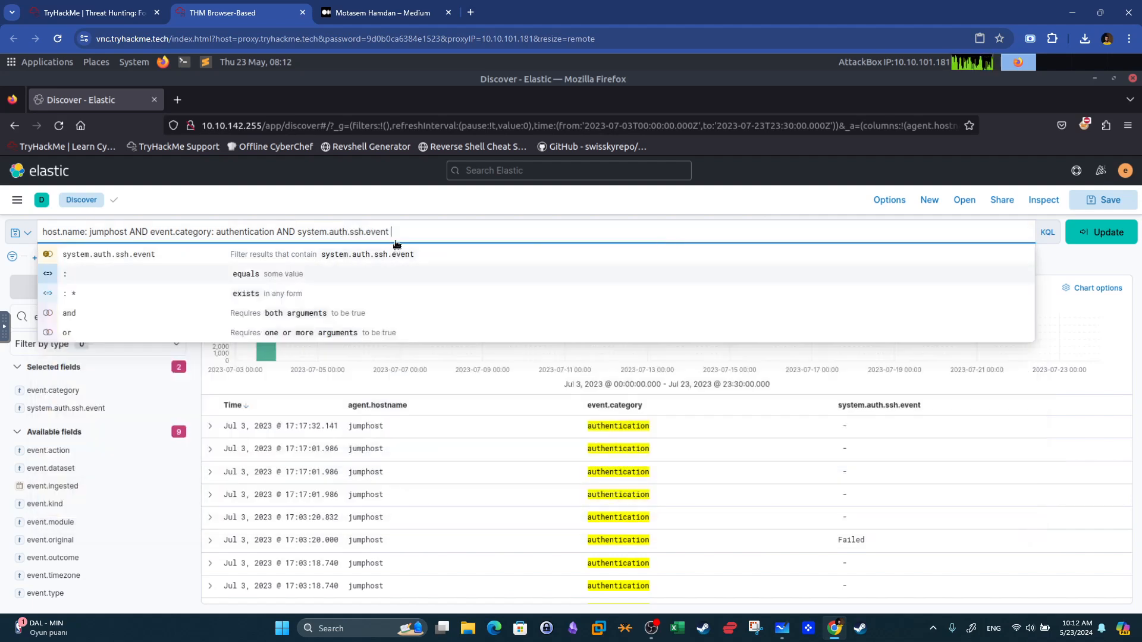
{"action": "type", "text": ": "}
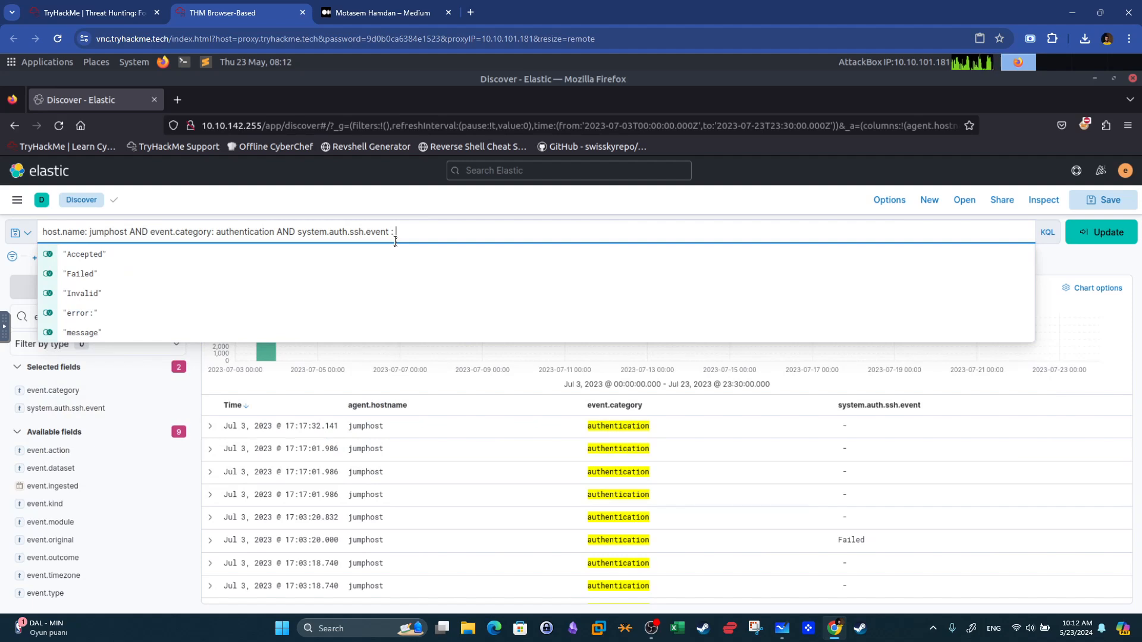
{"action": "type", "text": "Failed"}
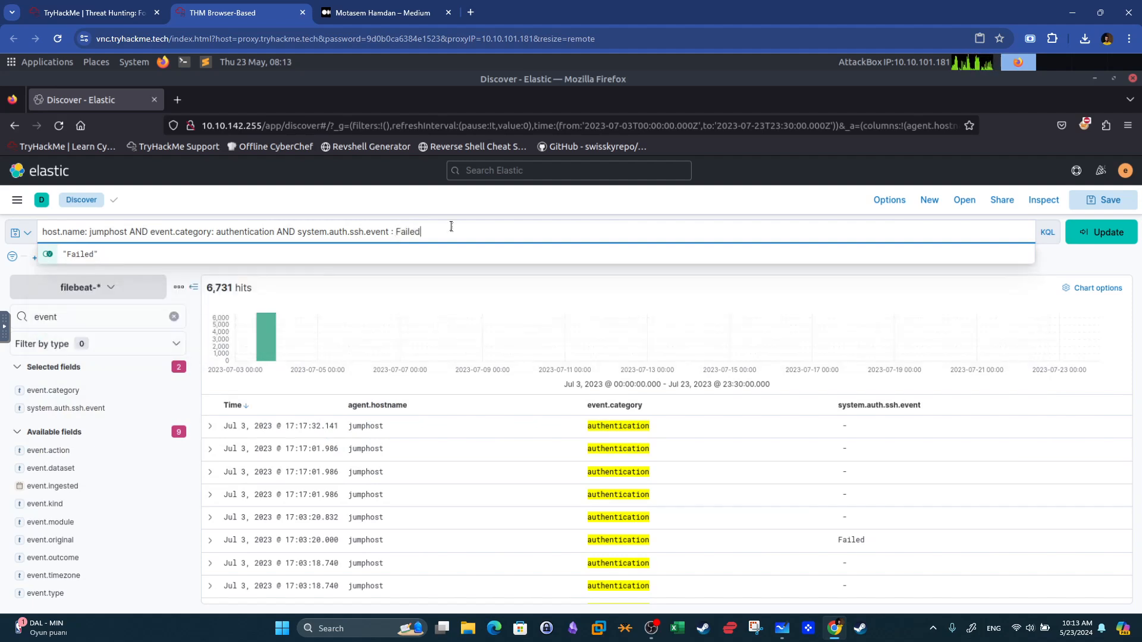
{"action": "left_click", "coordinate": [1108, 240]}
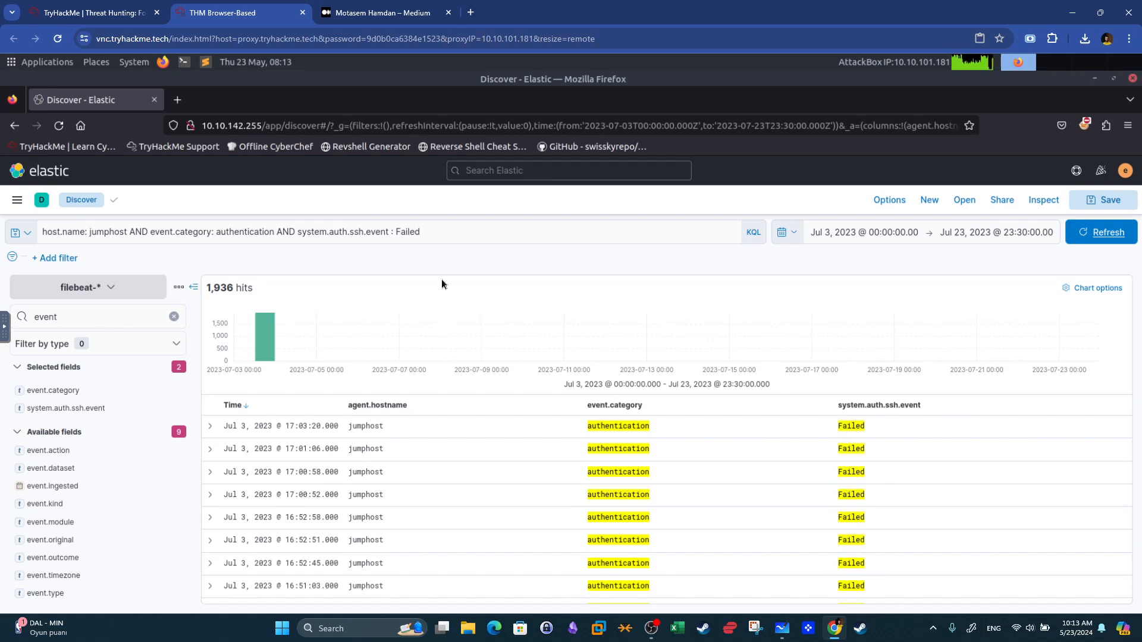
Save the current query as SSH-Brute-Force.
{"action": "scroll", "coordinate": [850, 426], "scroll_direction": "down", "scroll_amount": 4}
{"action": "scroll", "coordinate": [850, 426], "scroll_direction": "down", "scroll_amount": 2}
{"action": "scroll", "coordinate": [862, 446], "scroll_direction": "up", "scroll_amount": 2}
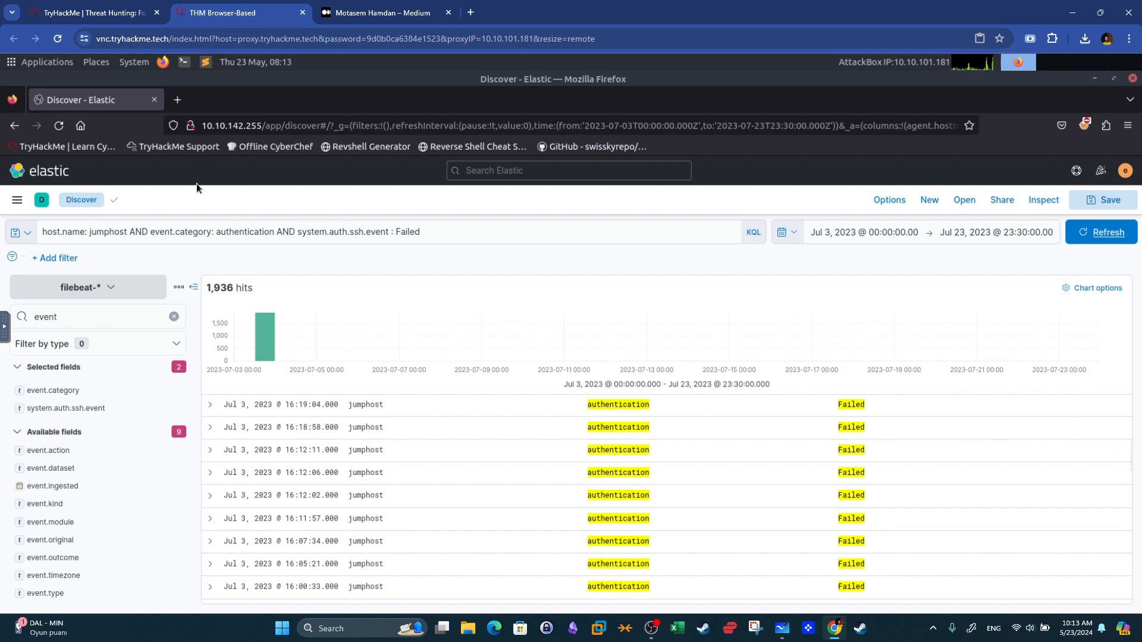
{"action": "left_click", "coordinate": [30, 235]}
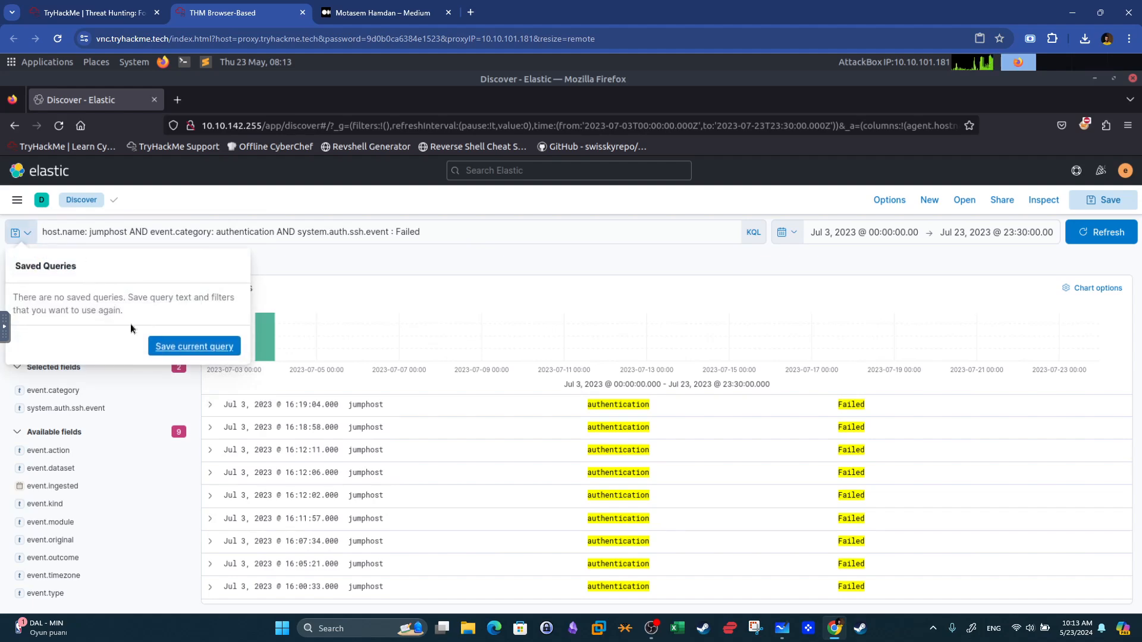
{"action": "left_click", "coordinate": [215, 348]}
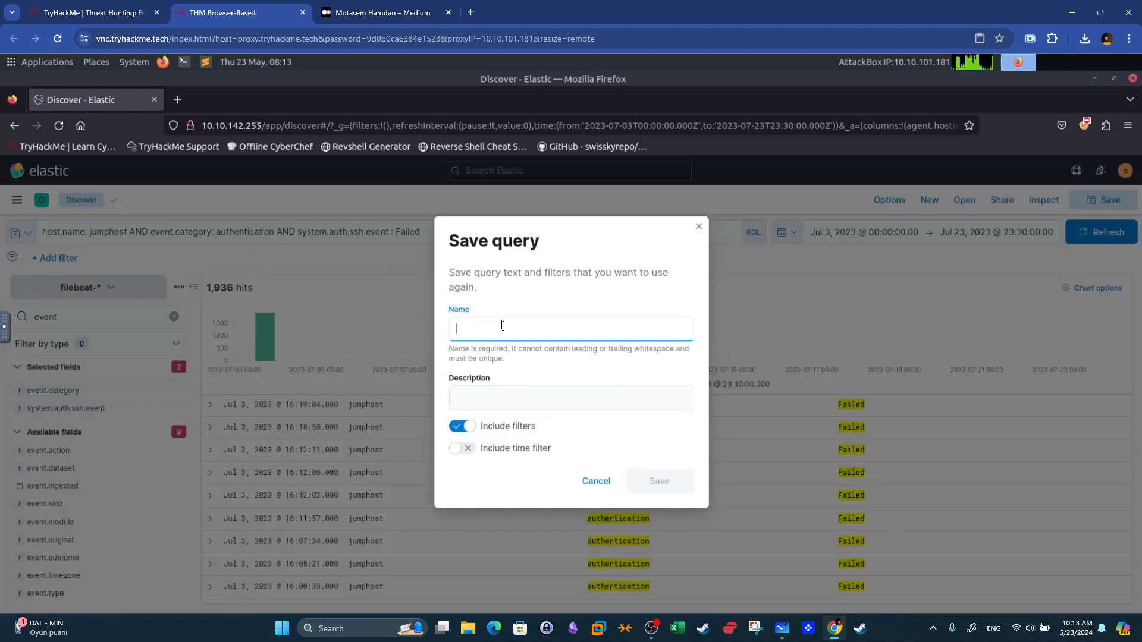
{"action": "type", "text": "SSH-Brute-For"}
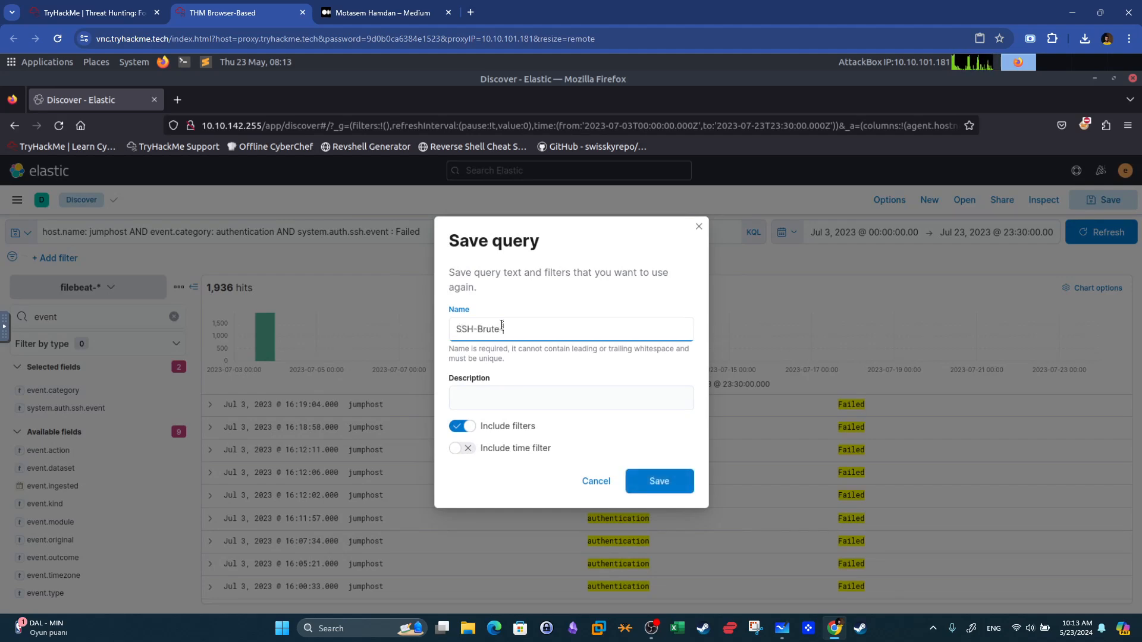
{"action": "type", "text": "ce"}
{"action": "left_click", "coordinate": [678, 491]}
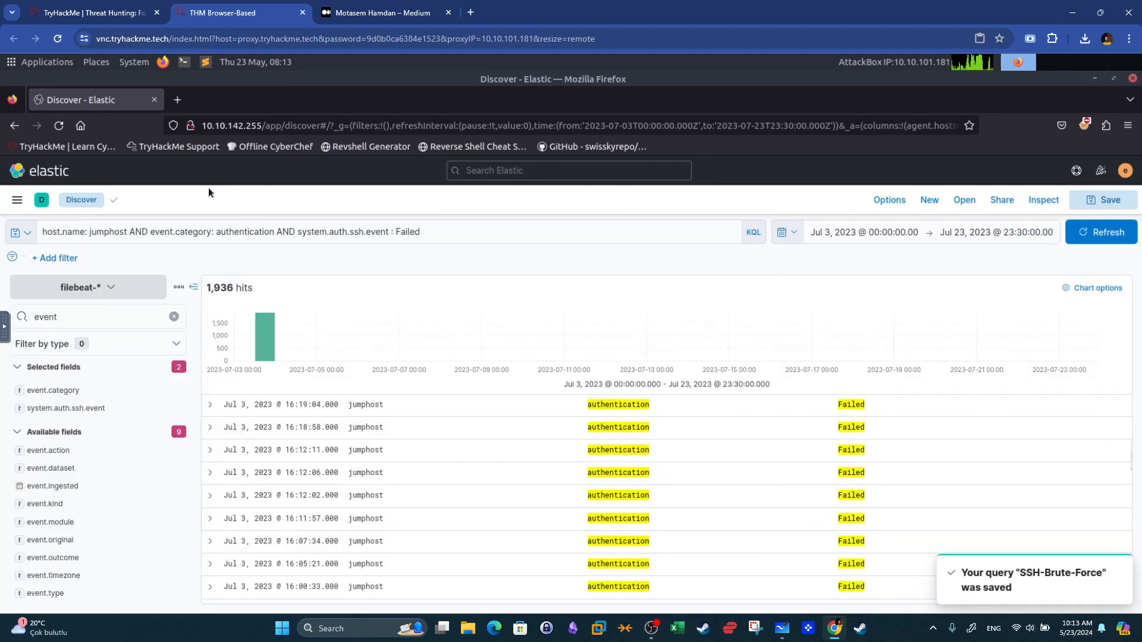
Create a new Lens visualization and load the SSH-Brute-Force saved query into it.
{"action": "left_click", "coordinate": [17, 200]}
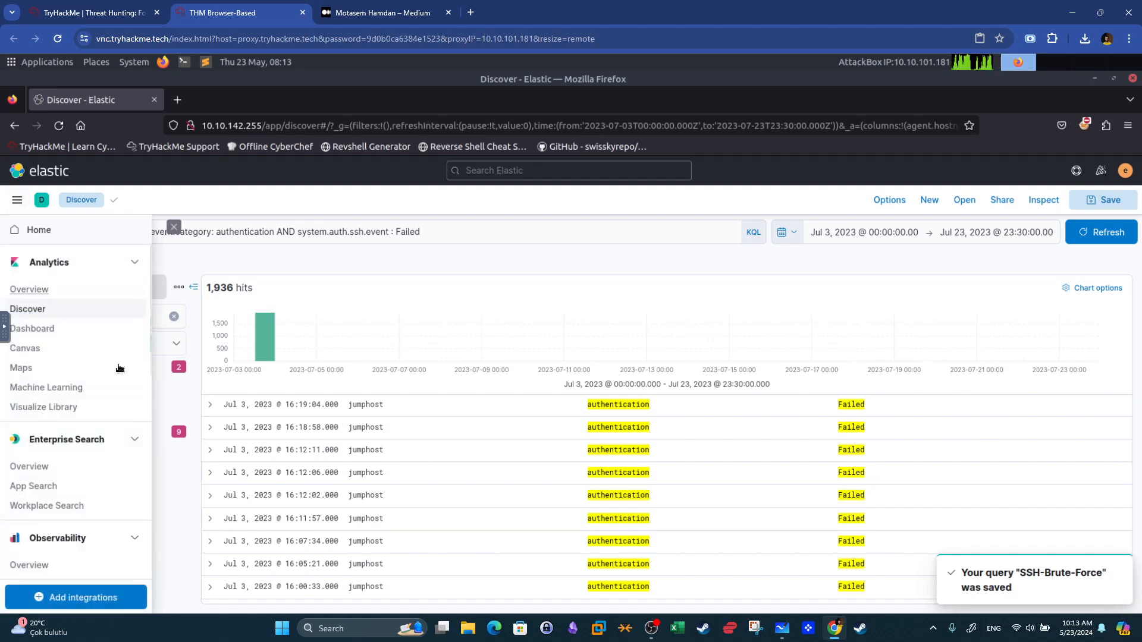
{"action": "left_click", "coordinate": [64, 410]}
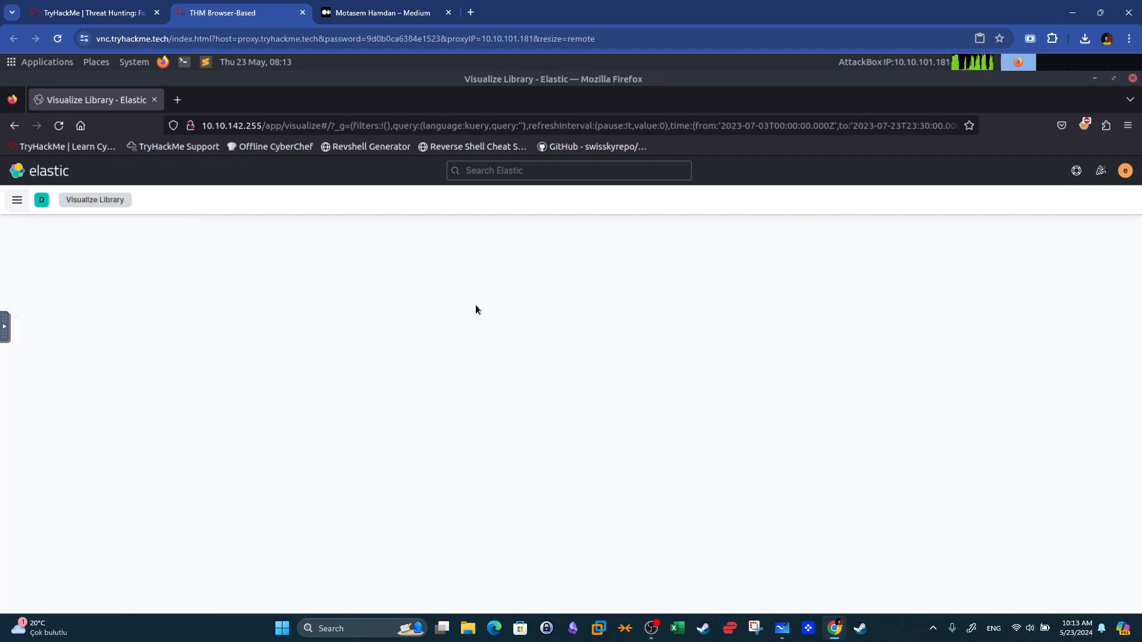
{"action": "left_click", "coordinate": [586, 462]}
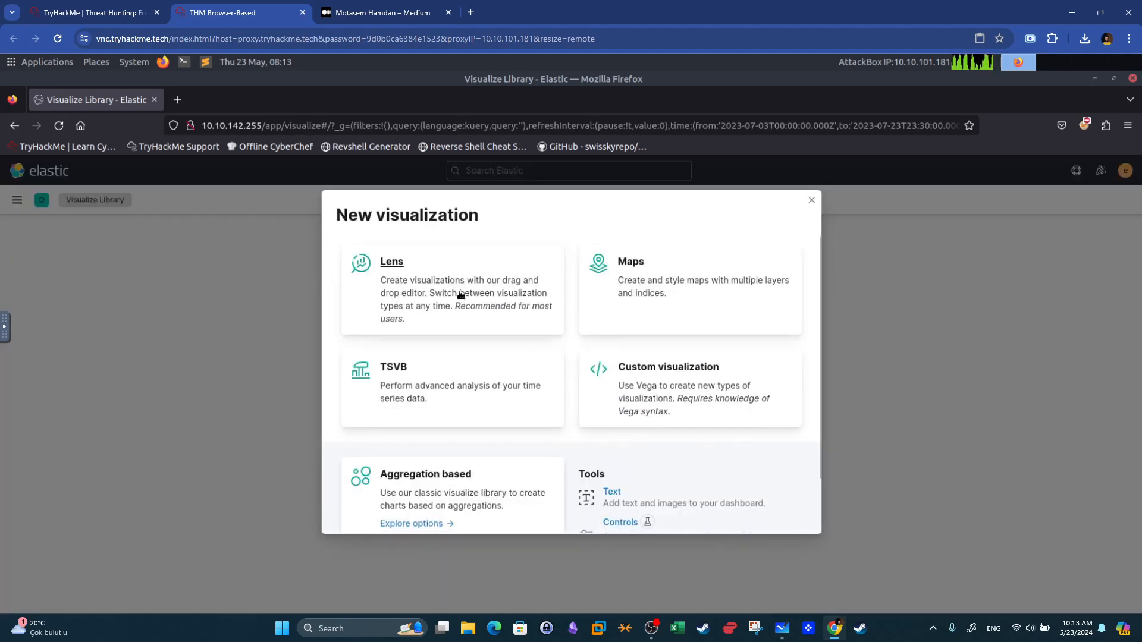
{"action": "left_click", "coordinate": [459, 293]}
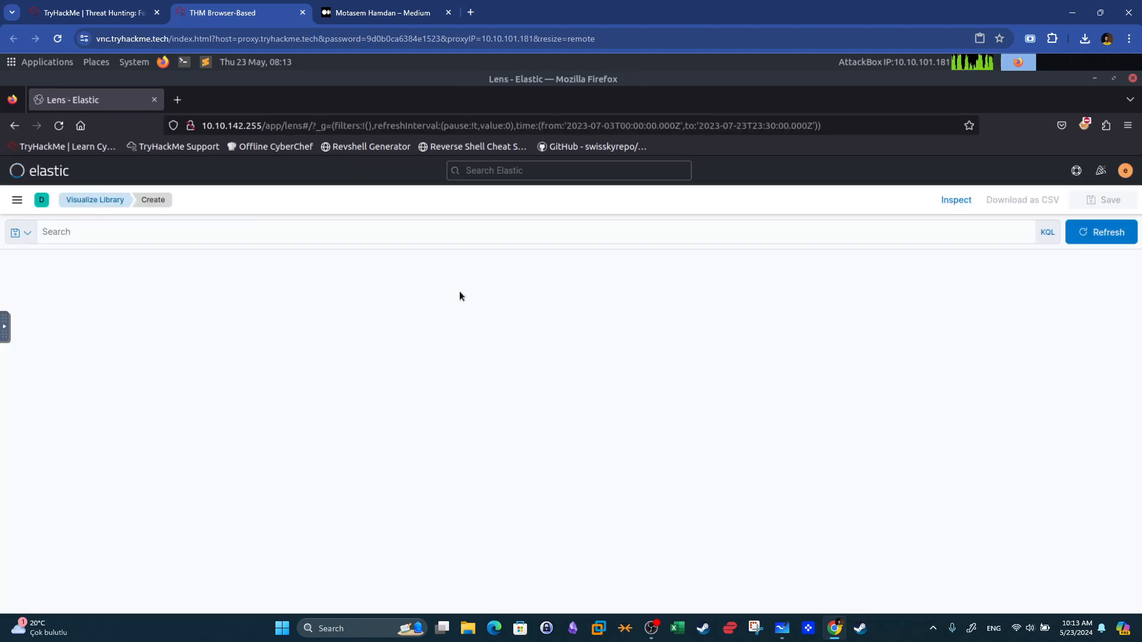
{"action": "left_click", "coordinate": [19, 234]}
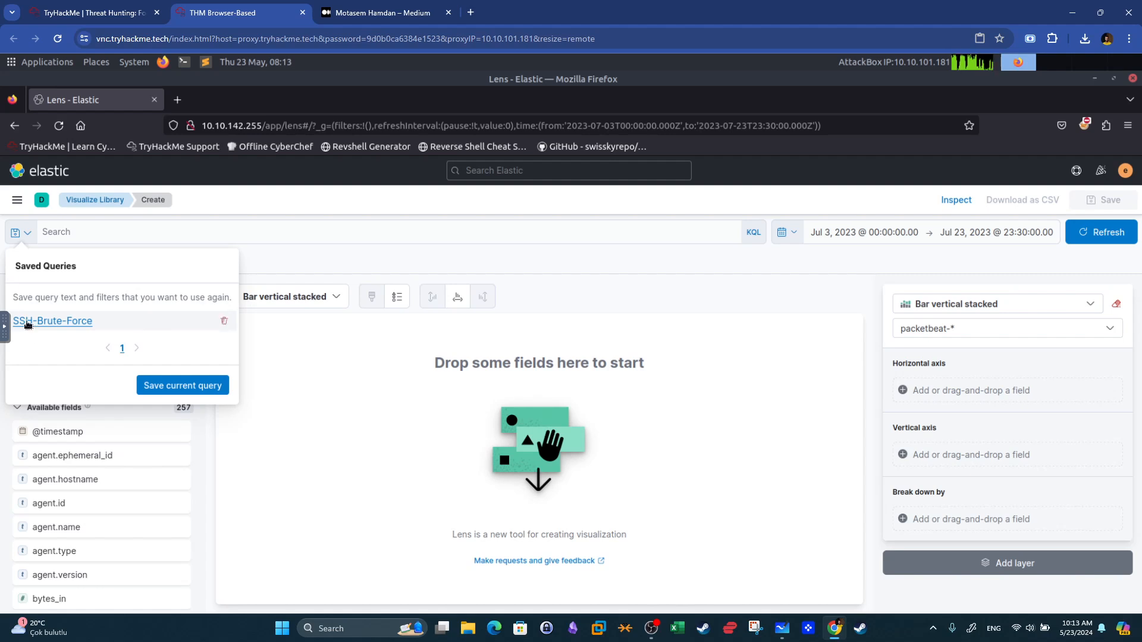
{"action": "left_click", "coordinate": [29, 323]}
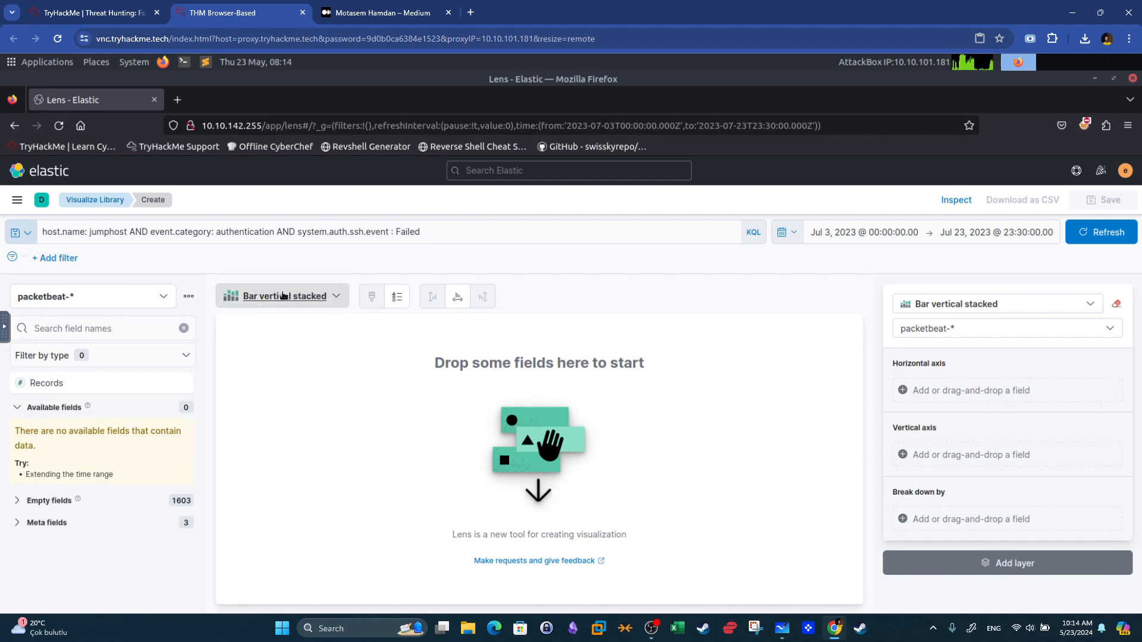
Set the visualization type to Table and switch the index pattern to filebeat-*.
{"action": "left_click", "coordinate": [294, 301]}
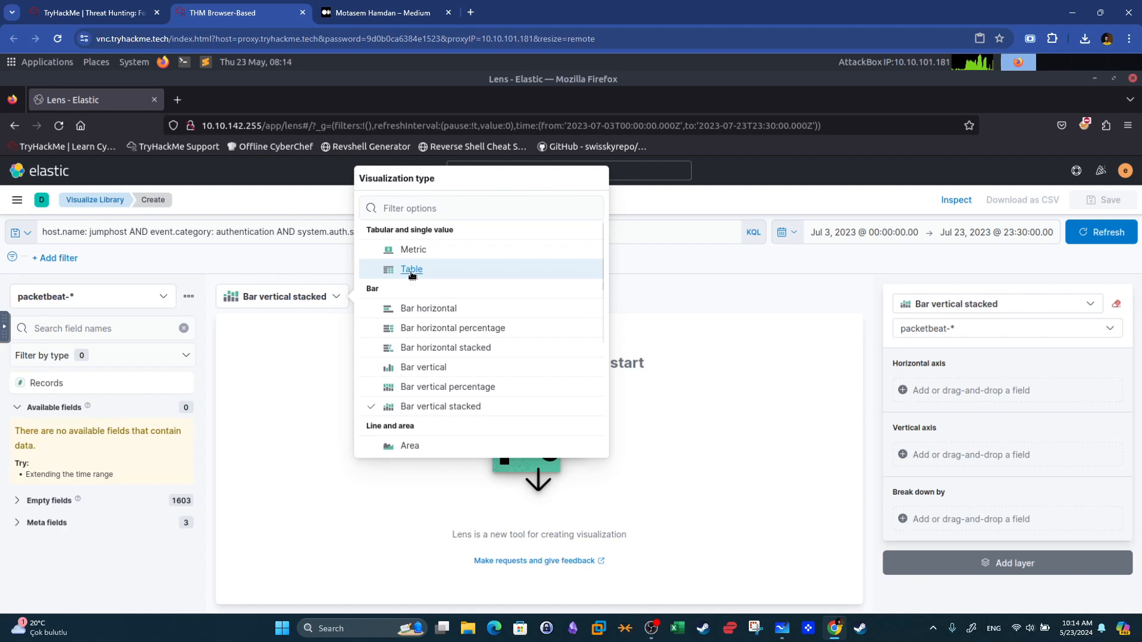
{"action": "left_click", "coordinate": [411, 269]}
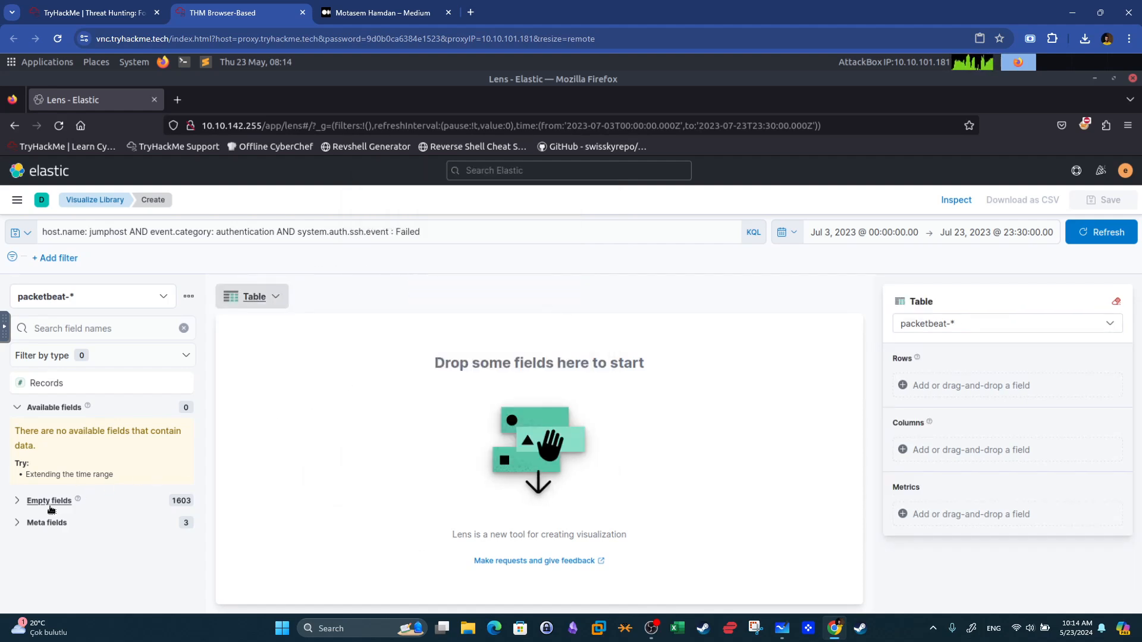
{"action": "left_click", "coordinate": [83, 328]}
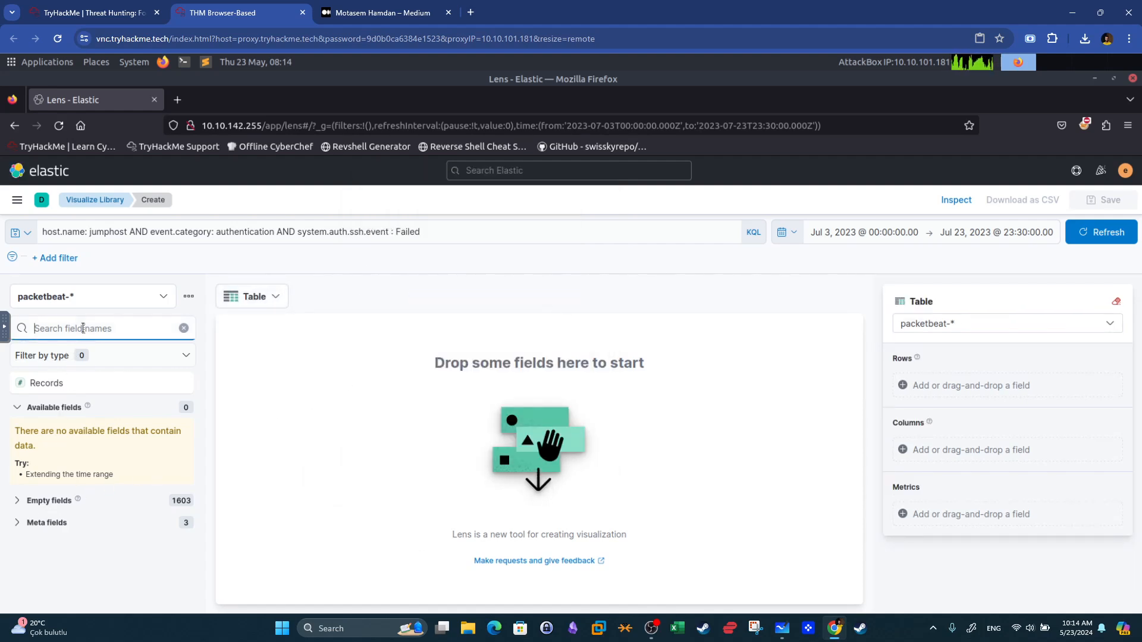
{"action": "left_click", "coordinate": [10, 506]}
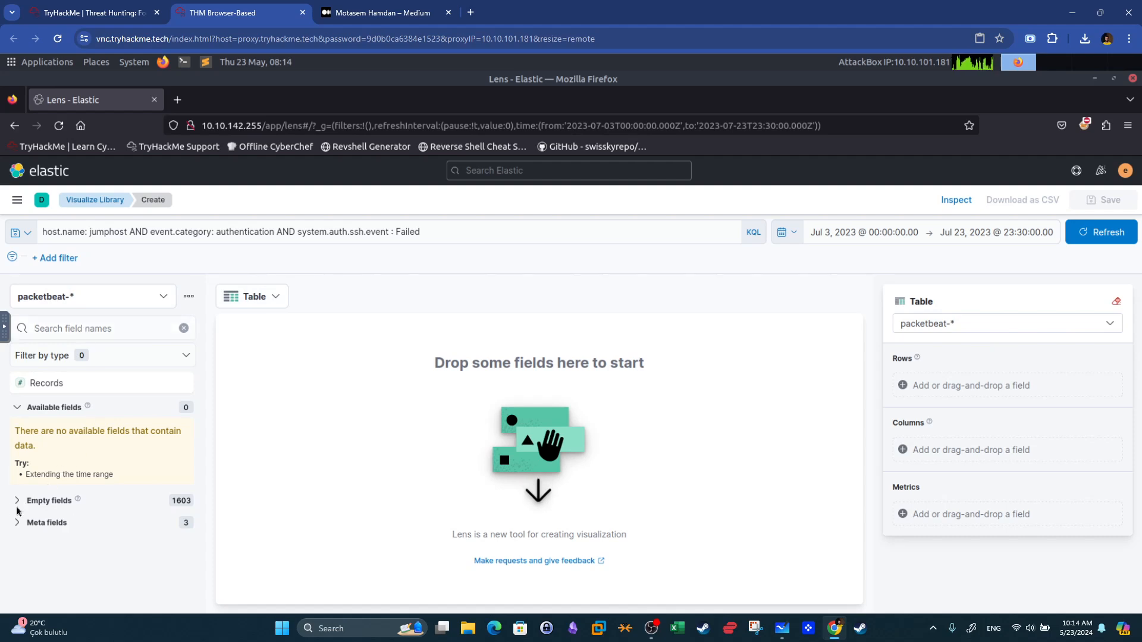
{"action": "left_click", "coordinate": [18, 503]}
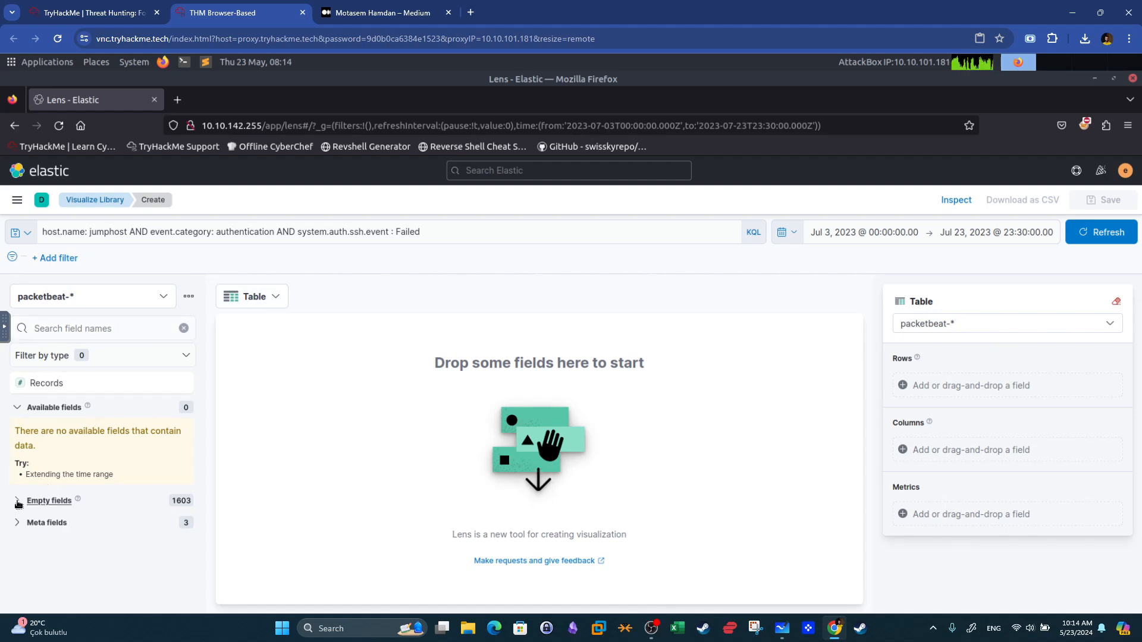
{"action": "left_click", "coordinate": [17, 408]}
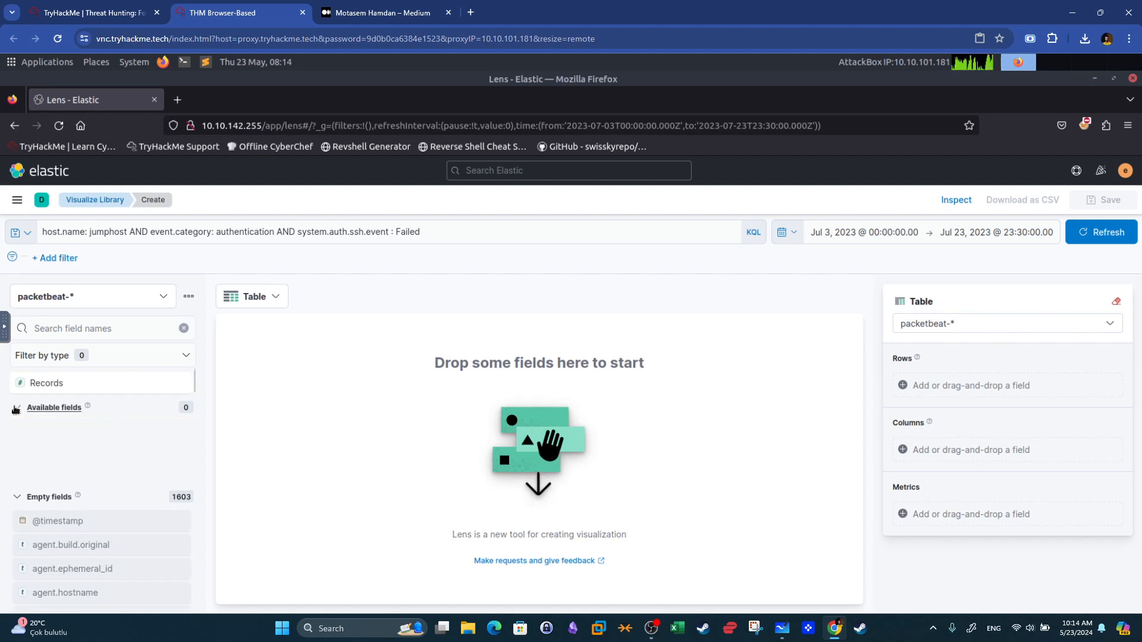
{"action": "left_click", "coordinate": [18, 433]}
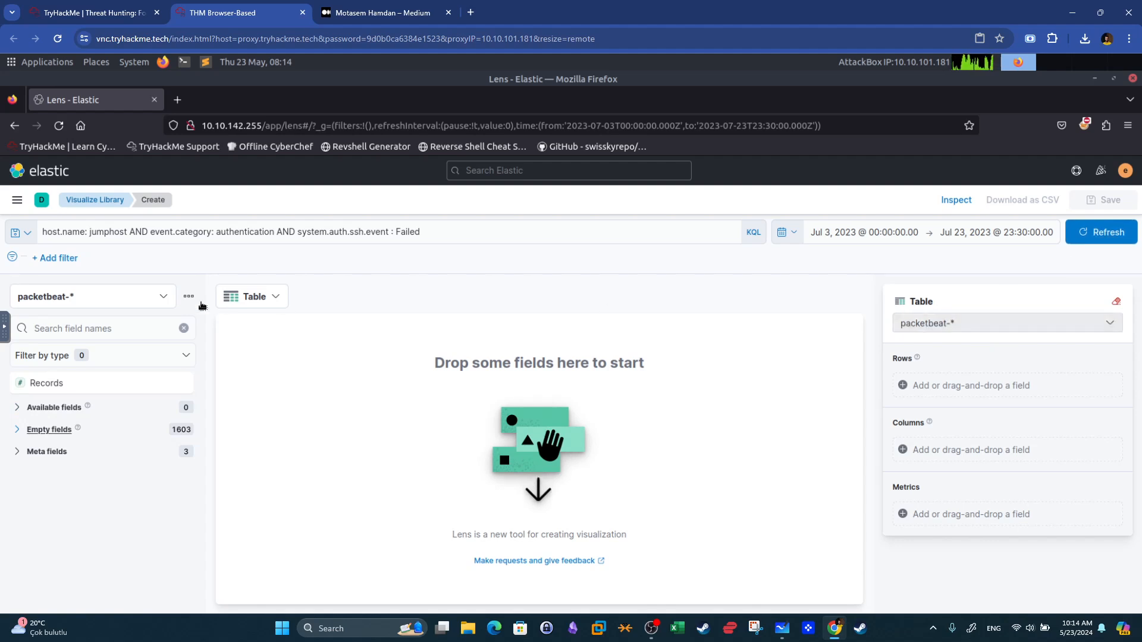
{"action": "left_click", "coordinate": [53, 298]}
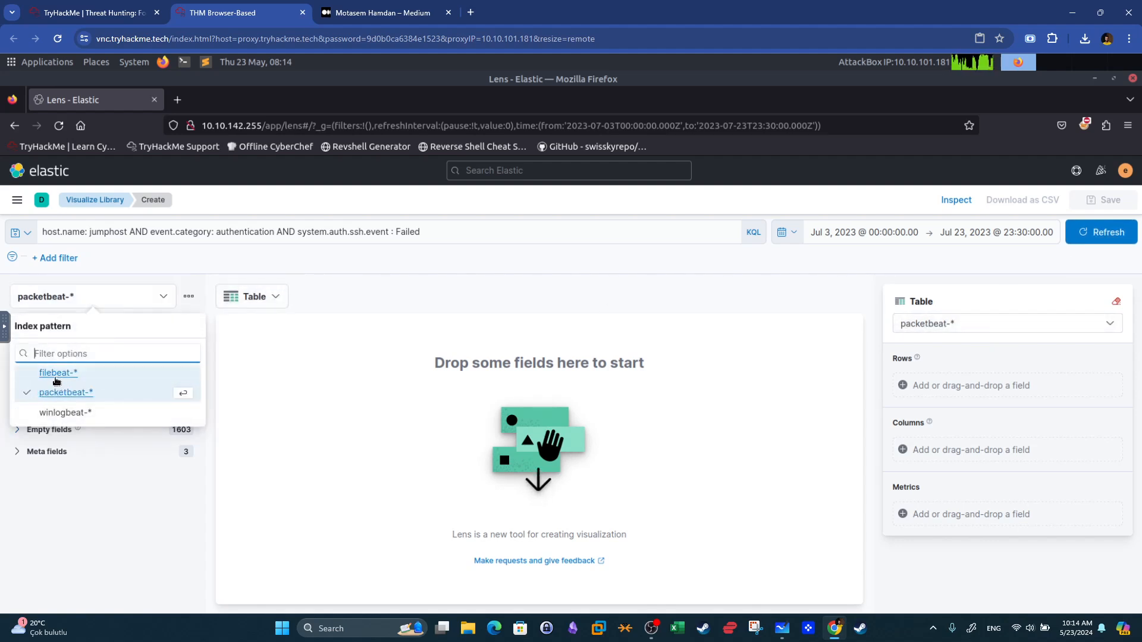
{"action": "left_click", "coordinate": [54, 374]}
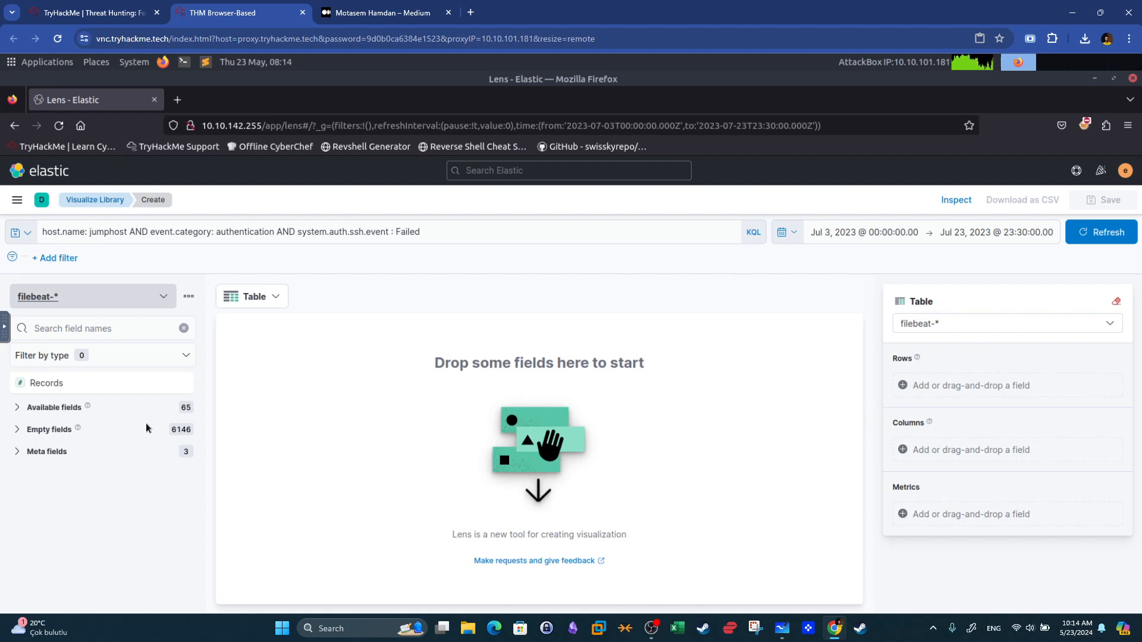
Add agent.hostname and event.category as table rows.
{"action": "left_click", "coordinate": [31, 410]}
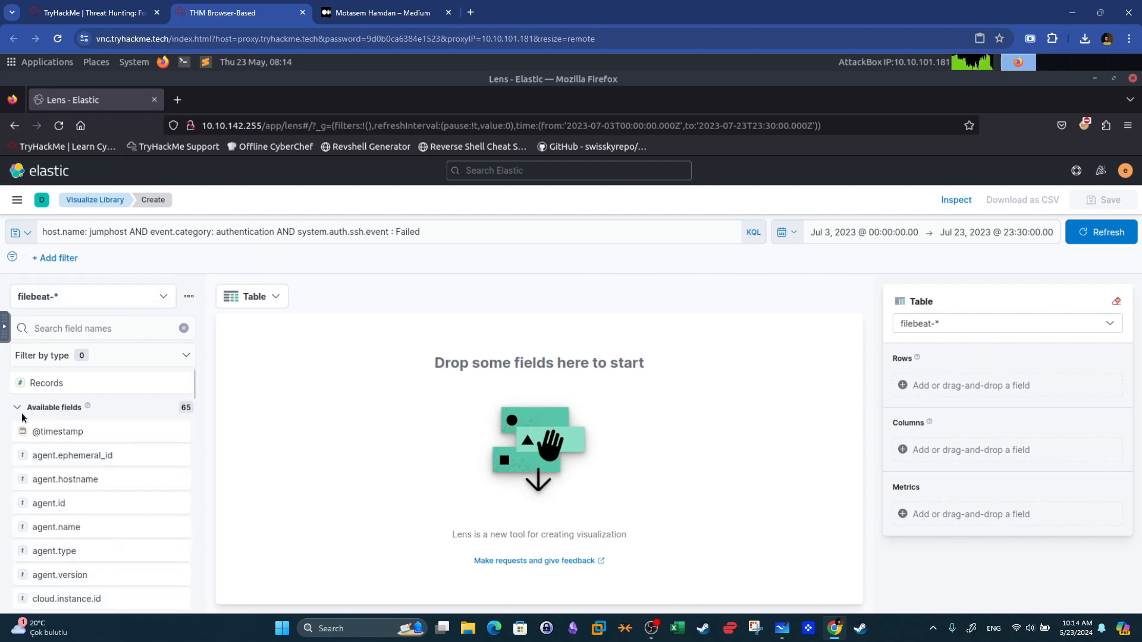
{"action": "left_click", "coordinate": [80, 328]}
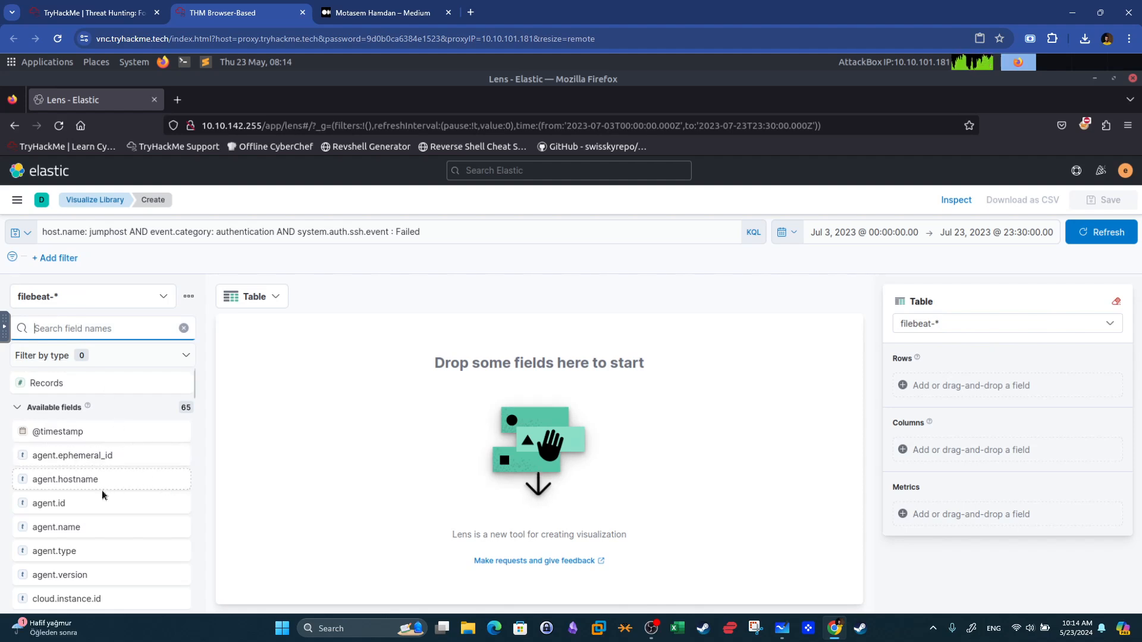
{"action": "left_click_drag", "start_coordinate": [90, 477], "coordinate": [377, 418]}
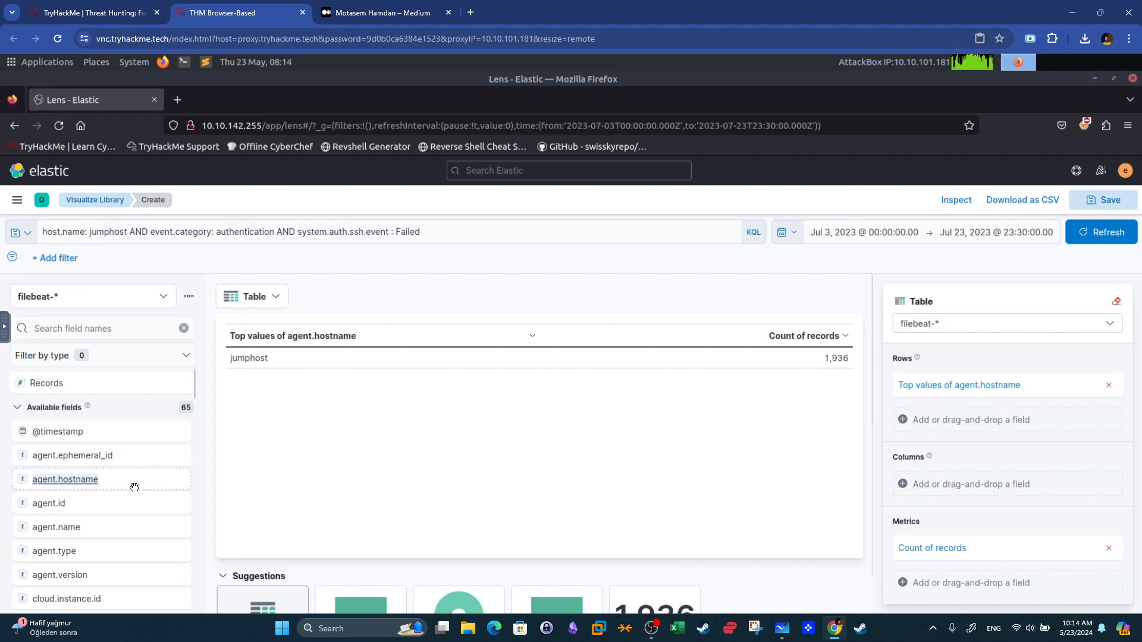
{"action": "scroll", "coordinate": [127, 476], "scroll_direction": "down", "scroll_amount": 2}
{"action": "left_click", "coordinate": [84, 330]}
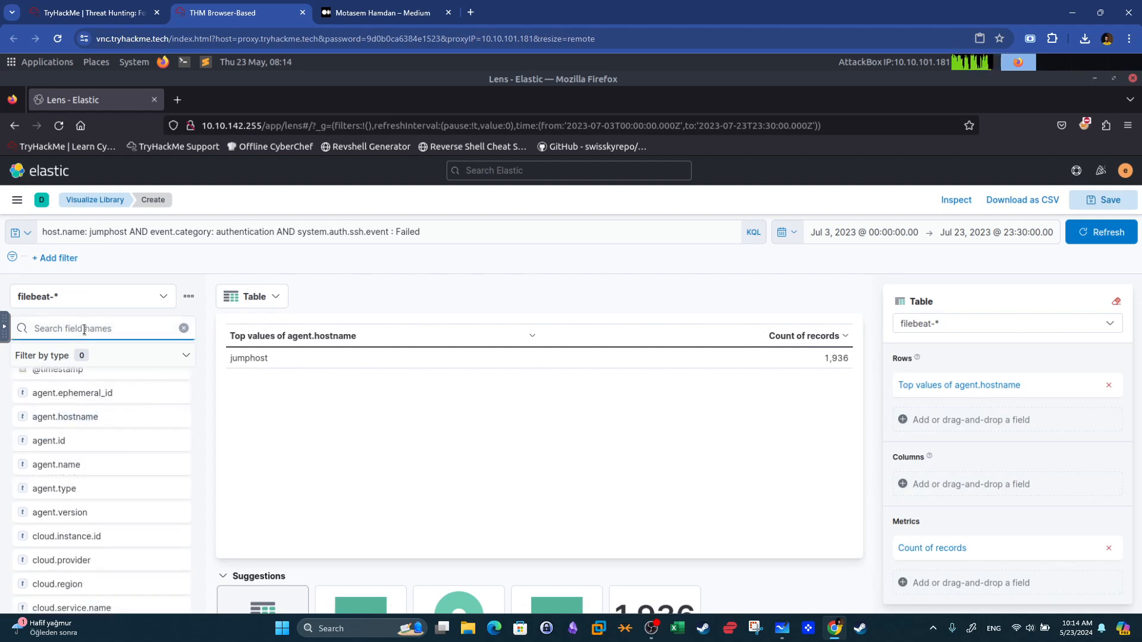
{"action": "type", "text": "cate"}
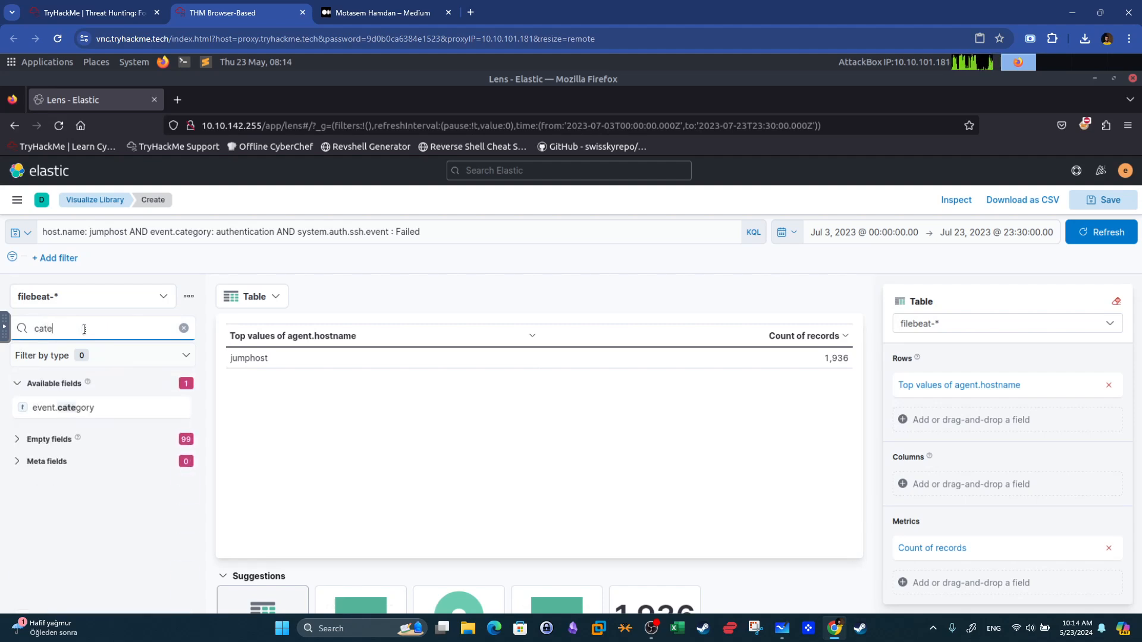
{"action": "left_click_drag", "start_coordinate": [111, 408], "coordinate": [434, 364]}
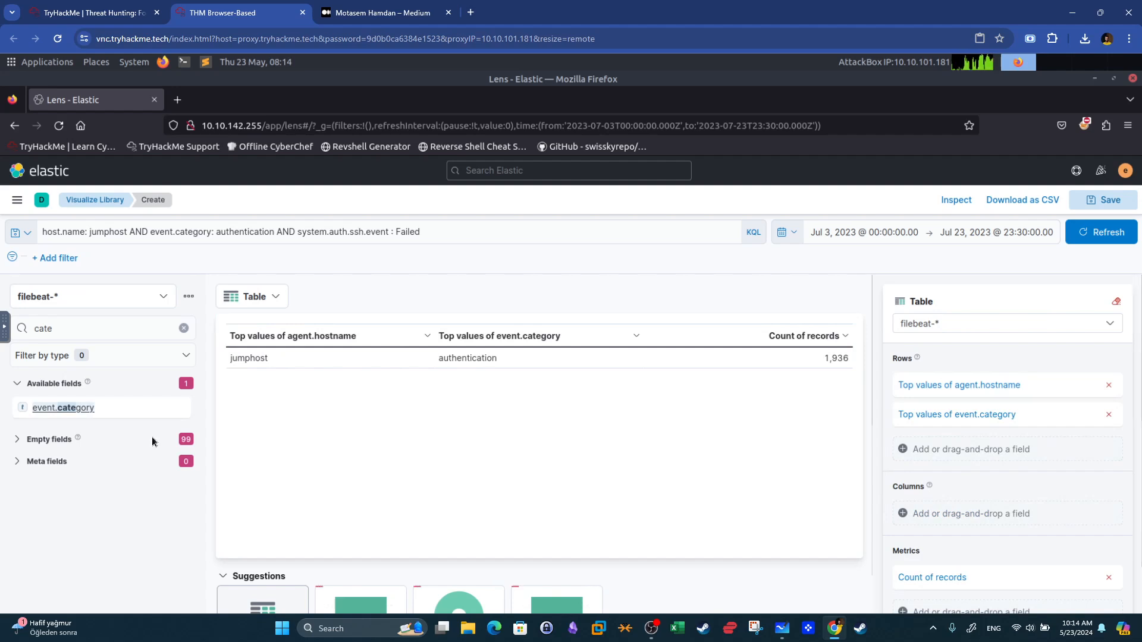
Search the field list for ssh and add system.auth.ssh.event as a table row.
{"action": "left_click", "coordinate": [65, 330]}
{"action": "key", "text": "BackSpace"}
{"action": "key", "text": "BackSpace"}
{"action": "key", "text": "BackSpace"}
{"action": "key", "text": "BackSpace"}
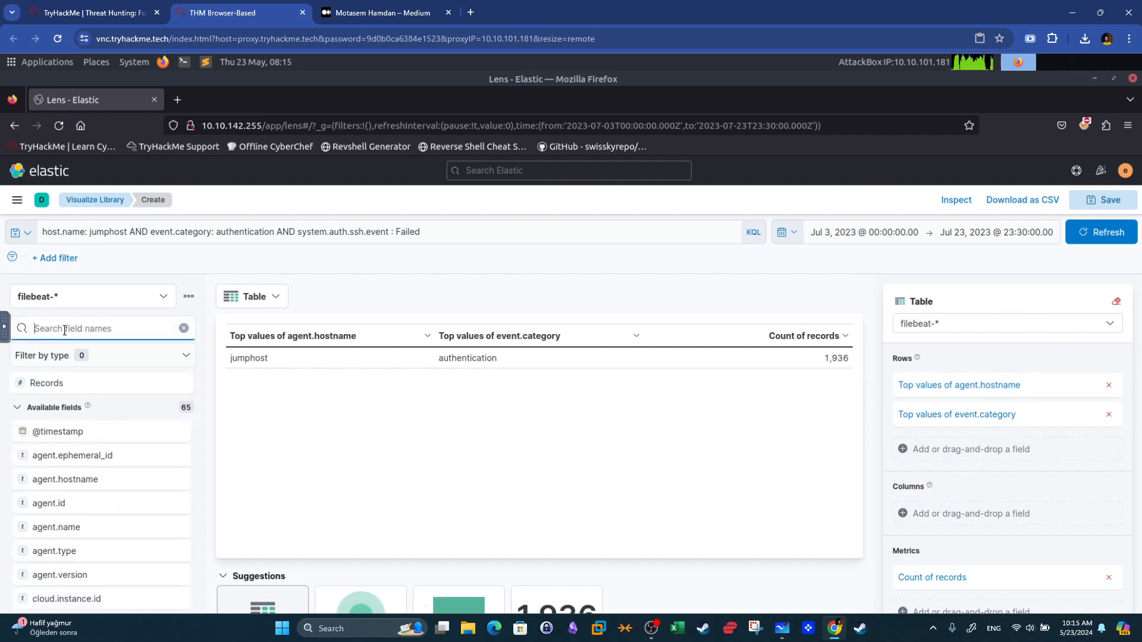
{"action": "type", "text": "ssh"}
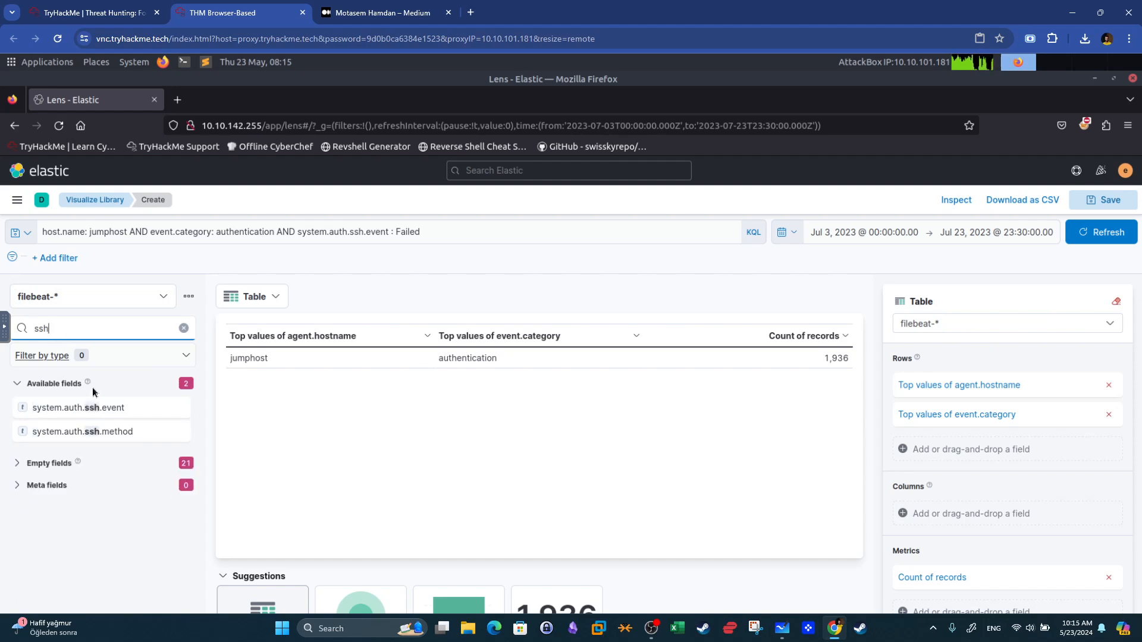
{"action": "left_click_drag", "start_coordinate": [70, 412], "coordinate": [405, 379]}
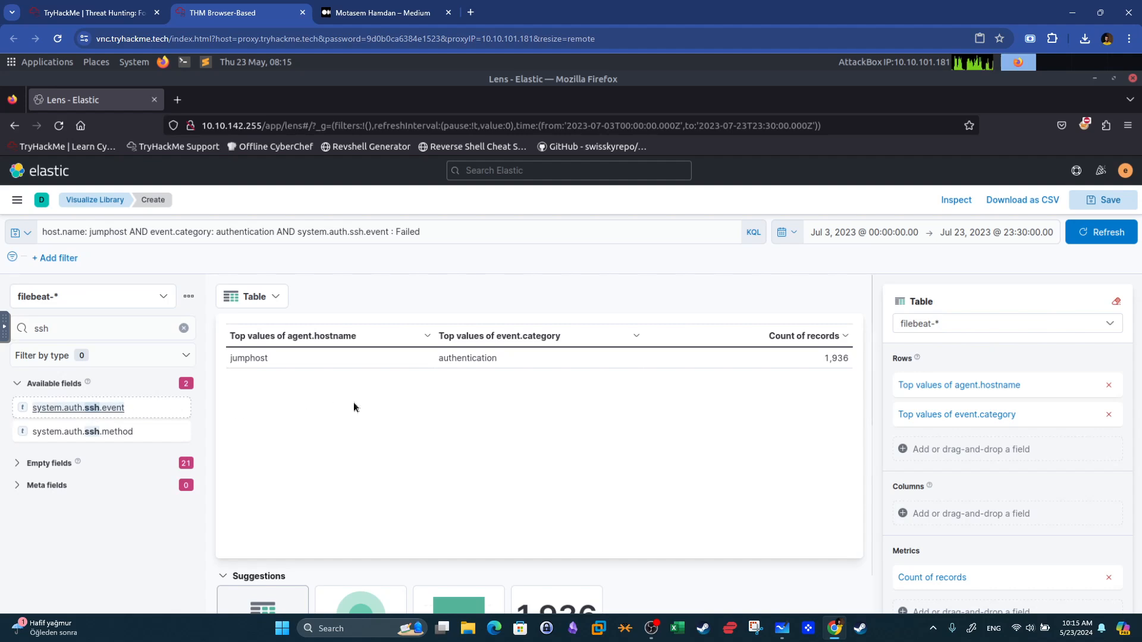
{"action": "left_click_drag", "start_coordinate": [357, 426], "coordinate": [526, 415]}
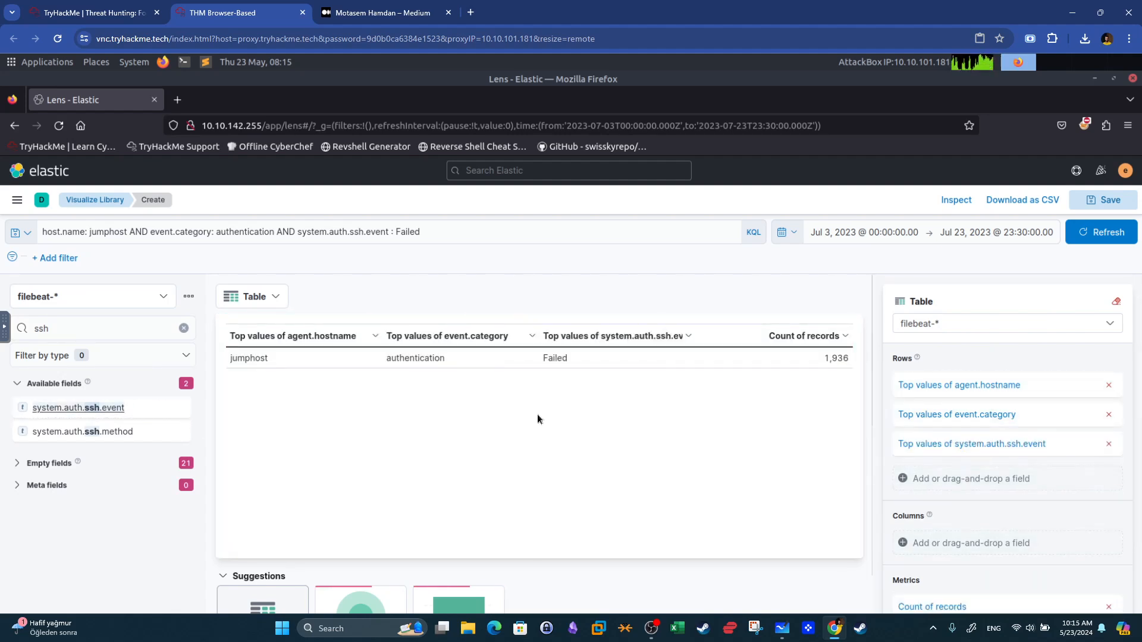
Search the field list for ip and add source.ip as a table row.
{"action": "left_click", "coordinate": [71, 322]}
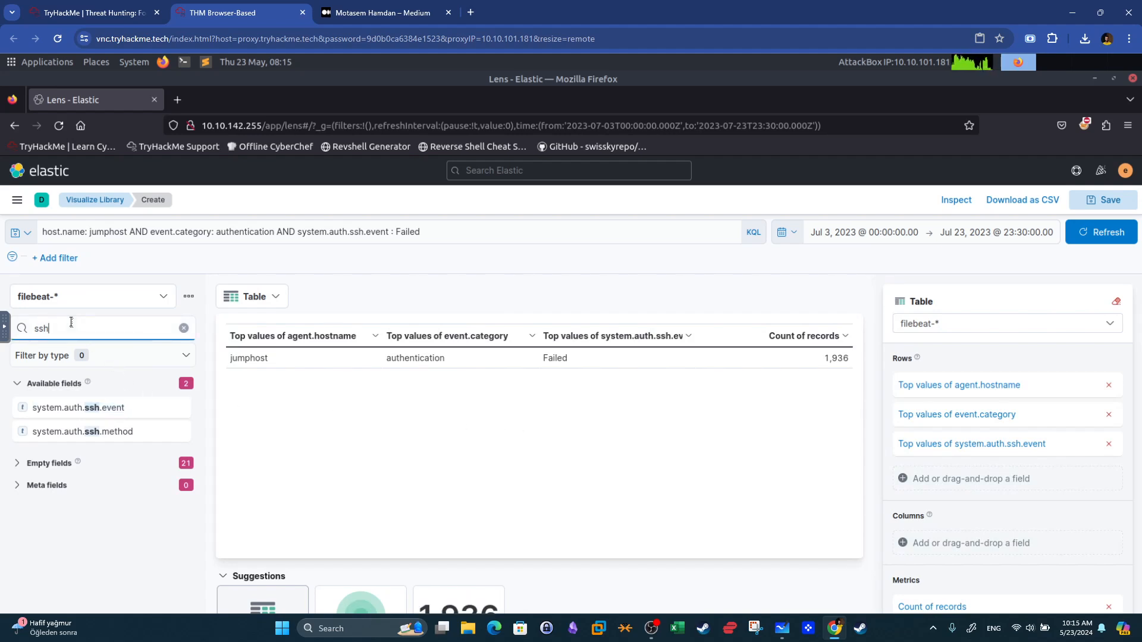
{"action": "key", "text": "BackSpace"}
{"action": "key", "text": "BackSpace"}
{"action": "key", "text": "BackSpace"}
{"action": "type", "text": "ip"}
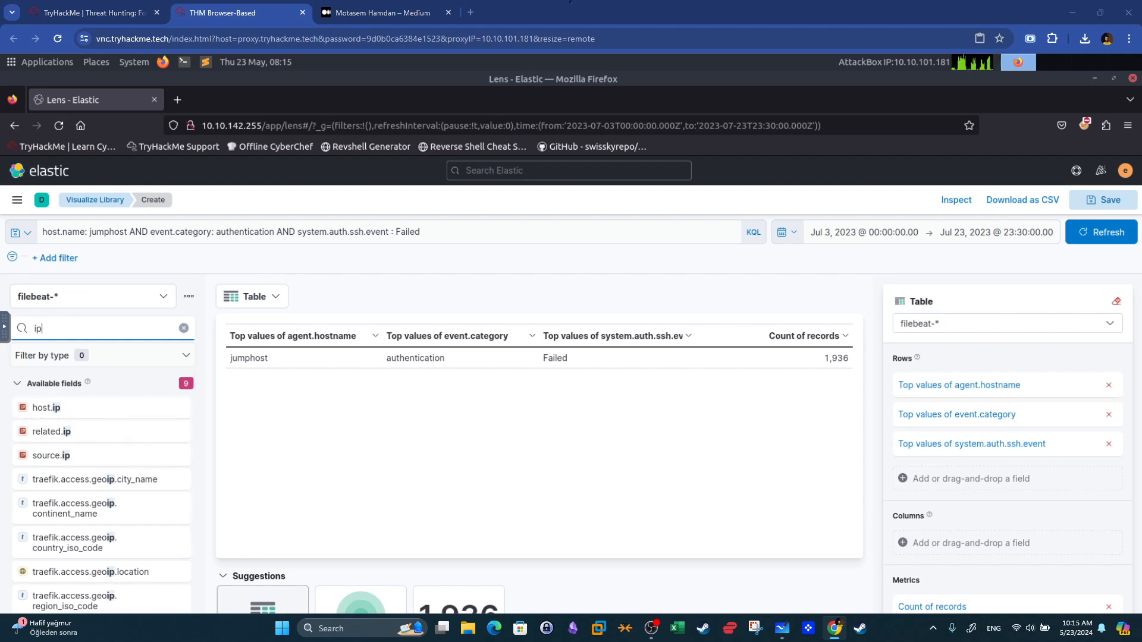
{"action": "left_click_drag", "start_coordinate": [105, 459], "coordinate": [454, 404]}
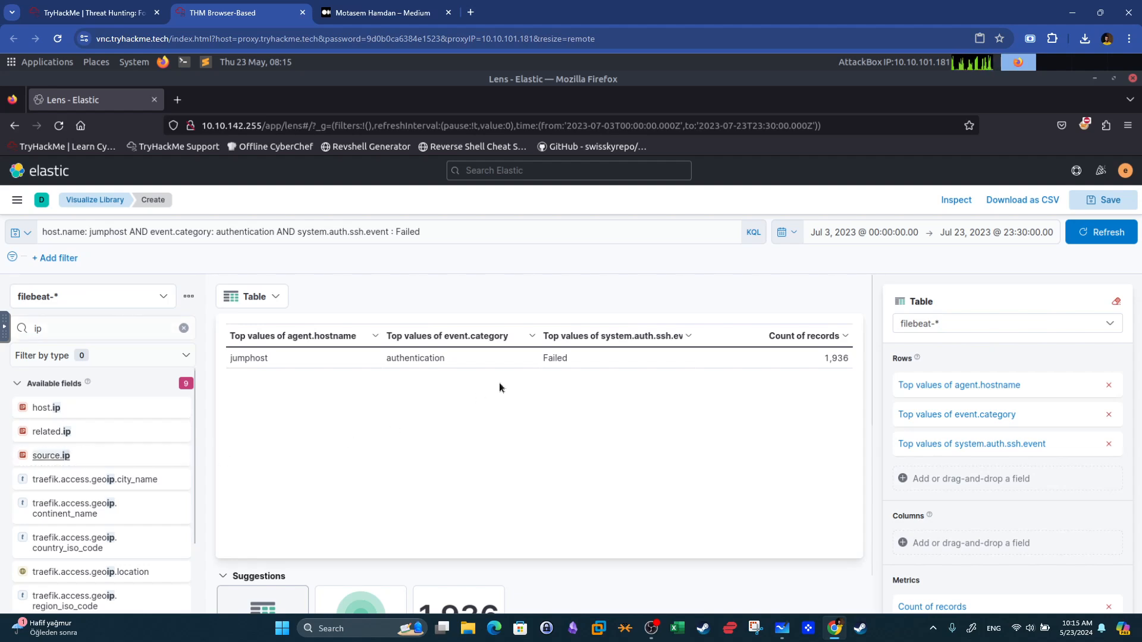
{"action": "left_click_drag", "start_coordinate": [84, 455], "coordinate": [435, 410]}
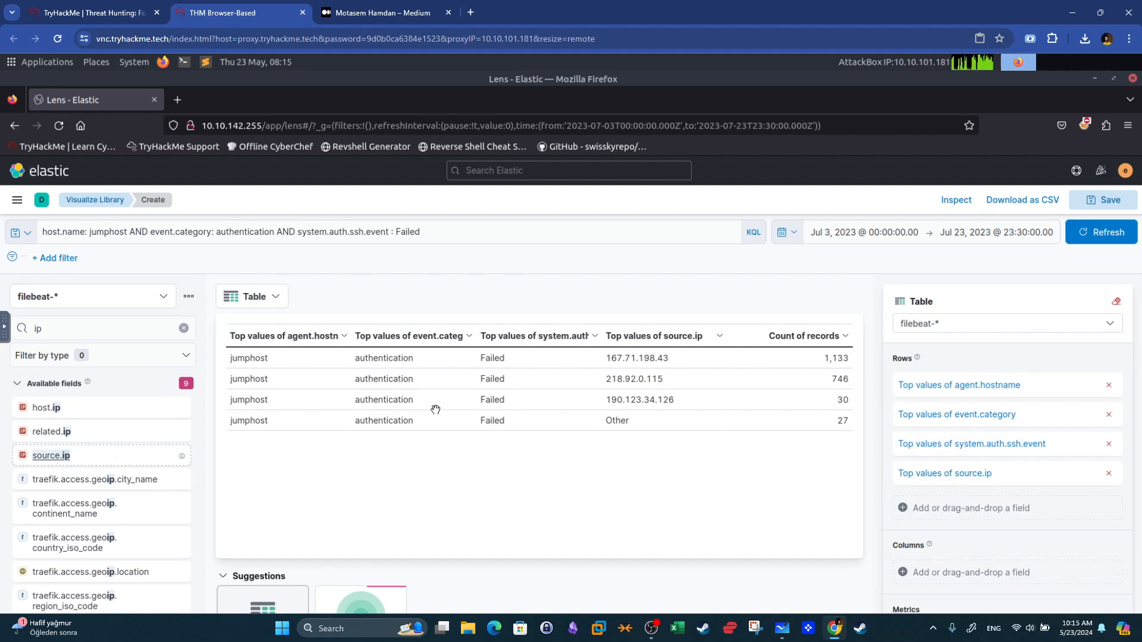
{"action": "left_click", "coordinate": [184, 329]}
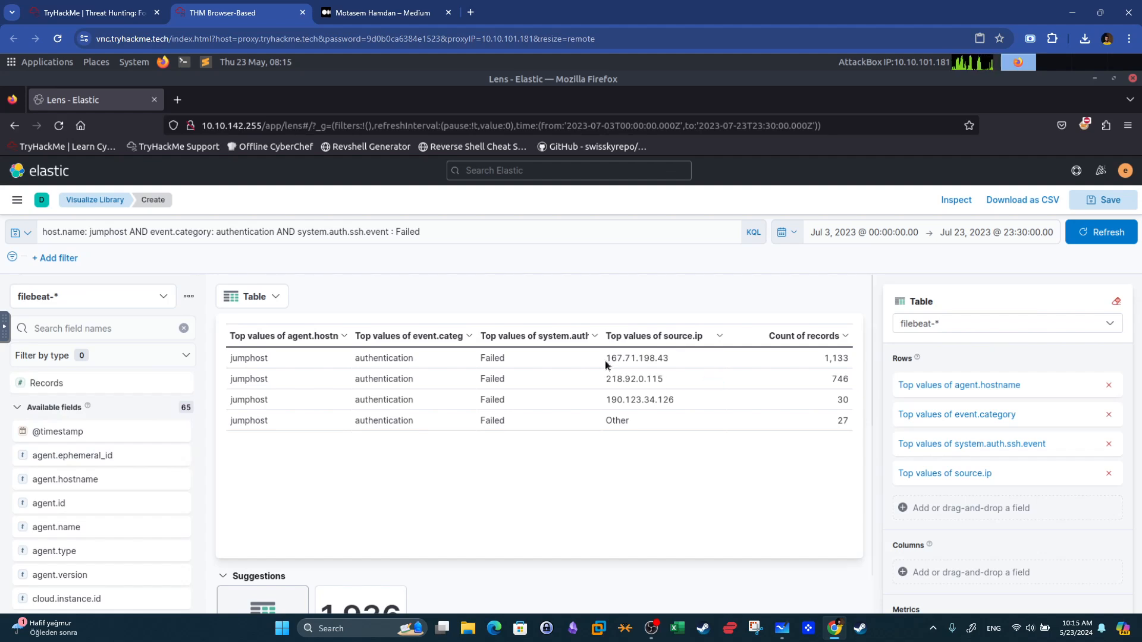
Examine the top source IP and its record count, then return to Discover.
{"action": "left_click", "coordinate": [653, 356]}
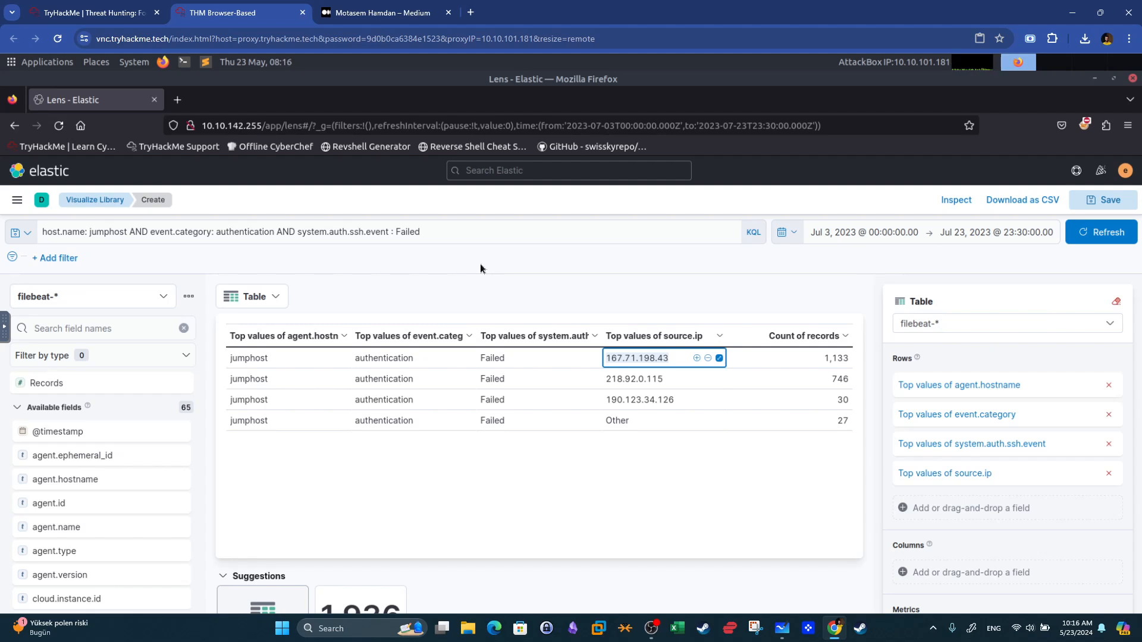
{"action": "left_click", "coordinate": [825, 358]}
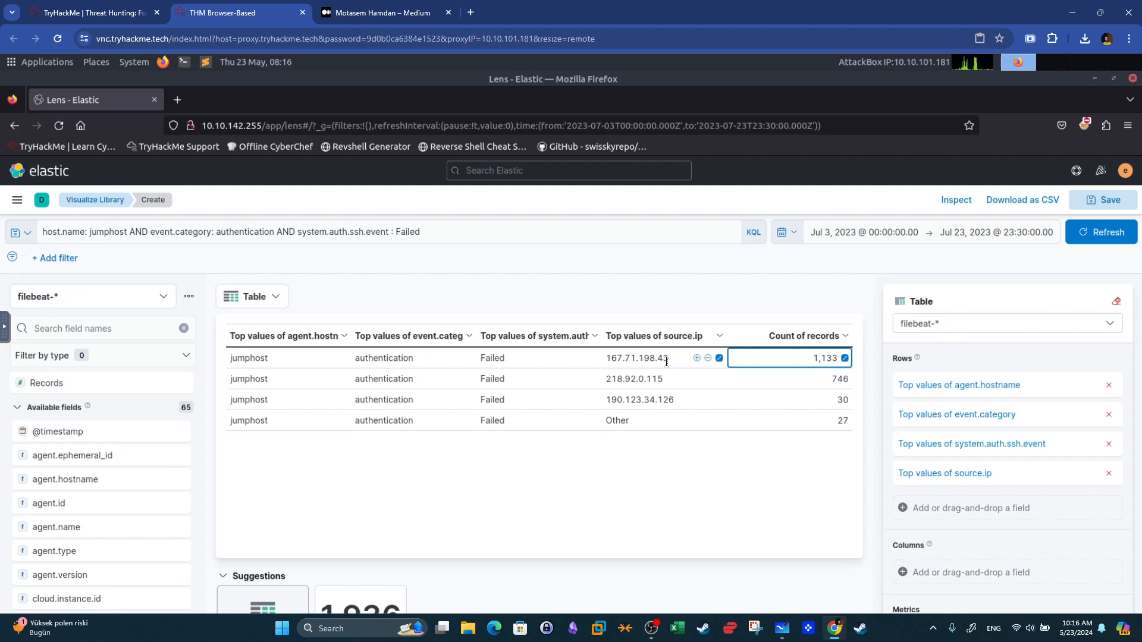
{"action": "left_click", "coordinate": [18, 201]}
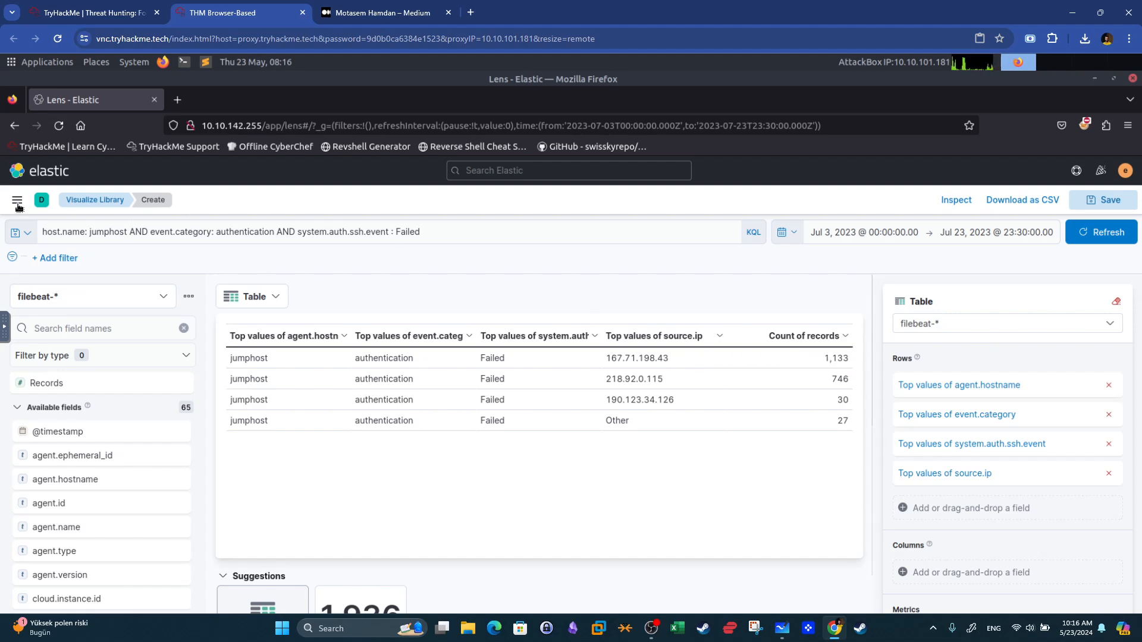
{"action": "left_click", "coordinate": [36, 309]}
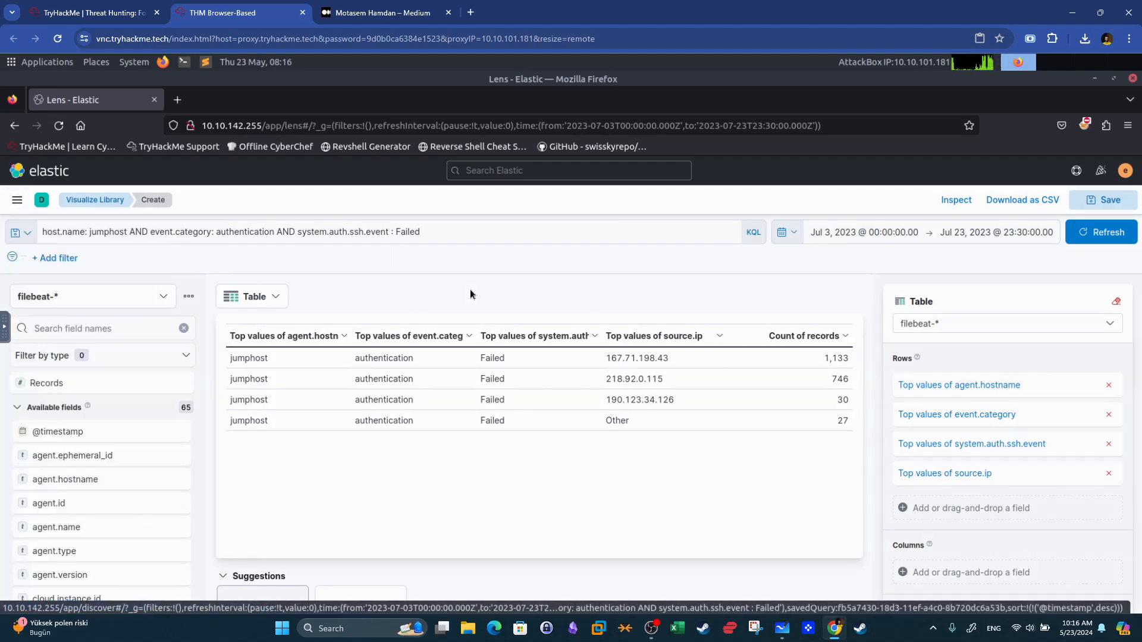
{"action": "left_click", "coordinate": [648, 398]}
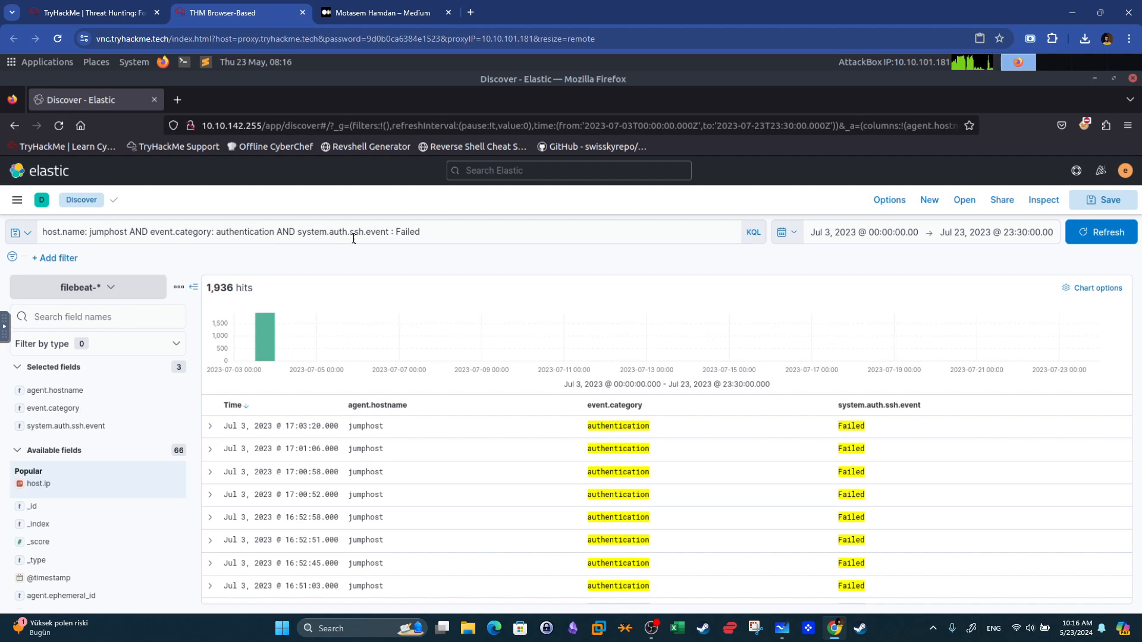
Inspect the top values of the system.auth.ssh.event field for the failed-login query.
{"action": "left_click", "coordinate": [407, 233]}
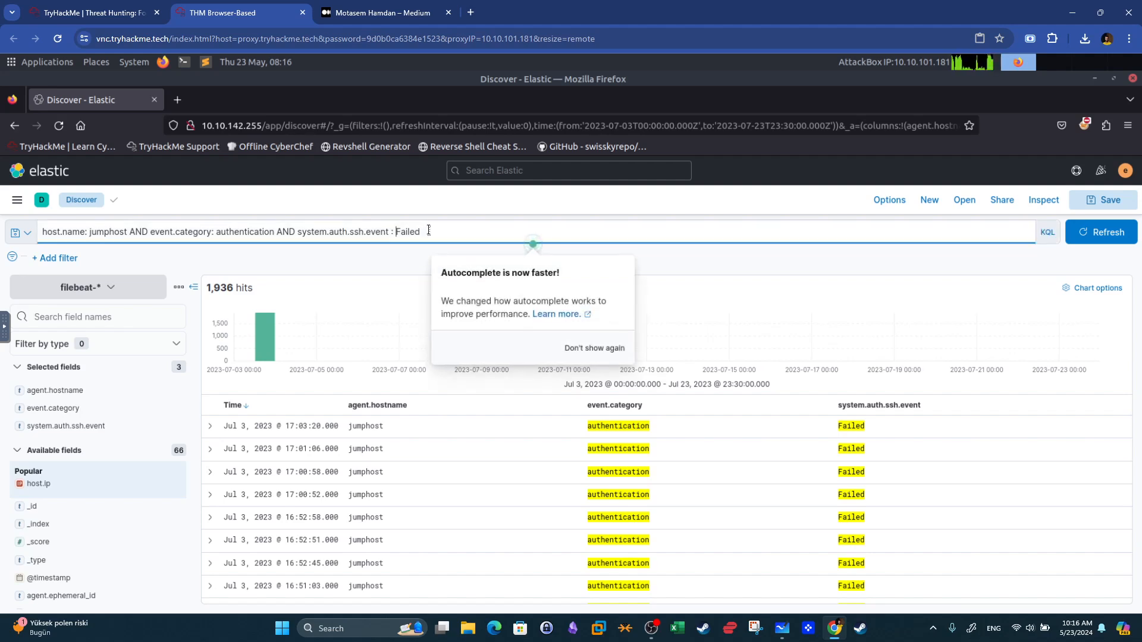
{"action": "left_click", "coordinate": [78, 433]}
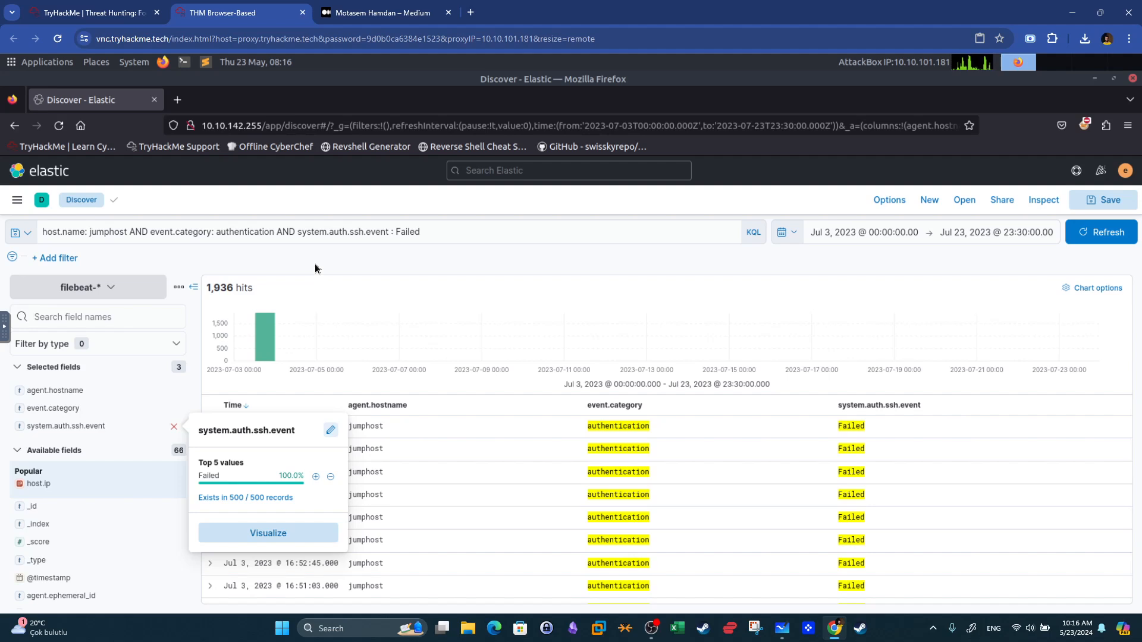
{"action": "left_click", "coordinate": [764, 410]}
{"action": "scroll", "coordinate": [797, 464], "scroll_direction": "down", "scroll_amount": 15}
{"action": "scroll", "coordinate": [796, 464], "scroll_direction": "up", "scroll_amount": 15}
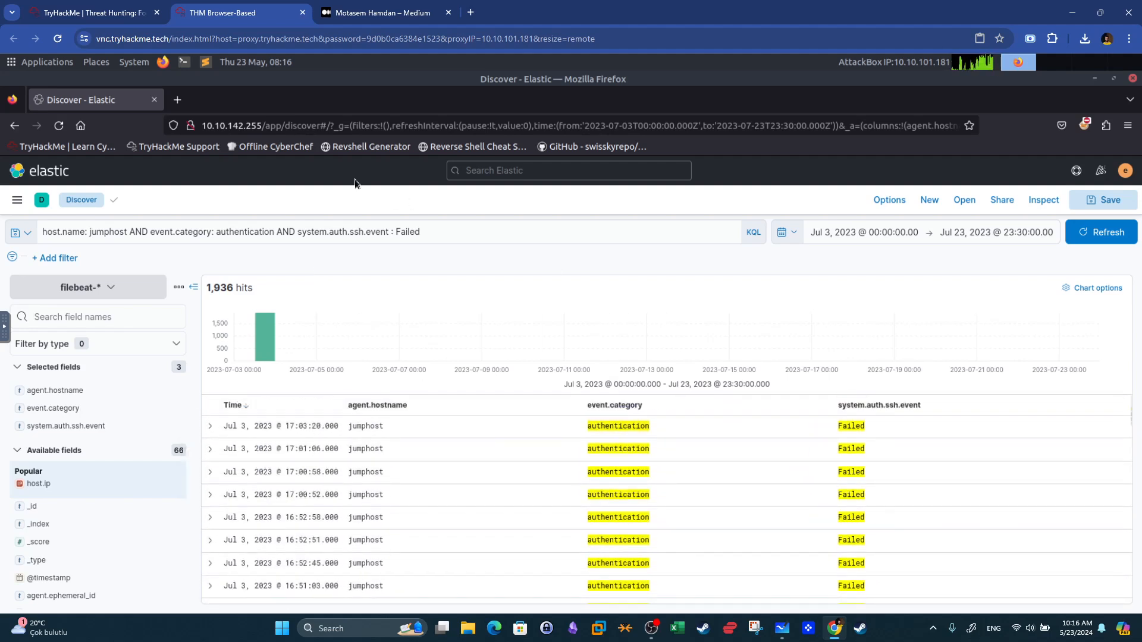
Try filtering the query for system.auth.ssh.event : Success instead of Failed.
{"action": "left_click", "coordinate": [397, 231]}
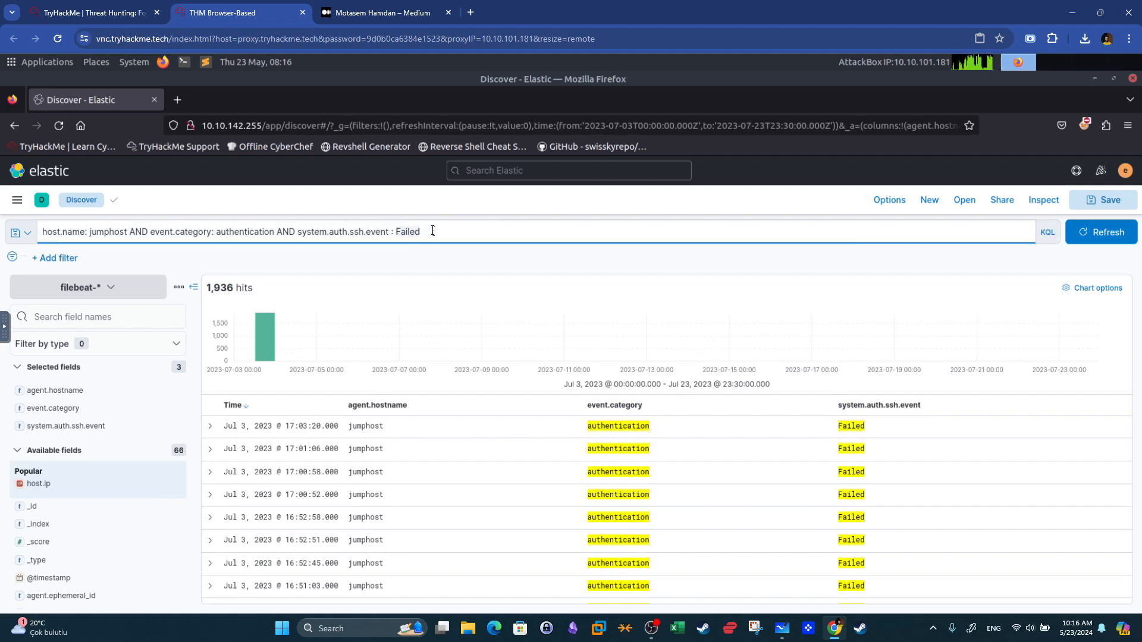
{"action": "type", "text": "Scuess"}
{"action": "key", "text": "BackSpace"}
{"action": "key", "text": "BackSpace"}
{"action": "key", "text": "BackSpace"}
{"action": "key", "text": "BackSpace"}
{"action": "key", "text": "BackSpace"}
{"action": "type", "text": "uc"}
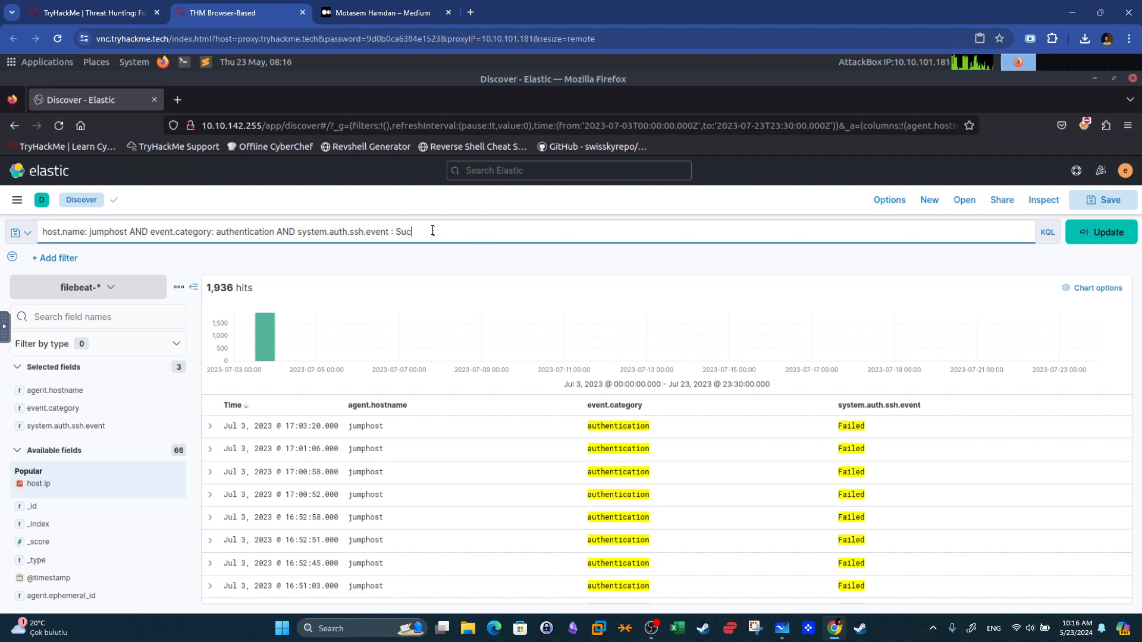
{"action": "type", "text": "cess"}
{"action": "key", "text": "Return"}
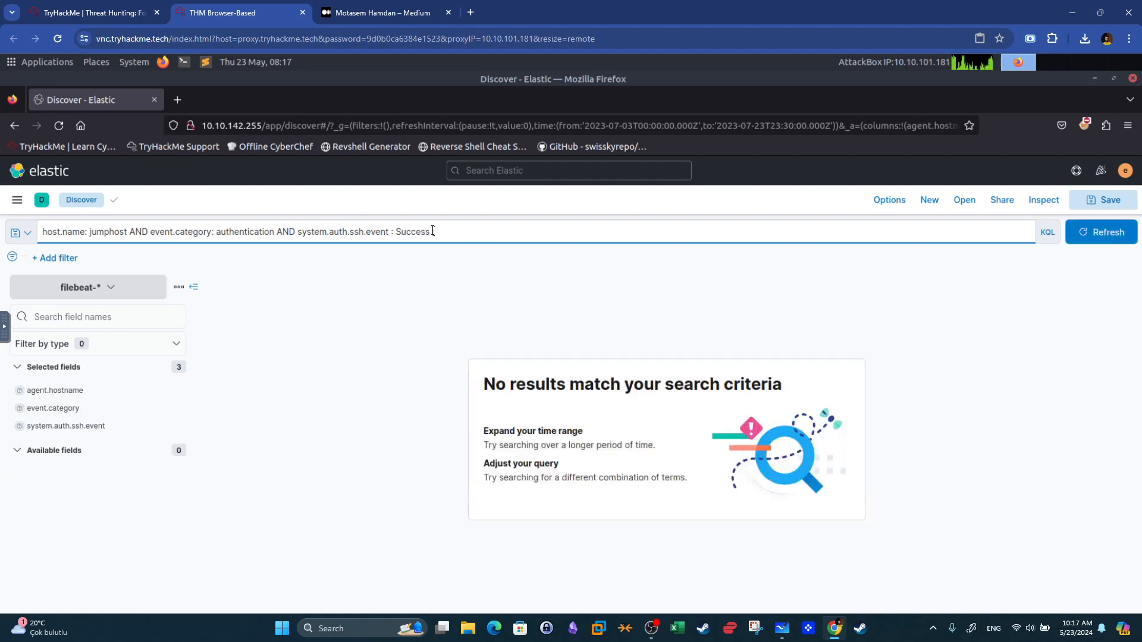
Change the query's SSH event value to Accepted and run it.
{"action": "left_click_drag", "start_coordinate": [398, 237], "coordinate": [449, 235]}
{"action": "type", "text": "Accepted"}
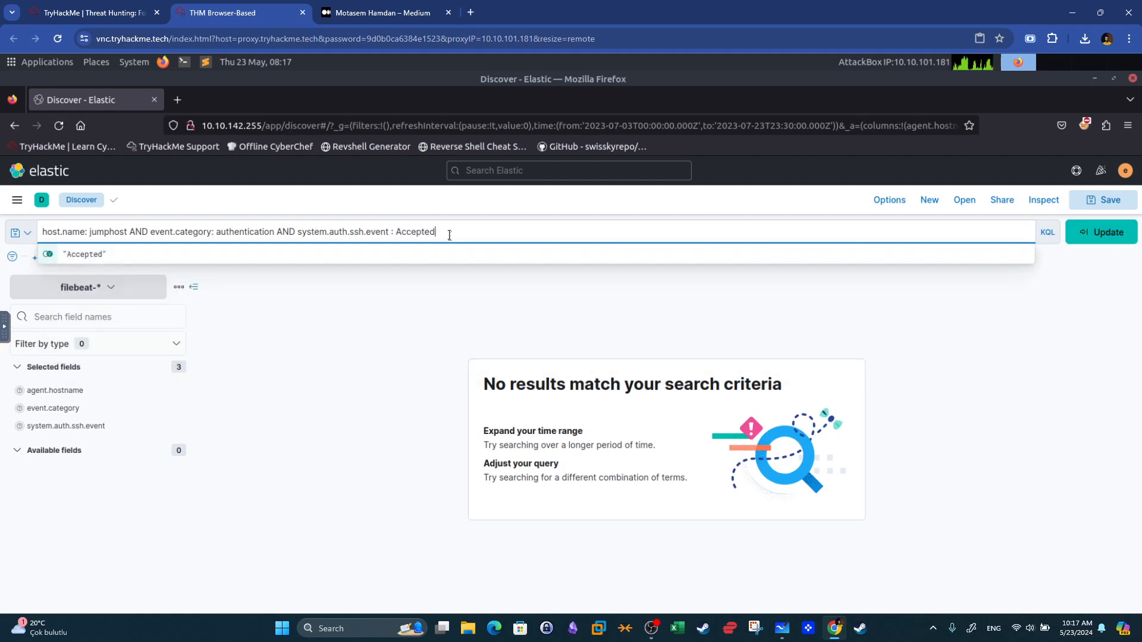
{"action": "key", "text": "Return"}
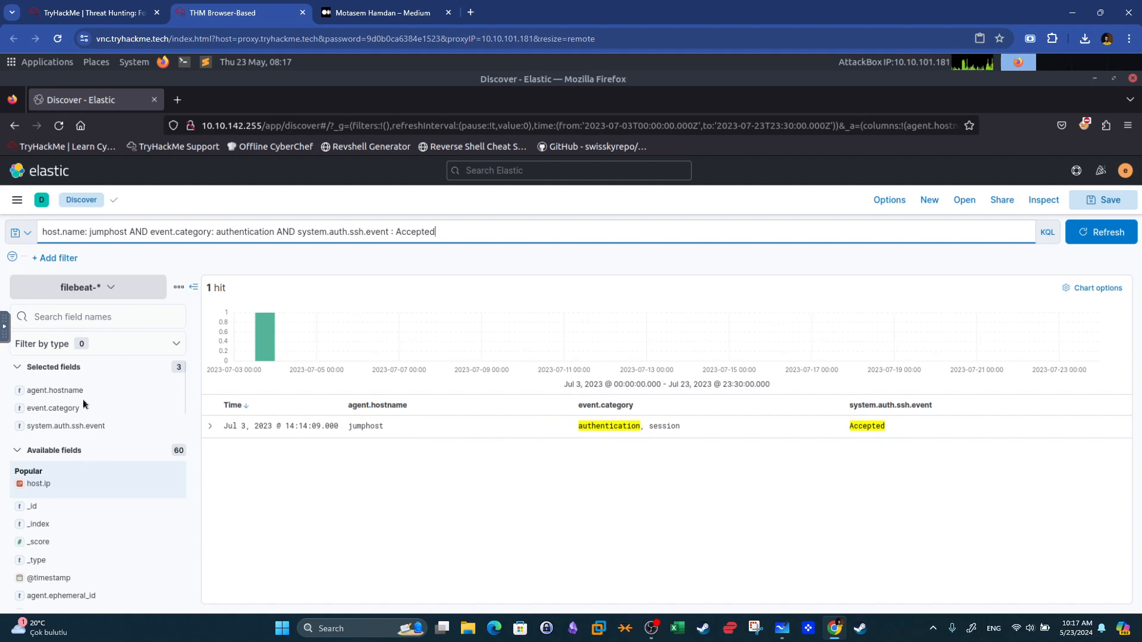
Search the field list for ip, add source.ip as a table column, and select the accepted login's source IP.
{"action": "left_click", "coordinate": [80, 318]}
{"action": "type", "text": "ip"}
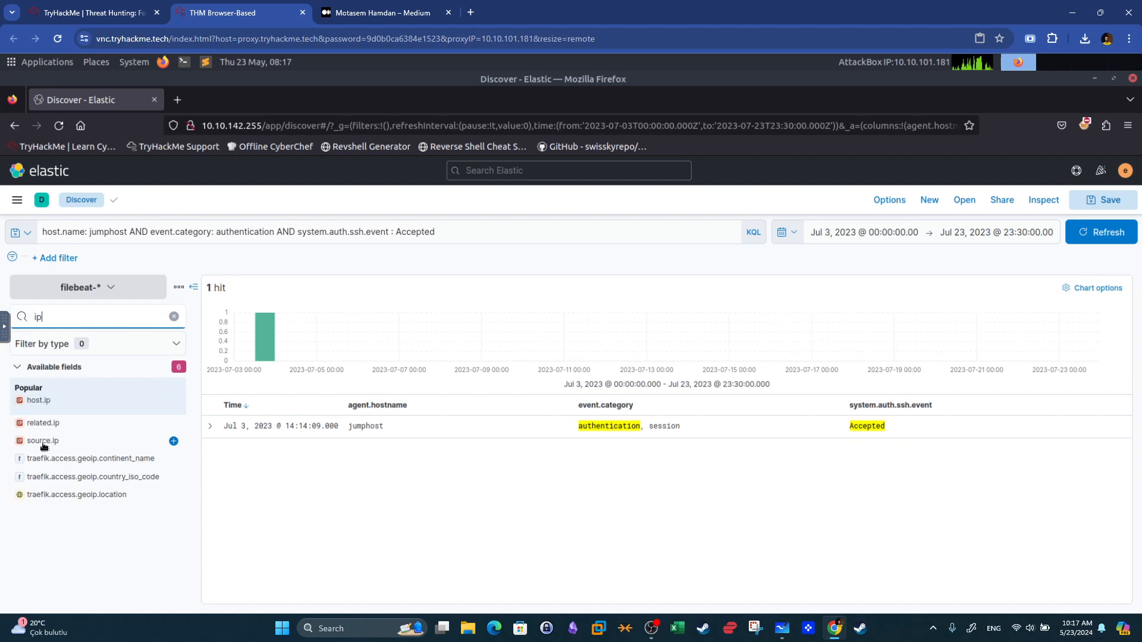
{"action": "left_click", "coordinate": [174, 441]}
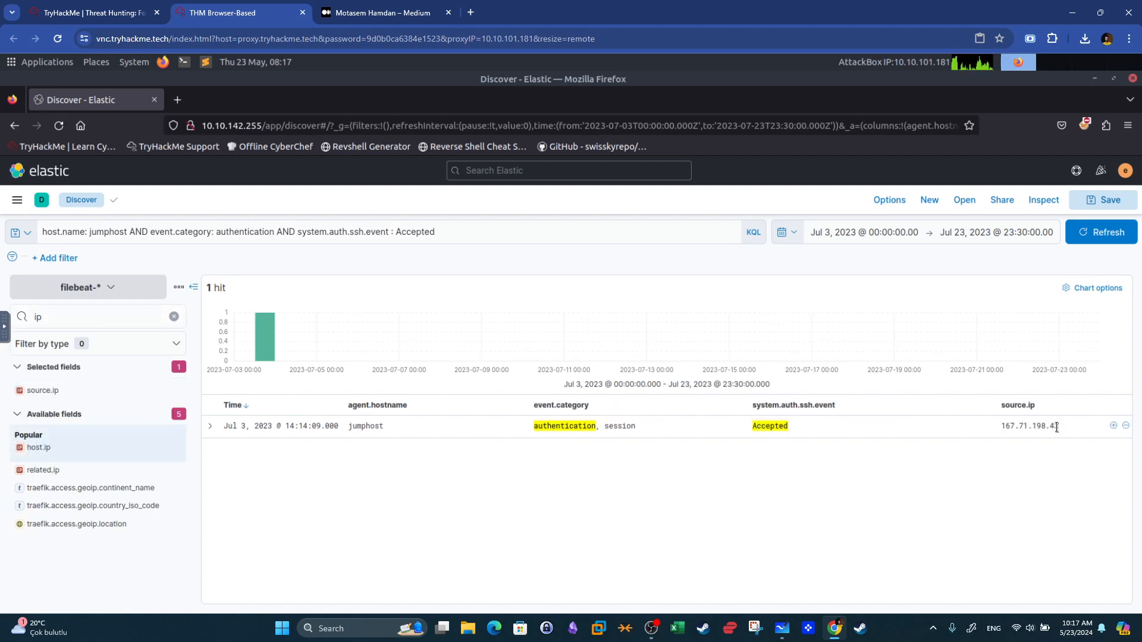
{"action": "left_click_drag", "start_coordinate": [1056, 427], "coordinate": [996, 425]}
Compare the accepted login's timestamp in Elastic with the room's answer for the Jumphost authentication question.
{"action": "left_click", "coordinate": [89, 13]}
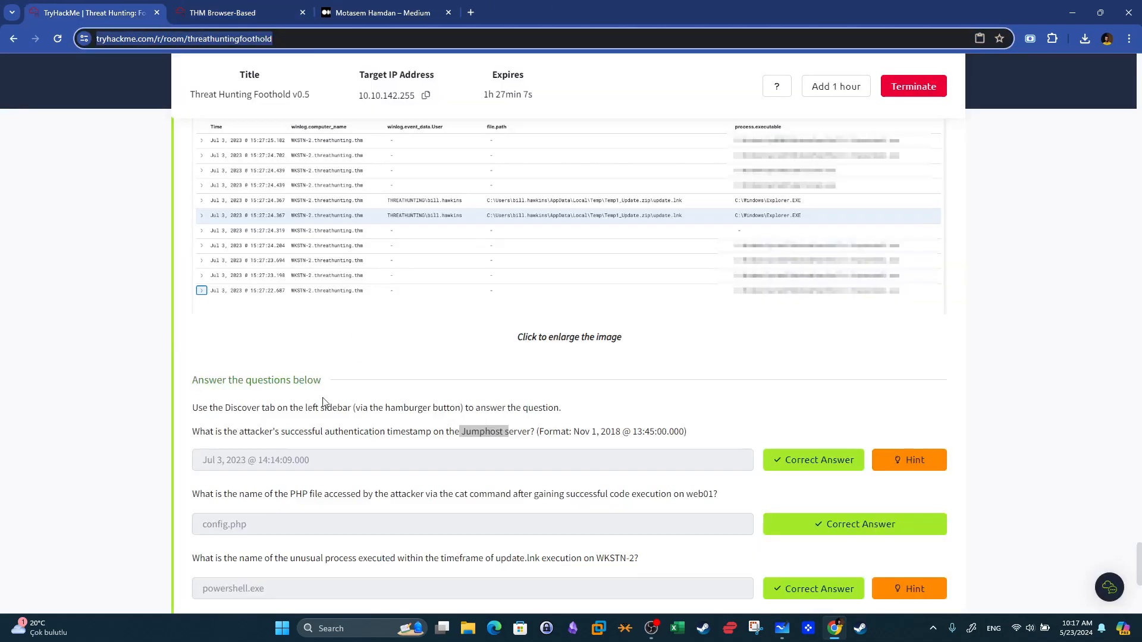
{"action": "left_click_drag", "start_coordinate": [193, 432], "coordinate": [438, 437]}
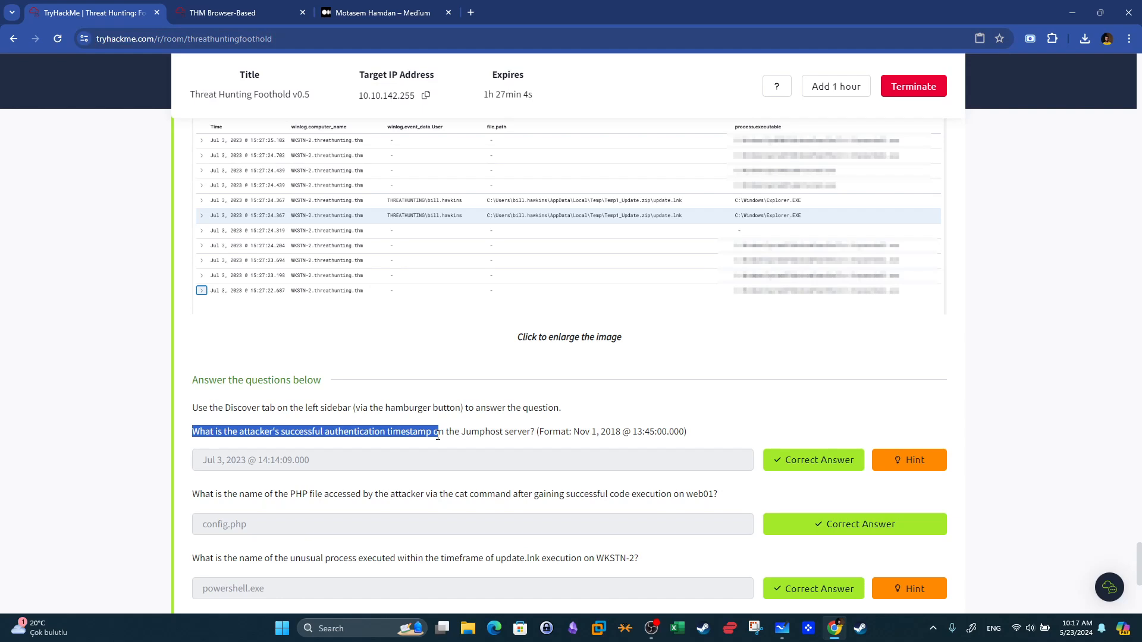
{"action": "left_click", "coordinate": [256, 12]}
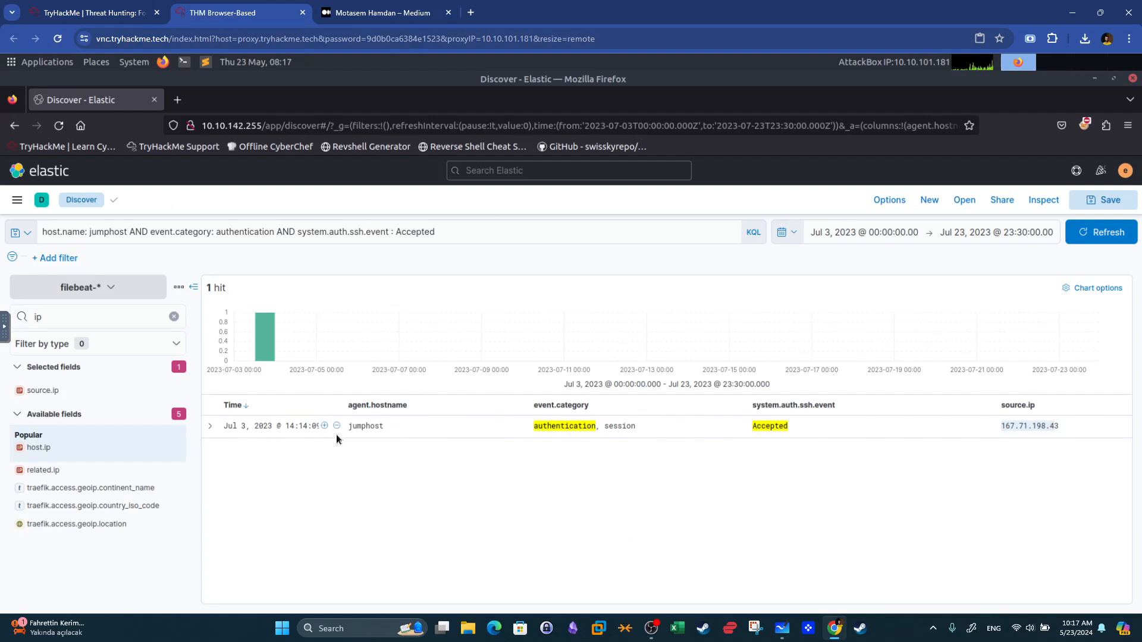
{"action": "left_click_drag", "start_coordinate": [224, 427], "coordinate": [327, 426]}
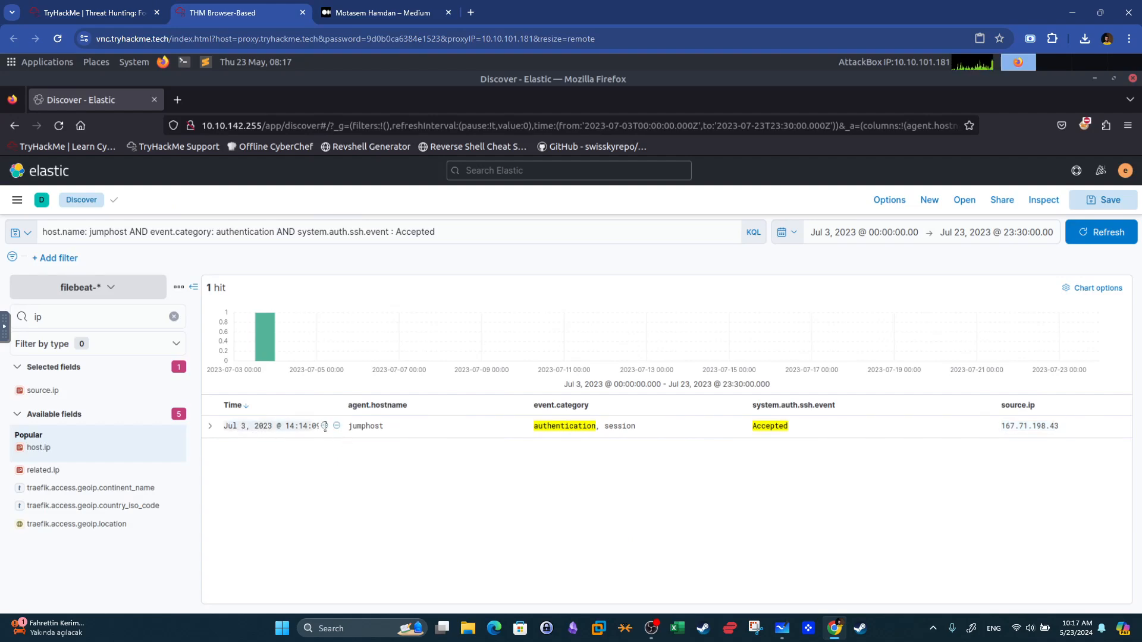
{"action": "left_click", "coordinate": [132, 7]}
{"action": "left_click_drag", "start_coordinate": [321, 465], "coordinate": [194, 459]}
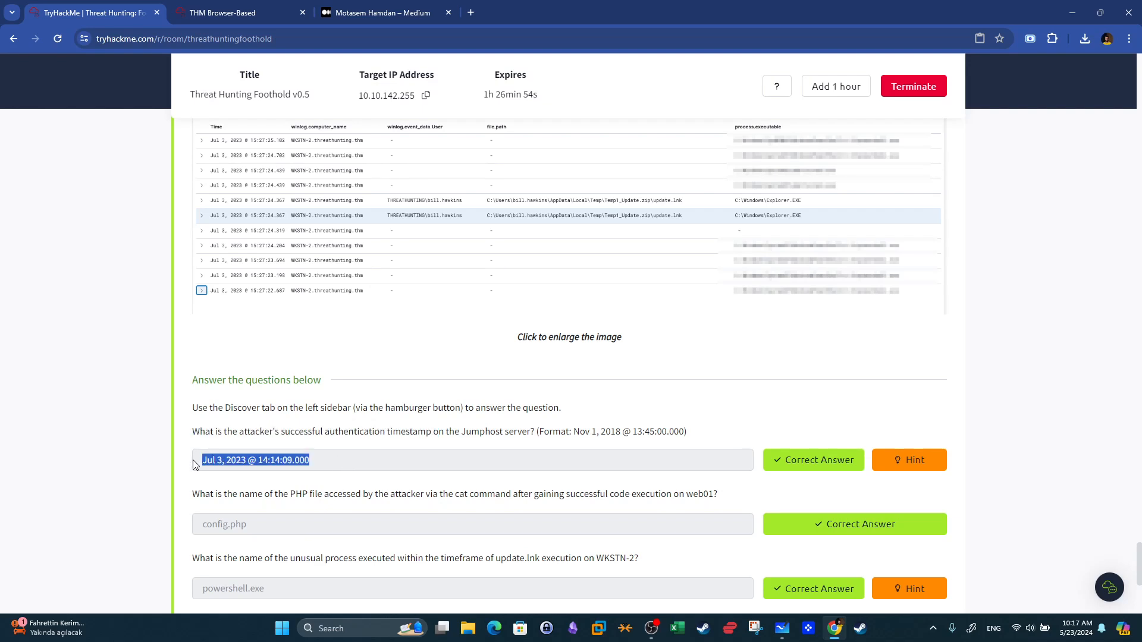
{"action": "key", "text": "super+shift+s"}
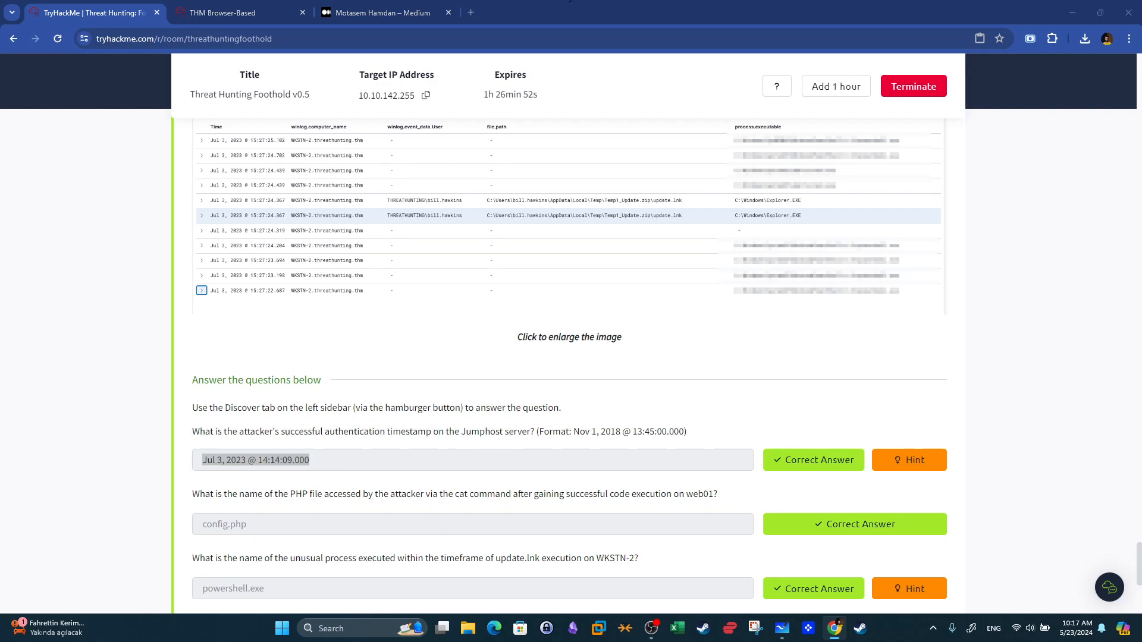
Read the room's next question about the PHP file accessed on web01.
{"action": "scroll", "coordinate": [310, 488], "scroll_direction": "down", "scroll_amount": 2}
{"action": "left_click_drag", "start_coordinate": [193, 373], "coordinate": [361, 383]}
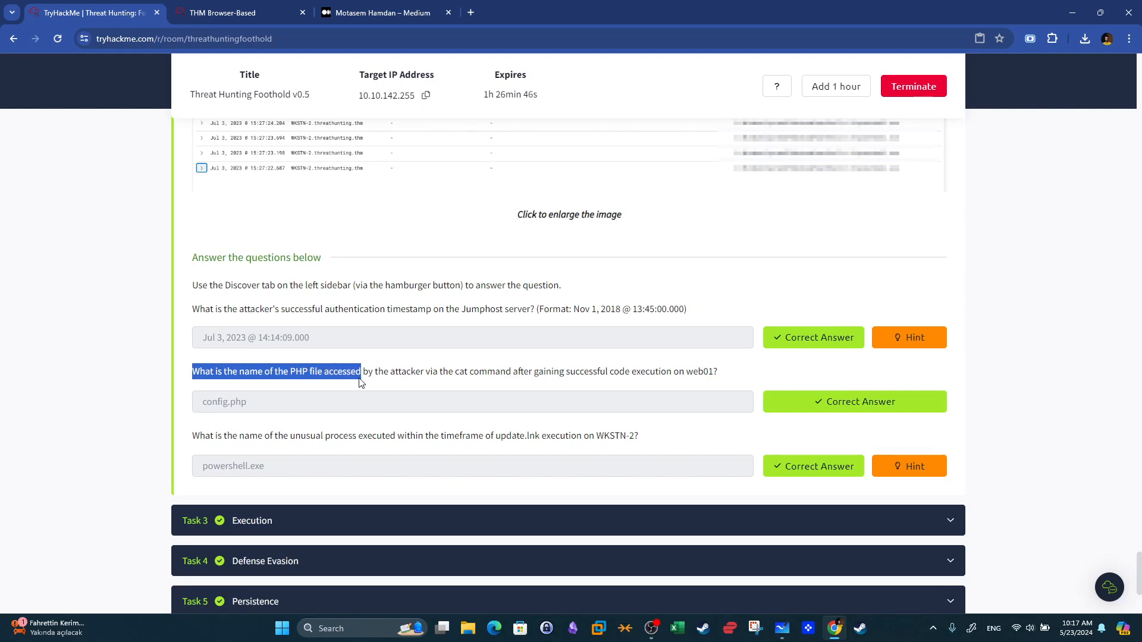
{"action": "left_click_drag", "start_coordinate": [361, 383], "coordinate": [719, 373]}
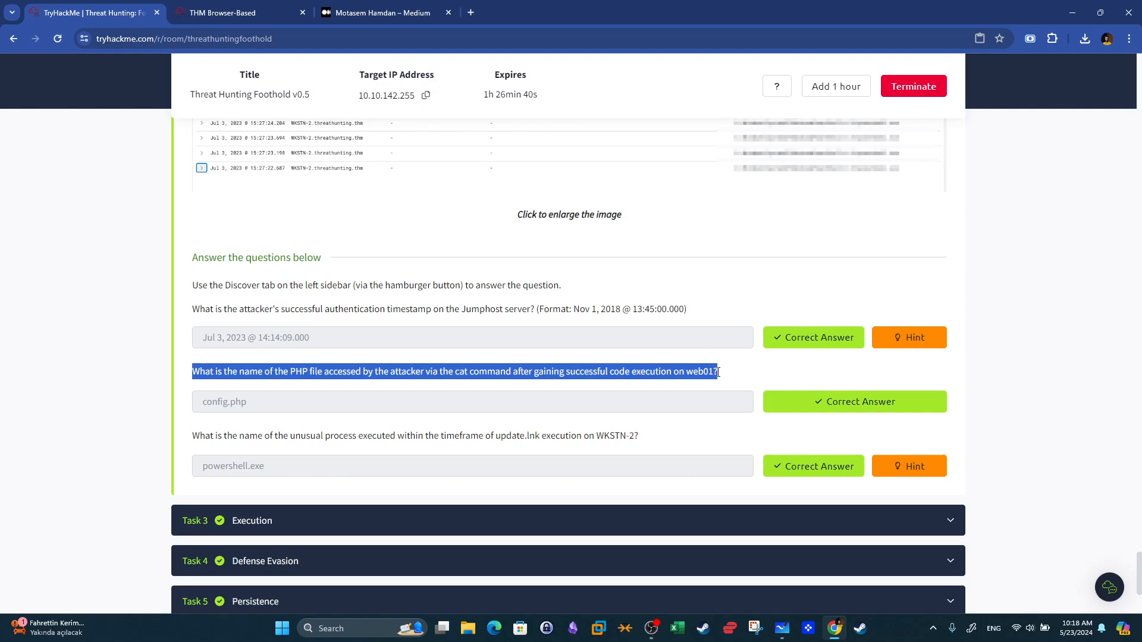
{"action": "left_click", "coordinate": [678, 397]}
{"action": "left_click_drag", "start_coordinate": [288, 373], "coordinate": [343, 376]}
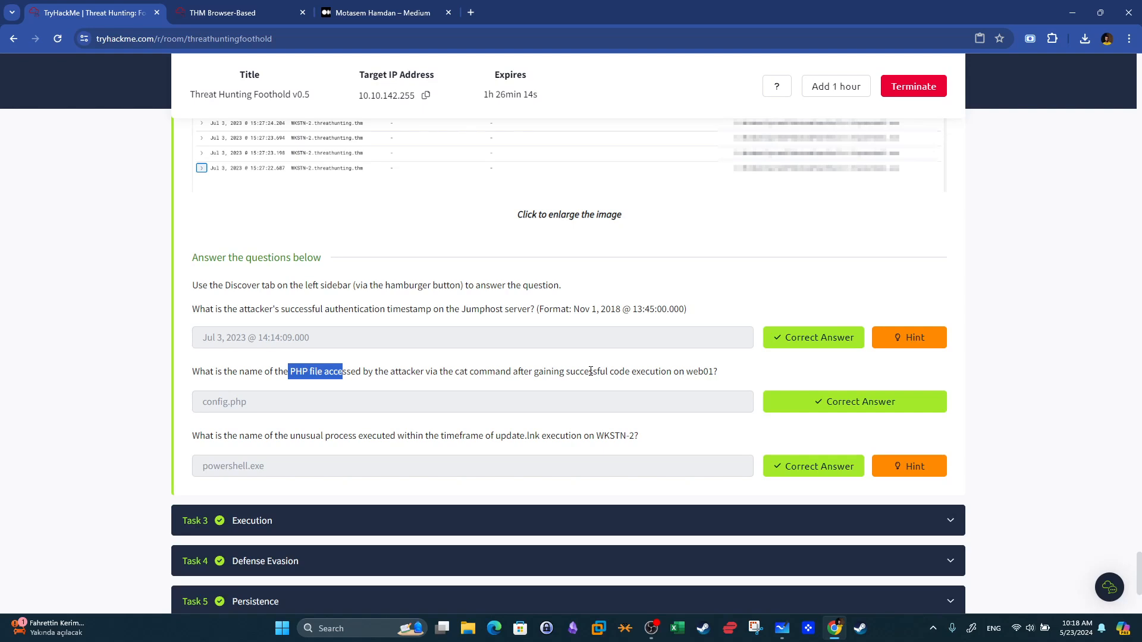
Clear the query, switch the index pattern to packetbeat-*, and refresh the results.
{"action": "key", "text": "ctrl+Tab"}
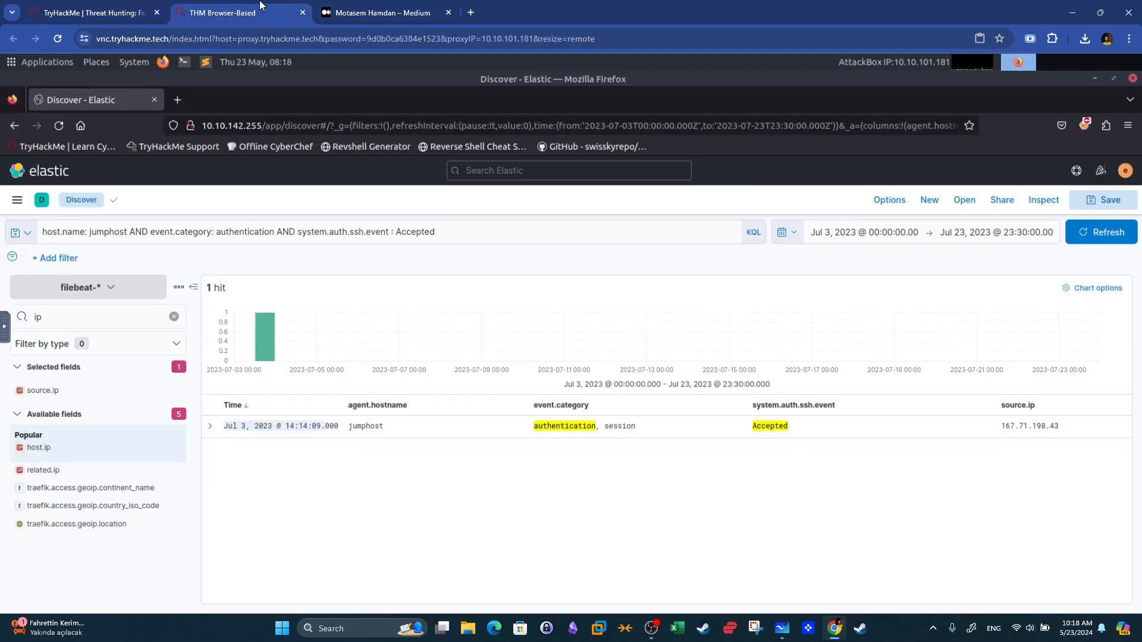
{"action": "left_click", "coordinate": [457, 235]}
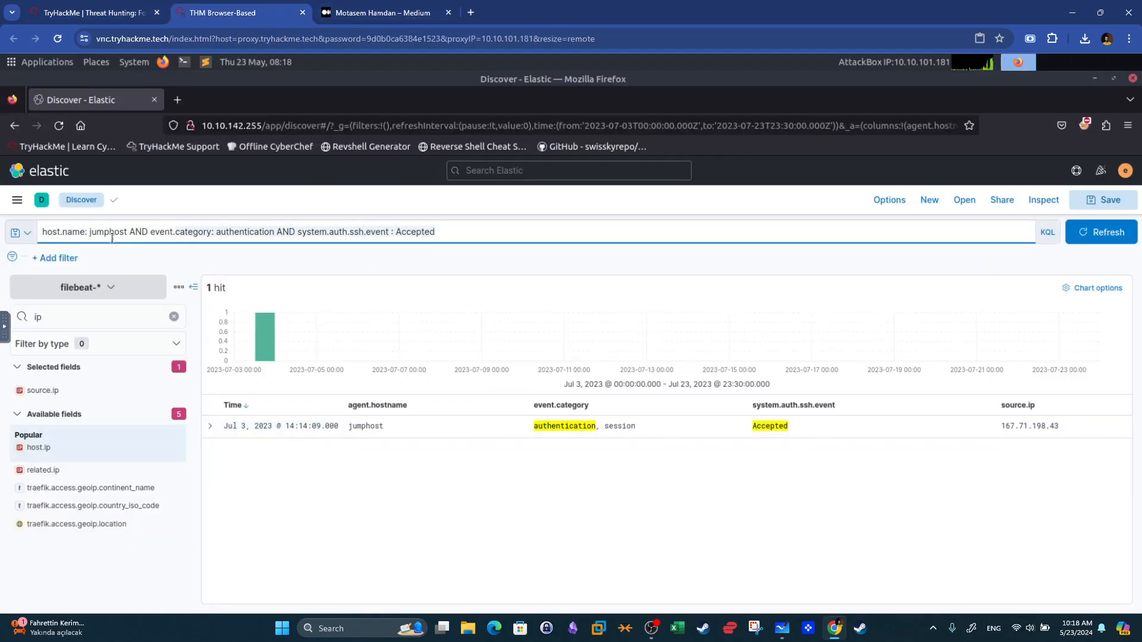
{"action": "key", "text": "BackSpace"}
{"action": "key", "text": "BackSpace"}
{"action": "key", "text": "BackSpace"}
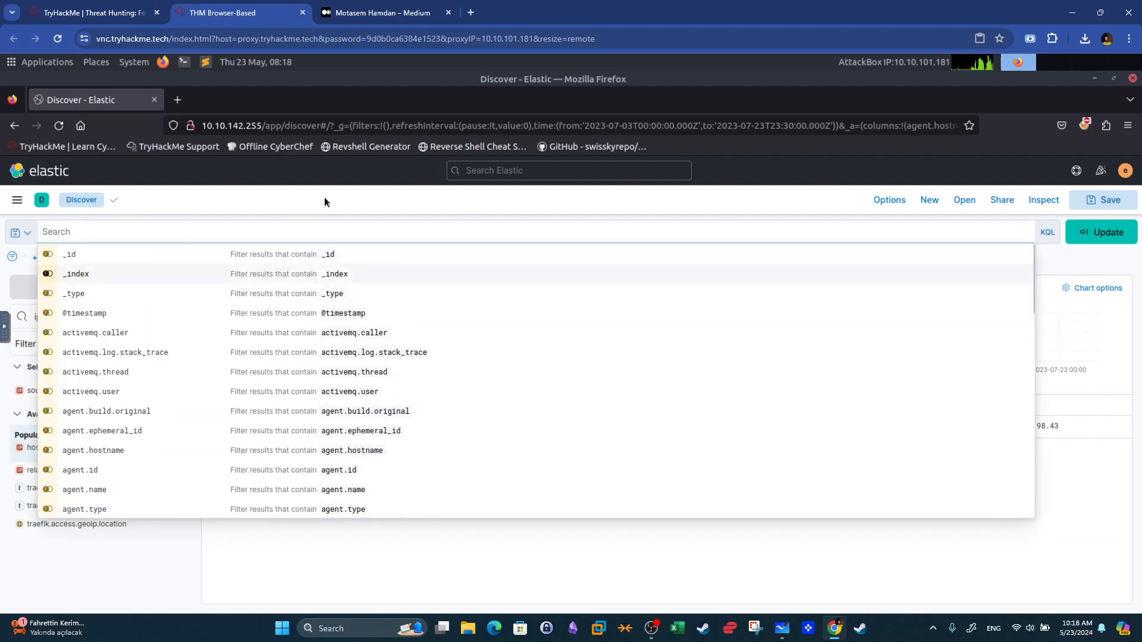
{"action": "left_click", "coordinate": [320, 200]}
{"action": "left_click", "coordinate": [102, 290]}
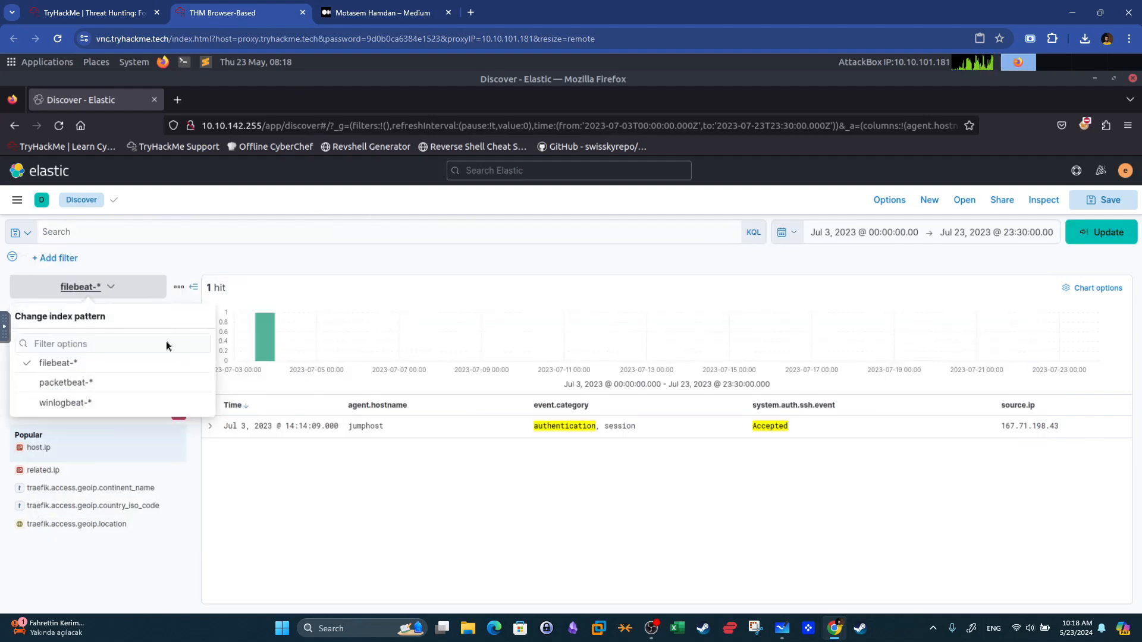
{"action": "left_click", "coordinate": [82, 382]}
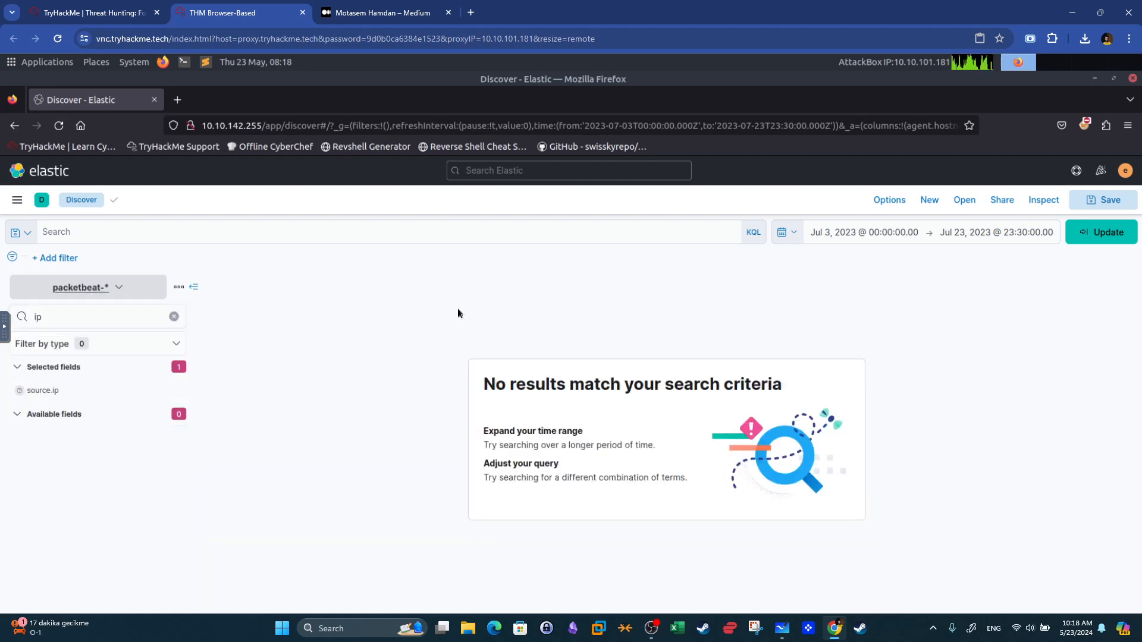
{"action": "left_click", "coordinate": [173, 317]}
{"action": "left_click", "coordinate": [1129, 241]}
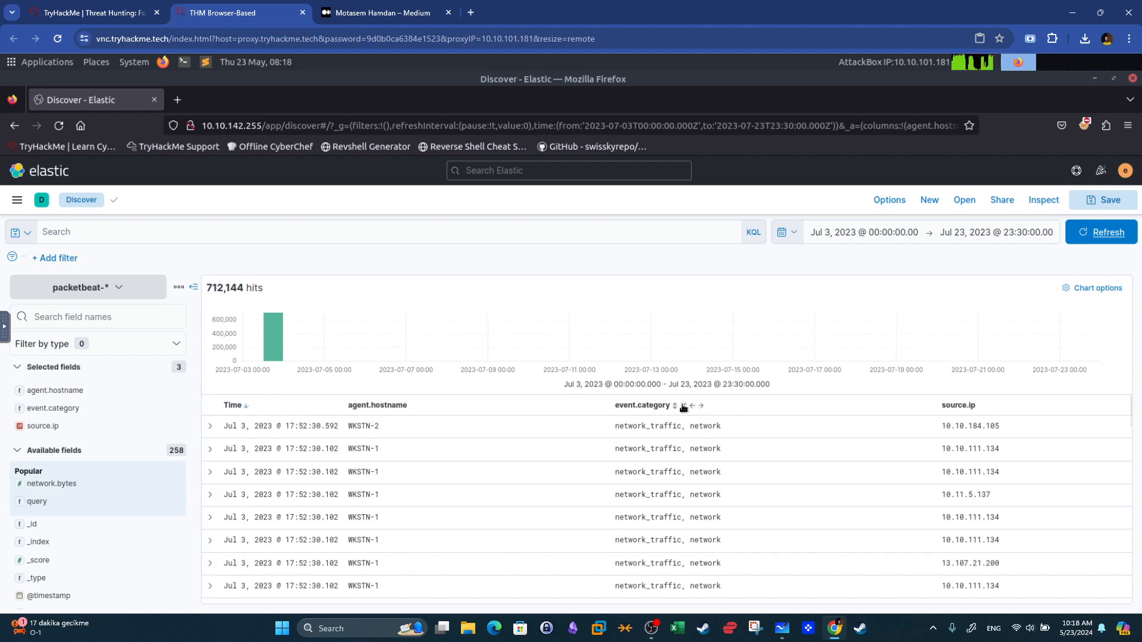
Remove the event.category column and query for host.name: web01.
{"action": "left_click", "coordinate": [683, 406]}
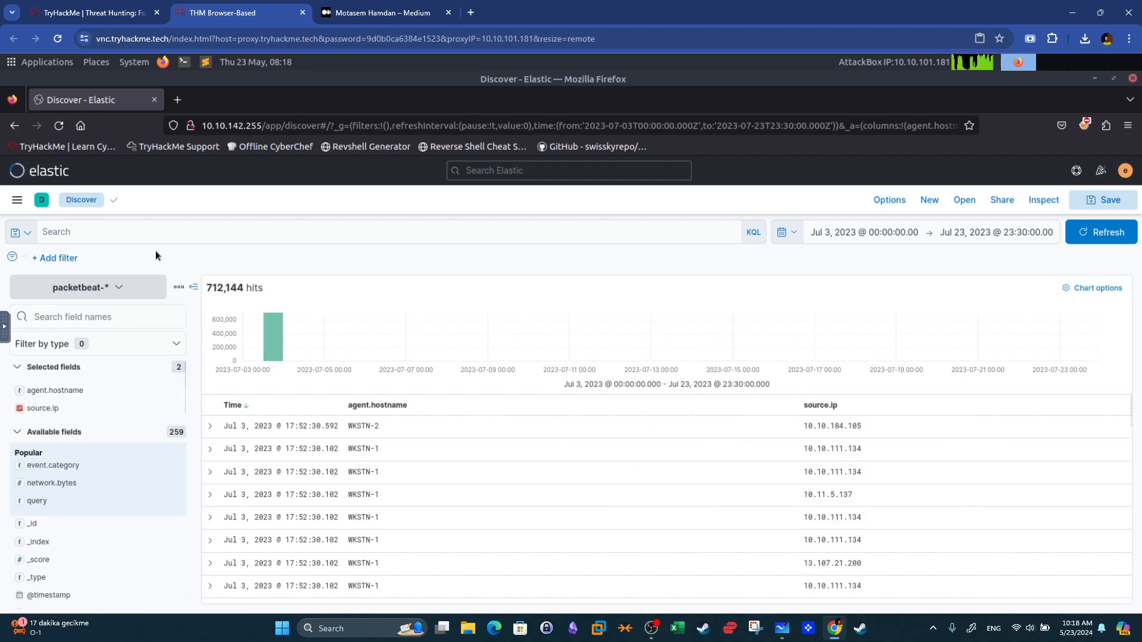
{"action": "left_click", "coordinate": [136, 231]}
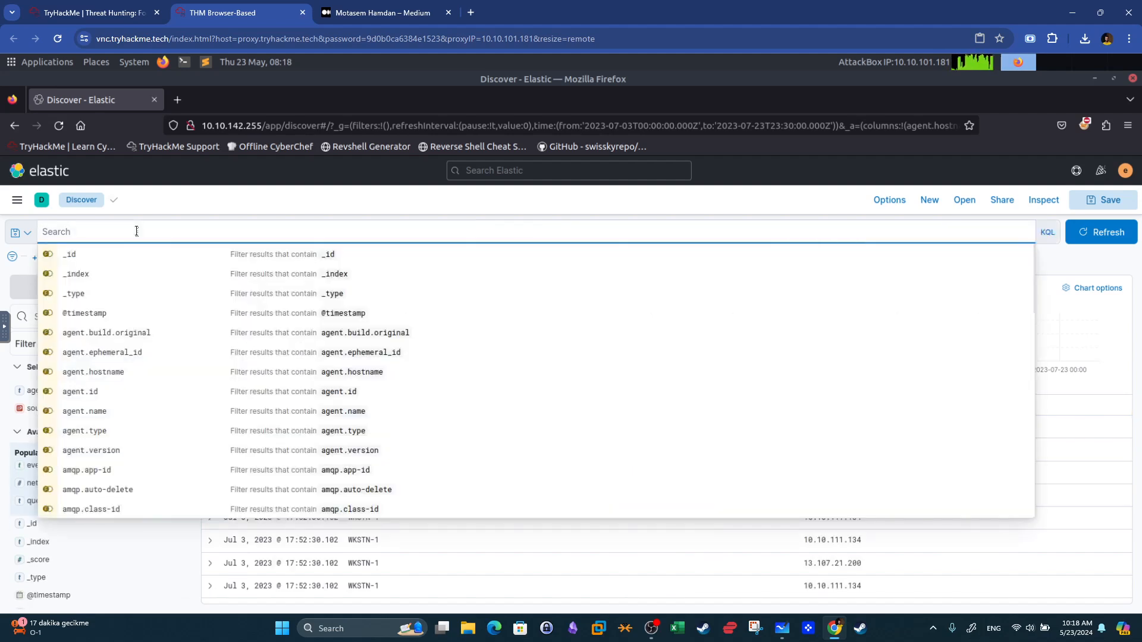
{"action": "type", "text": "host.name: we"}
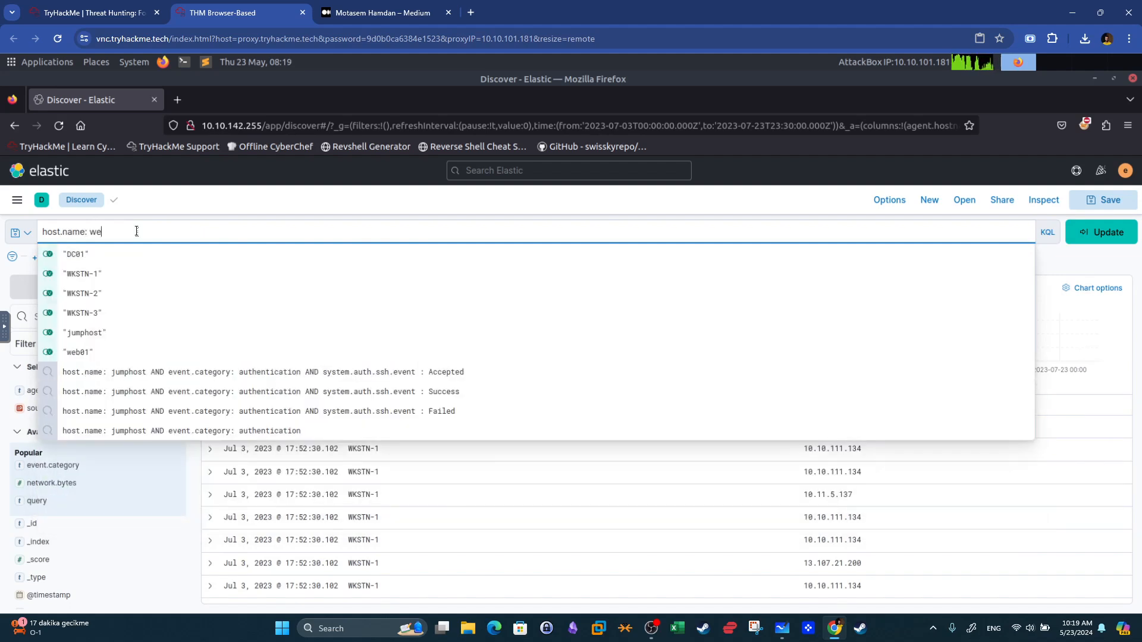
{"action": "type", "text": "b01"}
{"action": "key", "text": "Return"}
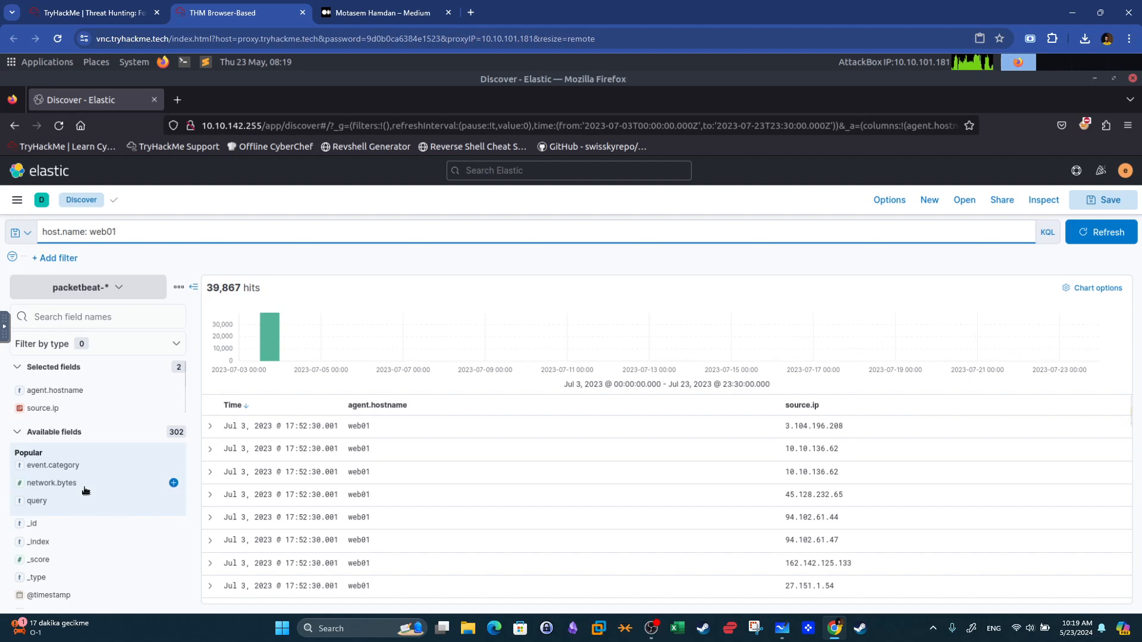
Search the field list for network and inspect the top values of network.protocol.
{"action": "scroll", "coordinate": [86, 490], "scroll_direction": "down", "scroll_amount": 10}
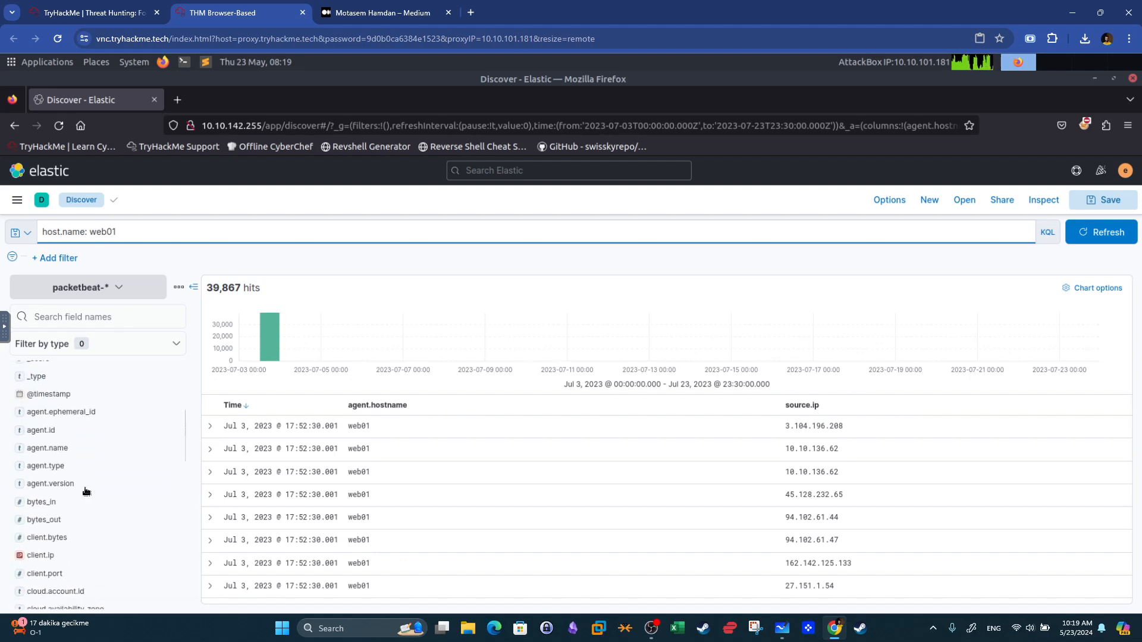
{"action": "left_click", "coordinate": [92, 313]}
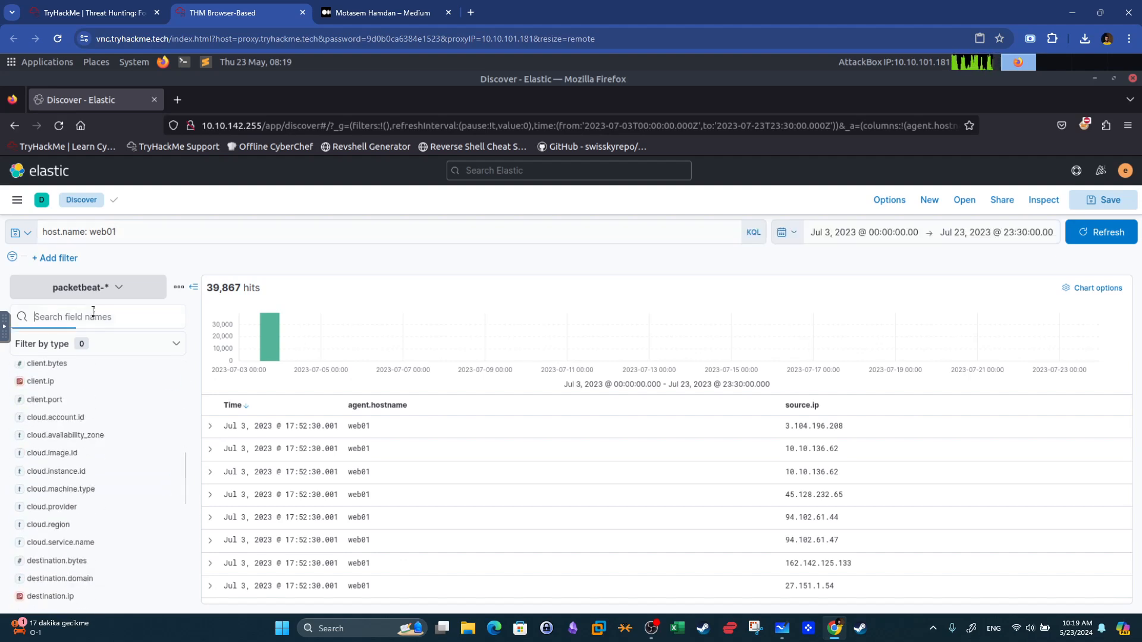
{"action": "type", "text": "network"}
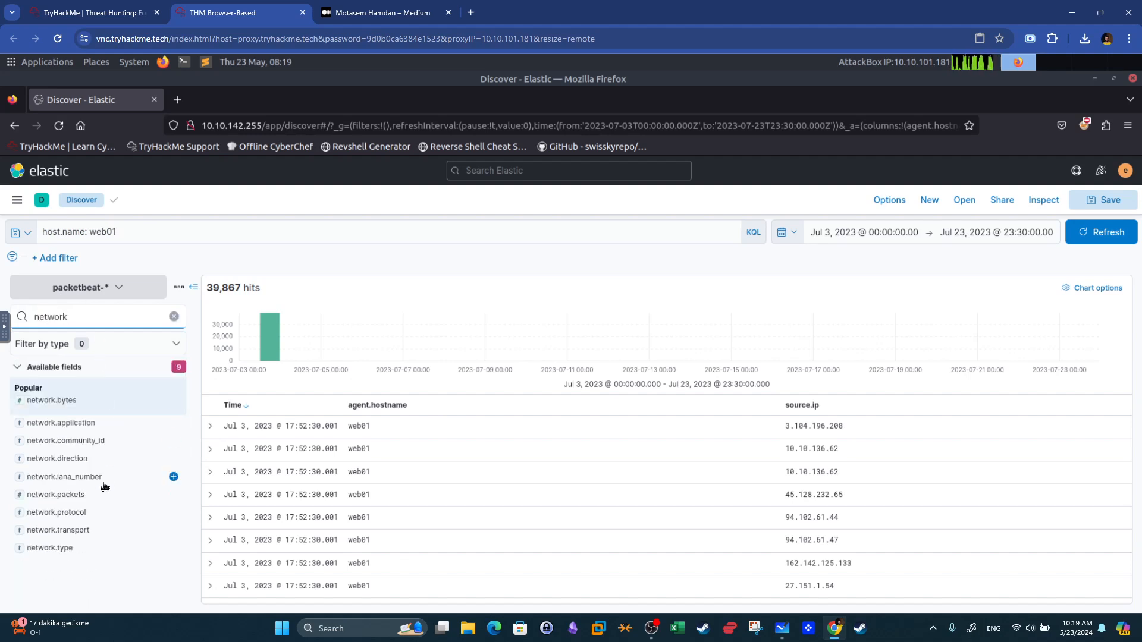
{"action": "left_click", "coordinate": [86, 515]}
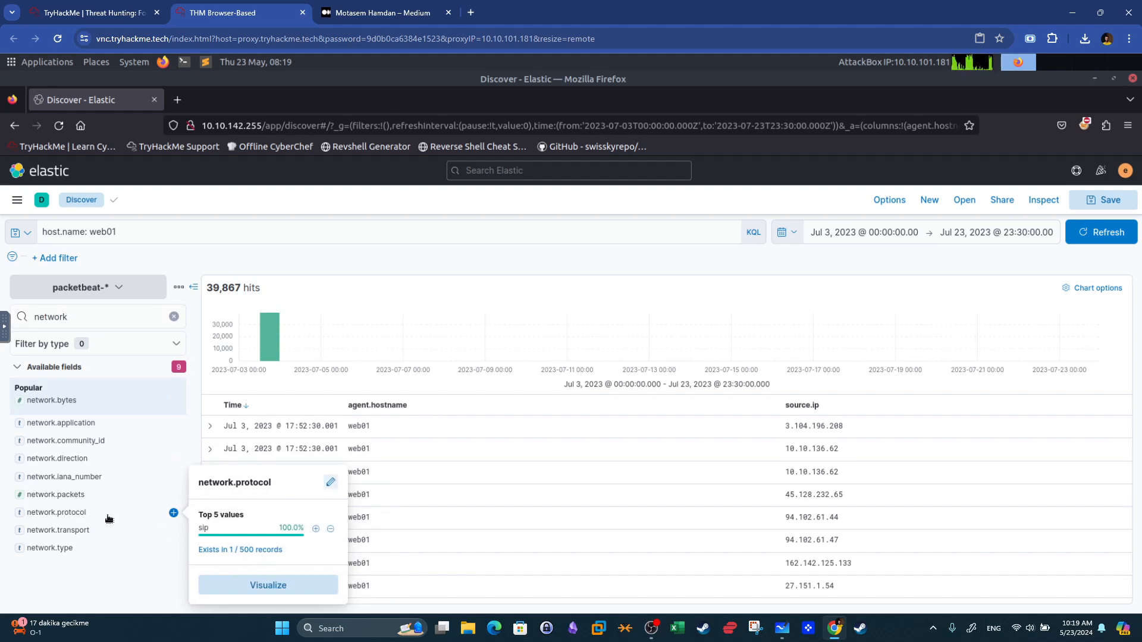
{"action": "left_click", "coordinate": [108, 519]}
Extend the web01 query with a filter for network.protocol : http followed by AND.
{"action": "left_click", "coordinate": [171, 231]}
{"action": "type", "text": "AND network."}
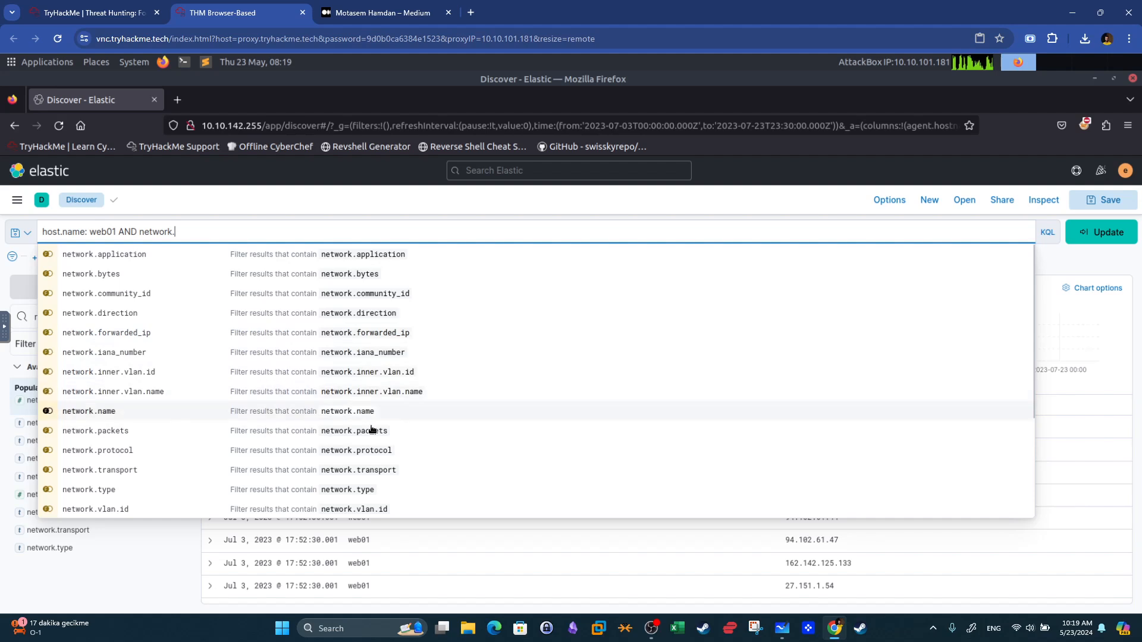
{"action": "left_click", "coordinate": [379, 452]}
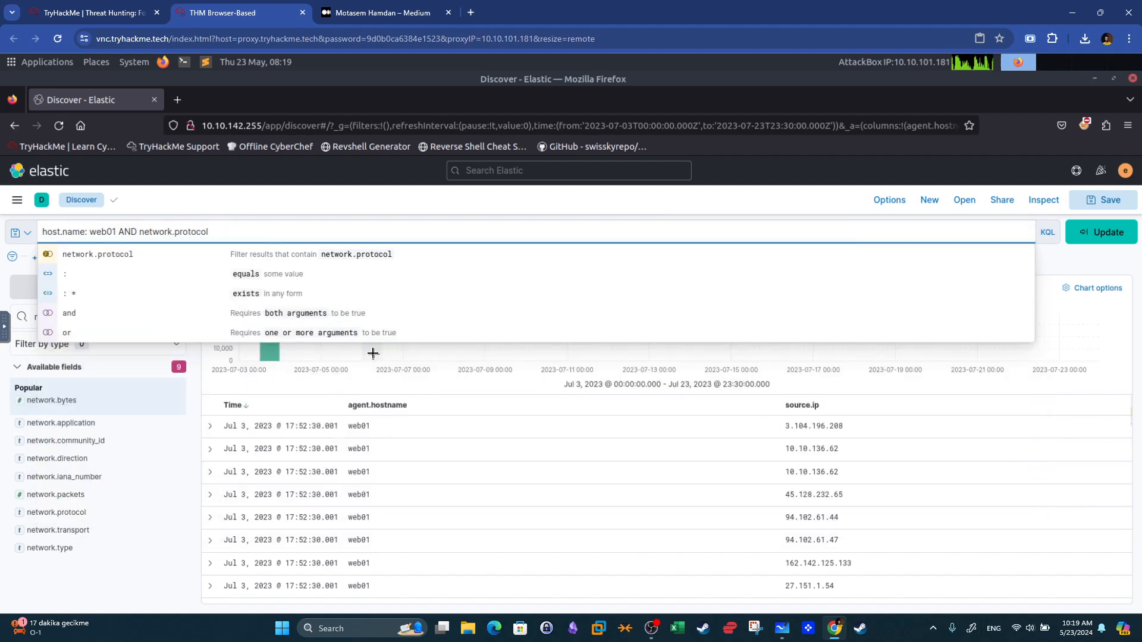
{"action": "type", "text": ": h"}
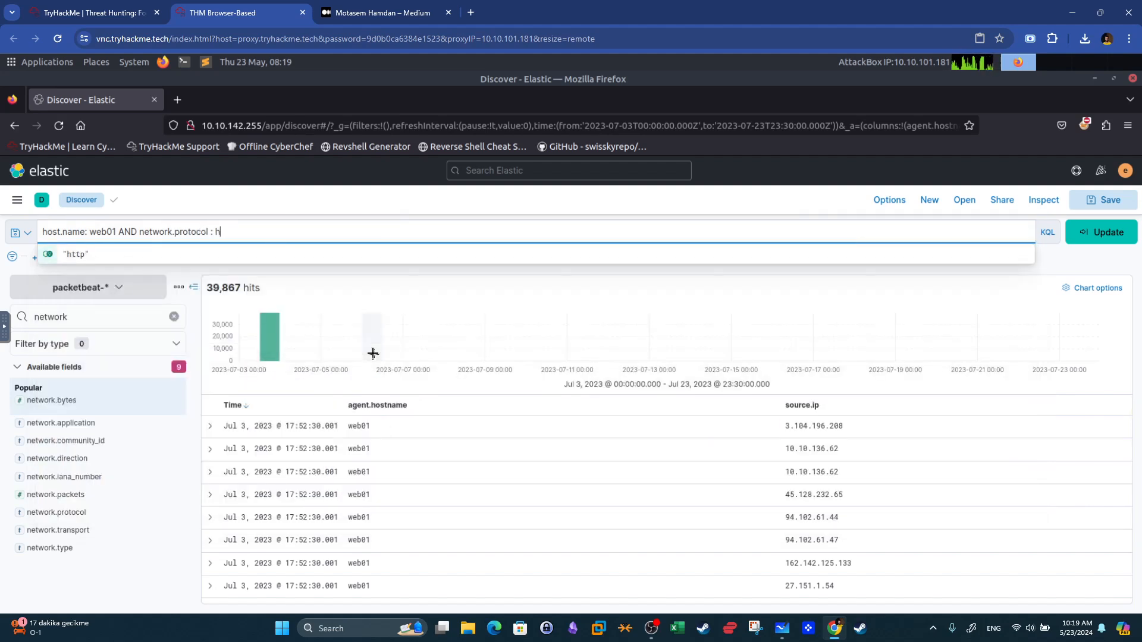
{"action": "type", "text": "ttp AND"}
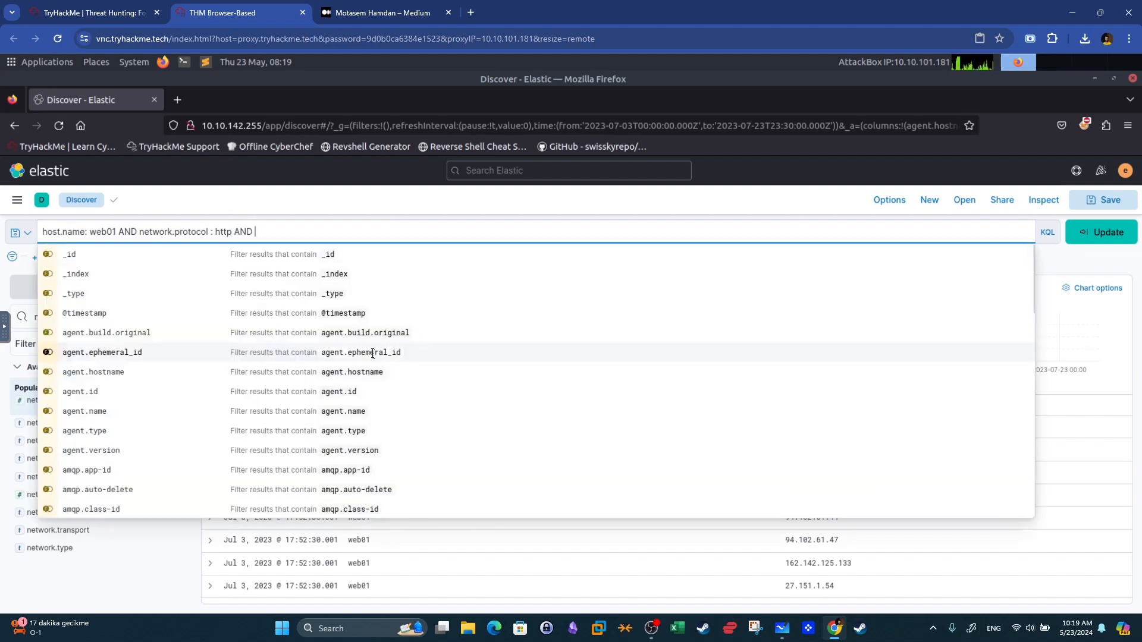
{"action": "left_click", "coordinate": [1057, 272]}
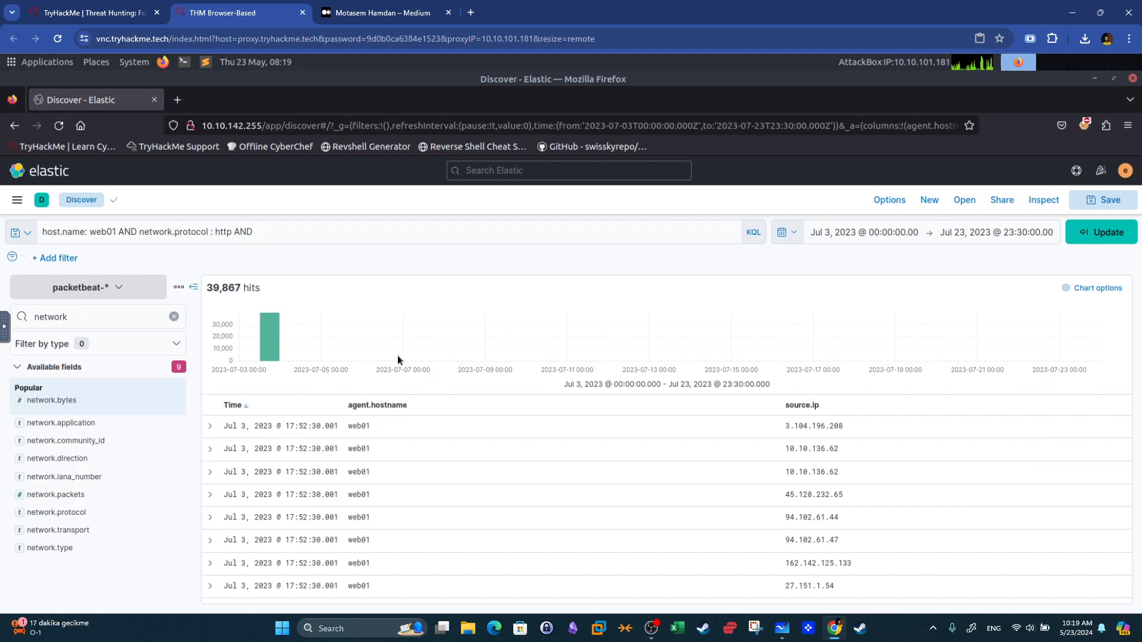
Search the field list for port and inspect the top values of destination.port.
{"action": "left_click", "coordinate": [78, 312]}
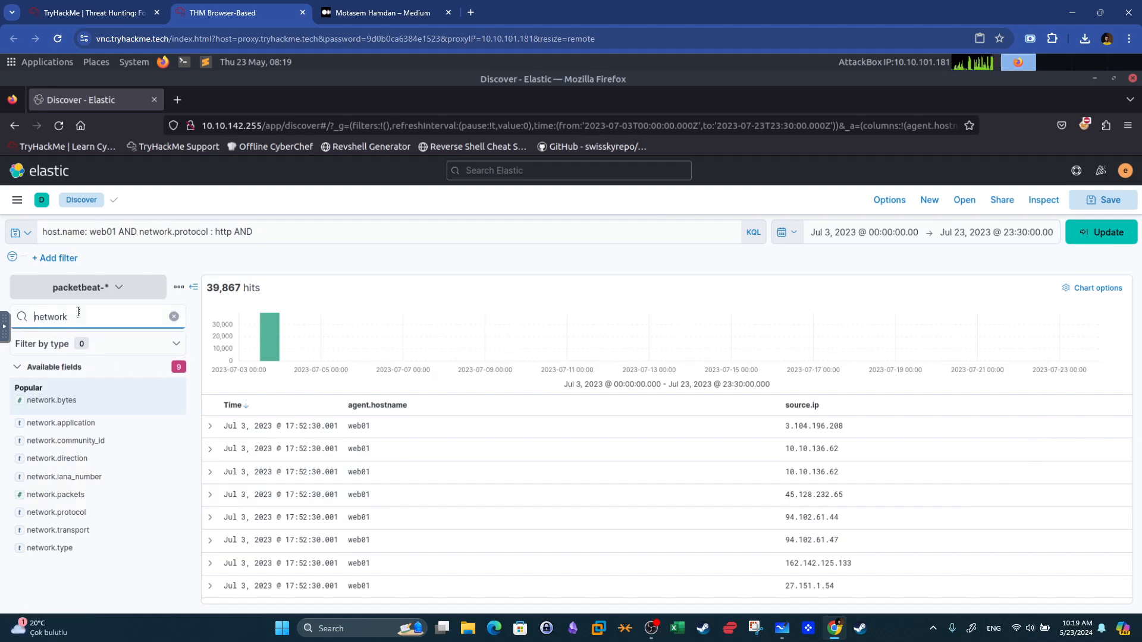
{"action": "double_click", "coordinate": [78, 311]}
{"action": "type", "text": "port"}
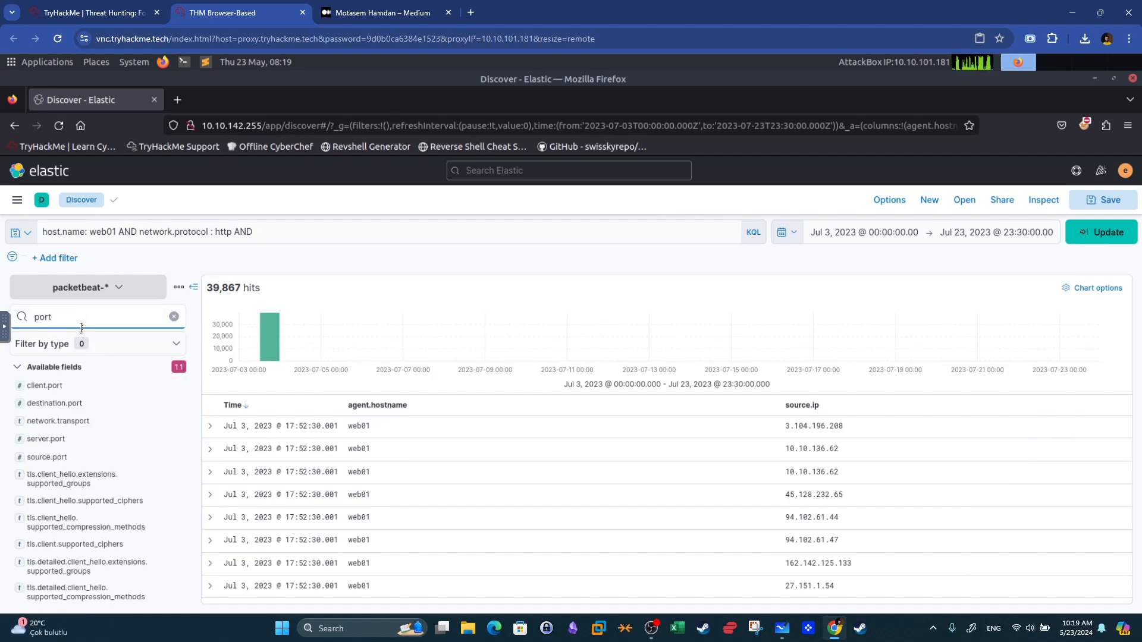
{"action": "left_click", "coordinate": [73, 404]}
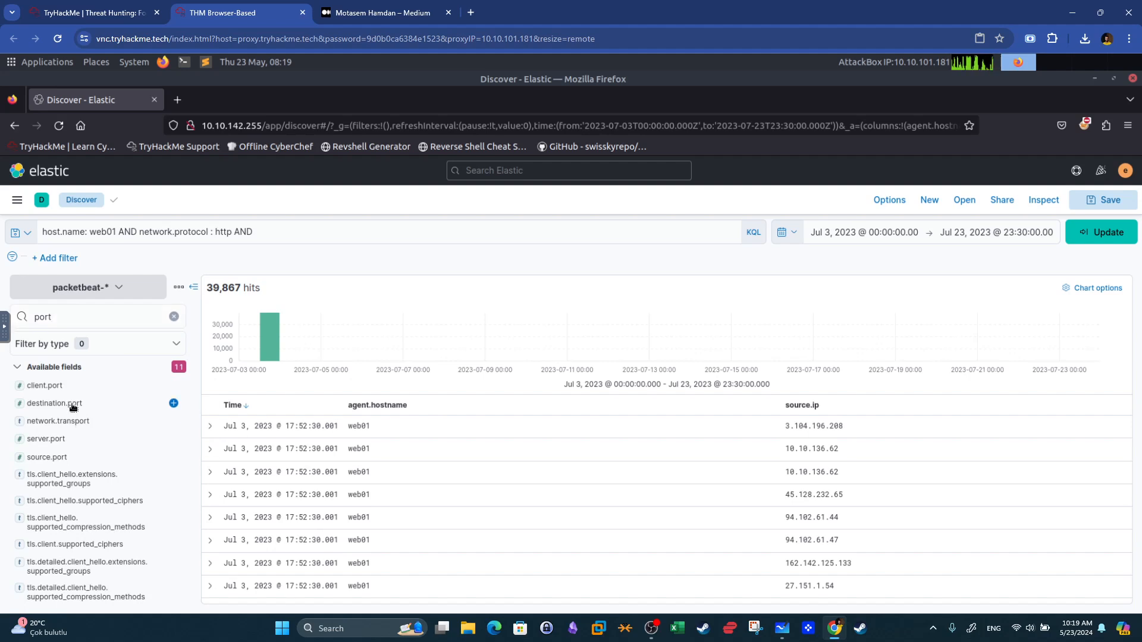
Complete the query with destination.port: 80 and run the search.
{"action": "left_click", "coordinate": [301, 227]}
{"action": "type", "text": "destinati"}
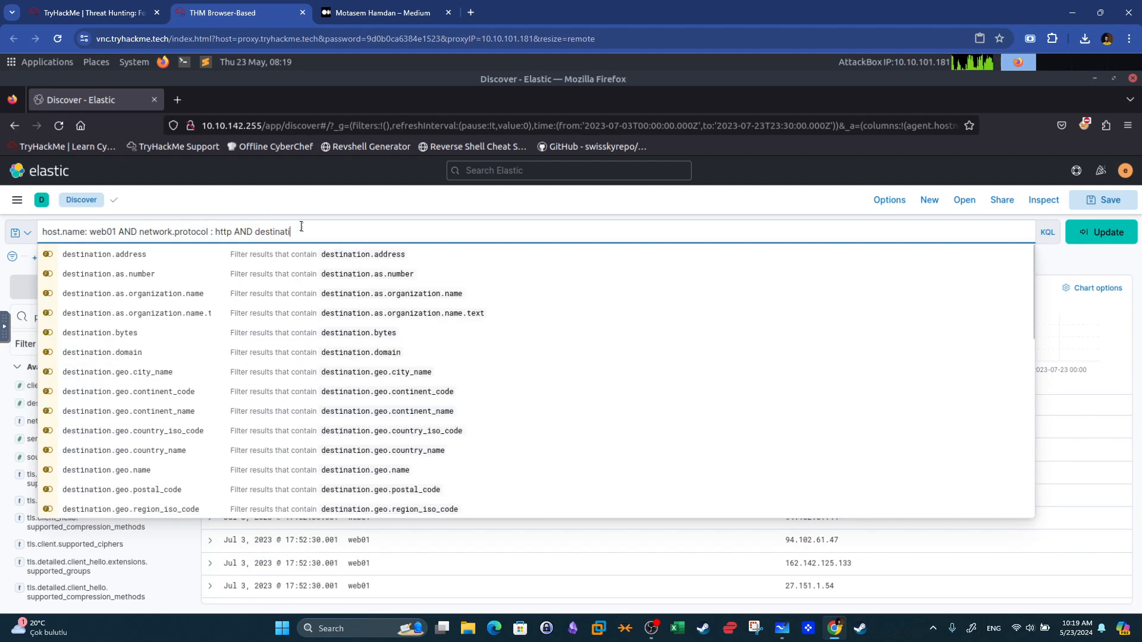
{"action": "type", "text": "on.port: 80"}
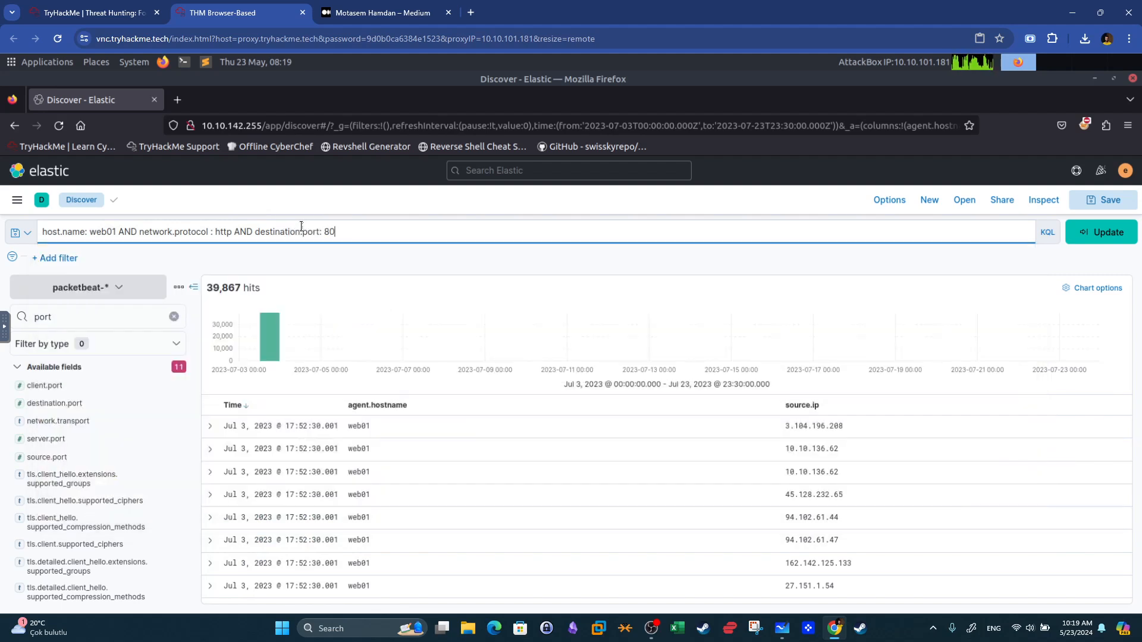
{"action": "key", "text": "Return"}
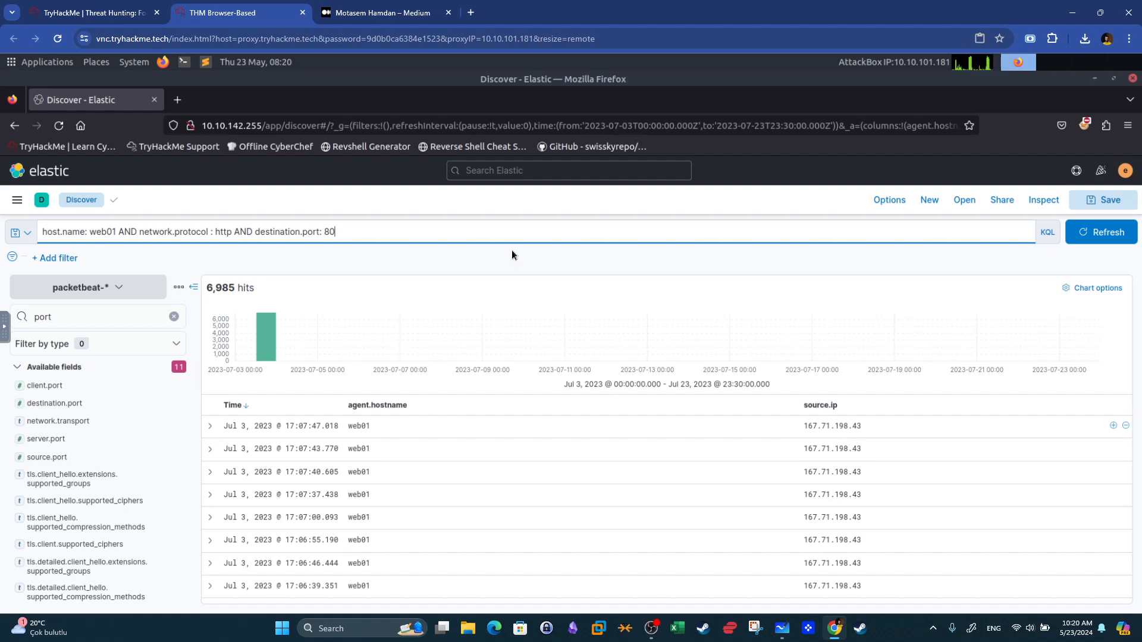
Add source.ip: 167.71.198.43 to the query and run the search.
{"action": "type", "text": "AND"}
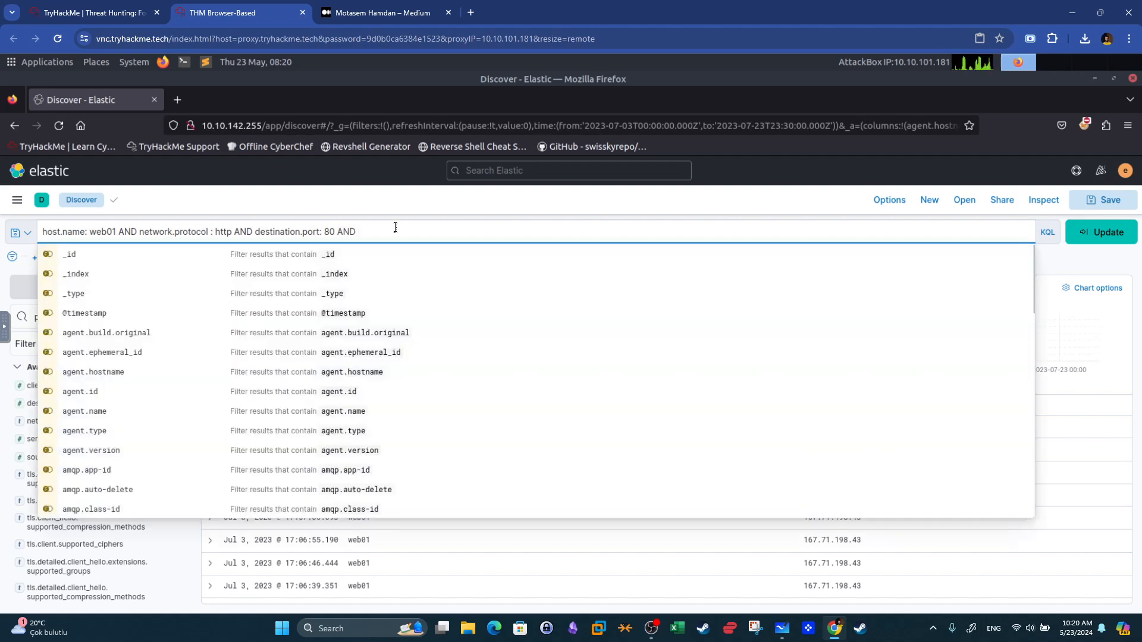
{"action": "type", "text": " source.ip"}
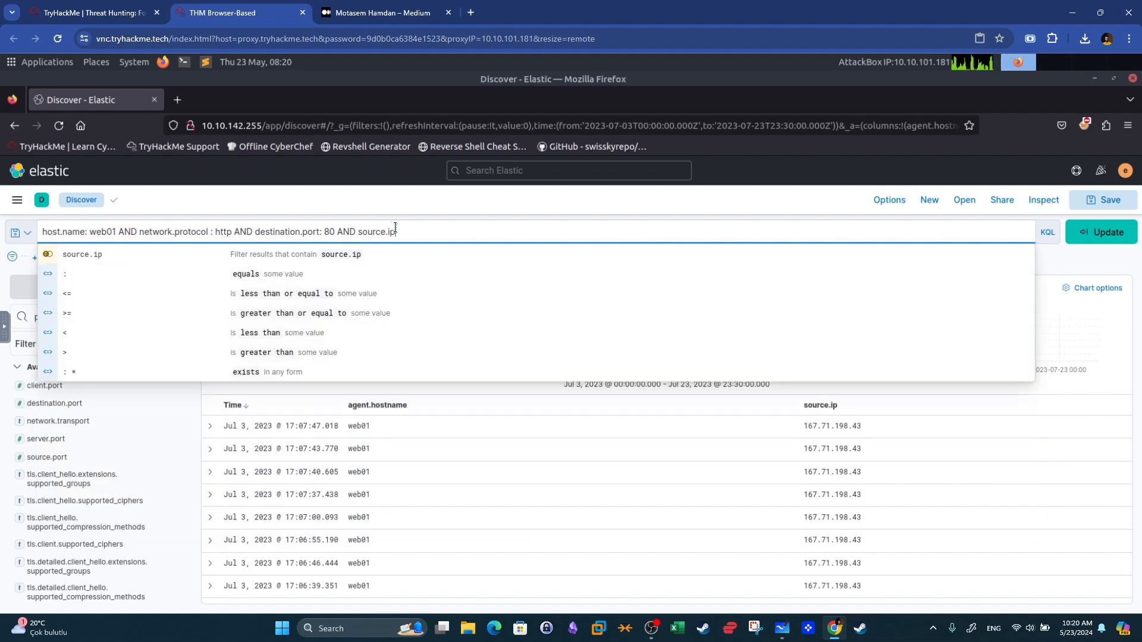
{"action": "type", "text": ": 167"}
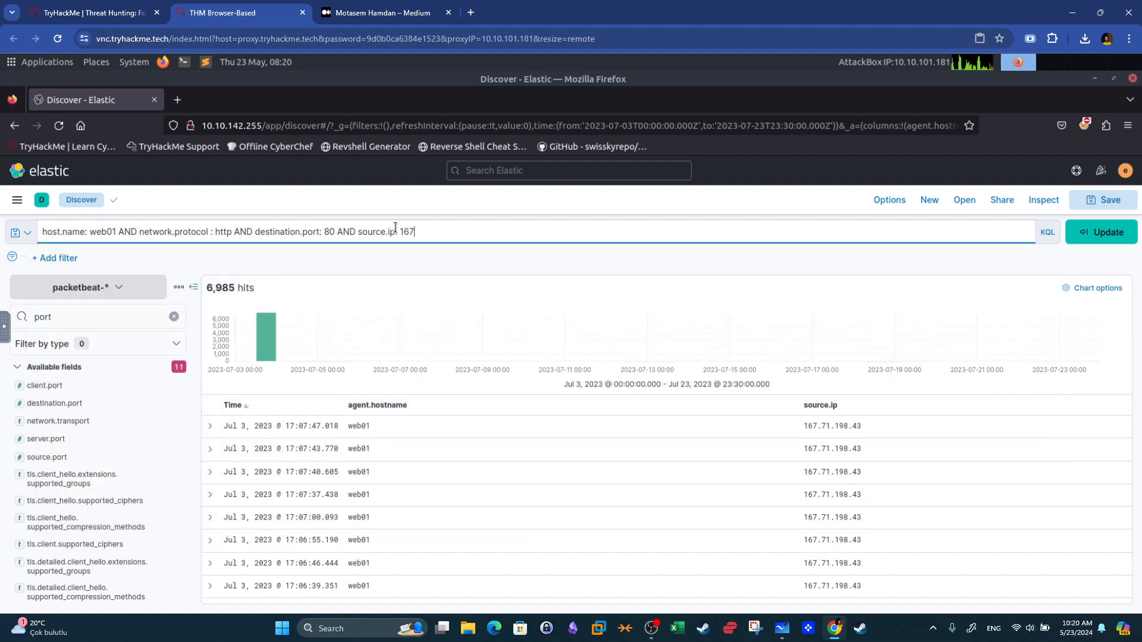
{"action": "type", "text": ".71.198.43"}
{"action": "key", "text": "Return"}
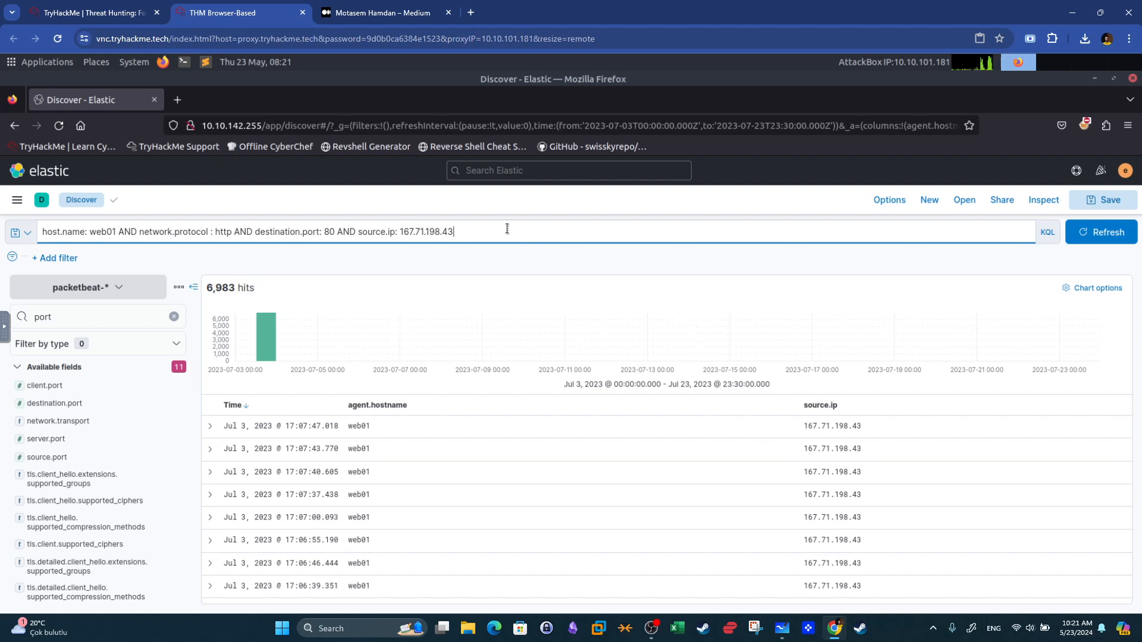
Extend the query with AND http.response.status_code : 404 and run the search.
{"action": "type", "text": "and"}
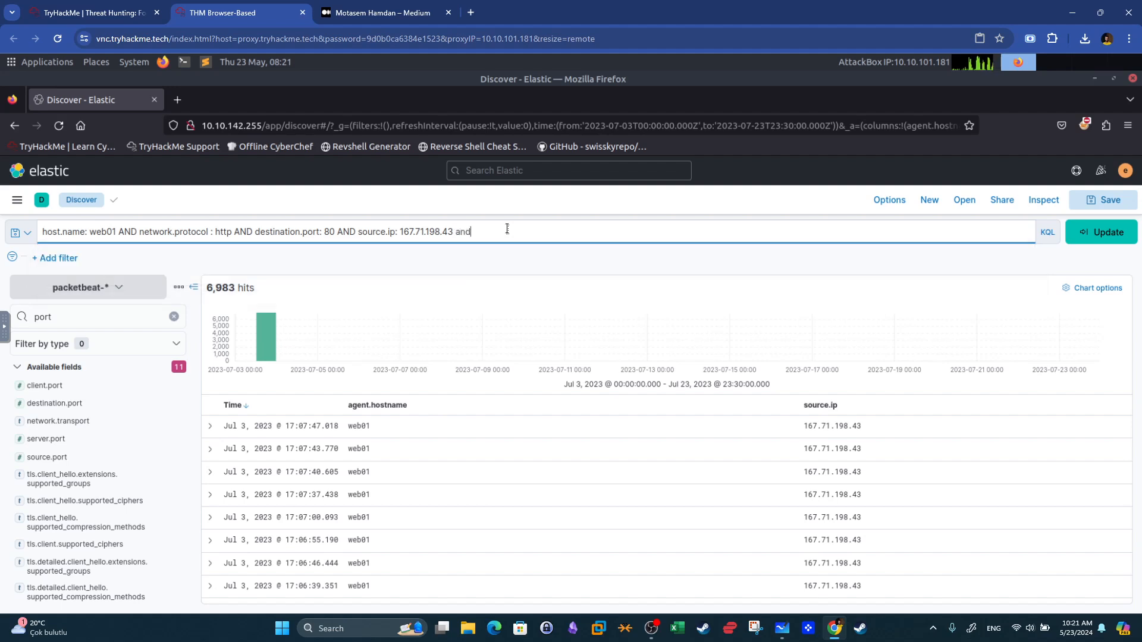
{"action": "key", "text": "BackSpace"}
{"action": "key", "text": "BackSpace"}
{"action": "key", "text": "BackSpace"}
{"action": "key", "text": "BackSpace"}
{"action": "type", "text": "an"}
{"action": "key", "text": "BackSpace"}
{"action": "key", "text": "BackSpace"}
{"action": "type", "text": "AND ht"}
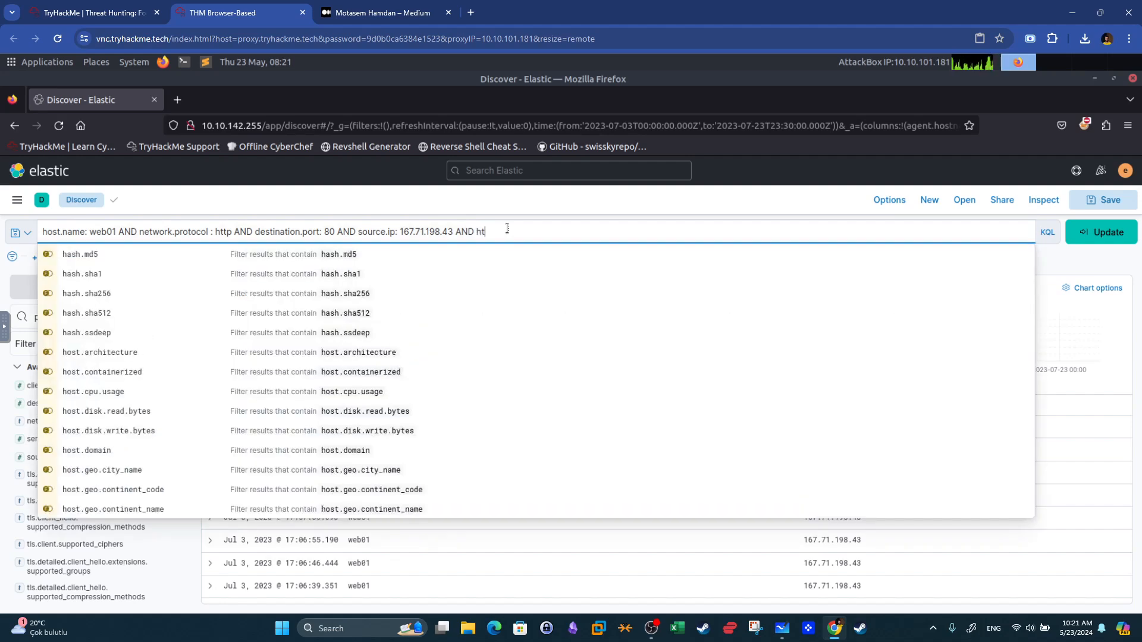
{"action": "type", "text": "tp.re"}
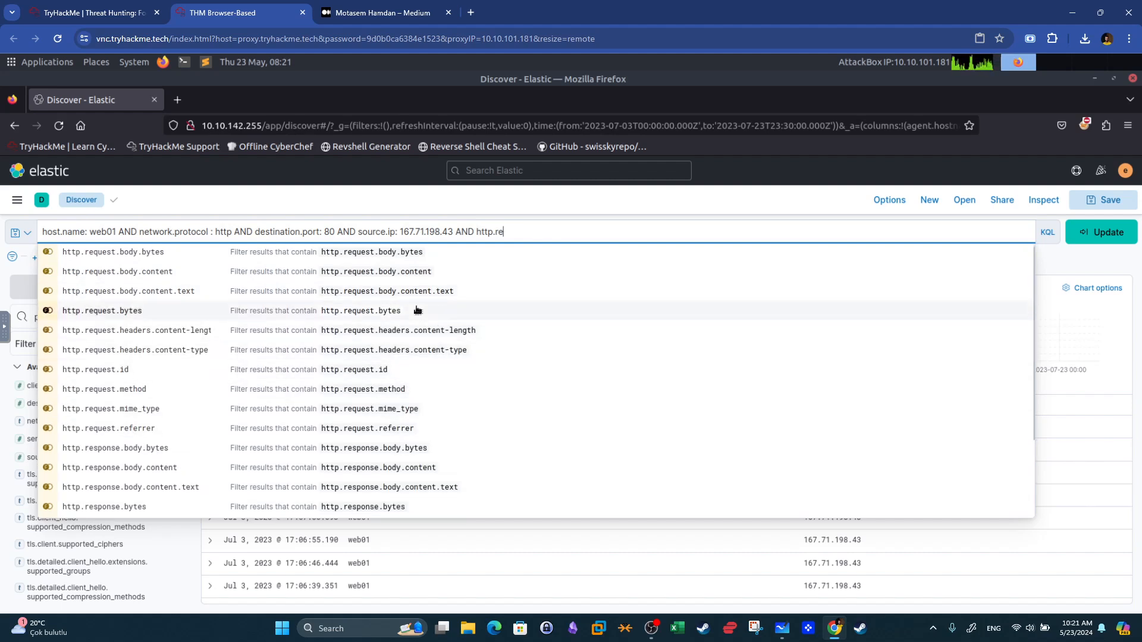
{"action": "scroll", "coordinate": [418, 310], "scroll_direction": "down", "scroll_amount": 3}
{"action": "left_click", "coordinate": [431, 491]}
{"action": "type", "text": ": 4040"}
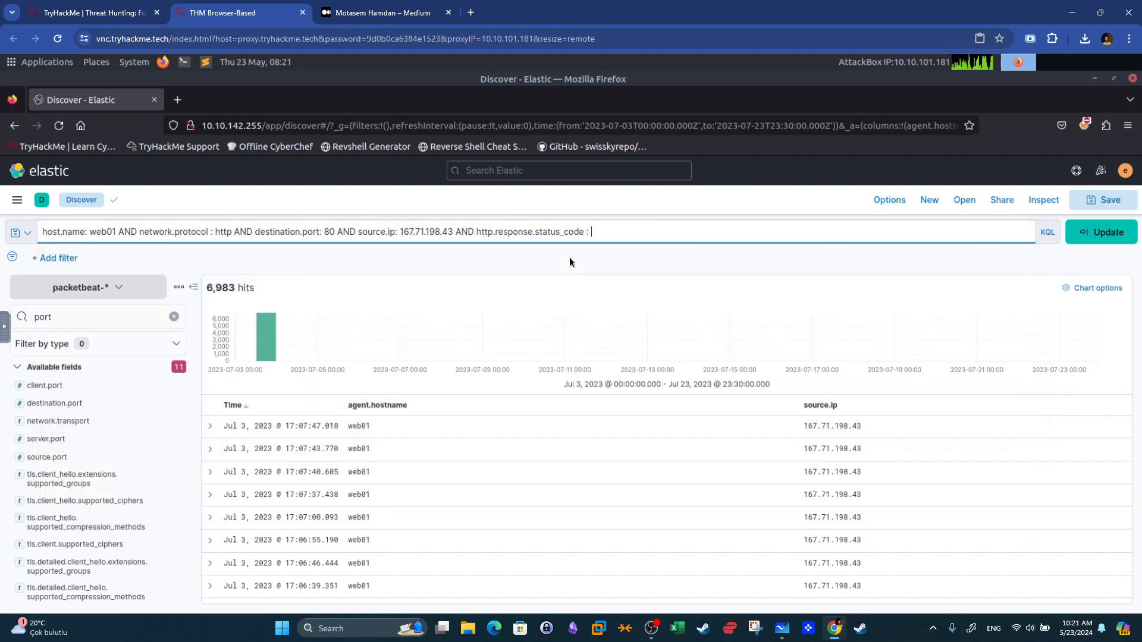
{"action": "key", "text": "Return"}
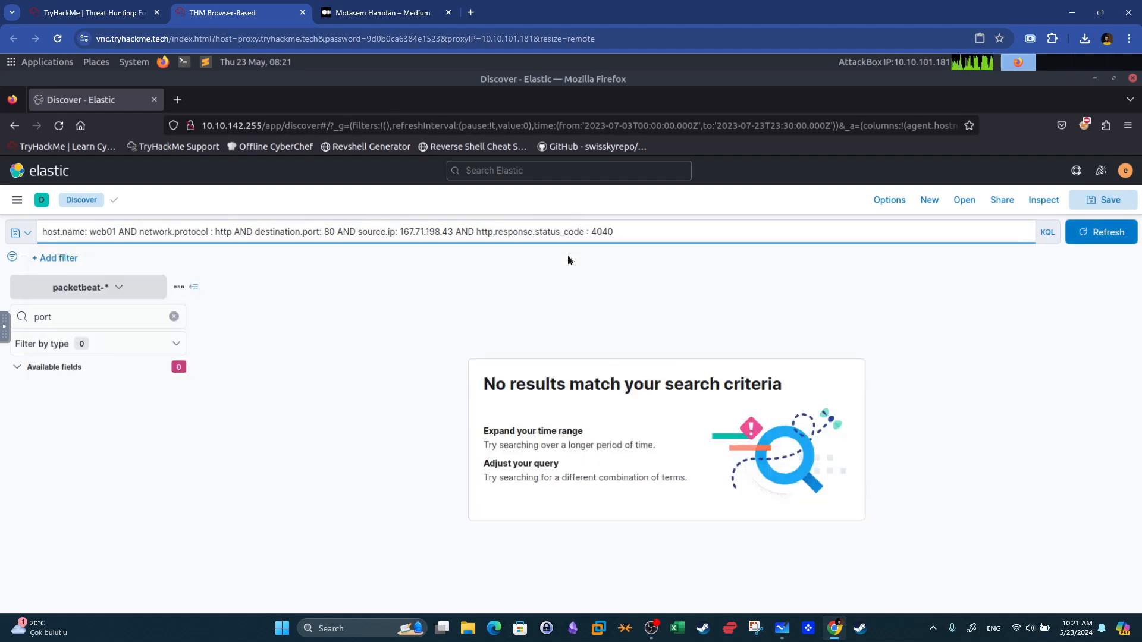
{"action": "left_click", "coordinate": [613, 235]}
{"action": "key", "text": "BackSpace"}
{"action": "key", "text": "Return"}
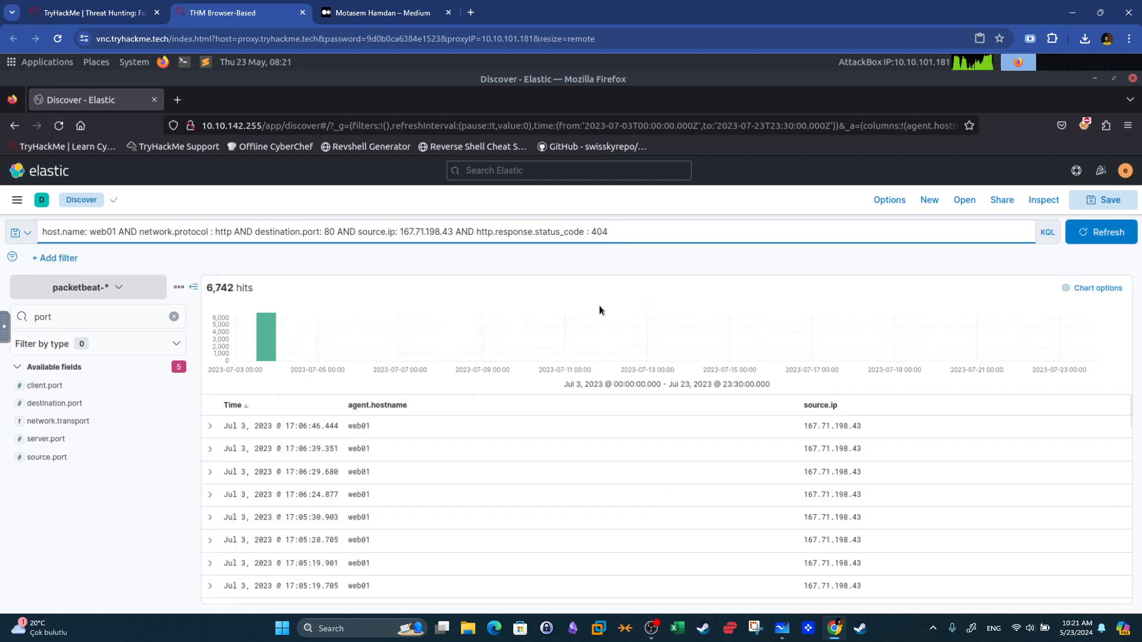
Search the field list for url and add url.full and url.path as table columns.
{"action": "left_click_drag", "start_coordinate": [96, 320], "coordinate": [29, 318]}
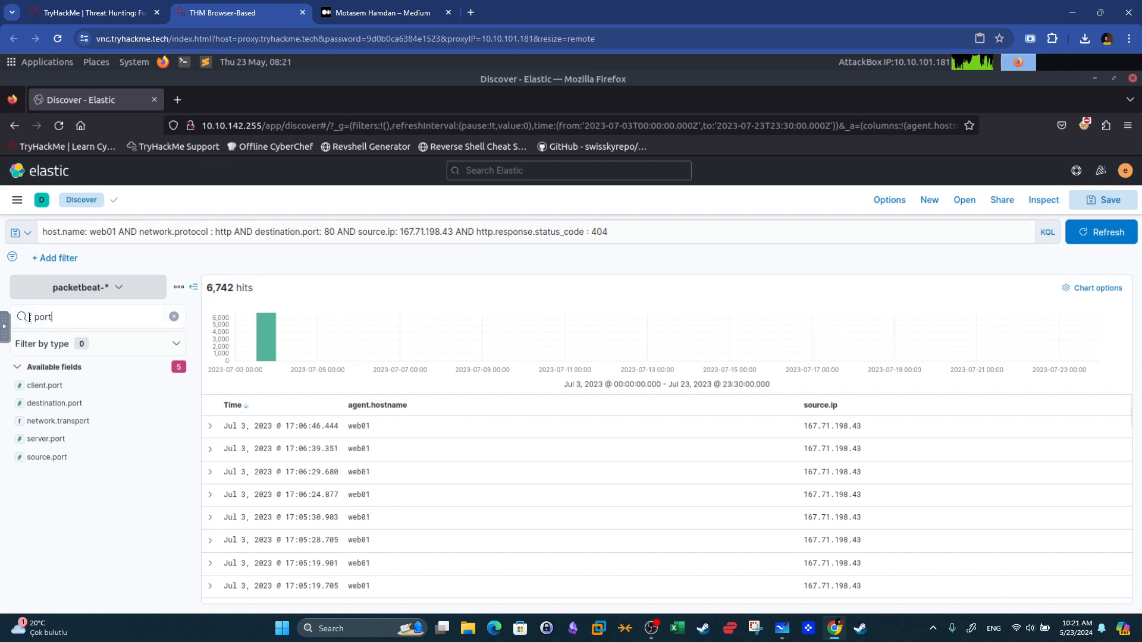
{"action": "key", "text": "BackSpace"}
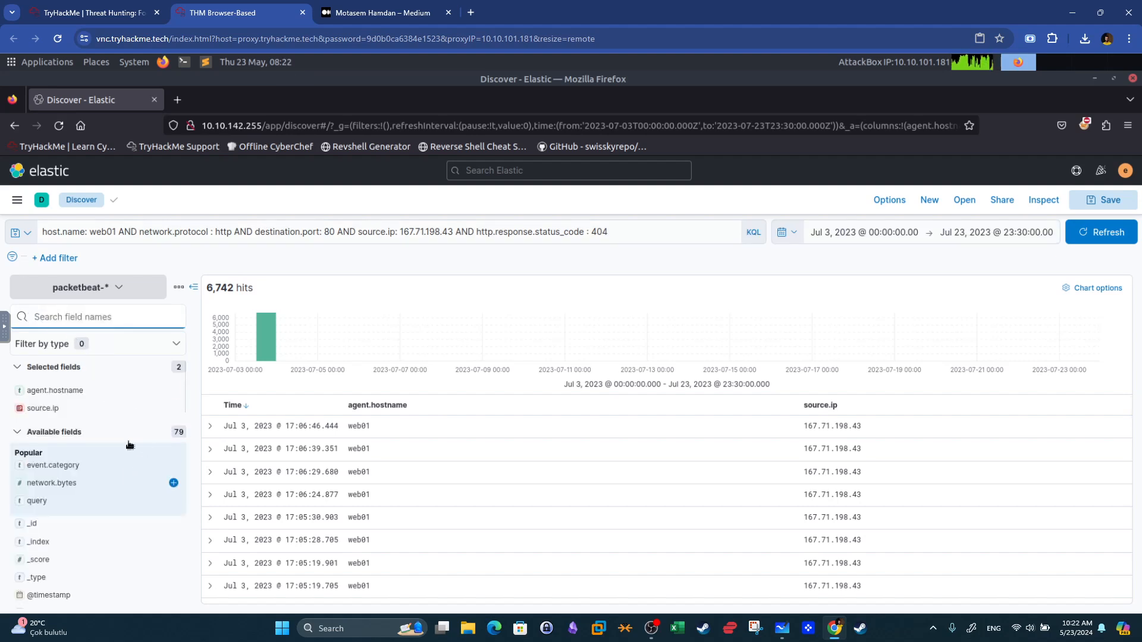
{"action": "type", "text": "url"}
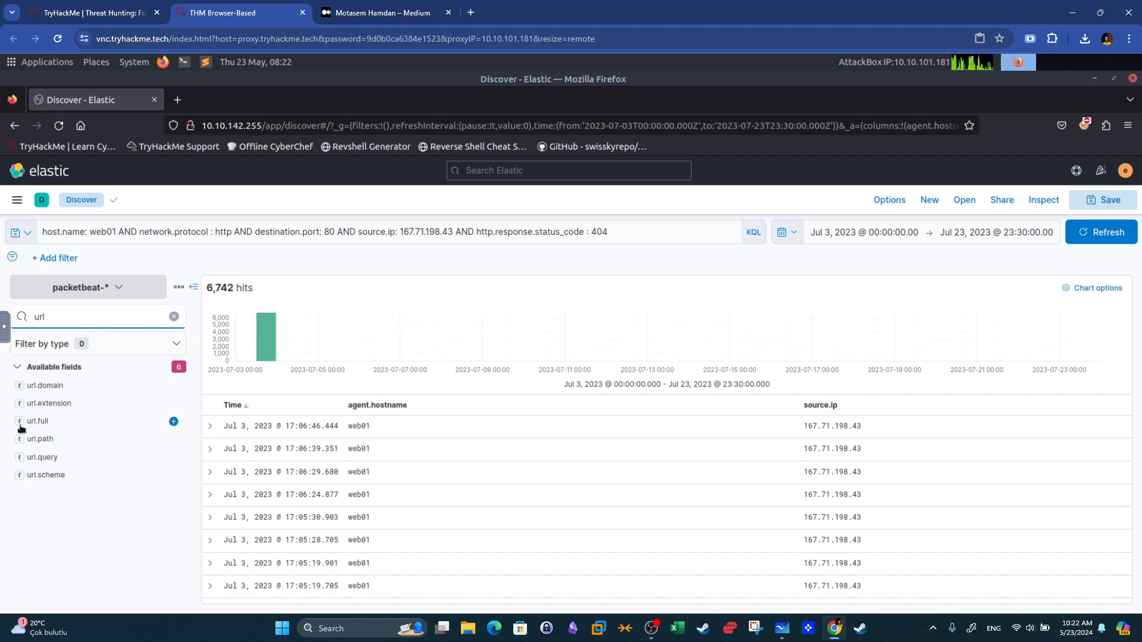
{"action": "left_click", "coordinate": [173, 422]}
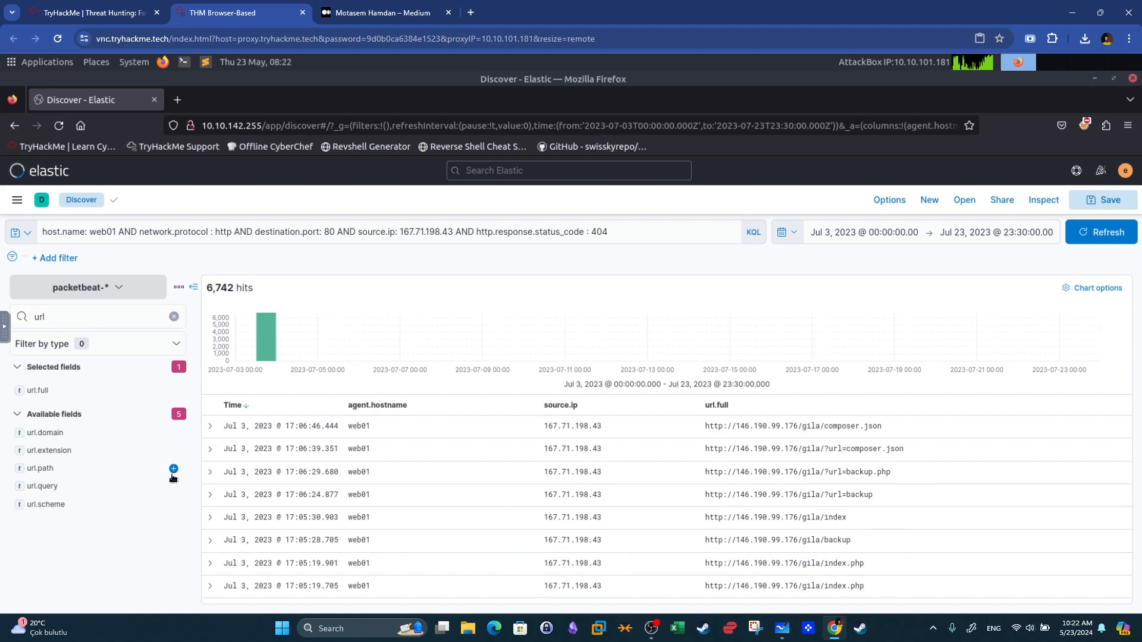
{"action": "left_click", "coordinate": [174, 468]}
Search the field list for method and add http.request.method as a column.
{"action": "left_click", "coordinate": [72, 320]}
{"action": "key", "text": "BackSpace"}
{"action": "key", "text": "BackSpace"}
{"action": "key", "text": "BackSpace"}
{"action": "type", "text": "method"}
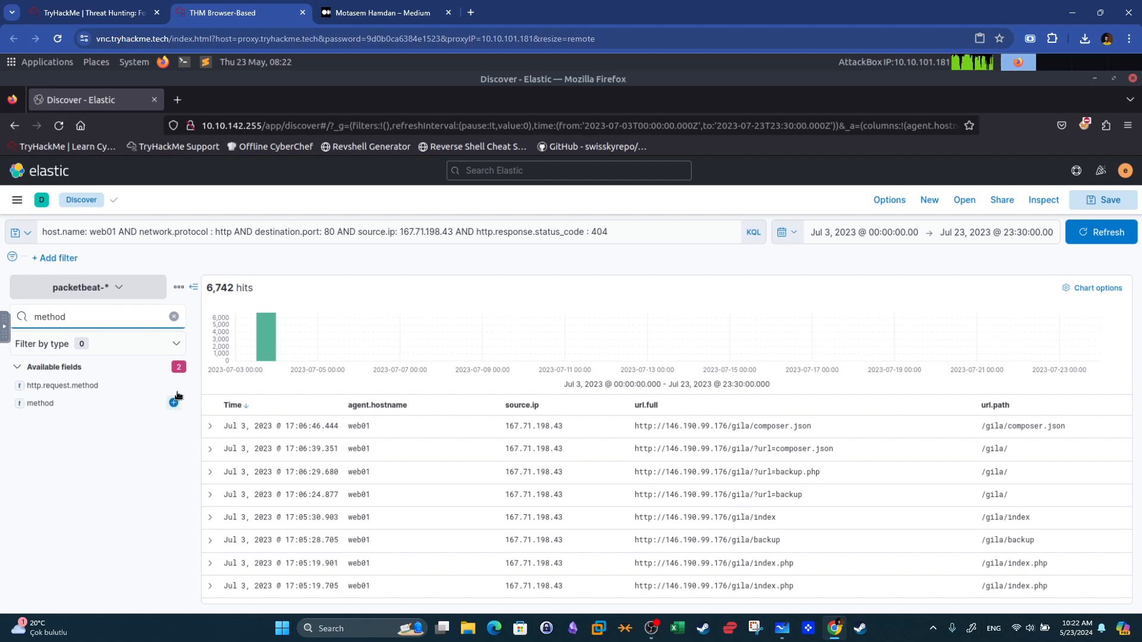
{"action": "left_click", "coordinate": [174, 385]}
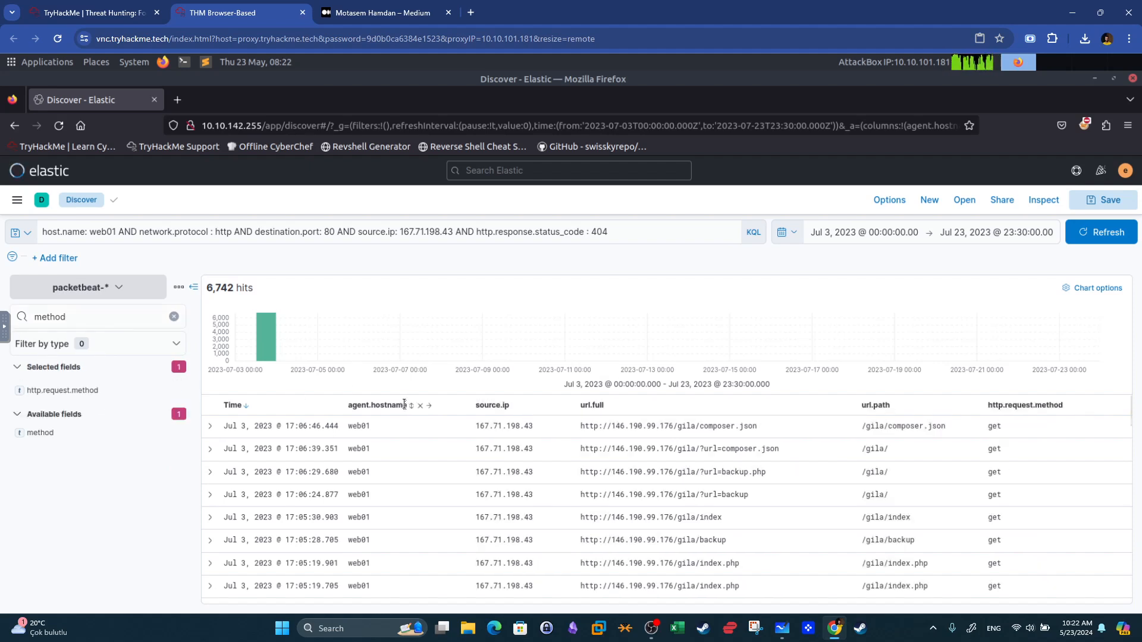
Search the field list for user and add user_agent.original as a column, then clear the field search.
{"action": "left_click", "coordinate": [112, 316]}
{"action": "key", "text": "BackSpace"}
{"action": "key", "text": "BackSpace"}
{"action": "key", "text": "BackSpace"}
{"action": "key", "text": "BackSpace"}
{"action": "key", "text": "BackSpace"}
{"action": "key", "text": "BackSpace"}
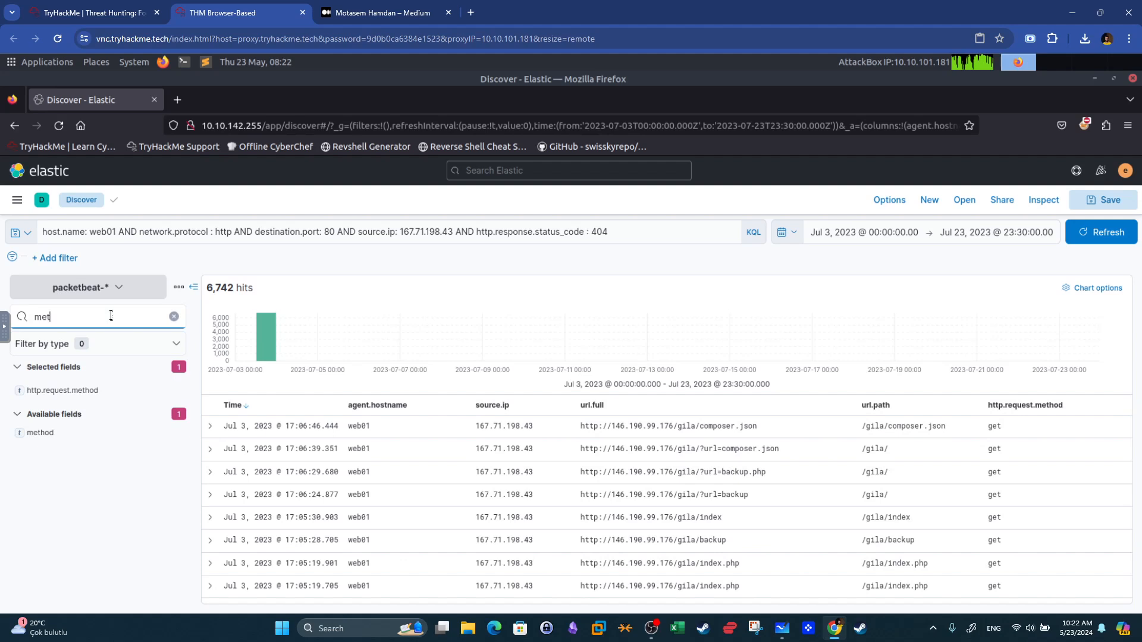
{"action": "type", "text": "user"}
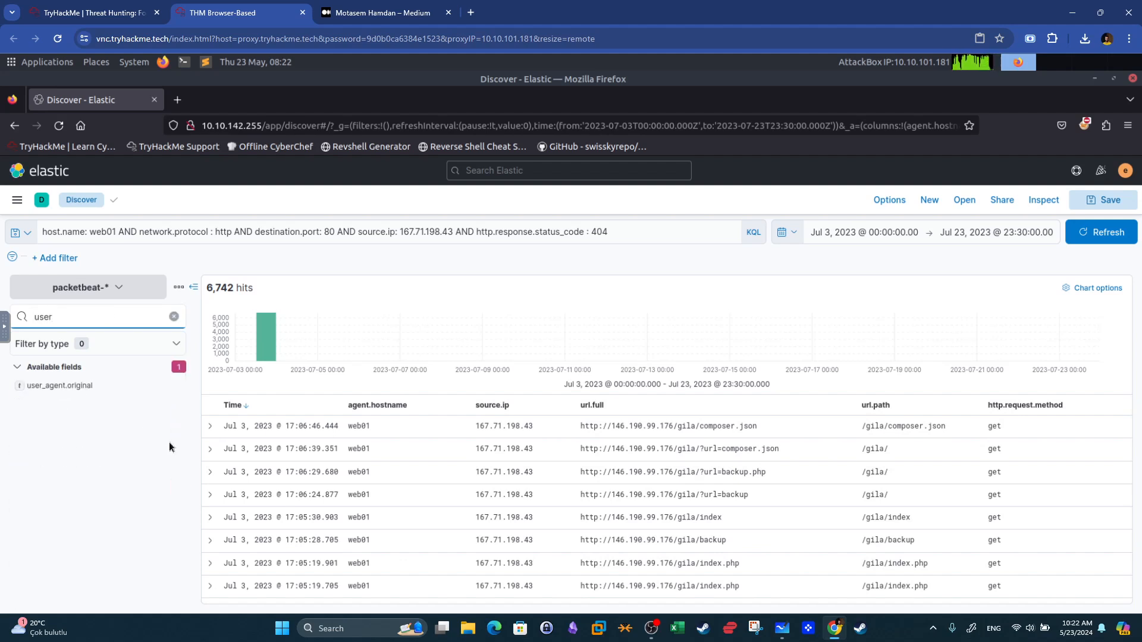
{"action": "left_click", "coordinate": [176, 386]}
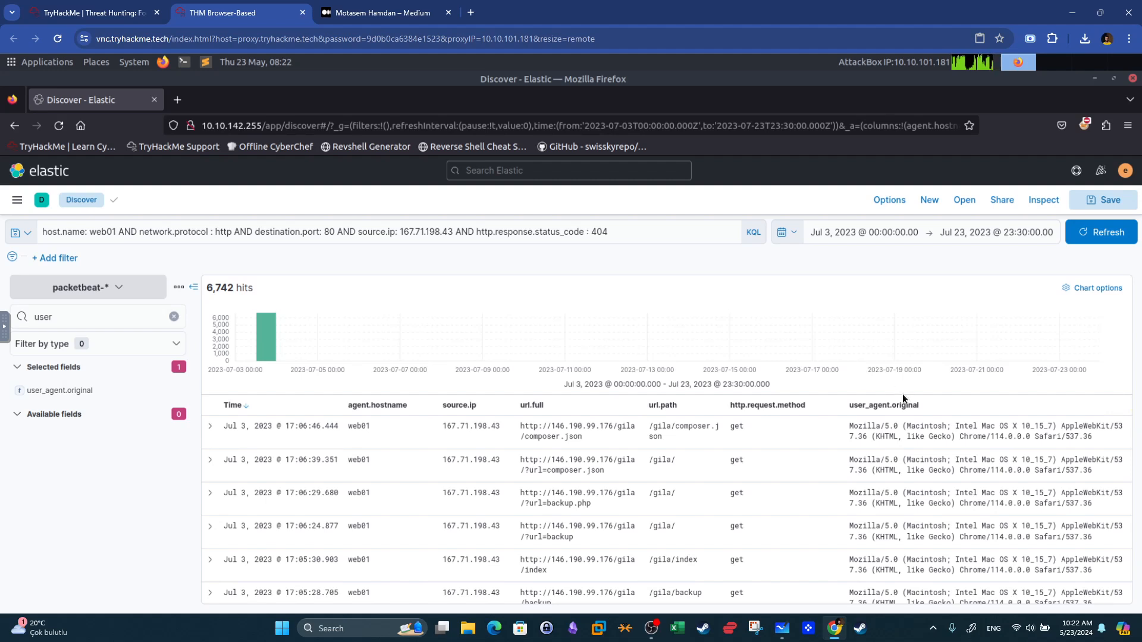
{"action": "left_click", "coordinate": [173, 318]}
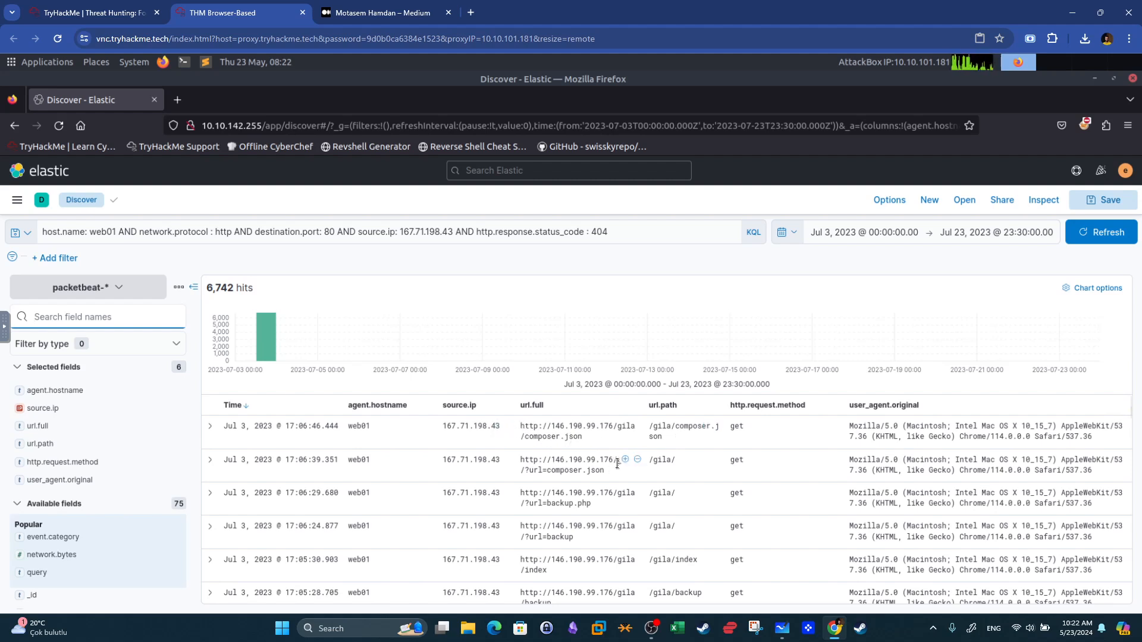
Scroll through the 404 results to examine the requested paths and user agents.
{"action": "scroll", "coordinate": [692, 488], "scroll_direction": "down", "scroll_amount": 3}
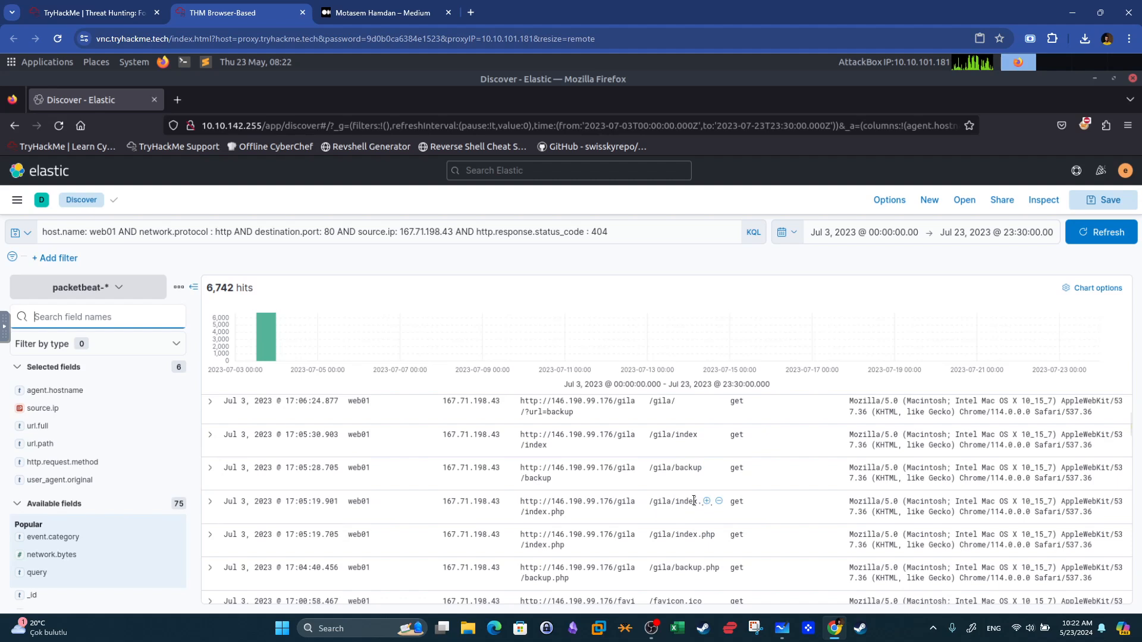
{"action": "scroll", "coordinate": [697, 484], "scroll_direction": "down", "scroll_amount": 4}
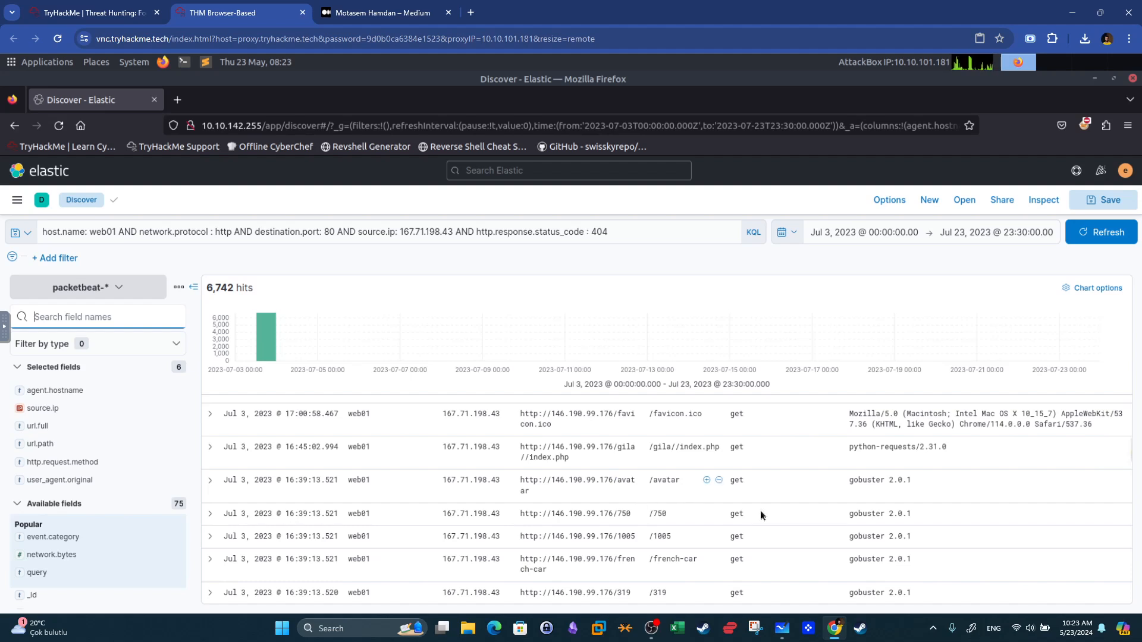
{"action": "scroll", "coordinate": [899, 458], "scroll_direction": "down", "scroll_amount": 2}
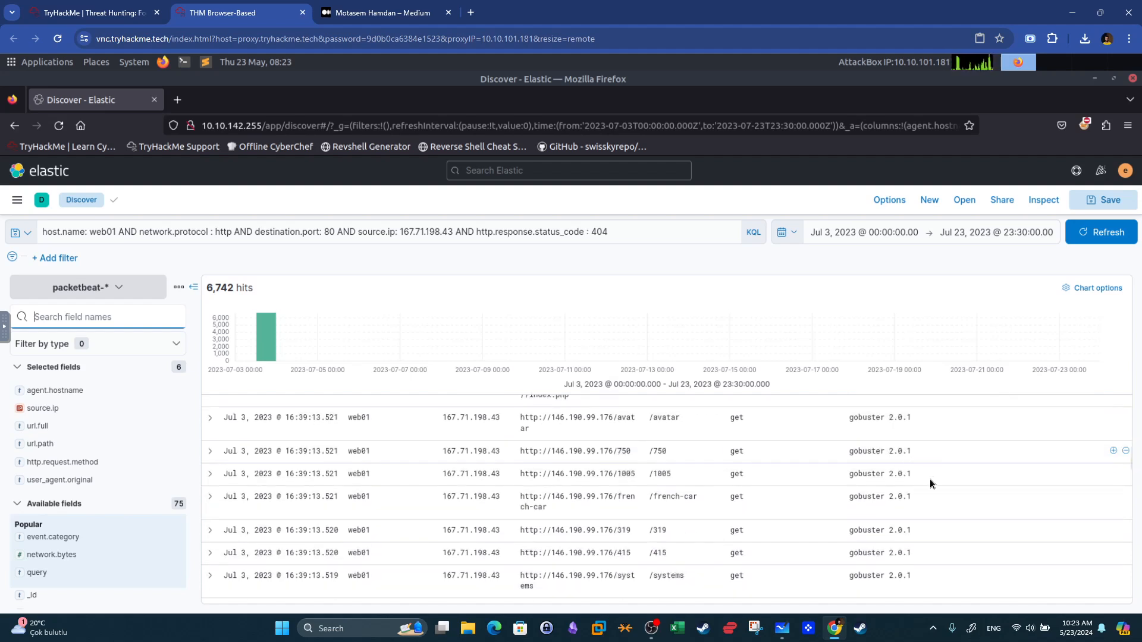
{"action": "left_click_drag", "start_coordinate": [899, 474], "coordinate": [918, 478]}
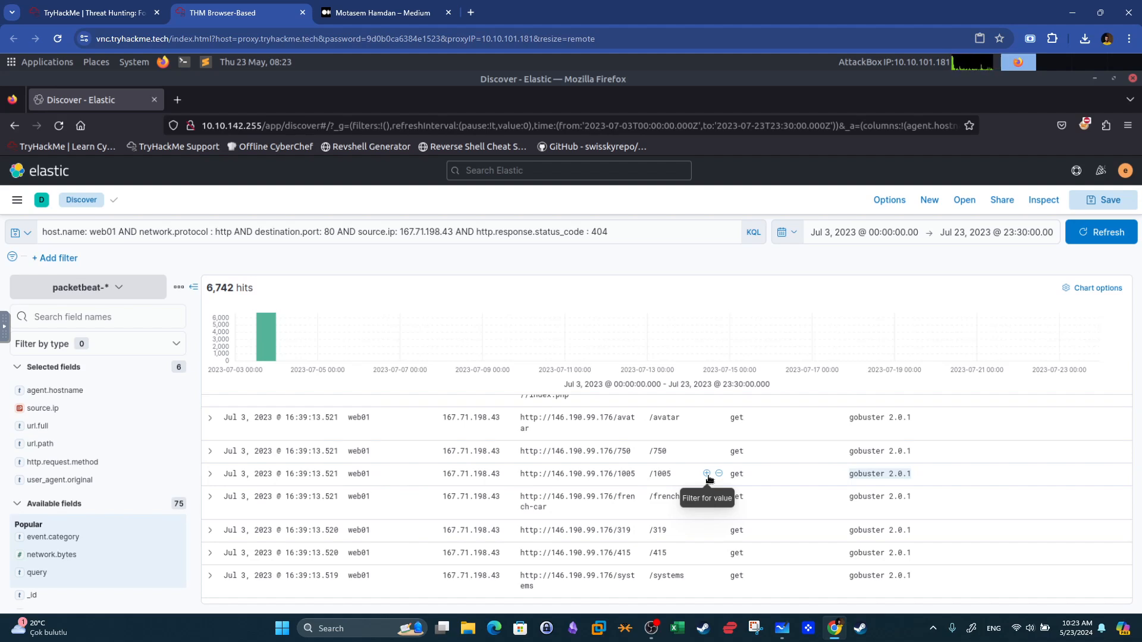
Change the status code filter in the query to 200 and refresh the search.
{"action": "double_click", "coordinate": [598, 231]}
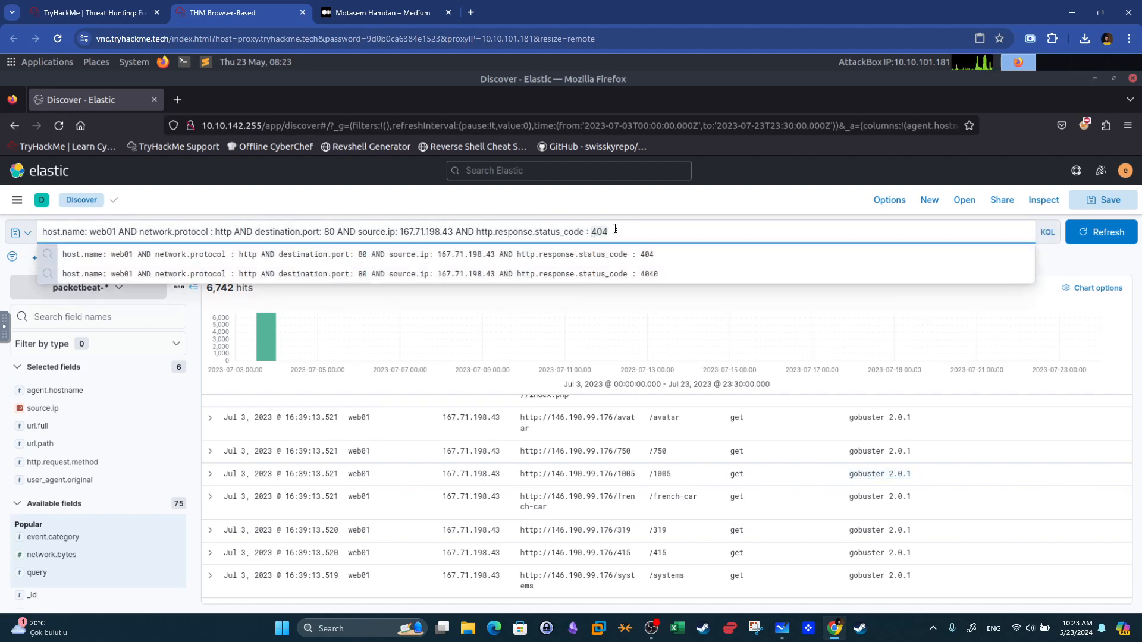
{"action": "type", "text": "200"}
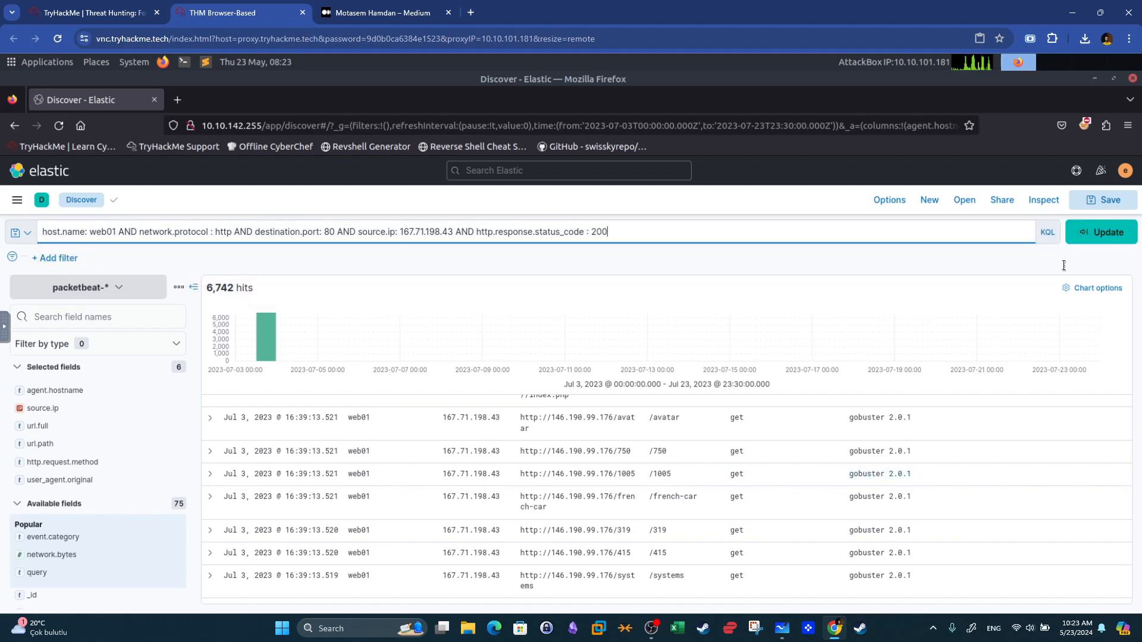
{"action": "left_click", "coordinate": [1109, 246]}
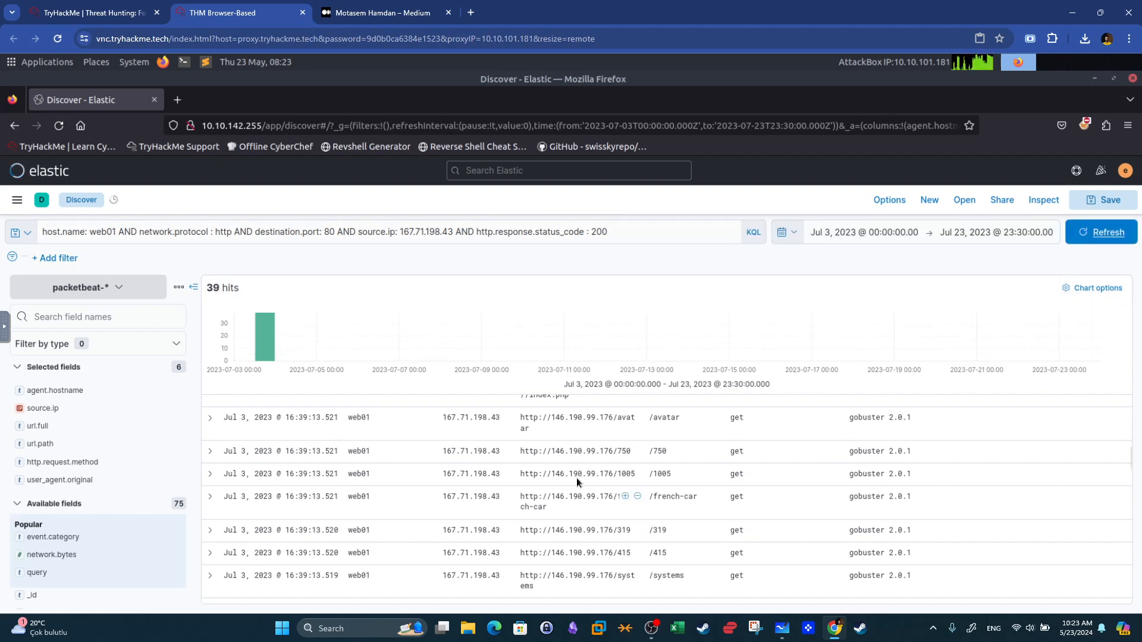
Scroll through the successful requests to examine their URLs, paths and user agents.
{"action": "scroll", "coordinate": [576, 476], "scroll_direction": "up", "scroll_amount": 5}
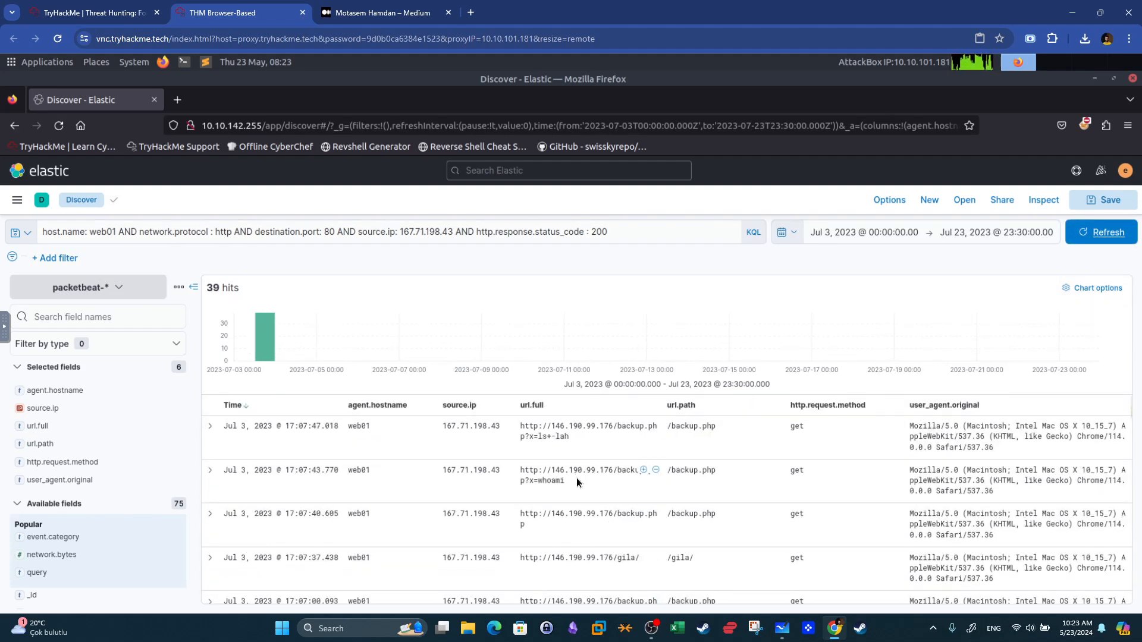
{"action": "scroll", "coordinate": [577, 477], "scroll_direction": "down", "scroll_amount": 5}
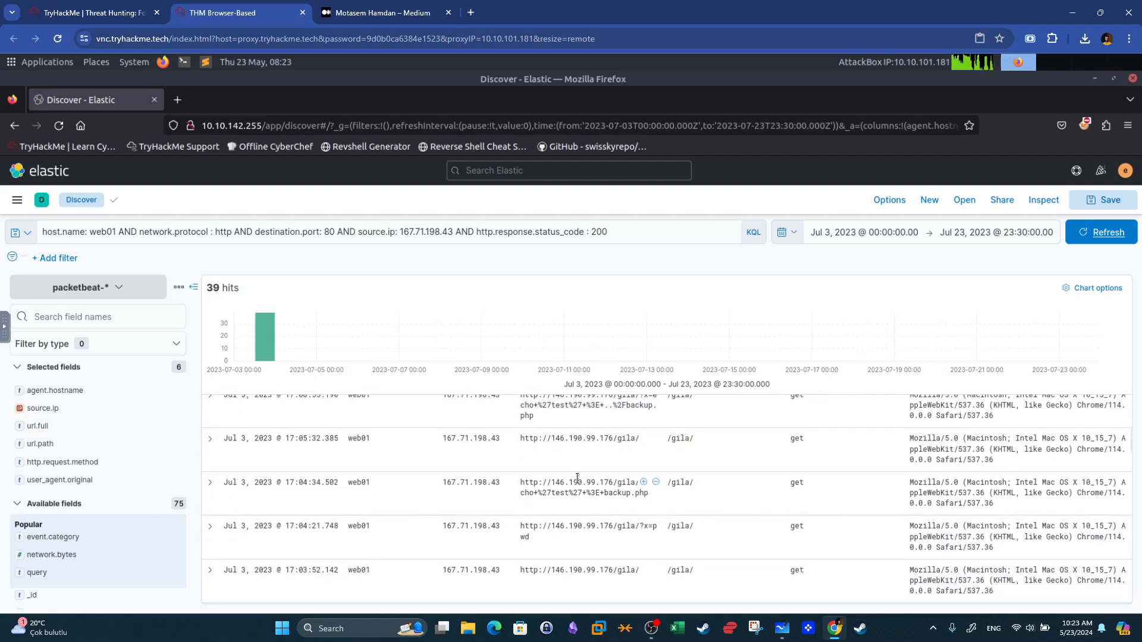
{"action": "scroll", "coordinate": [577, 477], "scroll_direction": "down", "scroll_amount": 5}
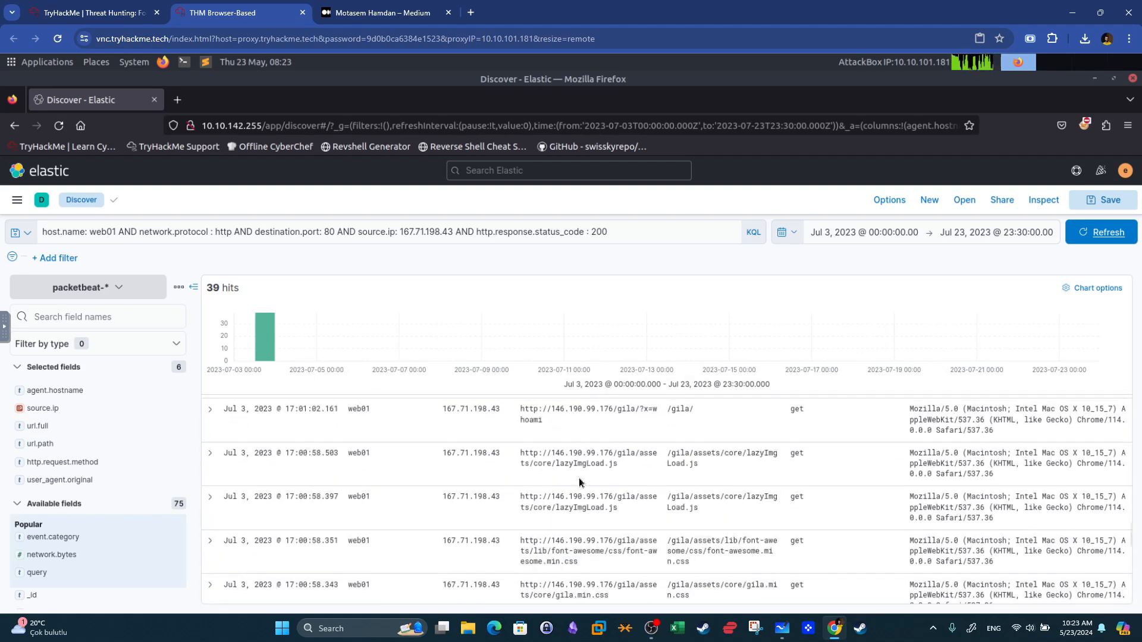
{"action": "scroll", "coordinate": [574, 479], "scroll_direction": "up", "scroll_amount": 9}
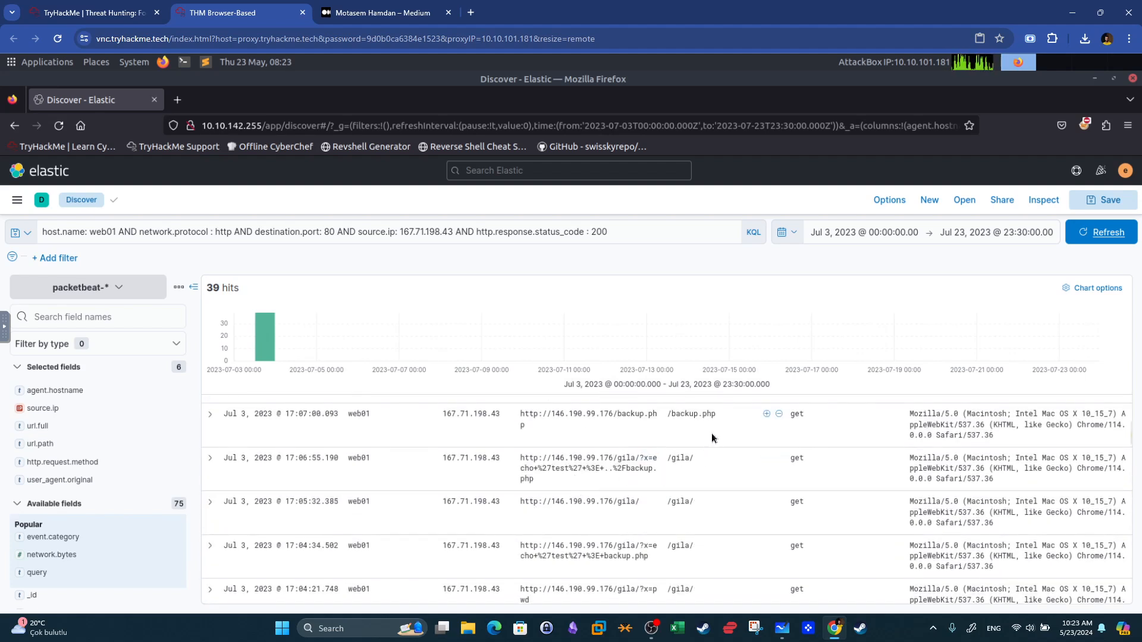
{"action": "left_click_drag", "start_coordinate": [684, 414], "coordinate": [704, 415]}
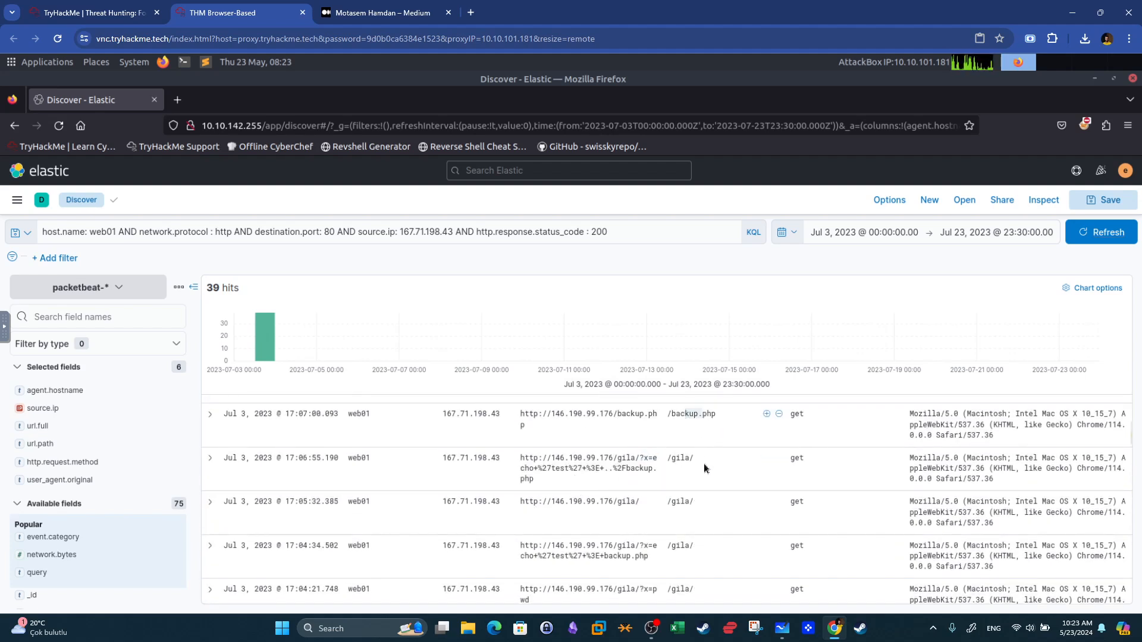
{"action": "left_click", "coordinate": [685, 457]}
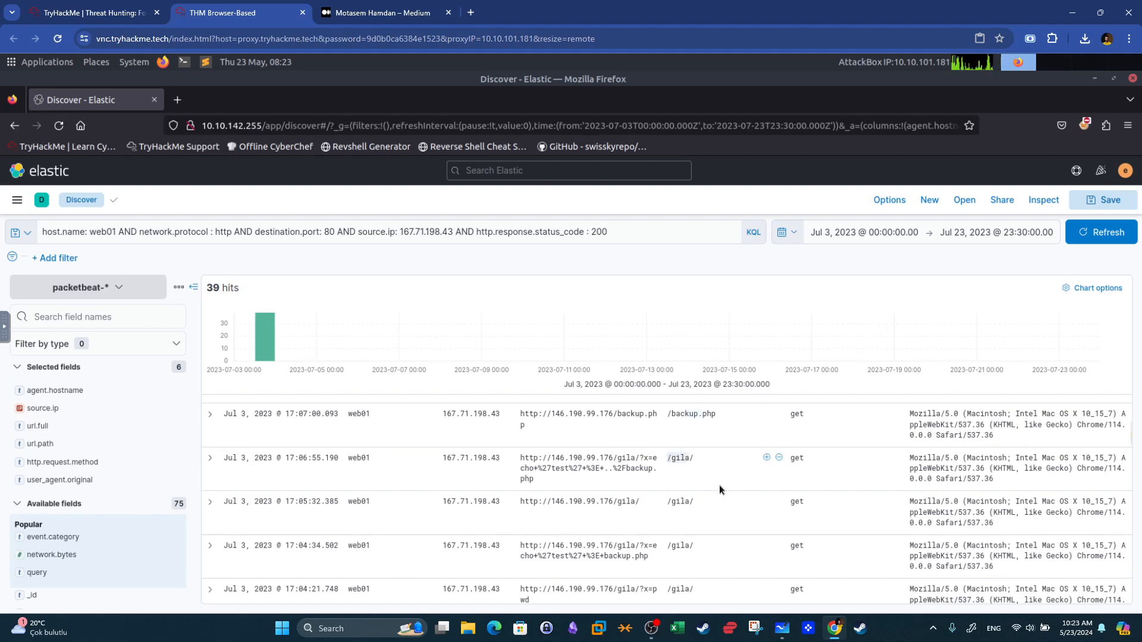
{"action": "scroll", "coordinate": [719, 485], "scroll_direction": "down", "scroll_amount": 15}
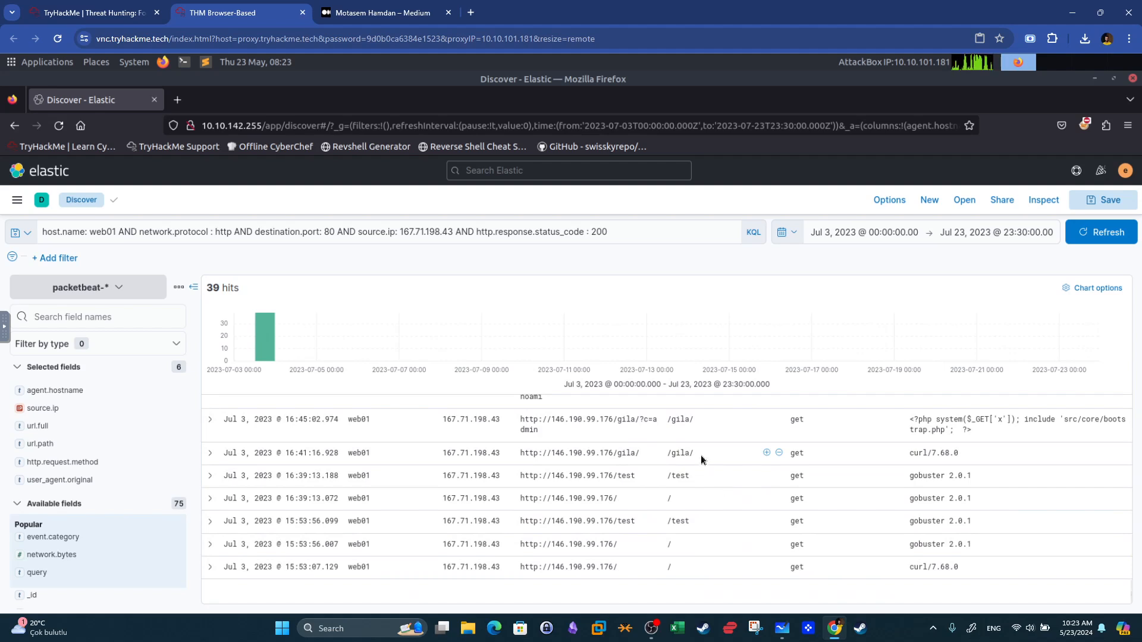
{"action": "triple_click", "coordinate": [664, 477]}
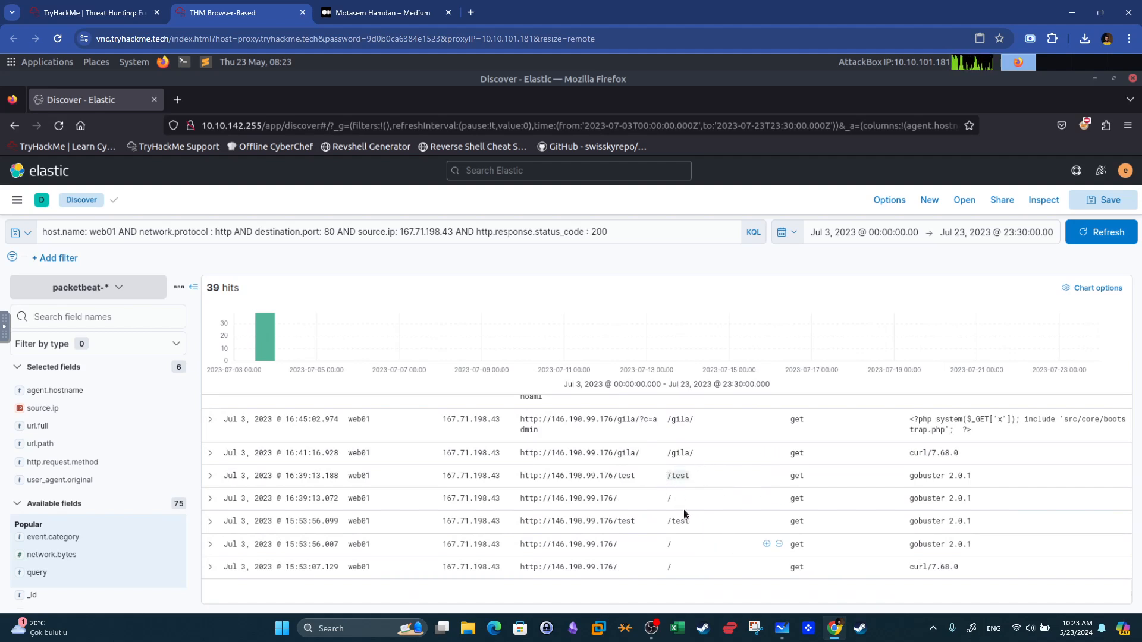
{"action": "left_click_drag", "start_coordinate": [206, 289], "coordinate": [218, 289]}
{"action": "key", "text": "shift+super+s"}
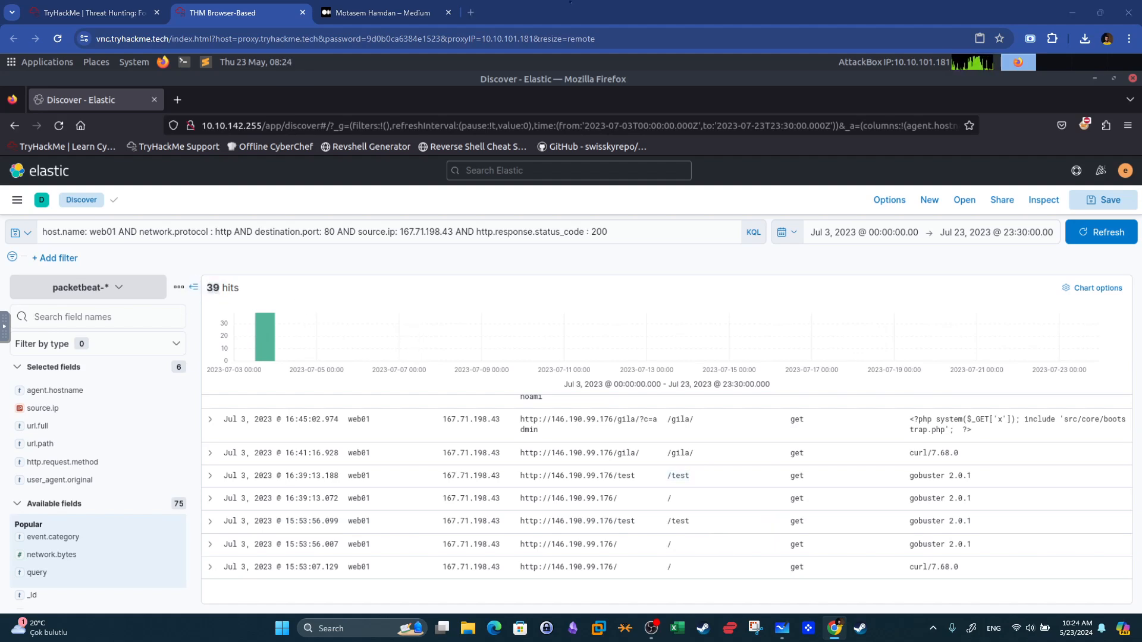
{"action": "scroll", "coordinate": [591, 537], "scroll_direction": "up", "scroll_amount": 2}
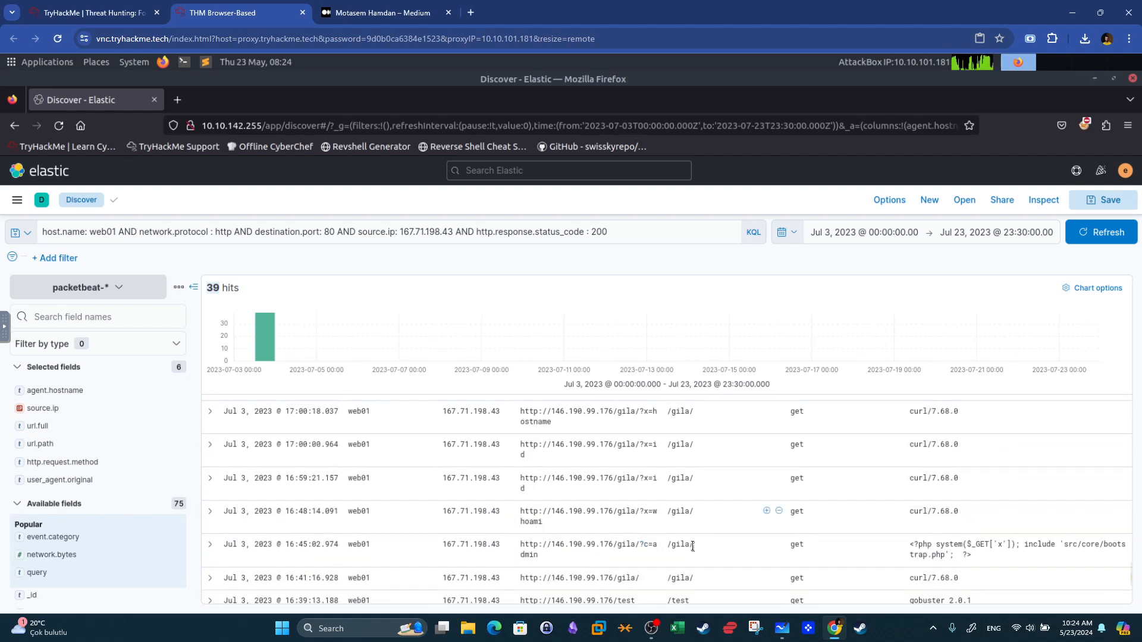
{"action": "scroll", "coordinate": [577, 523], "scroll_direction": "down", "scroll_amount": 1}
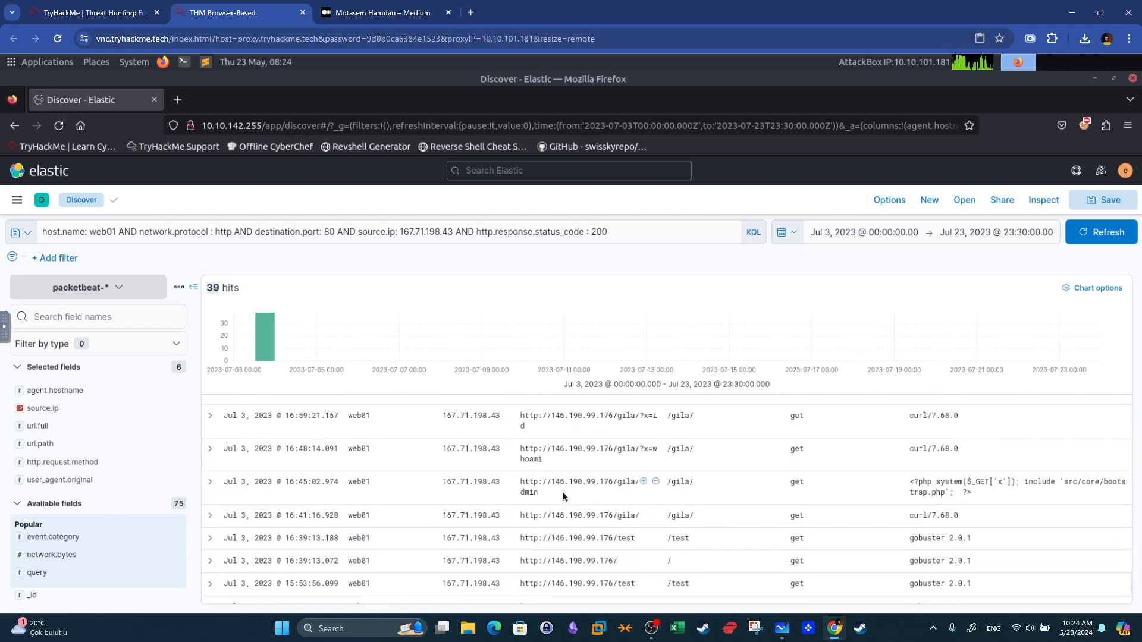
{"action": "left_click_drag", "start_coordinate": [974, 492], "coordinate": [913, 485]}
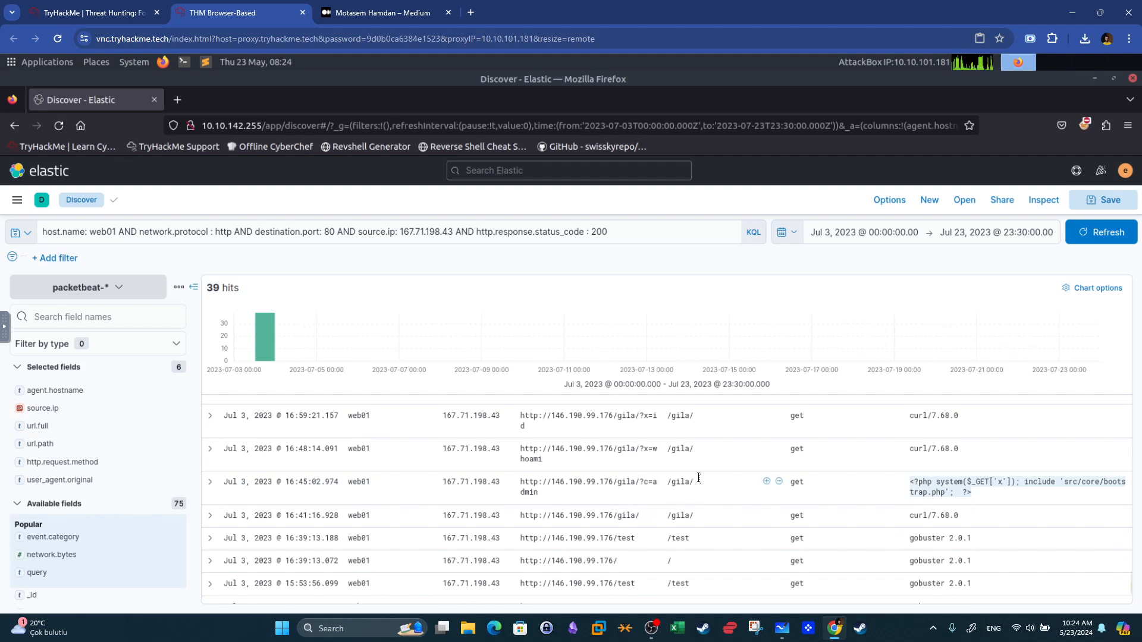
Copy the full URL of the c=admin request and paste it into a new browser tab's address bar to inspect it.
{"action": "left_click_drag", "start_coordinate": [698, 479], "coordinate": [671, 480]}
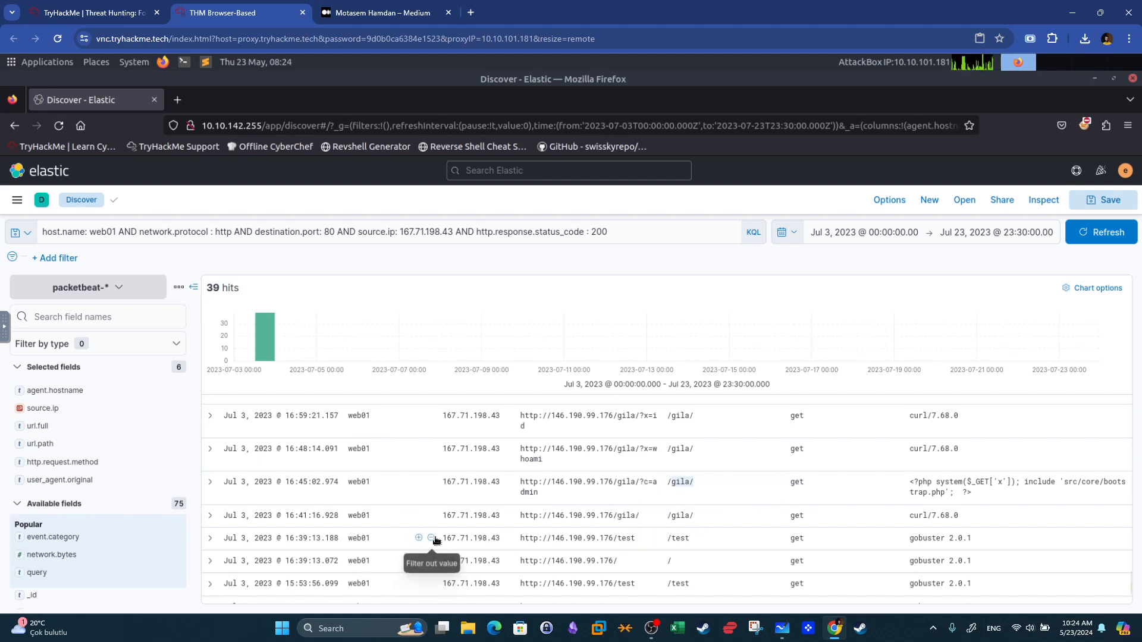
{"action": "left_click", "coordinate": [531, 488]}
{"action": "left_click_drag", "start_coordinate": [531, 490], "coordinate": [522, 483]}
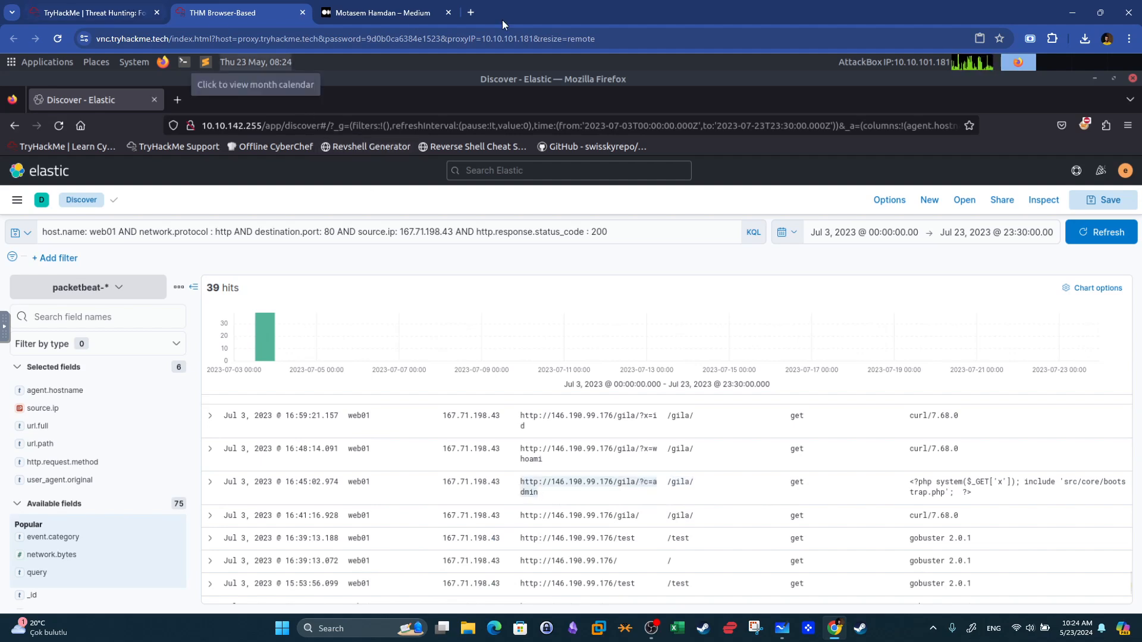
{"action": "left_click", "coordinate": [473, 8]}
{"action": "type", "text": "http://146.190.99.176/gila/?c=admin"}
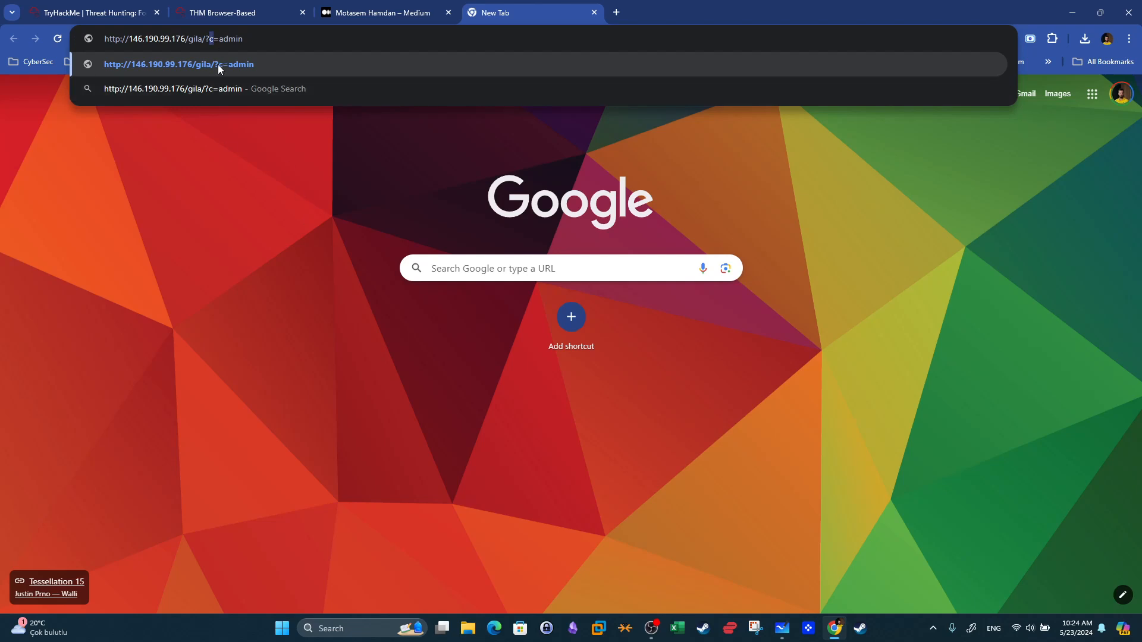
{"action": "left_click", "coordinate": [213, 37]}
{"action": "left_click_drag", "start_coordinate": [219, 39], "coordinate": [243, 39]}
{"action": "left_click", "coordinate": [222, 13]}
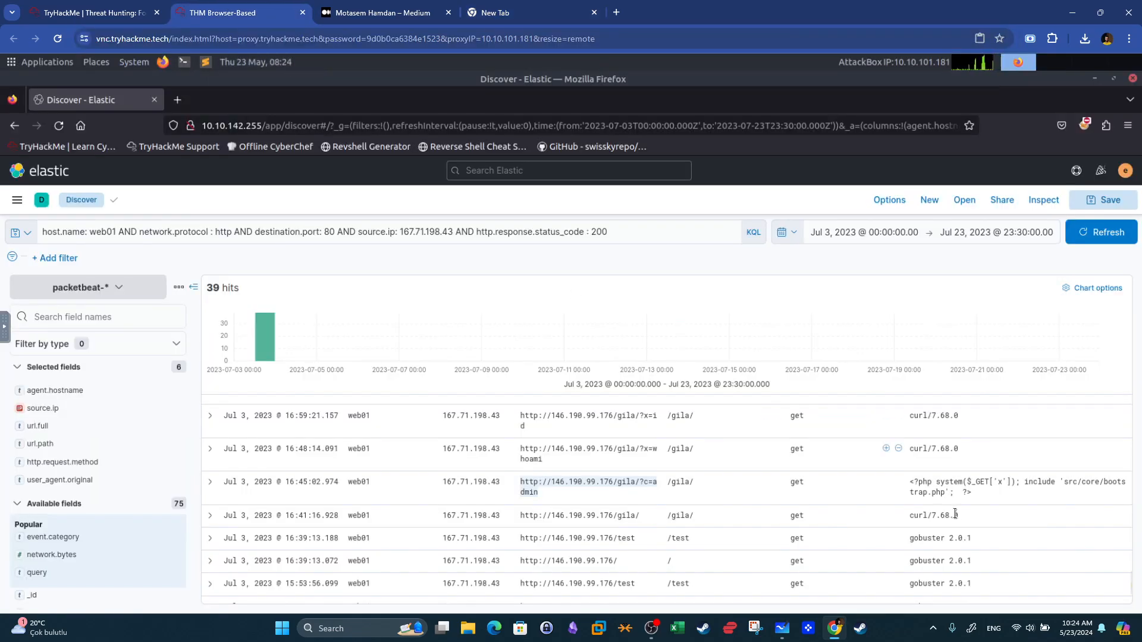
Select the PHP payload user agent, then read the room question about the PHP file accessed via cat on web01.
{"action": "left_click", "coordinate": [941, 483]}
{"action": "triple_click", "coordinate": [941, 483]}
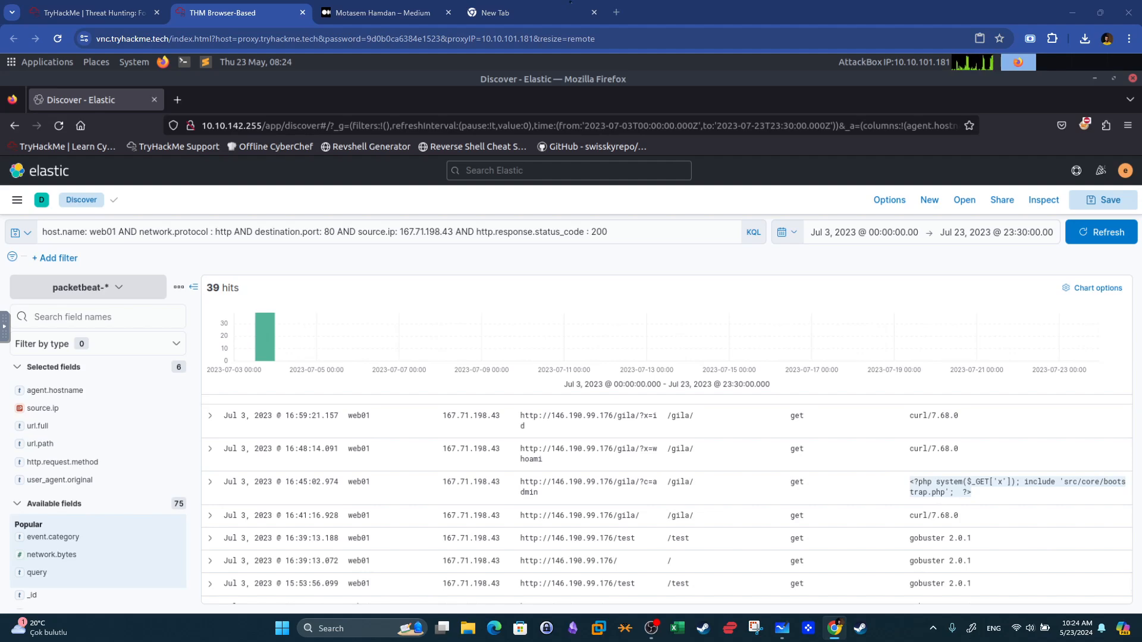
{"action": "left_click", "coordinate": [661, 28]}
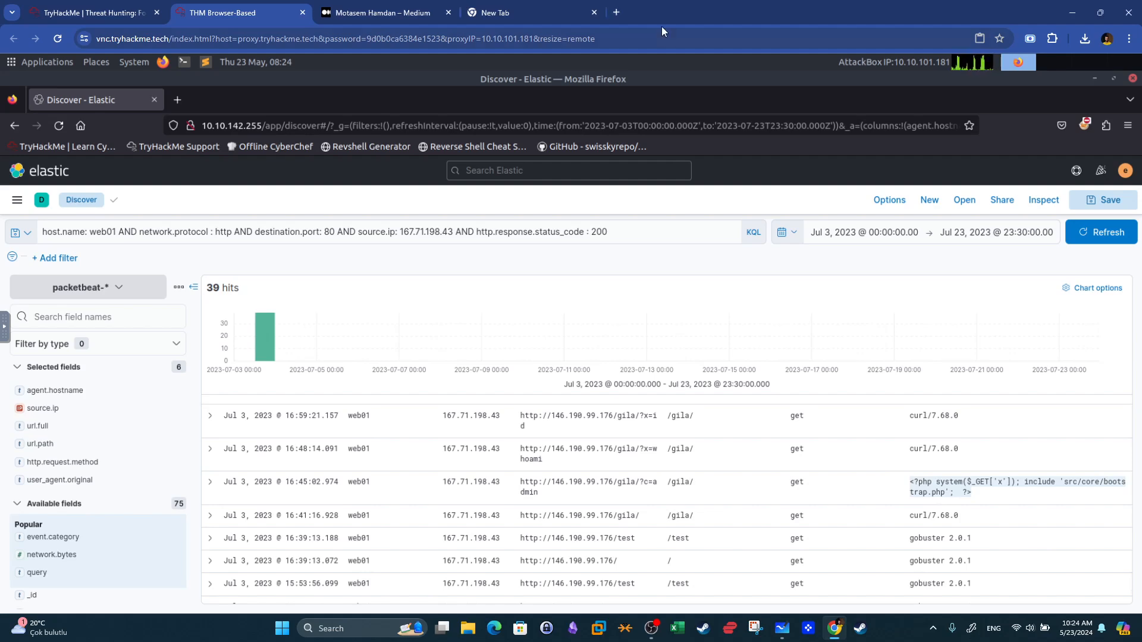
{"action": "left_click", "coordinate": [11, 7]}
{"action": "left_click", "coordinate": [134, 14]}
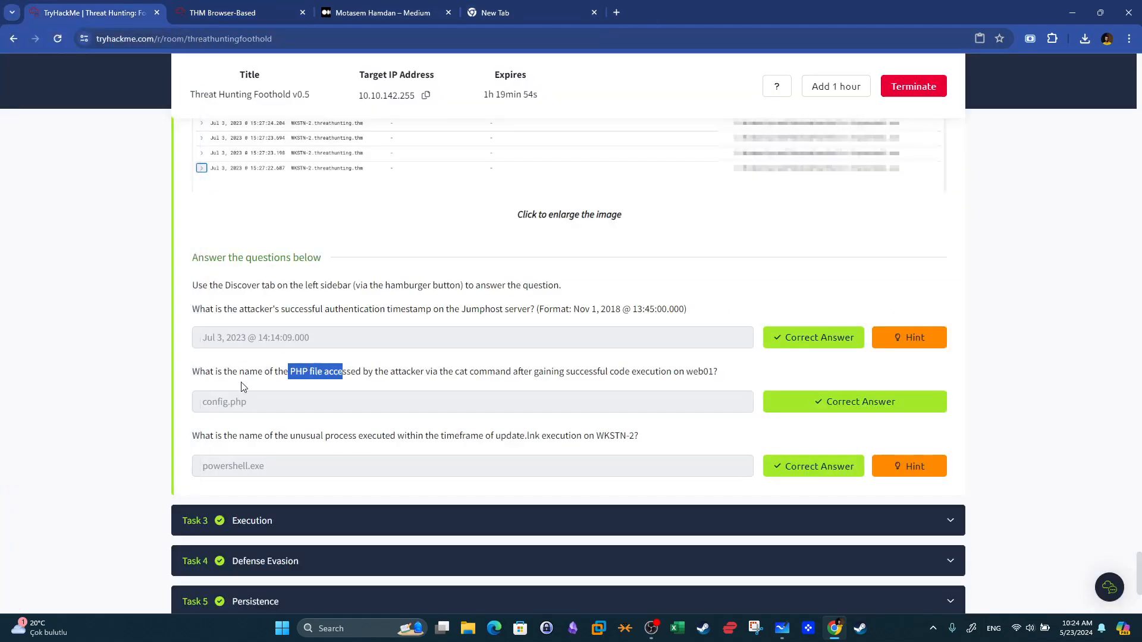
{"action": "left_click_drag", "start_coordinate": [232, 371], "coordinate": [461, 377]}
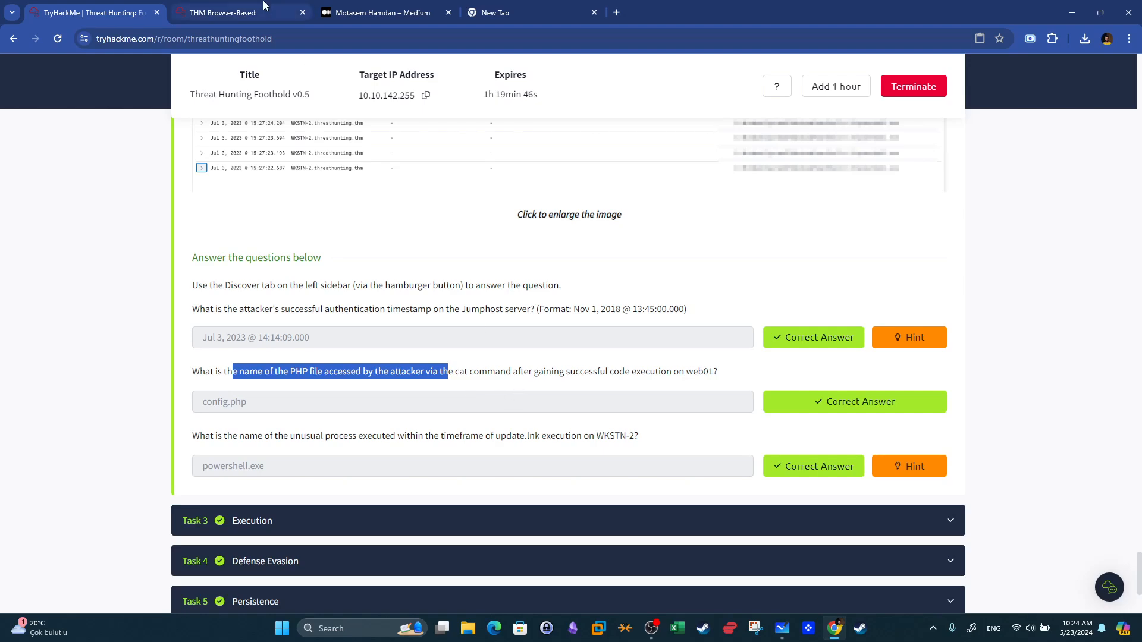
{"action": "left_click", "coordinate": [222, 13]}
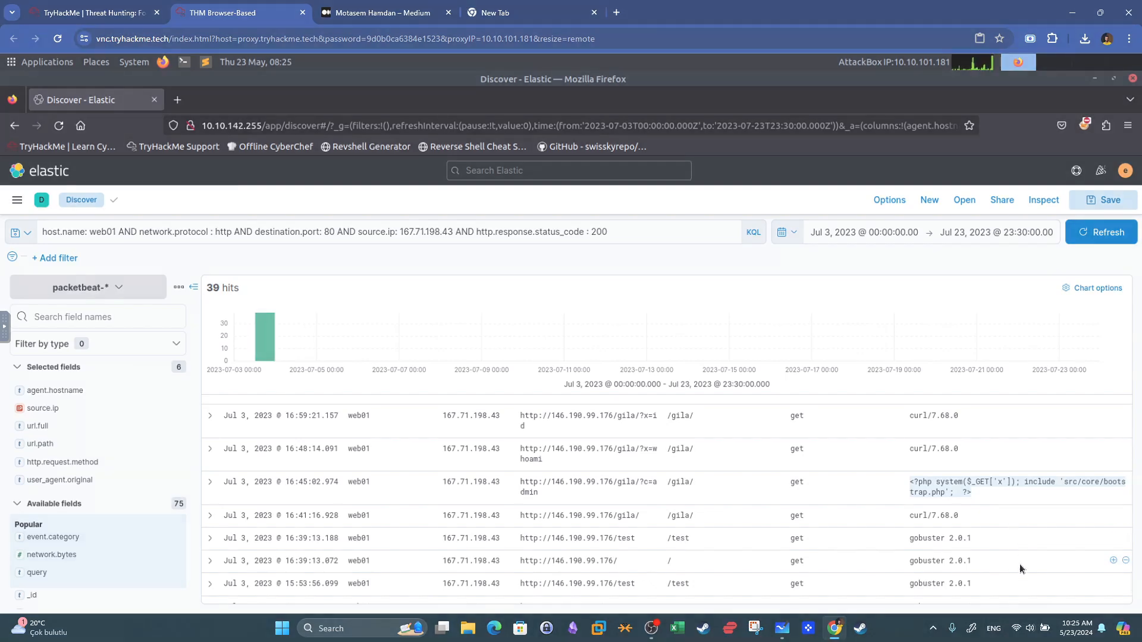
Change the status code filter to (200 OR 301 OR 302) and run the search.
{"action": "left_click", "coordinate": [641, 233]}
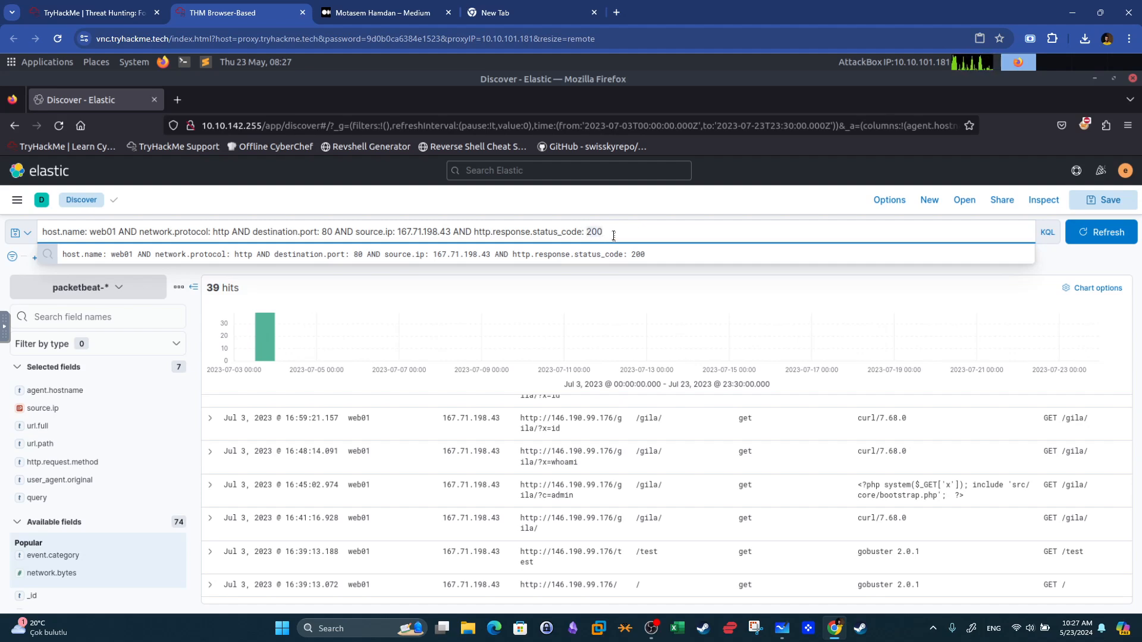
{"action": "type", "text": "("}
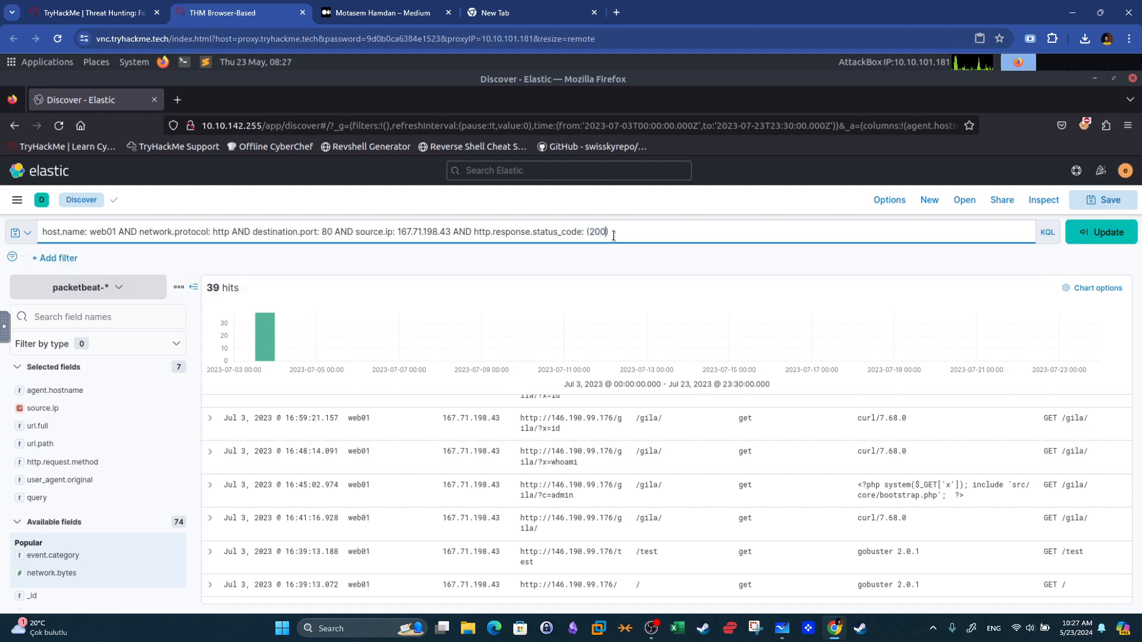
{"action": "key", "text": "Right"}
{"action": "type", "text": "OR 201"}
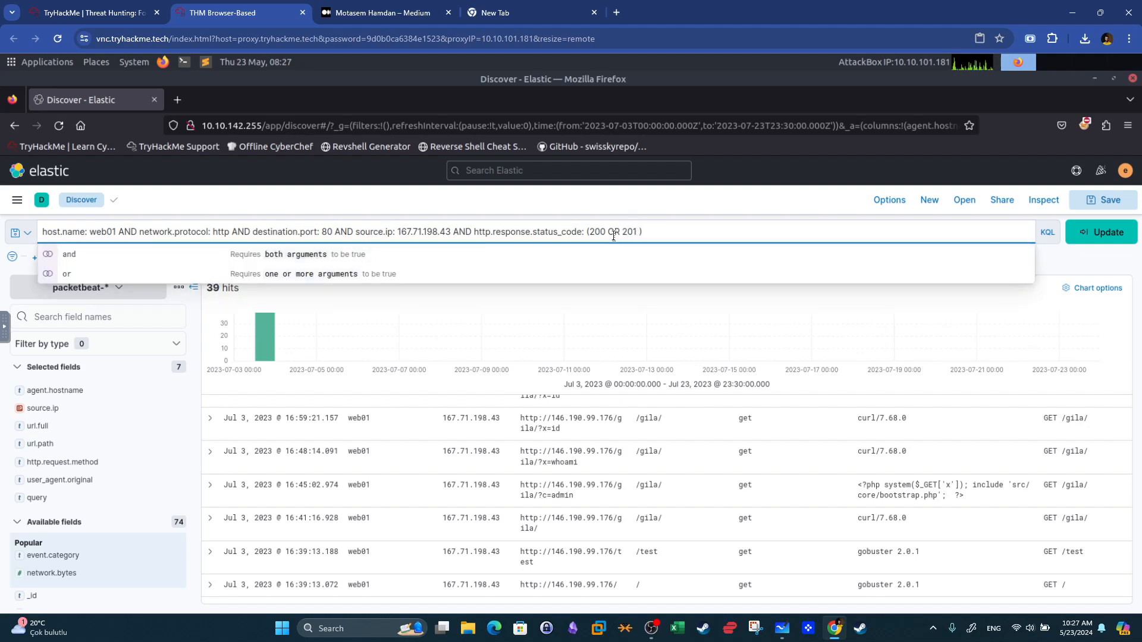
{"action": "key", "text": "BackSpace"}
{"action": "key", "text": "BackSpace"}
{"action": "key", "text": "BackSpace"}
{"action": "key", "text": "BackSpace"}
{"action": "type", "text": "301 OR 302"}
{"action": "key", "text": "Return"}
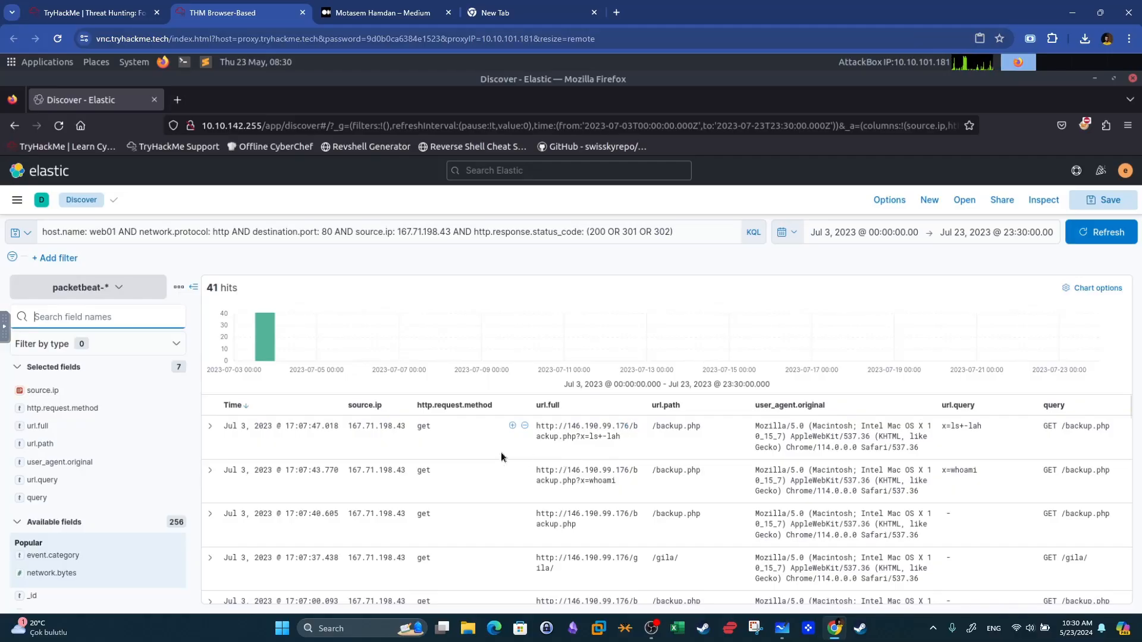
Scroll through the results to examine the commands in the request URLs, including the cat request.
{"action": "left_click_drag", "start_coordinate": [590, 440], "coordinate": [619, 437]}
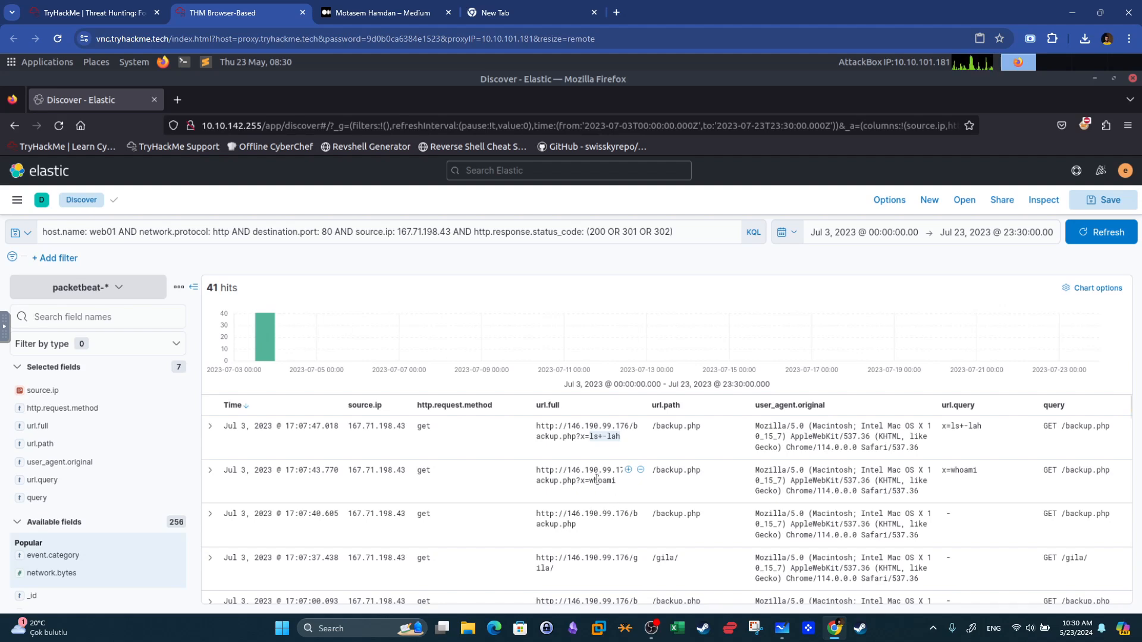
{"action": "left_click_drag", "start_coordinate": [591, 481], "coordinate": [615, 482]}
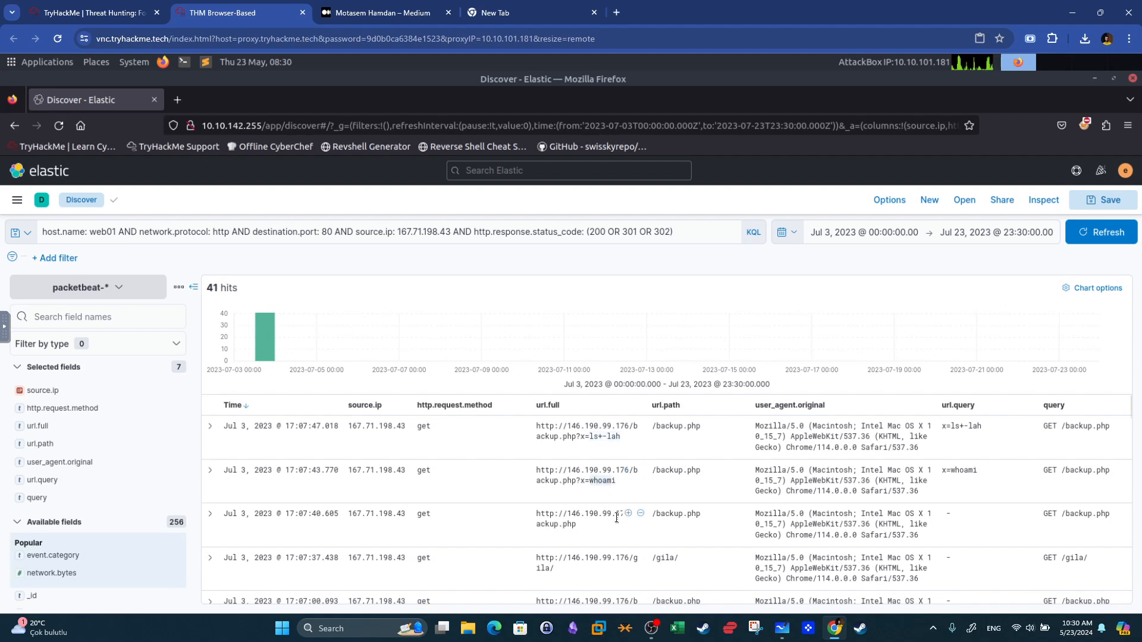
{"action": "scroll", "coordinate": [617, 522], "scroll_direction": "down", "scroll_amount": 2}
{"action": "scroll", "coordinate": [617, 522], "scroll_direction": "down", "scroll_amount": 5}
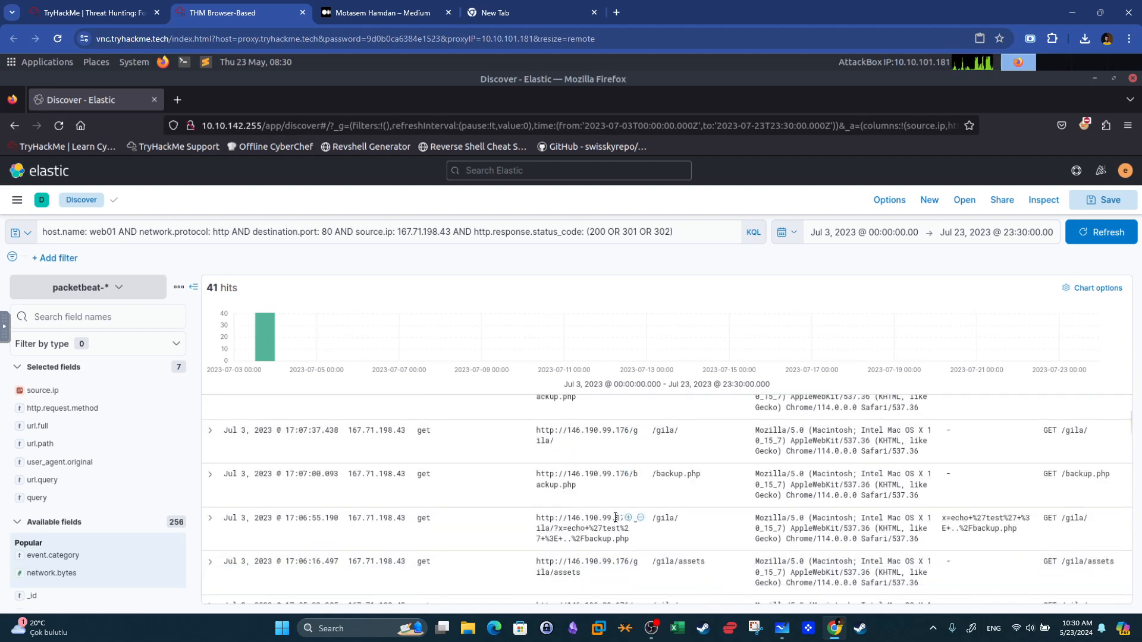
{"action": "scroll", "coordinate": [616, 521], "scroll_direction": "down", "scroll_amount": 4}
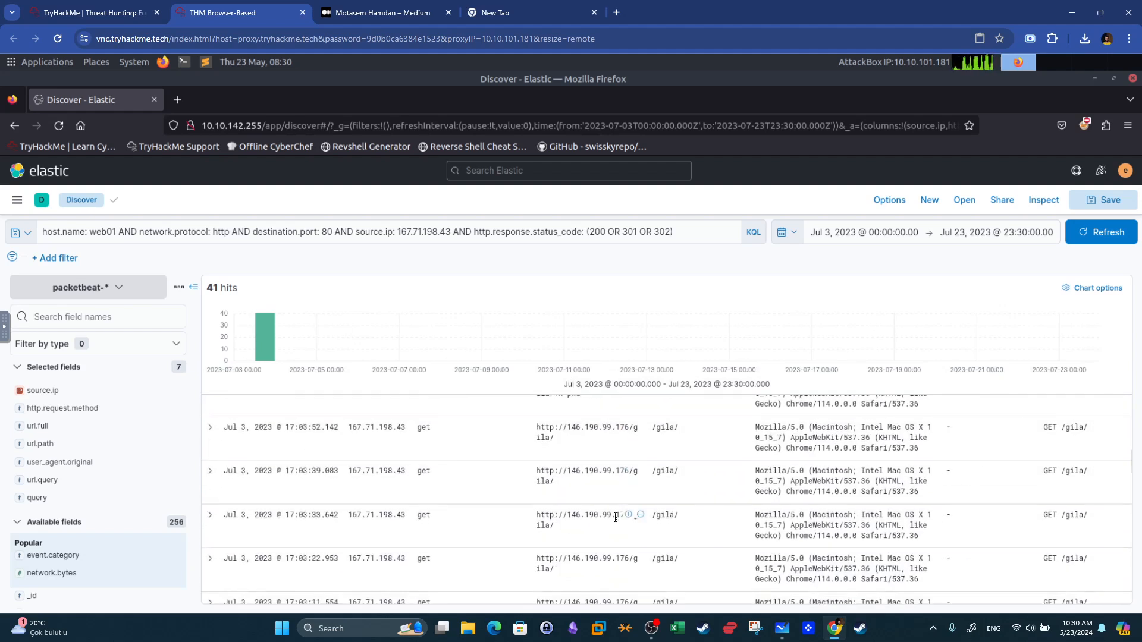
{"action": "left_click_drag", "start_coordinate": [581, 457], "coordinate": [566, 458]}
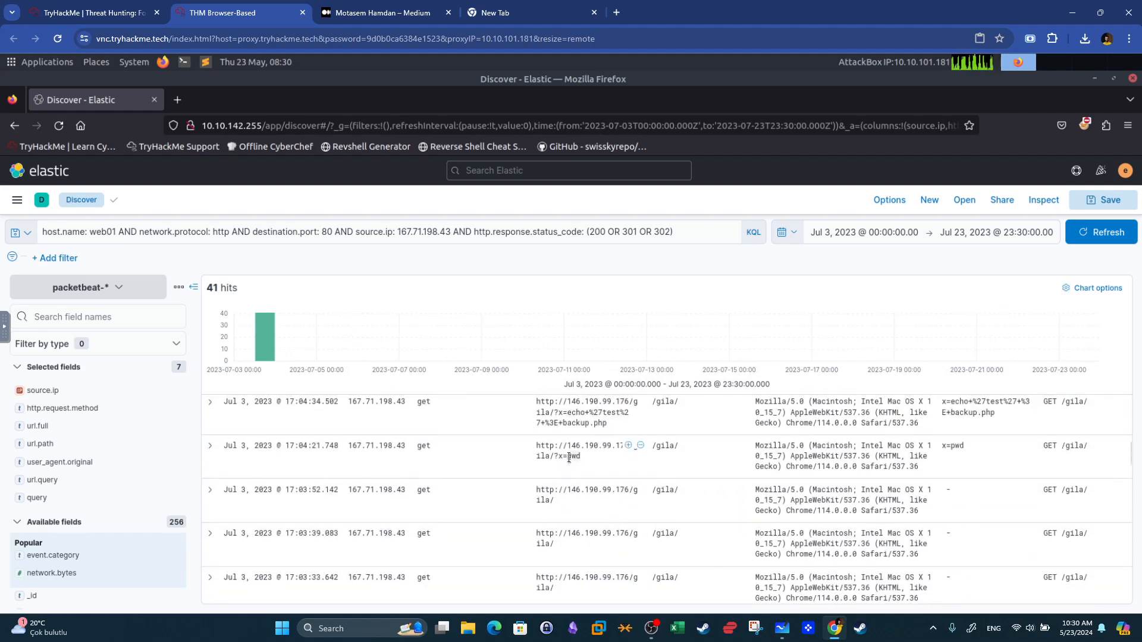
{"action": "scroll", "coordinate": [609, 494], "scroll_direction": "down", "scroll_amount": 10}
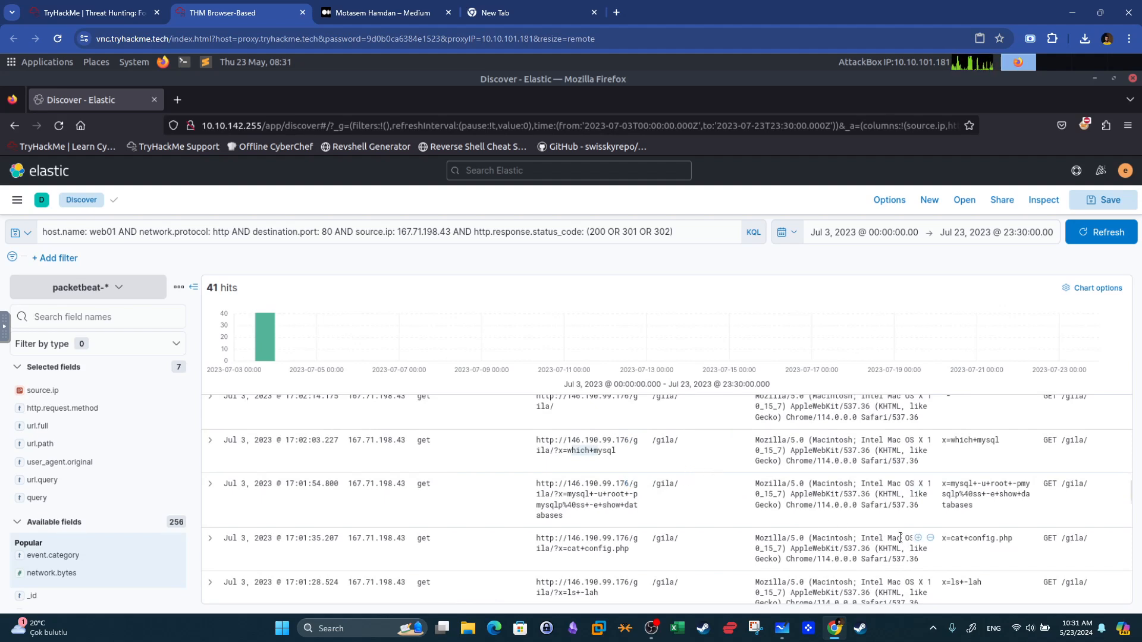
{"action": "scroll", "coordinate": [915, 483], "scroll_direction": "down", "scroll_amount": 2}
{"action": "scroll", "coordinate": [916, 503], "scroll_direction": "up", "scroll_amount": 1}
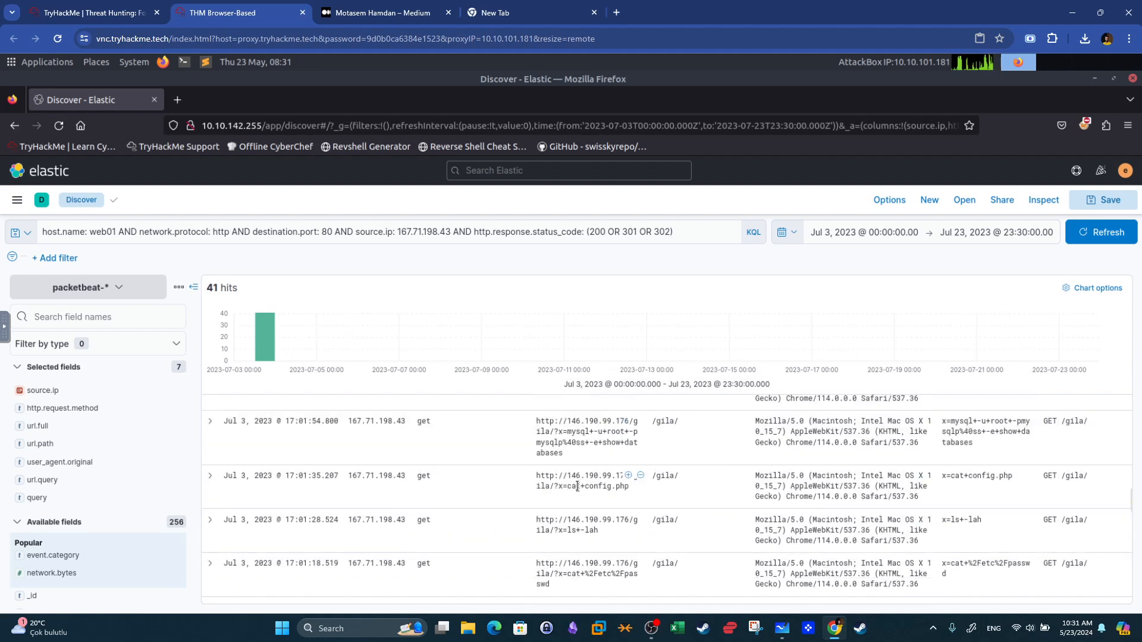
{"action": "left_click_drag", "start_coordinate": [605, 487], "coordinate": [628, 487]}
{"action": "left_click_drag", "start_coordinate": [623, 489], "coordinate": [581, 490]}
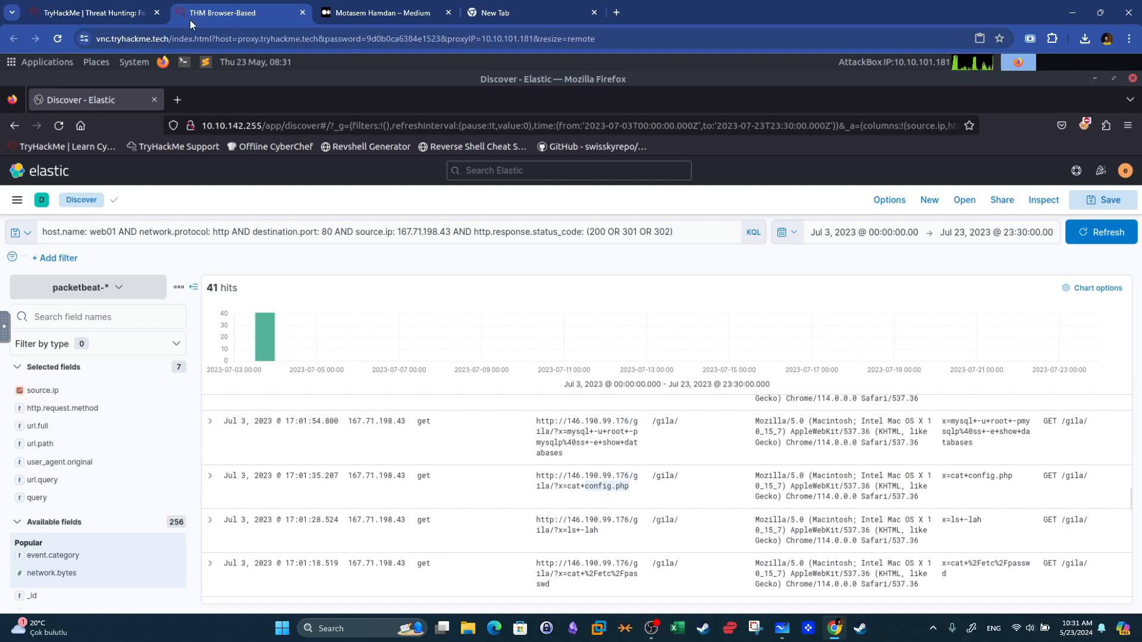
Review the answered PHP file question and read the next question about the unusual process on WKSTN-2.
{"action": "left_click", "coordinate": [119, 12]}
{"action": "left_click_drag", "start_coordinate": [353, 408], "coordinate": [226, 422]}
{"action": "key", "text": "super+shift+s"}
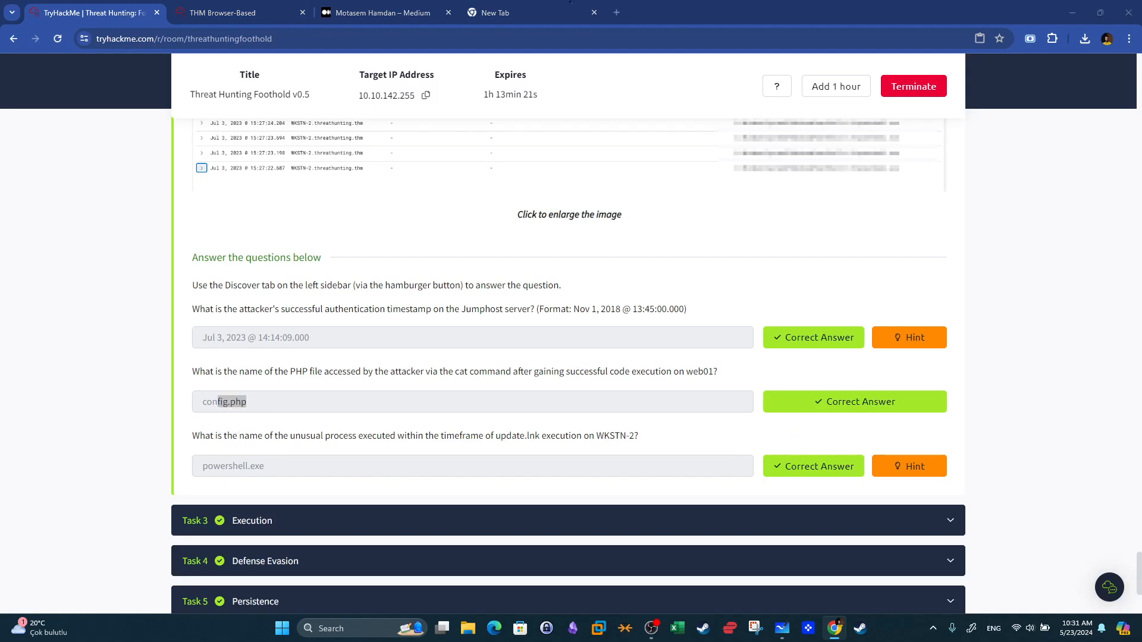
{"action": "left_click_drag", "start_coordinate": [290, 436], "coordinate": [632, 438]}
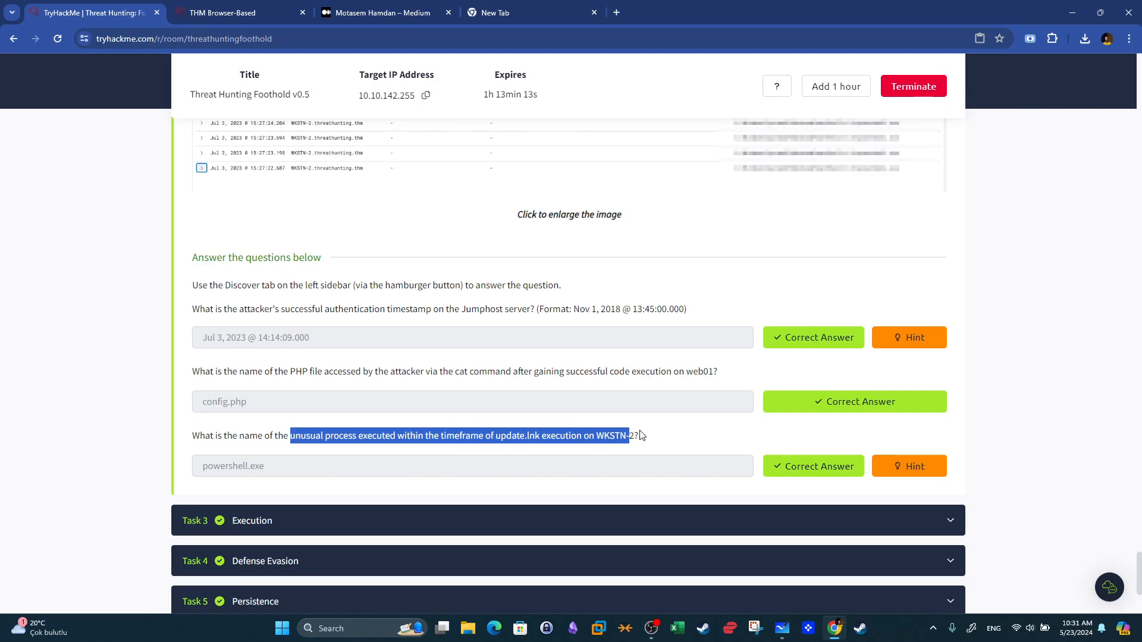
{"action": "left_click", "coordinate": [221, 12]}
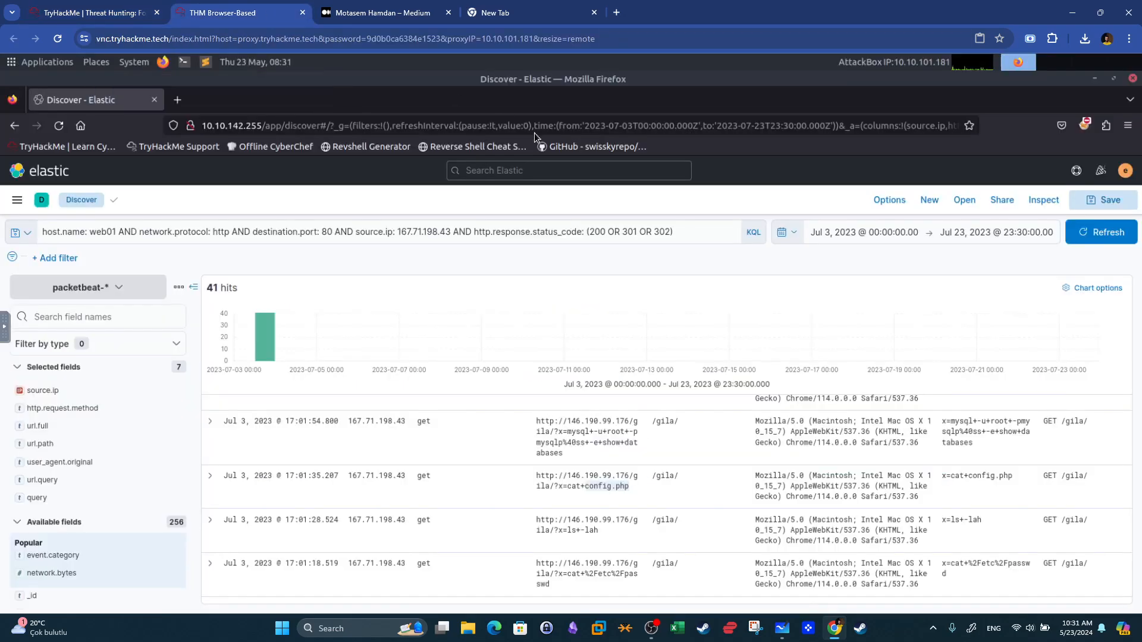
Clear the entire search query.
{"action": "left_click", "coordinate": [707, 238]}
{"action": "key", "text": "ctrl+a"}
{"action": "key", "text": "BackSpace"}
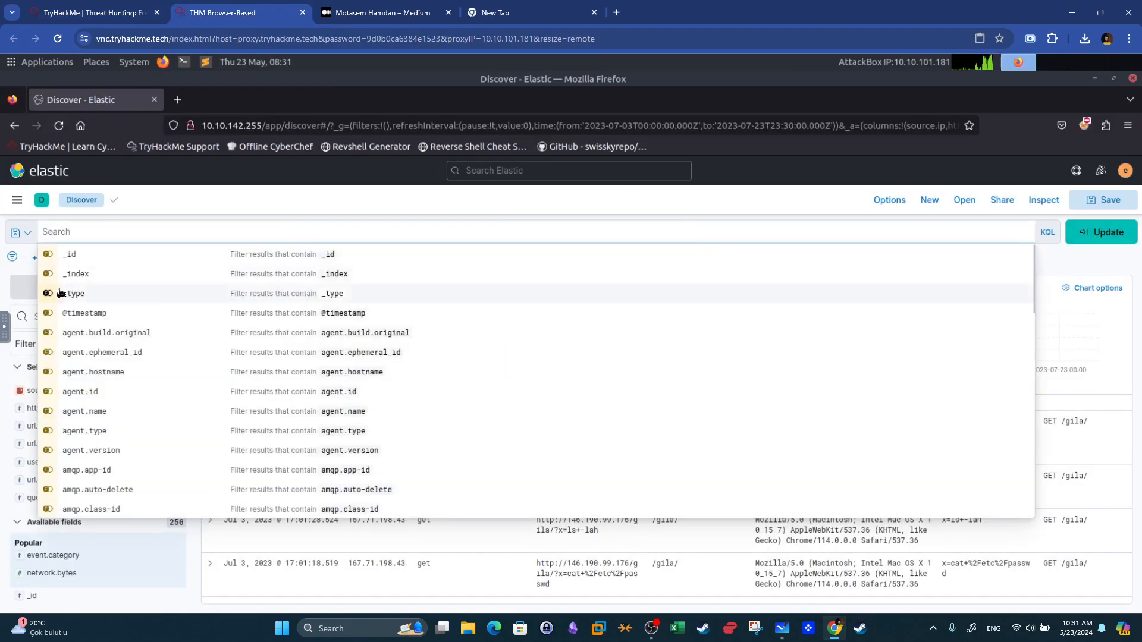
{"action": "key", "text": "Escape"}
Switch the index pattern to winlogbeat-* and refresh the results.
{"action": "left_click", "coordinate": [84, 287]}
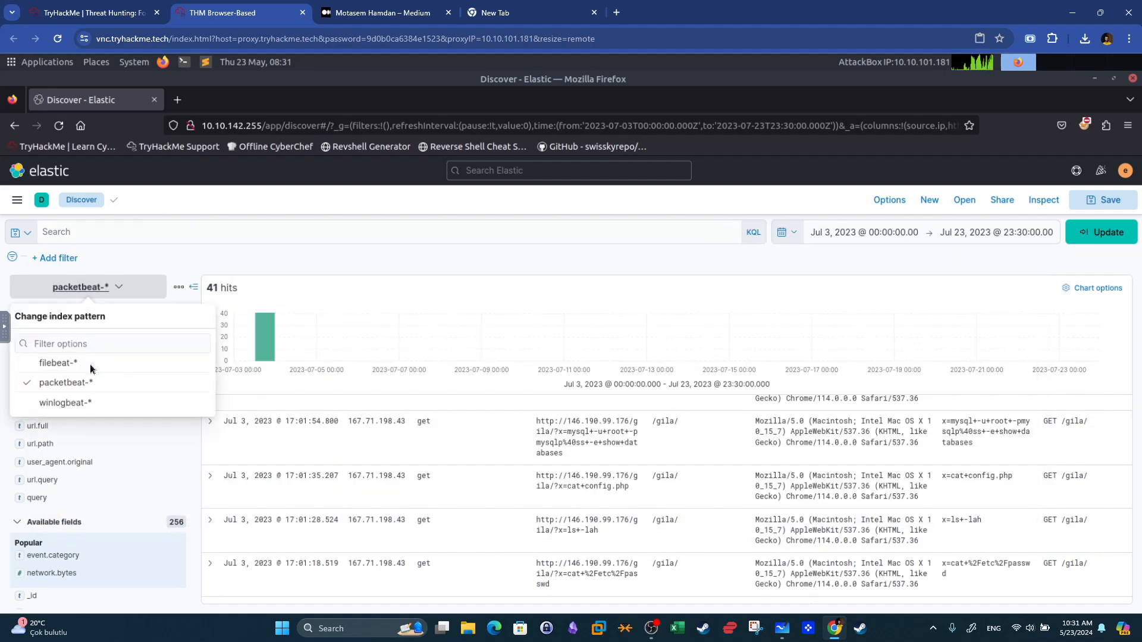
{"action": "left_click", "coordinate": [77, 403]}
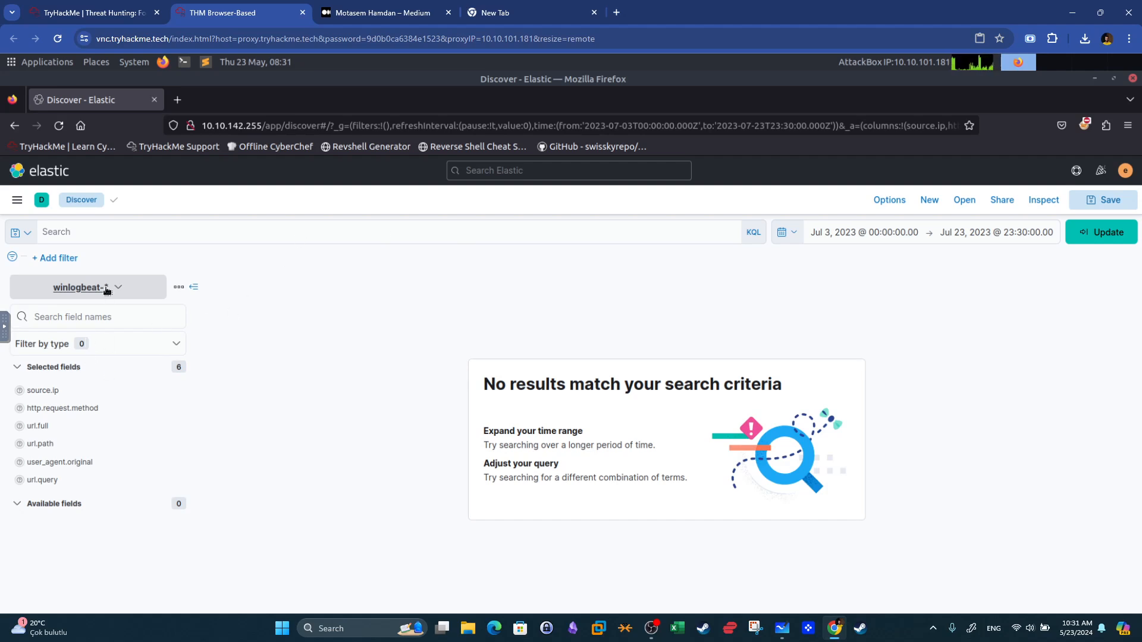
{"action": "left_click", "coordinate": [134, 231]}
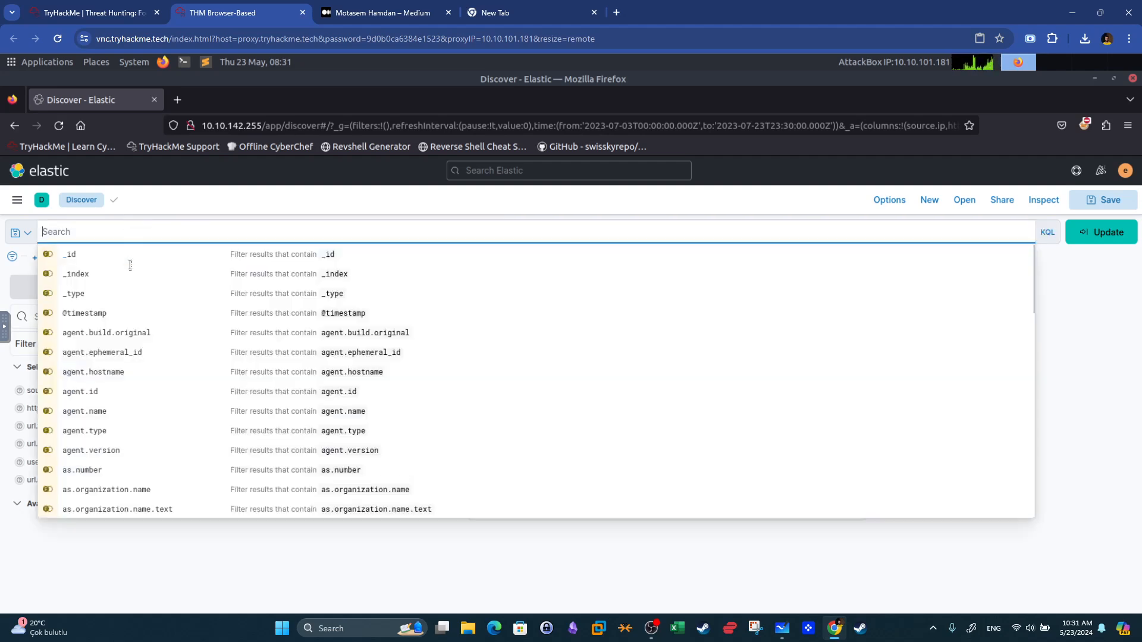
{"action": "left_click", "coordinate": [184, 586]}
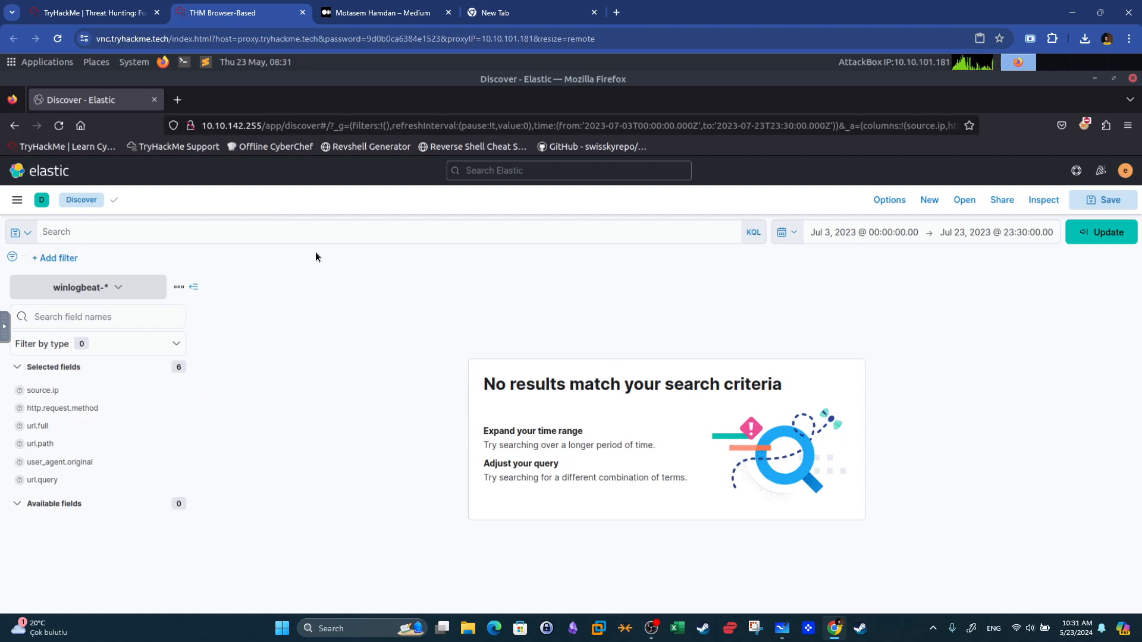
{"action": "left_click", "coordinate": [1100, 233]}
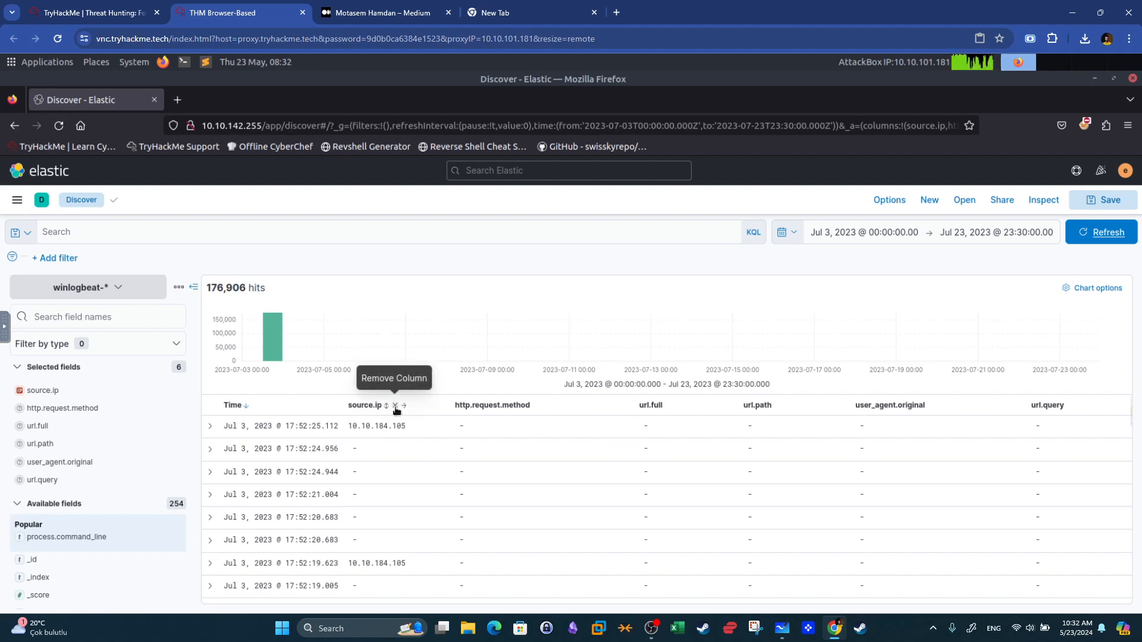
Remove the source.ip, http.request.method, url.full, url.path, user_agent.original and url.query columns from the table.
{"action": "left_click", "coordinate": [395, 406]}
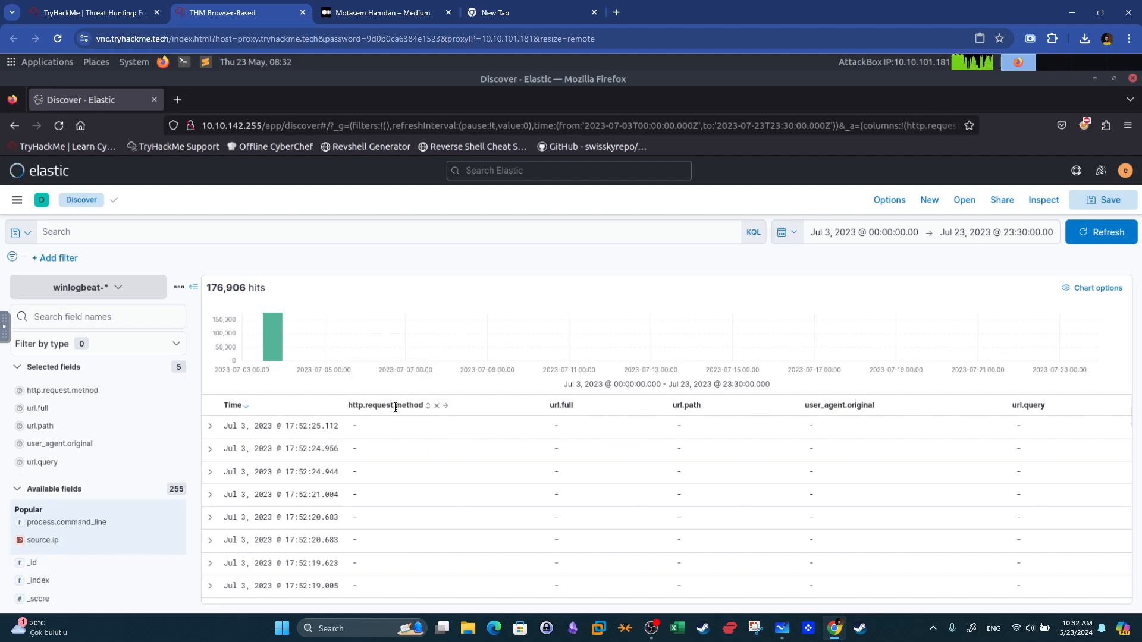
{"action": "left_click", "coordinate": [436, 406]}
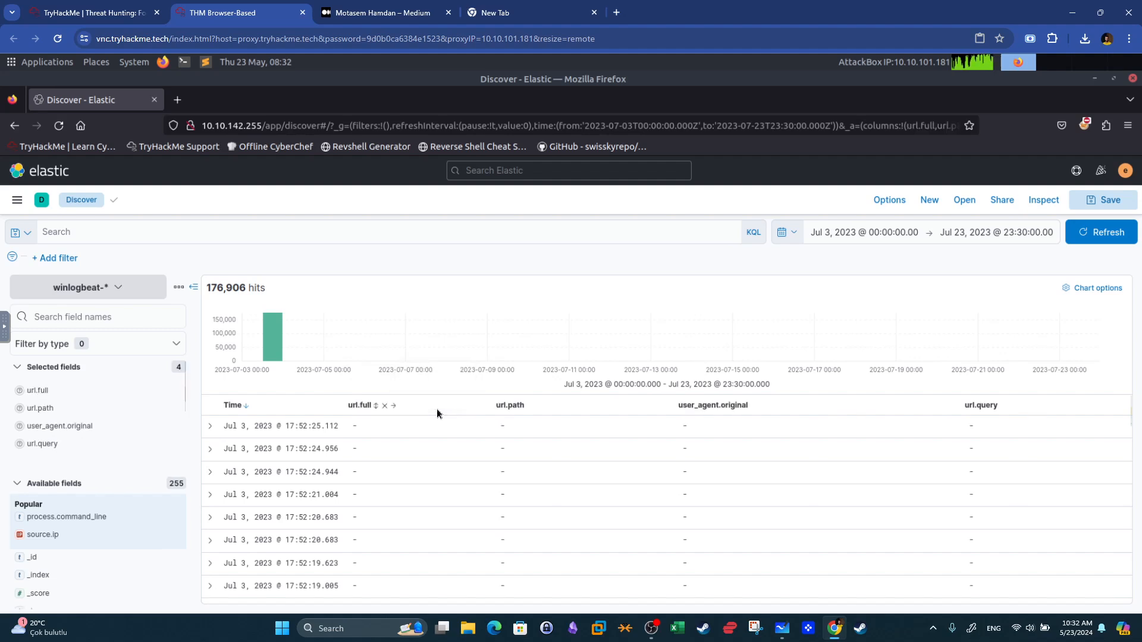
{"action": "left_click", "coordinate": [384, 405]}
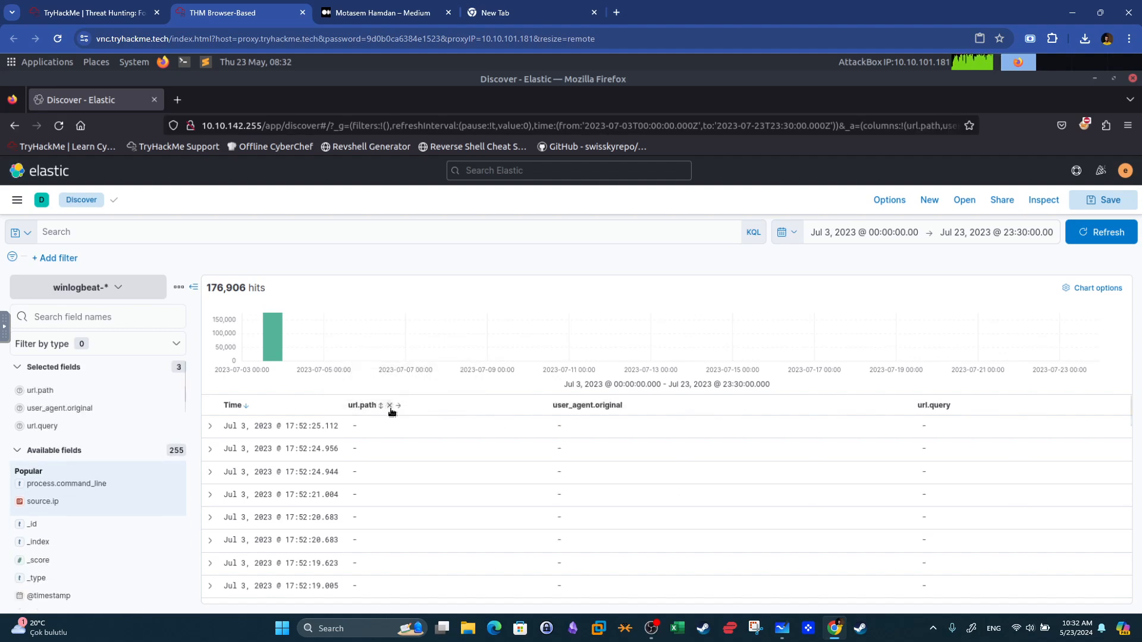
{"action": "left_click", "coordinate": [389, 405]}
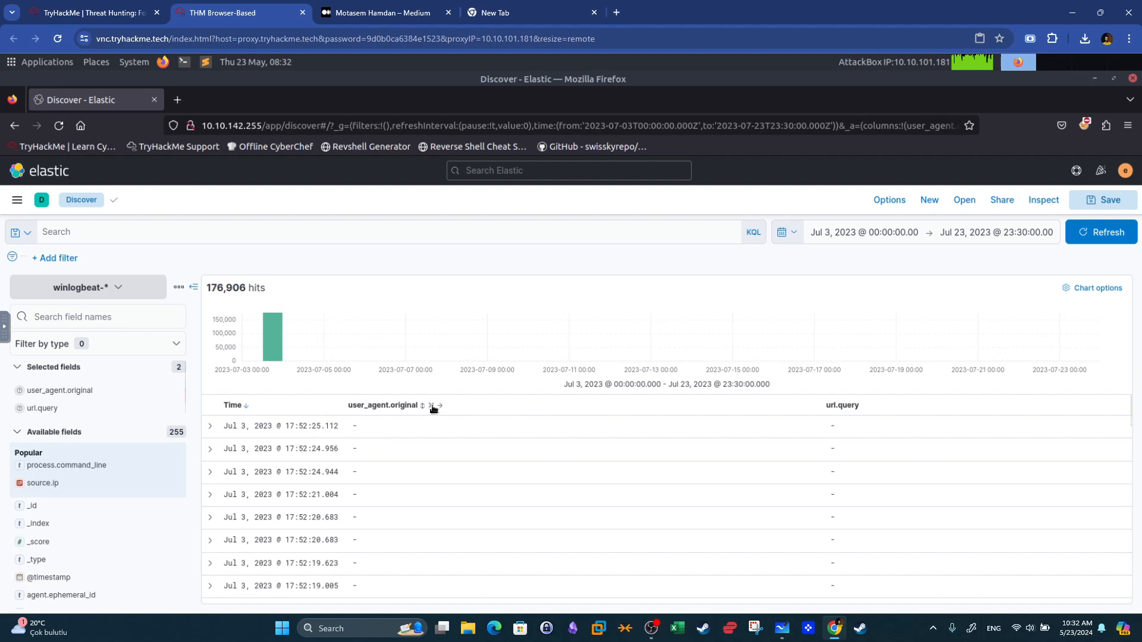
{"action": "left_click", "coordinate": [431, 406]}
{"action": "left_click", "coordinate": [394, 406]}
{"action": "left_click", "coordinate": [99, 319]}
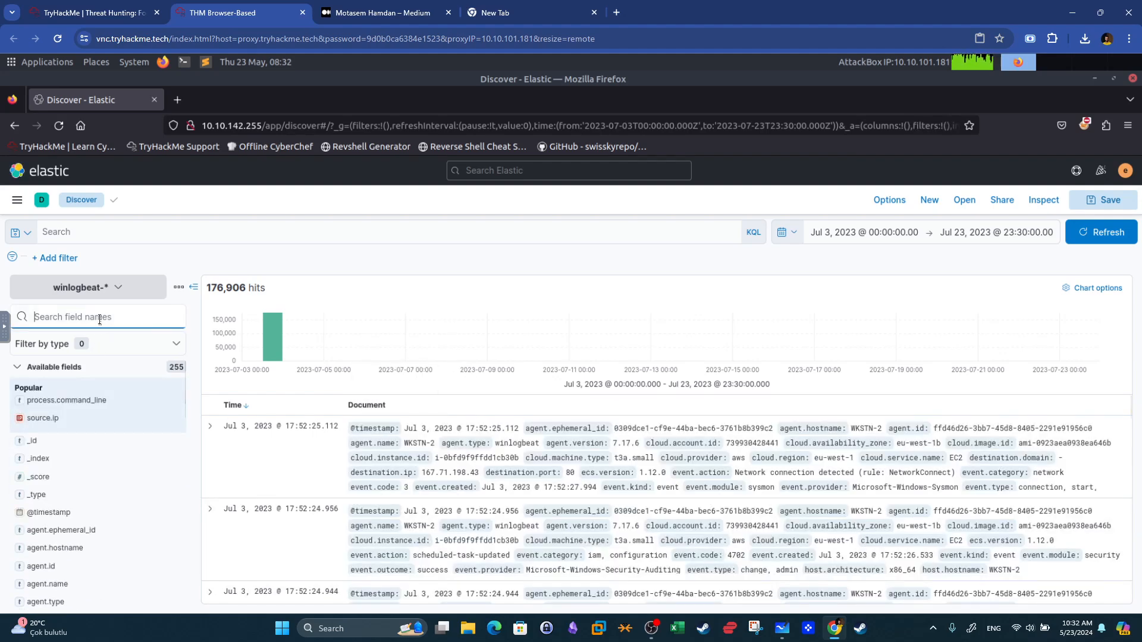
Search the field list for host and add agent.hostname as a table column.
{"action": "type", "text": "host"}
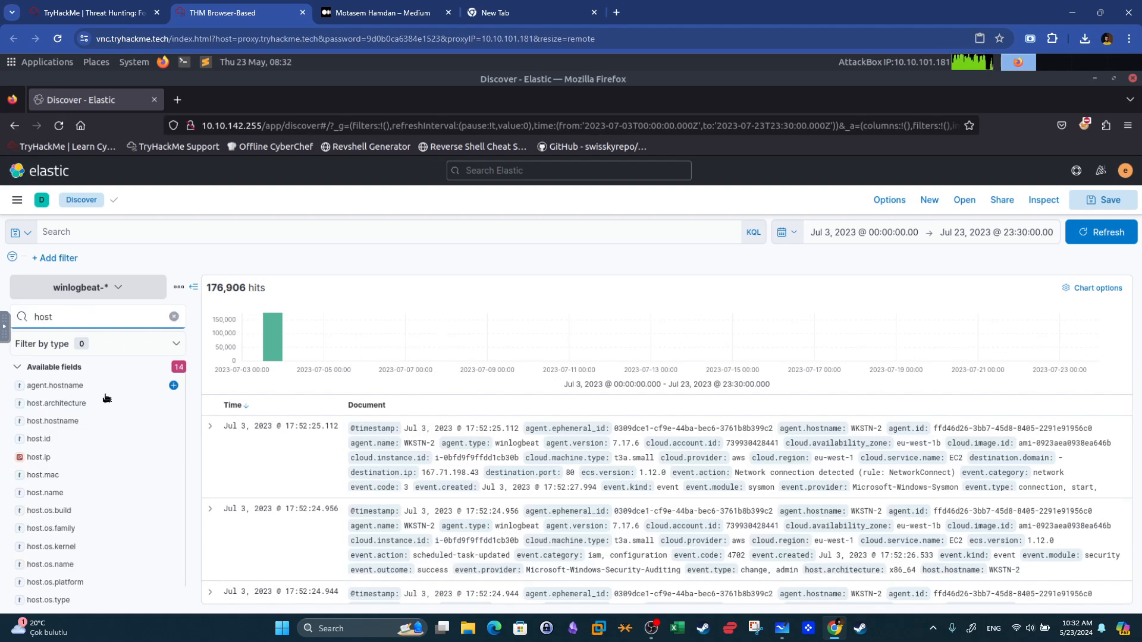
{"action": "left_click", "coordinate": [101, 390]}
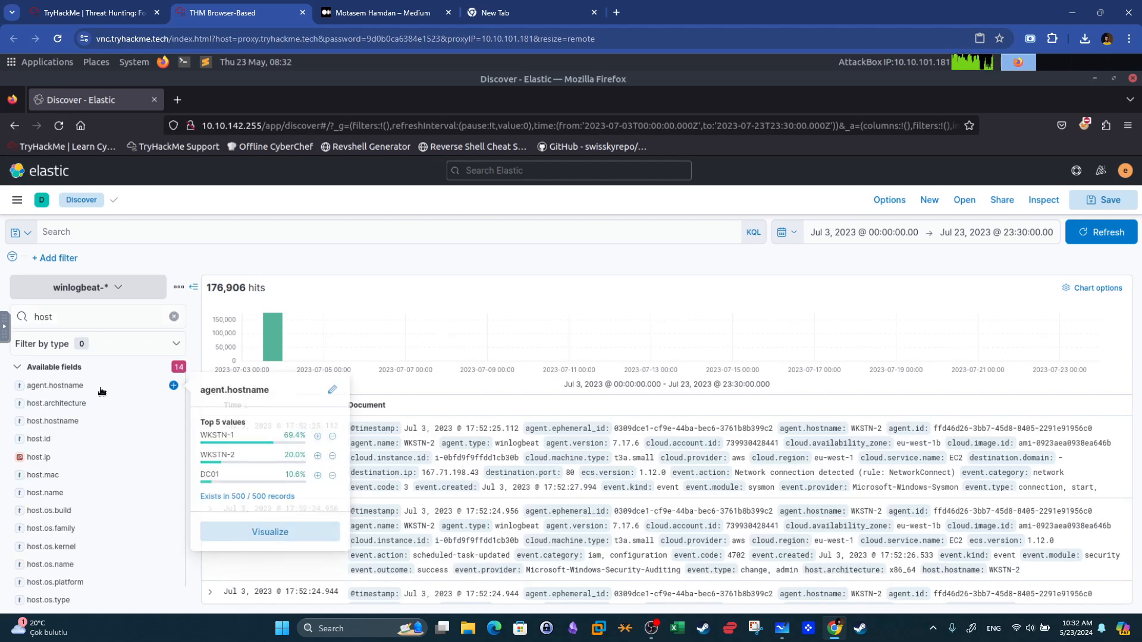
{"action": "left_click", "coordinate": [174, 385]}
Query winlogbeat events for host.name "WKSTN-2.threathunting.thm" and refresh the results.
{"action": "left_click", "coordinate": [135, 8]}
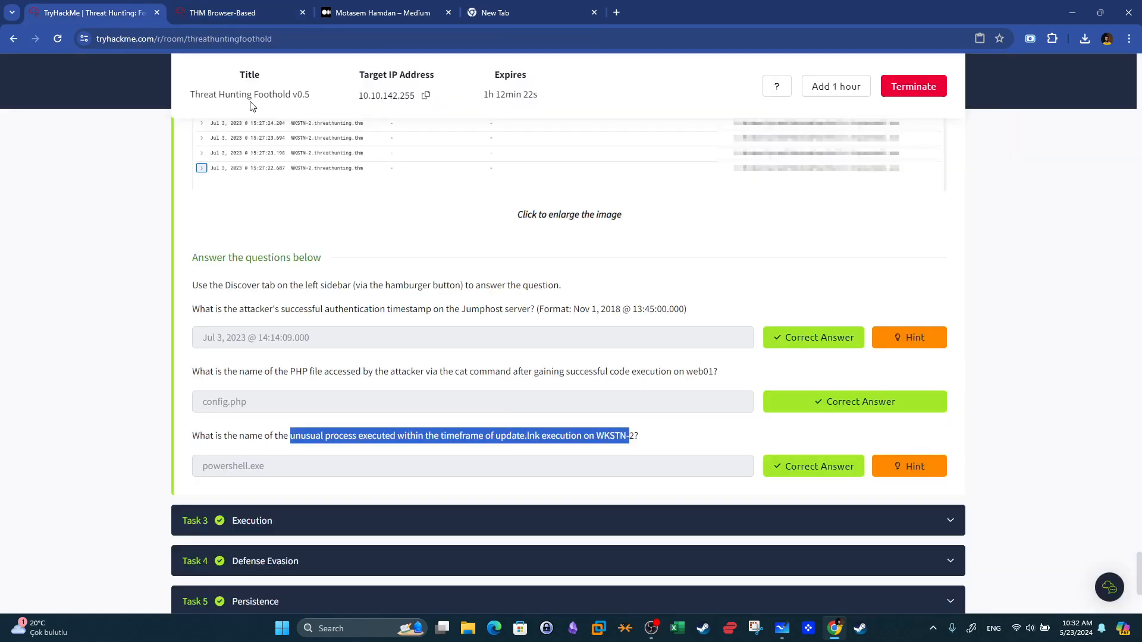
{"action": "left_click", "coordinate": [606, 451]}
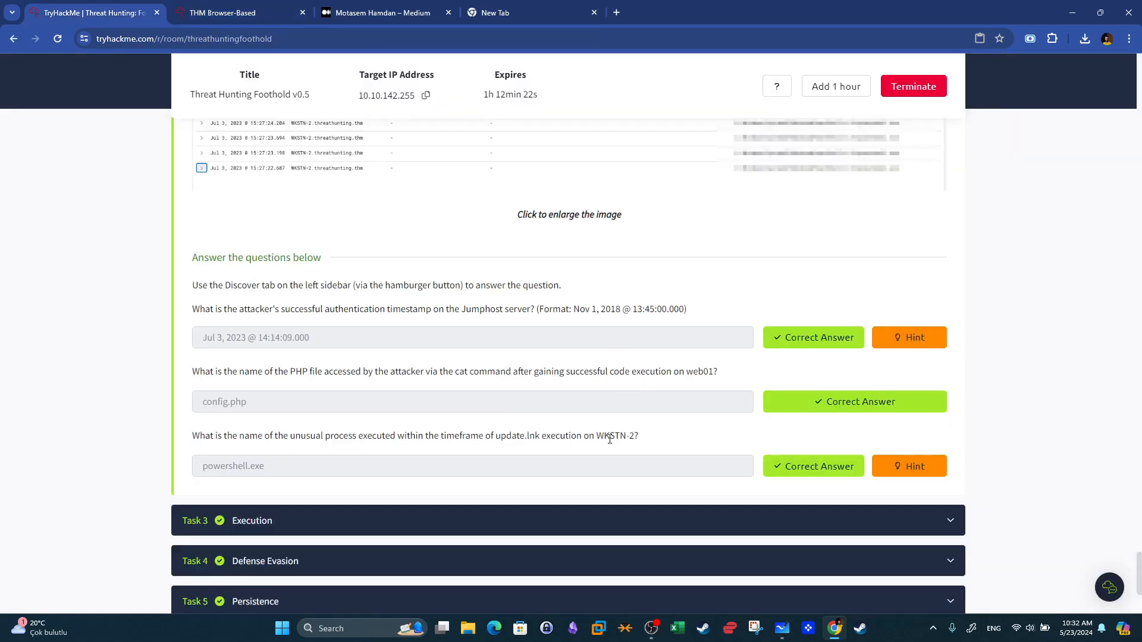
{"action": "left_click", "coordinate": [277, 8]}
{"action": "left_click", "coordinate": [101, 232]}
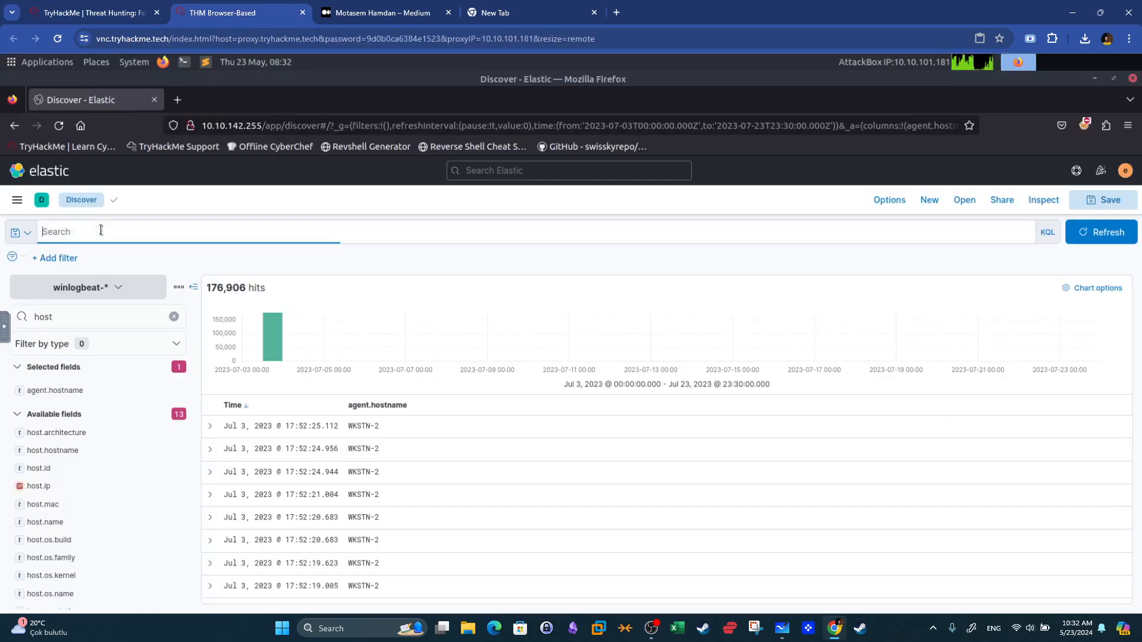
{"action": "type", "text": "hos"}
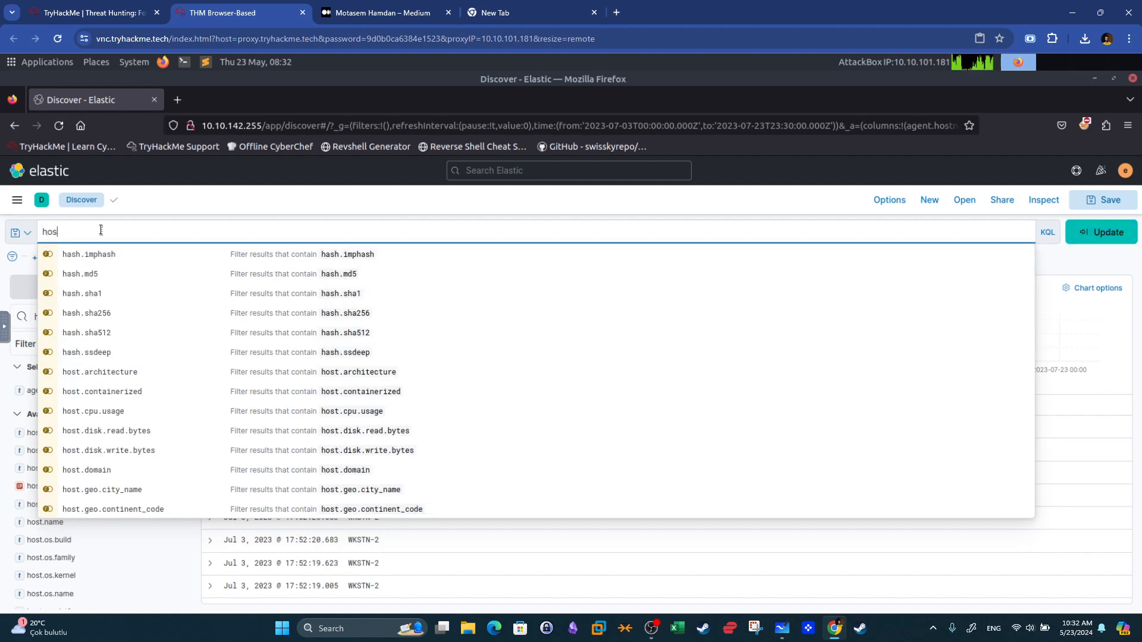
{"action": "type", "text": "t.n"}
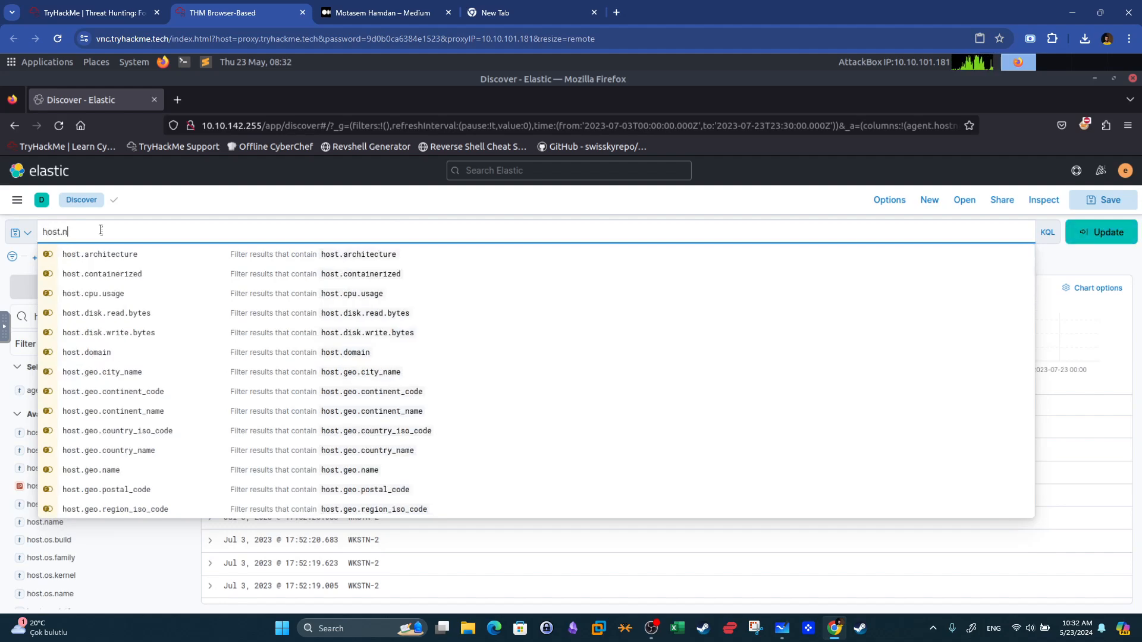
{"action": "type", "text": "ame: W"}
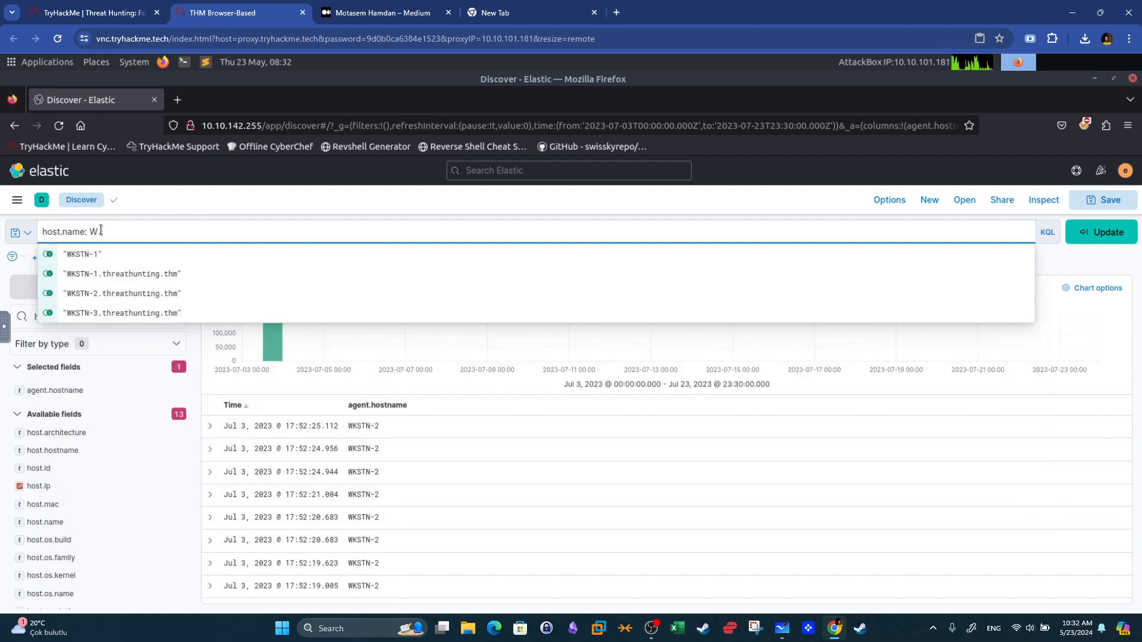
{"action": "left_click", "coordinate": [111, 293]}
{"action": "left_click", "coordinate": [1100, 232]}
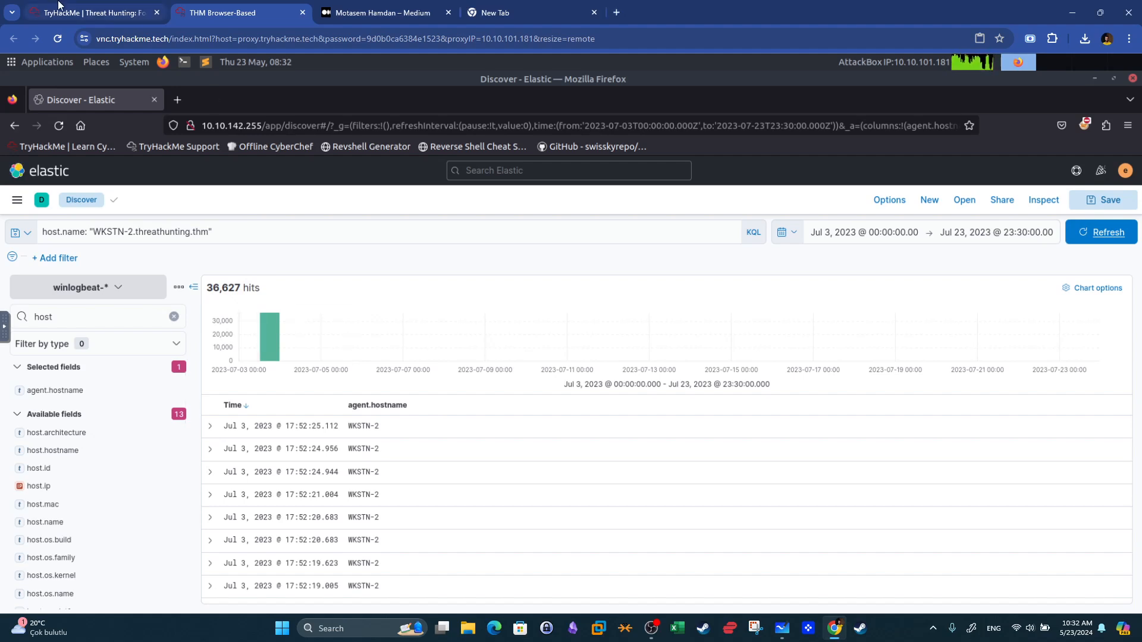
Re-read the question about the unusual process around update.lnk execution on WKSTN-2 and the task's surrounding-documents instructions.
{"action": "left_click", "coordinate": [95, 12]}
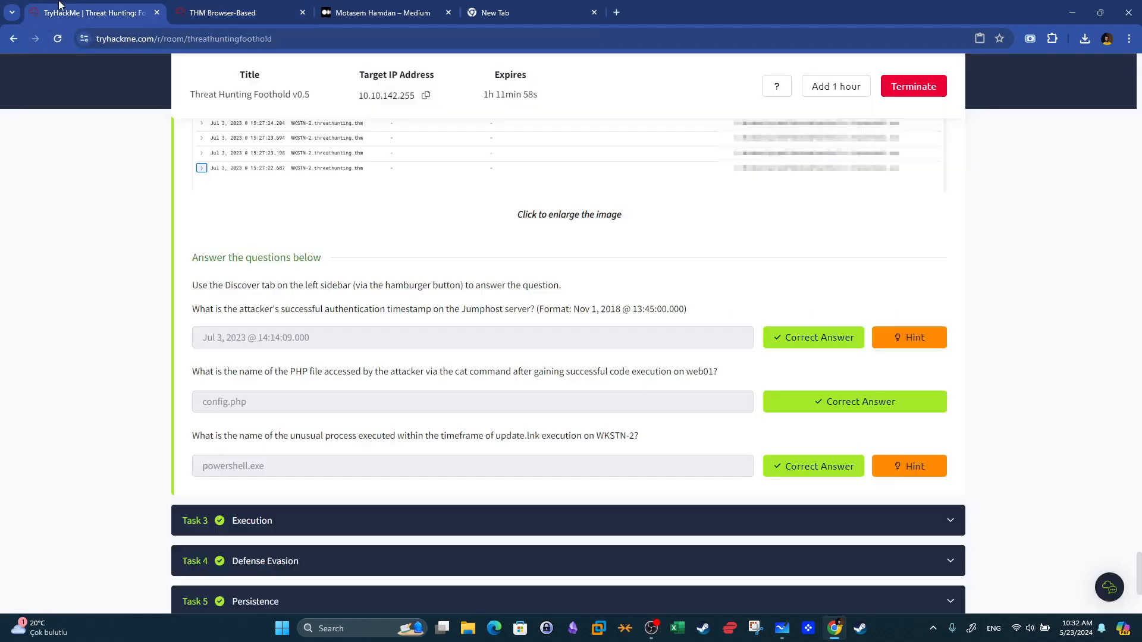
{"action": "left_click_drag", "start_coordinate": [295, 436], "coordinate": [539, 436]}
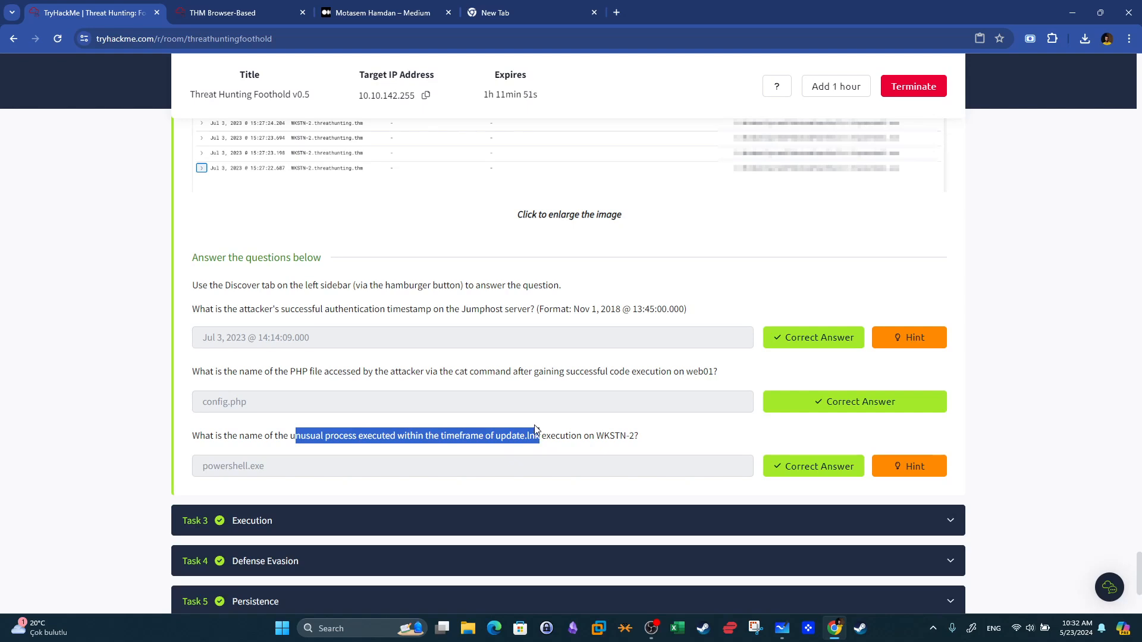
{"action": "left_click", "coordinate": [551, 432]}
{"action": "left_click_drag", "start_coordinate": [503, 435], "coordinate": [547, 430]}
{"action": "left_click", "coordinate": [545, 439]}
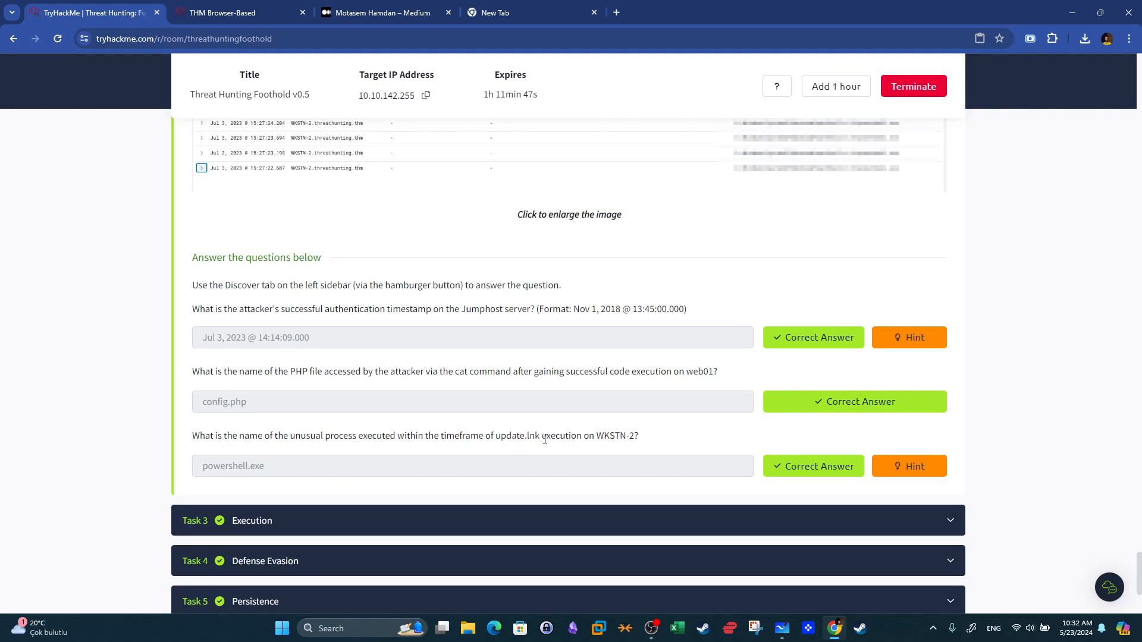
{"action": "left_click_drag", "start_coordinate": [538, 440], "coordinate": [502, 437]}
{"action": "left_click_drag", "start_coordinate": [595, 436], "coordinate": [639, 435]}
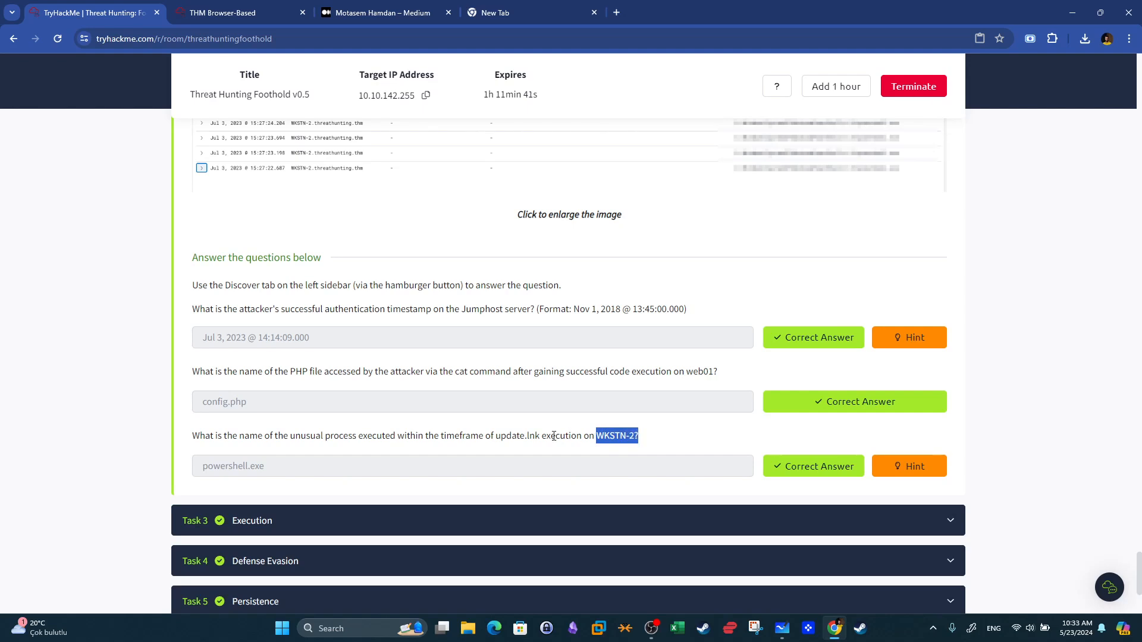
{"action": "left_click_drag", "start_coordinate": [539, 439], "coordinate": [501, 439]}
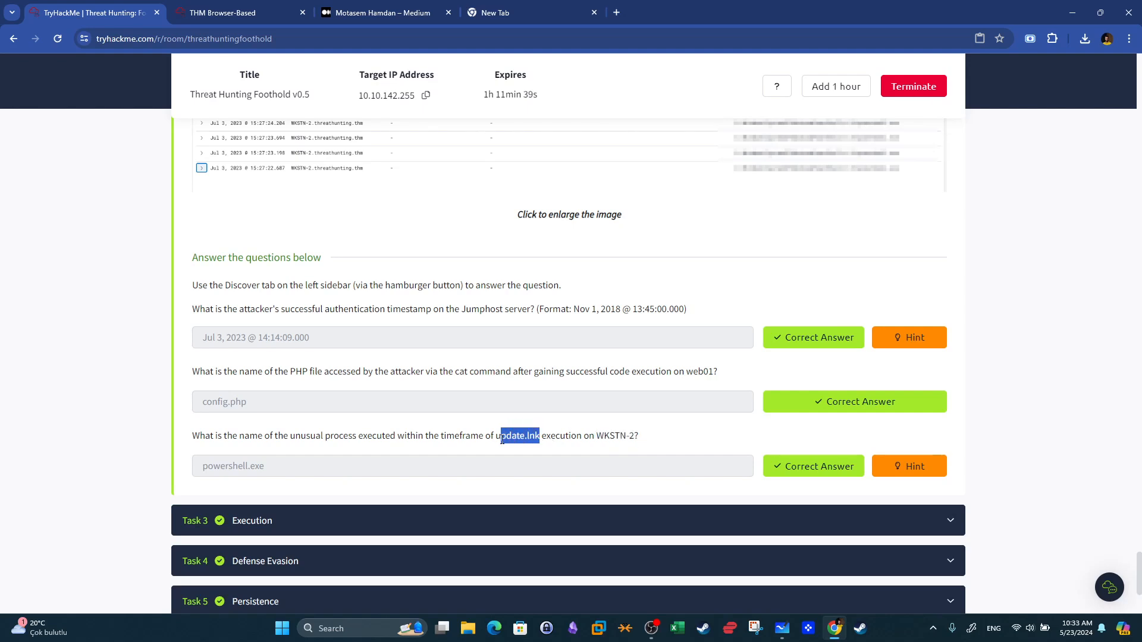
{"action": "key", "text": "super+shift+s"}
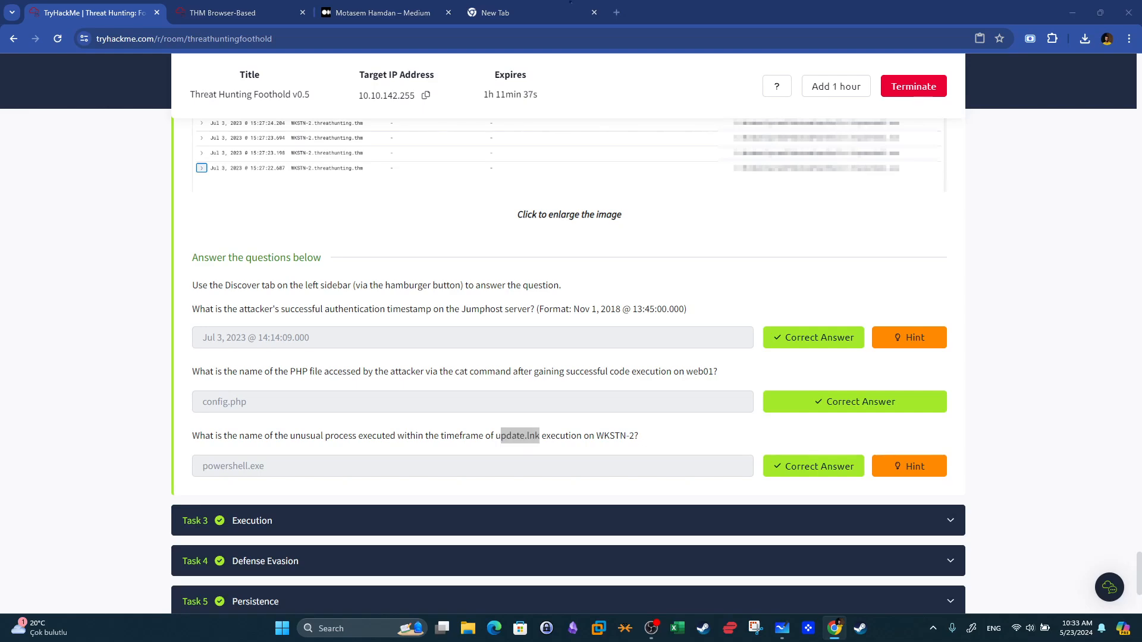
{"action": "scroll", "coordinate": [520, 316], "scroll_direction": "up", "scroll_amount": 10}
{"action": "scroll", "coordinate": [520, 315], "scroll_direction": "down", "scroll_amount": 10}
{"action": "key", "text": "super+shift+s"}
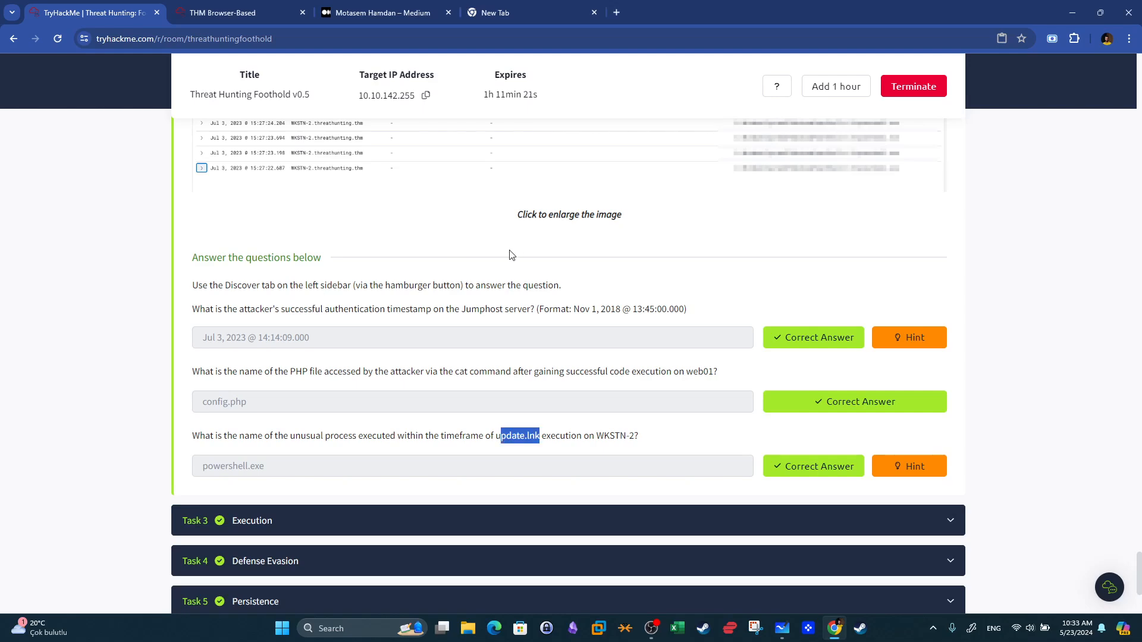
{"action": "scroll", "coordinate": [539, 265], "scroll_direction": "up", "scroll_amount": 6}
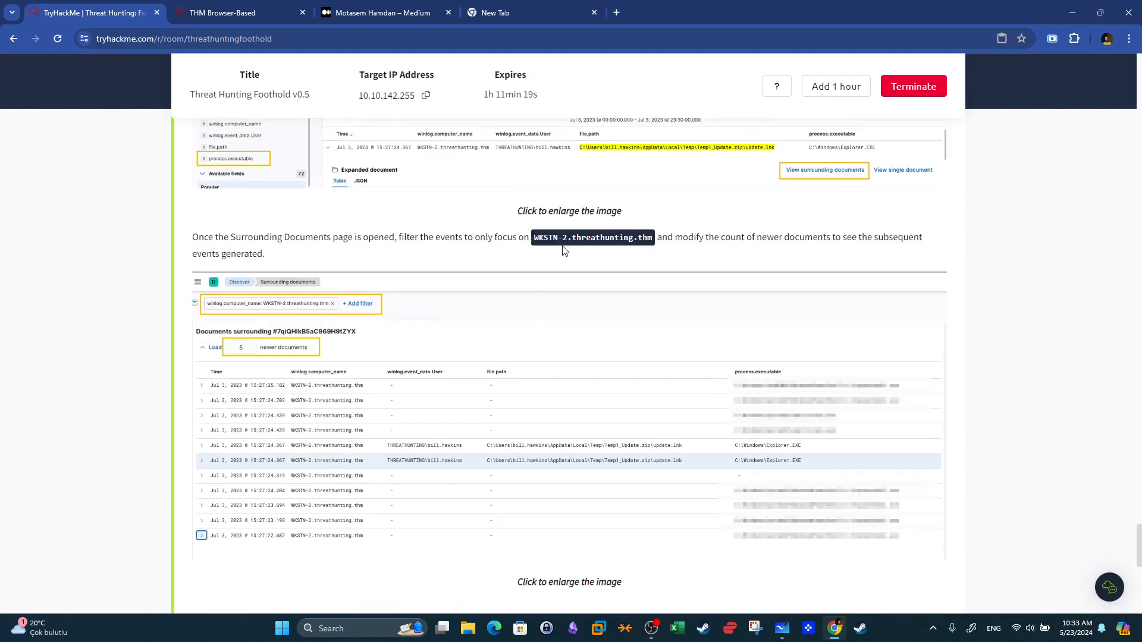
{"action": "scroll", "coordinate": [563, 249], "scroll_direction": "down", "scroll_amount": 6}
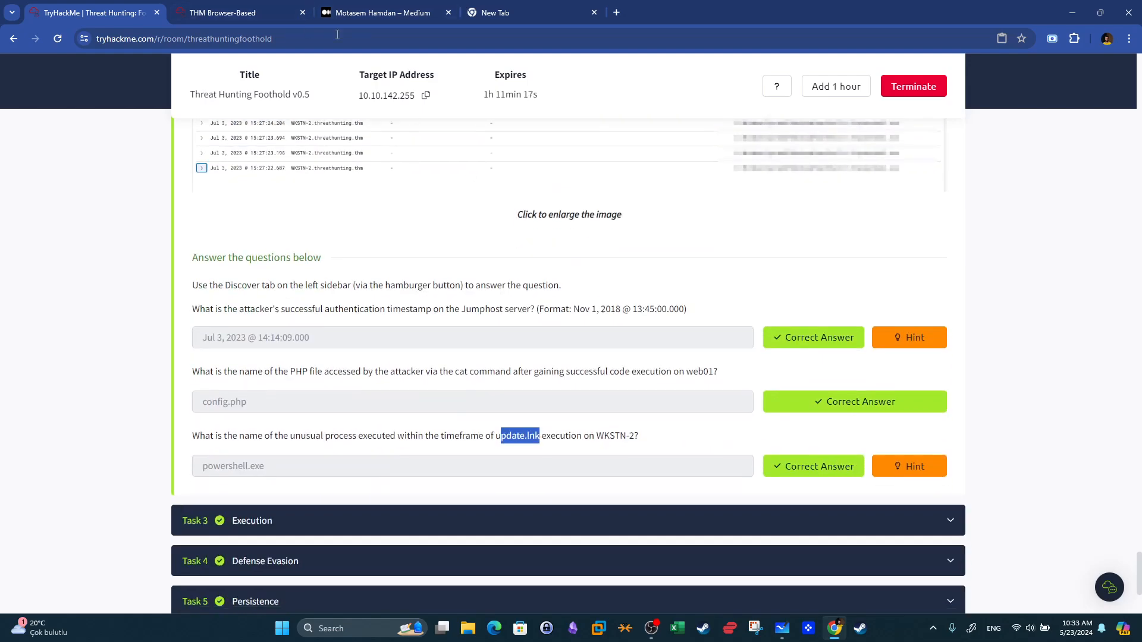
Append an AND operator to the WKSTN-2 host query.
{"action": "left_click", "coordinate": [250, 13]}
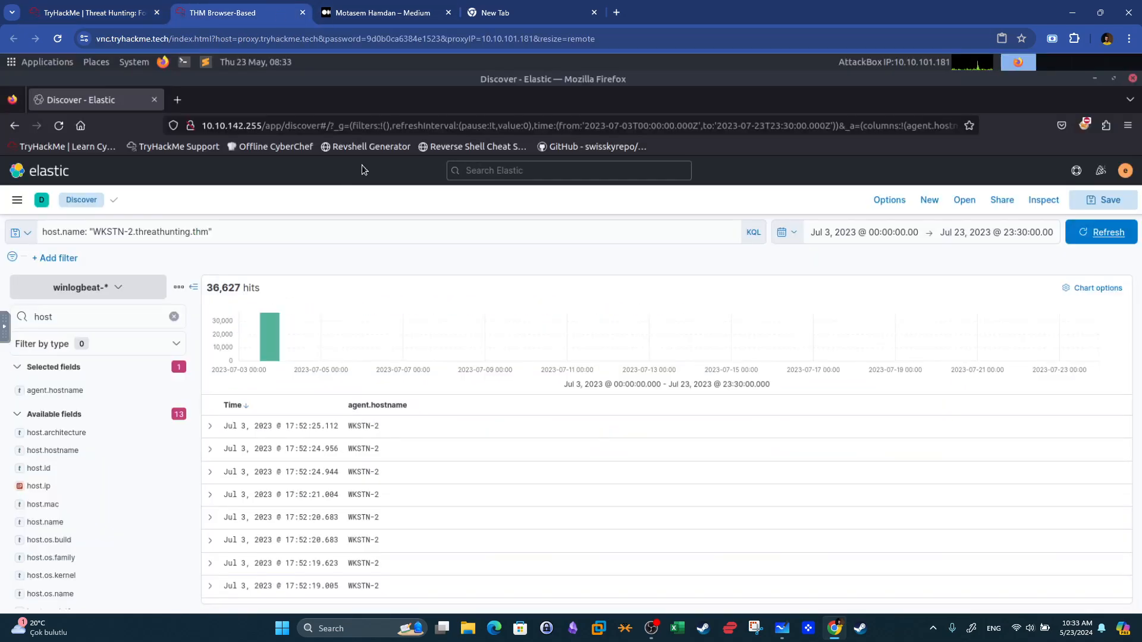
{"action": "left_click", "coordinate": [292, 227]}
{"action": "type", "text": "a"}
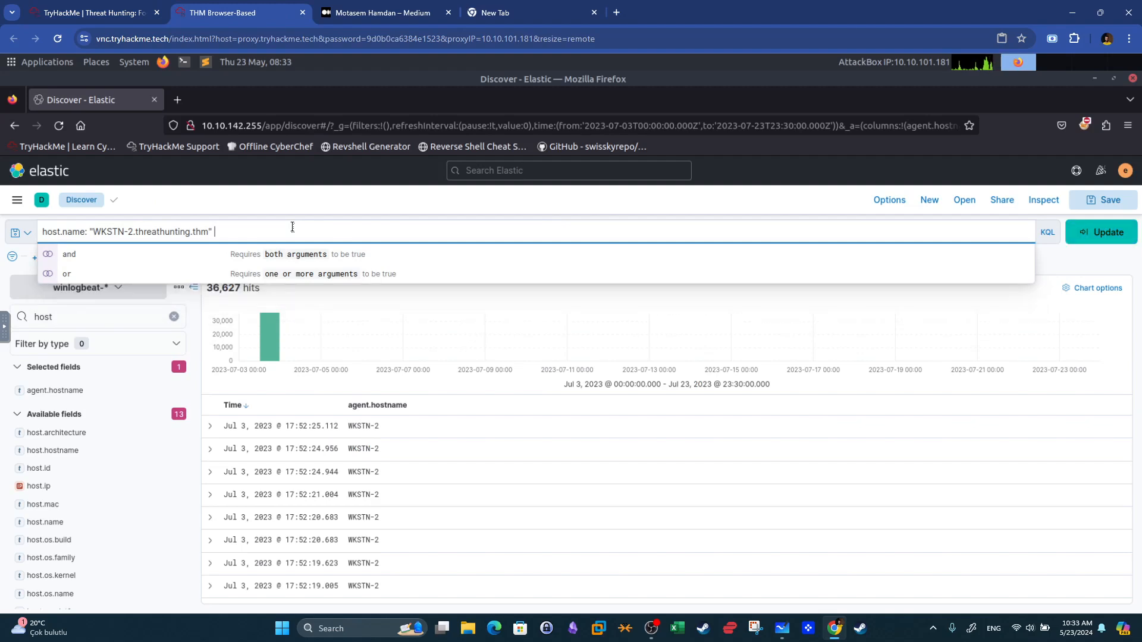
{"action": "type", "text": "nd"}
{"action": "key", "text": "BackSpace"}
{"action": "key", "text": "BackSpace"}
{"action": "type", "text": "AND"}
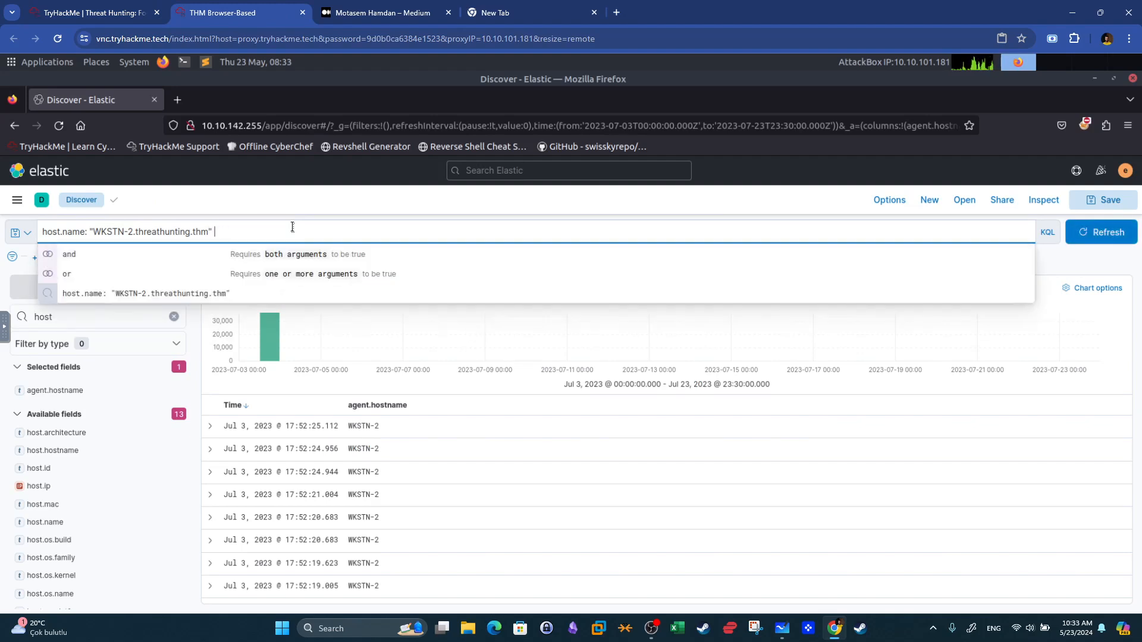
Search the field list for process and add process.name as a table column.
{"action": "left_click", "coordinate": [69, 316]}
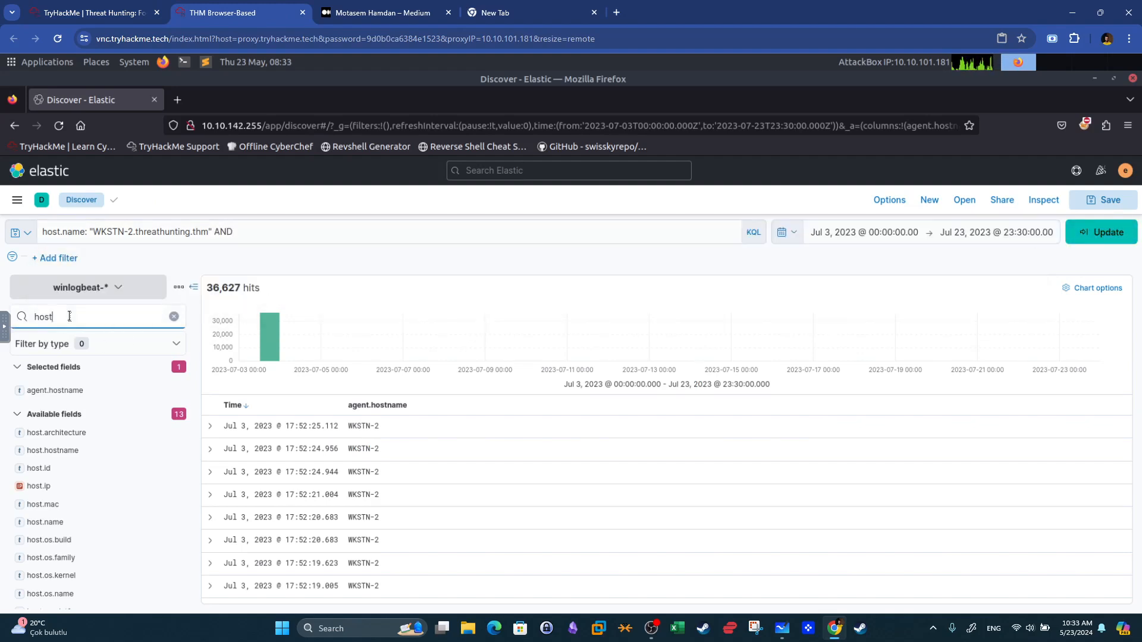
{"action": "key", "text": "BackSpace"}
{"action": "key", "text": "BackSpace"}
{"action": "type", "text": "process"}
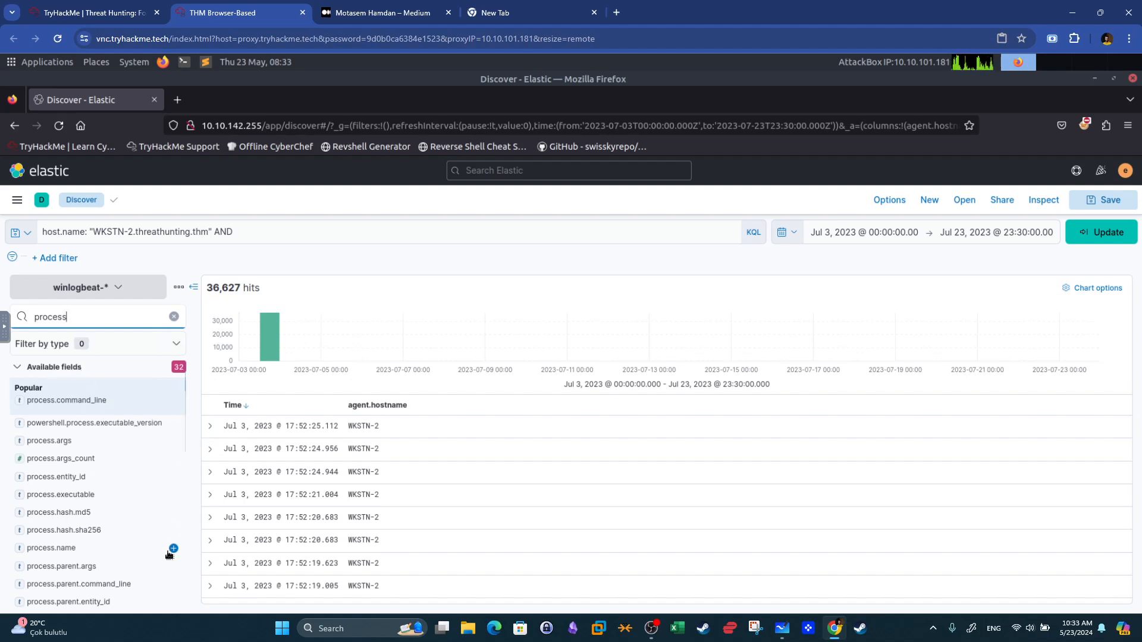
{"action": "left_click", "coordinate": [174, 548]}
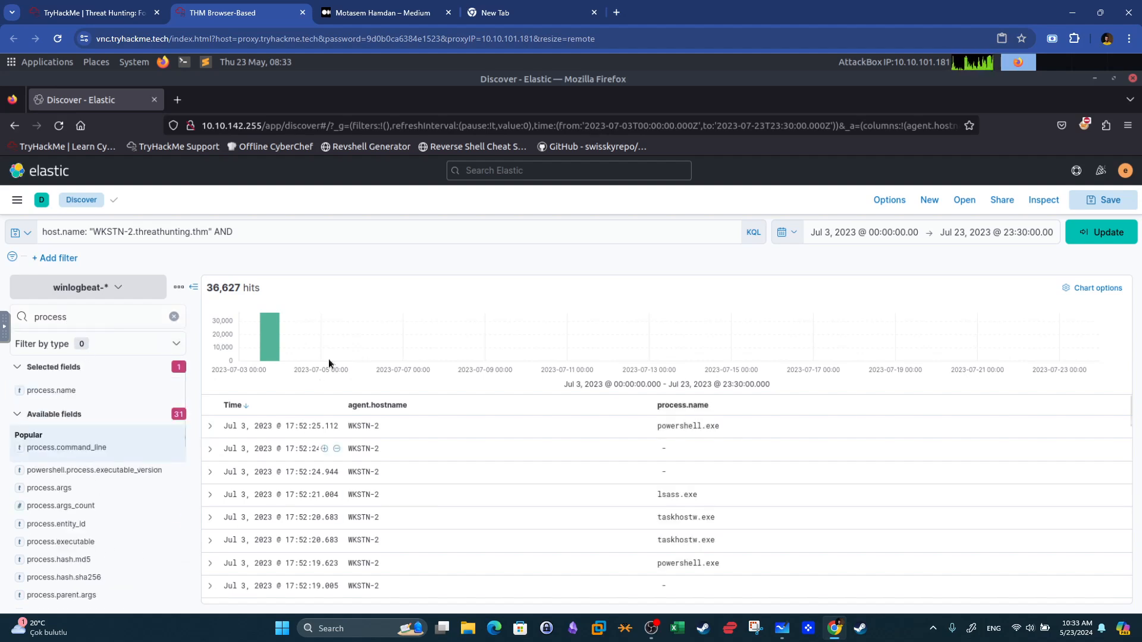
Extend the query with processname: OUTLOOK.EXE and run the search.
{"action": "left_click", "coordinate": [273, 233]}
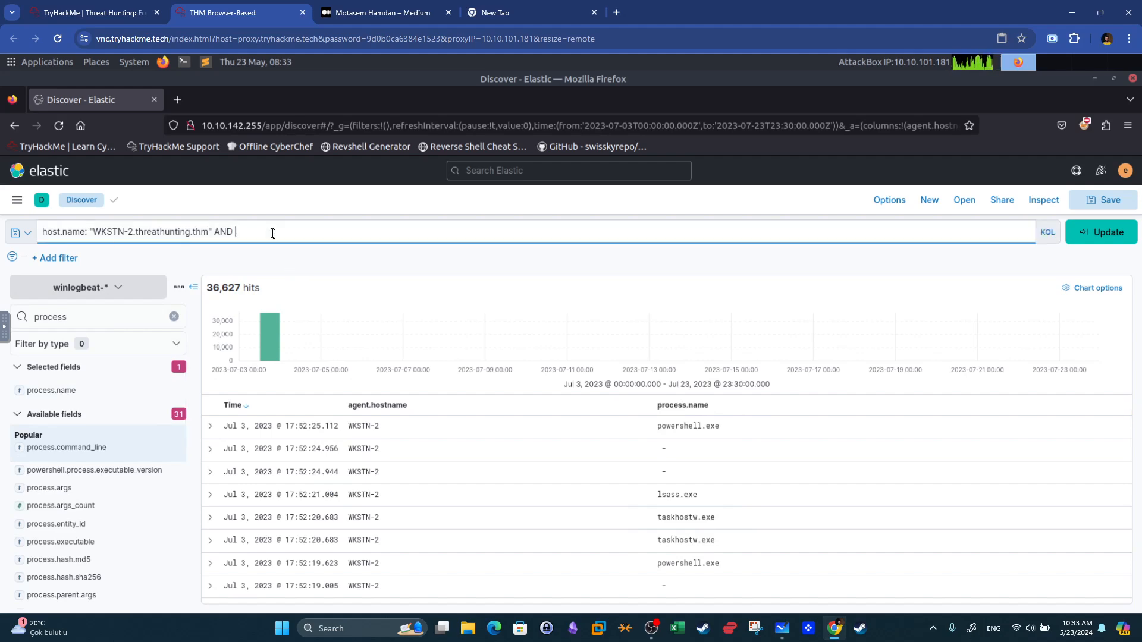
{"action": "type", "text": "processname: OUTLOOK.EXE"}
{"action": "key", "text": "Return"}
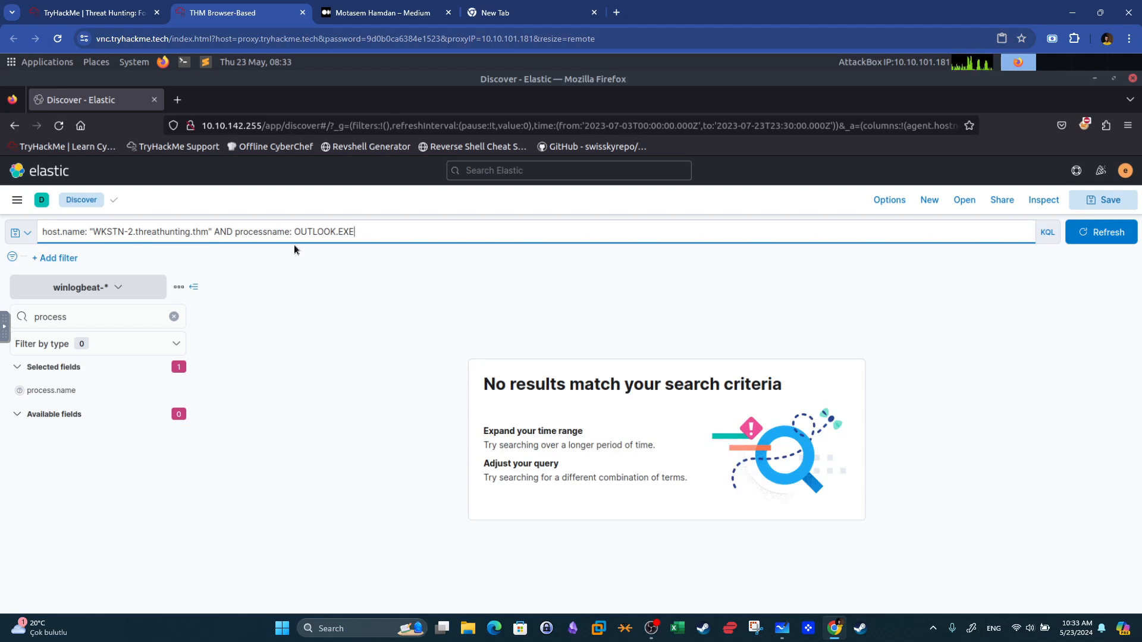
Shorten the host value to WKSTN-2 without the domain or quotes and rerun the search.
{"action": "left_click_drag", "start_coordinate": [208, 232], "coordinate": [137, 228]}
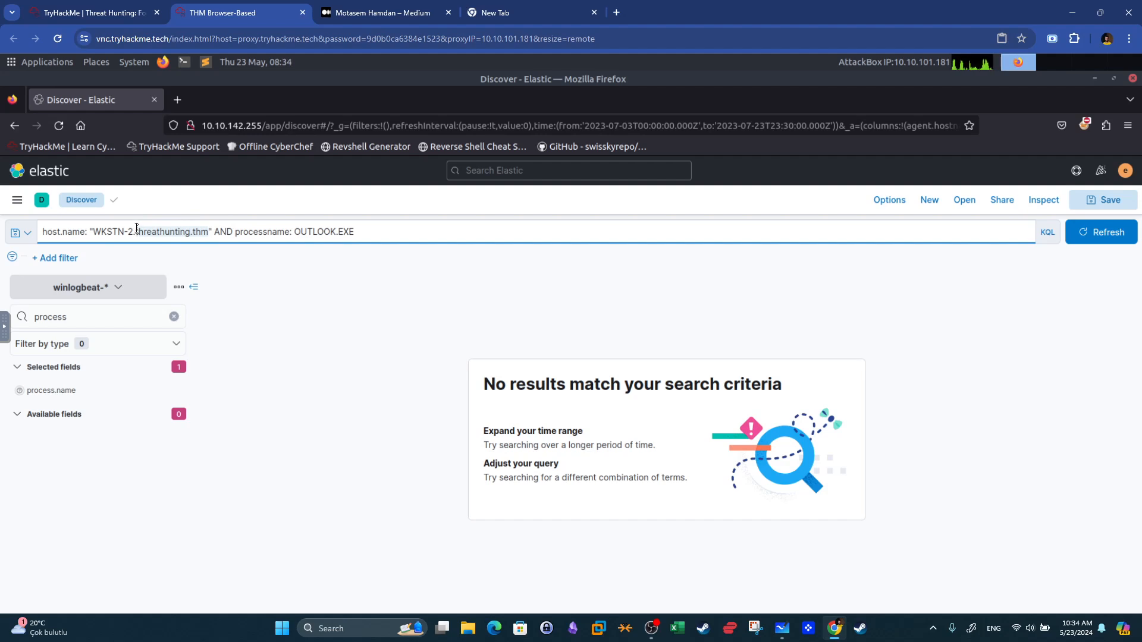
{"action": "key", "text": "BackSpace"}
{"action": "key", "text": "BackSpace"}
{"action": "left_click", "coordinate": [1106, 232]}
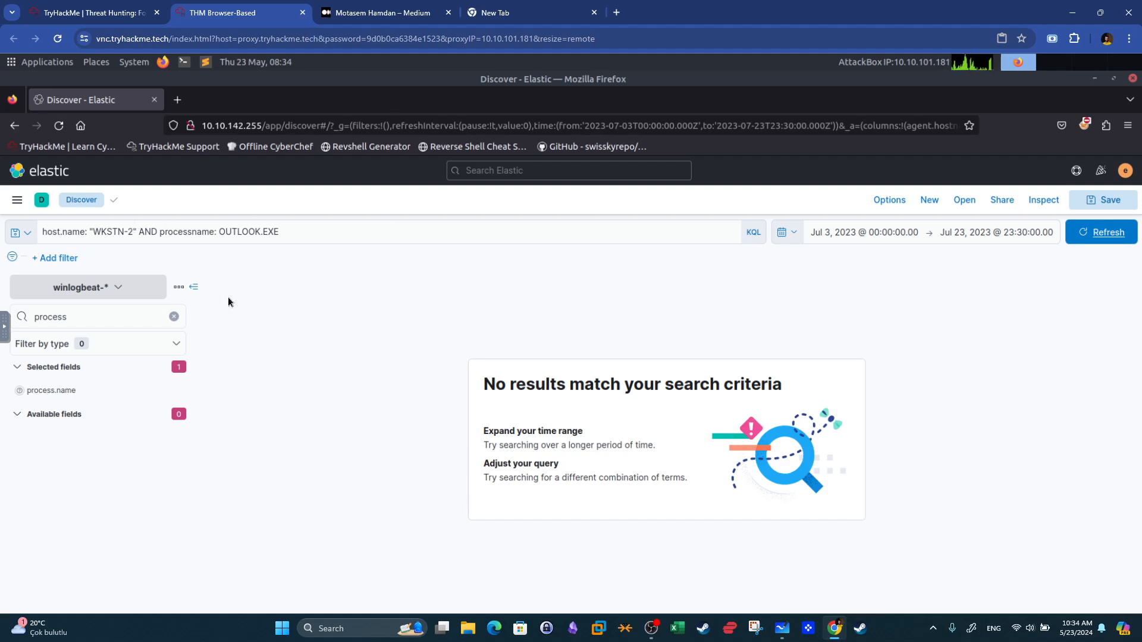
{"action": "left_click", "coordinate": [137, 230]}
{"action": "key", "text": "BackSpace"}
{"action": "left_click", "coordinate": [94, 232]}
{"action": "key", "text": "BackSpace"}
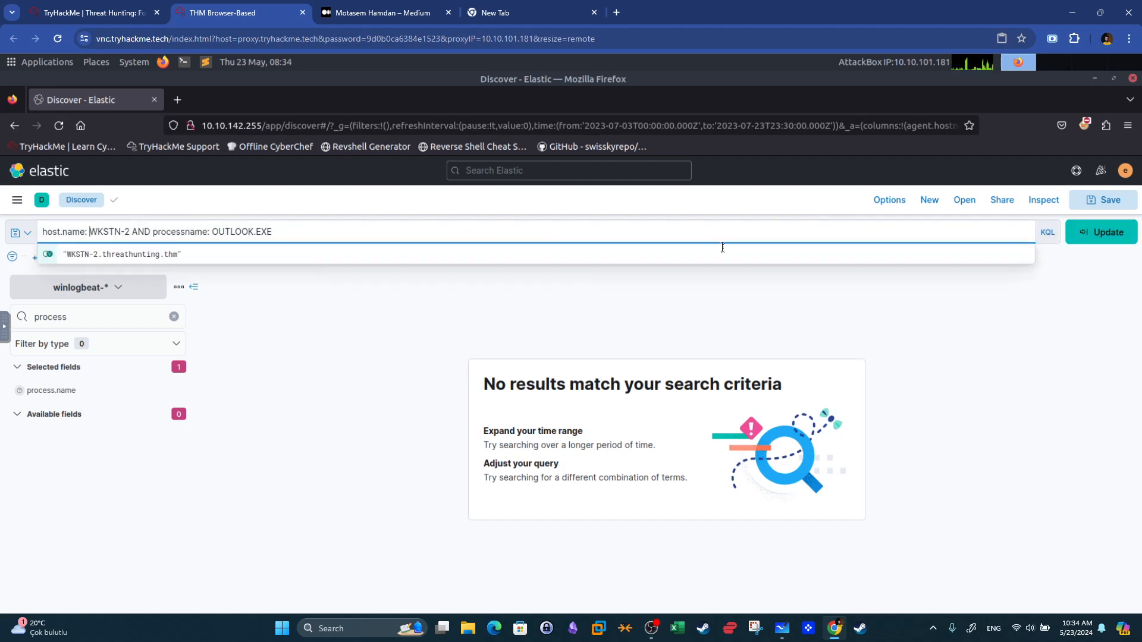
{"action": "left_click", "coordinate": [1092, 240]}
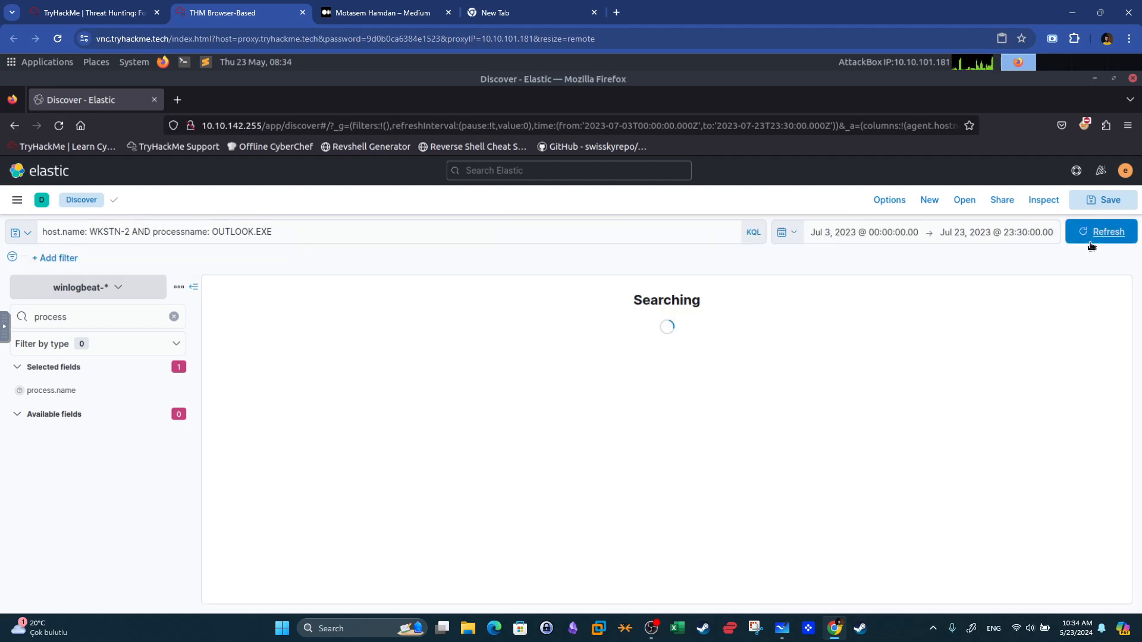
Change the host value to the wildcard WKSTN-* and rerun the search.
{"action": "left_click", "coordinate": [129, 233]}
{"action": "key", "text": "BackSpace"}
{"action": "key", "text": "BackSpace"}
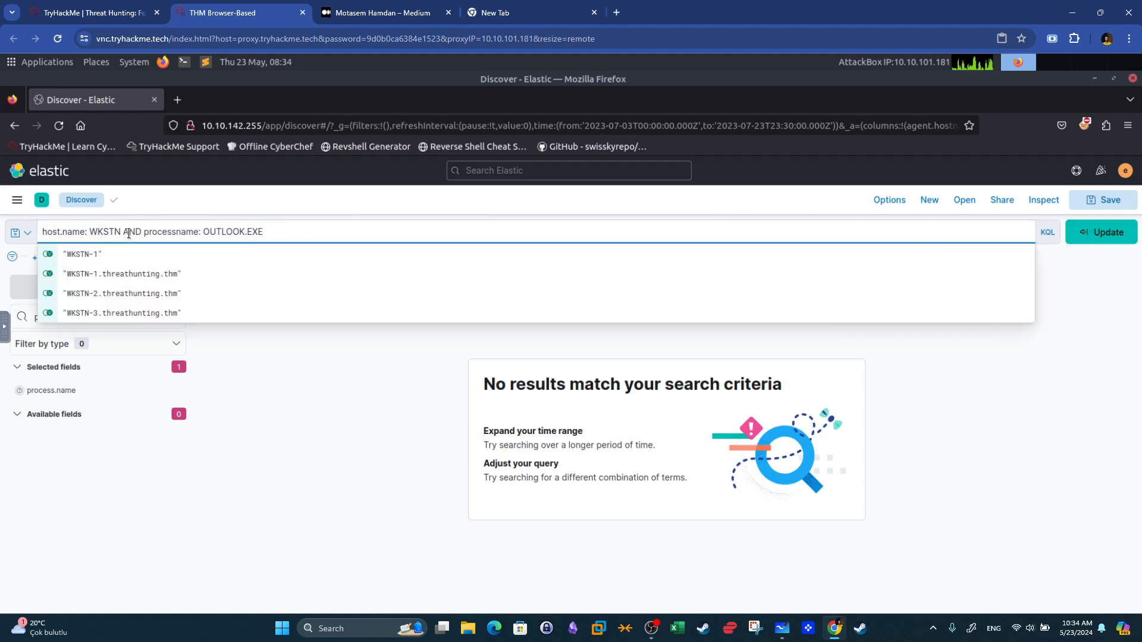
{"action": "type", "text": "-*"}
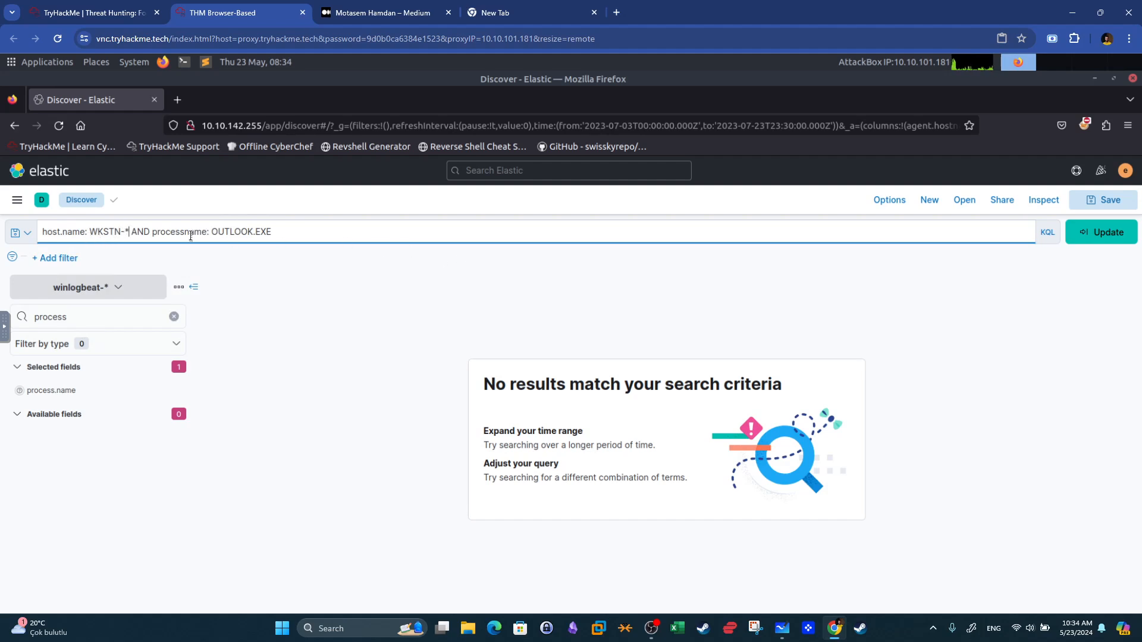
{"action": "left_click", "coordinate": [1090, 238]}
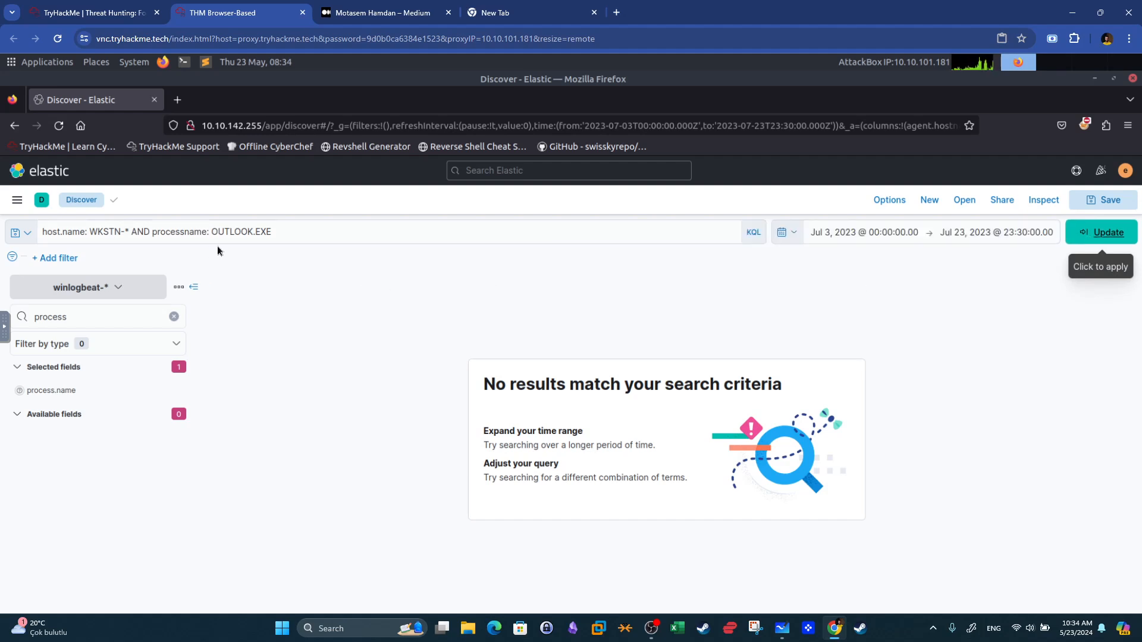
Correct the field name to process.name and set the host value to WKSTN-2, then rerun the search.
{"action": "left_click", "coordinate": [186, 232]}
{"action": "type", "text": "."}
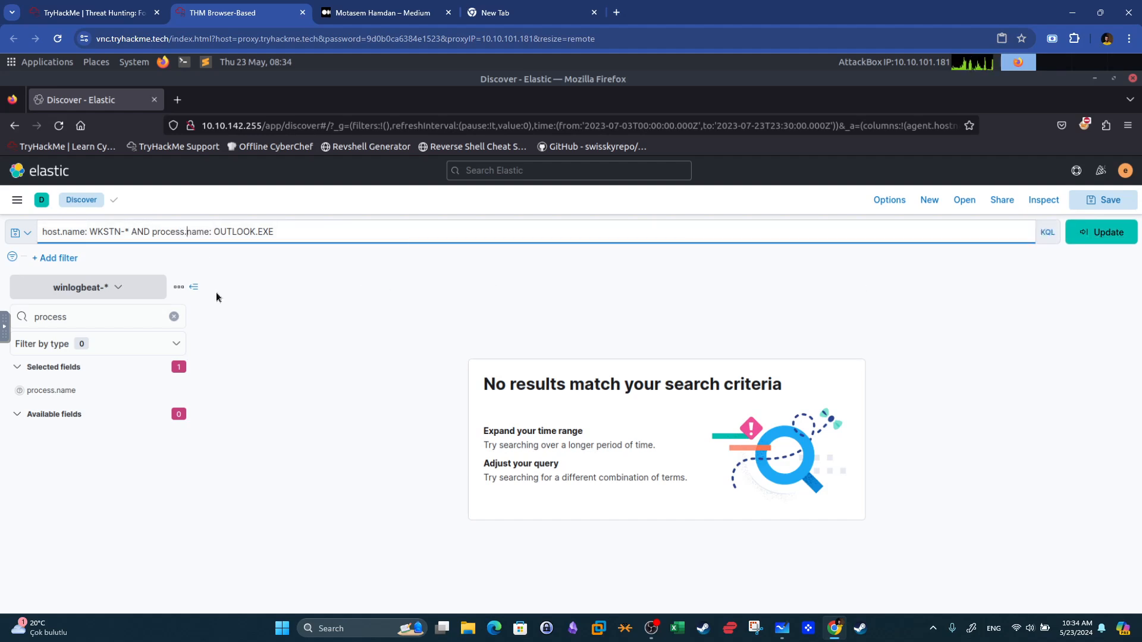
{"action": "left_click", "coordinate": [128, 232]}
{"action": "key", "text": "BackSpace"}
{"action": "type", "text": "2"}
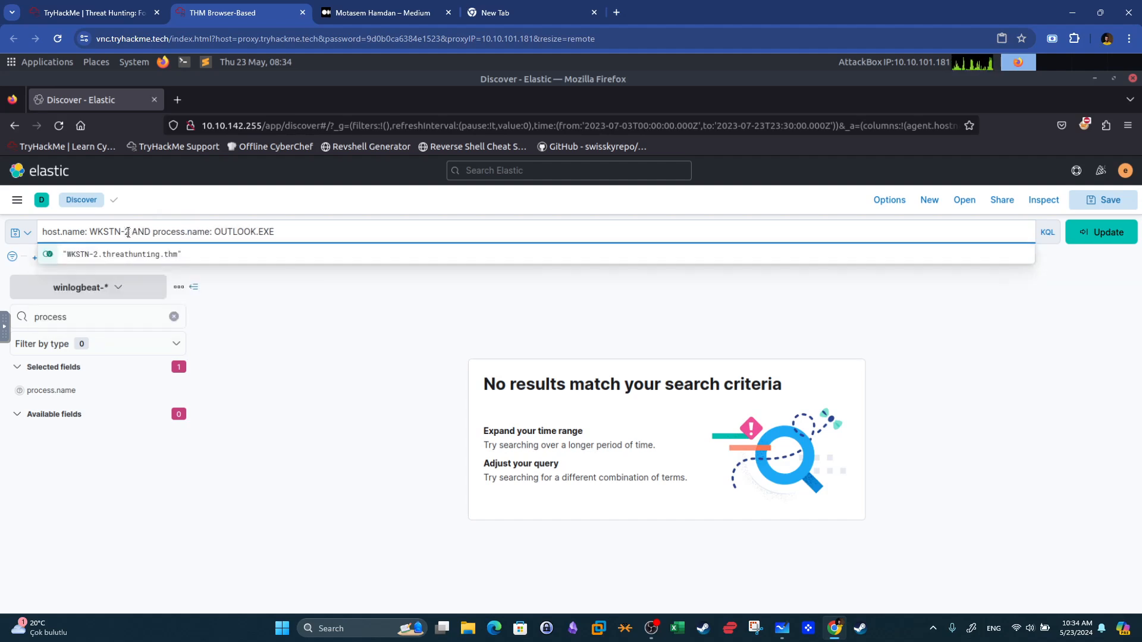
{"action": "left_click", "coordinate": [1098, 240]}
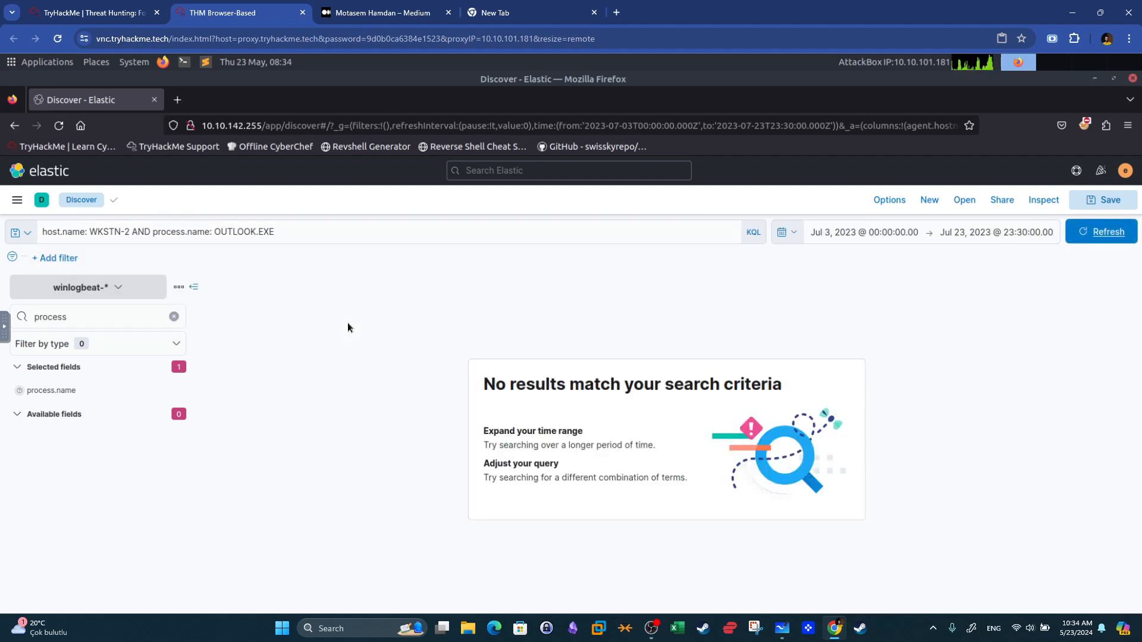
Set the host value to the suggested "WKSTN-2.threathunting.thm", rerun the search, and clear the field-name search.
{"action": "left_click", "coordinate": [129, 233]}
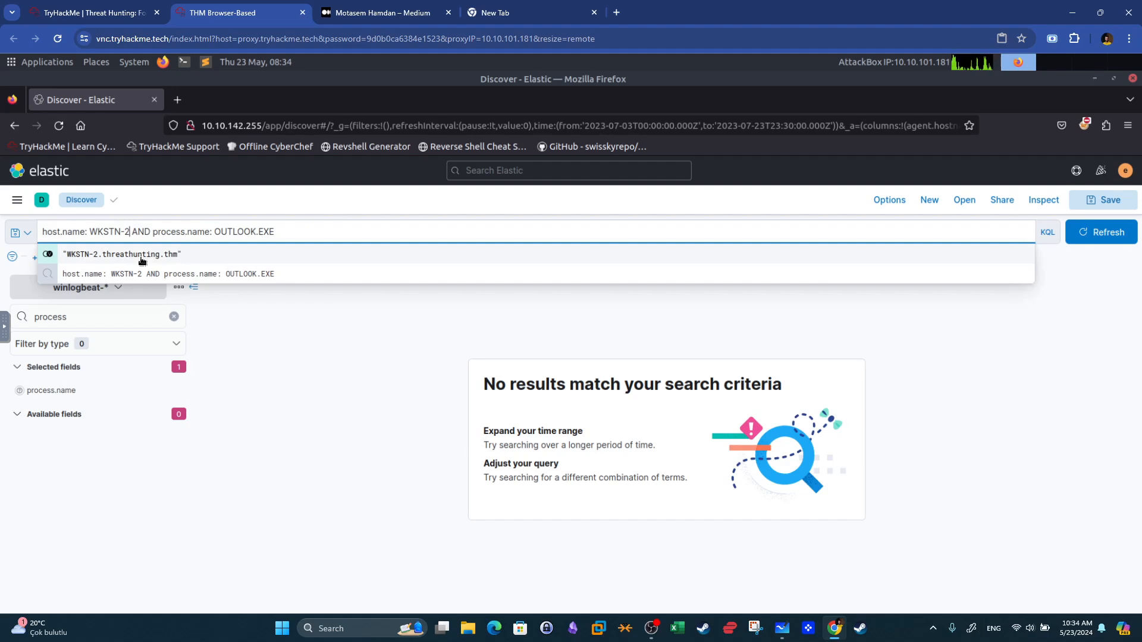
{"action": "left_click", "coordinate": [143, 255]}
{"action": "left_click", "coordinate": [1126, 238]}
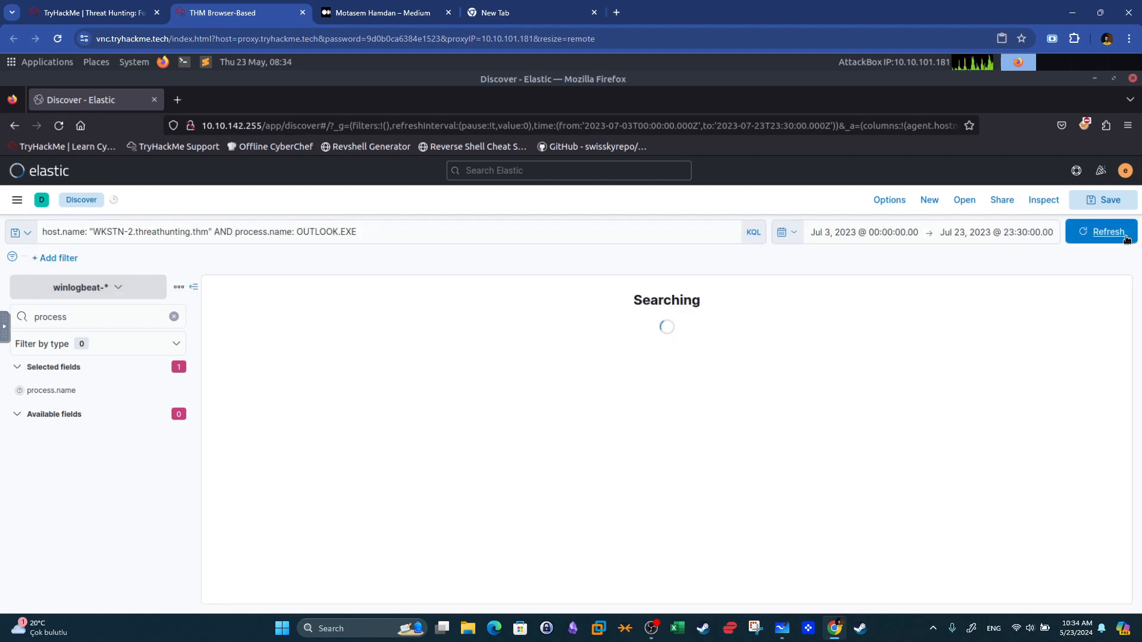
{"action": "left_click", "coordinate": [174, 317]}
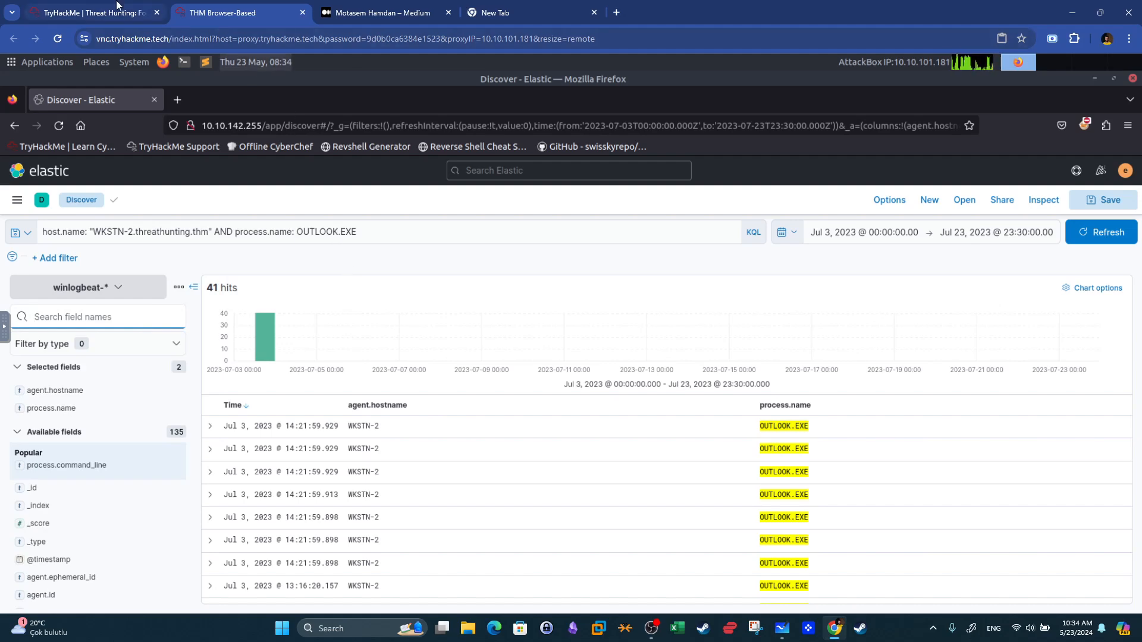
Read the room question about the unusual process executed around update.lnk execution, then return to Elastic.
{"action": "left_click", "coordinate": [92, 12]}
{"action": "left_click_drag", "start_coordinate": [214, 436], "coordinate": [527, 442]}
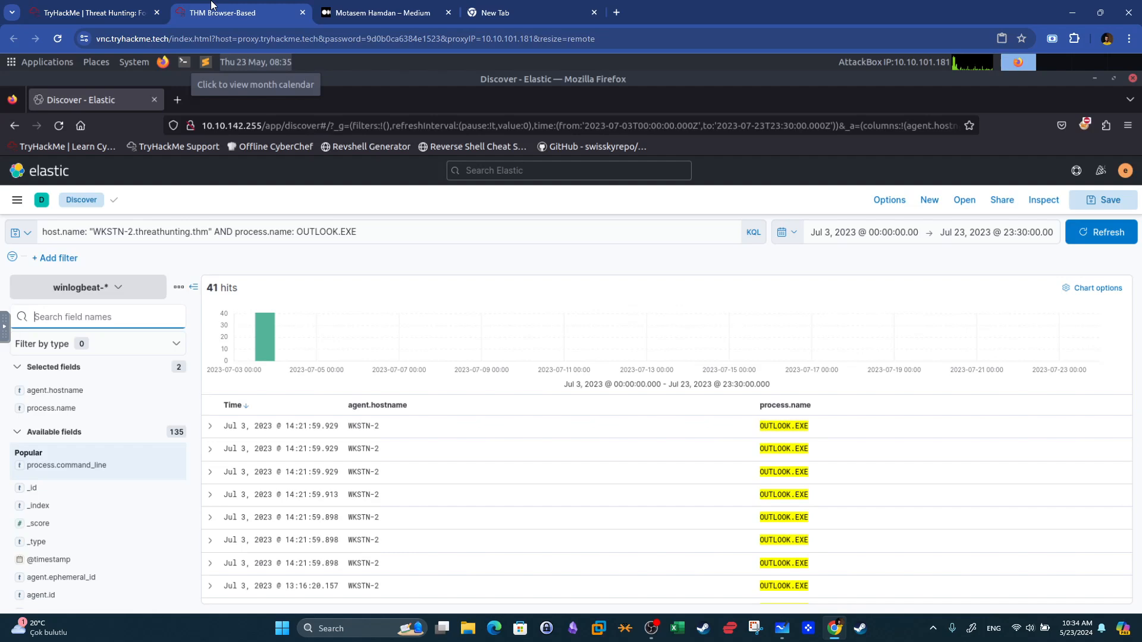
{"action": "left_click", "coordinate": [226, 12]}
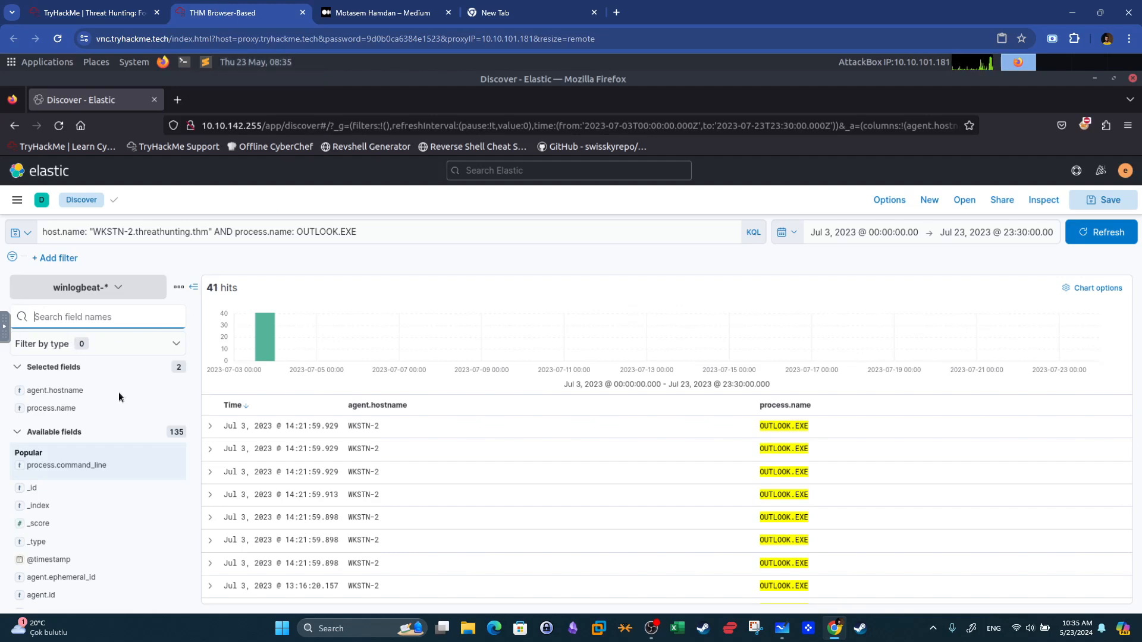
Search the field list for file and add file.directory, file.name and file.path as table columns.
{"action": "type", "text": "file"}
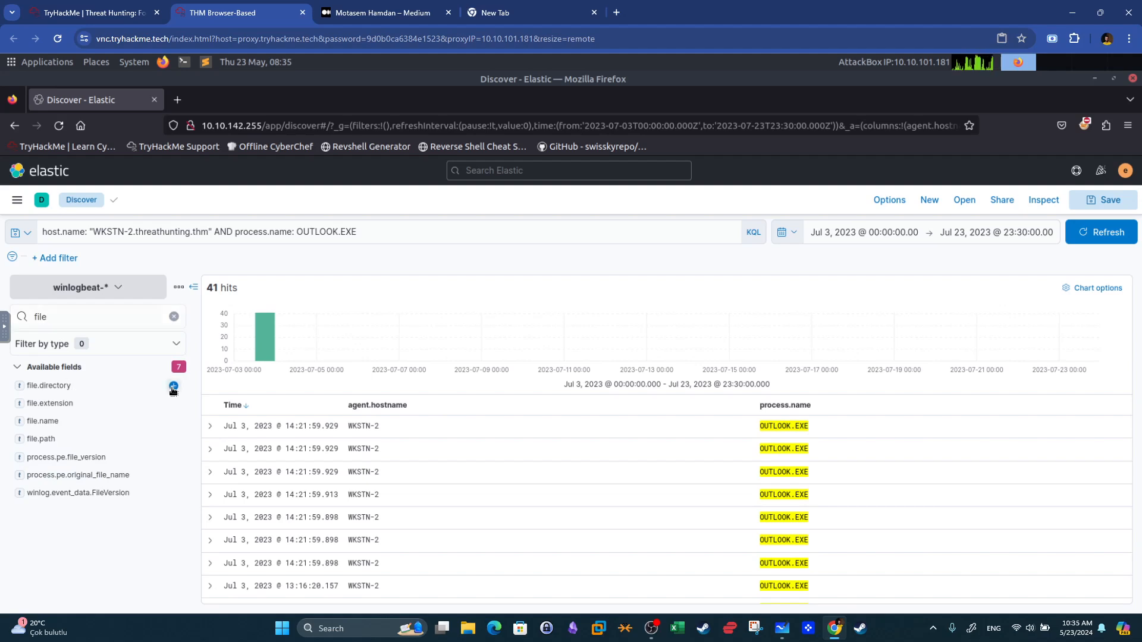
{"action": "left_click", "coordinate": [174, 386]}
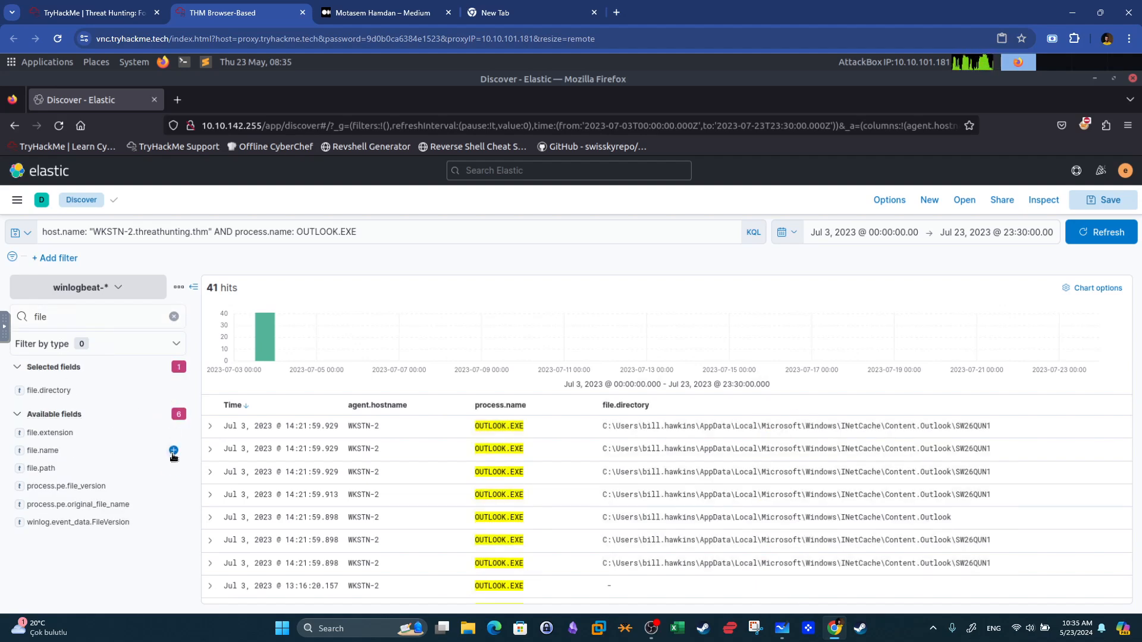
{"action": "left_click", "coordinate": [174, 450]}
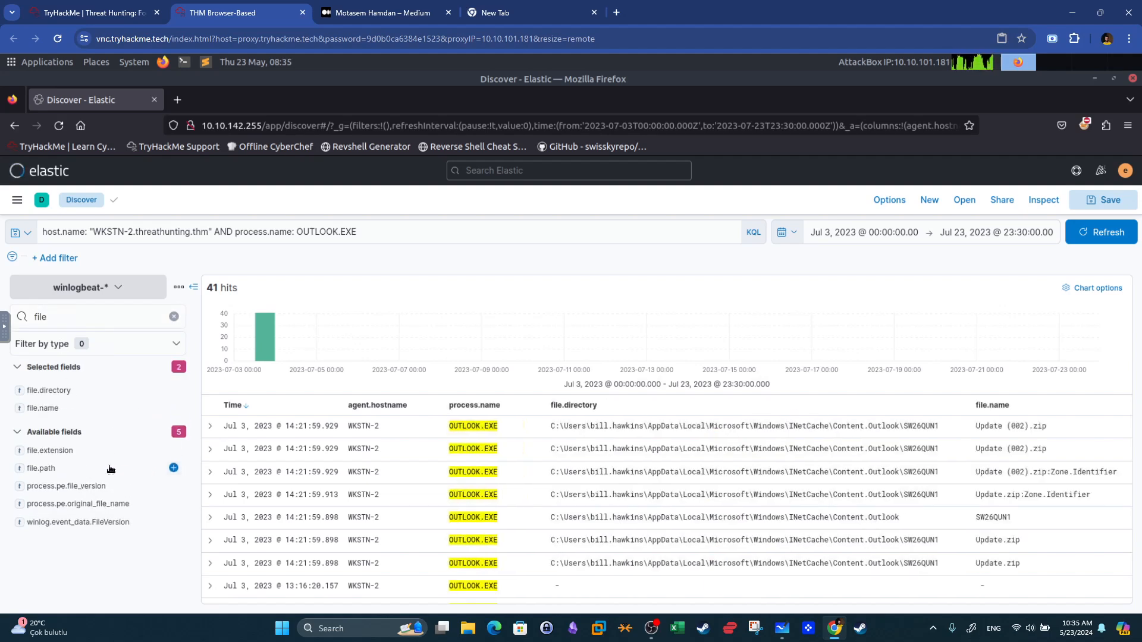
{"action": "left_click", "coordinate": [174, 468]}
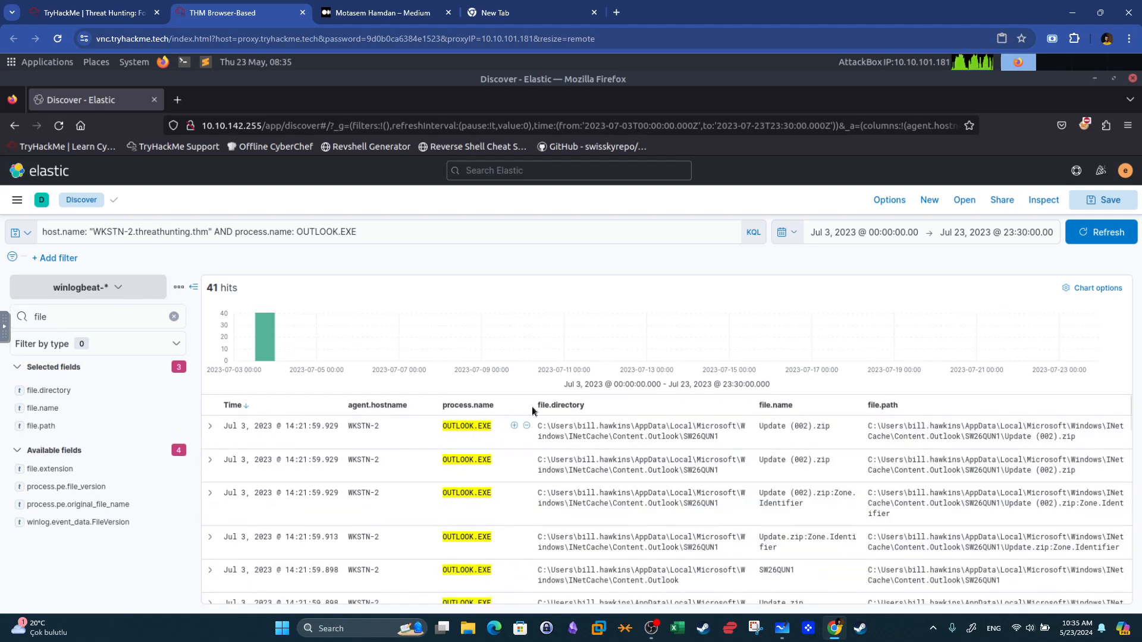
{"action": "left_click", "coordinate": [173, 316]}
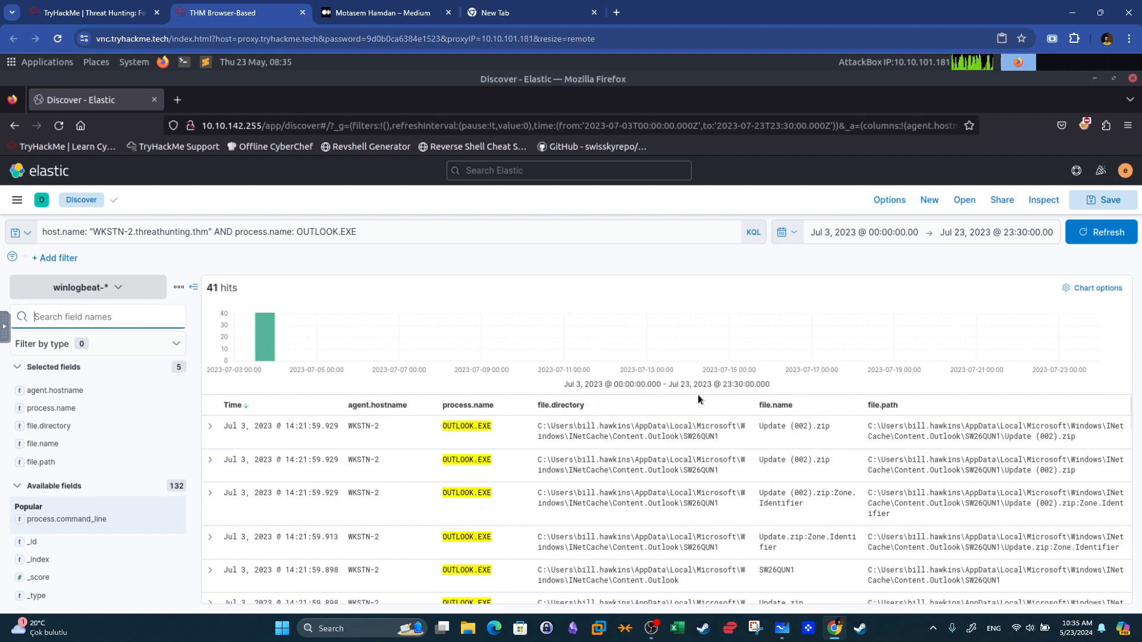
Replace the process.name clause with the wildcard term *Update.zip* and run the search.
{"action": "left_click_drag", "start_coordinate": [821, 427], "coordinate": [808, 428]}
{"action": "scroll", "coordinate": [824, 471], "scroll_direction": "down", "scroll_amount": 2}
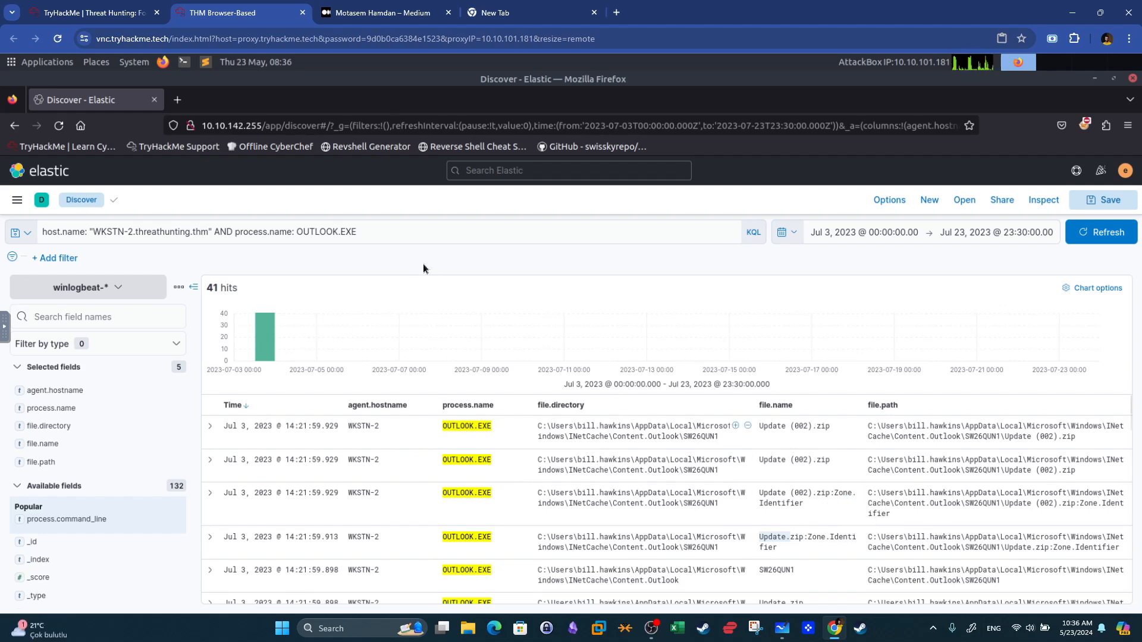
{"action": "left_click_drag", "start_coordinate": [296, 232], "coordinate": [405, 230]}
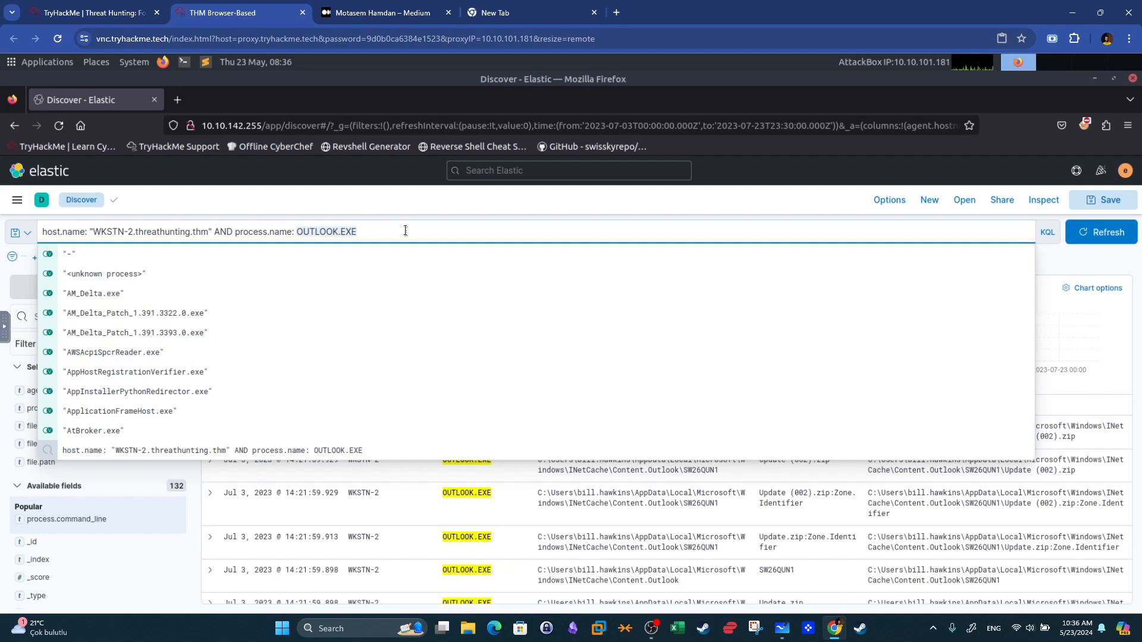
{"action": "key", "text": "BackSpace"}
{"action": "key", "text": "BackSpace"}
{"action": "key", "text": "BackSpace"}
{"action": "key", "text": "BackSpace"}
{"action": "key", "text": "BackSpace"}
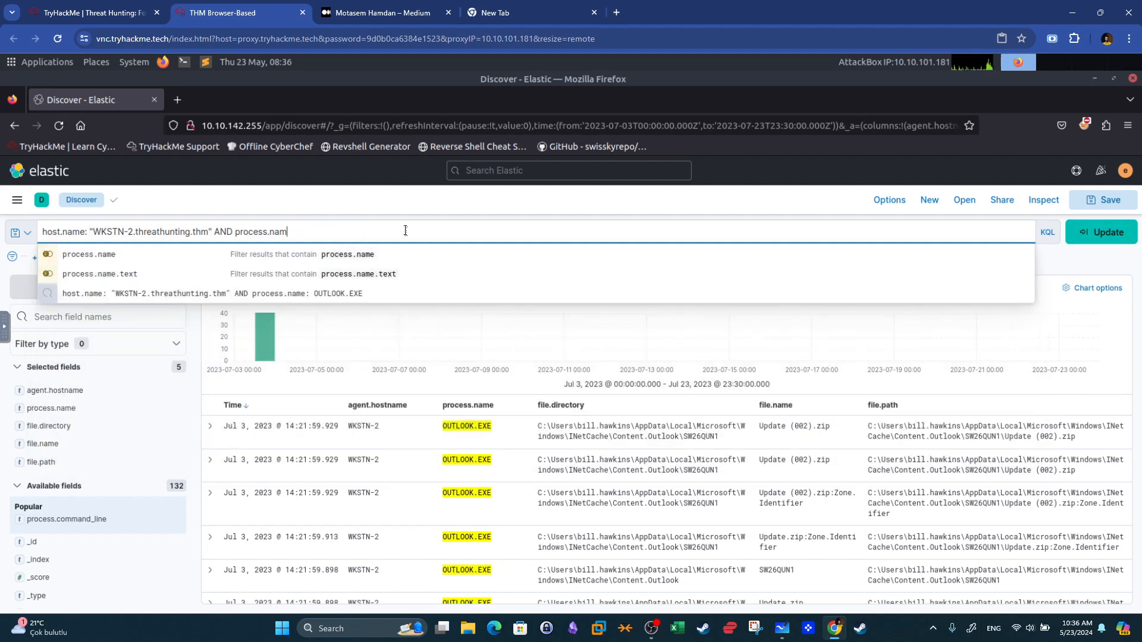
{"action": "key", "text": "BackSpace"}
{"action": "key", "text": "BackSpace"}
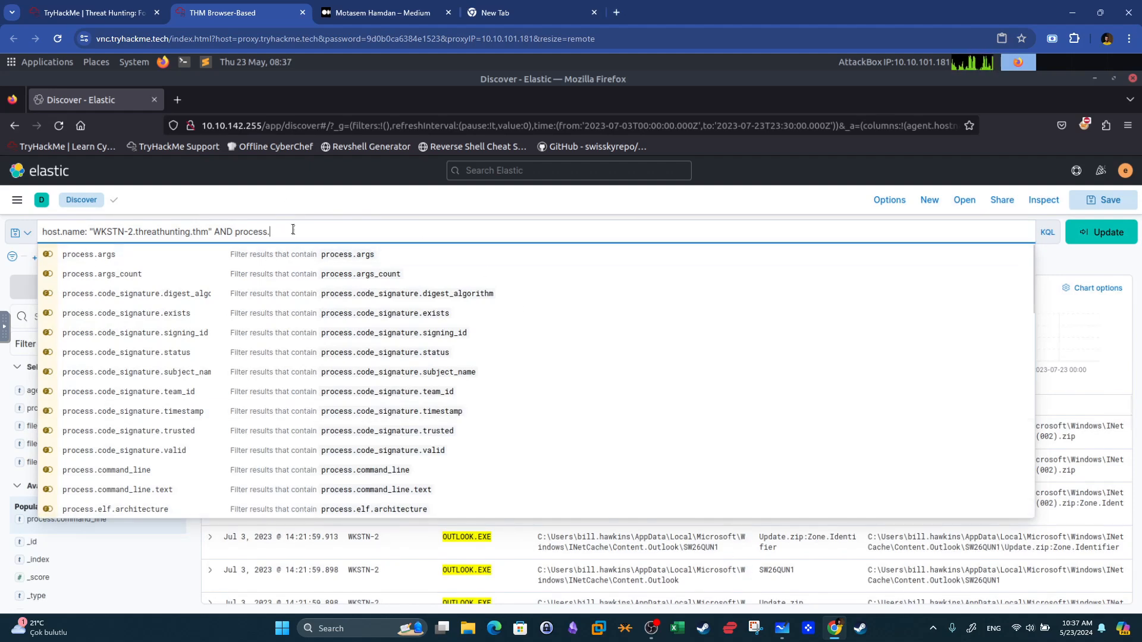
{"action": "key", "text": "BackSpace"}
{"action": "key", "text": "BackSpace"}
{"action": "key", "text": "BackSpace"}
{"action": "key", "text": "BackSpace"}
{"action": "key", "text": "BackSpace"}
{"action": "key", "text": "BackSpace"}
{"action": "key", "text": "BackSpace"}
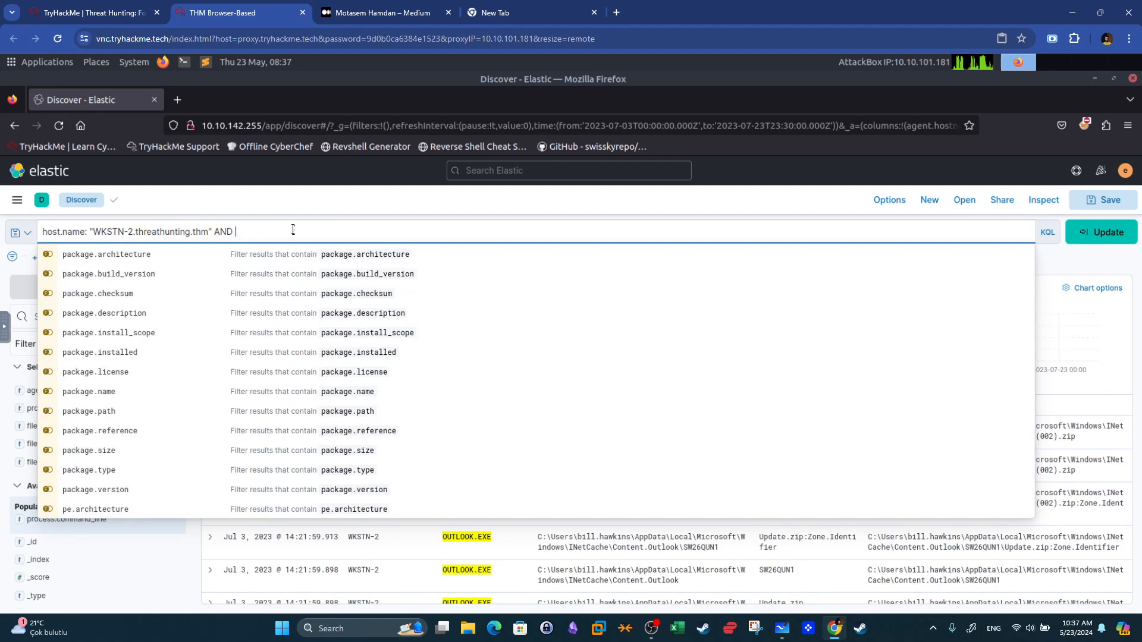
{"action": "type", "text": "*"}
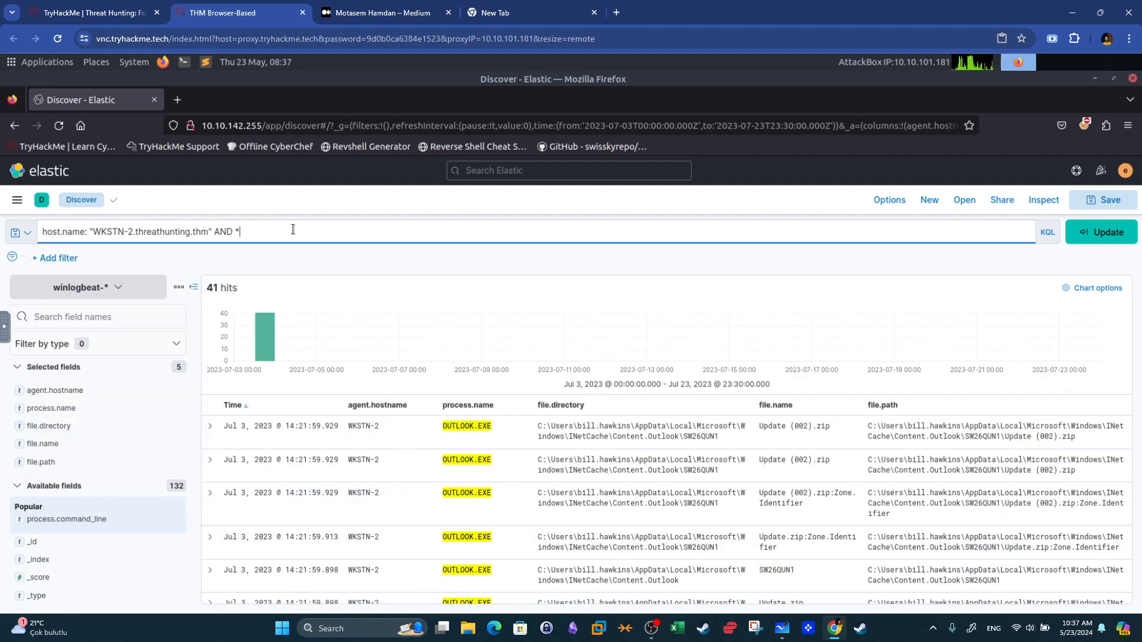
{"action": "type", "text": "Update.zip*"}
{"action": "key", "text": "Return"}
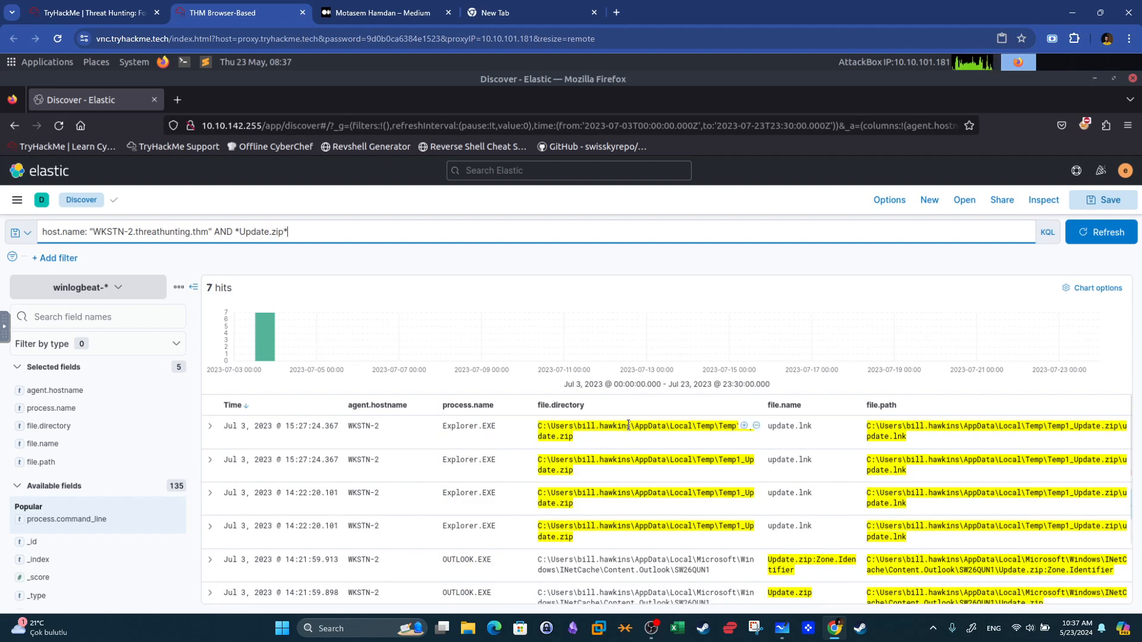
Examine the Update.zip related events on WKSTN-2, including the Explorer.EXE update.lnk entries.
{"action": "left_click", "coordinate": [778, 426]}
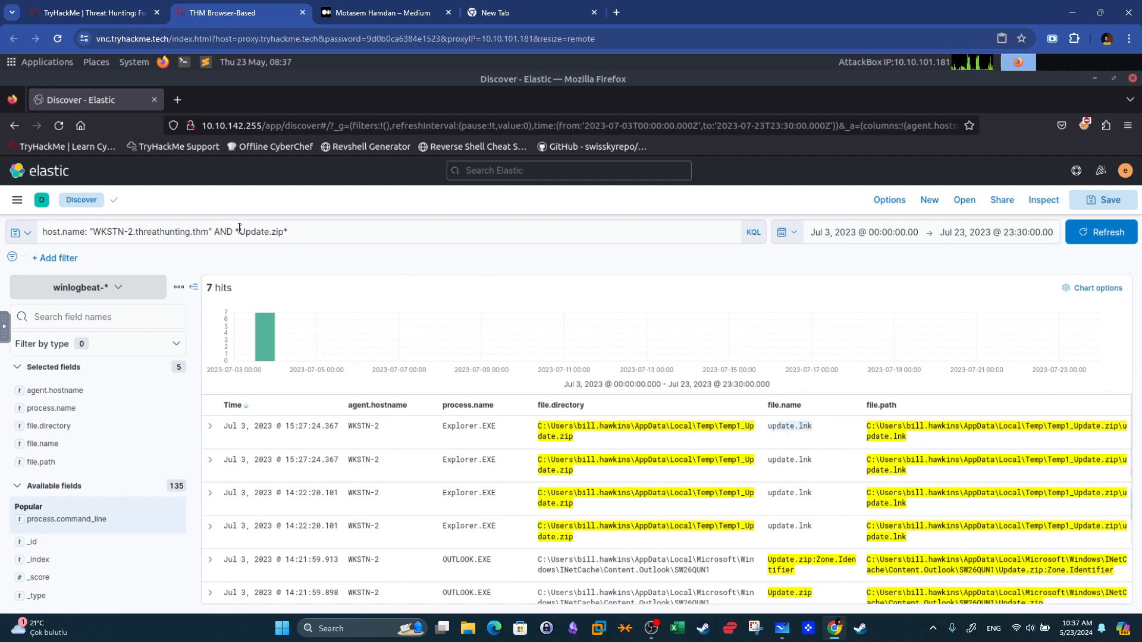
{"action": "left_click", "coordinate": [273, 226]}
{"action": "triple_click", "coordinate": [274, 226]}
{"action": "left_click", "coordinate": [284, 231]}
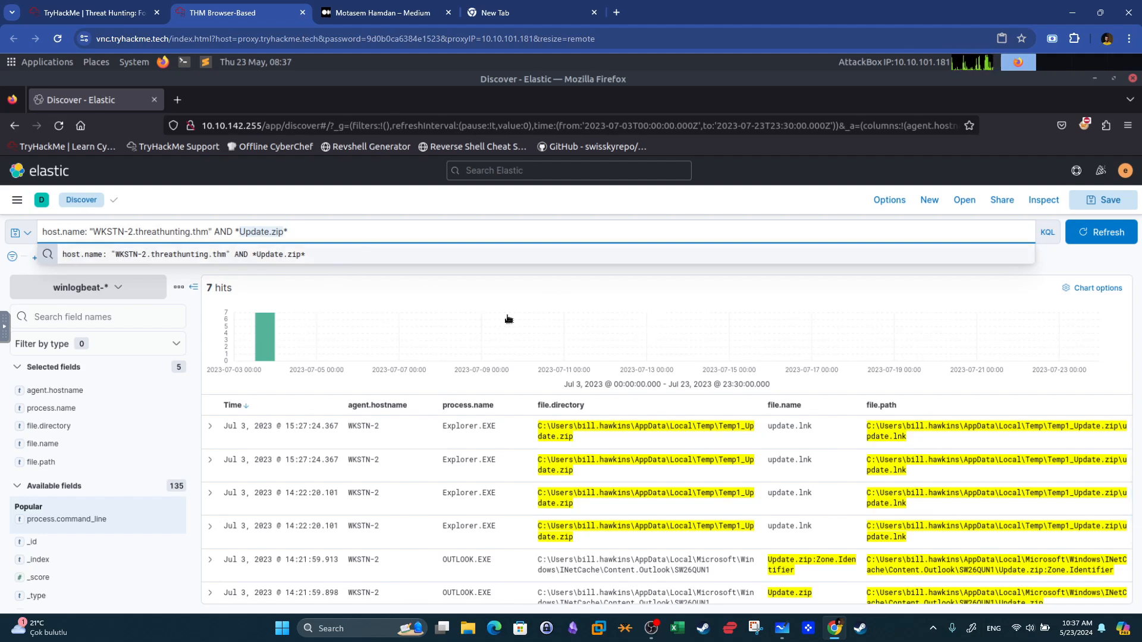
{"action": "left_click_drag", "start_coordinate": [813, 426], "coordinate": [770, 424]}
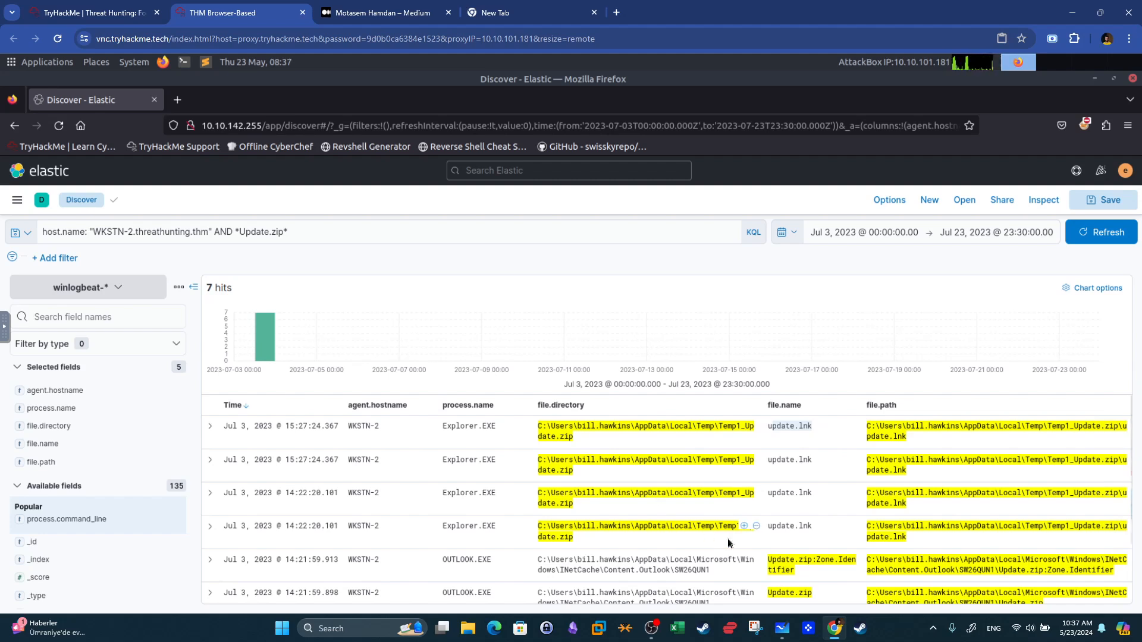
{"action": "left_click_drag", "start_coordinate": [441, 495], "coordinate": [523, 492]}
{"action": "left_click", "coordinate": [803, 493]}
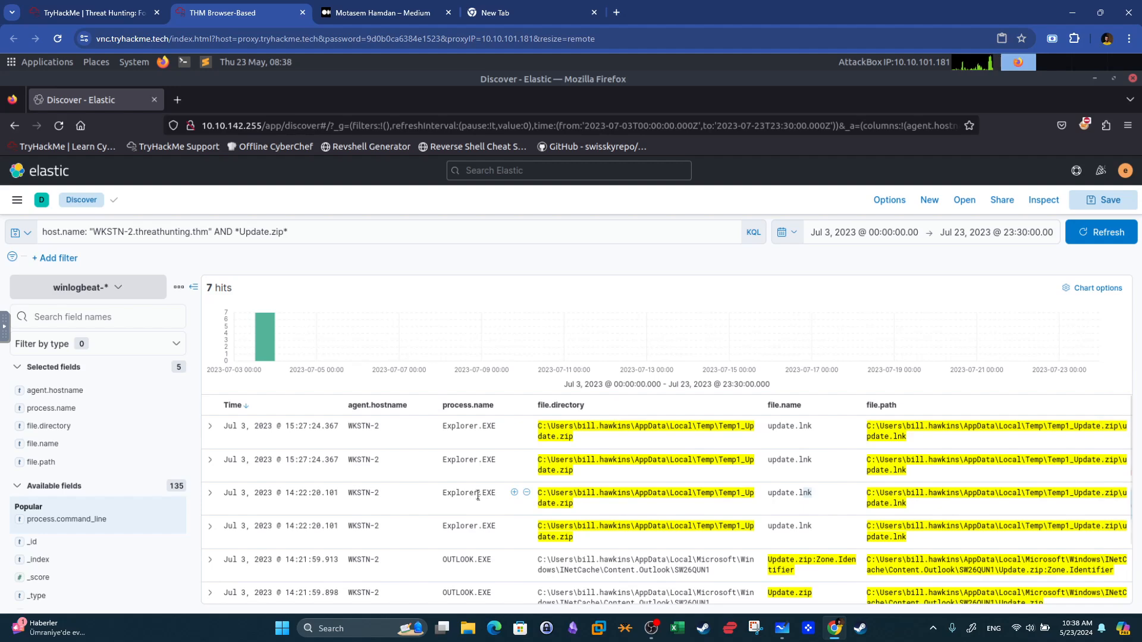
Compare the room question with the Explorer.EXE update.lnk events in the results table.
{"action": "left_click", "coordinate": [119, 10]}
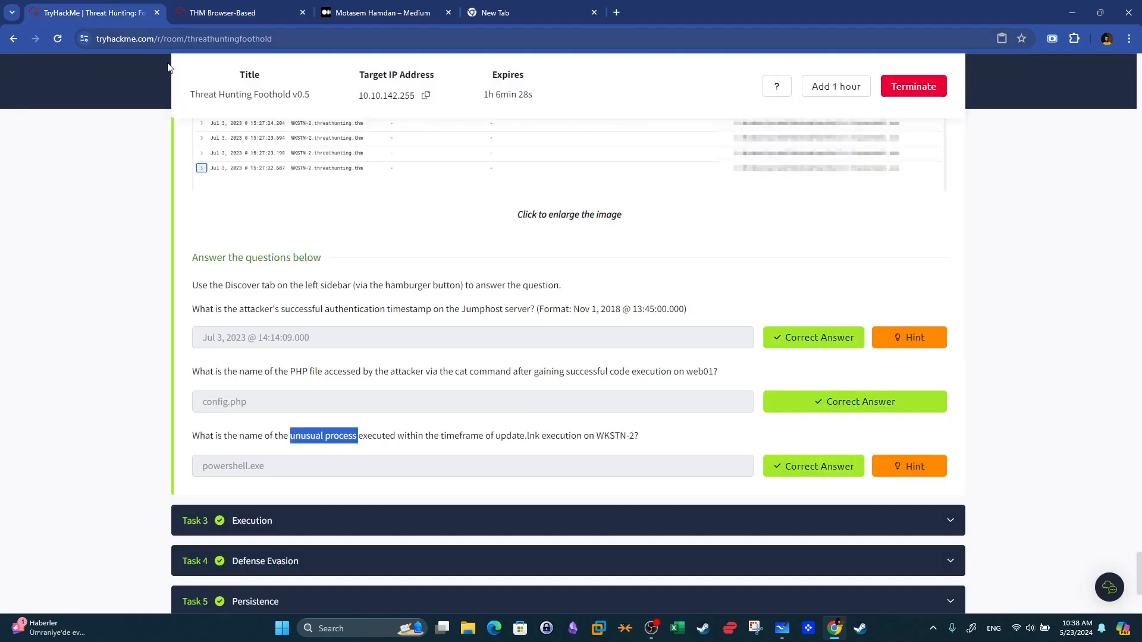
{"action": "left_click", "coordinate": [237, 9]}
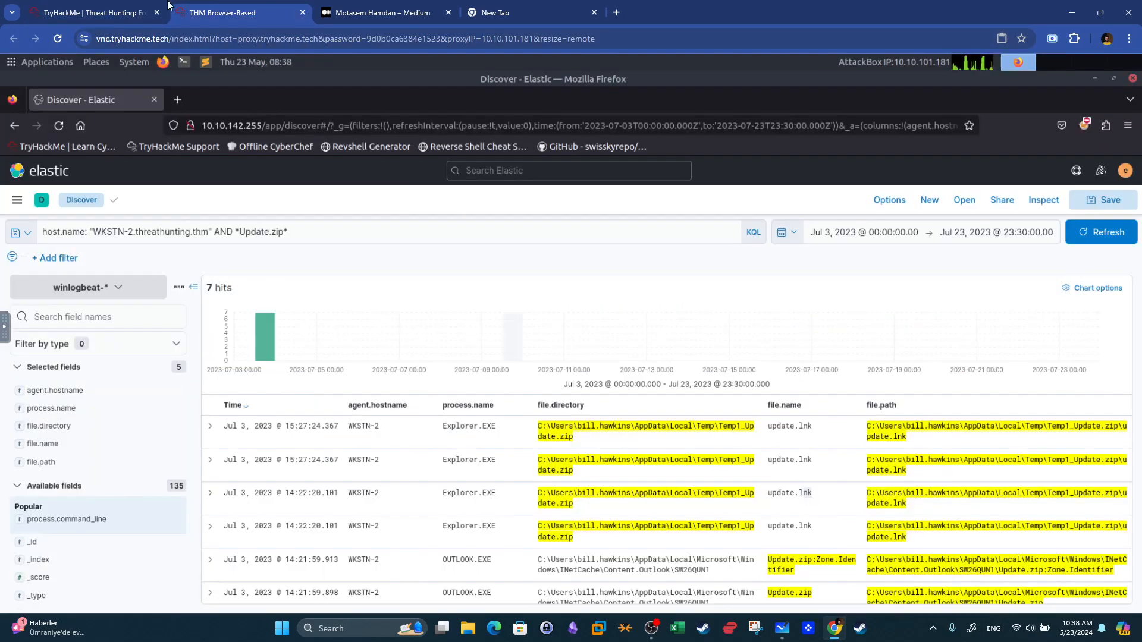
{"action": "left_click", "coordinate": [118, 10]}
{"action": "left_click", "coordinate": [238, 10]}
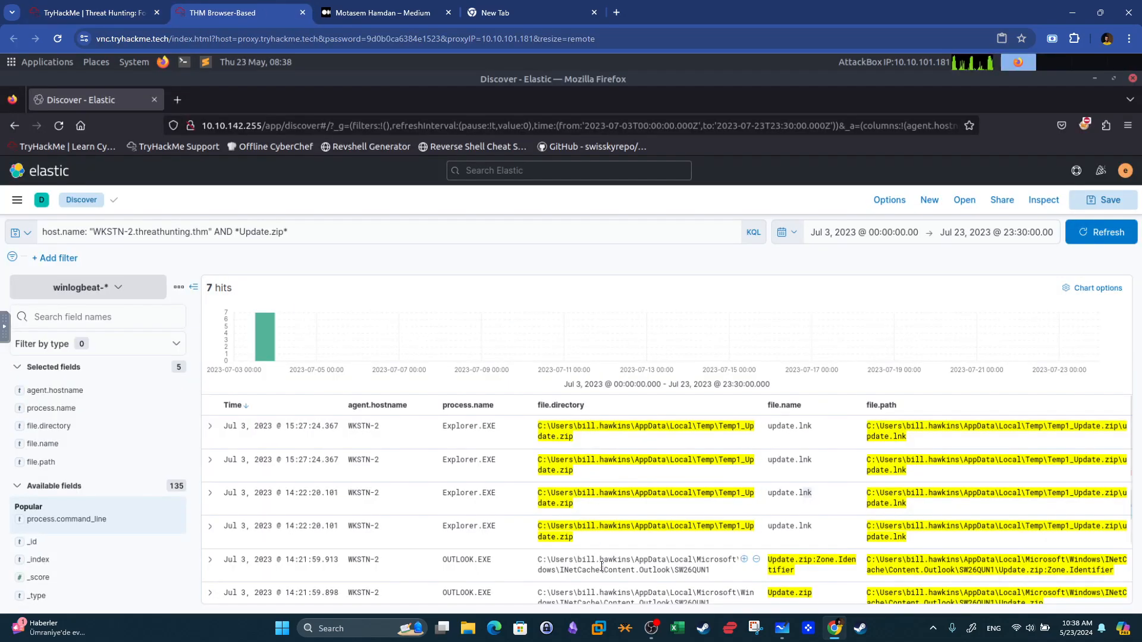
{"action": "scroll", "coordinate": [601, 566], "scroll_direction": "down", "scroll_amount": 2}
{"action": "scroll", "coordinate": [601, 567], "scroll_direction": "up", "scroll_amount": 2}
{"action": "left_click_drag", "start_coordinate": [443, 426], "coordinate": [497, 426]}
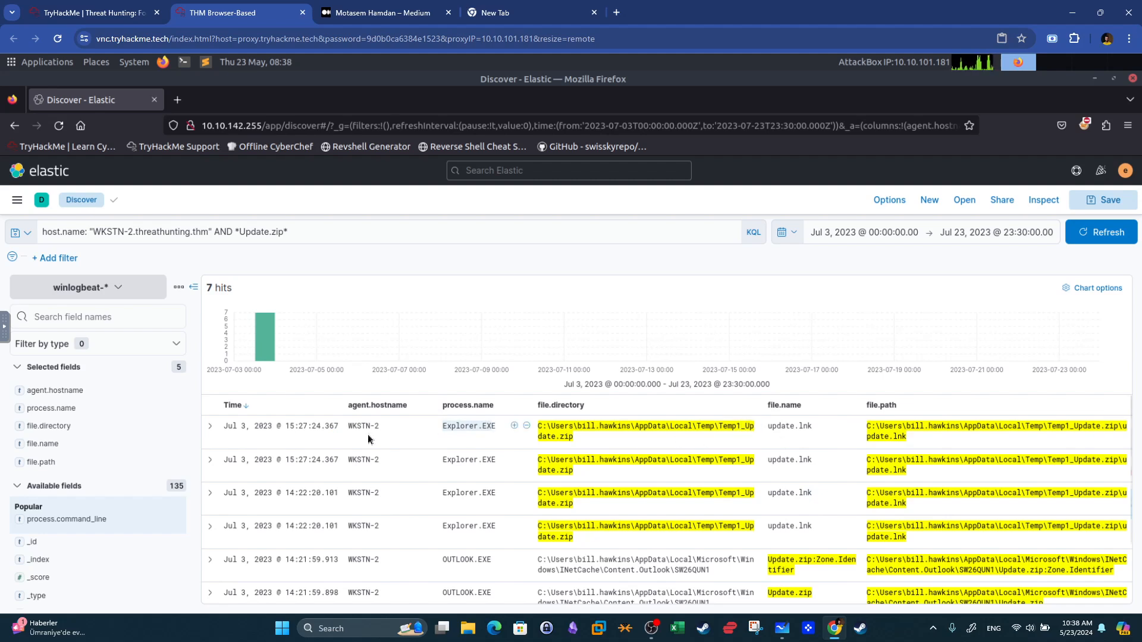
Open the surrounding documents of the latest Explorer.EXE update.lnk event to inspect neighbouring processes.
{"action": "left_click", "coordinate": [211, 427]}
{"action": "left_click", "coordinate": [931, 474]}
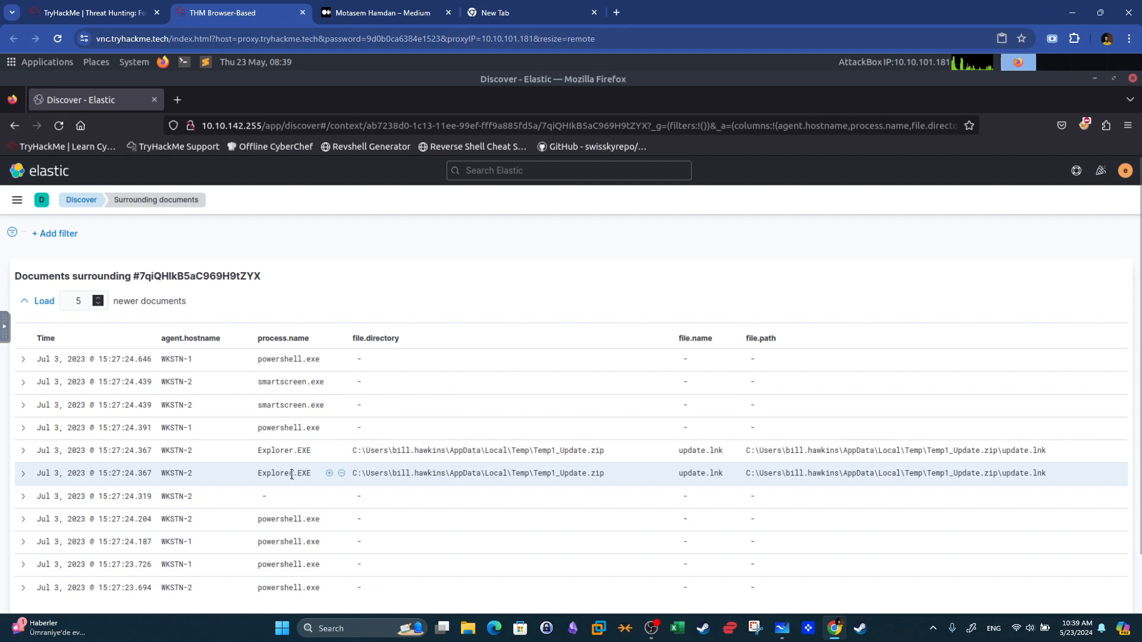
{"action": "scroll", "coordinate": [313, 493], "scroll_direction": "down", "scroll_amount": 1}
{"action": "left_click_drag", "start_coordinate": [315, 479], "coordinate": [268, 476]}
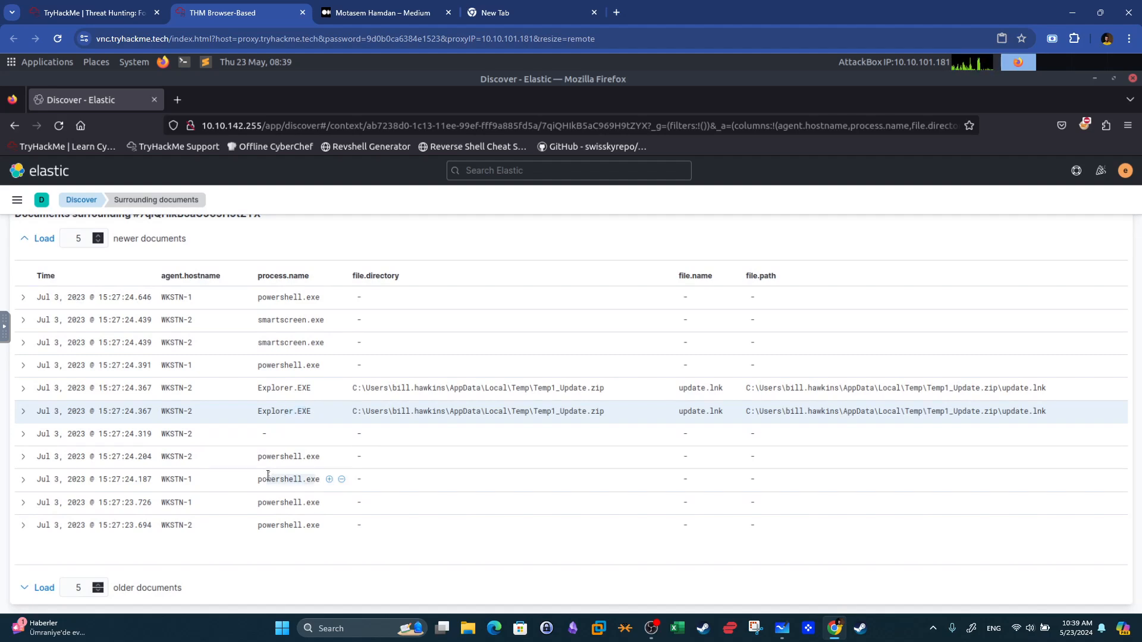
Check the room's answer field for the unusual process question.
{"action": "left_click", "coordinate": [44, 5]}
{"action": "left_click_drag", "start_coordinate": [265, 466], "coordinate": [127, 464]}
{"action": "key", "text": "super+shift+s"}
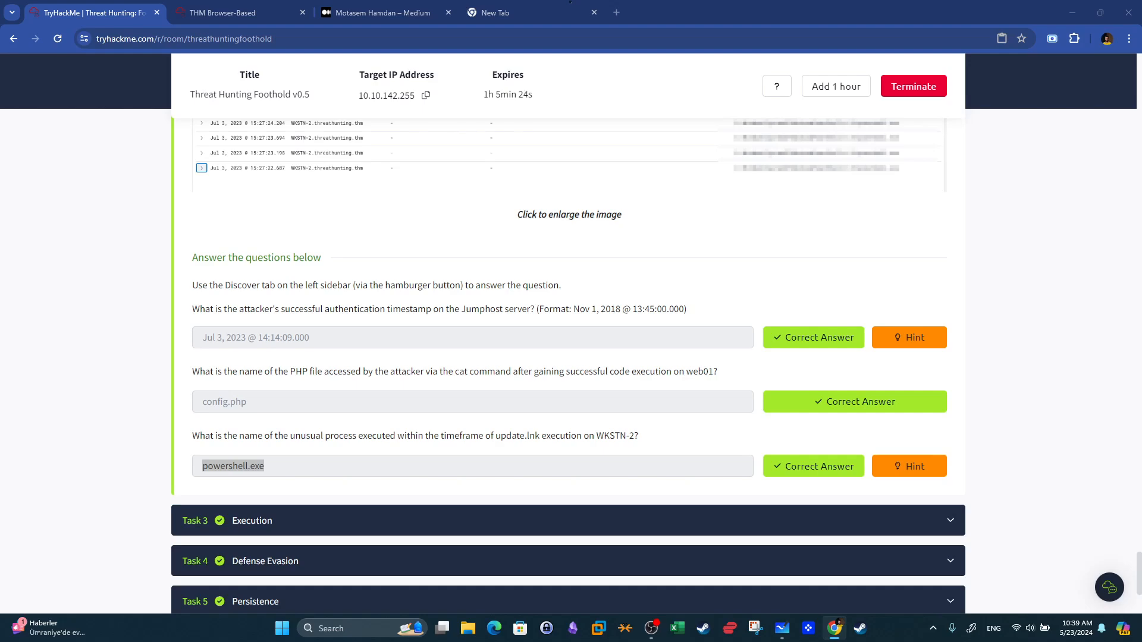
Scroll the room to the Execution task questions, read the one about installer.exe child processes, and return to Elastic.
{"action": "left_click", "coordinate": [521, 531]}
{"action": "left_click_drag", "start_coordinate": [1141, 290], "coordinate": [1140, 568]}
{"action": "scroll", "coordinate": [1140, 568], "scroll_direction": "down", "scroll_amount": 1}
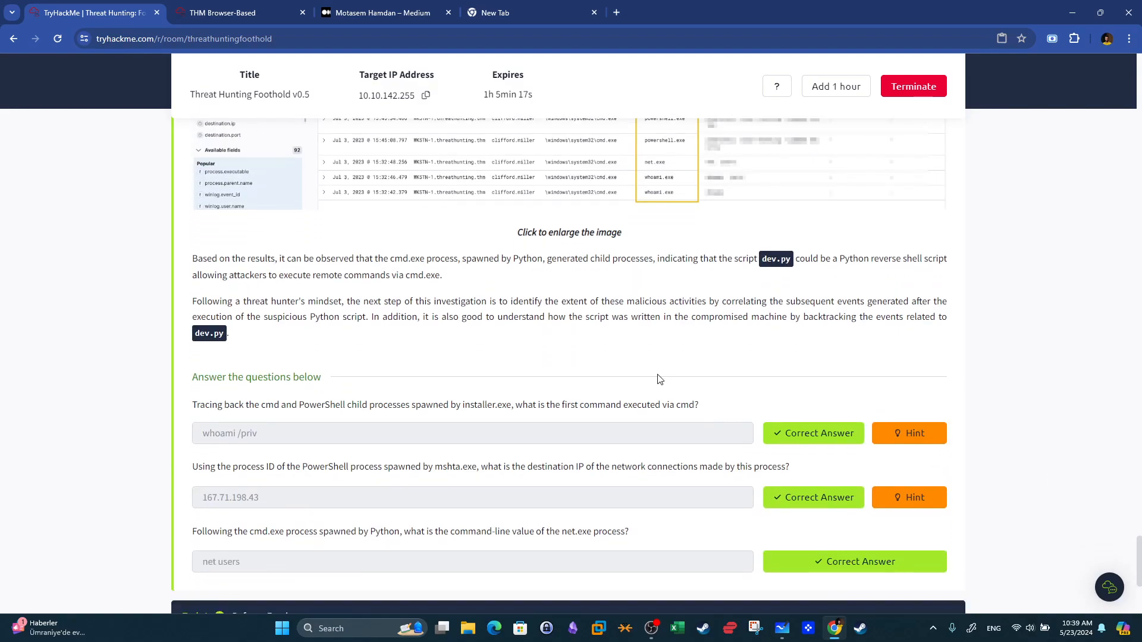
{"action": "mouse_move", "coordinate": [188, 409]}
{"action": "left_mouse_down"}
{"action": "mouse_move", "coordinate": [467, 420]}
{"action": "mouse_move", "coordinate": [509, 409]}
{"action": "left_mouse_up"}
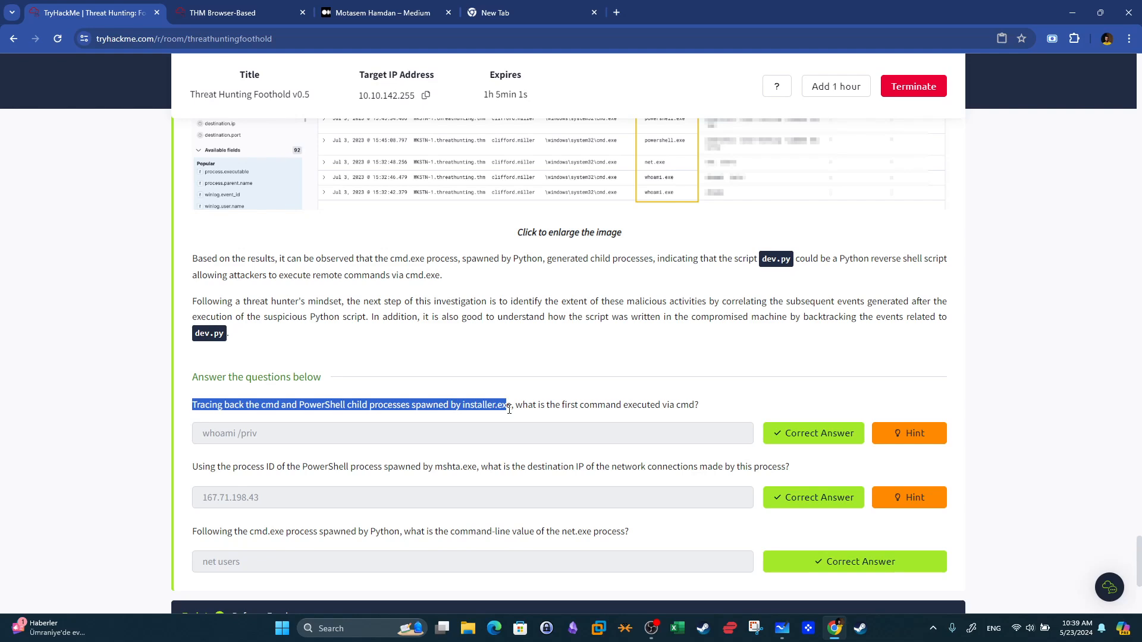
{"action": "left_click", "coordinate": [509, 409]}
{"action": "mouse_move", "coordinate": [297, 405]}
{"action": "left_mouse_down"}
{"action": "mouse_move", "coordinate": [335, 405]}
{"action": "mouse_move", "coordinate": [279, 405]}
{"action": "left_mouse_up"}
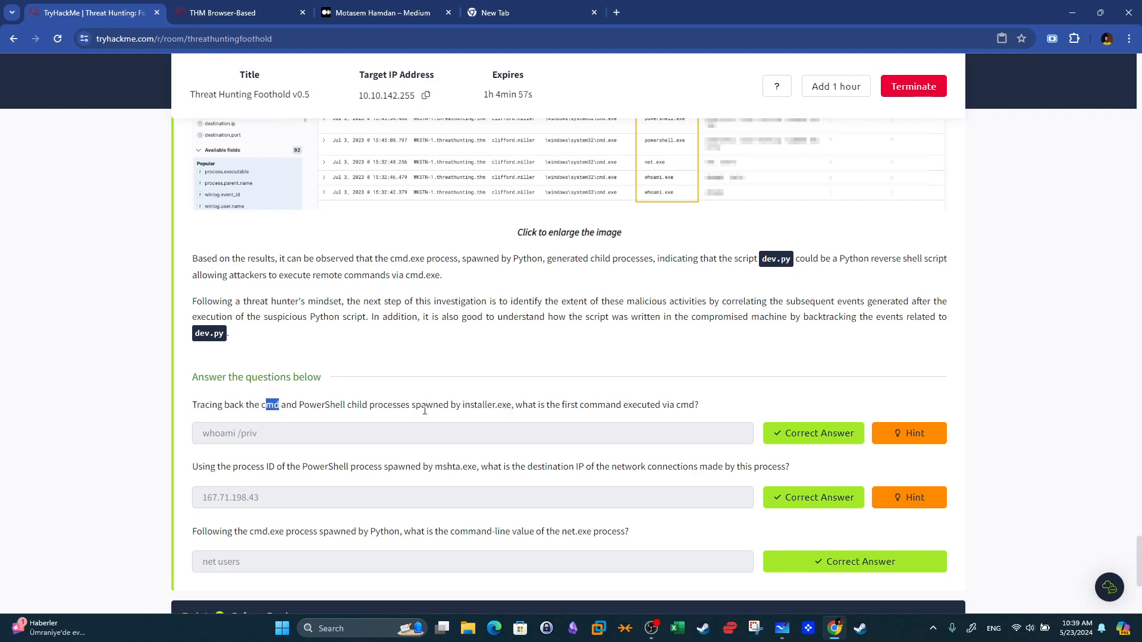
{"action": "left_click", "coordinate": [244, 13]}
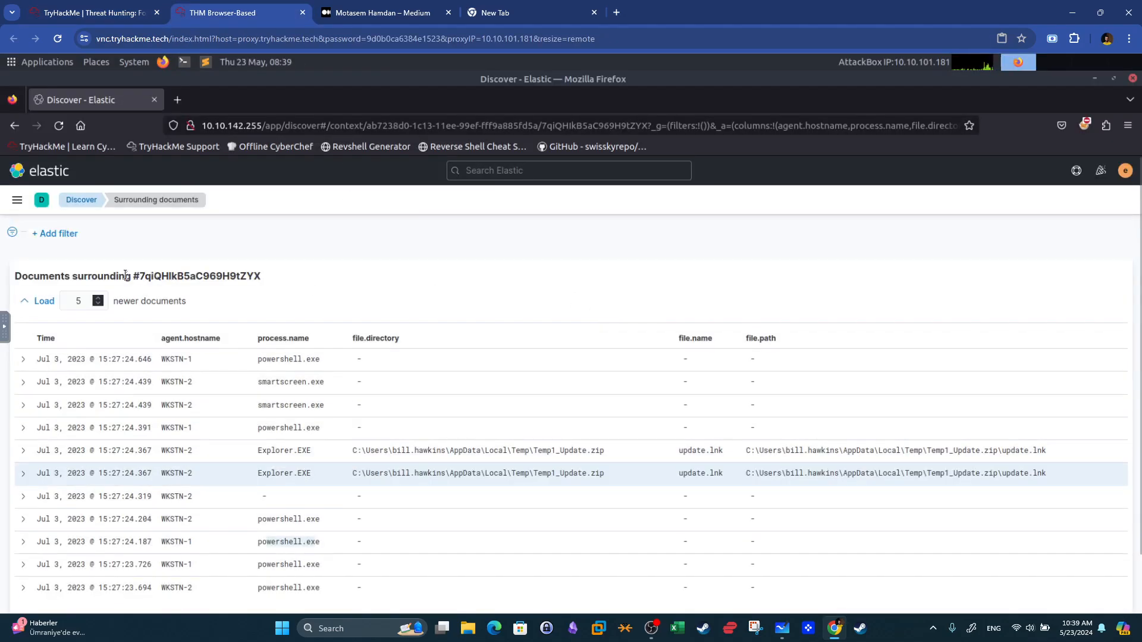
Return to Discover and switch the index pattern to winlogbeat-*.
{"action": "left_click", "coordinate": [79, 201]}
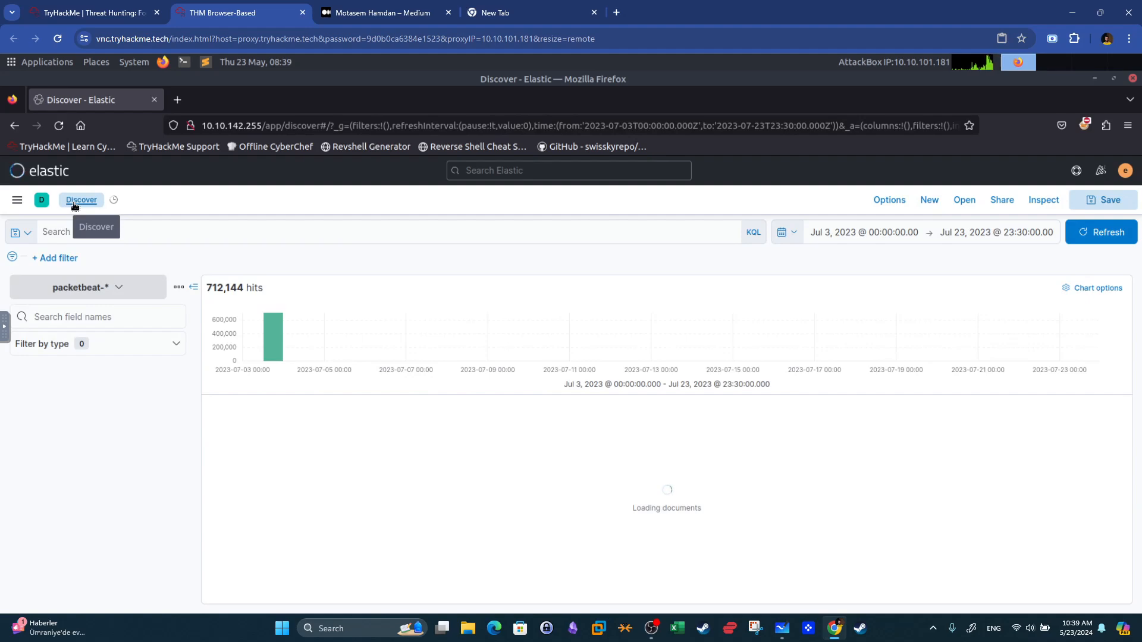
{"action": "left_click", "coordinate": [104, 289]}
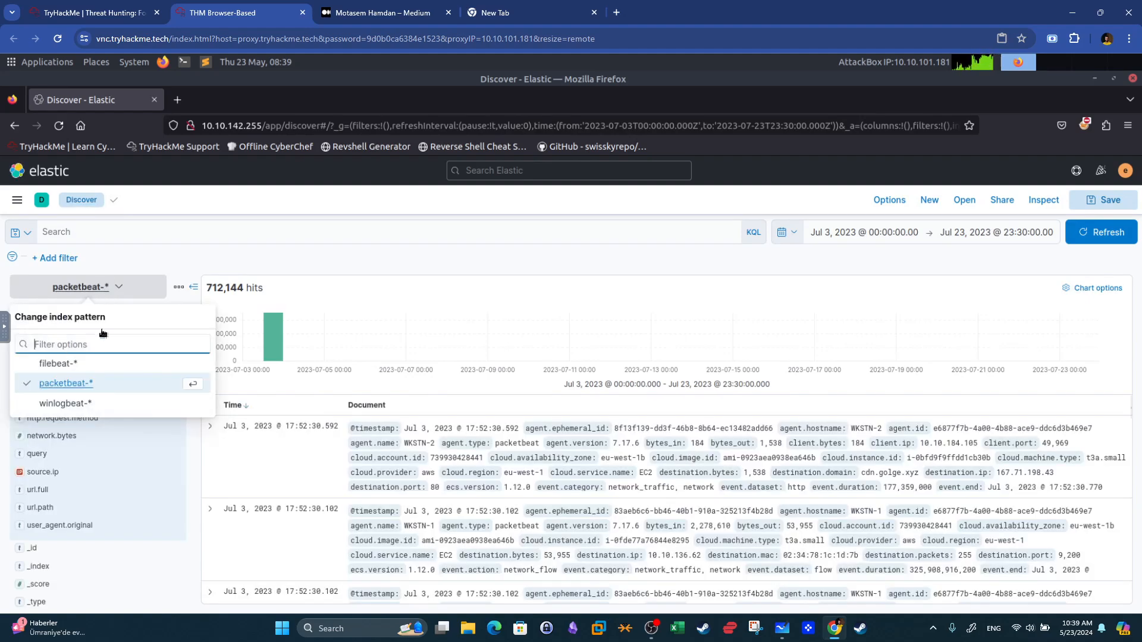
{"action": "left_click", "coordinate": [80, 404]}
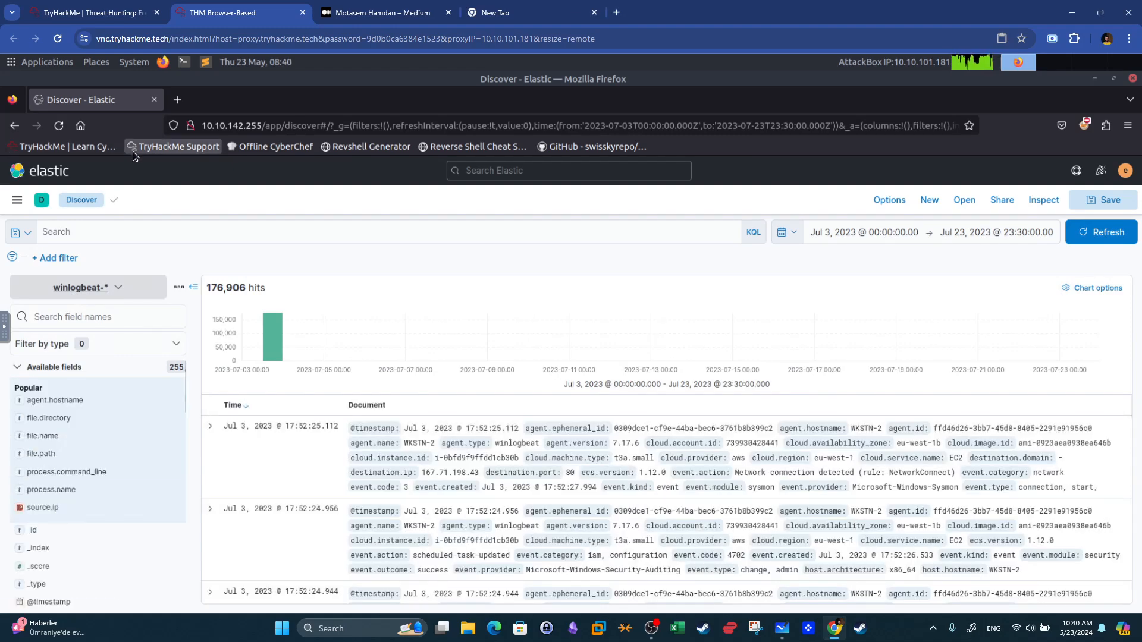
Reread the room question about cmd and PowerShell children of installer.exe, then return to Elastic.
{"action": "left_click", "coordinate": [149, 7]}
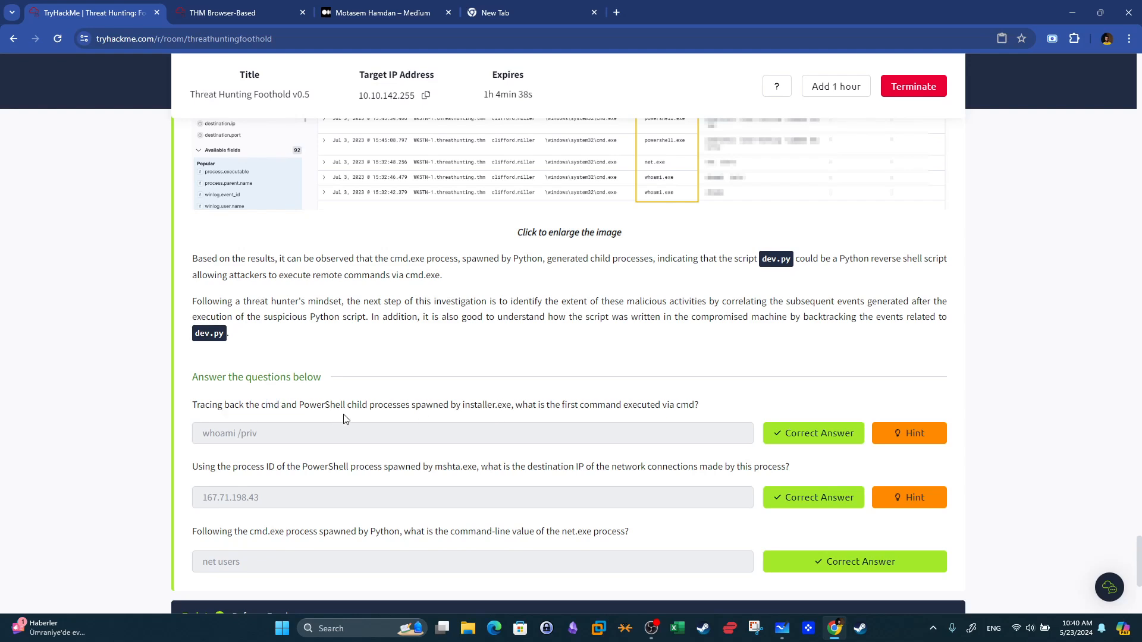
{"action": "left_click_drag", "start_coordinate": [443, 405], "coordinate": [224, 404]}
{"action": "left_click_drag", "start_coordinate": [510, 405], "coordinate": [459, 403]}
{"action": "left_click_drag", "start_coordinate": [512, 405], "coordinate": [462, 406]}
{"action": "left_click_drag", "start_coordinate": [264, 406], "coordinate": [282, 408]}
{"action": "left_click", "coordinate": [244, 12]}
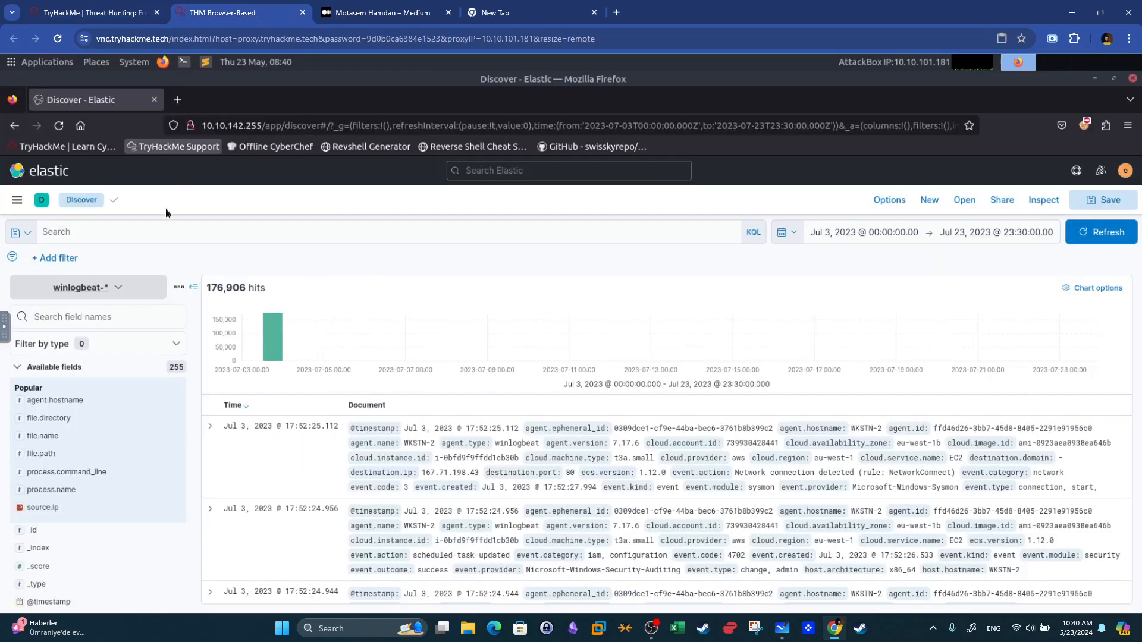
Filter the winlogbeat events with the query host.name: WKSTN-* and run it.
{"action": "left_click", "coordinate": [158, 236]}
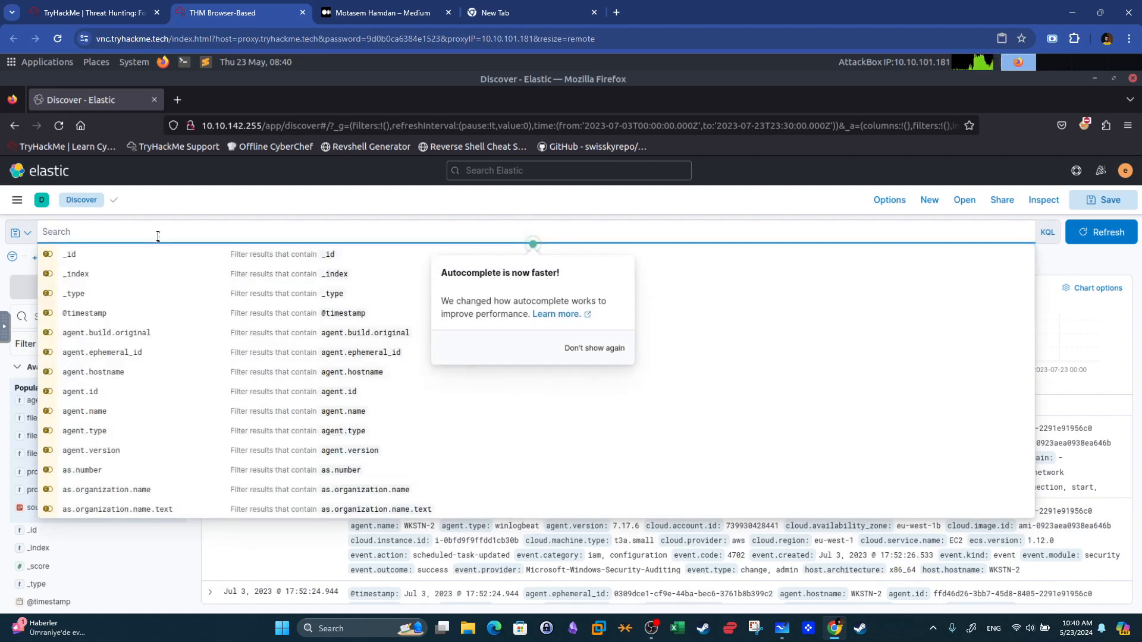
{"action": "type", "text": "host.name:"}
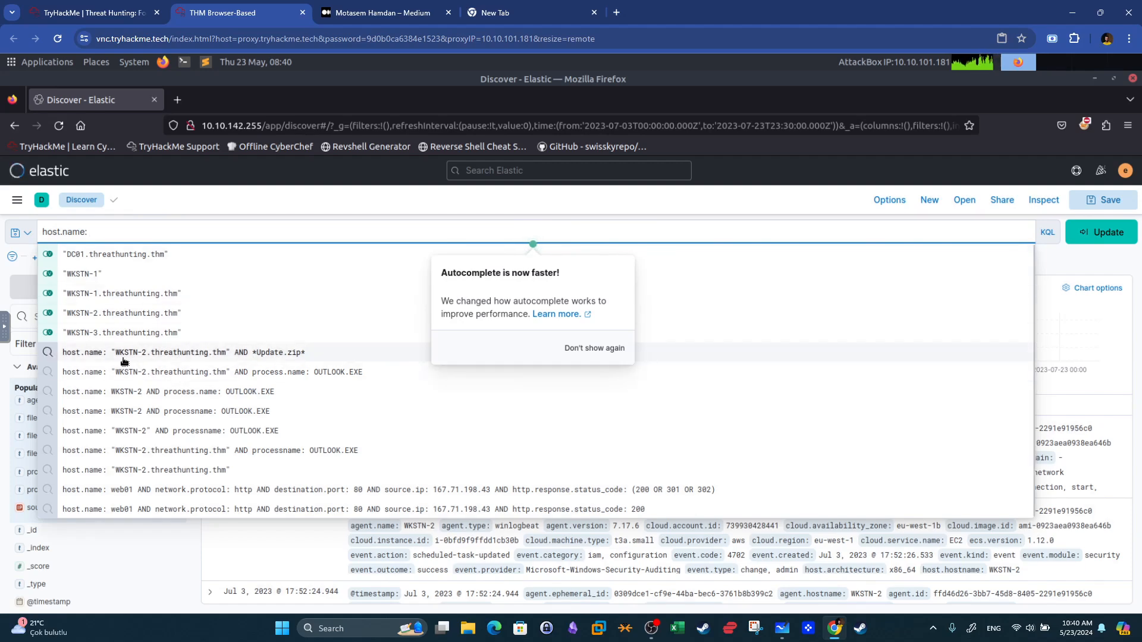
{"action": "type", "text": "W"}
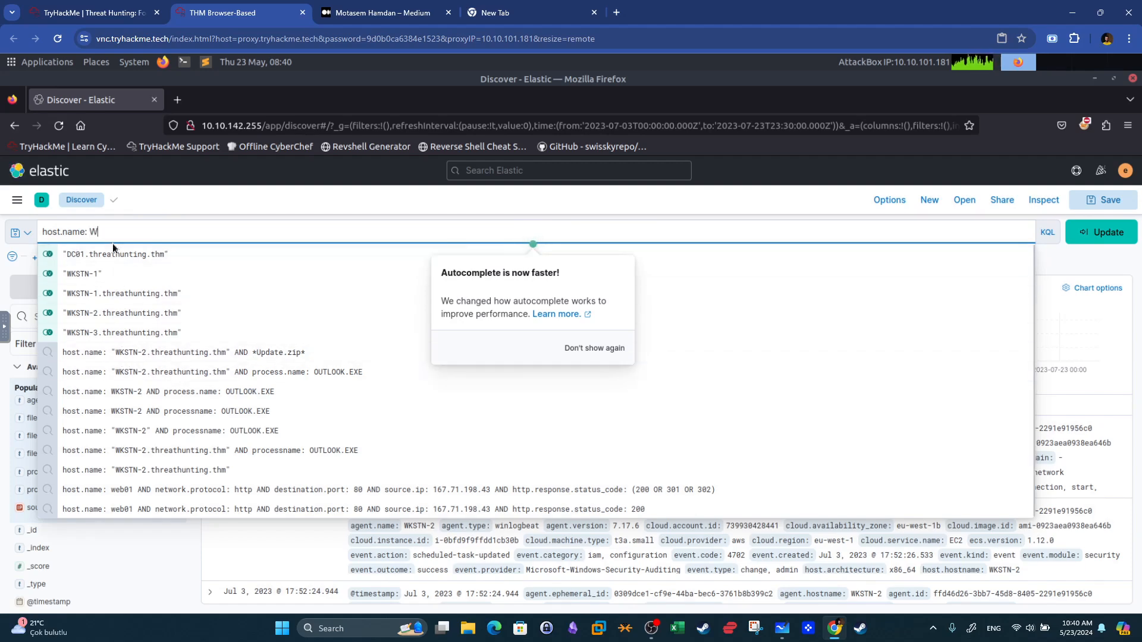
{"action": "type", "text": "KSTN"}
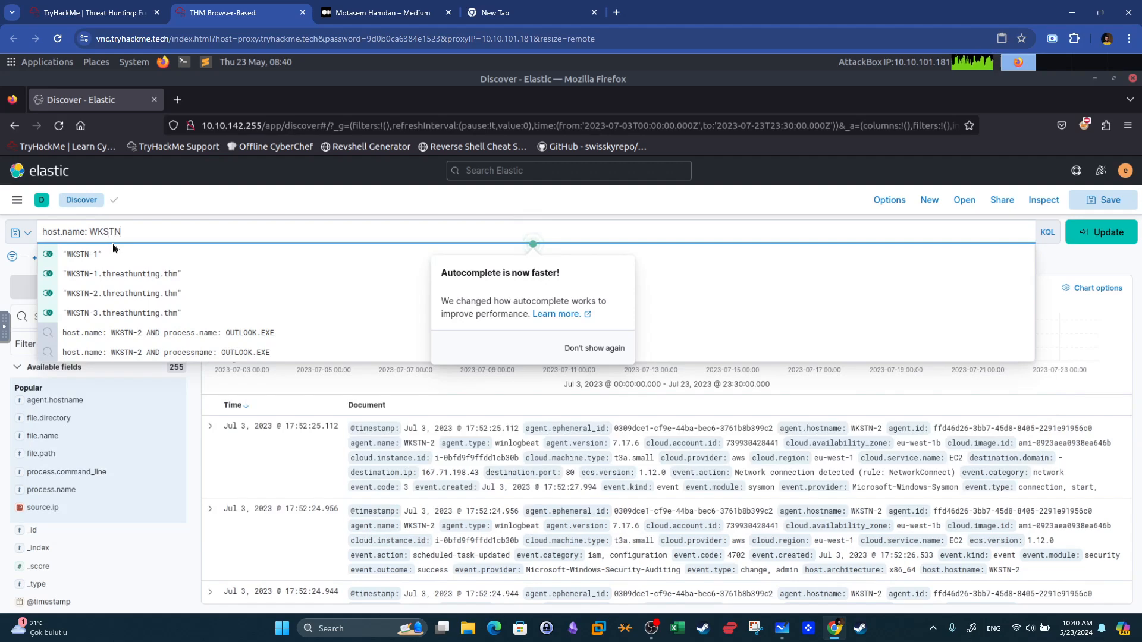
{"action": "type", "text": "-*"}
{"action": "key", "text": "Return"}
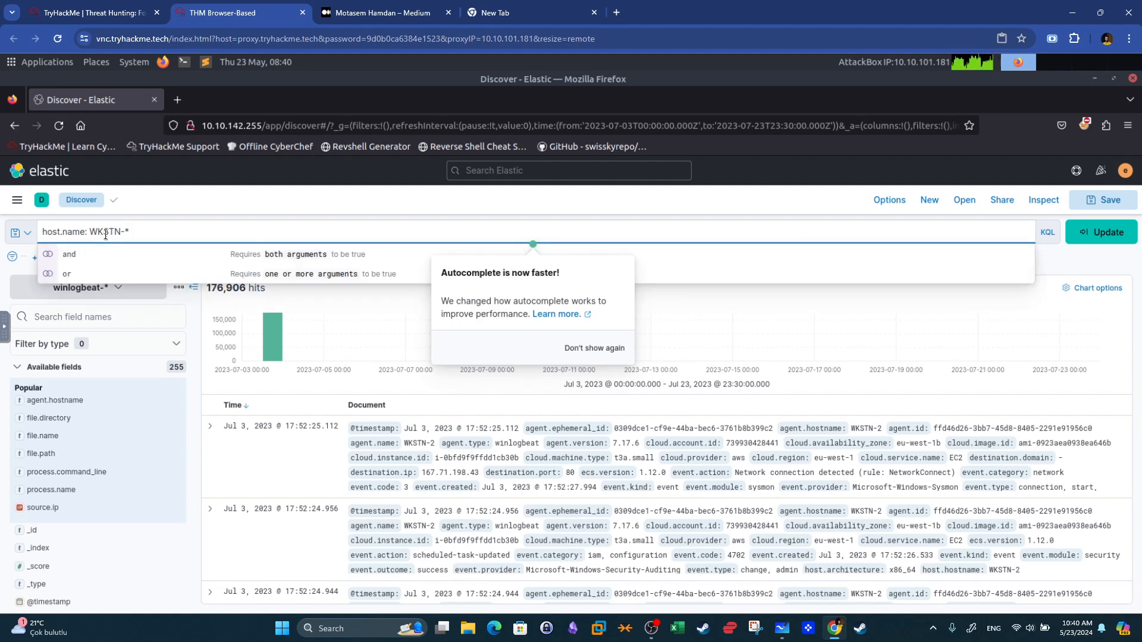
{"action": "key", "text": "Return"}
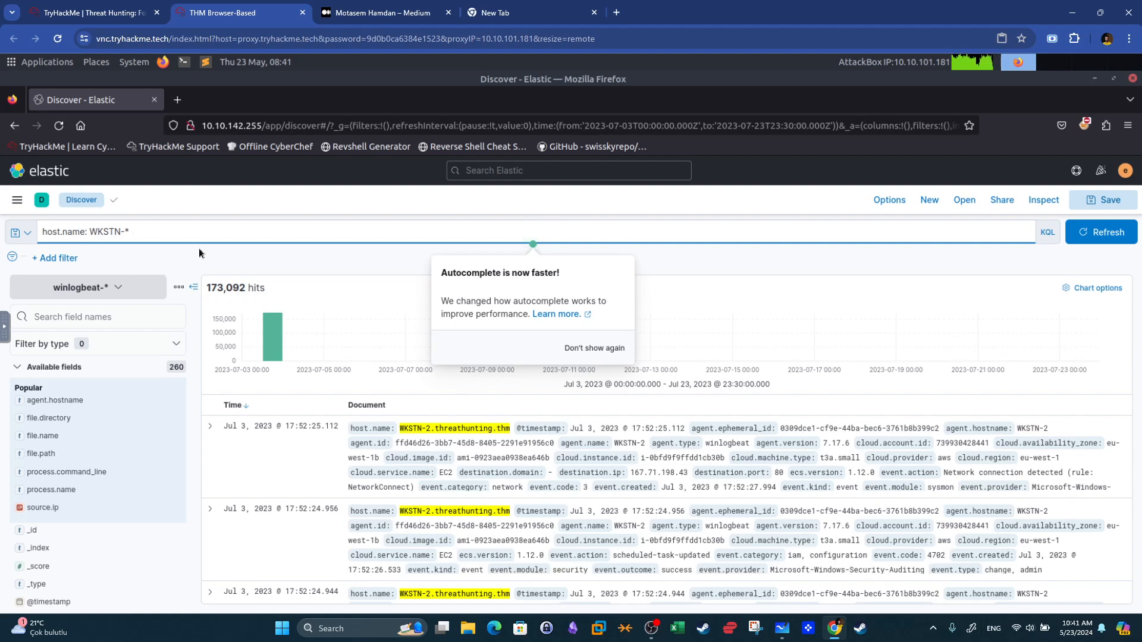
Extend the query with an AND condition on process.name.
{"action": "type", "text": "abd"}
{"action": "key", "text": "BackSpace"}
{"action": "key", "text": "BackSpace"}
{"action": "key", "text": "BackSpace"}
{"action": "key", "text": "BackSpace"}
{"action": "type", "text": "AB"}
{"action": "key", "text": "BackSpace"}
{"action": "type", "text": "ND"}
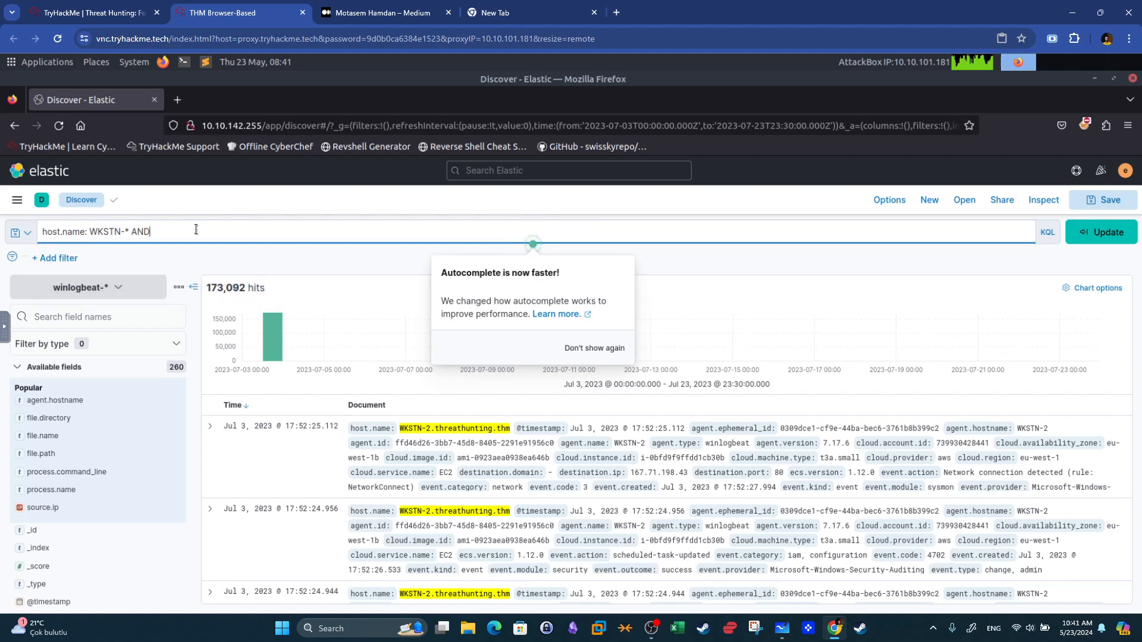
{"action": "type", "text": " proces"}
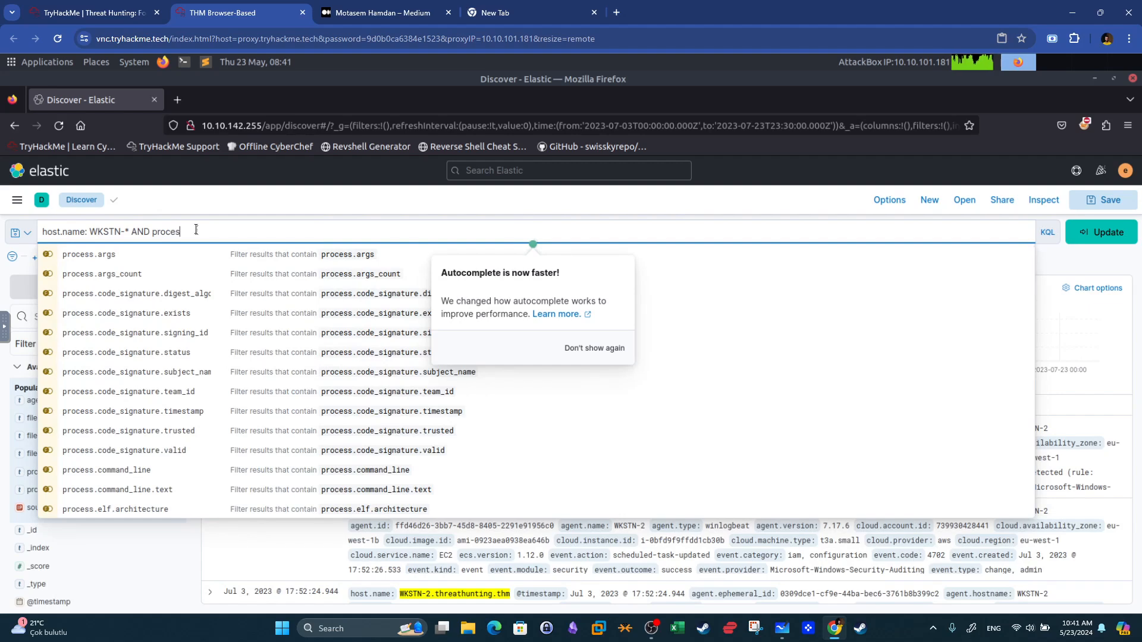
{"action": "type", "text": "s.nam"}
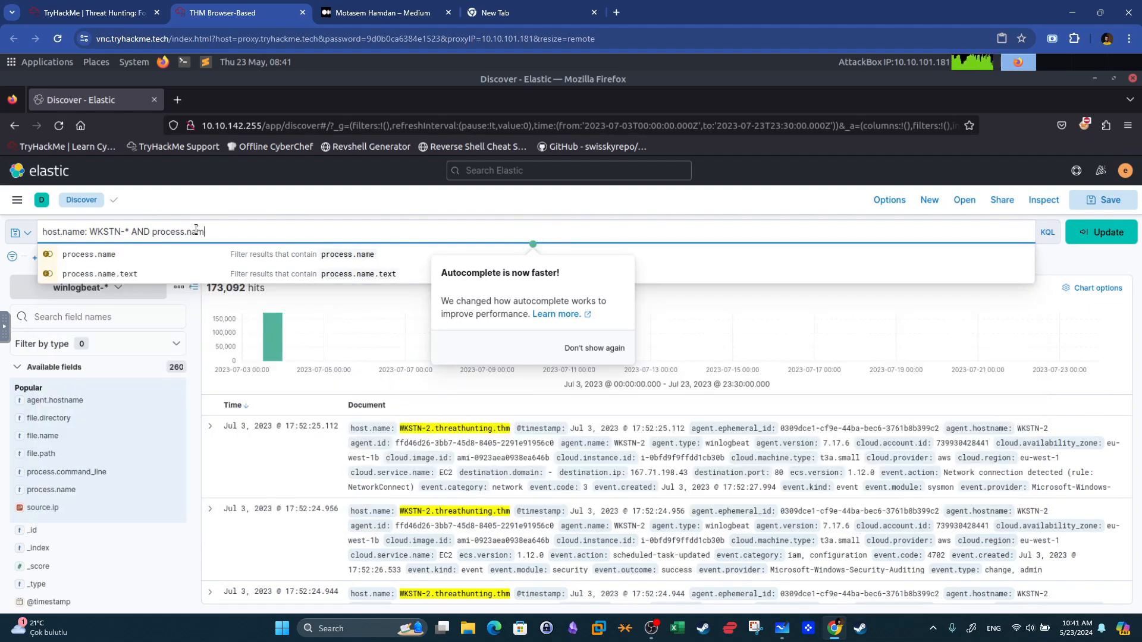
{"action": "type", "text": "e:"}
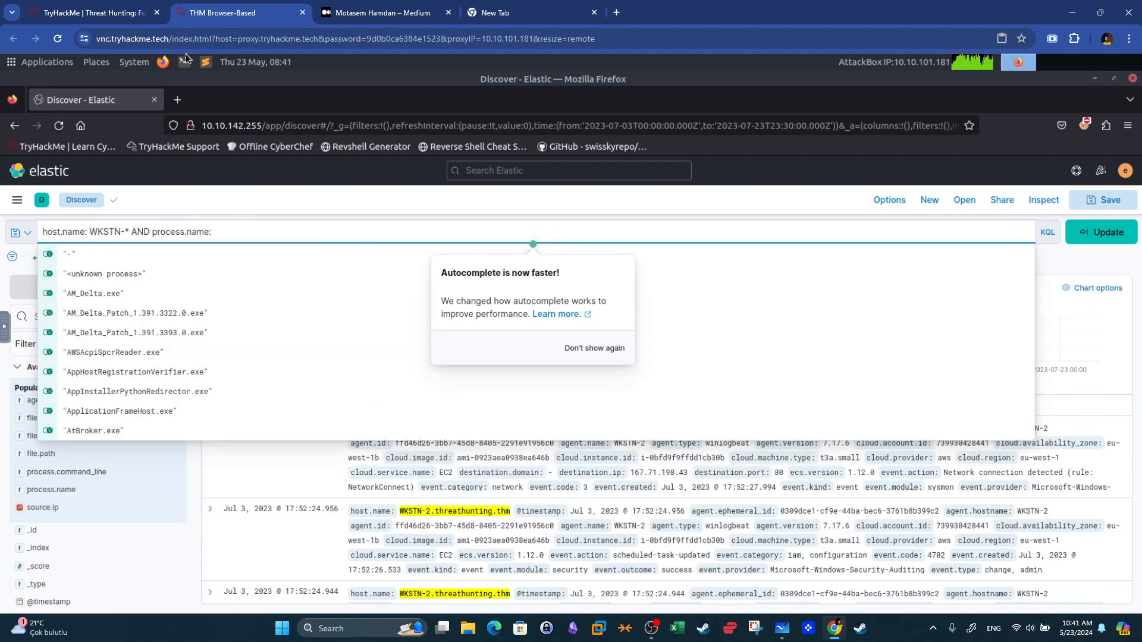
Check the installer.exe question and its answer field in the room, then return to the query bar.
{"action": "left_click", "coordinate": [89, 12]}
{"action": "left_click_drag", "start_coordinate": [461, 405], "coordinate": [487, 405]}
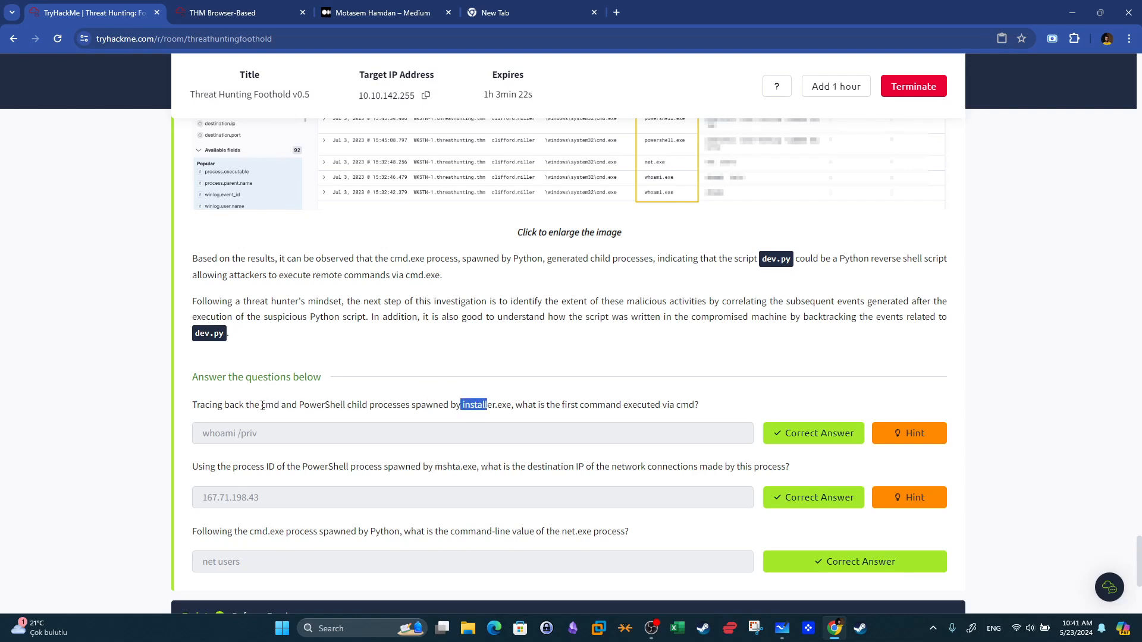
{"action": "left_click", "coordinate": [341, 406]}
{"action": "left_click_drag", "start_coordinate": [319, 440], "coordinate": [183, 434]}
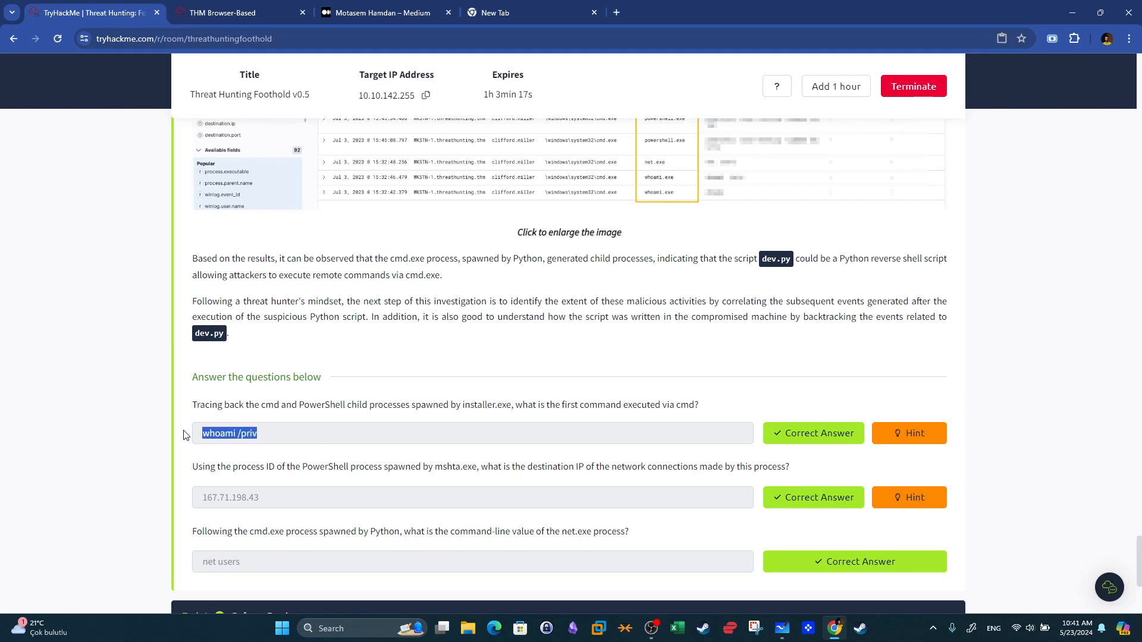
{"action": "double_click", "coordinate": [271, 405]}
{"action": "left_click", "coordinate": [223, 13]}
Complete the query as process.name: (cmd.exe OR powershell.exe) and run it.
{"action": "left_click", "coordinate": [262, 237]}
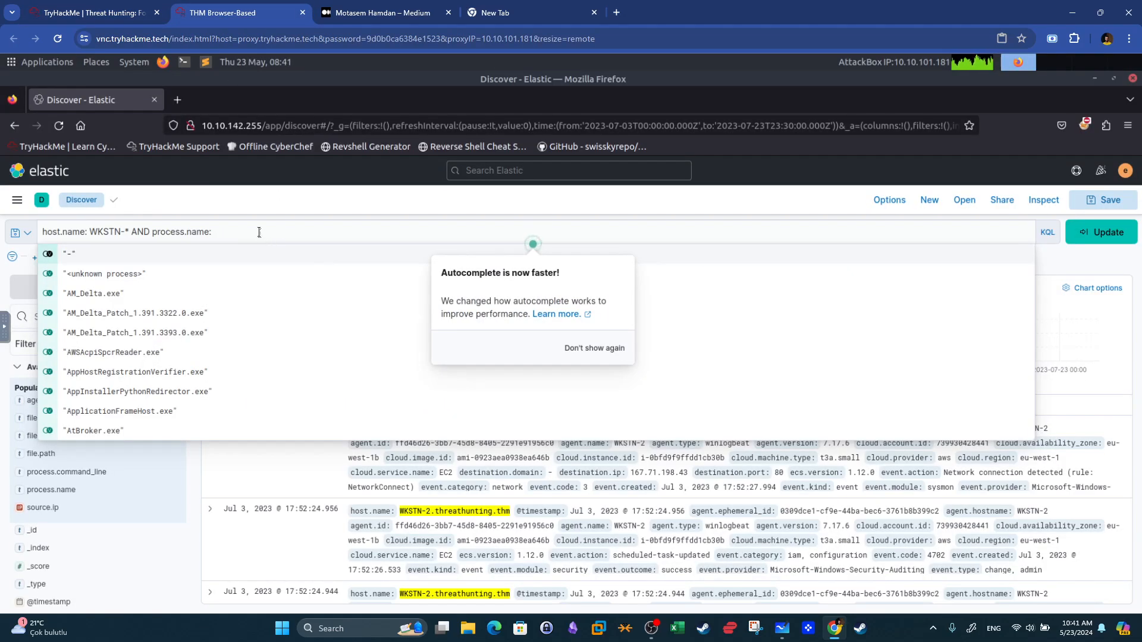
{"action": "type", "text": "(cmd.exe) OR power"}
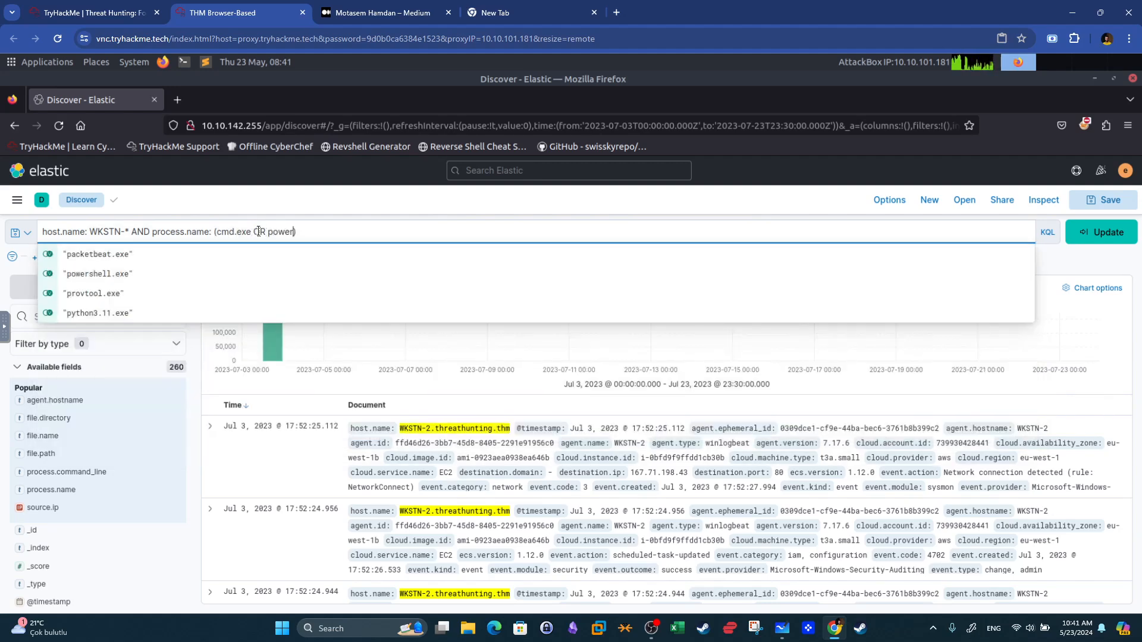
{"action": "type", "text": "shell.exe"}
{"action": "key", "text": "Return"}
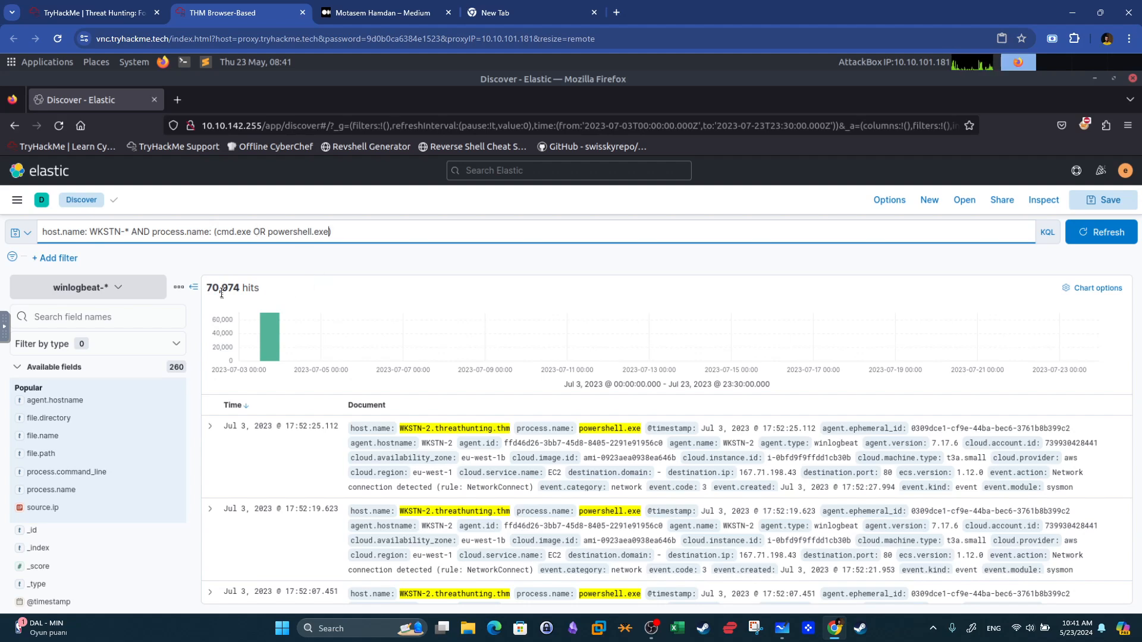
{"action": "left_click", "coordinate": [355, 234]}
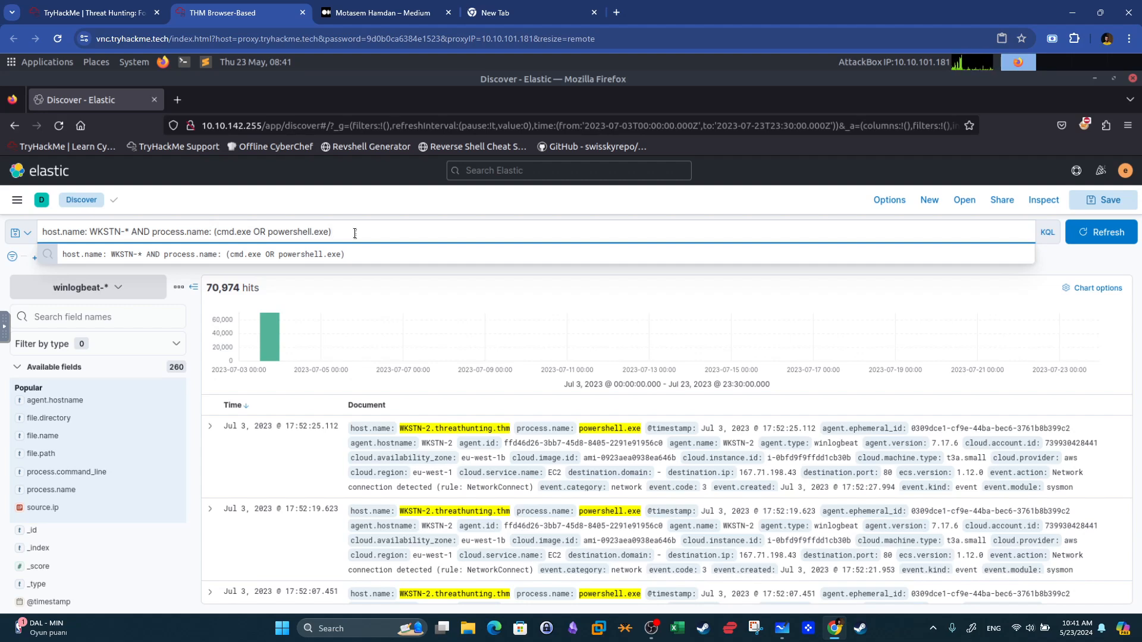
{"action": "left_click", "coordinate": [372, 269]}
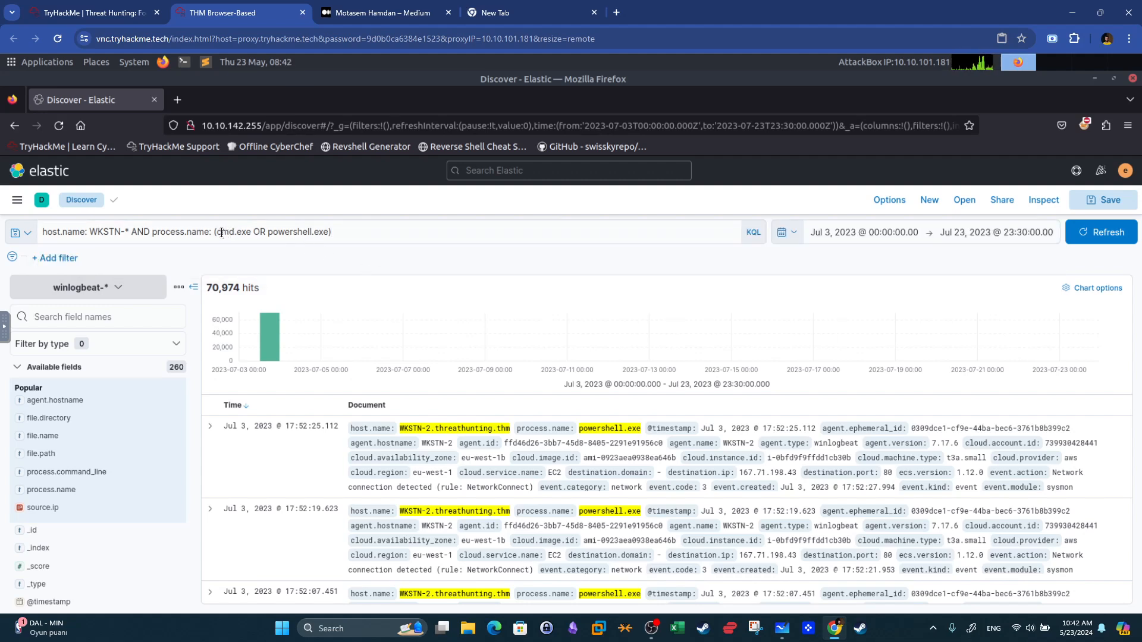
{"action": "left_click_drag", "start_coordinate": [217, 233], "coordinate": [322, 233]}
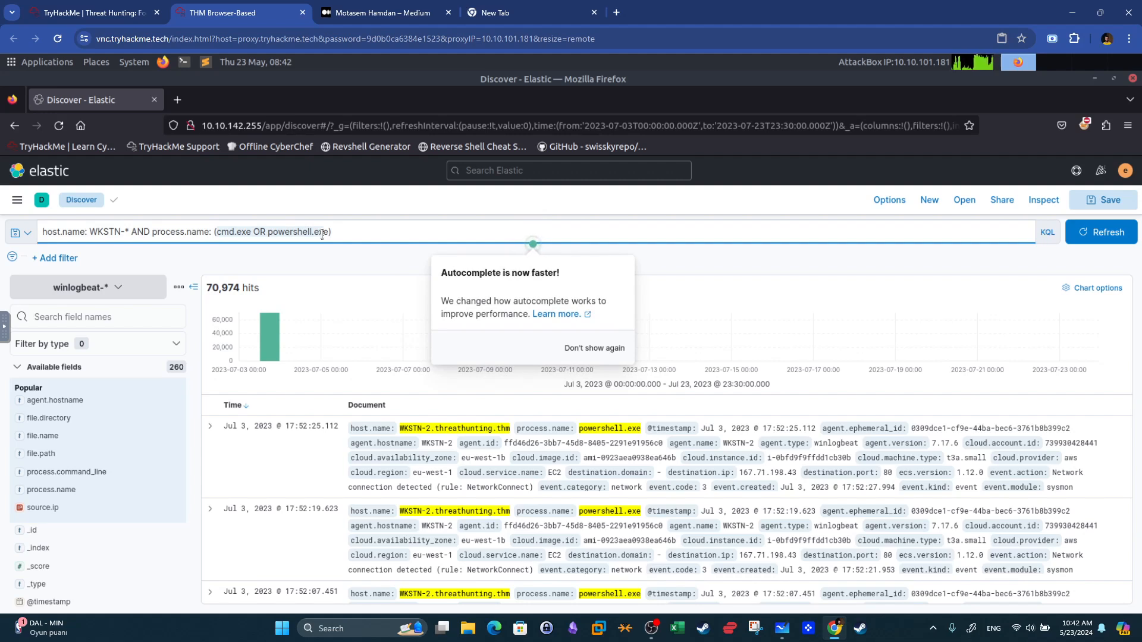
{"action": "left_click_drag", "start_coordinate": [321, 234], "coordinate": [326, 234]}
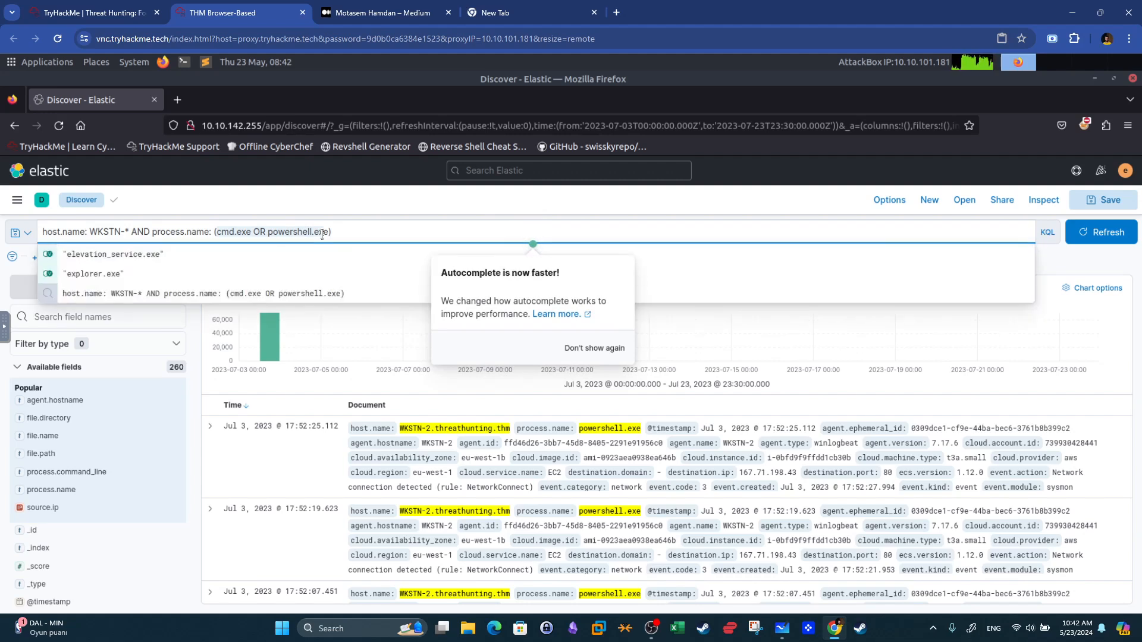
{"action": "left_click", "coordinate": [1048, 265]}
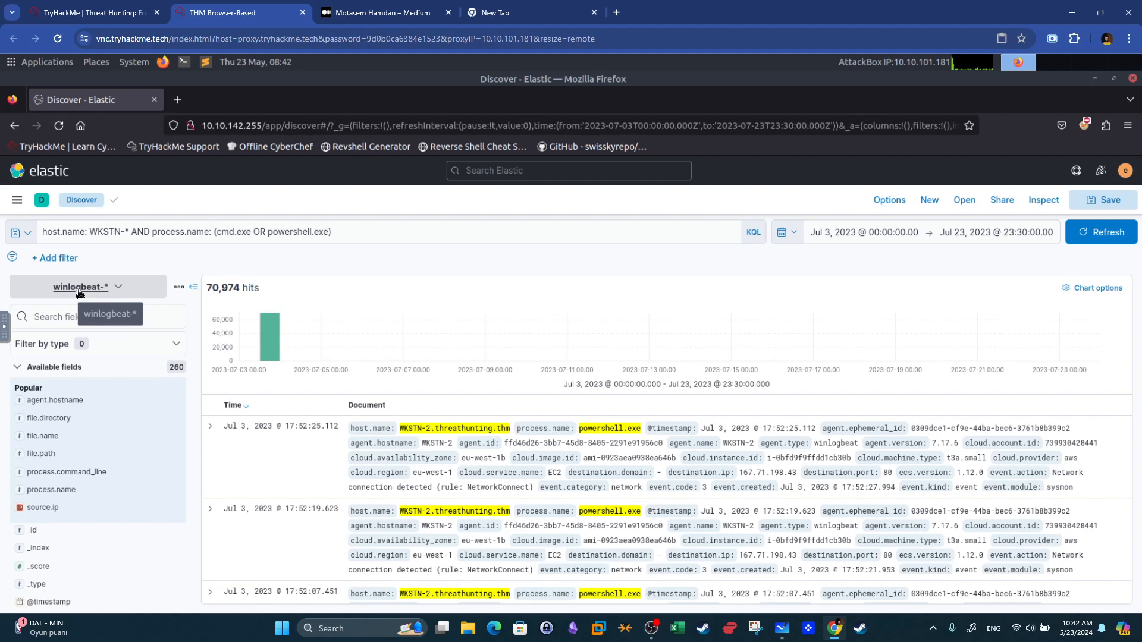
Search the field list for event and ID fields to locate the event ID field.
{"action": "left_click", "coordinate": [96, 318]}
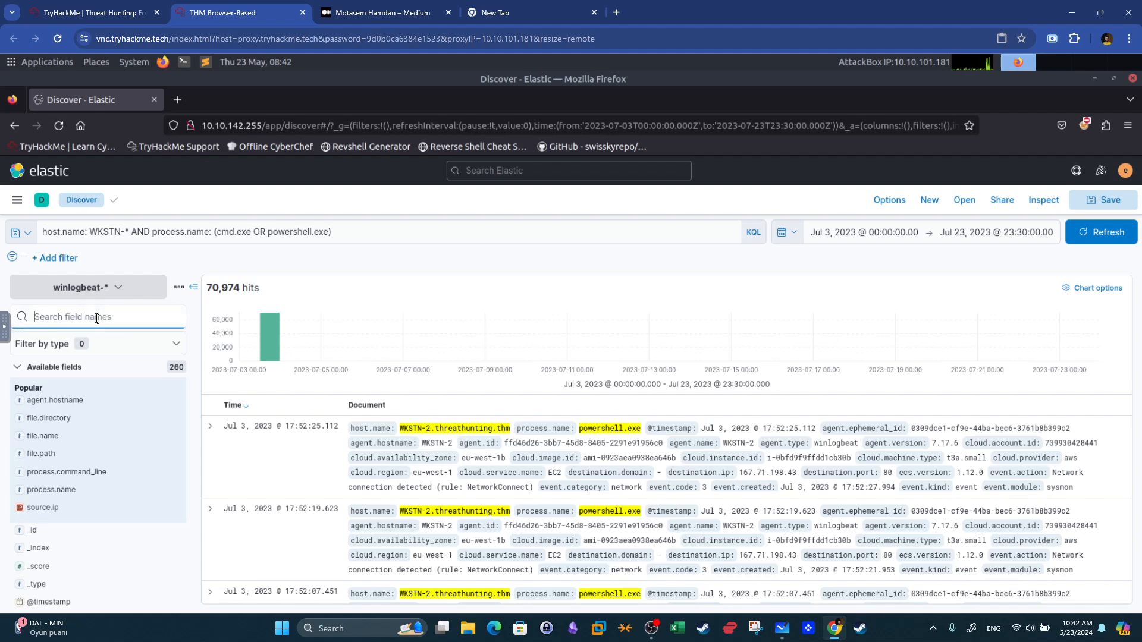
{"action": "type", "text": "event"}
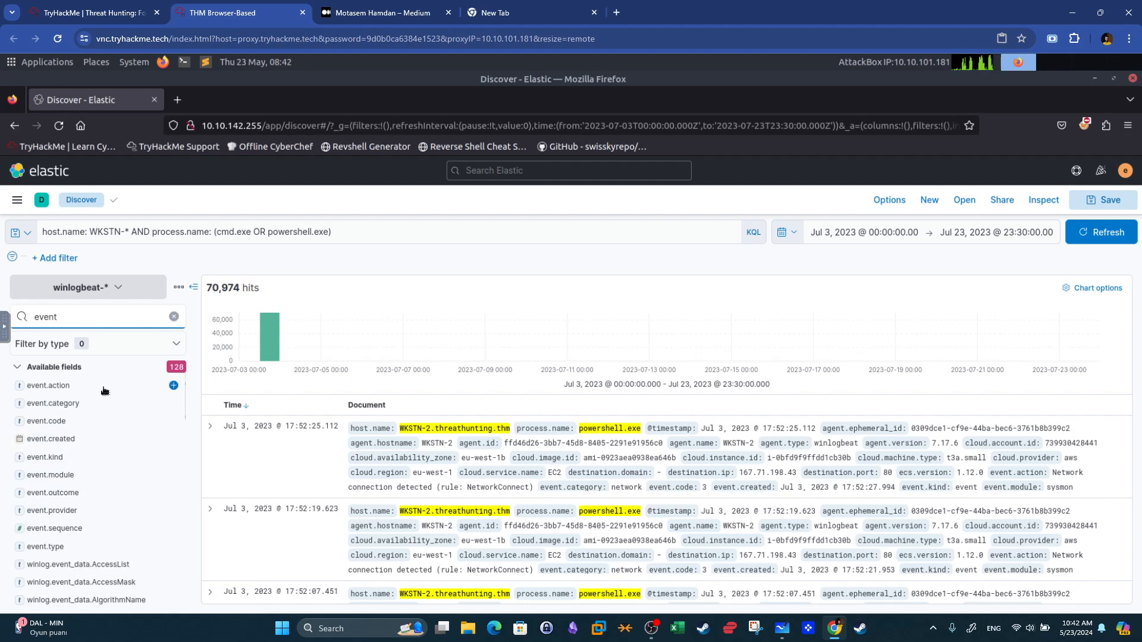
{"action": "key", "text": "BackSpace"}
{"action": "key", "text": "BackSpace"}
{"action": "key", "text": "BackSpace"}
{"action": "key", "text": "BackSpace"}
{"action": "type", "text": "id"}
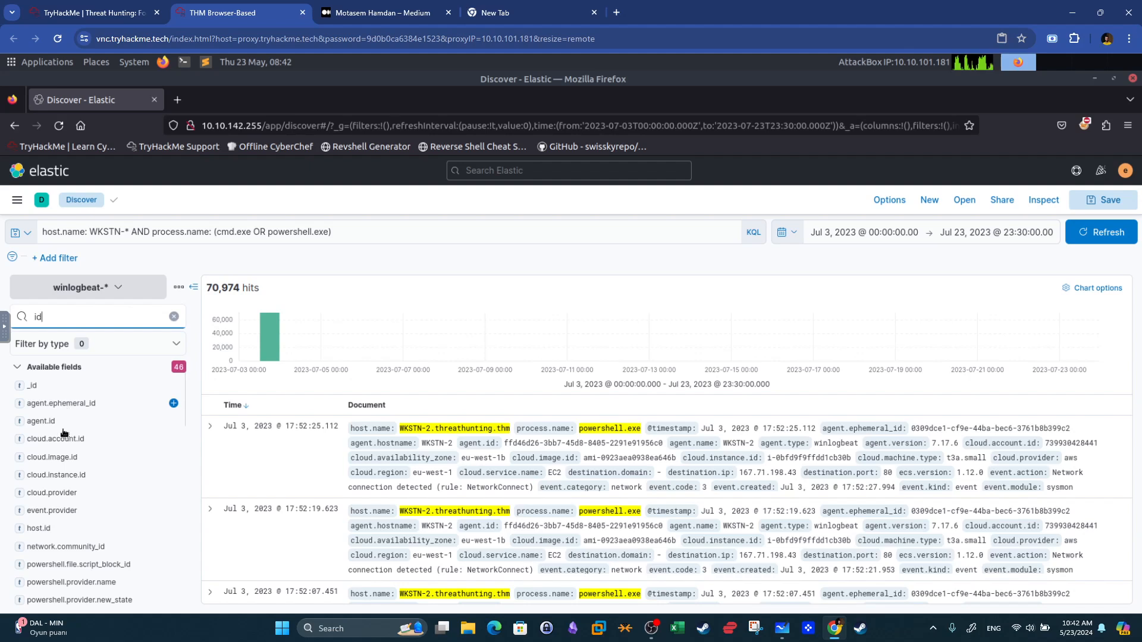
{"action": "scroll", "coordinate": [87, 511], "scroll_direction": "down", "scroll_amount": 3}
{"action": "scroll", "coordinate": [89, 520], "scroll_direction": "down", "scroll_amount": 3}
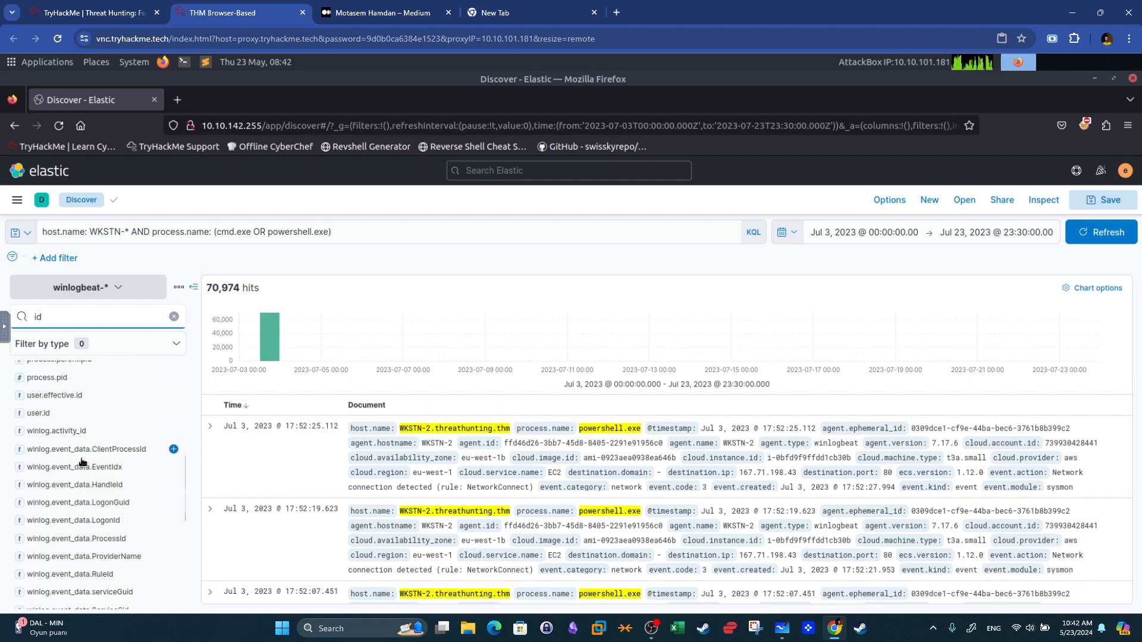
{"action": "scroll", "coordinate": [98, 505], "scroll_direction": "down", "scroll_amount": 1}
{"action": "scroll", "coordinate": [100, 506], "scroll_direction": "down", "scroll_amount": 4}
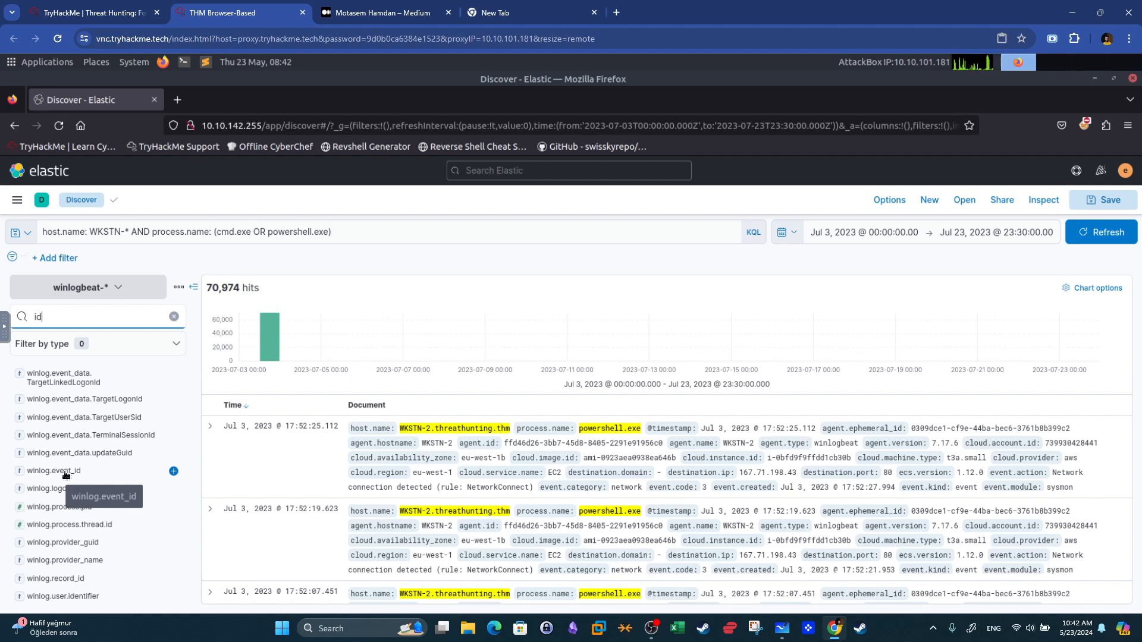
Extend the query with AND winlog.event_id: 1 and run it.
{"action": "left_click", "coordinate": [357, 235]}
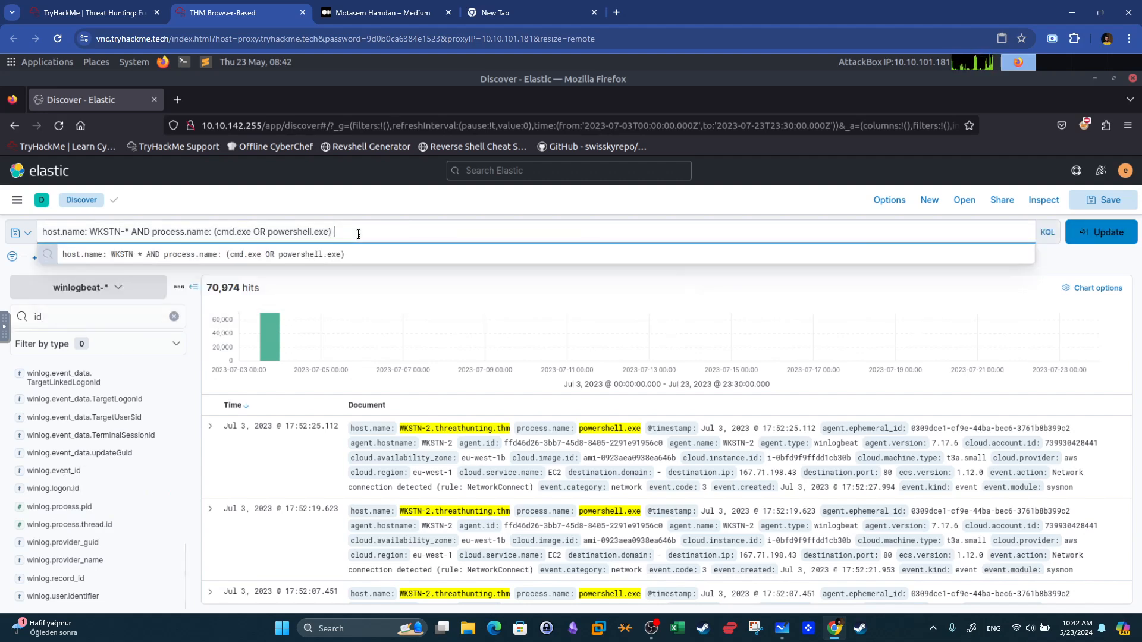
{"action": "type", "text": "AND "}
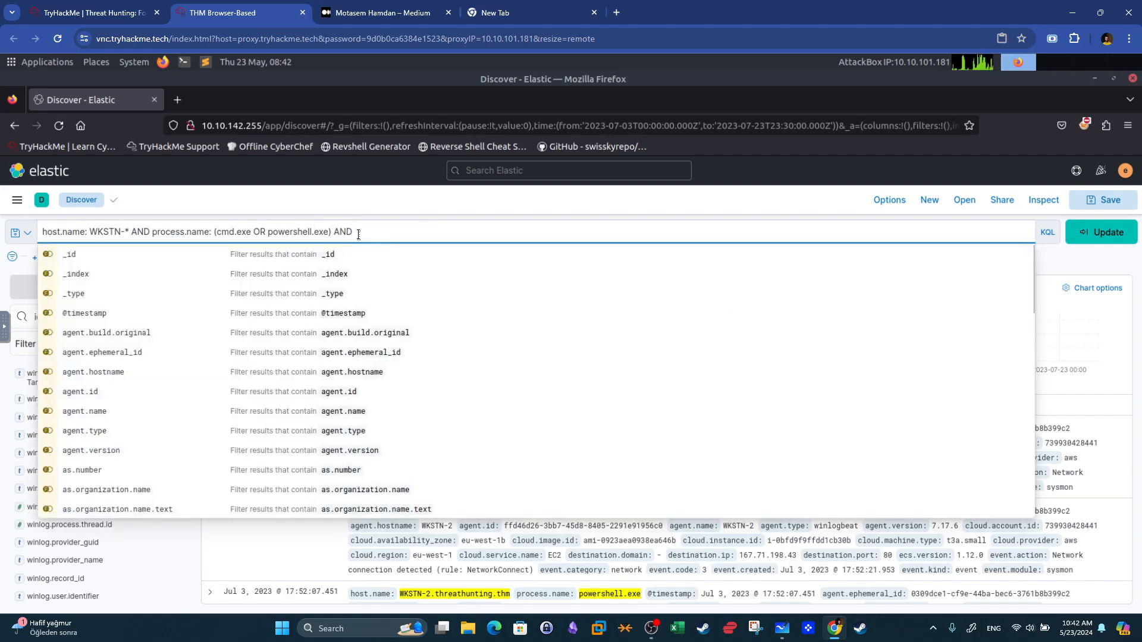
{"action": "type", "text": "winlog.eve"}
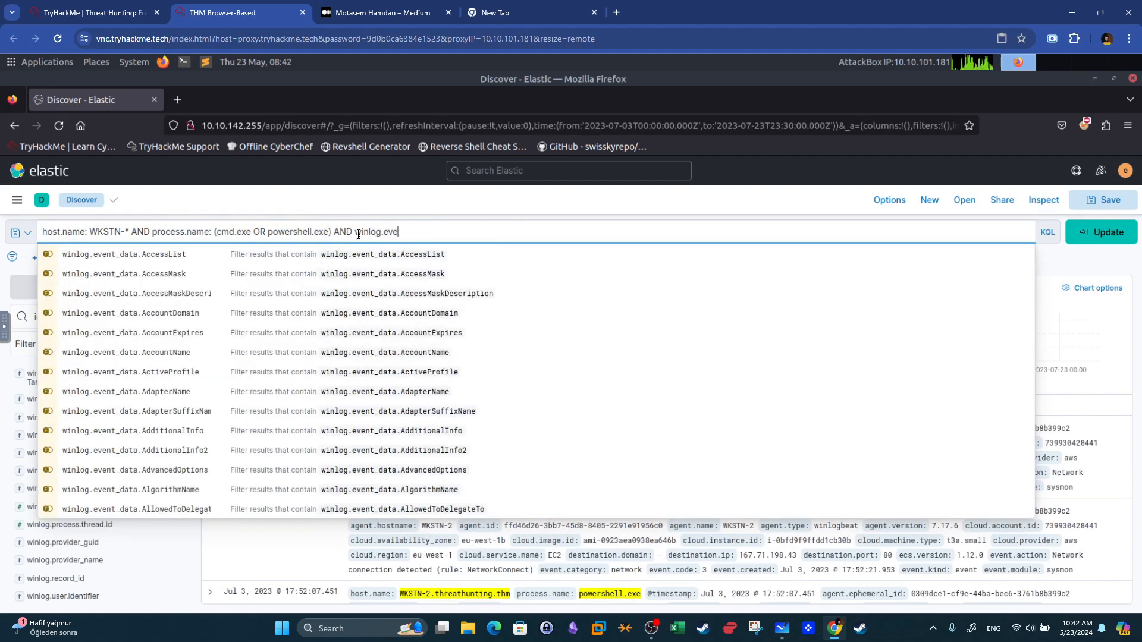
{"action": "type", "text": "nt_id: "}
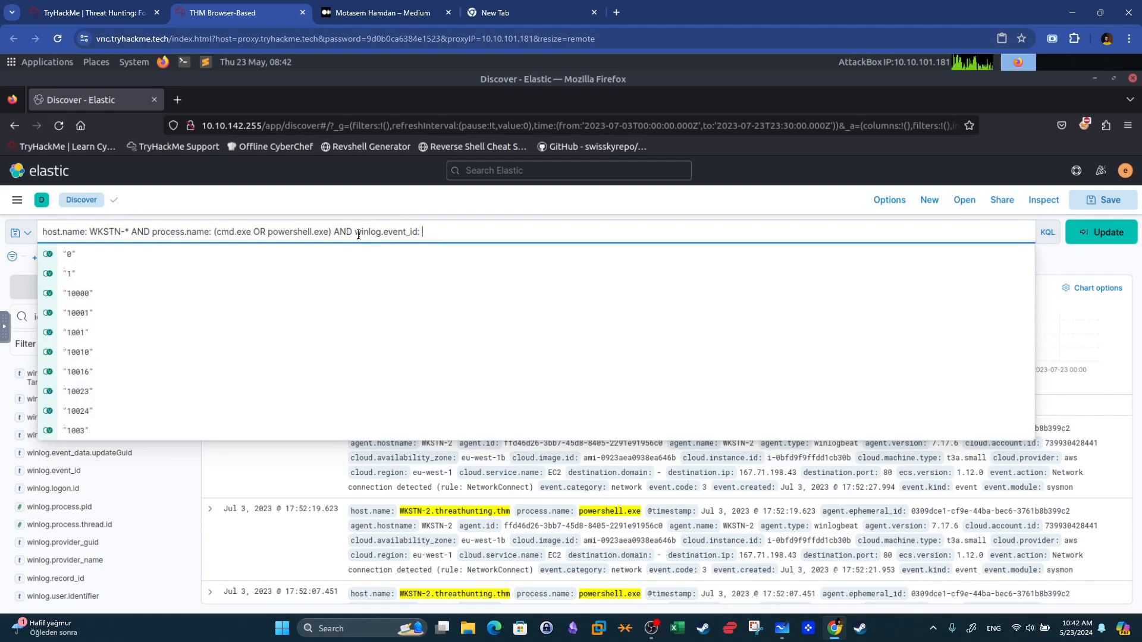
{"action": "type", "text": "1"}
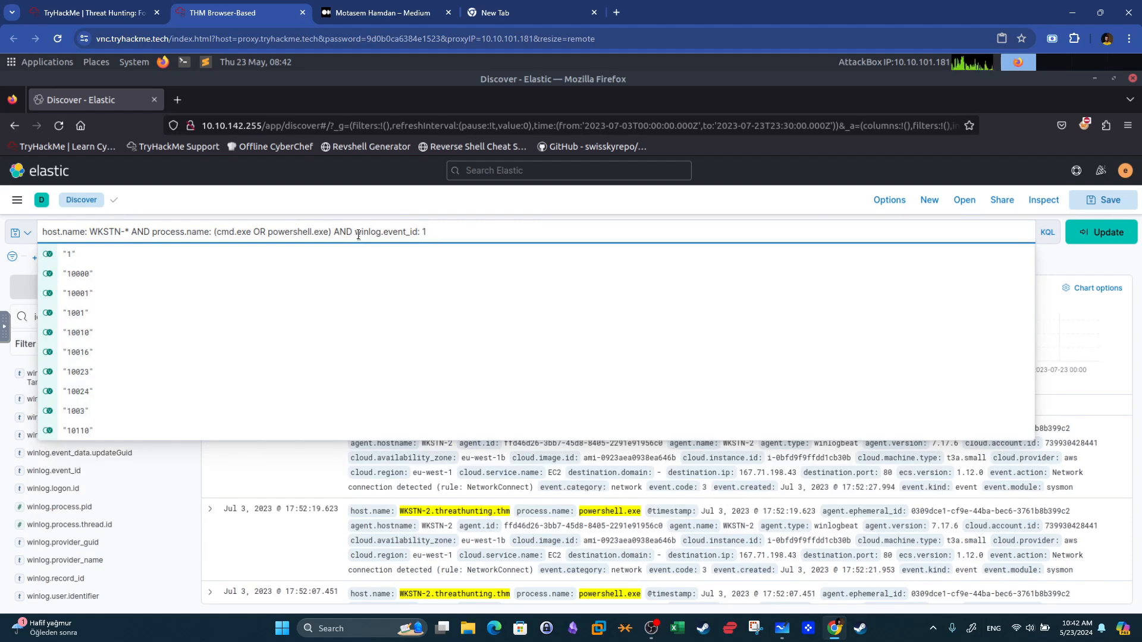
{"action": "key", "text": "Return"}
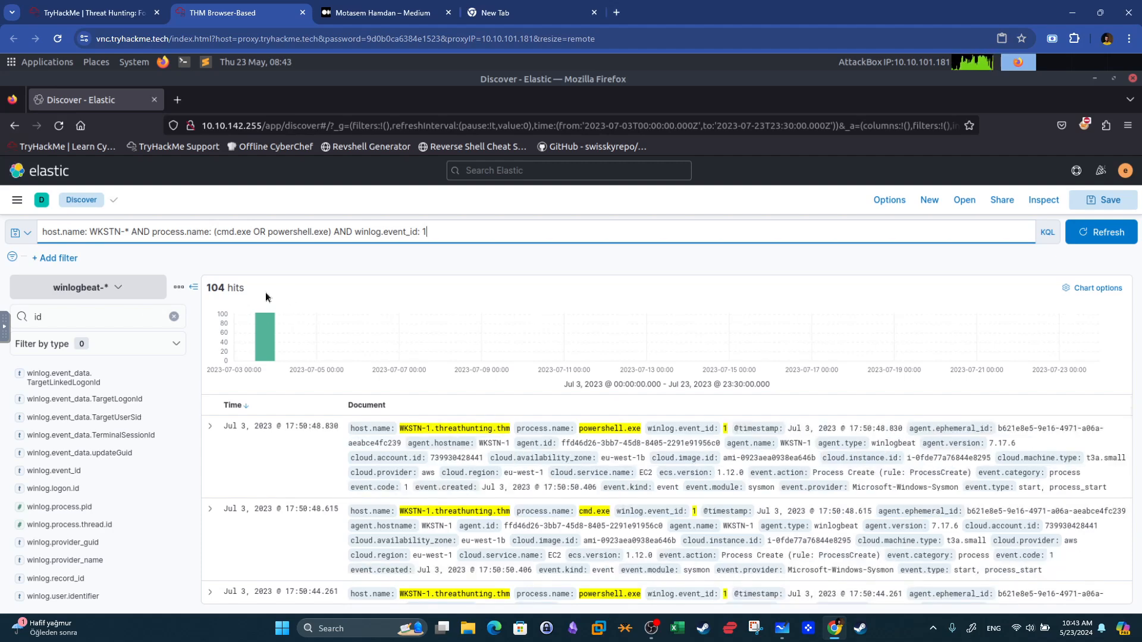
Add process.command_line and process.parent.command_line as columns in the results table.
{"action": "left_click", "coordinate": [225, 286]}
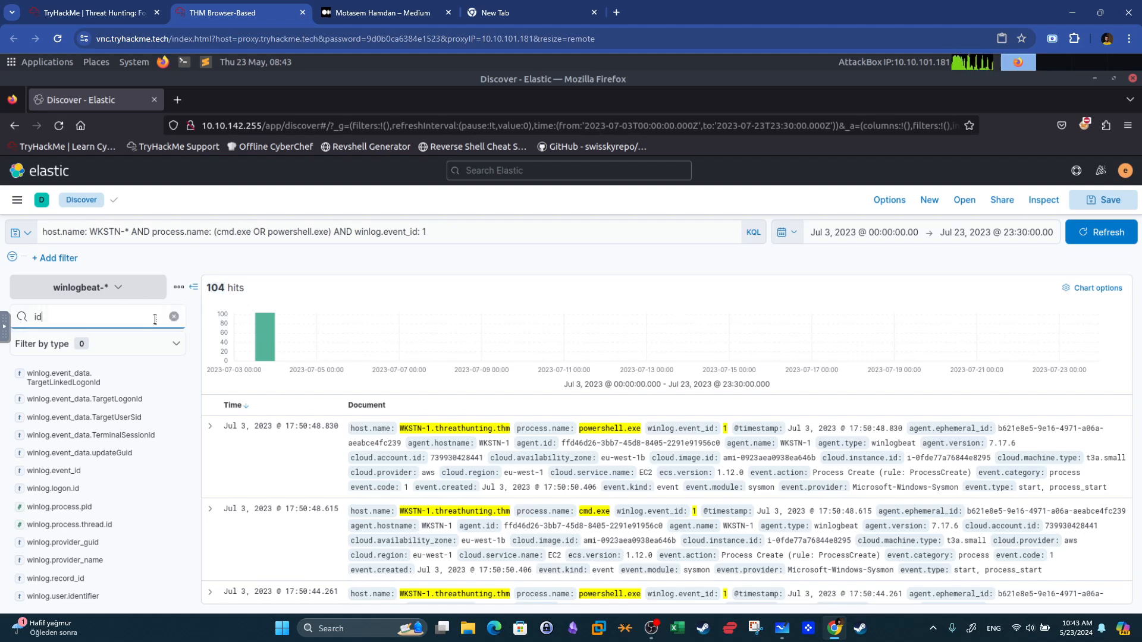
{"action": "left_click", "coordinate": [174, 316]}
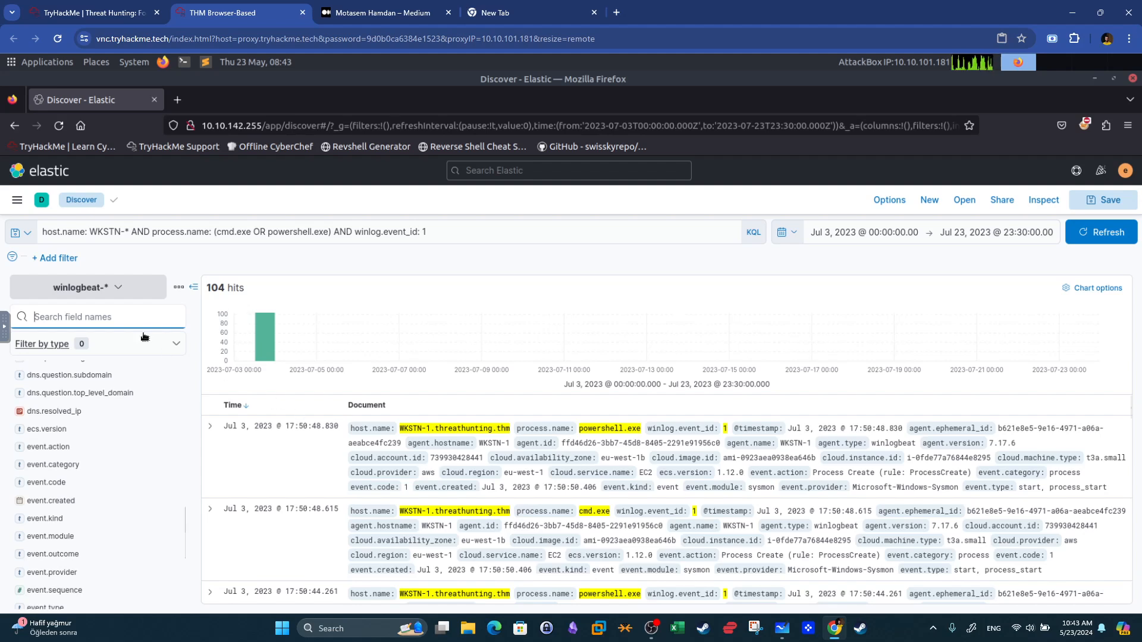
{"action": "key", "text": "super+shift+s"}
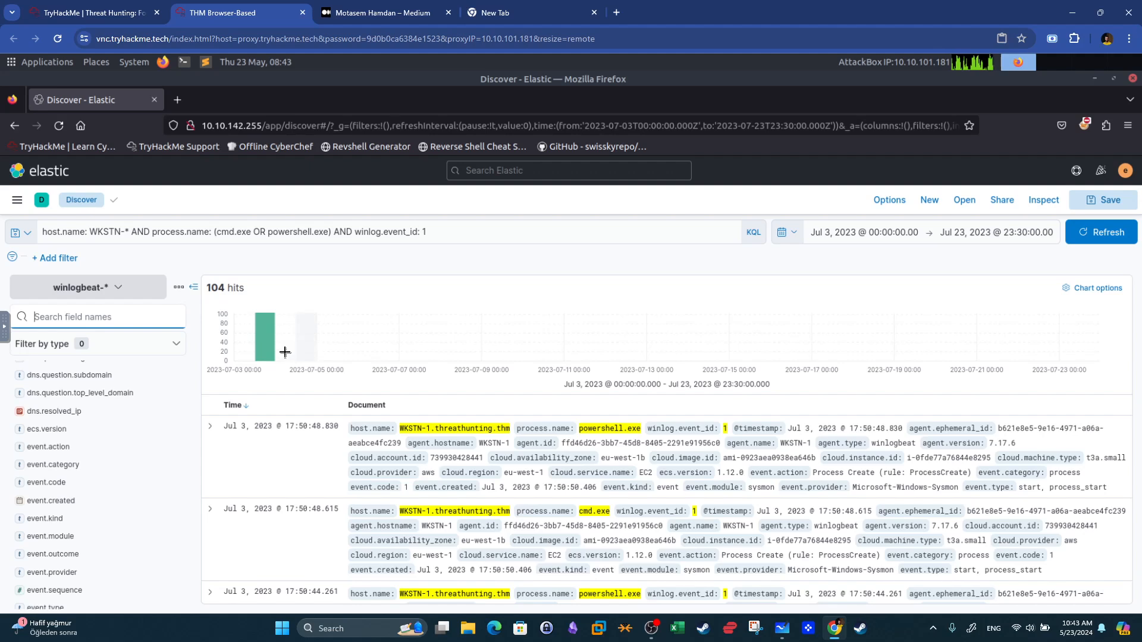
{"action": "type", "text": "comman"}
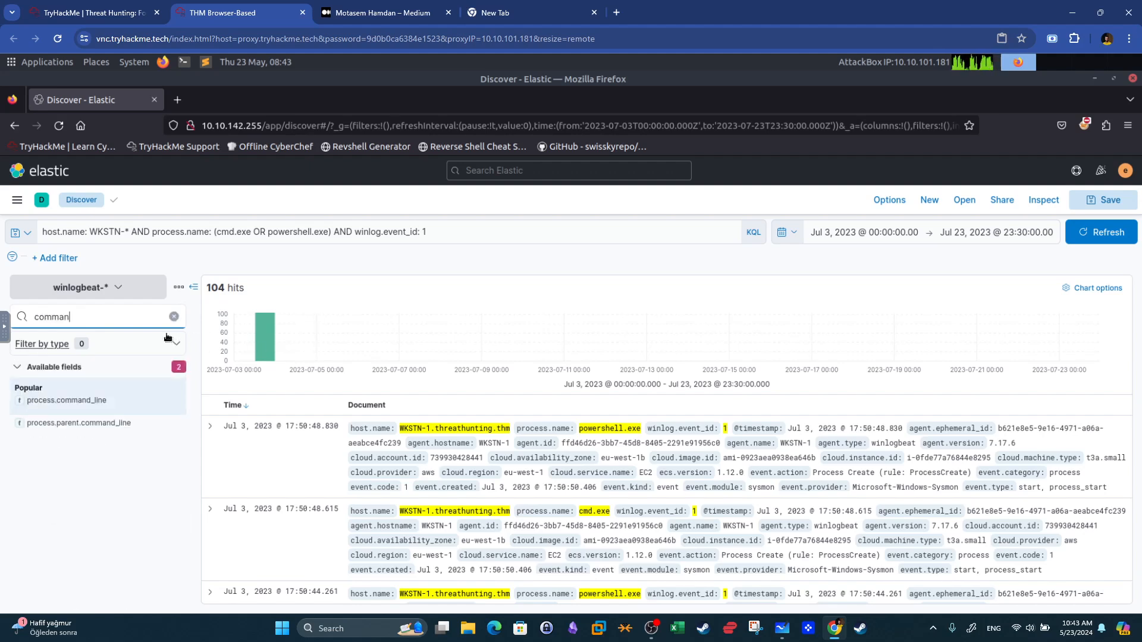
{"action": "left_click", "coordinate": [173, 401]}
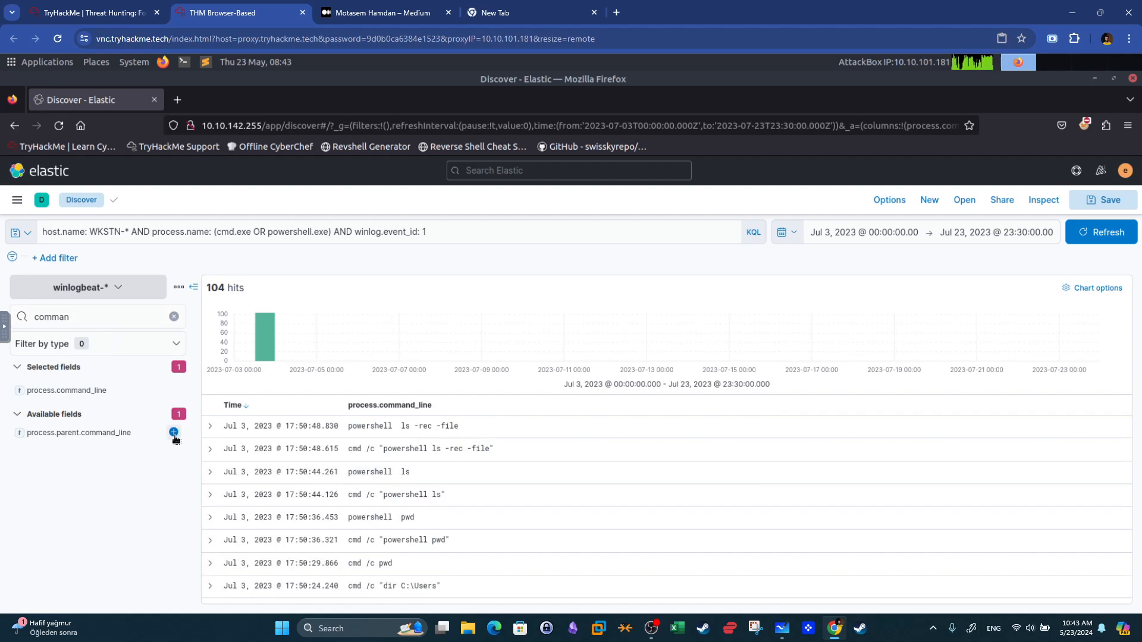
{"action": "left_click", "coordinate": [177, 434]}
Search the field list for process and add process.name as a column.
{"action": "left_click", "coordinate": [90, 320]}
{"action": "key", "text": "BackSpace"}
{"action": "key", "text": "BackSpace"}
{"action": "key", "text": "BackSpace"}
{"action": "key", "text": "BackSpace"}
{"action": "key", "text": "BackSpace"}
{"action": "key", "text": "BackSpace"}
{"action": "type", "text": "process"}
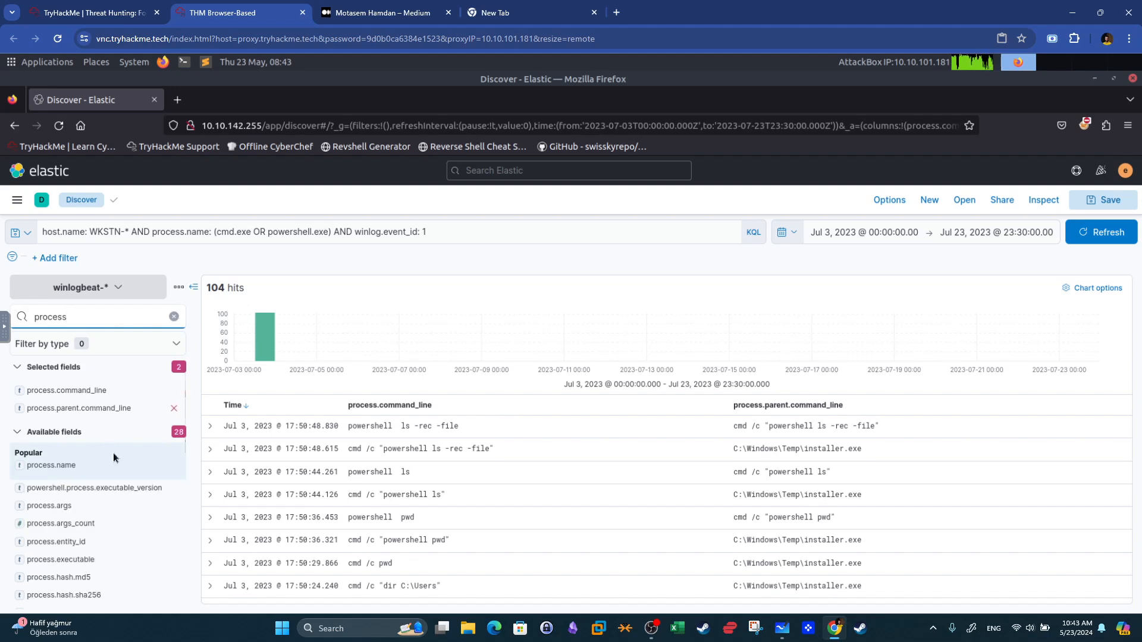
{"action": "left_click", "coordinate": [174, 466]}
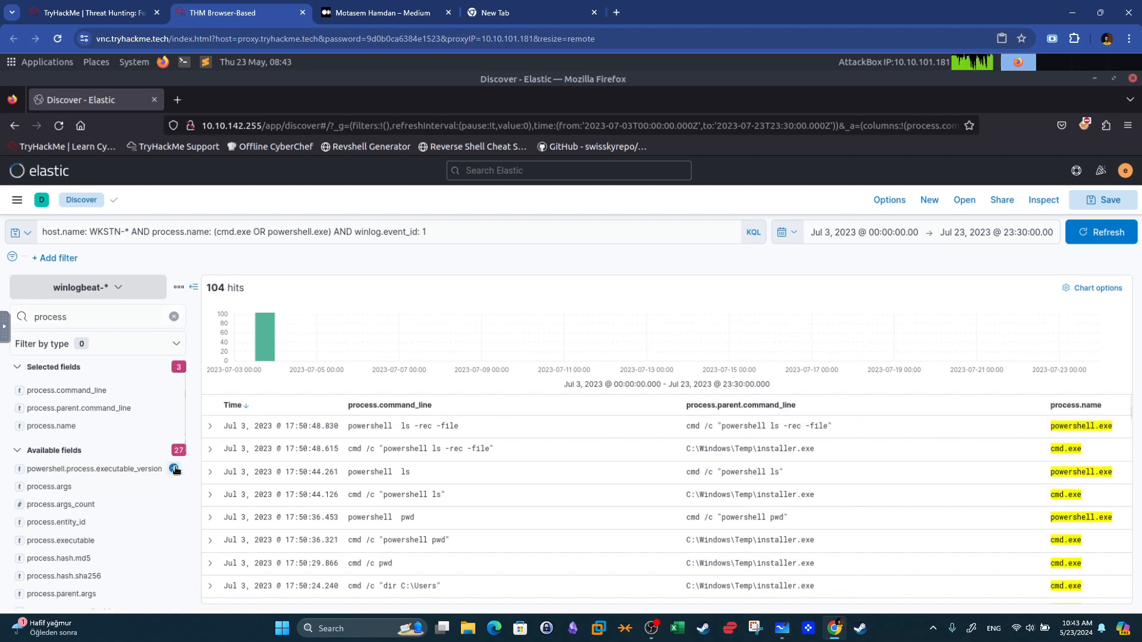
Search the field list for host and add agent.hostname as a column.
{"action": "left_click", "coordinate": [90, 317]}
{"action": "key", "text": "BackSpace"}
{"action": "key", "text": "BackSpace"}
{"action": "key", "text": "BackSpace"}
{"action": "key", "text": "BackSpace"}
{"action": "key", "text": "BackSpace"}
{"action": "key", "text": "BackSpace"}
{"action": "key", "text": "BackSpace"}
{"action": "type", "text": "host"}
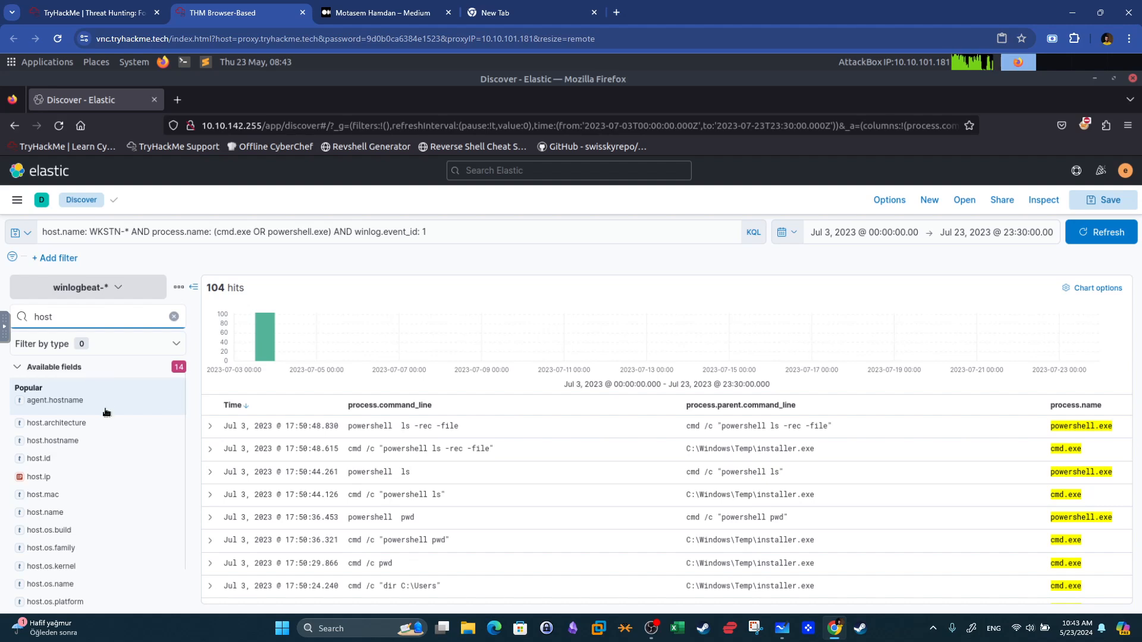
{"action": "mouse_move", "coordinate": [105, 404]}
{"action": "left_click", "coordinate": [173, 400]}
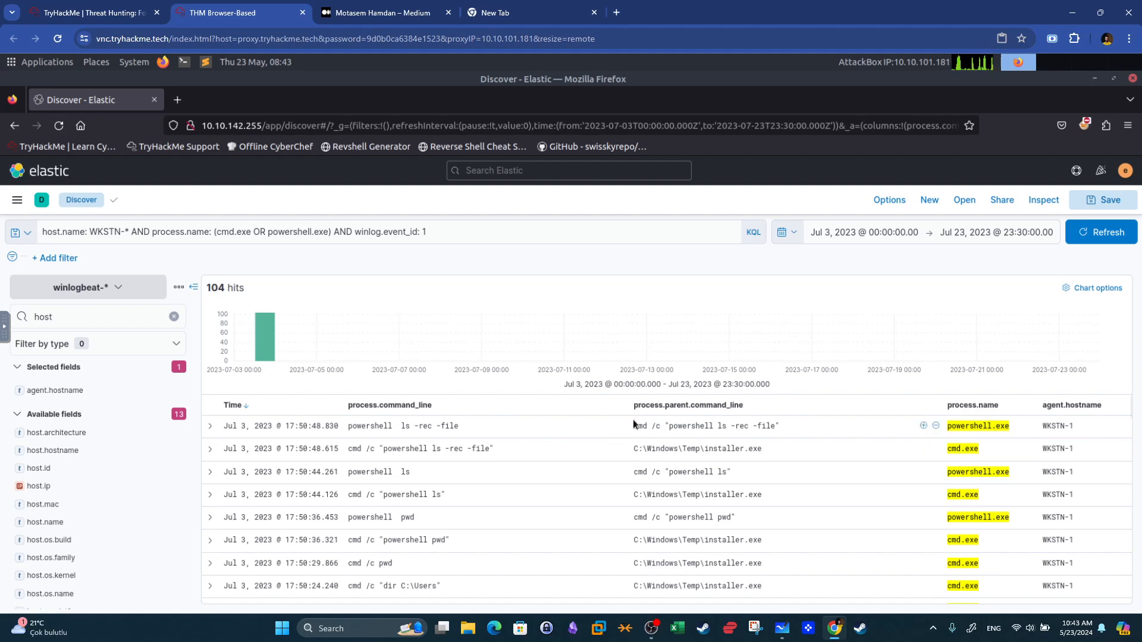
Read the room question about the first command executed via cmd, then return to Discover.
{"action": "left_click", "coordinate": [119, 13]}
{"action": "left_click_drag", "start_coordinate": [260, 431], "coordinate": [208, 429]}
{"action": "left_click", "coordinate": [553, 404]}
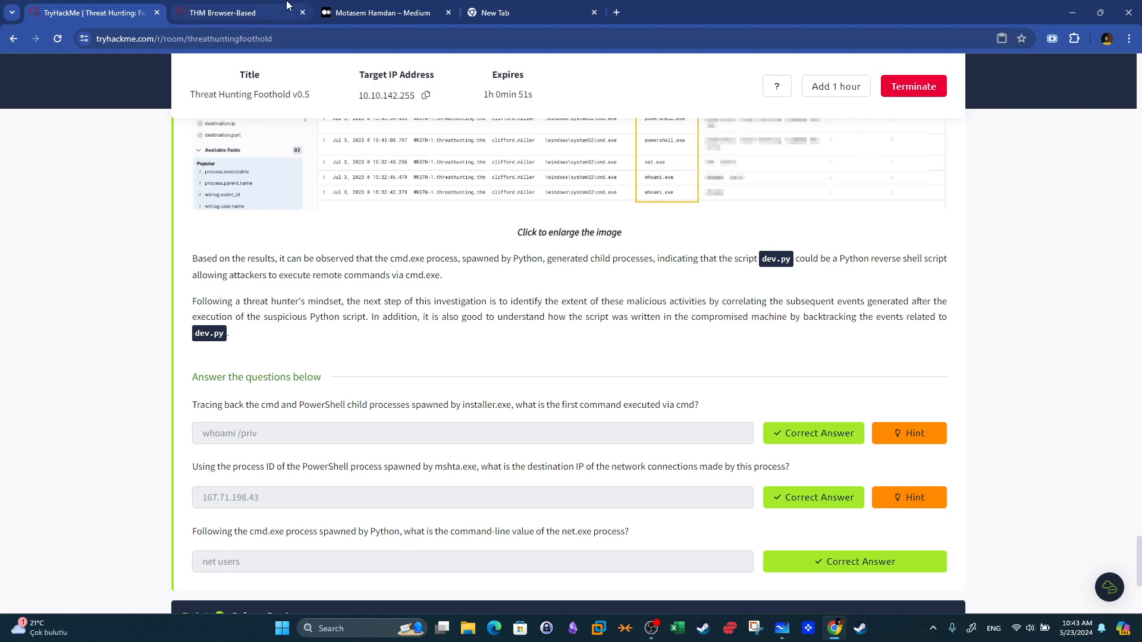
{"action": "left_click", "coordinate": [238, 13]}
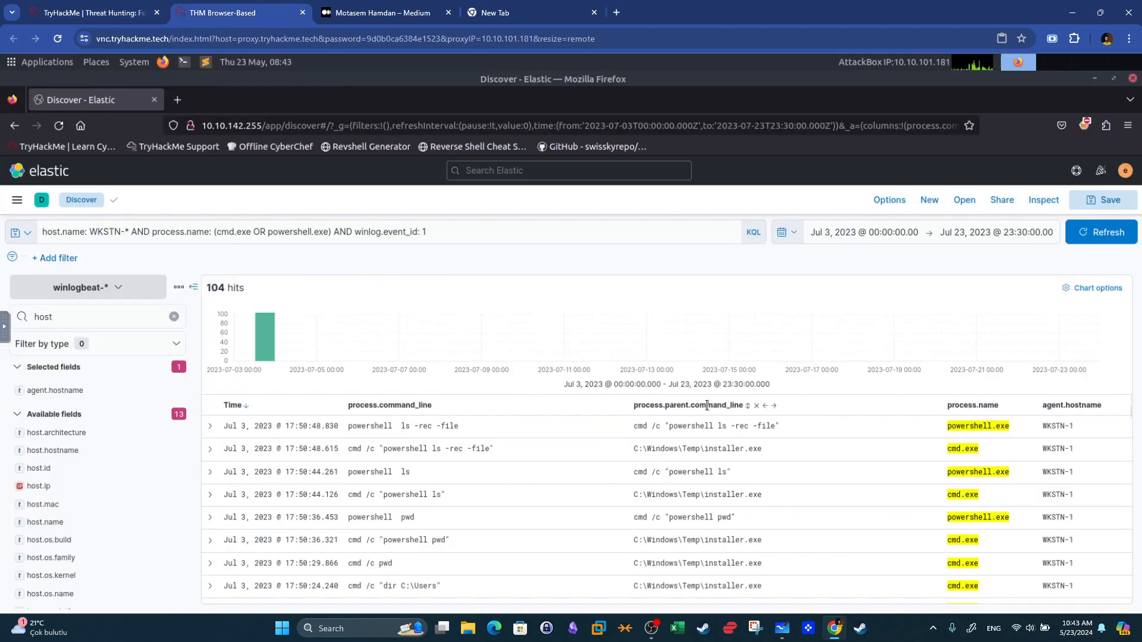
Search the field list for parent fields and add process.parent.name as a column.
{"action": "left_click", "coordinate": [106, 314]}
{"action": "key", "text": "BackSpace"}
{"action": "key", "text": "BackSpace"}
{"action": "key", "text": "BackSpace"}
{"action": "key", "text": "BackSpace"}
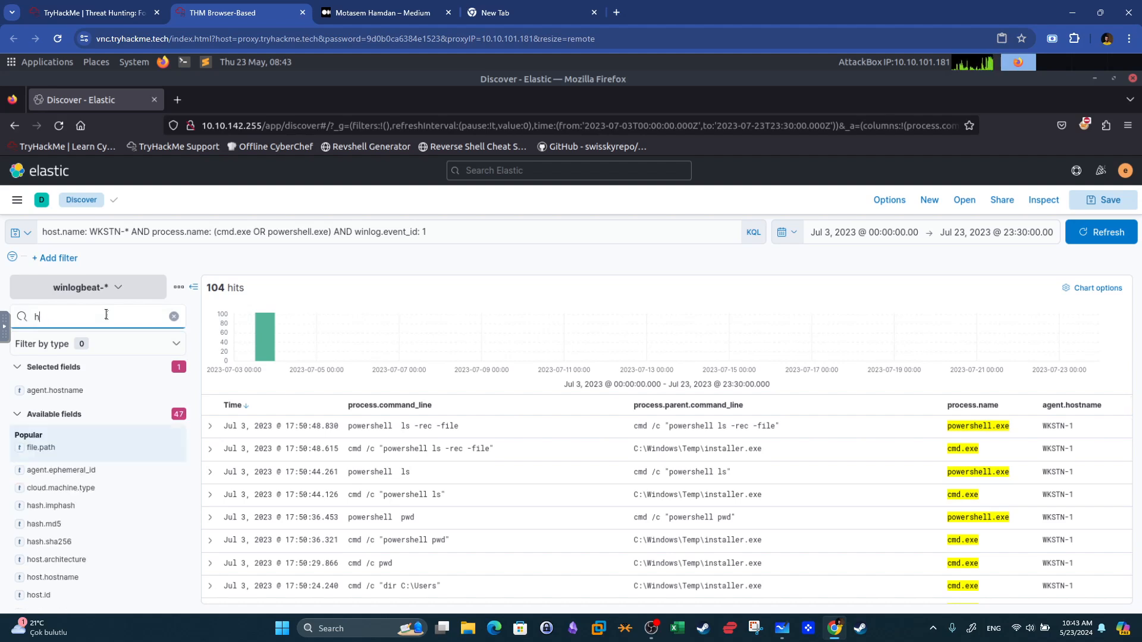
{"action": "type", "text": "parnet"}
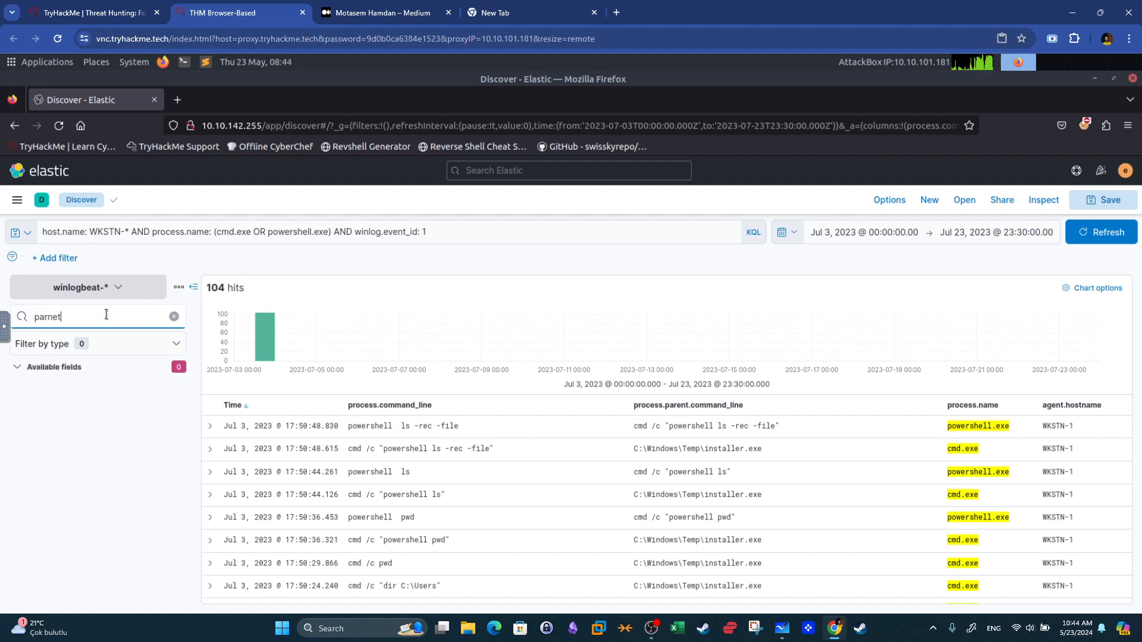
{"action": "key", "text": "BackSpace"}
{"action": "key", "text": "BackSpace"}
{"action": "key", "text": "BackSpace"}
{"action": "type", "text": "en"}
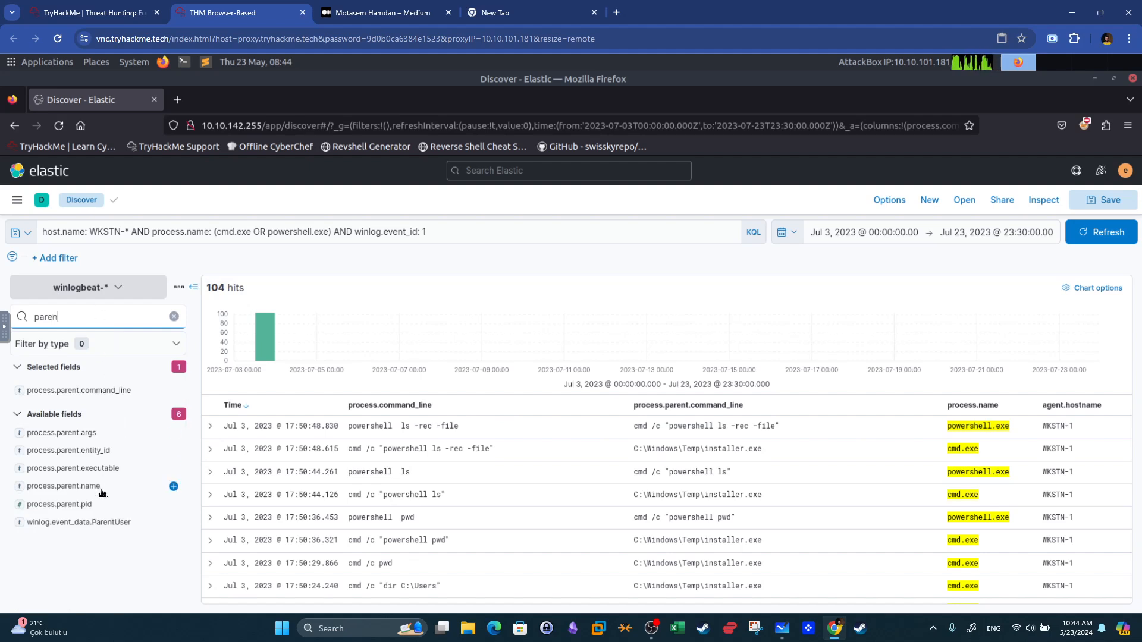
{"action": "left_click", "coordinate": [174, 487]}
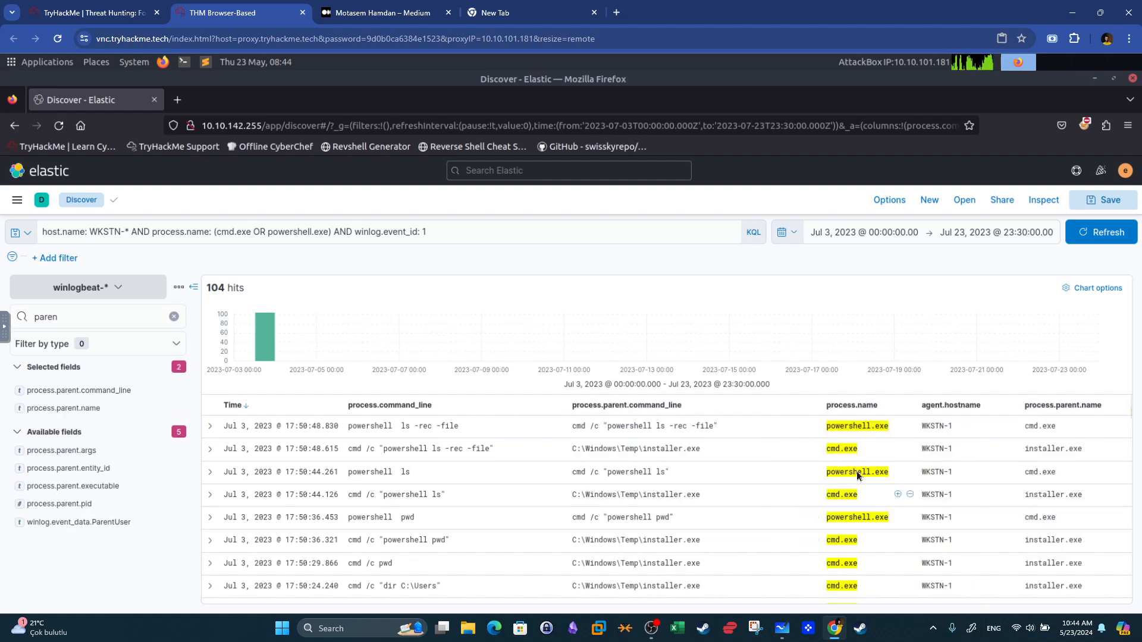
Compare the installer.exe child command lines in the table with the room question about the first cmd command.
{"action": "left_click_drag", "start_coordinate": [1083, 455], "coordinate": [1028, 448]}
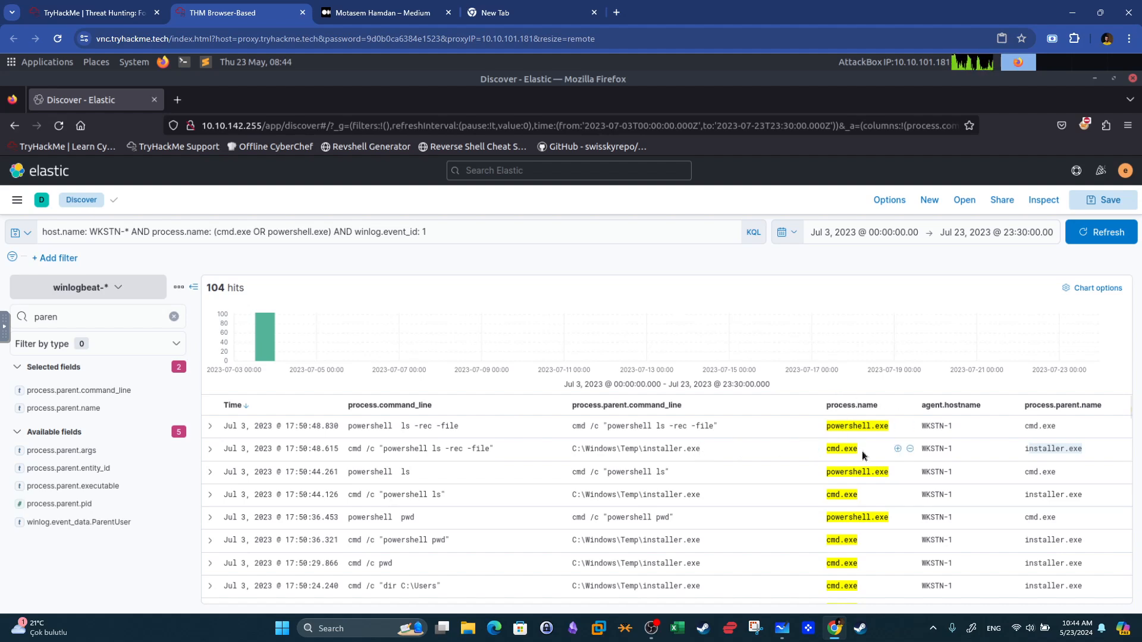
{"action": "left_click", "coordinate": [825, 451]}
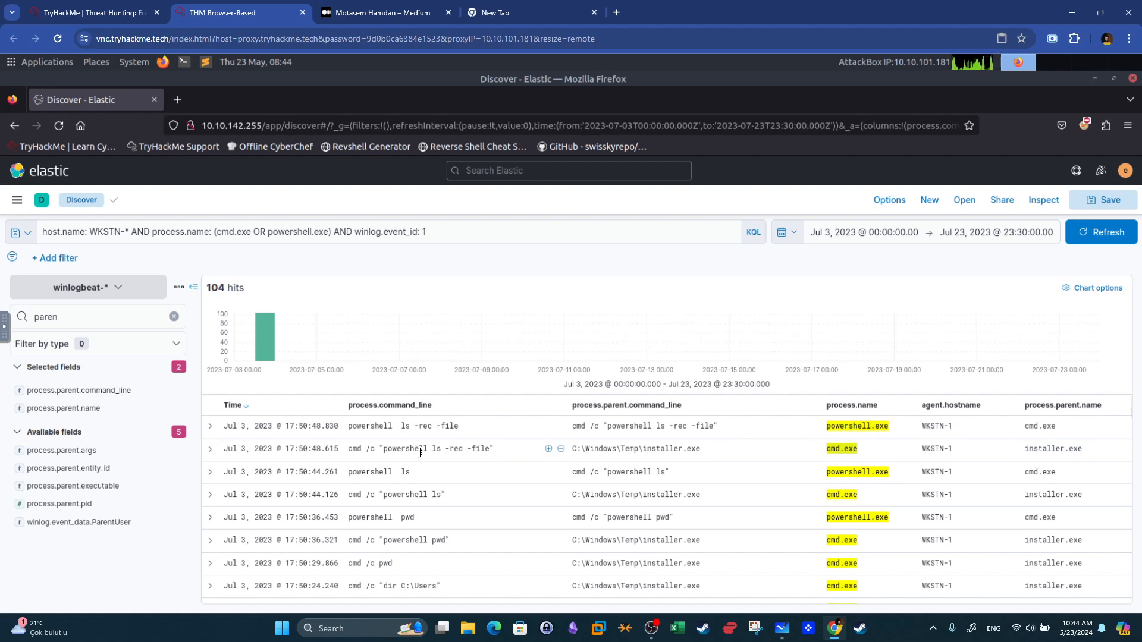
{"action": "left_click_drag", "start_coordinate": [348, 447], "coordinate": [503, 457]}
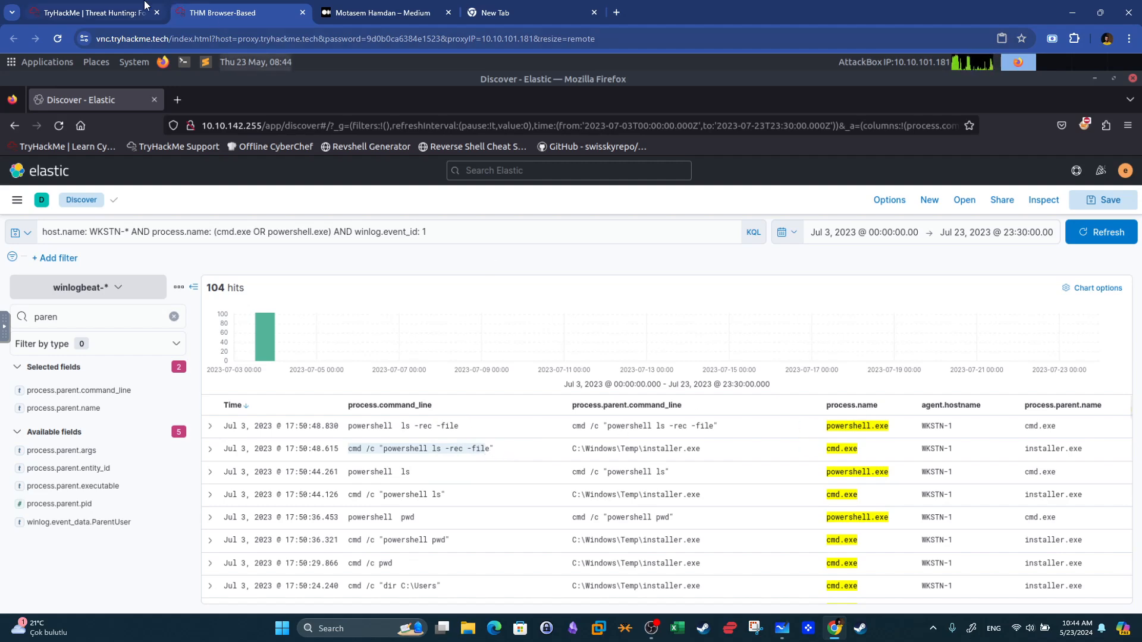
{"action": "left_click", "coordinate": [119, 13]}
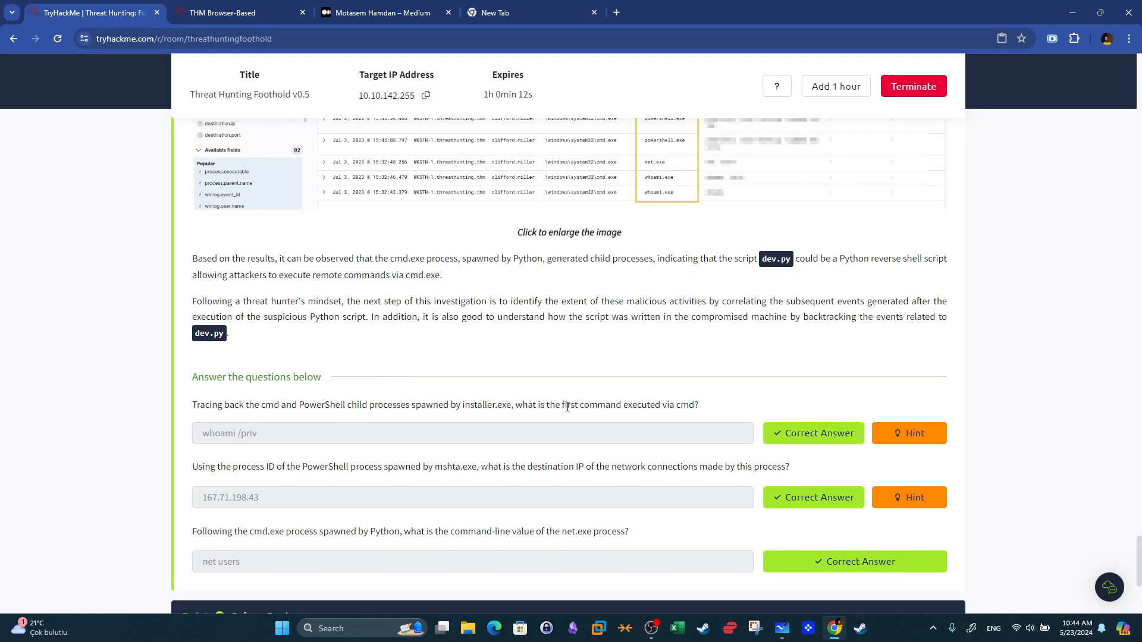
{"action": "left_click_drag", "start_coordinate": [567, 407], "coordinate": [610, 405]}
Browse the process events in ascending time order, scrolling through the earliest command lines and parents.
{"action": "left_click", "coordinate": [238, 12]}
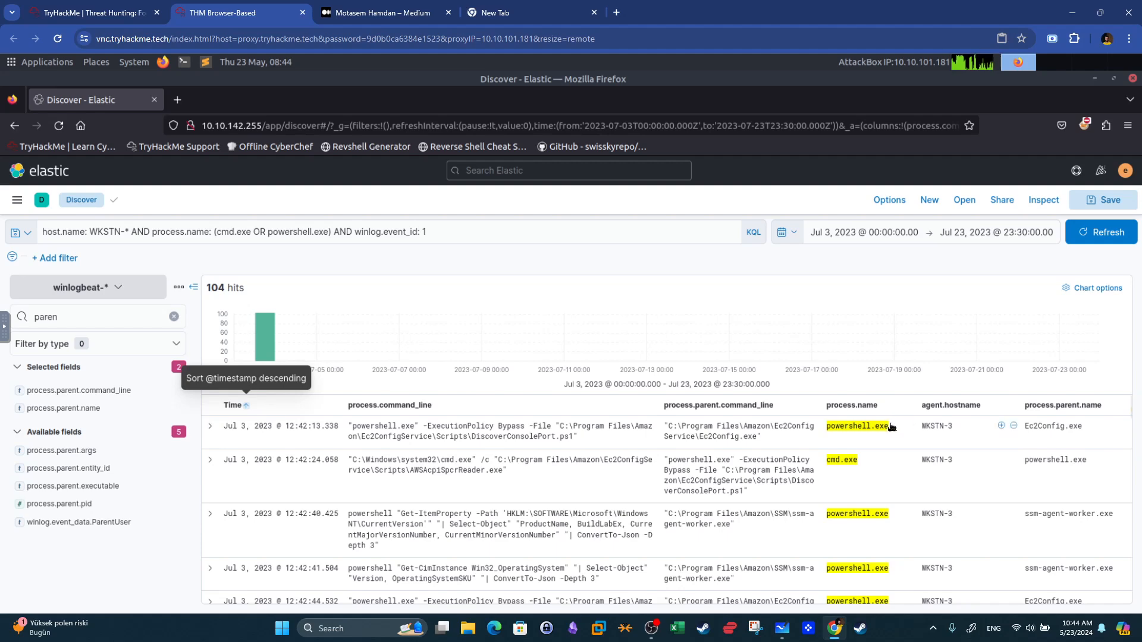
{"action": "scroll", "coordinate": [1049, 462], "scroll_direction": "down", "scroll_amount": 3}
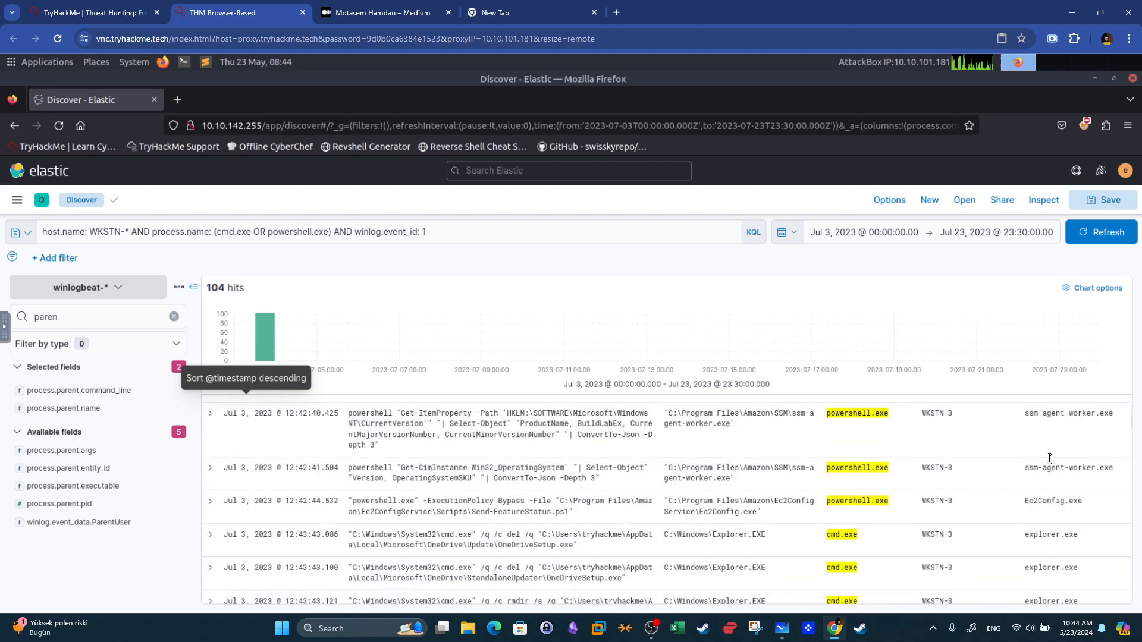
{"action": "scroll", "coordinate": [1049, 462], "scroll_direction": "down", "scroll_amount": 3}
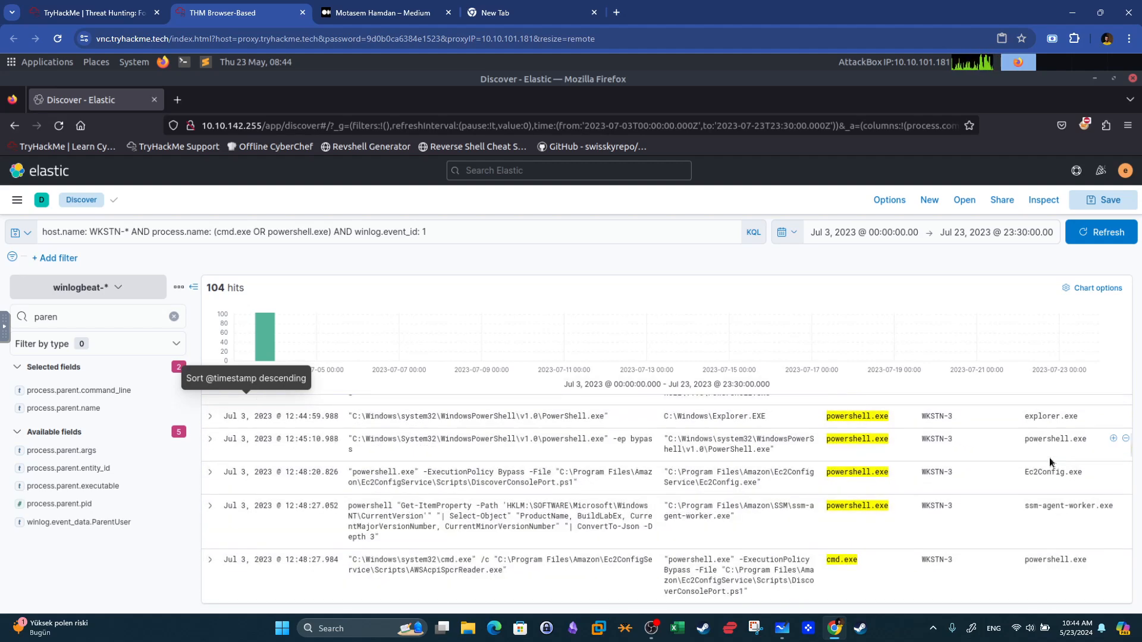
{"action": "scroll", "coordinate": [1049, 462], "scroll_direction": "up", "scroll_amount": 2}
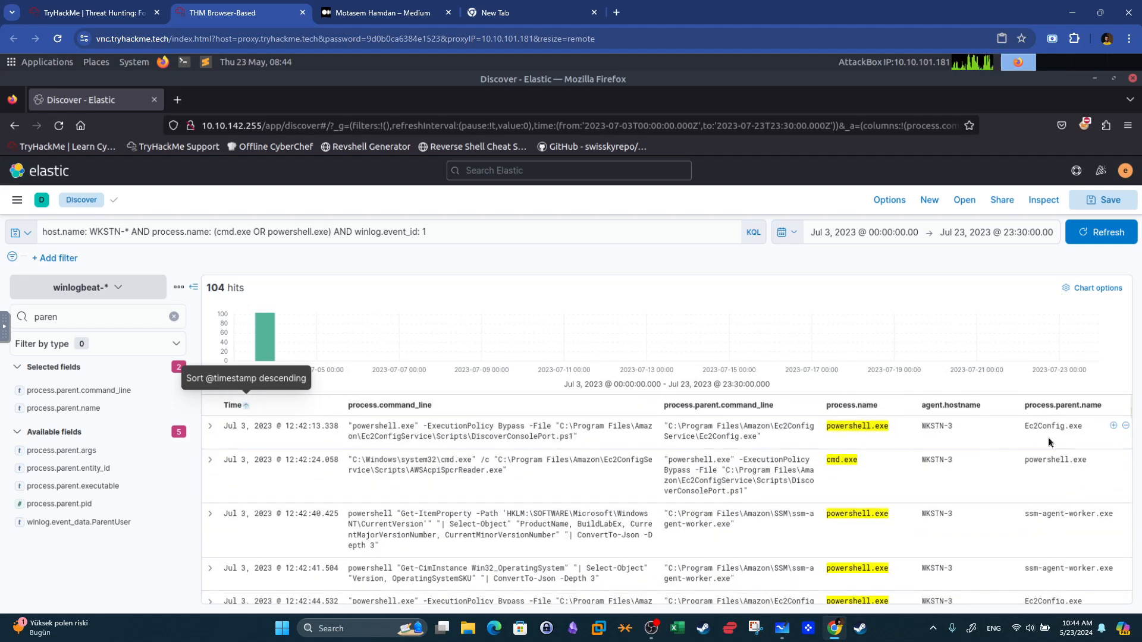
{"action": "scroll", "coordinate": [1050, 447], "scroll_direction": "up", "scroll_amount": 1}
{"action": "scroll", "coordinate": [1052, 445], "scroll_direction": "down", "scroll_amount": 5}
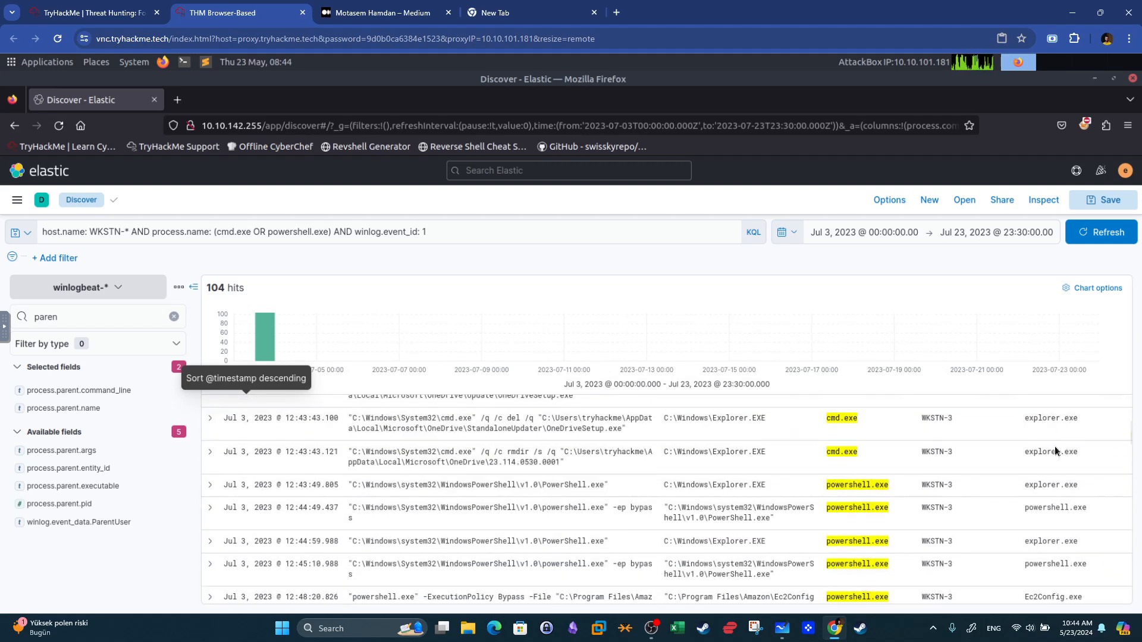
{"action": "scroll", "coordinate": [1054, 447], "scroll_direction": "down", "scroll_amount": 2}
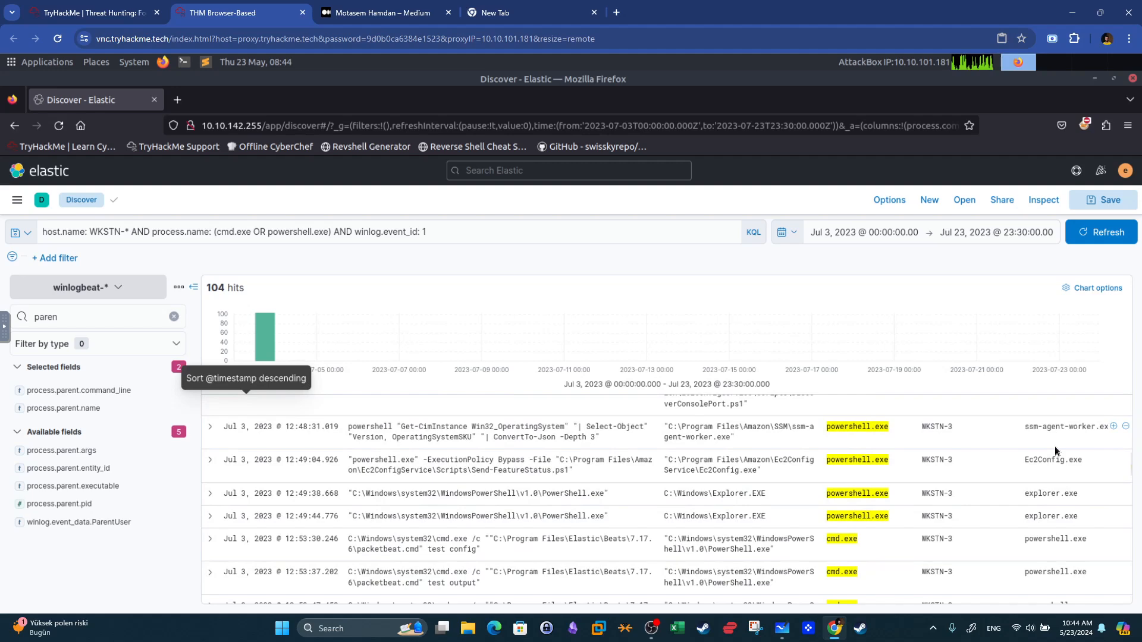
{"action": "scroll", "coordinate": [1054, 450], "scroll_direction": "down", "scroll_amount": 6}
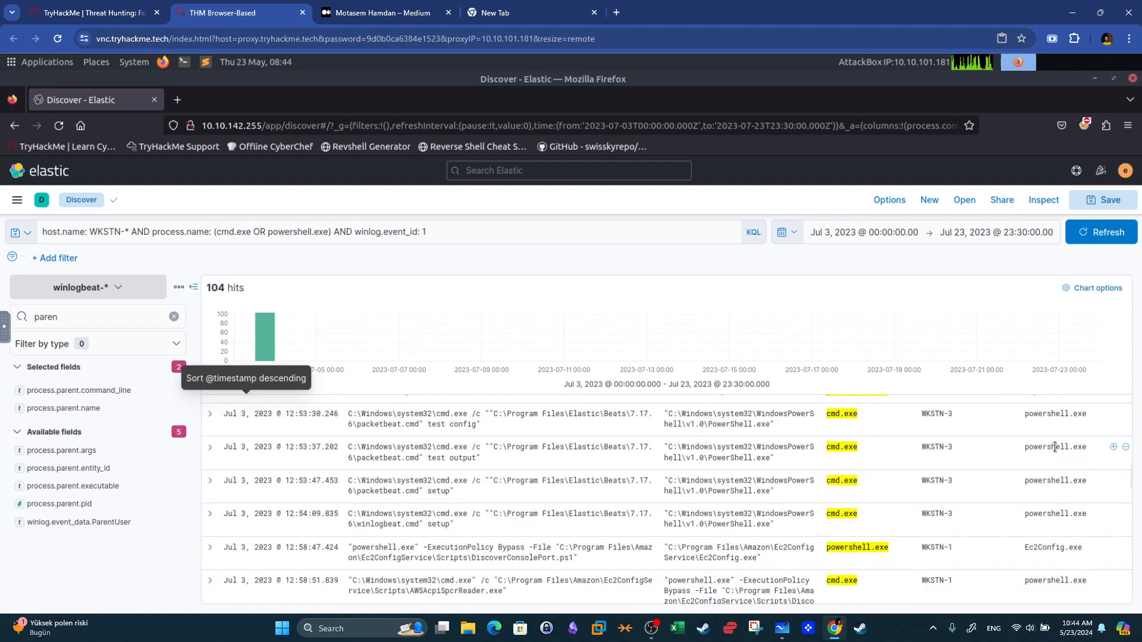
{"action": "scroll", "coordinate": [1056, 450], "scroll_direction": "down", "scroll_amount": 3}
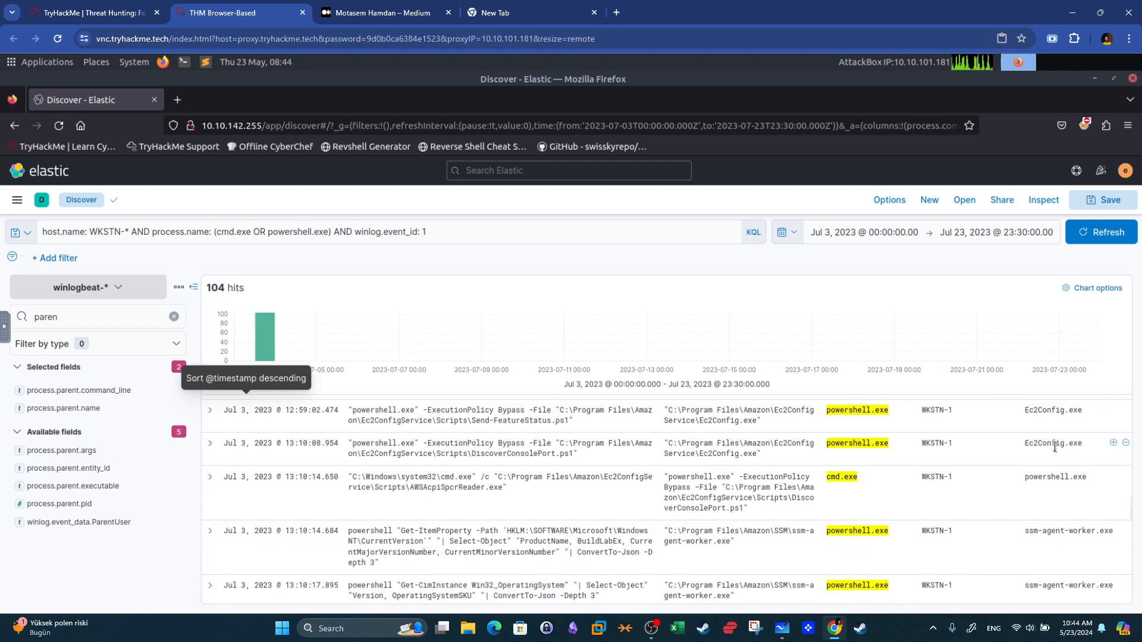
{"action": "scroll", "coordinate": [1055, 447], "scroll_direction": "up", "scroll_amount": 15}
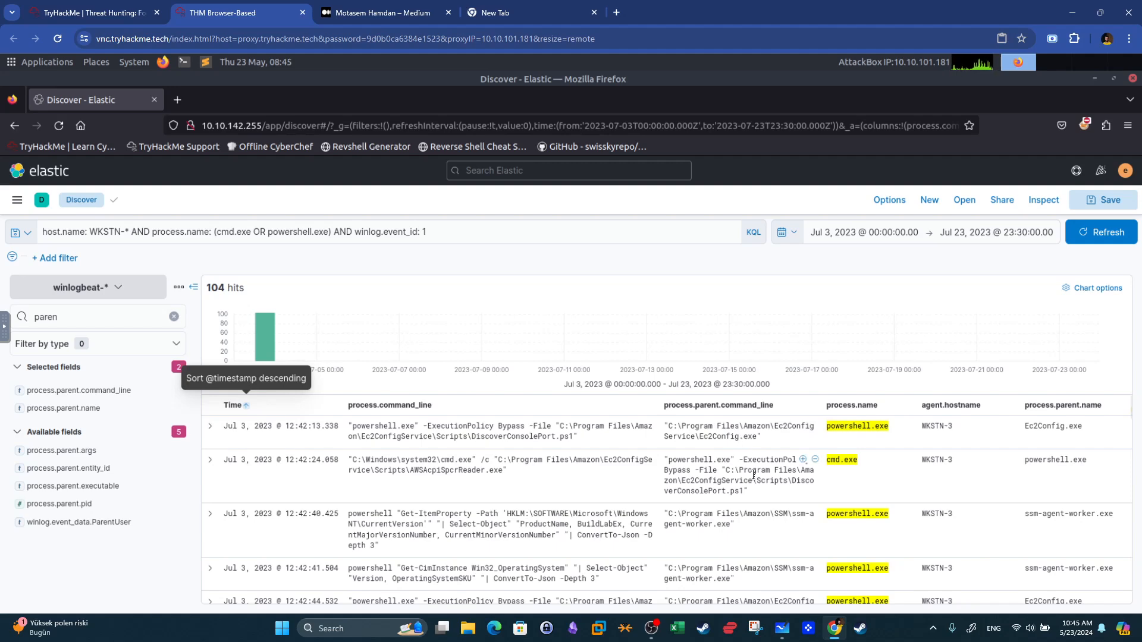
{"action": "scroll", "coordinate": [753, 476], "scroll_direction": "down", "scroll_amount": 1}
{"action": "scroll", "coordinate": [753, 479], "scroll_direction": "down", "scroll_amount": 1}
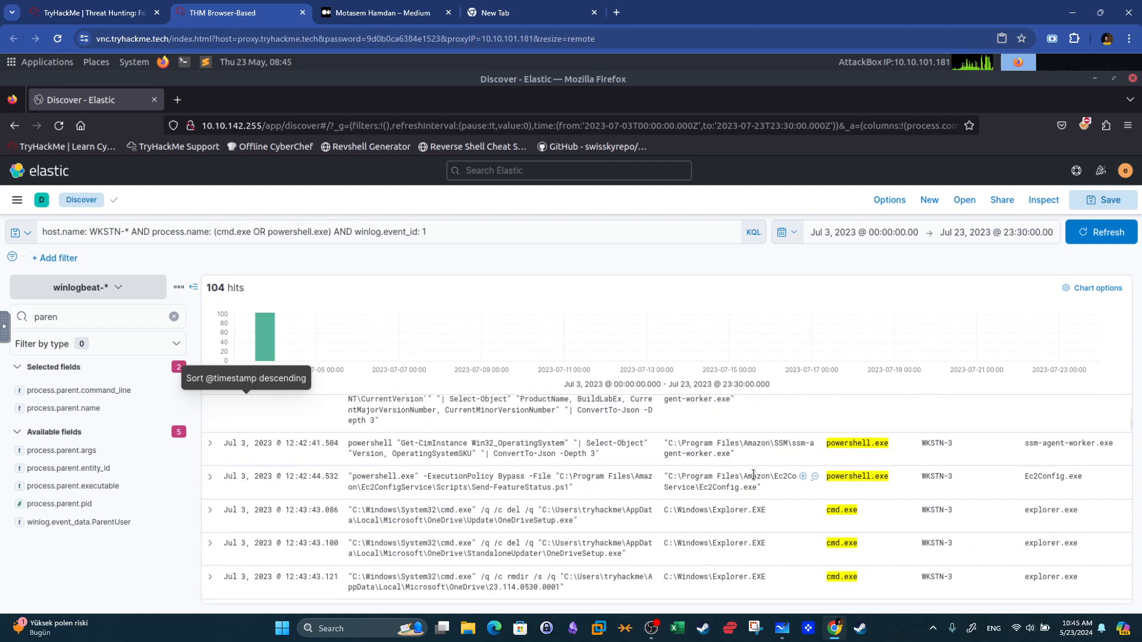
Scroll through the time-ordered cmd and PowerShell events to locate the first command spawned by installer.exe.
{"action": "scroll", "coordinate": [753, 478], "scroll_direction": "down", "scroll_amount": 2}
{"action": "scroll", "coordinate": [753, 477], "scroll_direction": "down", "scroll_amount": 2}
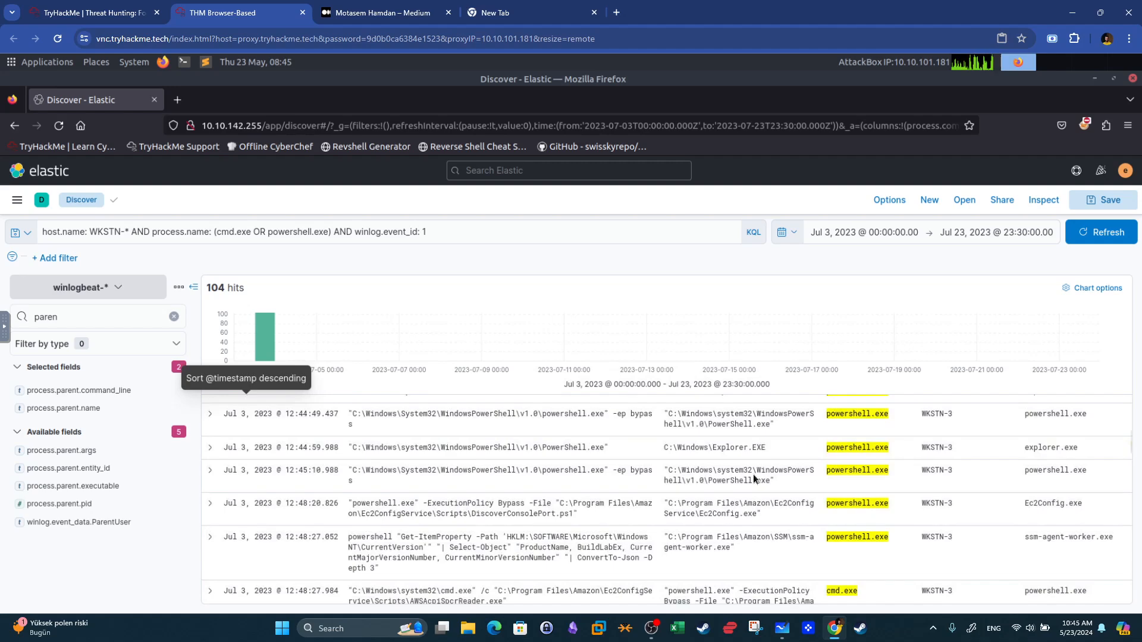
{"action": "scroll", "coordinate": [754, 476], "scroll_direction": "down", "scroll_amount": 2}
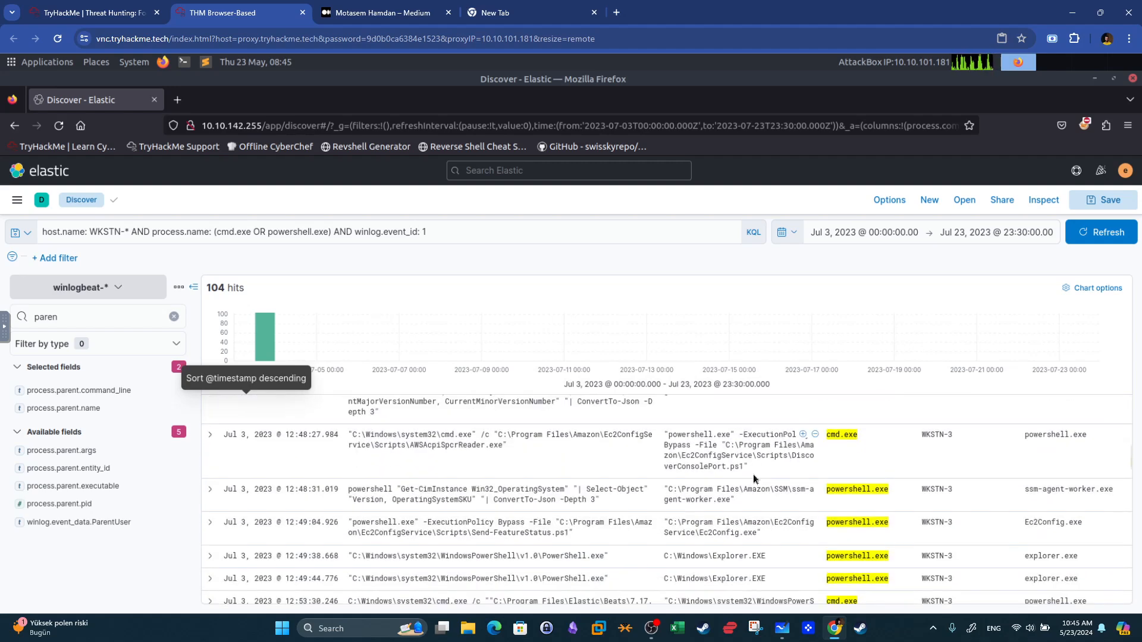
{"action": "scroll", "coordinate": [753, 478], "scroll_direction": "down", "scroll_amount": 5}
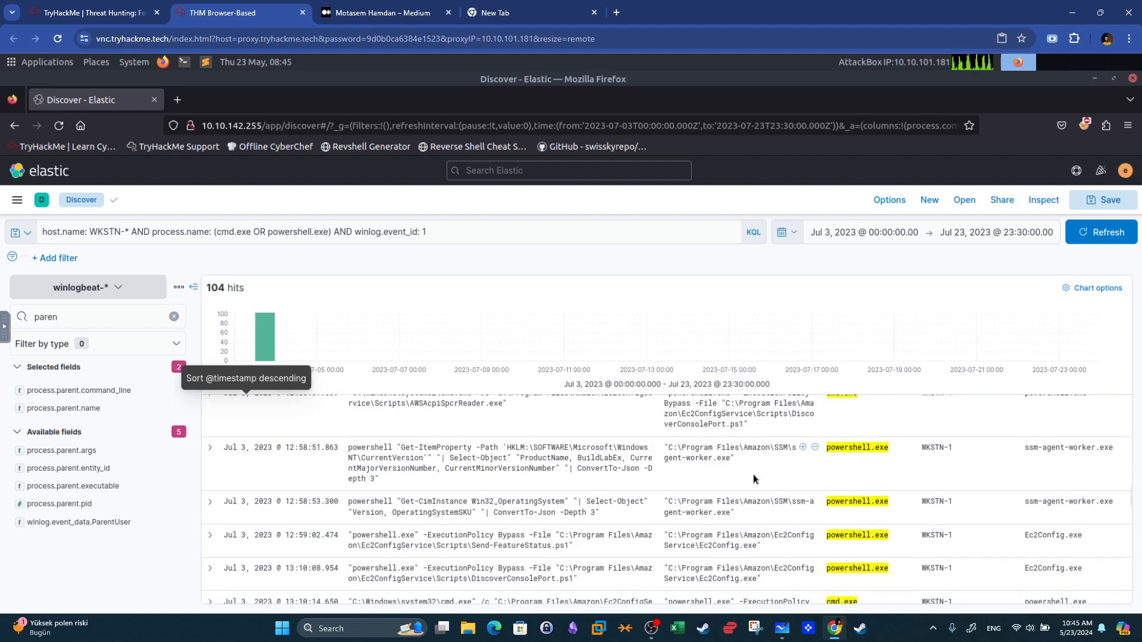
{"action": "scroll", "coordinate": [754, 478], "scroll_direction": "down", "scroll_amount": 6}
{"action": "scroll", "coordinate": [753, 476], "scroll_direction": "down", "scroll_amount": 2}
{"action": "scroll", "coordinate": [754, 476], "scroll_direction": "up", "scroll_amount": 2}
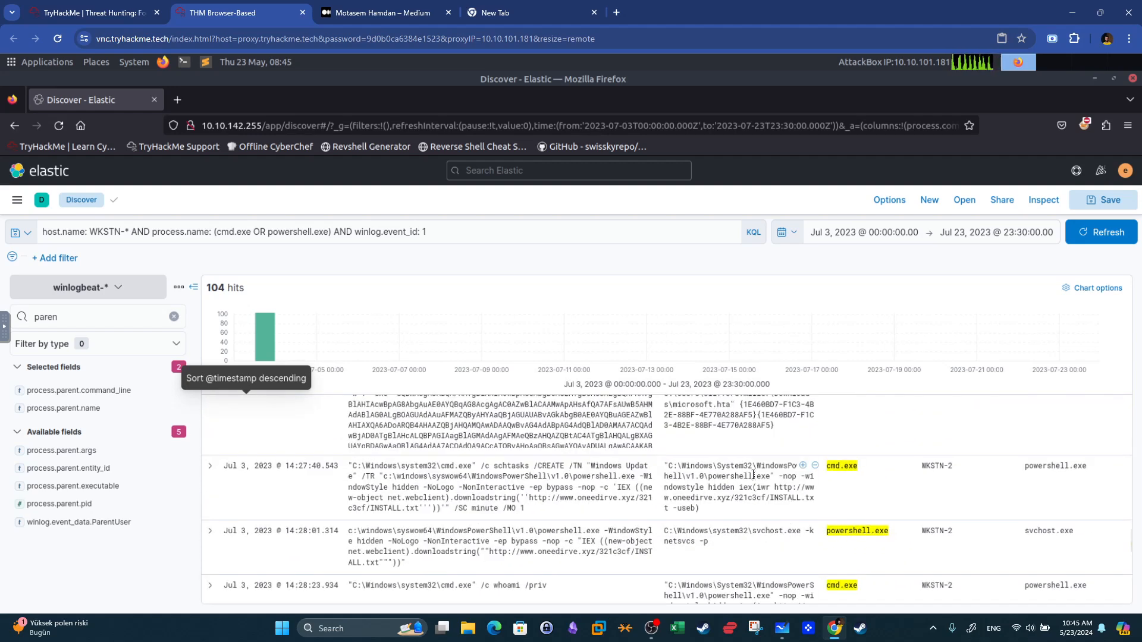
{"action": "scroll", "coordinate": [754, 476], "scroll_direction": "up", "scroll_amount": 2}
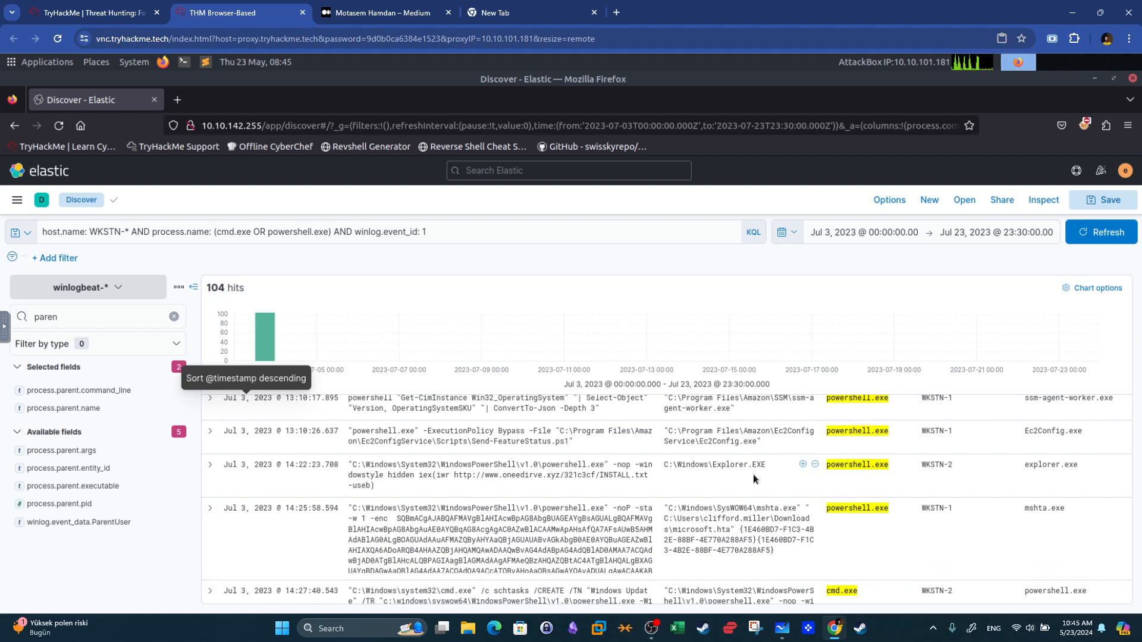
{"action": "scroll", "coordinate": [753, 478], "scroll_direction": "down", "scroll_amount": 8}
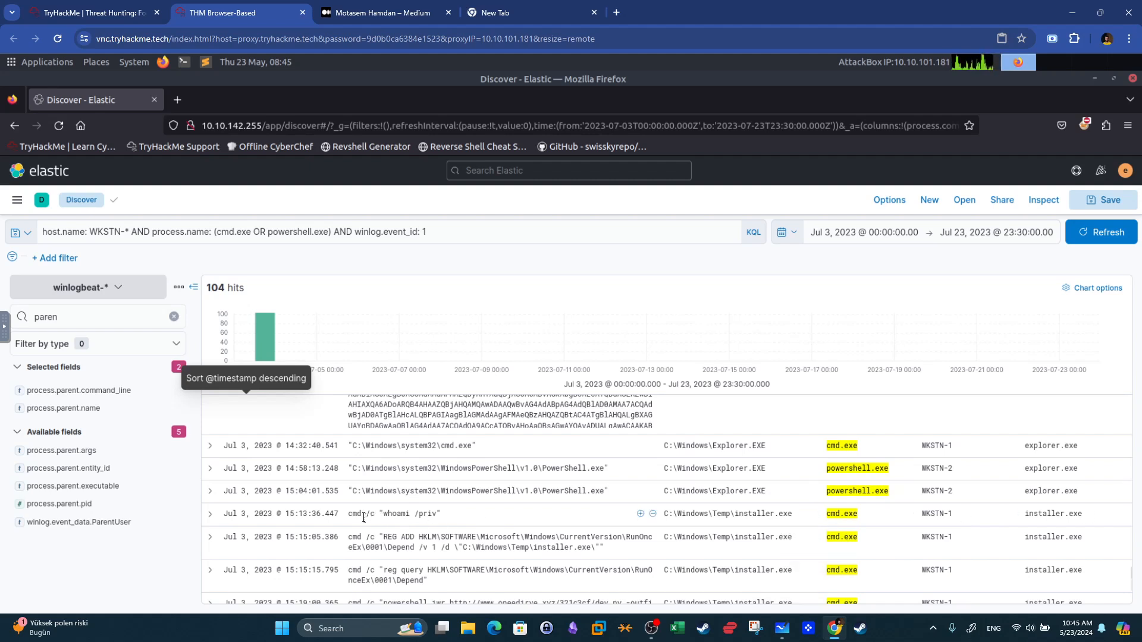
Highlight the first installer.exe child command line and its parent process in the results table.
{"action": "left_click_drag", "start_coordinate": [350, 515], "coordinate": [510, 519]}
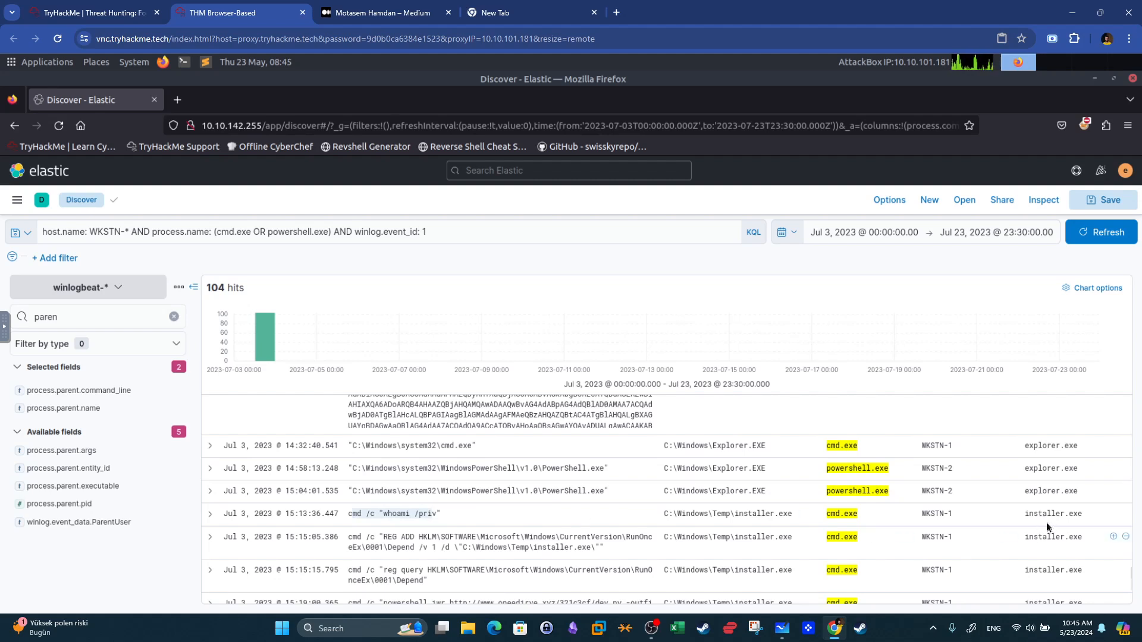
{"action": "left_click_drag", "start_coordinate": [1024, 514], "coordinate": [1085, 517]}
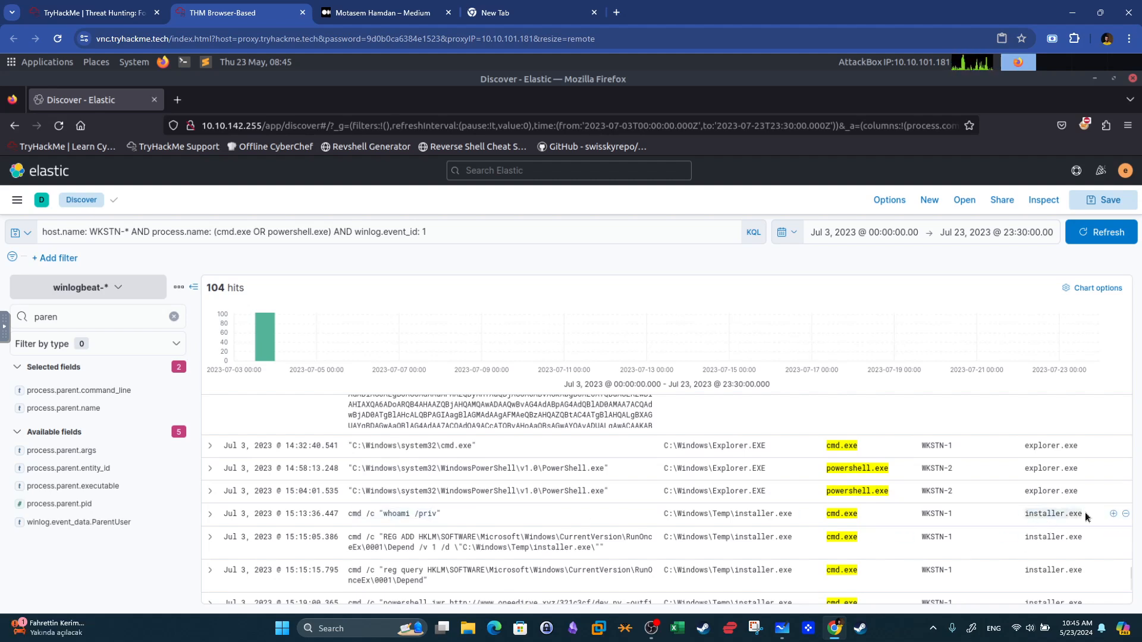
{"action": "left_click_drag", "start_coordinate": [857, 514], "coordinate": [829, 514]}
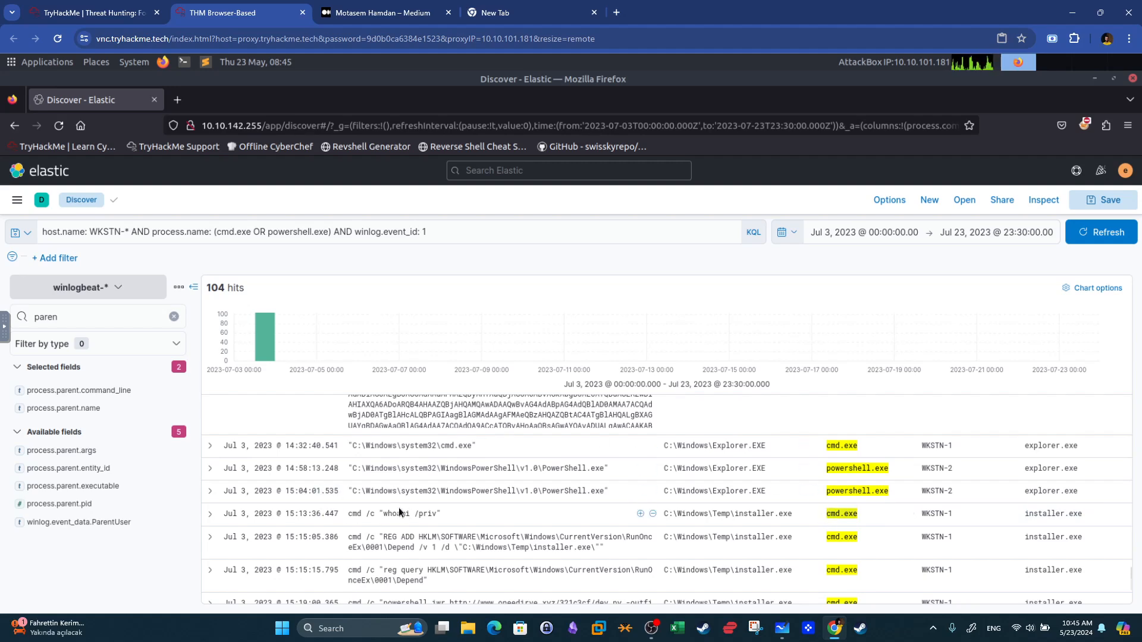
Switch to the room page and read the question about the PowerShell process spawned by mshta.exe.
{"action": "key", "text": "ctrl+shift+Tab"}
{"action": "left_click_drag", "start_coordinate": [284, 439], "coordinate": [122, 438]}
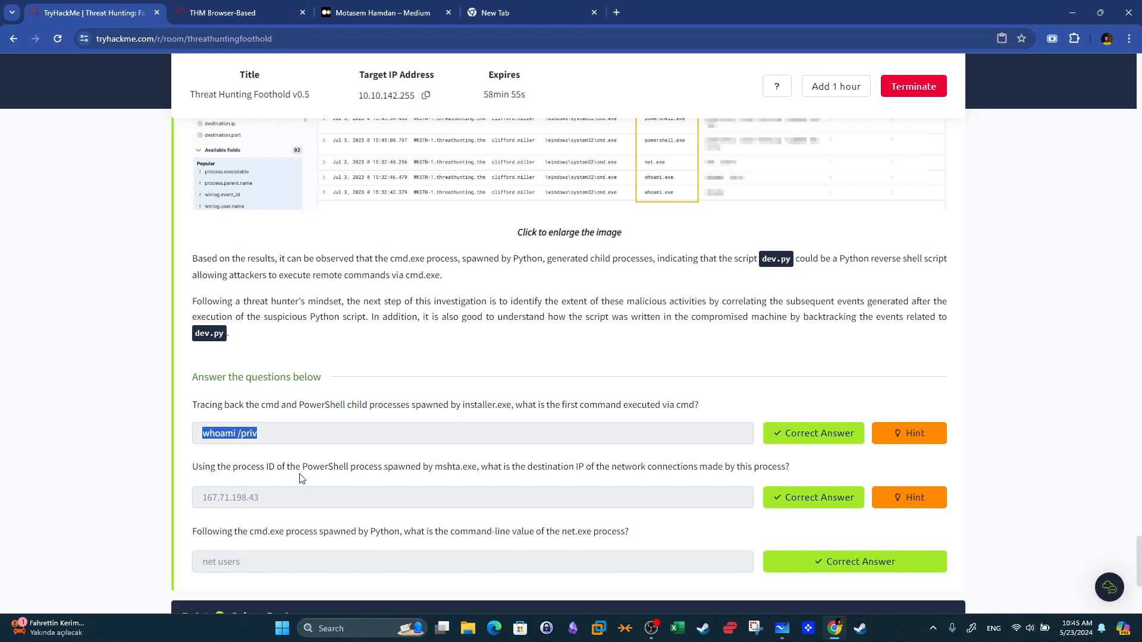
{"action": "left_click_drag", "start_coordinate": [382, 468], "coordinate": [260, 468]}
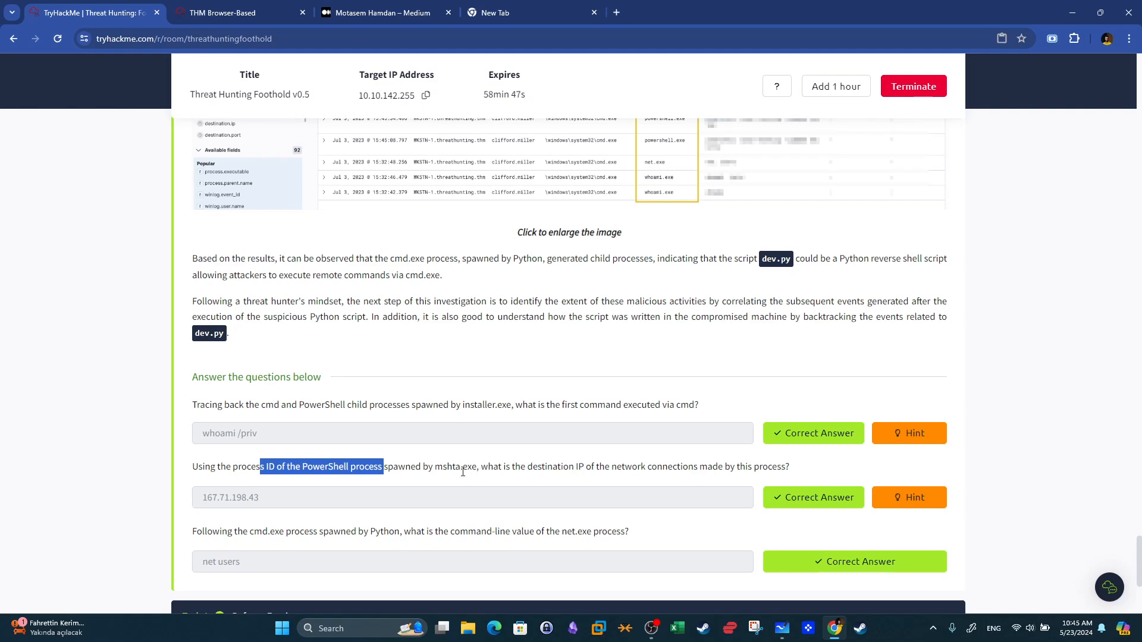
{"action": "left_click_drag", "start_coordinate": [435, 466], "coordinate": [483, 466]}
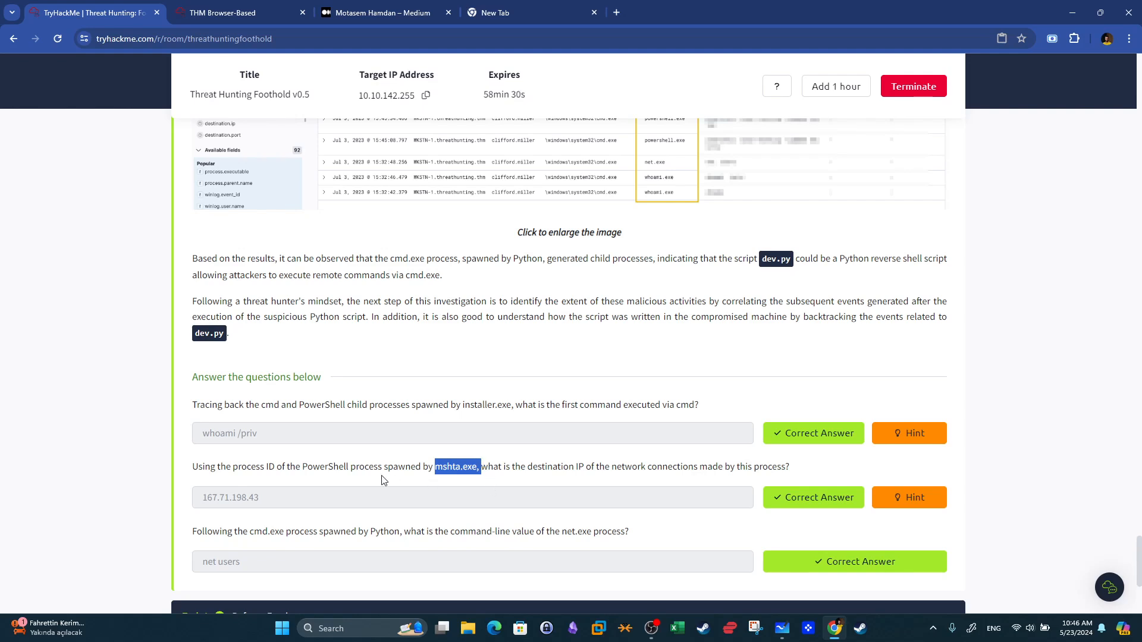
Highlight key parts of the question about the PowerShell process spawned by mshta.exe on the room page.
{"action": "left_click_drag", "start_coordinate": [232, 467], "coordinate": [383, 467]}
{"action": "key", "text": "super+shift+s"}
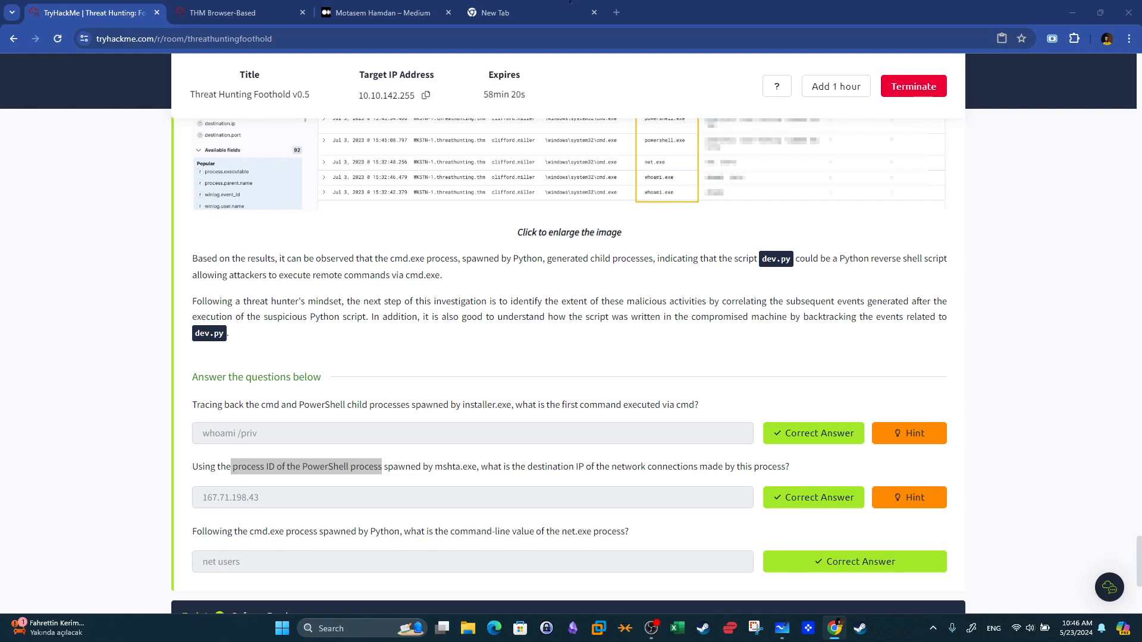
{"action": "key", "text": "Escape"}
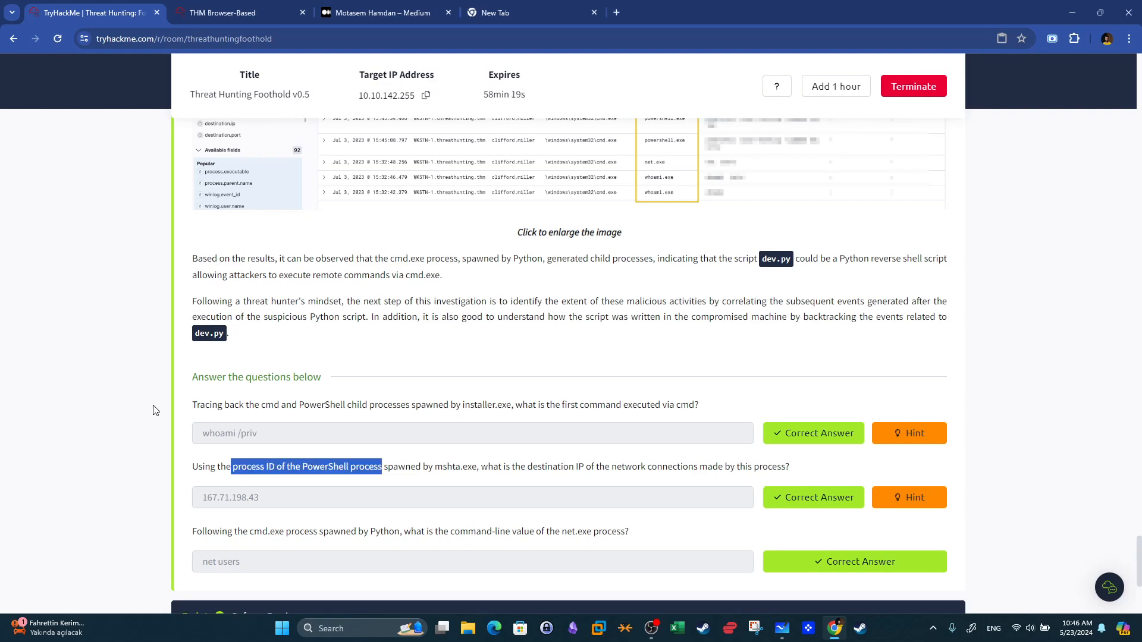
{"action": "left_click_drag", "start_coordinate": [434, 468], "coordinate": [469, 470]}
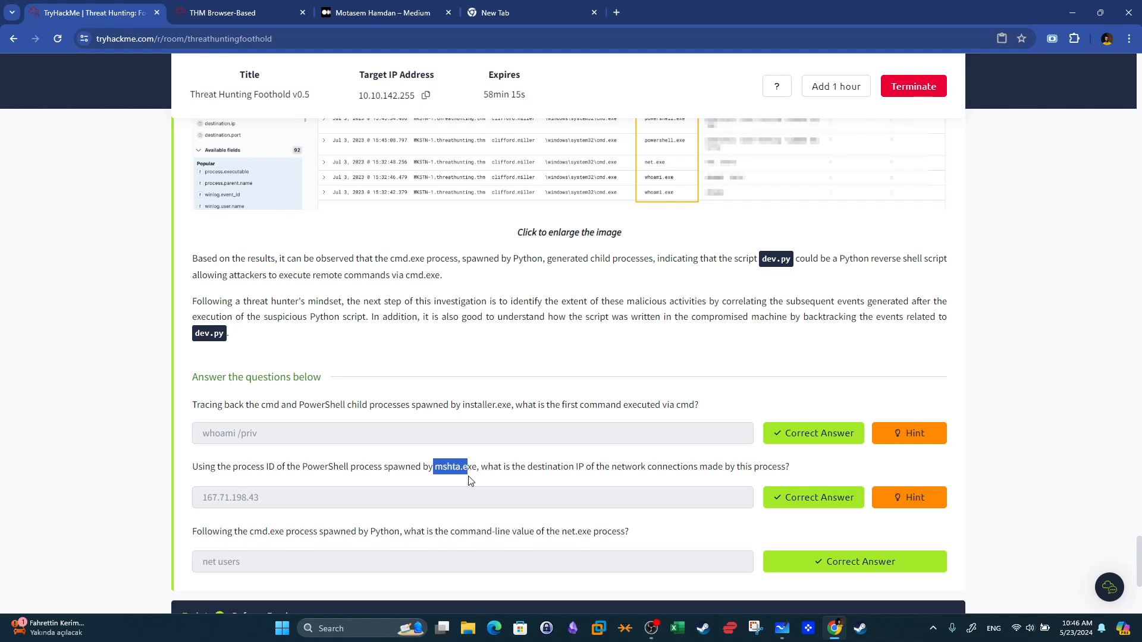
{"action": "left_click", "coordinate": [464, 466]}
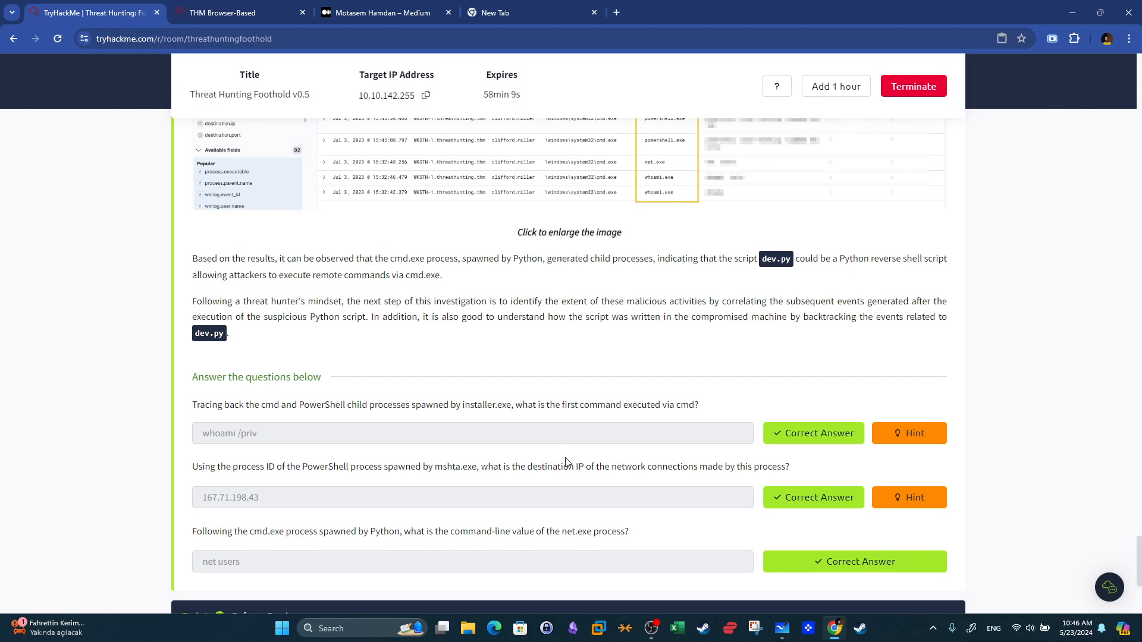
Switch to the Elastic tab and change the query's event ID condition to winlog.event_id: (1 OR 3).
{"action": "left_click", "coordinate": [269, 10]}
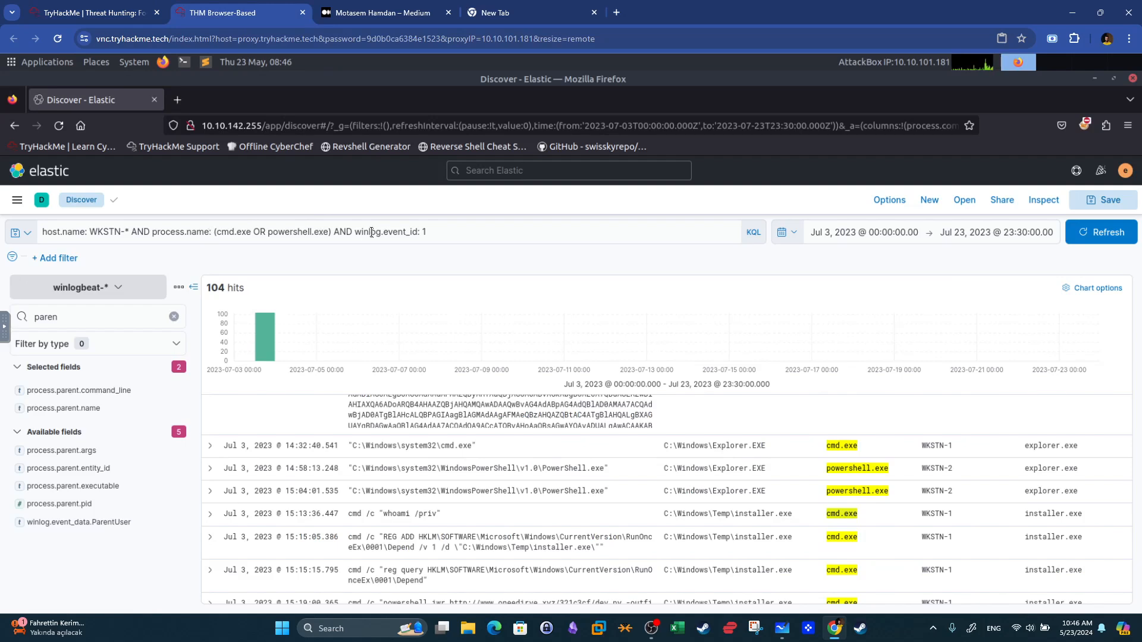
{"action": "left_click", "coordinate": [439, 230]}
{"action": "key", "text": "BackSpace"}
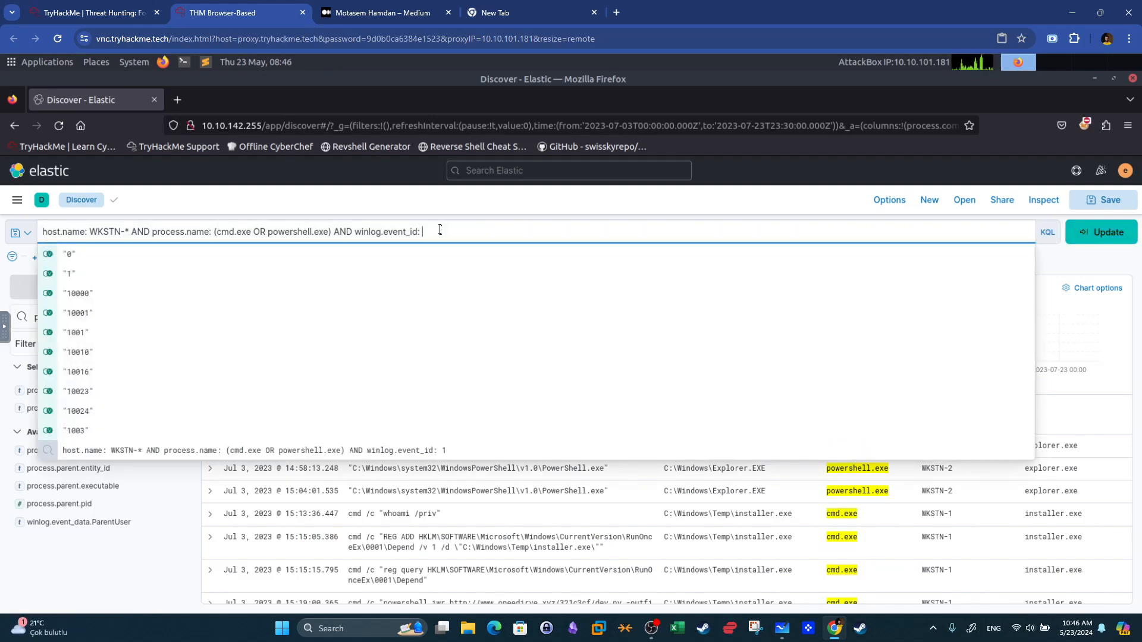
{"action": "type", "text": "(1)"}
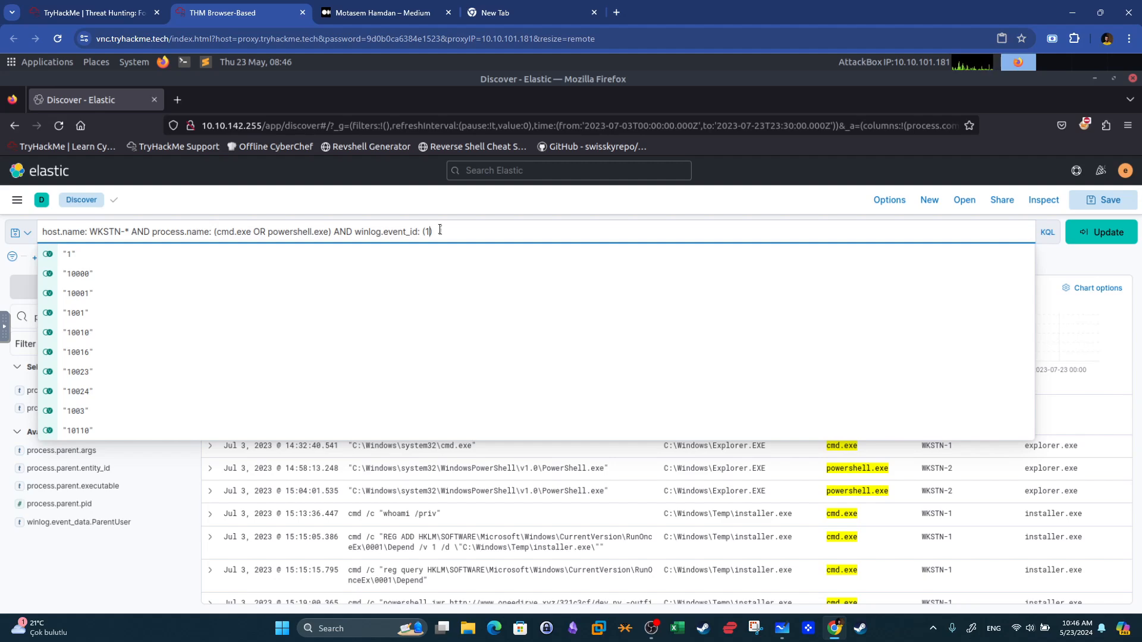
{"action": "type", "text": "o"}
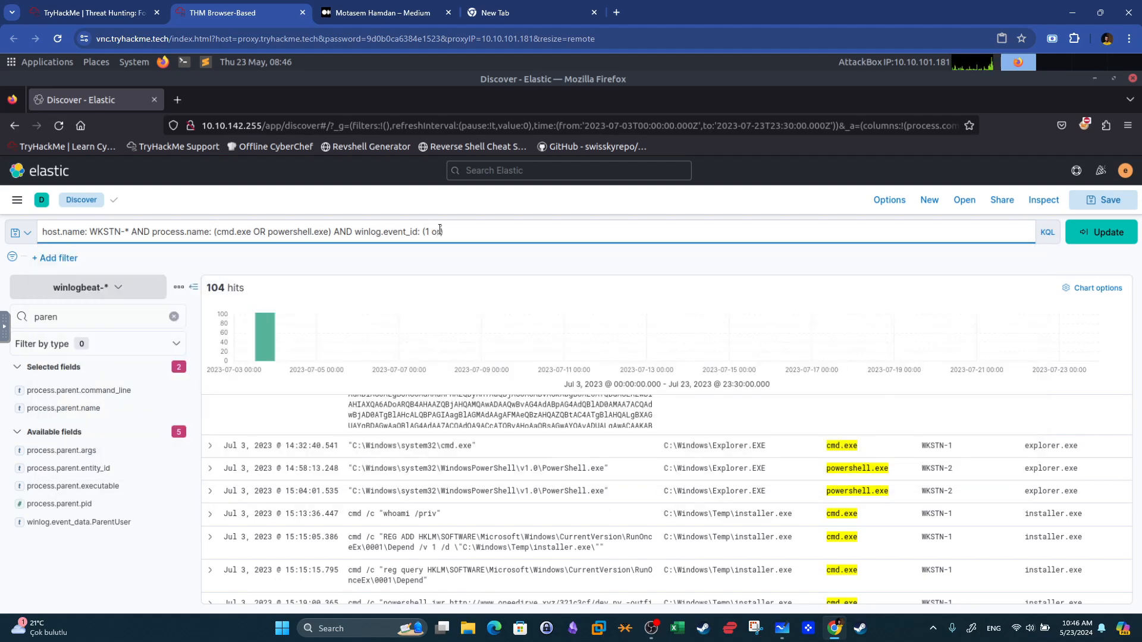
{"action": "key", "text": "BackSpace"}
{"action": "type", "text": "OR 3"}
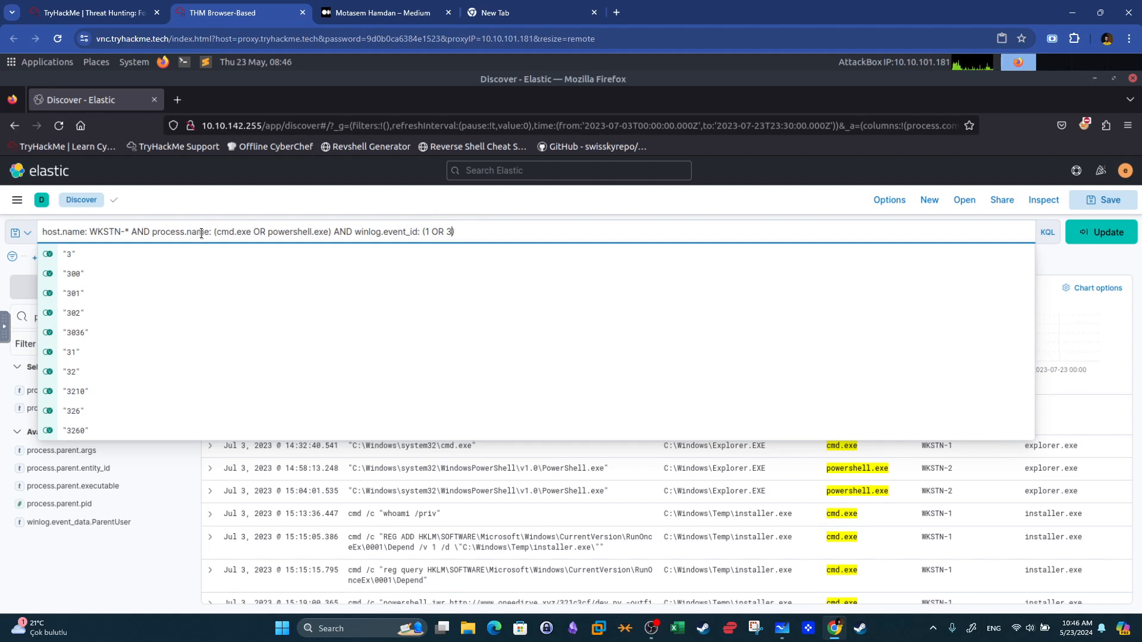
Replace the process name condition with mshta.exe and run the query.
{"action": "left_click_drag", "start_coordinate": [215, 231], "coordinate": [330, 232]}
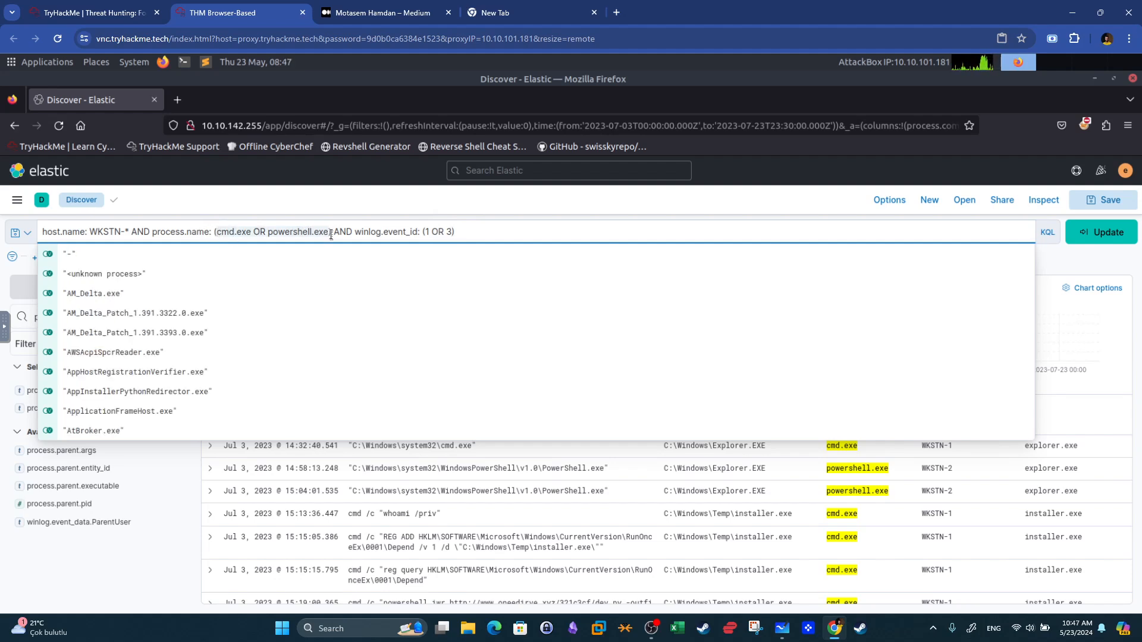
{"action": "key", "text": "BackSpace"}
{"action": "key", "text": "Delete"}
{"action": "type", "text": "M"}
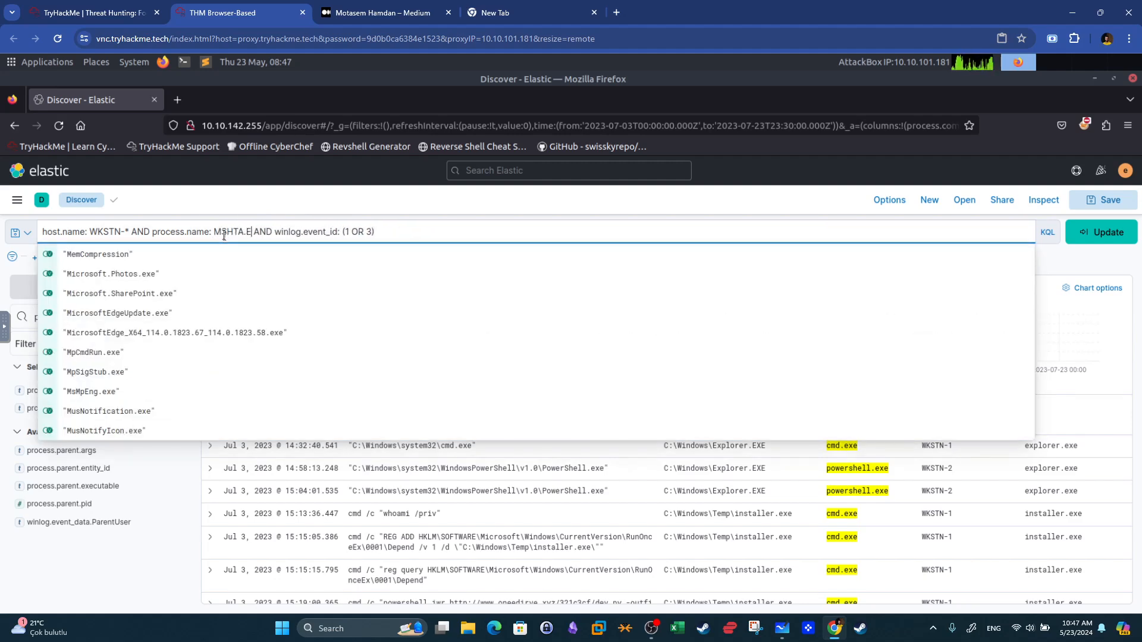
{"action": "key", "text": "BackSpace"}
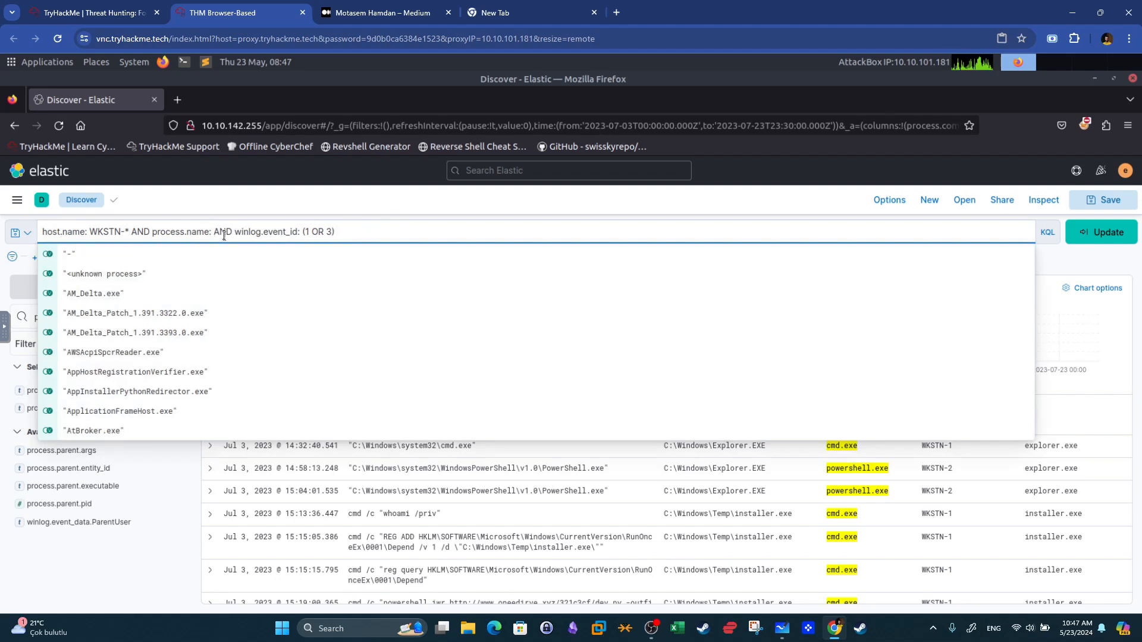
{"action": "type", "text": "mshta"}
{"action": "type", "text": ".exe"}
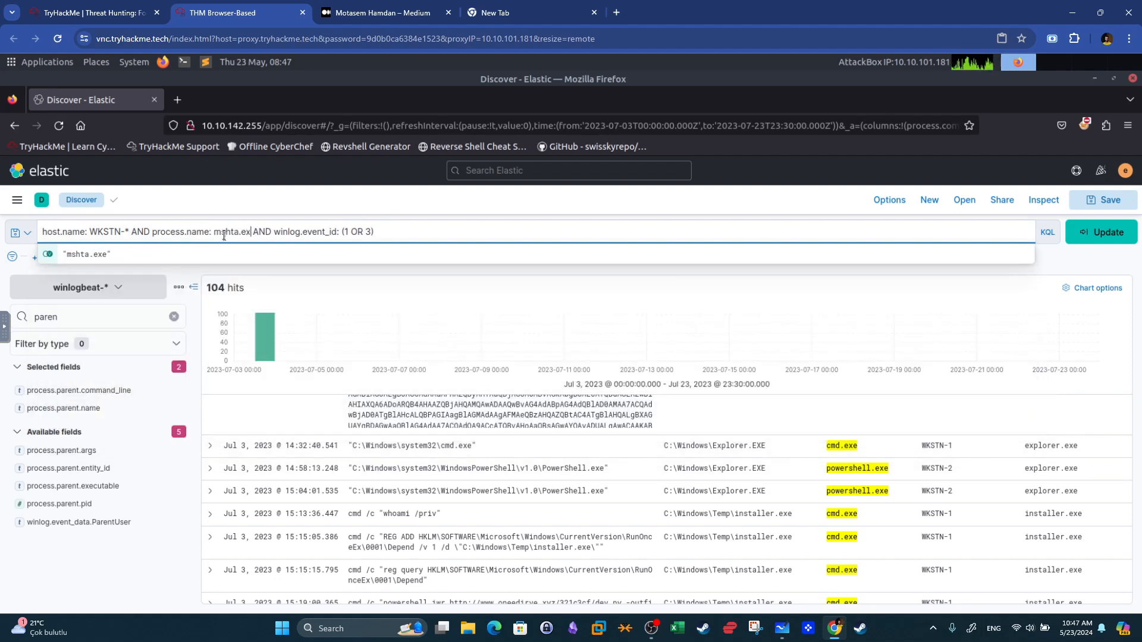
{"action": "key", "text": "Return"}
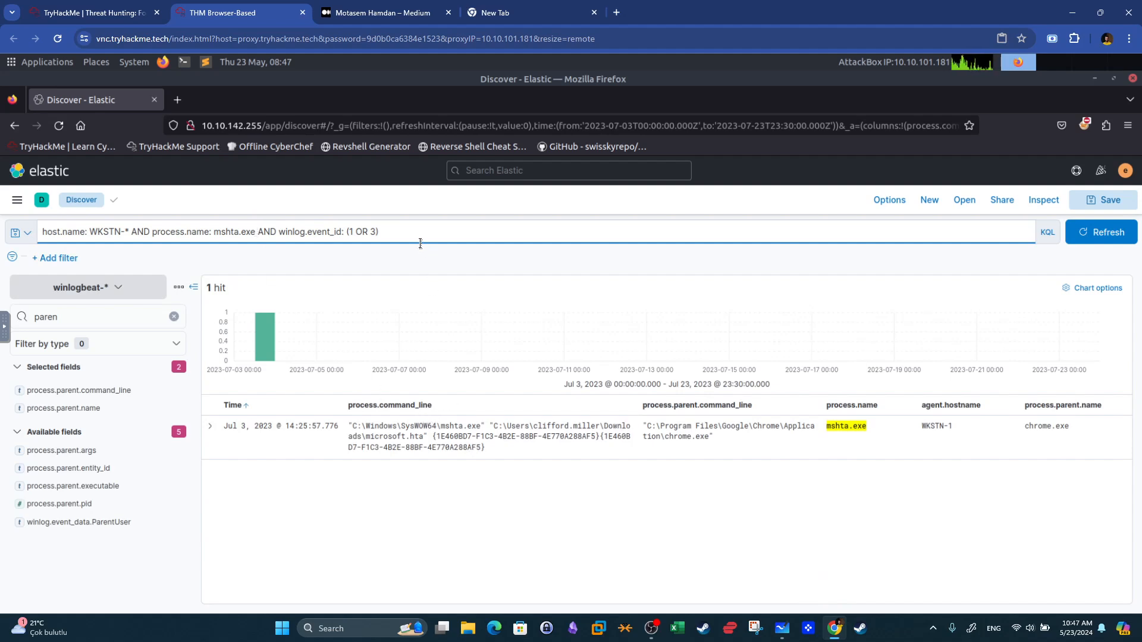
Expand the mshta.exe event and examine its process and parent process names.
{"action": "left_click", "coordinate": [215, 431]}
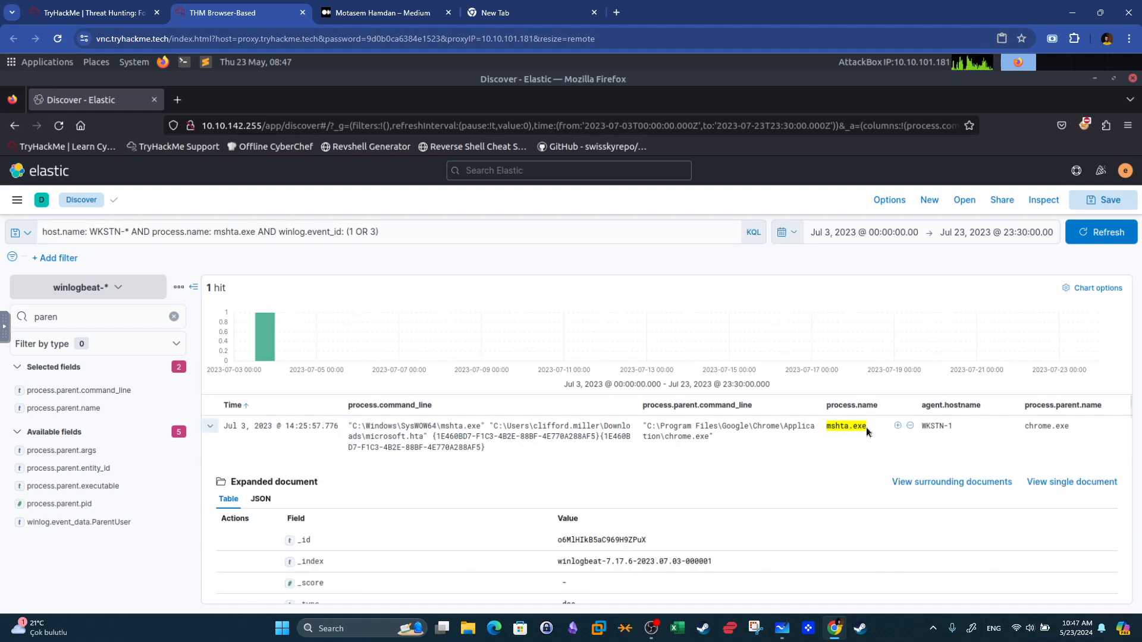
{"action": "left_click_drag", "start_coordinate": [1068, 428], "coordinate": [1030, 427]}
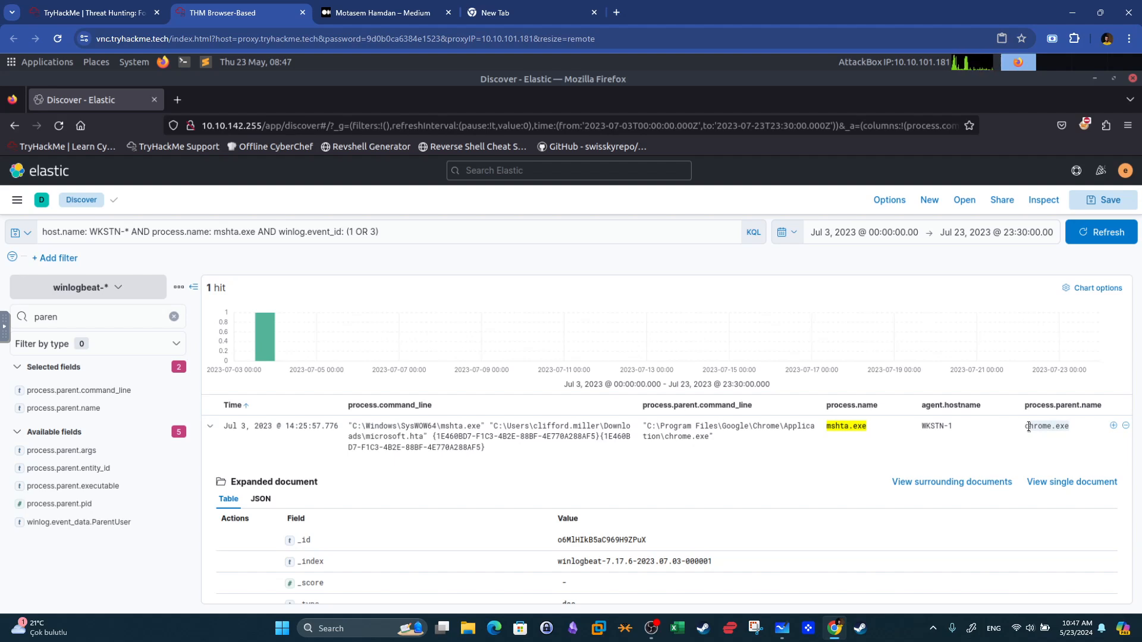
{"action": "left_click", "coordinate": [835, 428]}
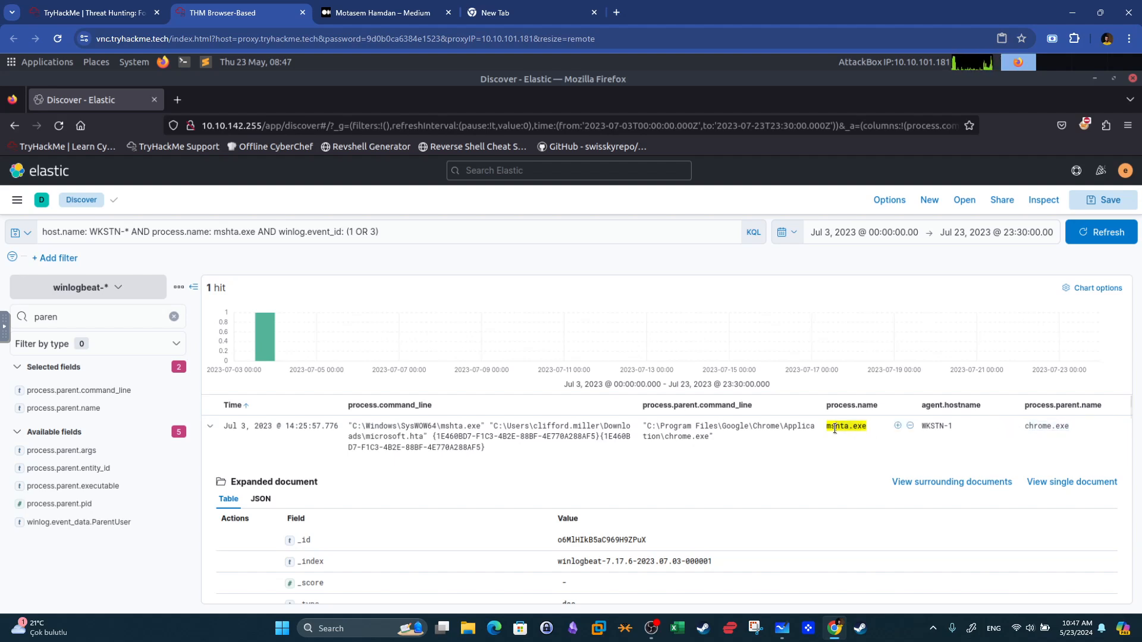
Change the field to process.parent.name so the query finds children of mshta.exe, run it, and highlight the powershell.exe result.
{"action": "left_click_drag", "start_coordinate": [153, 231], "coordinate": [186, 234]}
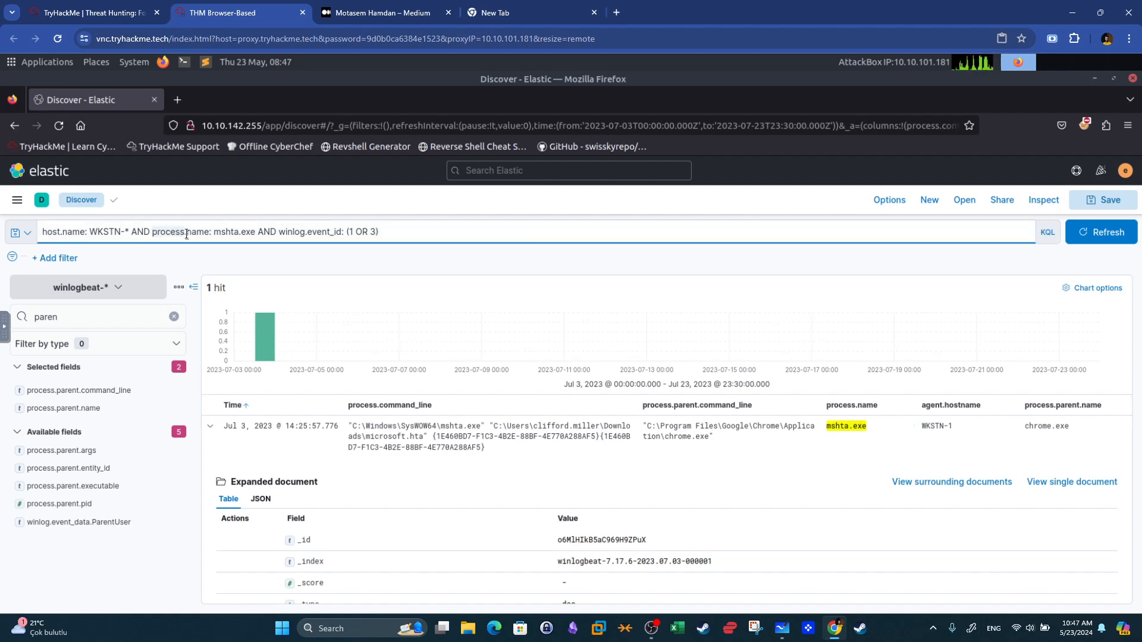
{"action": "left_click", "coordinate": [187, 232]}
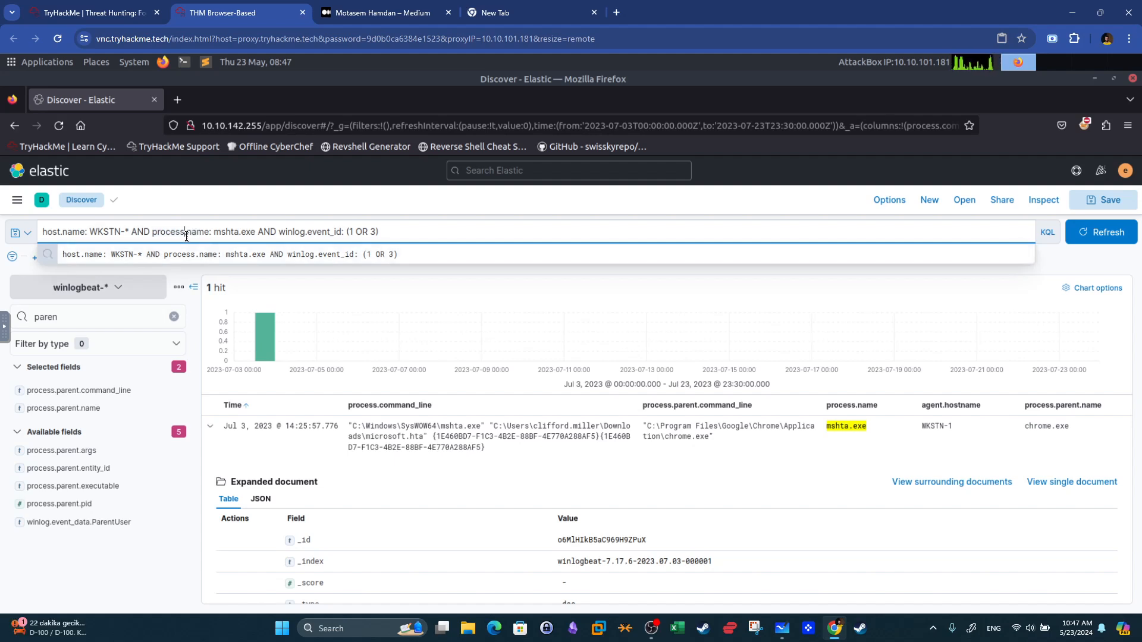
{"action": "type", "text": ".parent"}
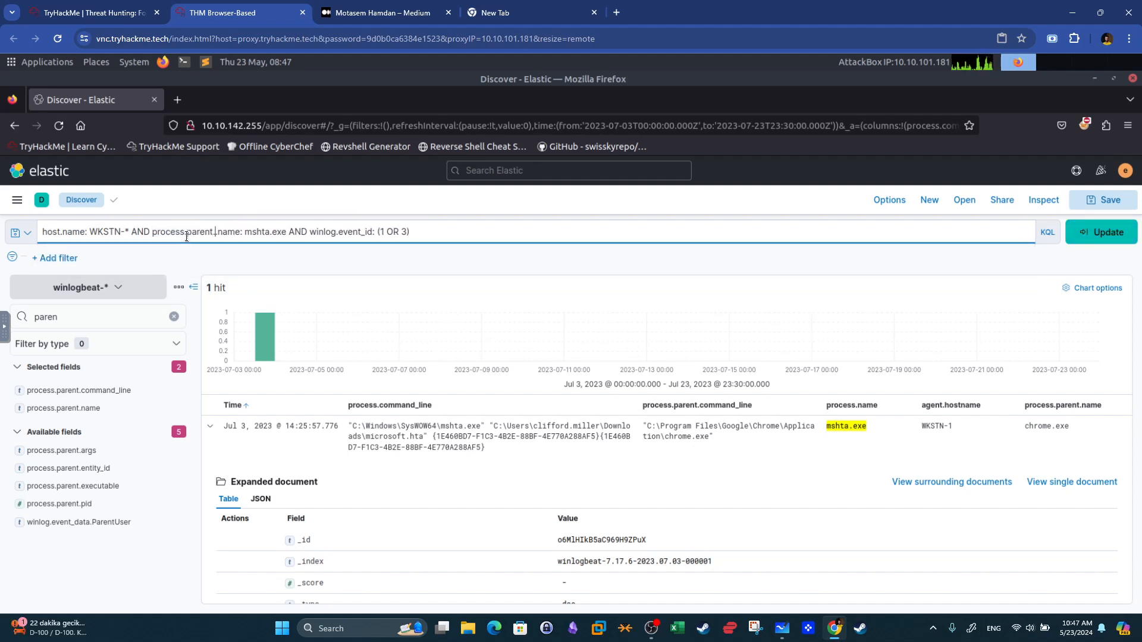
{"action": "key", "text": "Return"}
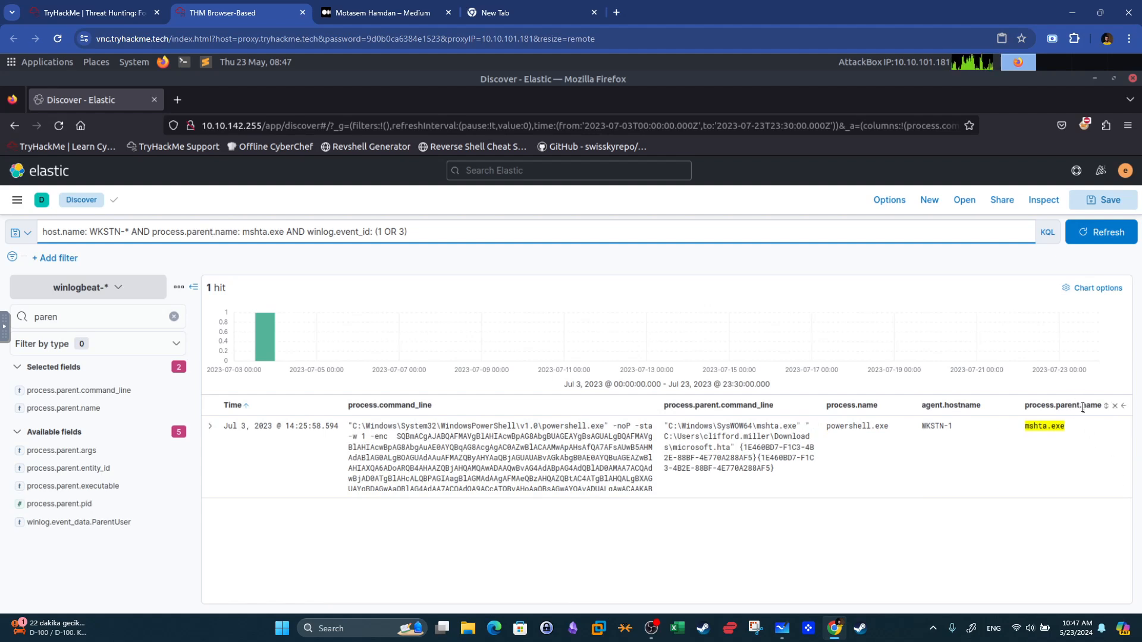
{"action": "left_click", "coordinate": [1025, 430]}
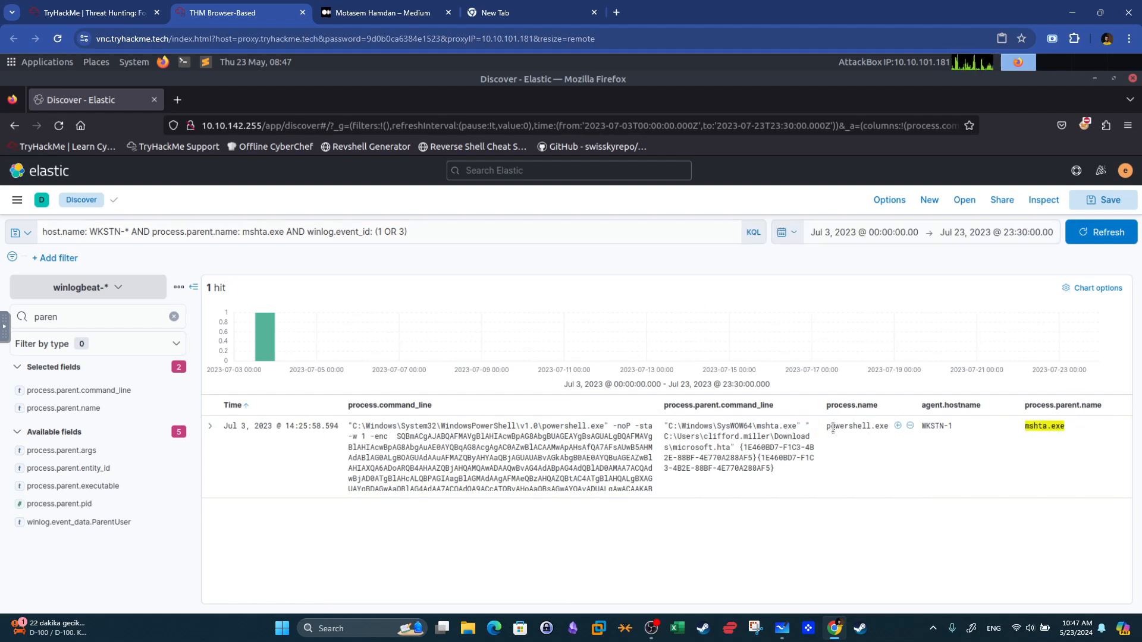
{"action": "left_click_drag", "start_coordinate": [827, 428], "coordinate": [886, 428]}
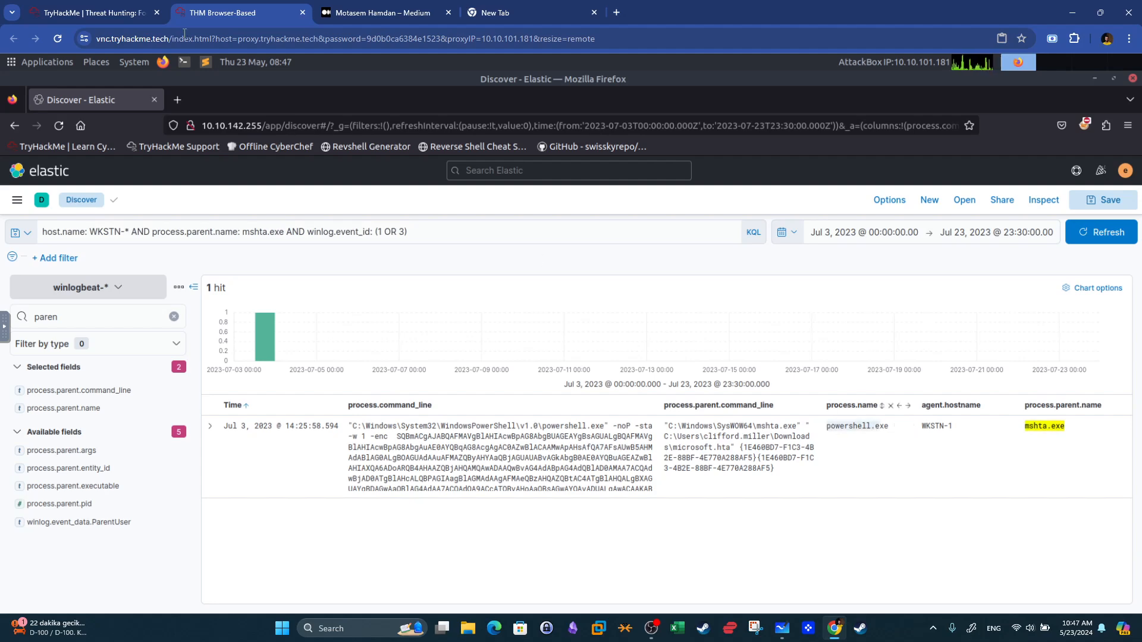
Review the destination IP question on the room page and return to the Elastic tab.
{"action": "left_click", "coordinate": [127, 6]}
{"action": "scroll", "coordinate": [255, 470], "scroll_direction": "down", "scroll_amount": 2}
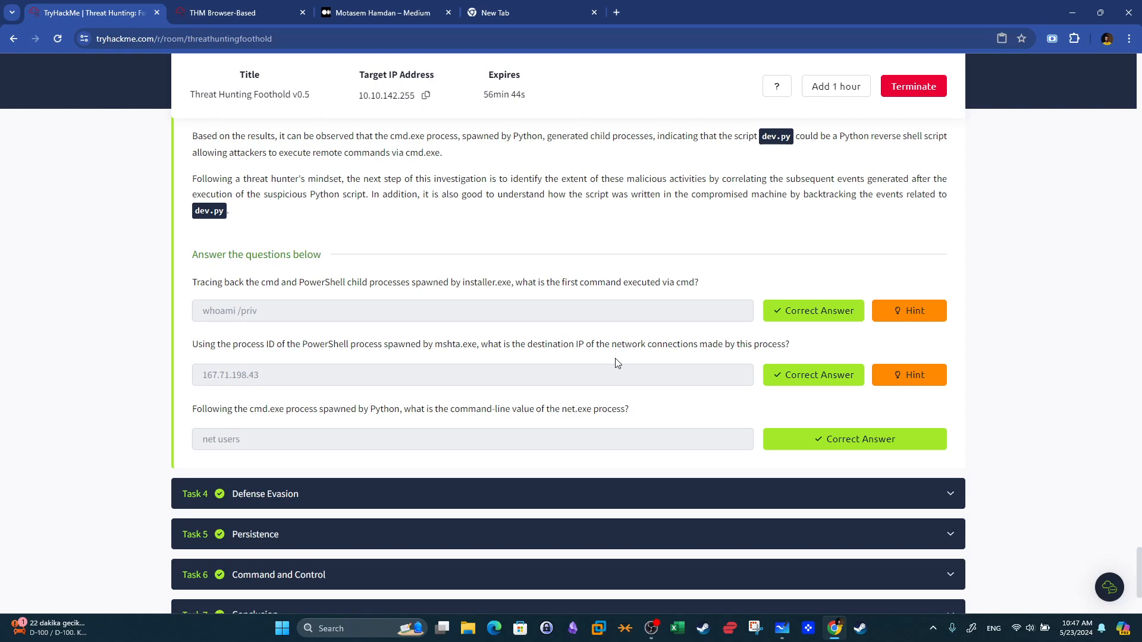
{"action": "left_click", "coordinate": [223, 13]}
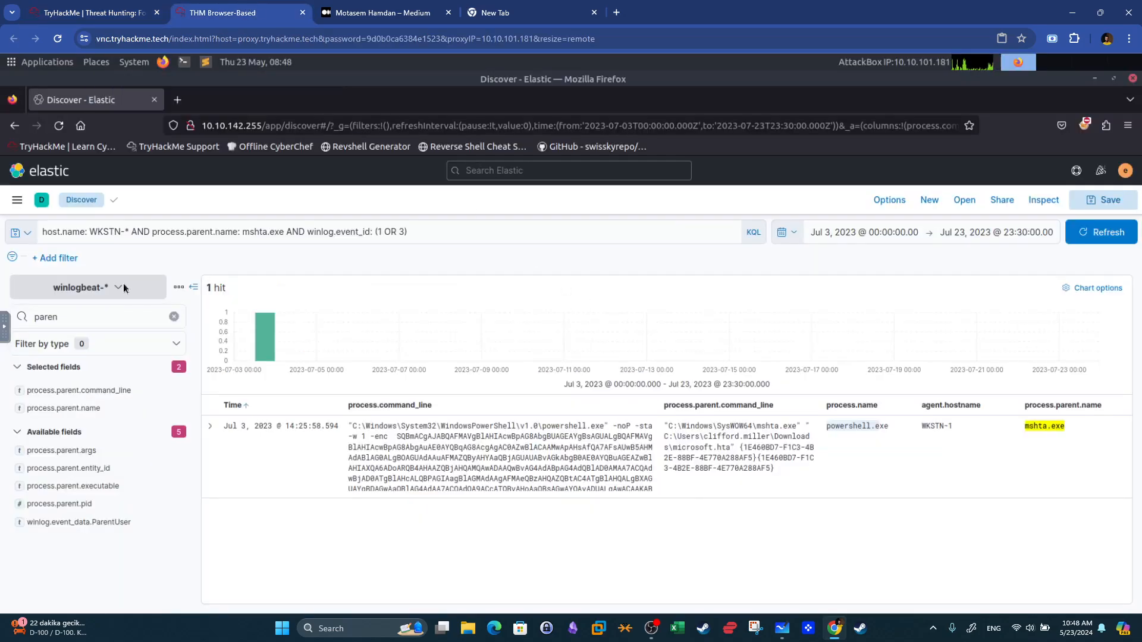
Search the field list for ip and add destination.ip as a results column.
{"action": "left_click", "coordinate": [104, 317]}
{"action": "key", "text": "BackSpace"}
{"action": "key", "text": "BackSpace"}
{"action": "key", "text": "BackSpace"}
{"action": "key", "text": "BackSpace"}
{"action": "key", "text": "BackSpace"}
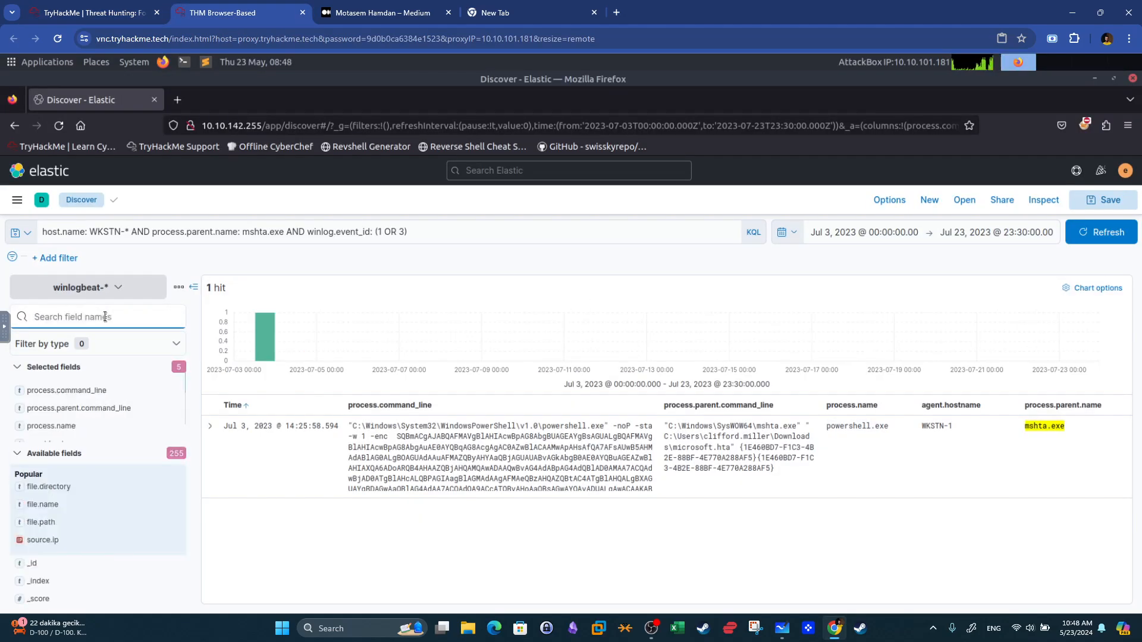
{"action": "type", "text": "ip"}
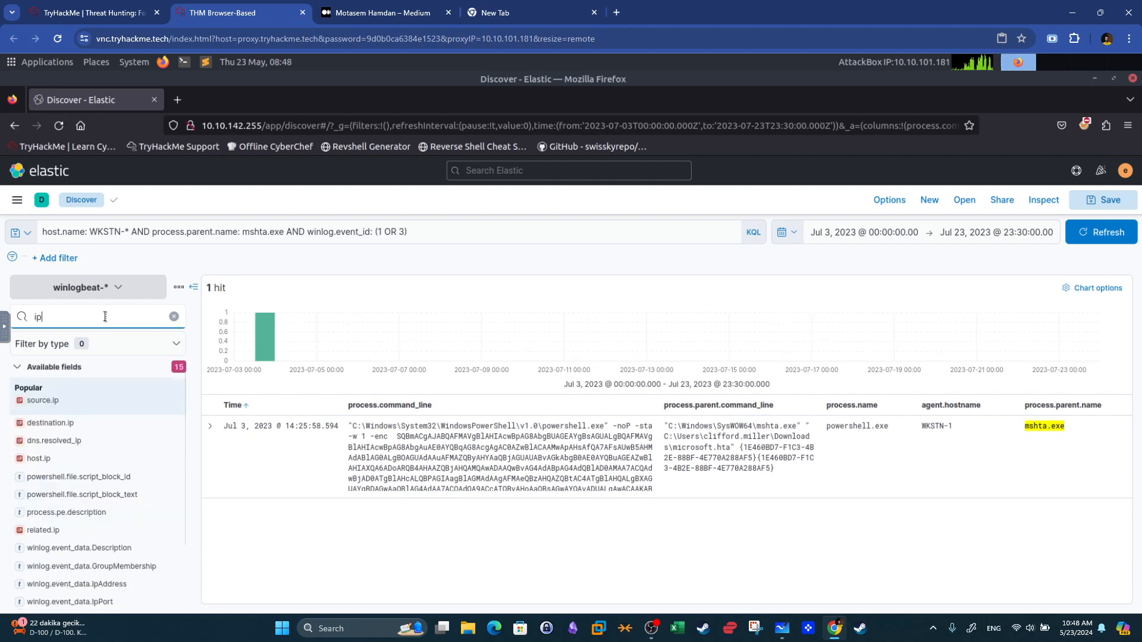
{"action": "left_click", "coordinate": [173, 424]}
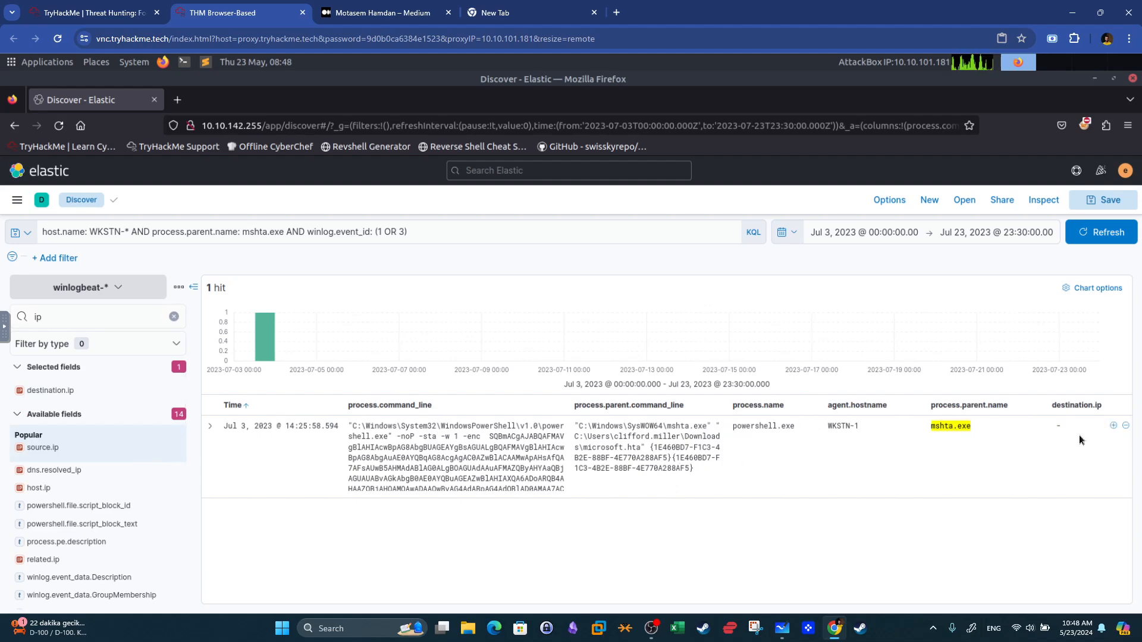
Reread the mshta.exe PowerShell question on the room page and return to Elastic.
{"action": "left_click", "coordinate": [95, 13]}
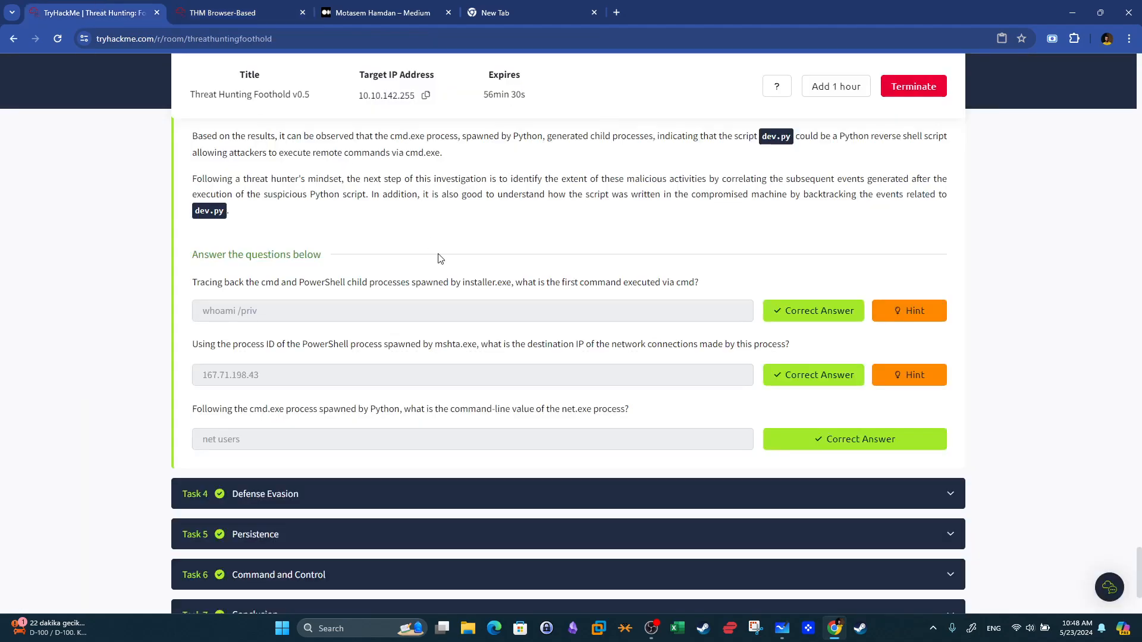
{"action": "left_click_drag", "start_coordinate": [278, 348], "coordinate": [461, 345]}
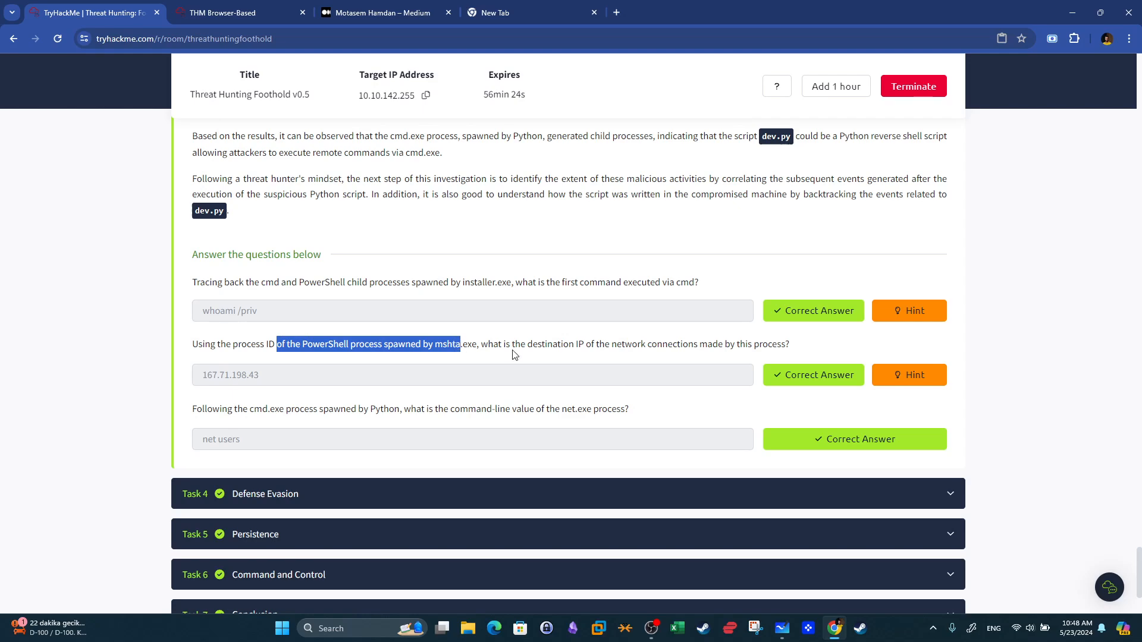
{"action": "left_click", "coordinate": [232, 12]}
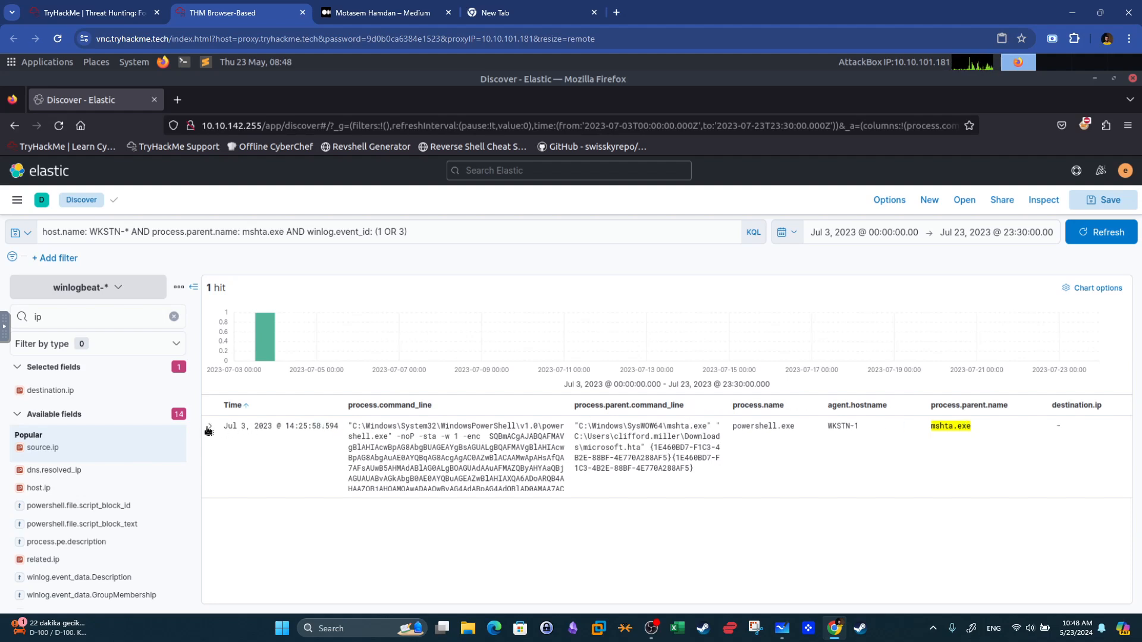
Expand the PowerShell event and scroll through its fields to examine its process ID.
{"action": "left_click", "coordinate": [653, 451]}
{"action": "scroll", "coordinate": [654, 417], "scroll_direction": "down", "scroll_amount": 4}
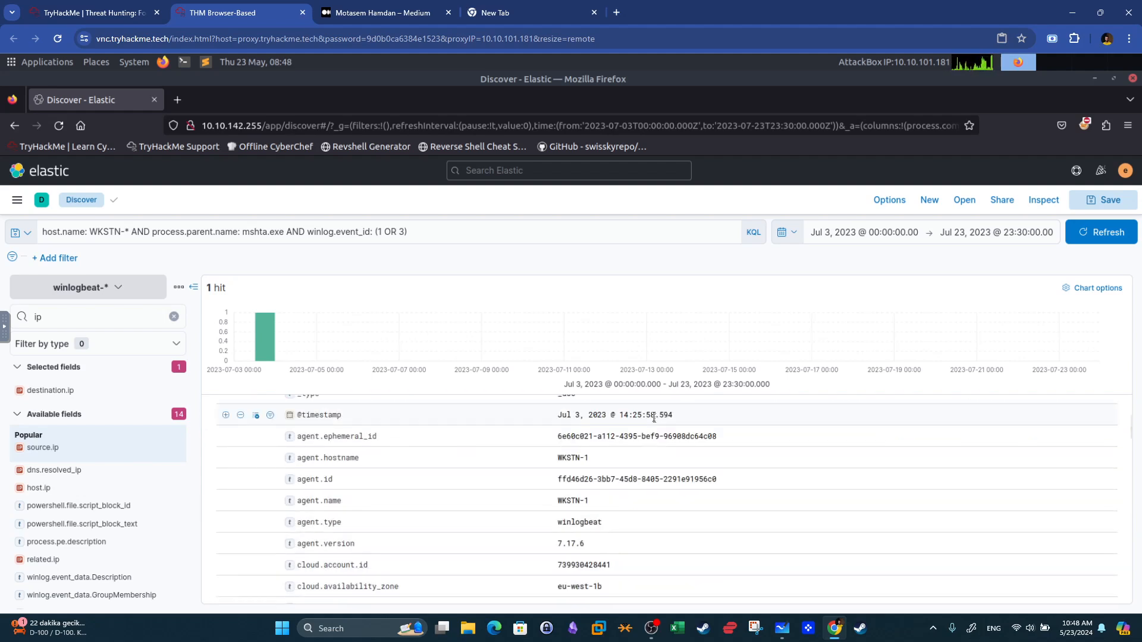
{"action": "scroll", "coordinate": [534, 498], "scroll_direction": "down", "scroll_amount": 5}
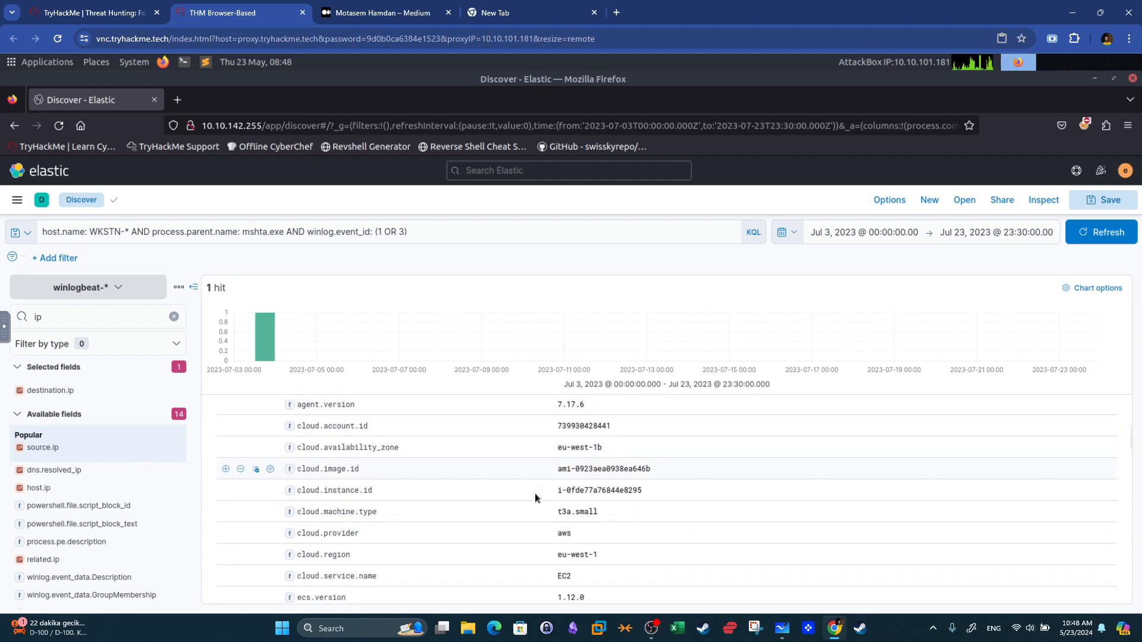
{"action": "scroll", "coordinate": [534, 499], "scroll_direction": "down", "scroll_amount": 5}
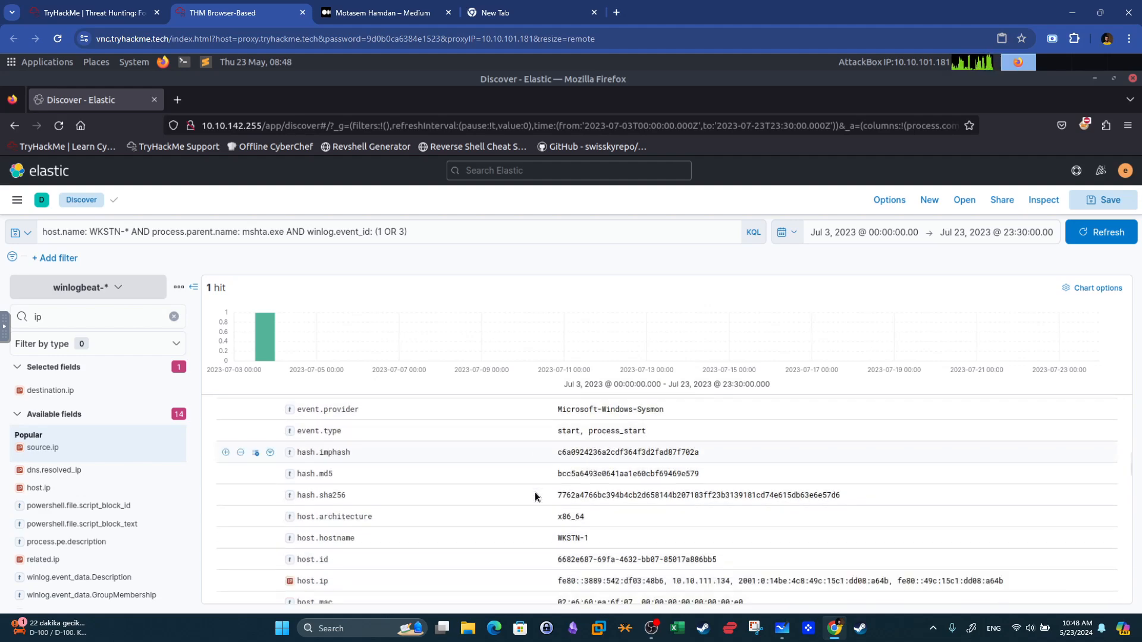
{"action": "scroll", "coordinate": [534, 497], "scroll_direction": "down", "scroll_amount": 5}
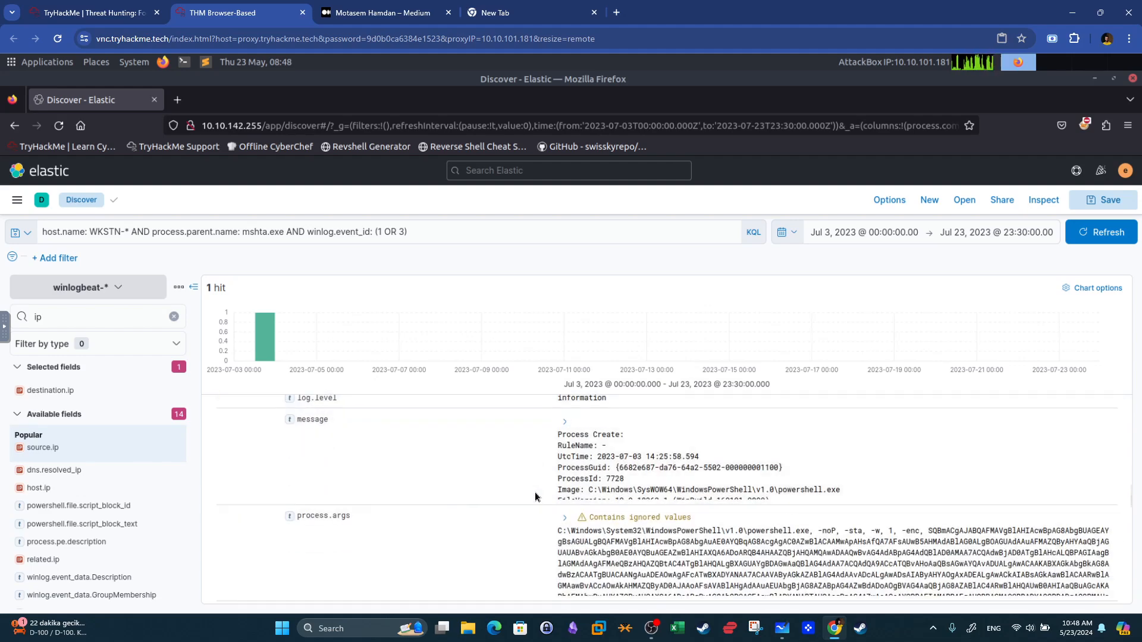
Scroll to the PowerShell event's process.pid field and copy its value 7,728.
{"action": "scroll", "coordinate": [534, 497], "scroll_direction": "down", "scroll_amount": 3}
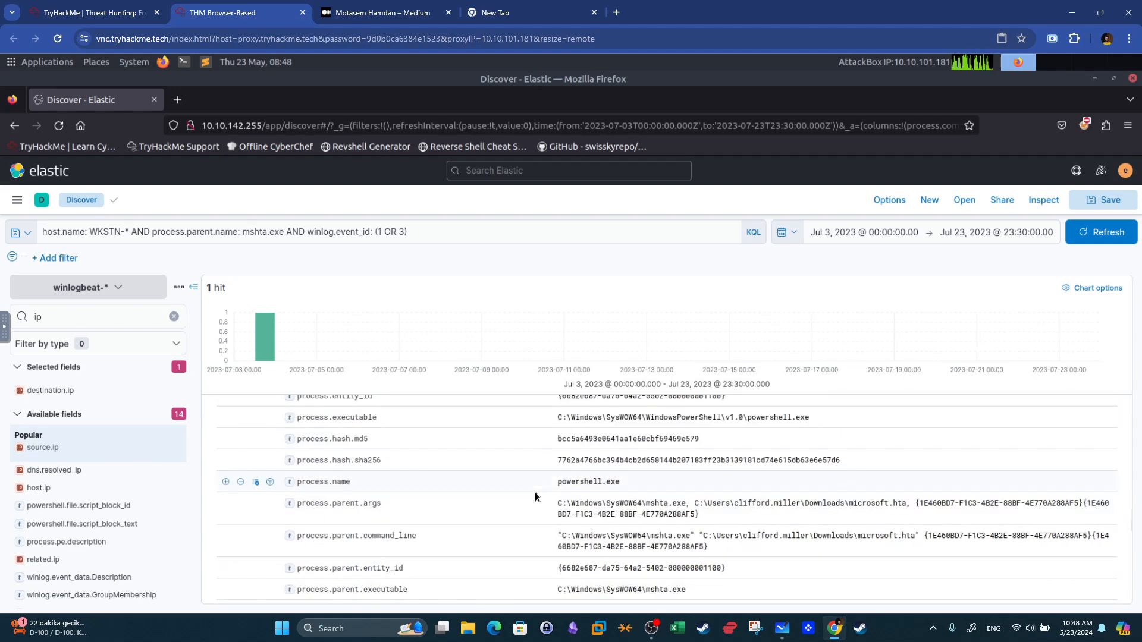
{"action": "scroll", "coordinate": [535, 497], "scroll_direction": "up", "scroll_amount": 1}
{"action": "scroll", "coordinate": [464, 489], "scroll_direction": "down", "scroll_amount": 2}
{"action": "scroll", "coordinate": [464, 488], "scroll_direction": "down", "scroll_amount": 2}
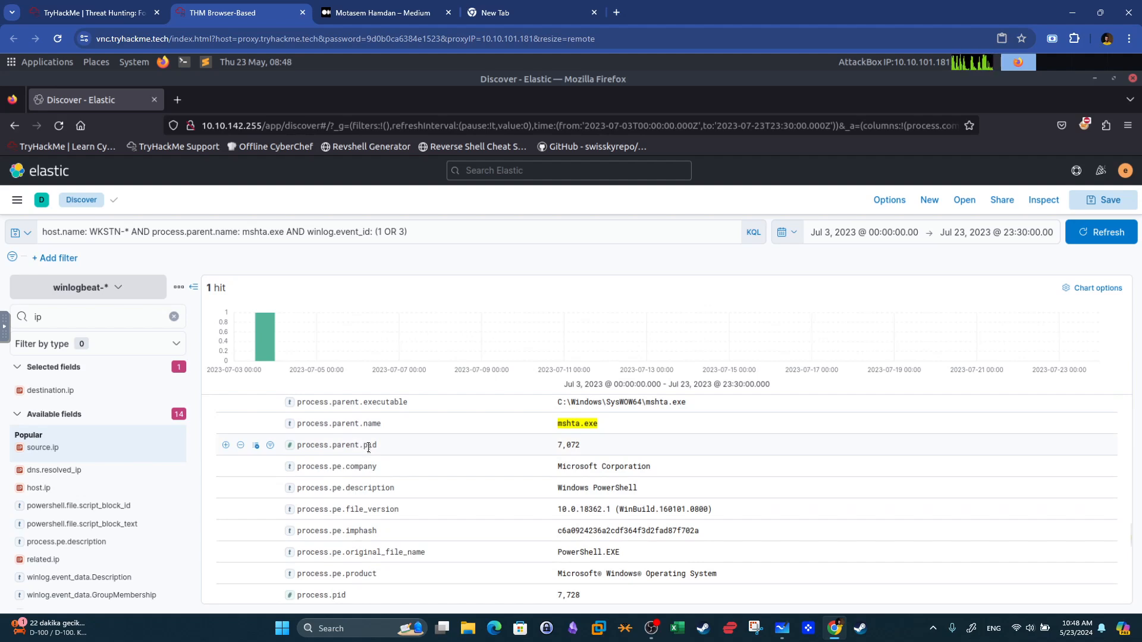
{"action": "scroll", "coordinate": [436, 479], "scroll_direction": "down", "scroll_amount": 1}
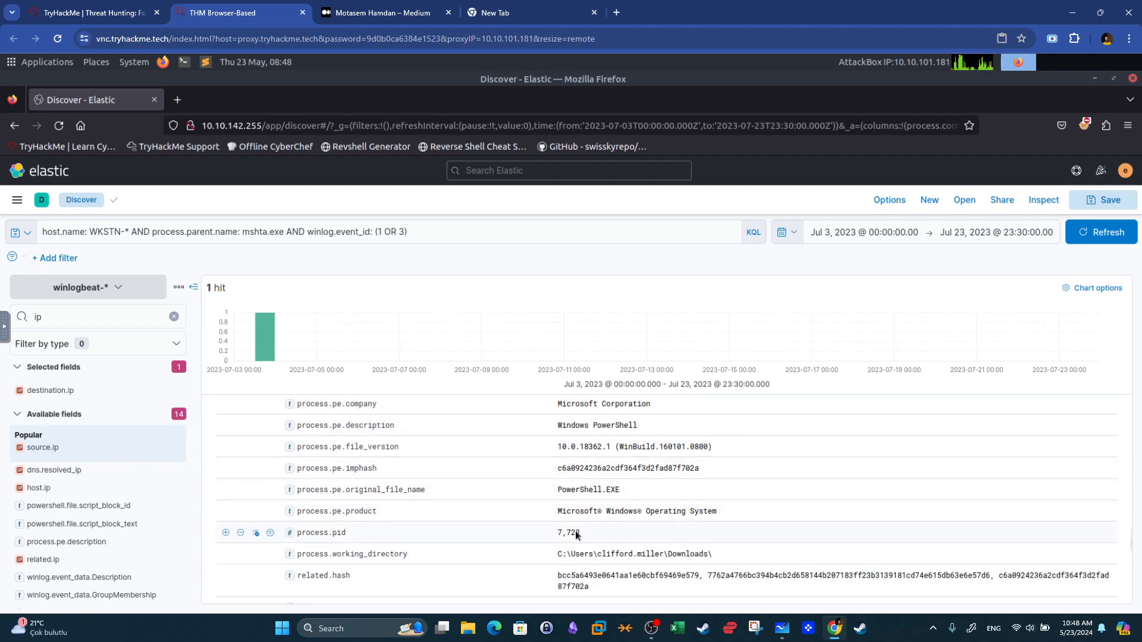
{"action": "right_click", "coordinate": [563, 534]}
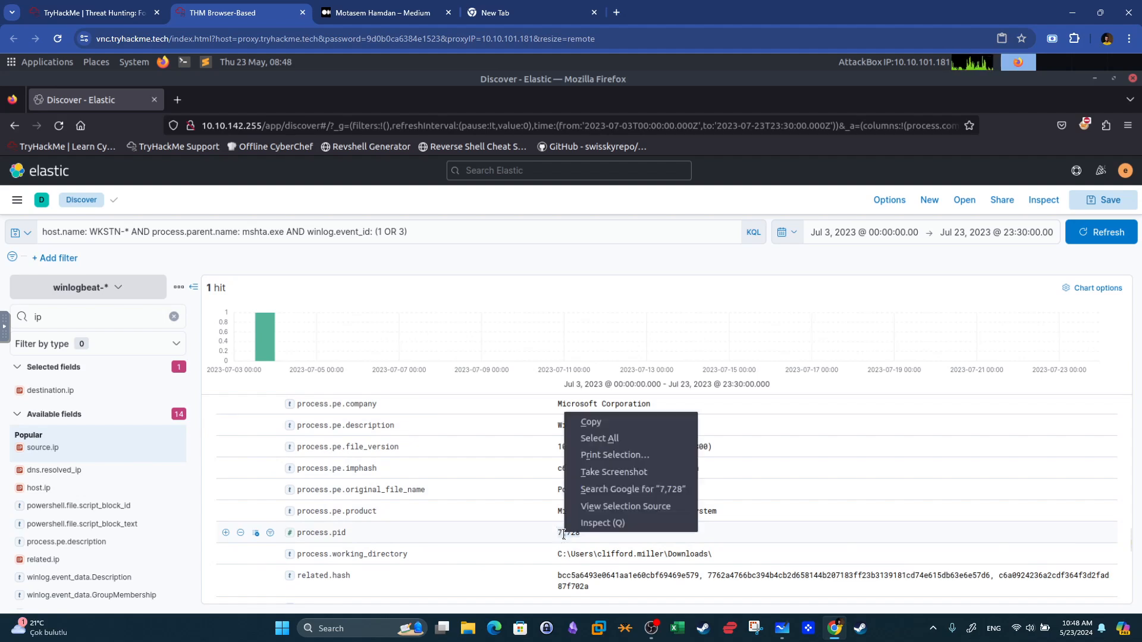
{"action": "left_click", "coordinate": [589, 419]}
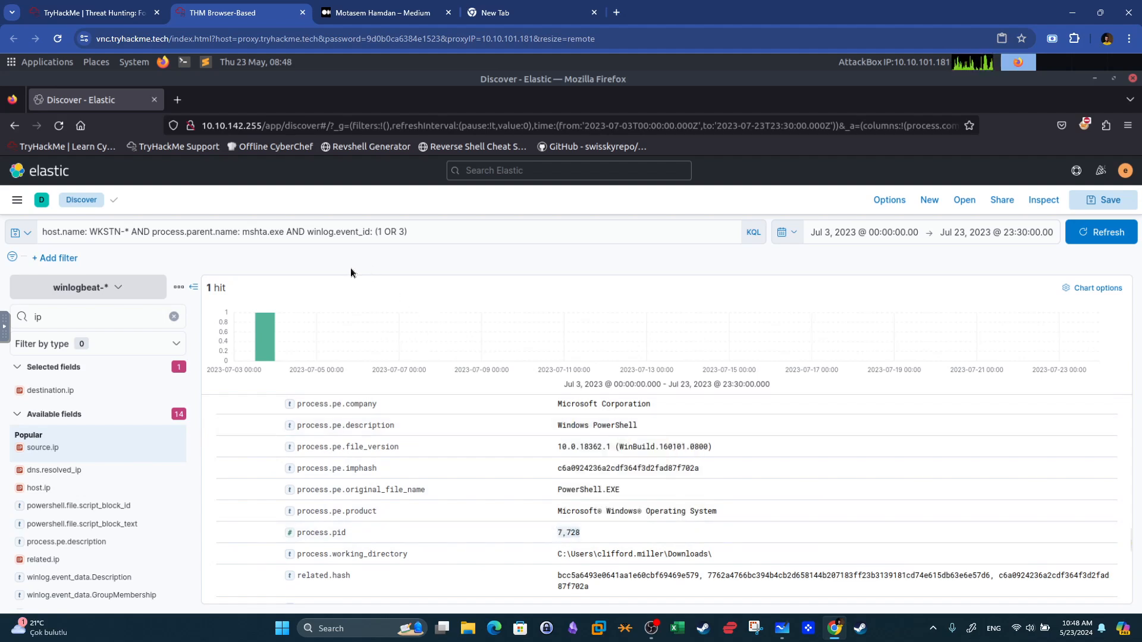
Replace the parent-process and event ID conditions with process.pid: 7728, run the query, and clear the field-name search.
{"action": "left_click", "coordinate": [190, 234]}
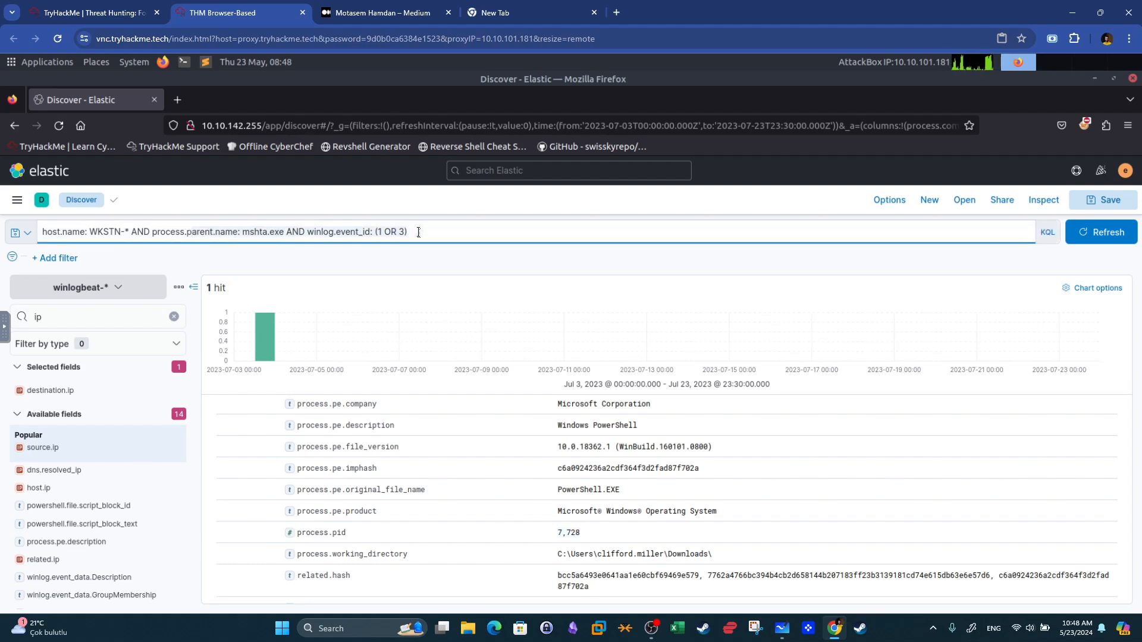
{"action": "key", "text": "BackSpace"}
{"action": "key", "text": "BackSpace"}
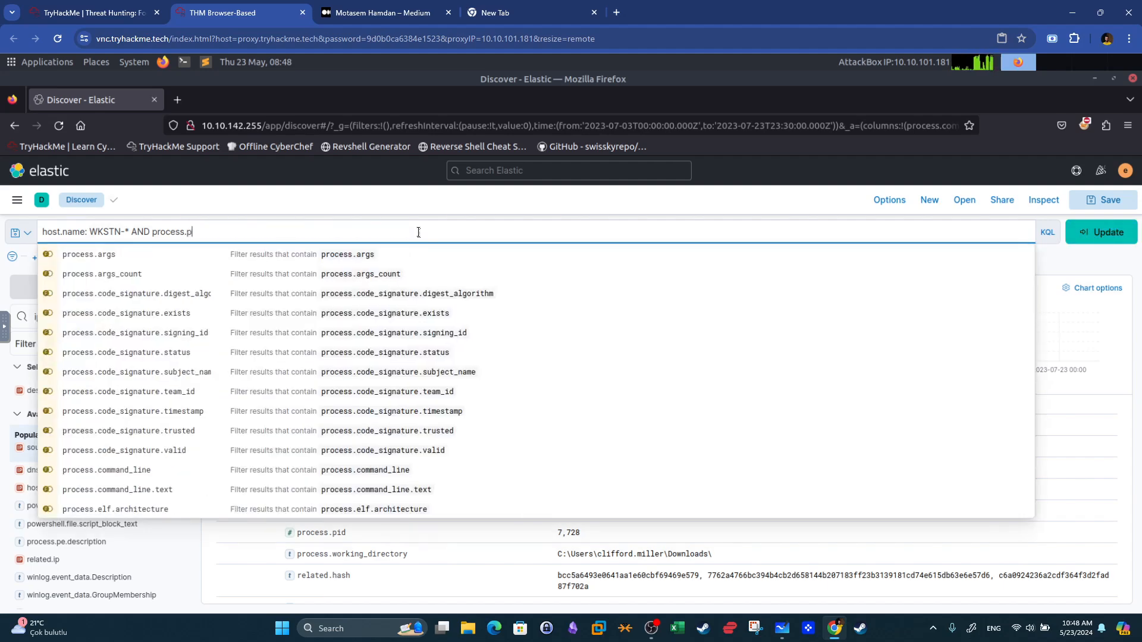
{"action": "type", "text": "pid: 7,728"}
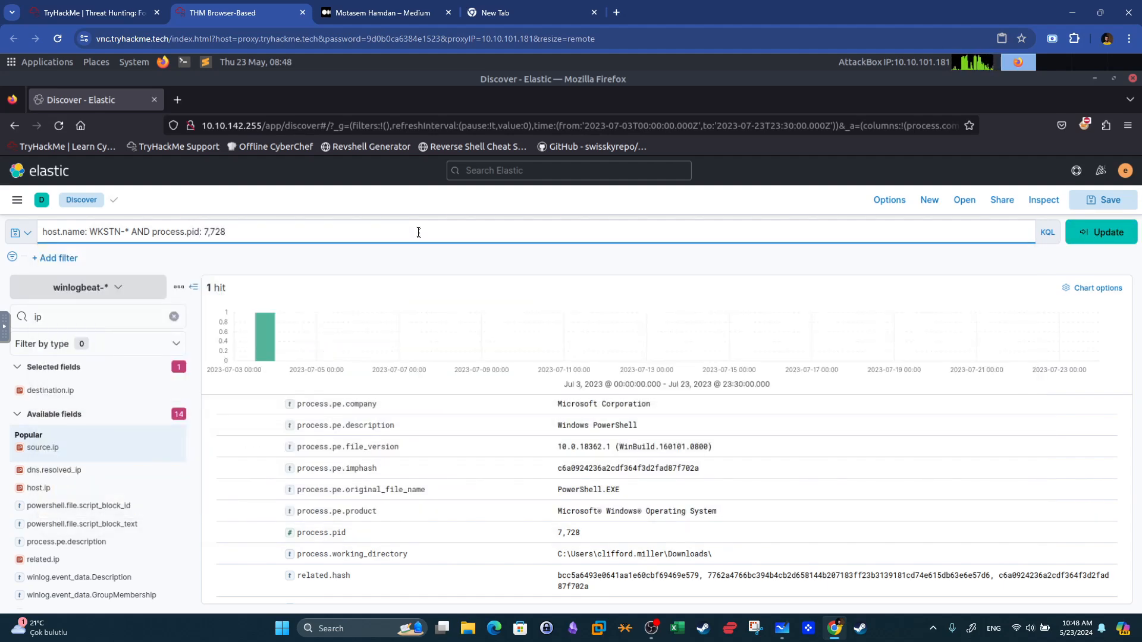
{"action": "key", "text": "Return"}
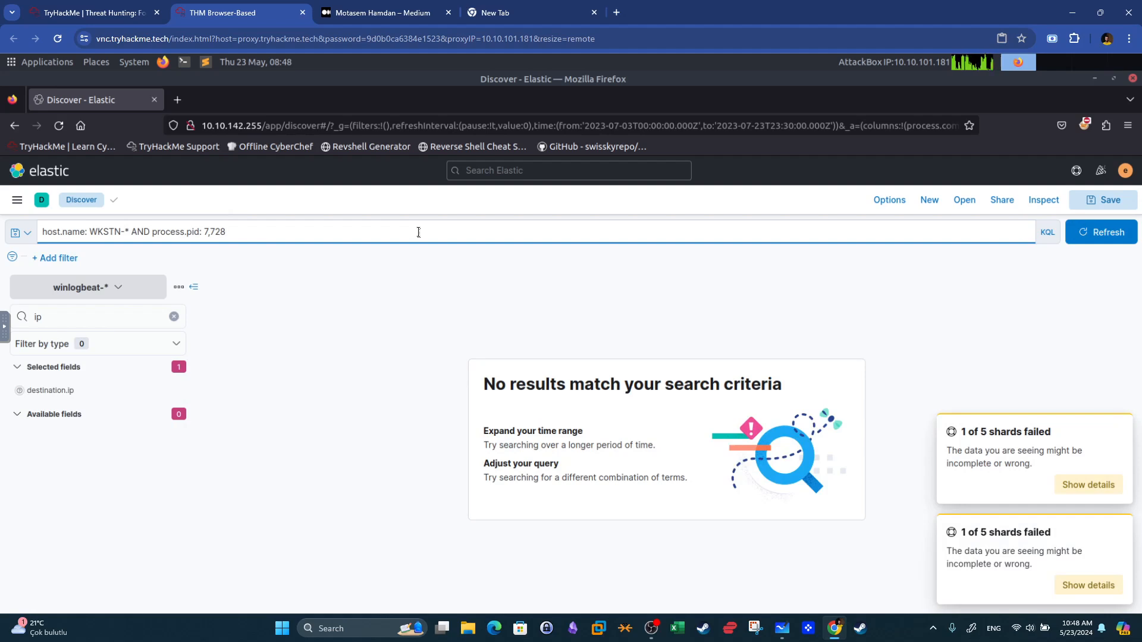
{"action": "left_click", "coordinate": [213, 232]}
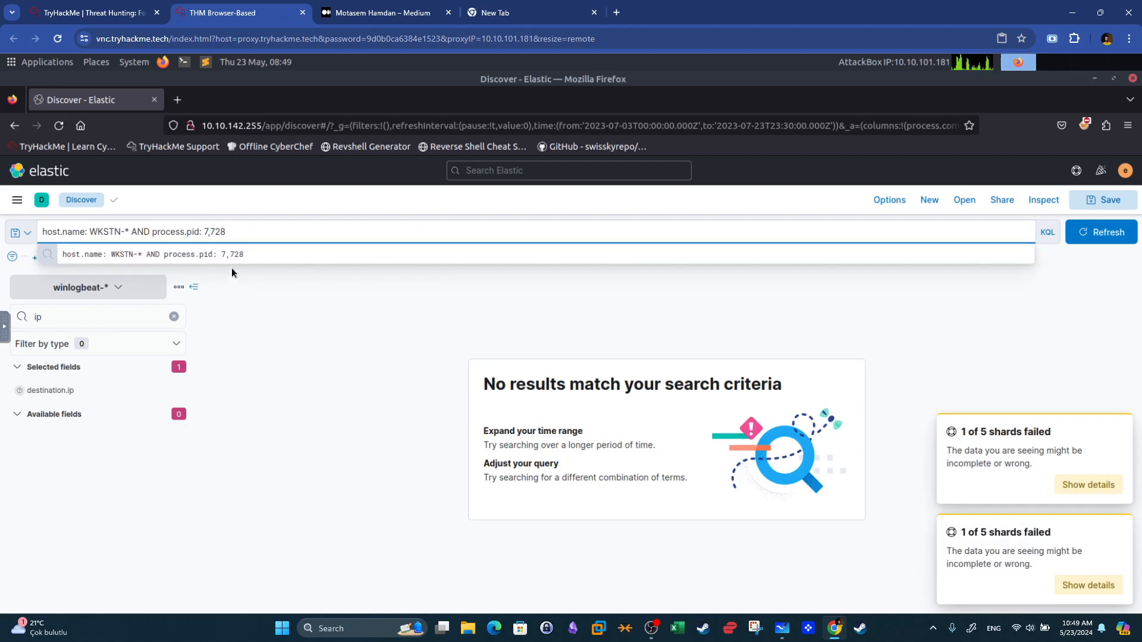
{"action": "key", "text": "BackSpace"}
{"action": "key", "text": "Return"}
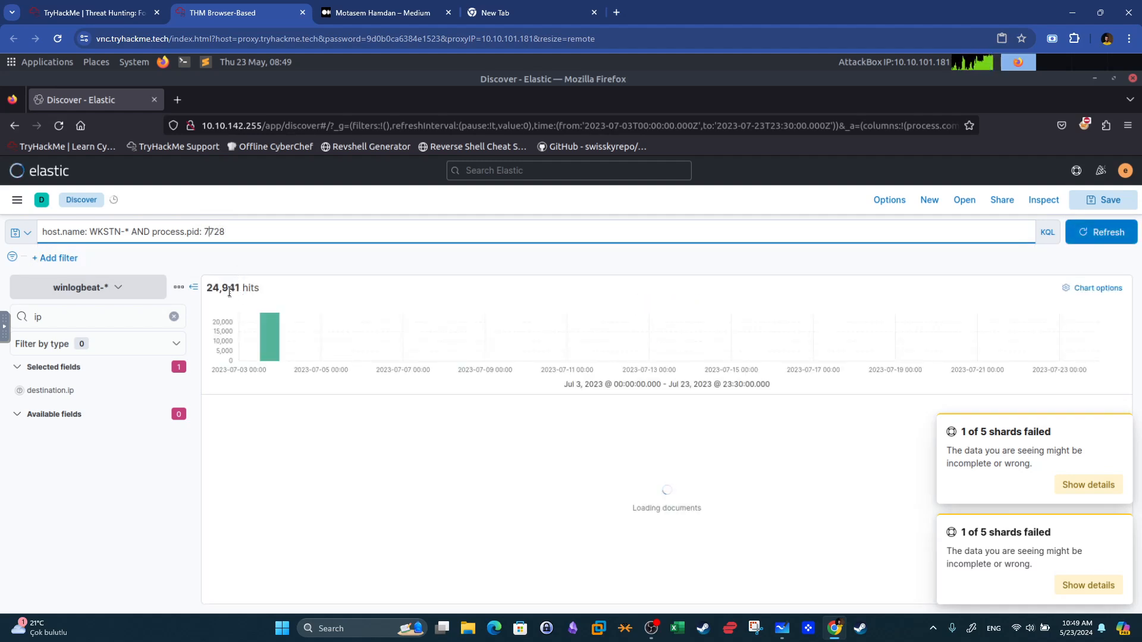
{"action": "left_click", "coordinate": [173, 317]}
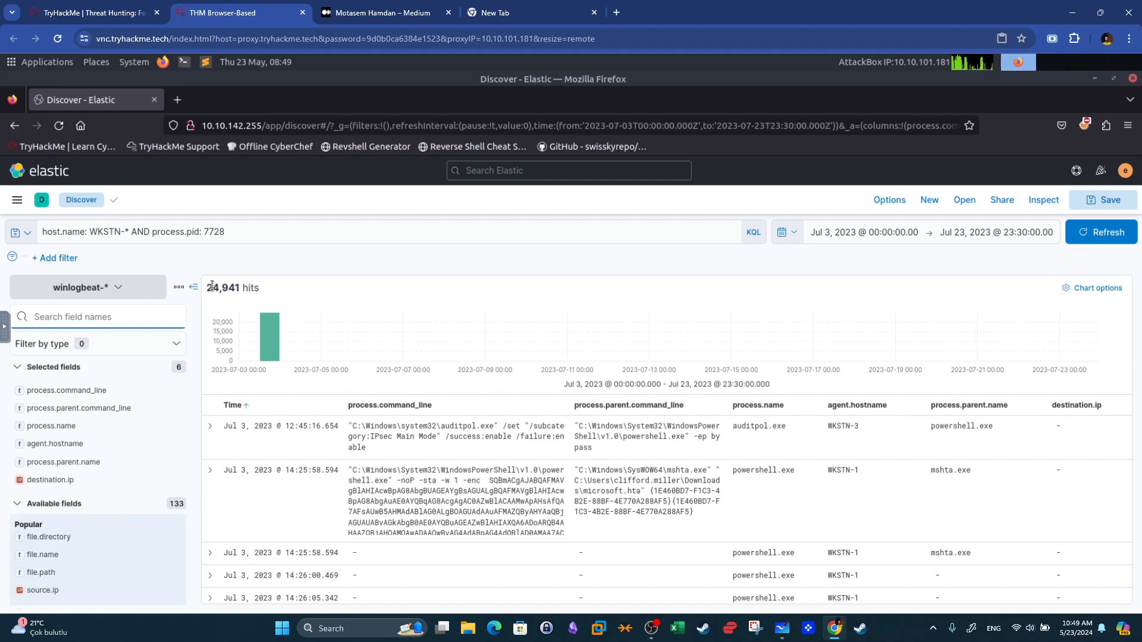
Open and close the hint for the destination IP question on the room page, then return to Elastic.
{"action": "left_click", "coordinate": [98, 8]}
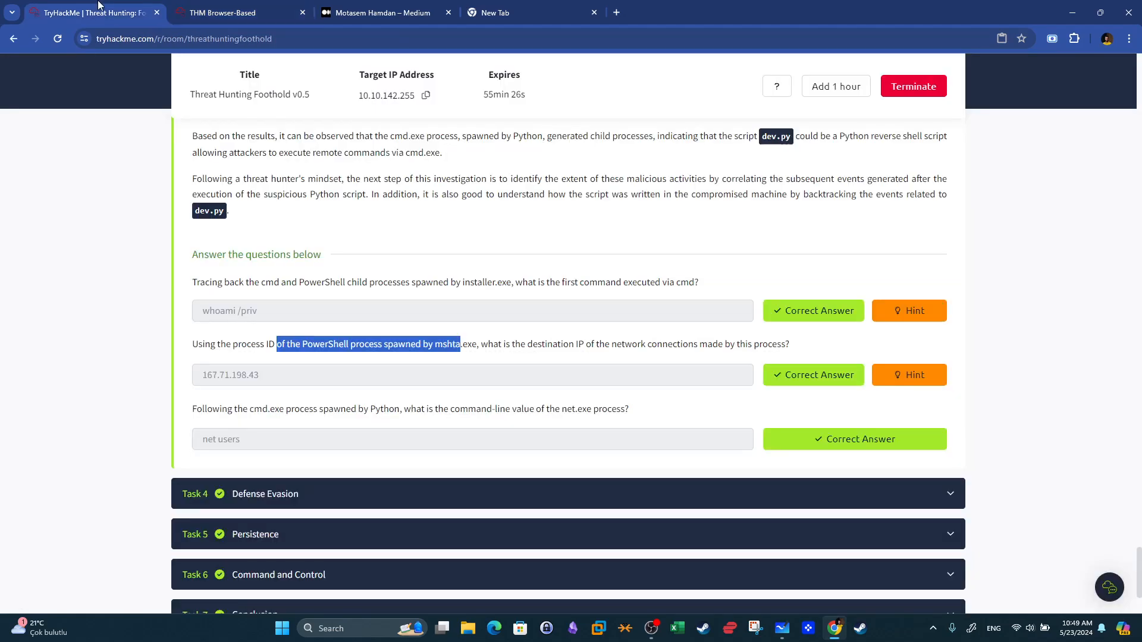
{"action": "left_click", "coordinate": [904, 378]}
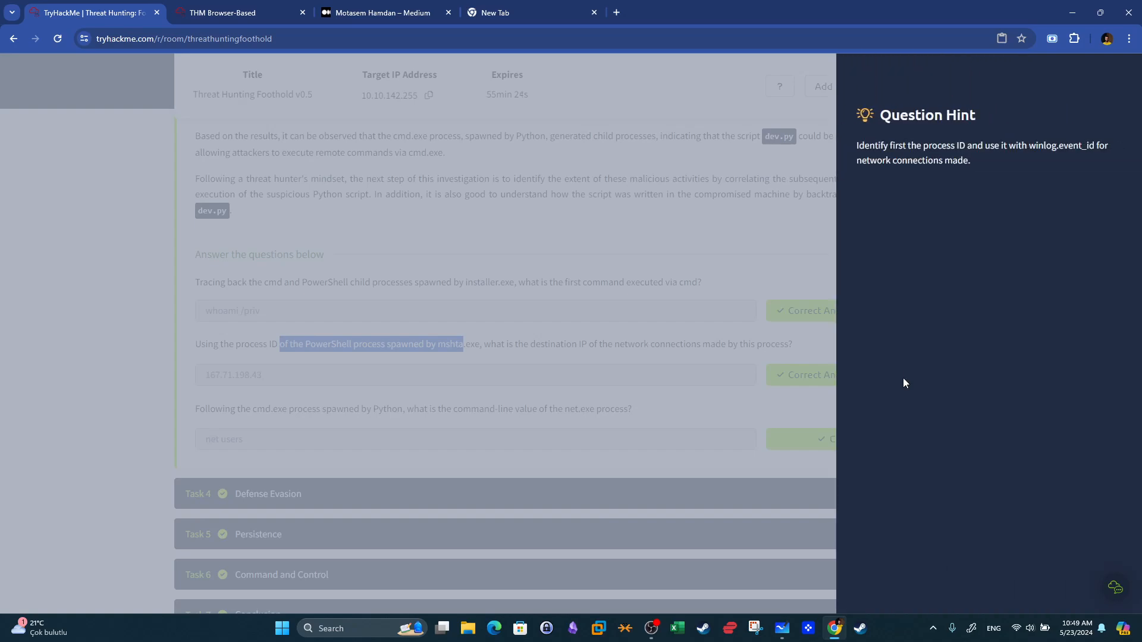
{"action": "left_click", "coordinate": [754, 380]}
{"action": "left_click", "coordinate": [223, 12]}
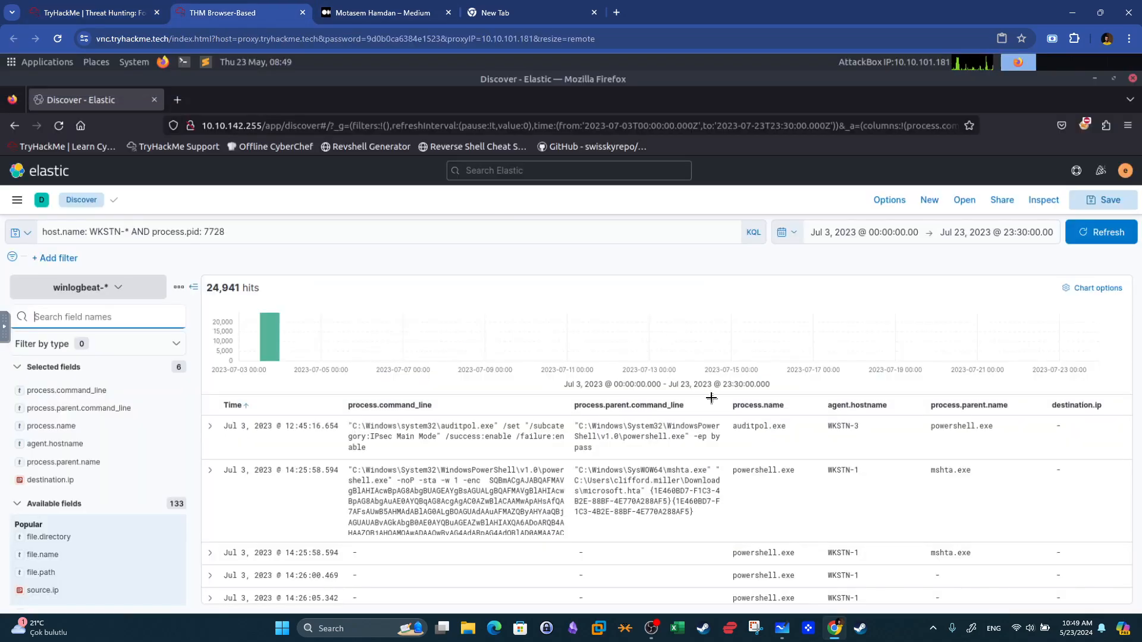
Add winlog.event_id : 3 to the query, run it, and scroll through the network connection results.
{"action": "left_click", "coordinate": [305, 235]}
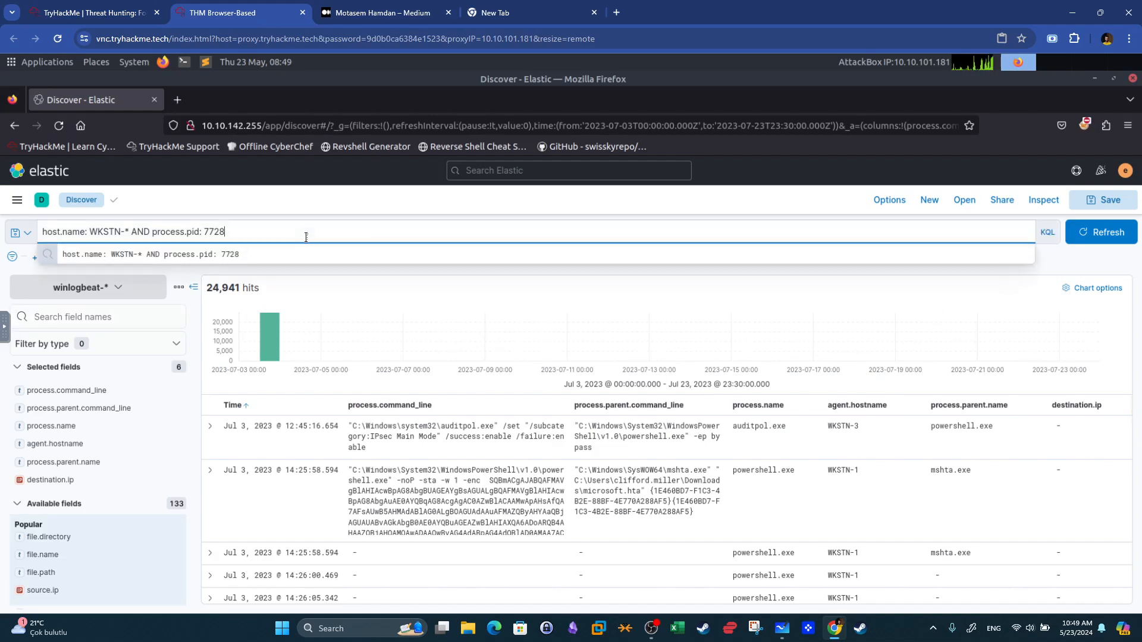
{"action": "type", "text": "AND "}
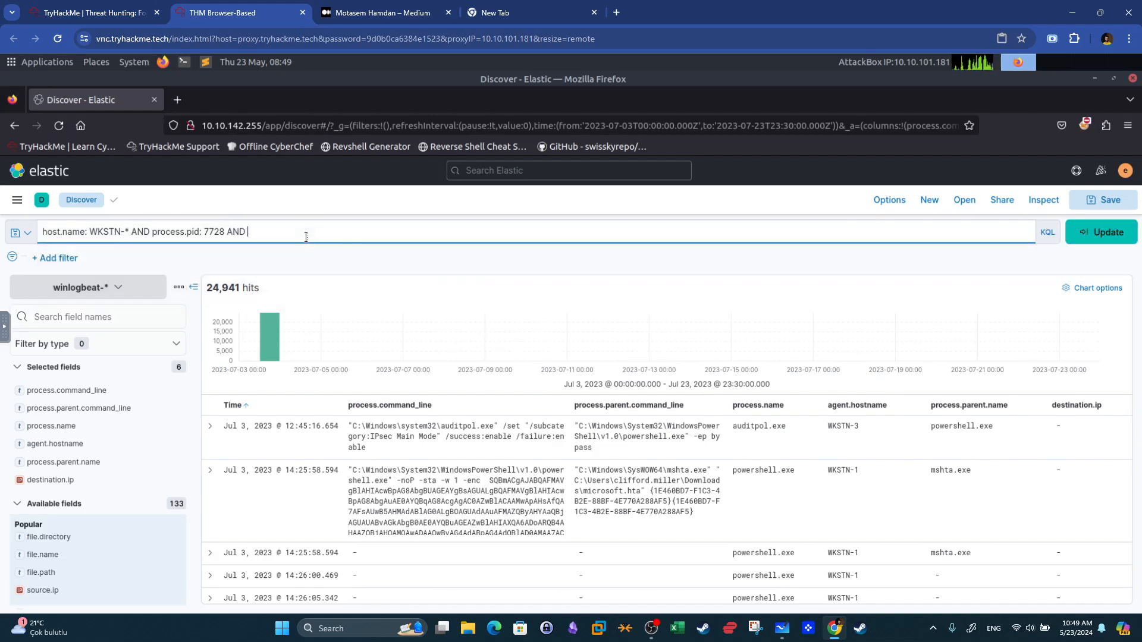
{"action": "type", "text": "winlog"}
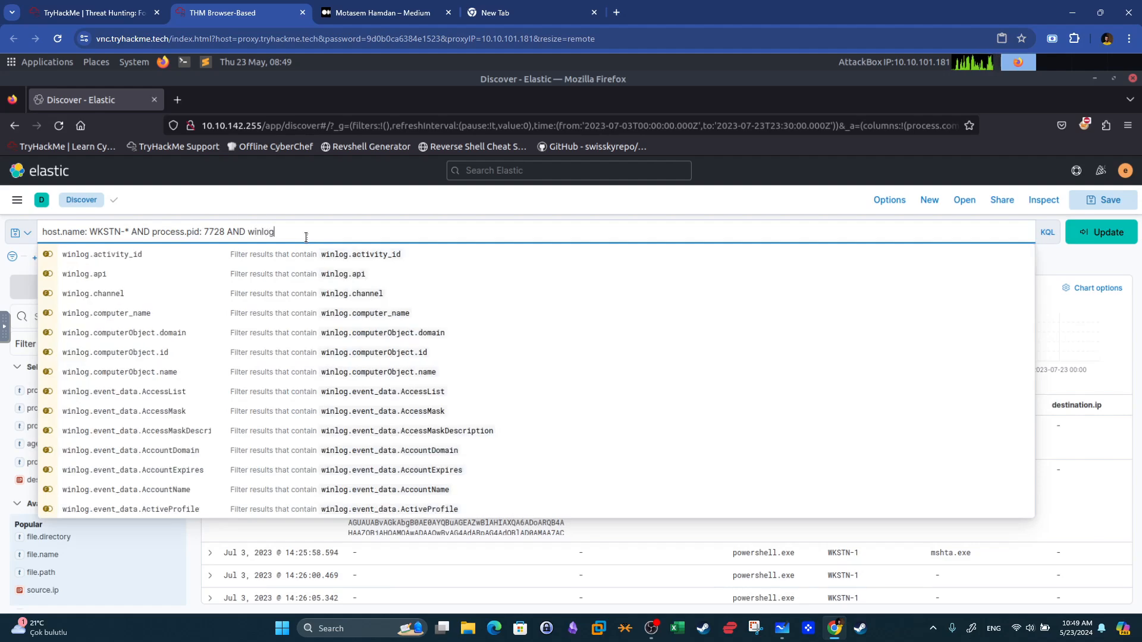
{"action": "type", "text": ".event_id"}
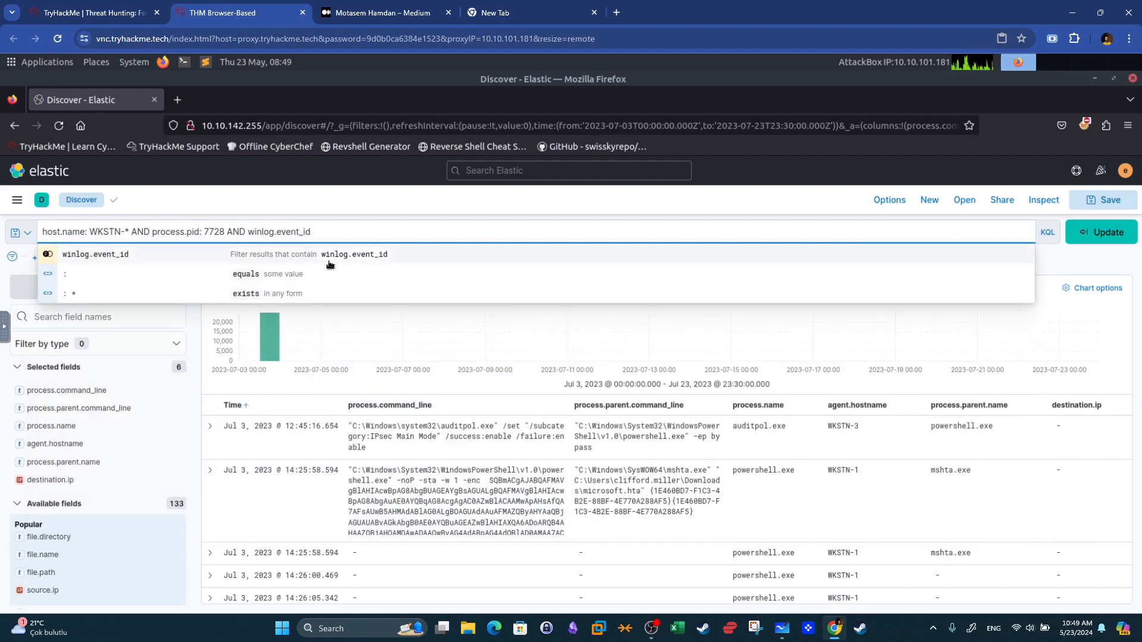
{"action": "left_click", "coordinate": [334, 260]}
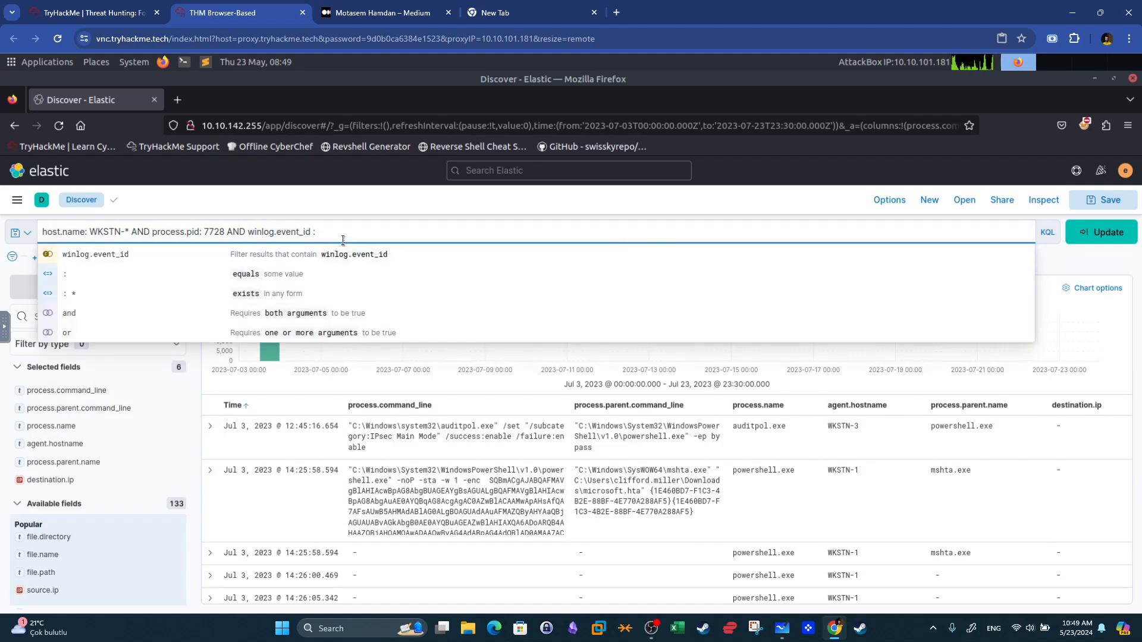
{"action": "type", "text": "3"}
{"action": "key", "text": "Return"}
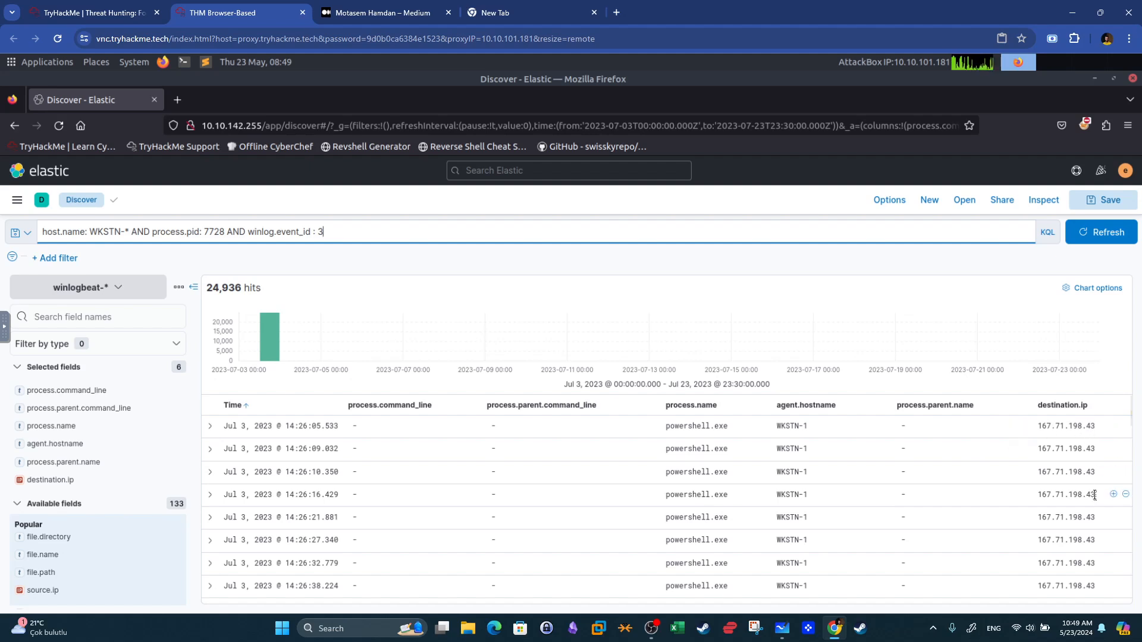
{"action": "scroll", "coordinate": [1093, 470], "scroll_direction": "down", "scroll_amount": 8}
{"action": "scroll", "coordinate": [1087, 529], "scroll_direction": "down", "scroll_amount": 7}
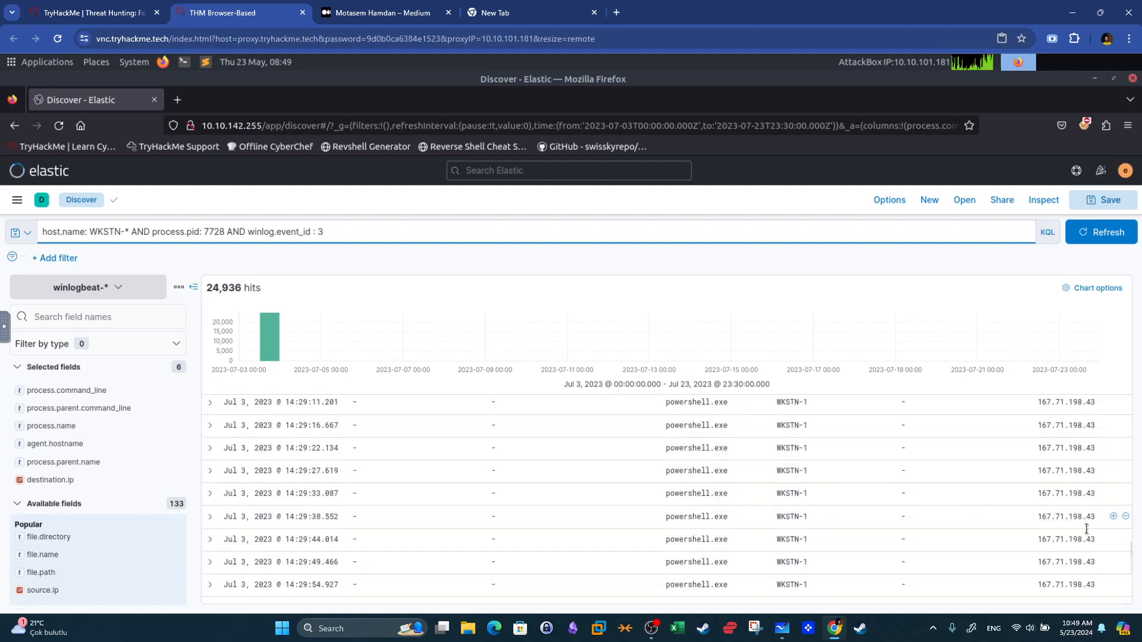
Read the net.exe command-line question on the room page and return to Elastic.
{"action": "left_click", "coordinate": [137, 6]}
{"action": "left_click_drag", "start_coordinate": [290, 384], "coordinate": [380, 410]}
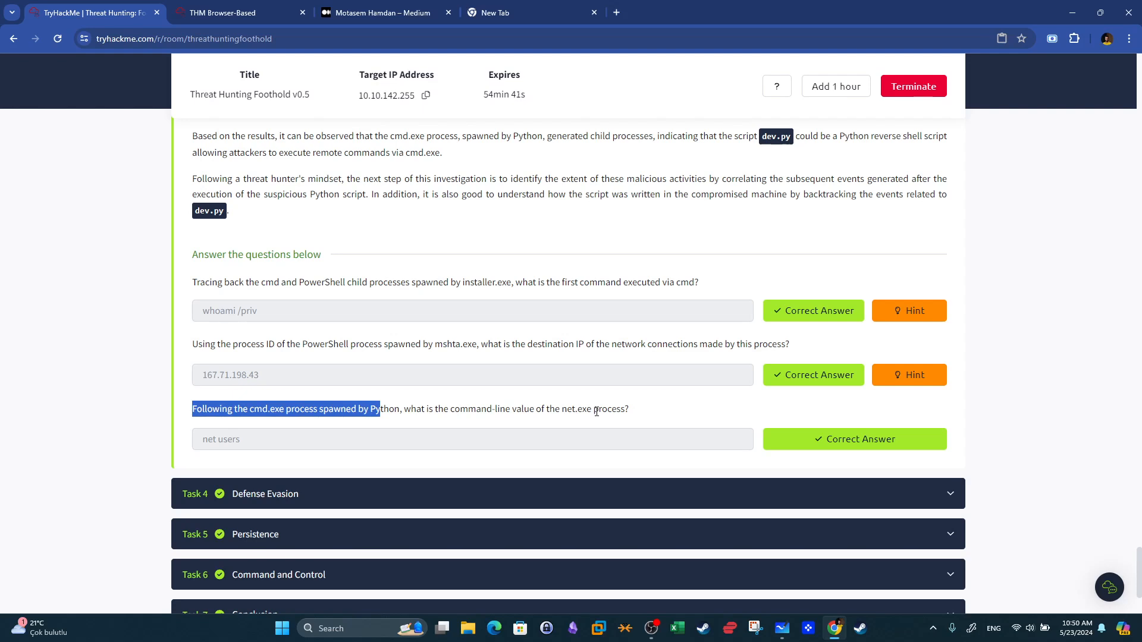
{"action": "left_click", "coordinate": [399, 412]}
{"action": "left_click_drag", "start_coordinate": [372, 409], "coordinate": [401, 411]}
{"action": "left_click", "coordinate": [241, 20]}
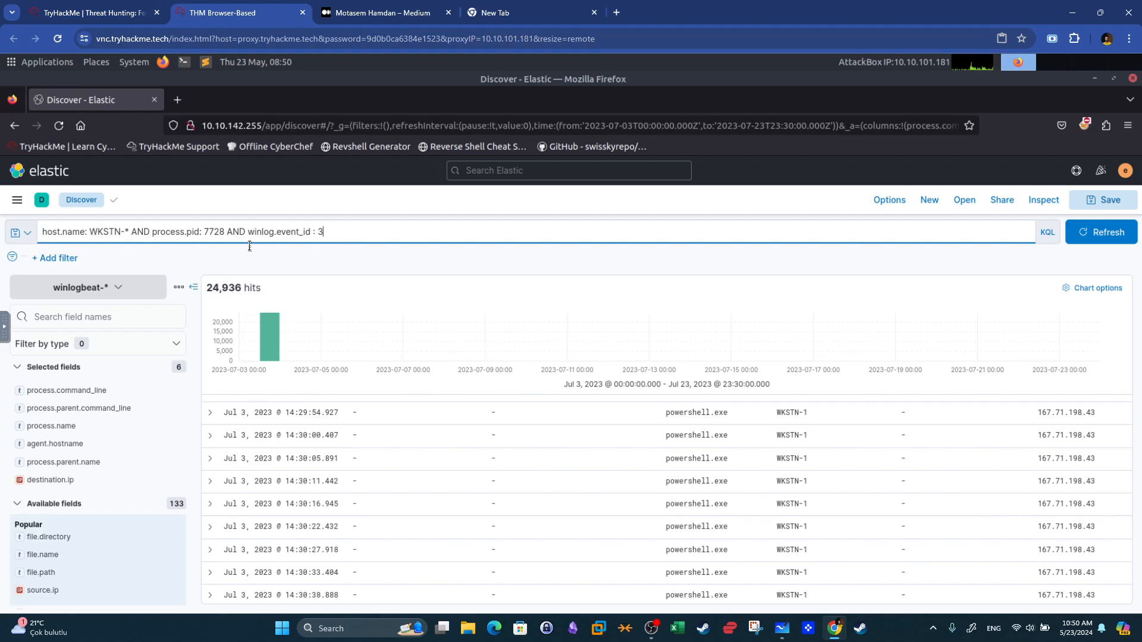
Remove the process.pid condition from the query and change the event ID to 1.
{"action": "left_click_drag", "start_coordinate": [152, 231], "coordinate": [250, 231]}
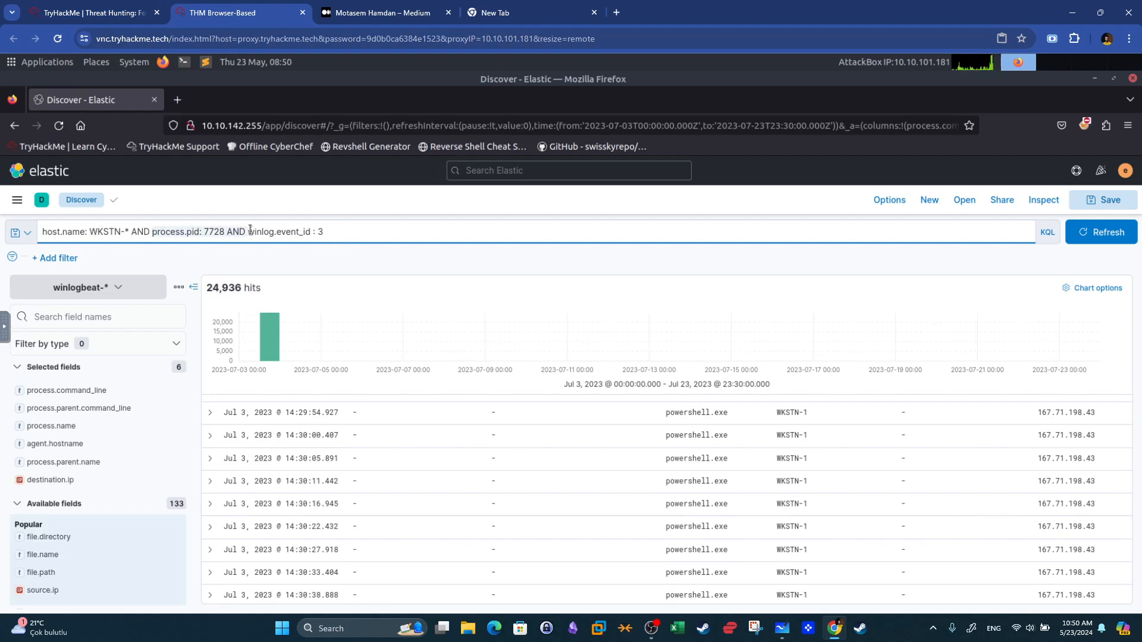
{"action": "key", "text": "BackSpace"}
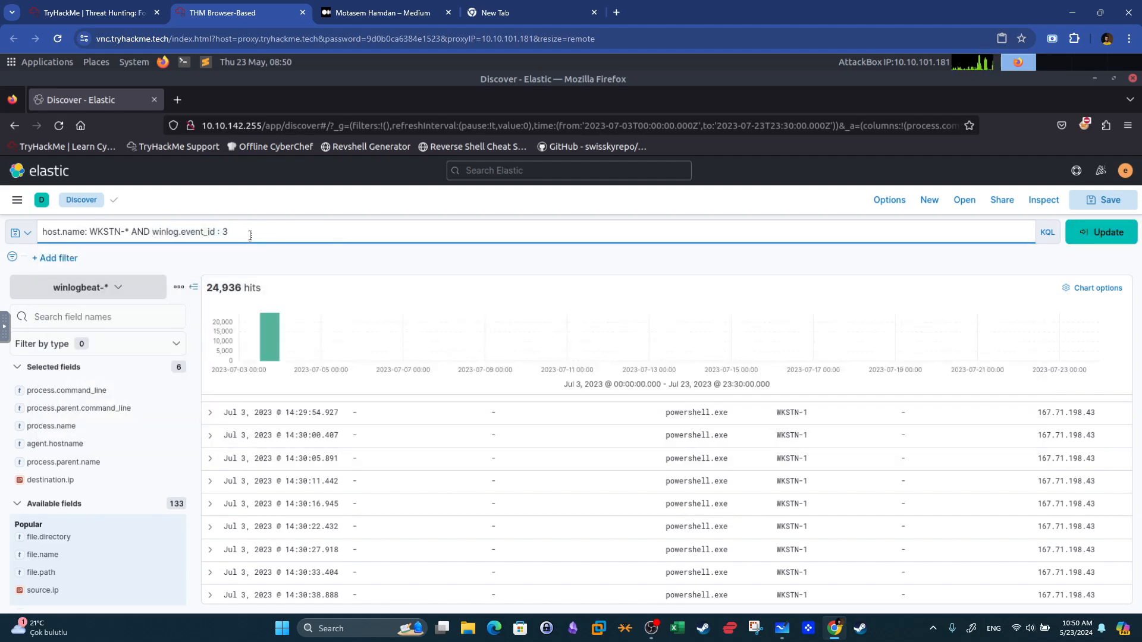
{"action": "type", "text": "AND"}
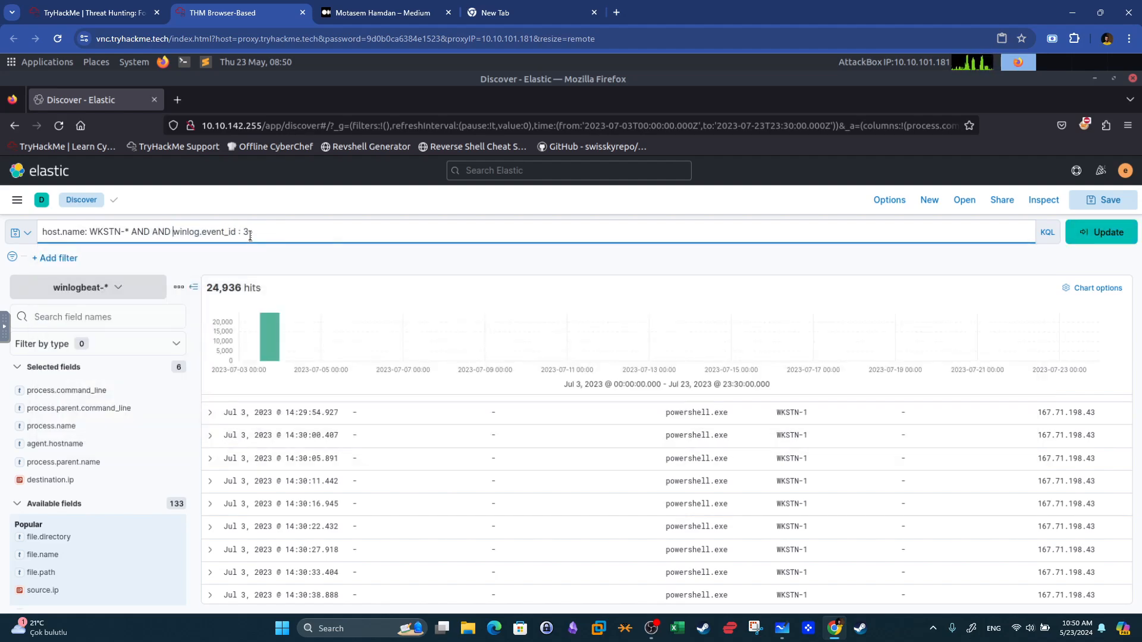
{"action": "left_click", "coordinate": [145, 12]}
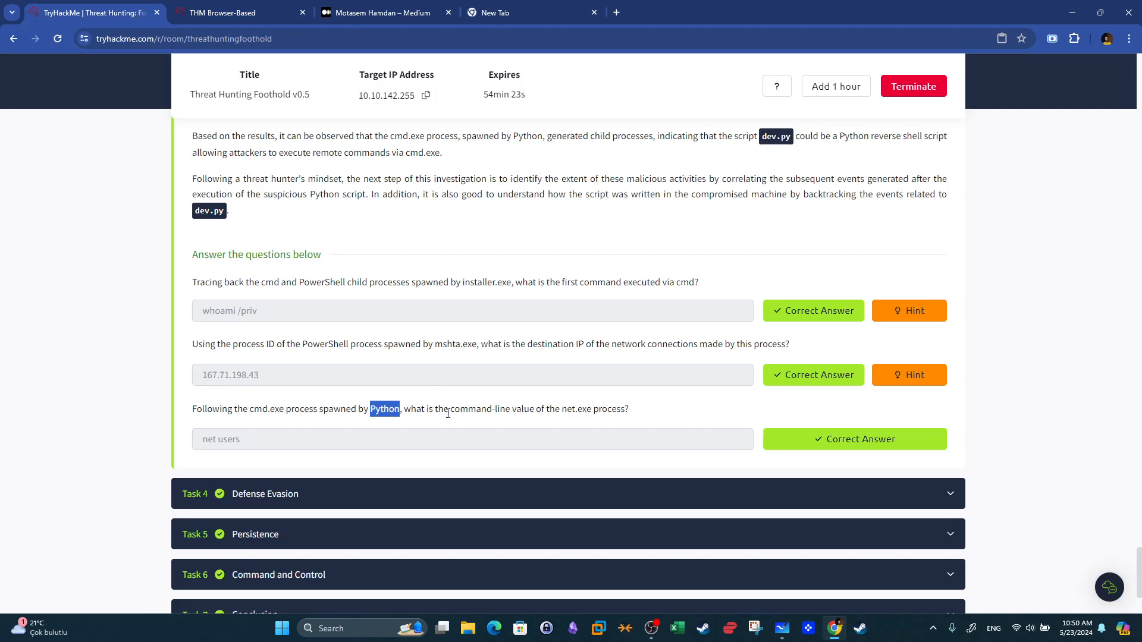
{"action": "left_click", "coordinate": [235, 13]}
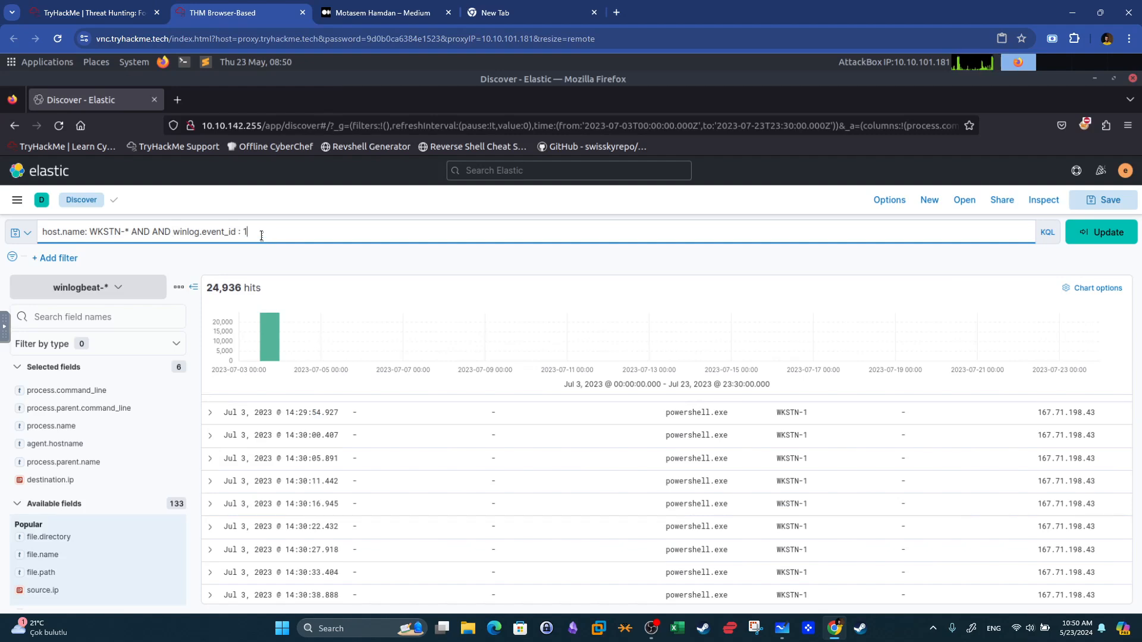
{"action": "left_click", "coordinate": [172, 238]}
{"action": "key", "text": "BackSpace"}
{"action": "key", "text": "BackSpace"}
{"action": "key", "text": "BackSpace"}
{"action": "key", "text": "BackSpace"}
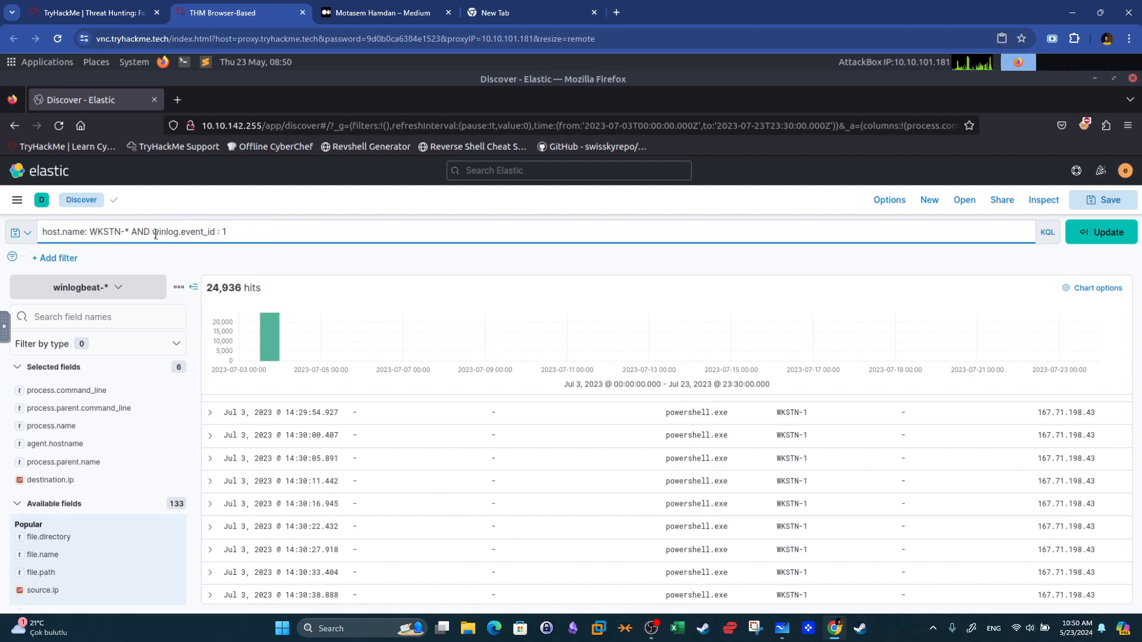
Extend the query with process.parent.name : *python* after the event ID condition and run it.
{"action": "left_click", "coordinate": [265, 236]}
{"action": "type", "text": "AND"}
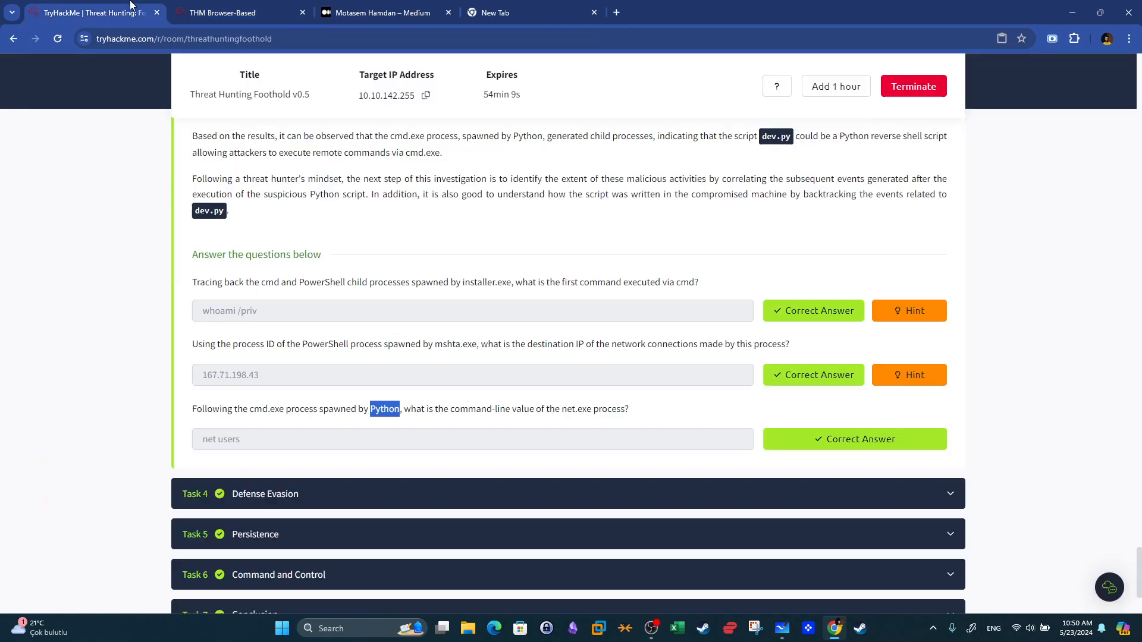
{"action": "left_click", "coordinate": [139, 7]}
{"action": "left_click", "coordinate": [265, 7]}
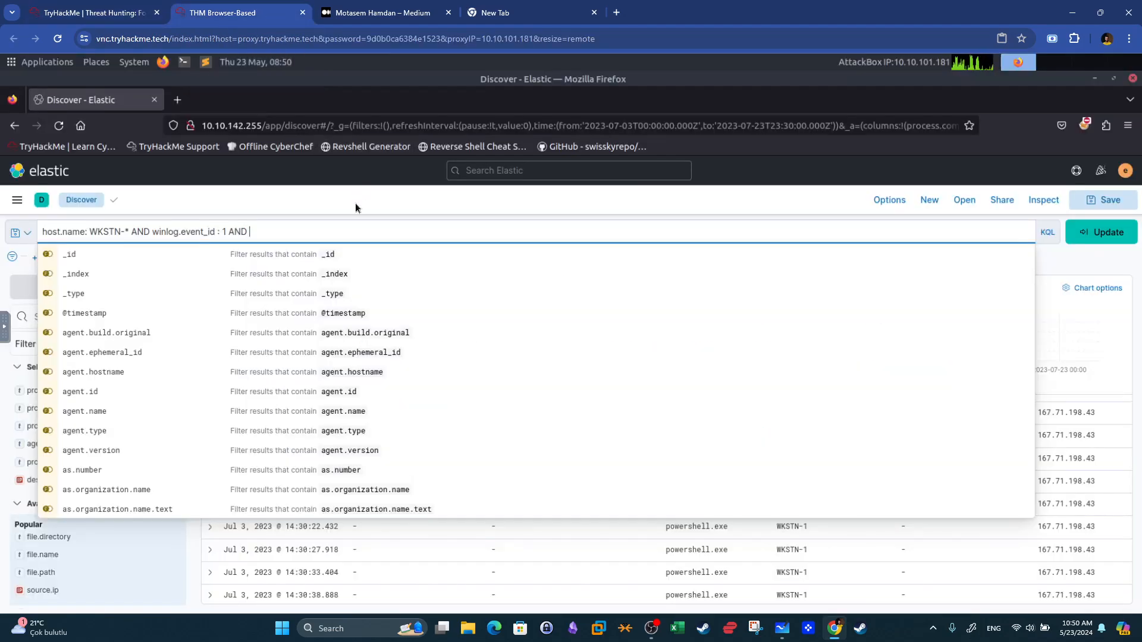
{"action": "type", "text": "process.parent.n"}
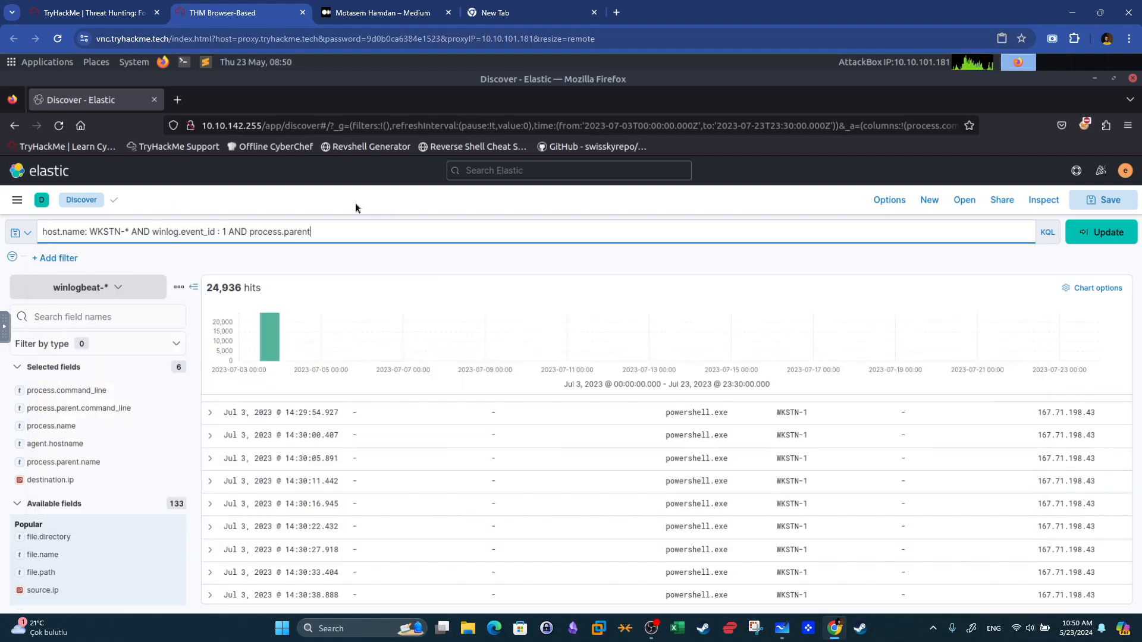
{"action": "type", "text": "ame"}
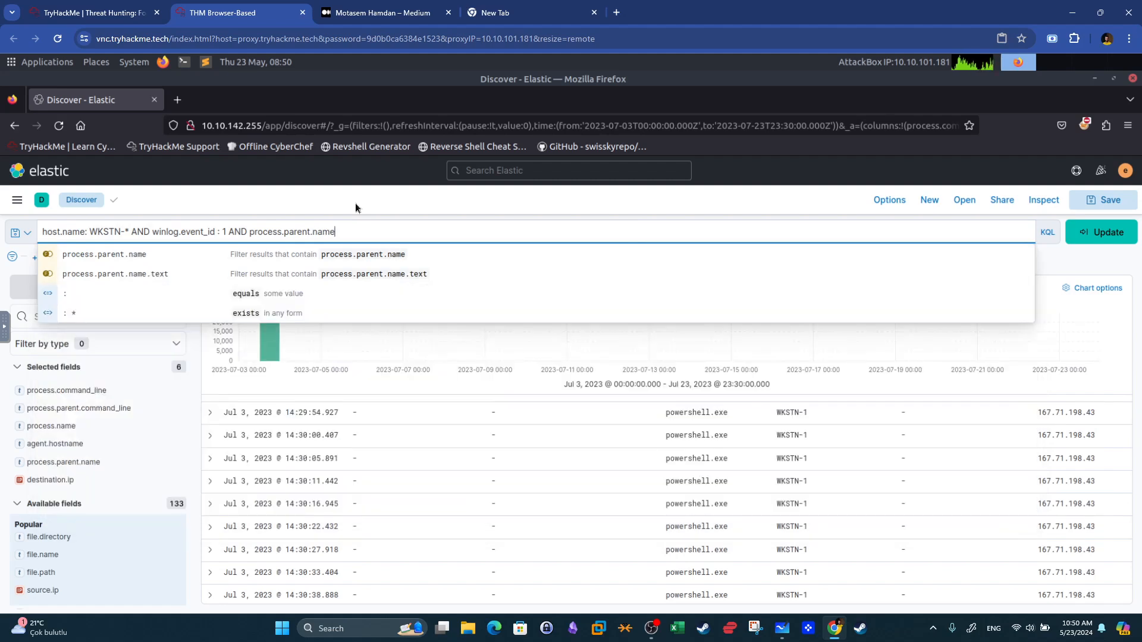
{"action": "left_click", "coordinate": [365, 254]}
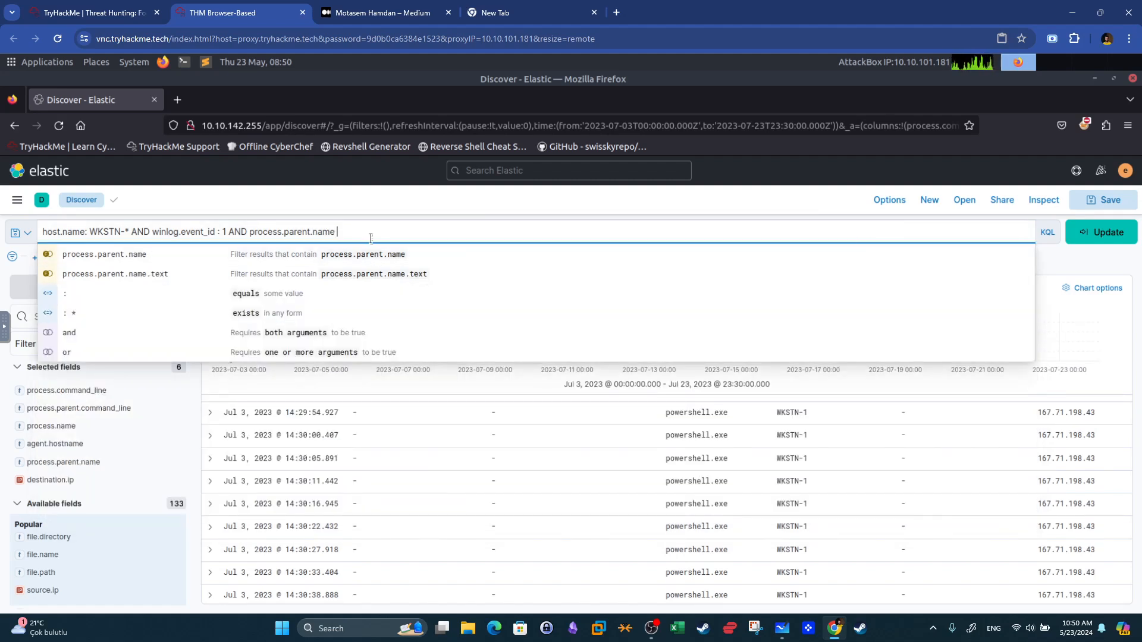
{"action": "type", "text": ": "}
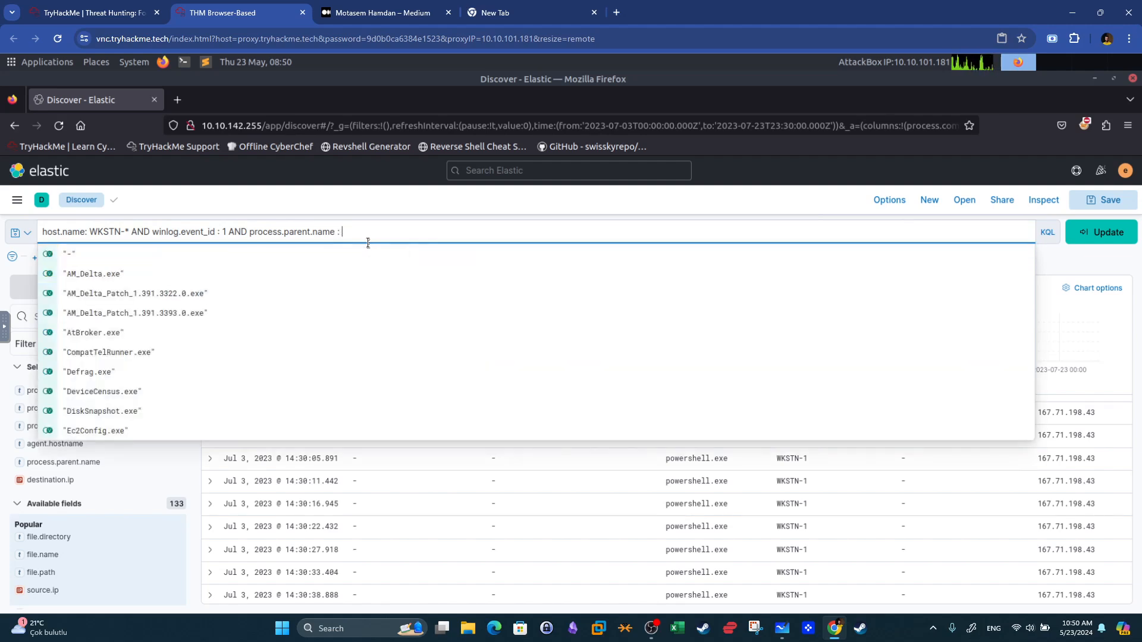
{"action": "type", "text": "*python*"}
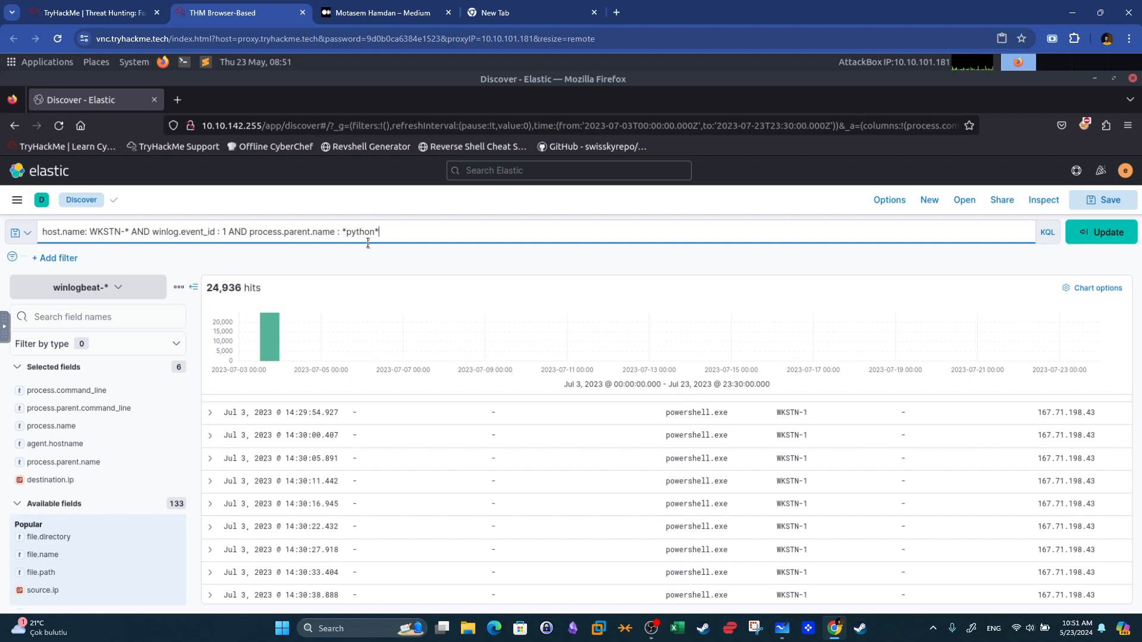
{"action": "left_click", "coordinate": [1094, 237]}
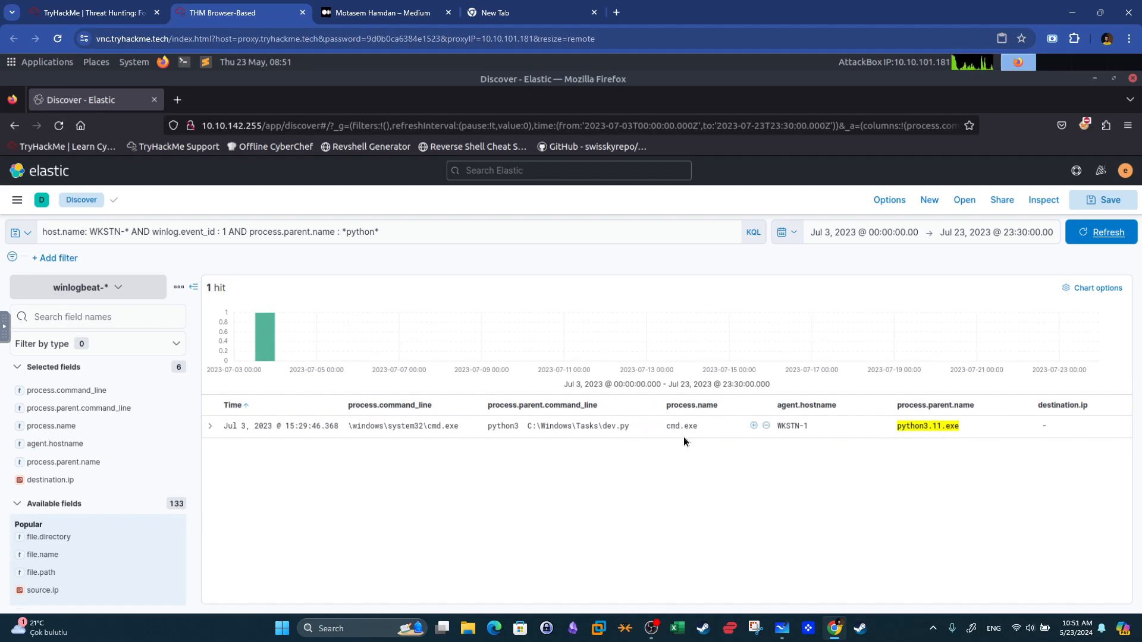
Reread the net.exe command-line question on the room page and return to Elastic.
{"action": "left_click", "coordinate": [94, 13]}
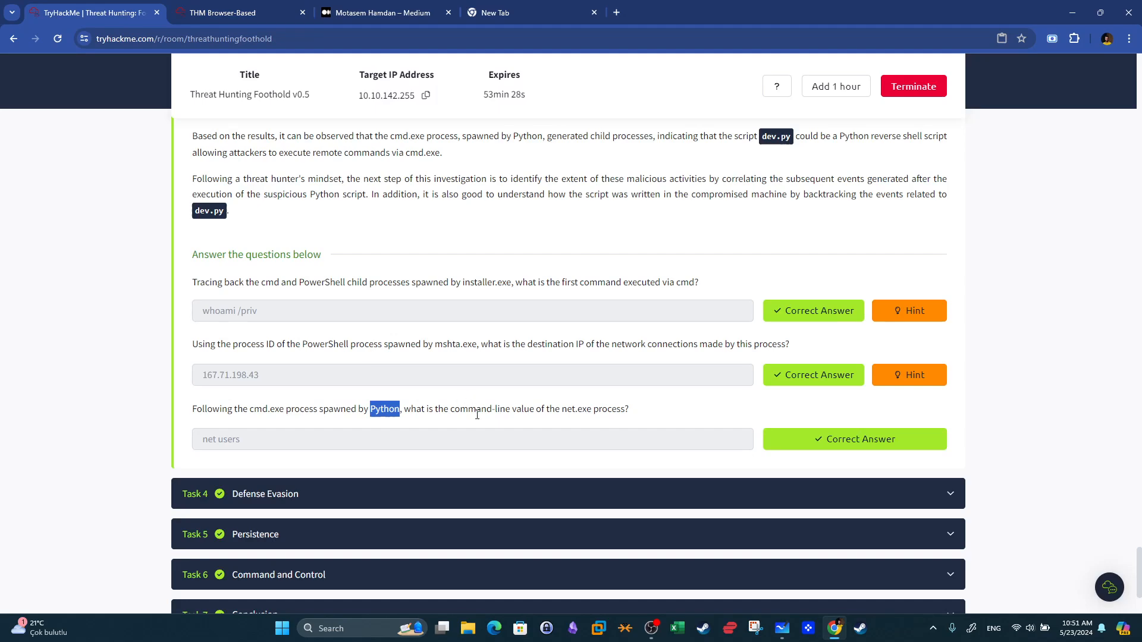
{"action": "left_click_drag", "start_coordinate": [560, 410], "coordinate": [599, 411]}
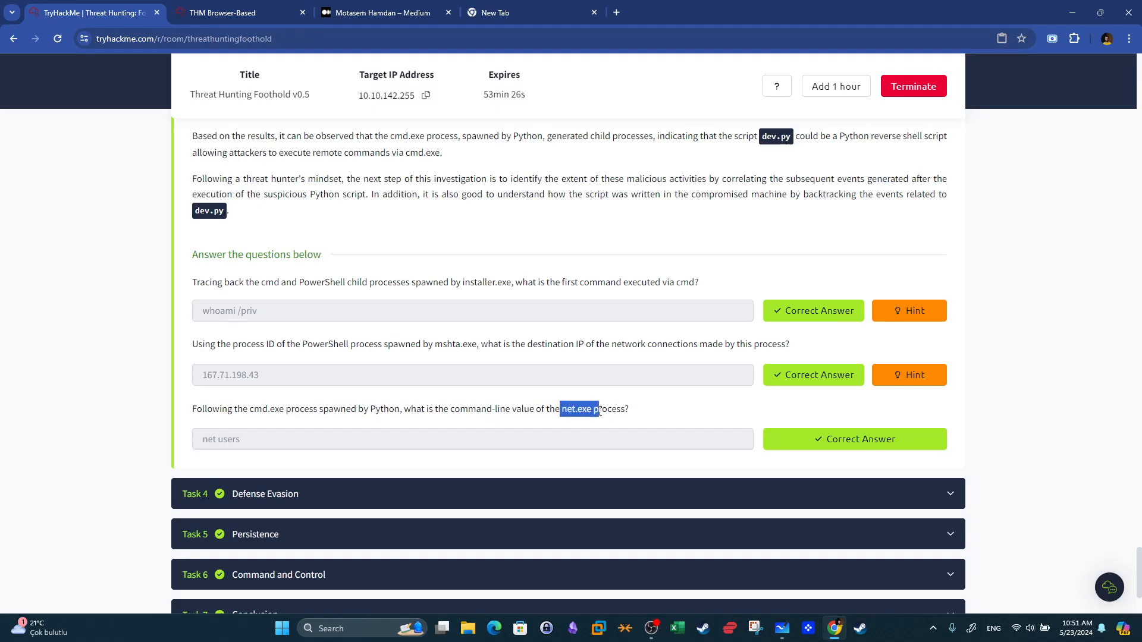
{"action": "key", "text": "ctrl+Tab"}
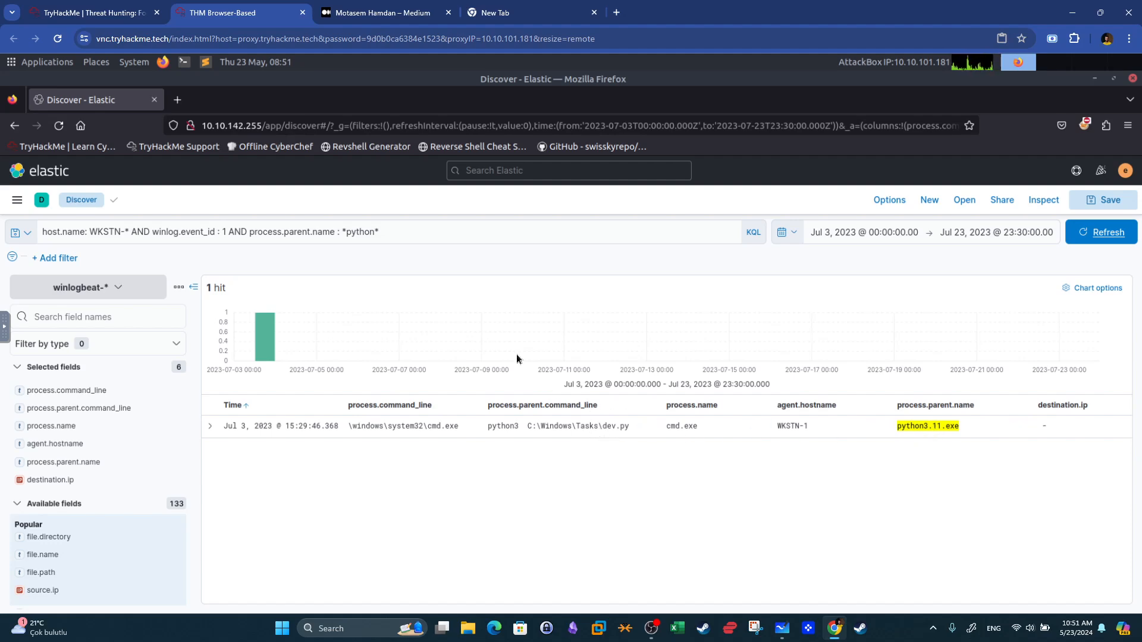
{"action": "left_click", "coordinate": [122, 7]}
{"action": "left_click", "coordinate": [238, 12]}
Expand the cmd.exe event spawned by python3.11.exe and examine its surrounding documents, glancing back at the room page.
{"action": "left_click", "coordinate": [211, 426]}
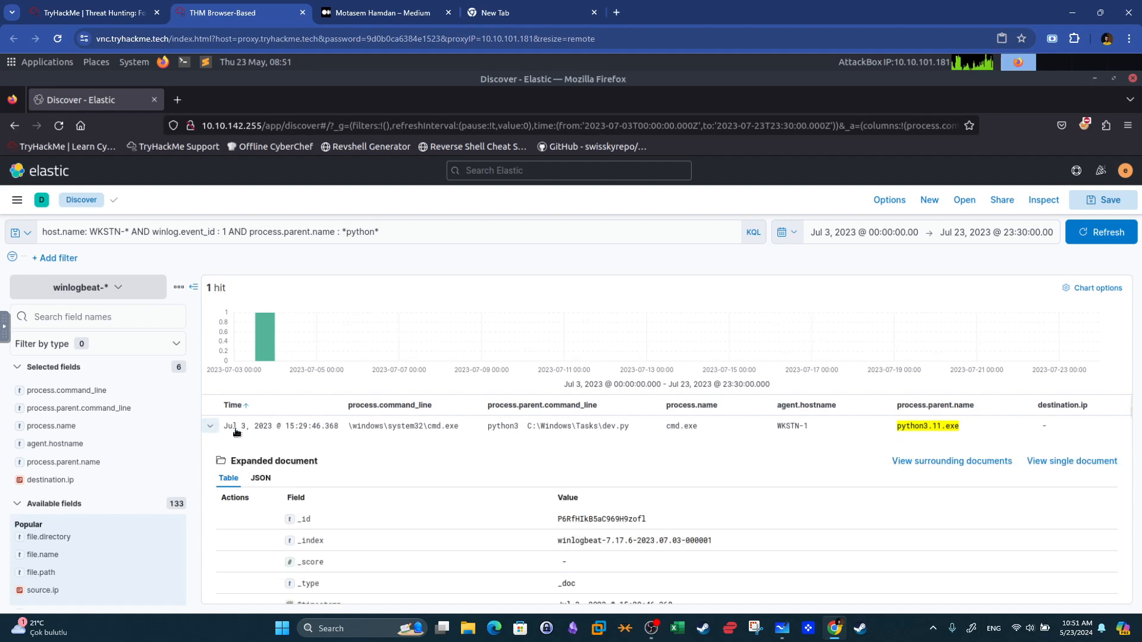
{"action": "left_click", "coordinate": [966, 462]}
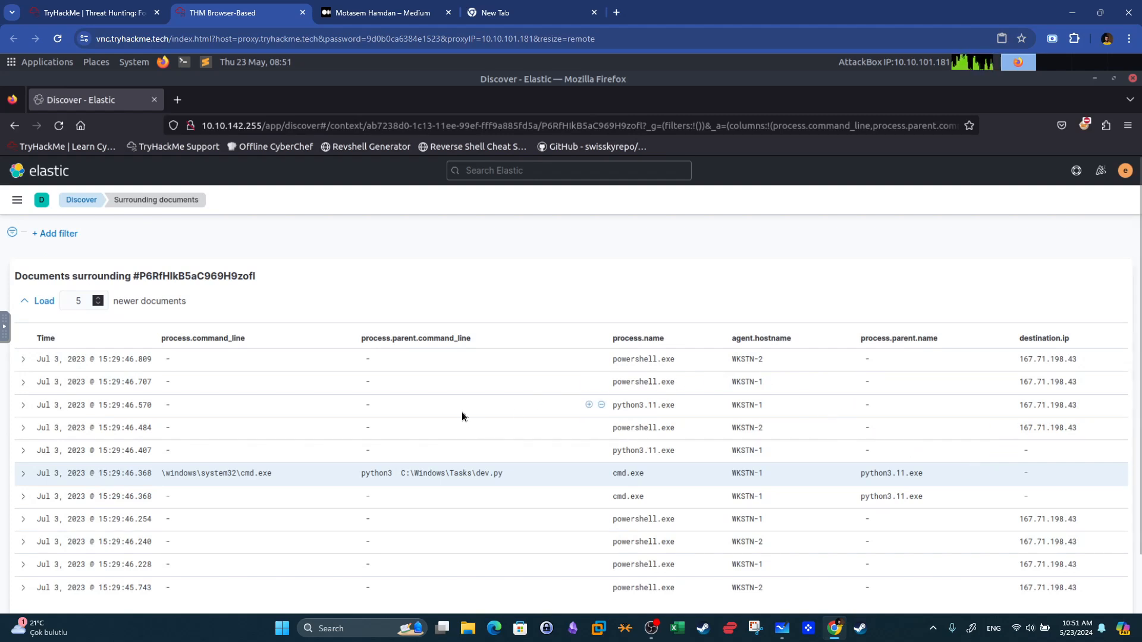
{"action": "scroll", "coordinate": [462, 414], "scroll_direction": "down", "scroll_amount": 2}
{"action": "scroll", "coordinate": [463, 416], "scroll_direction": "down", "scroll_amount": 2}
{"action": "scroll", "coordinate": [462, 410], "scroll_direction": "up", "scroll_amount": 3}
{"action": "left_click_drag", "start_coordinate": [486, 476], "coordinate": [479, 476]}
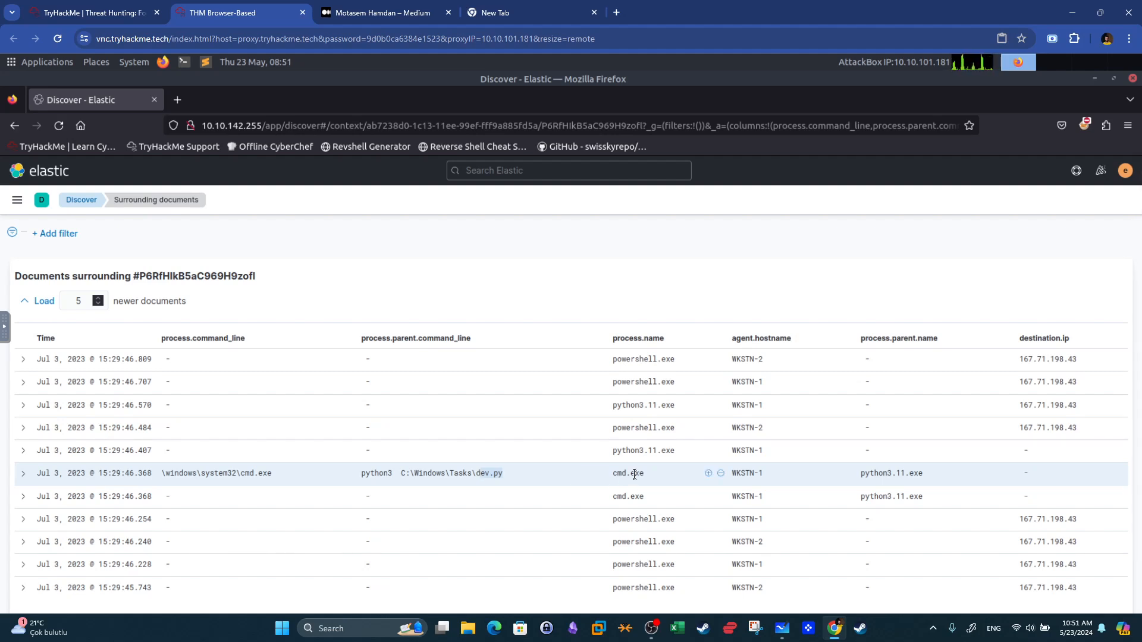
{"action": "left_click", "coordinate": [129, 6]}
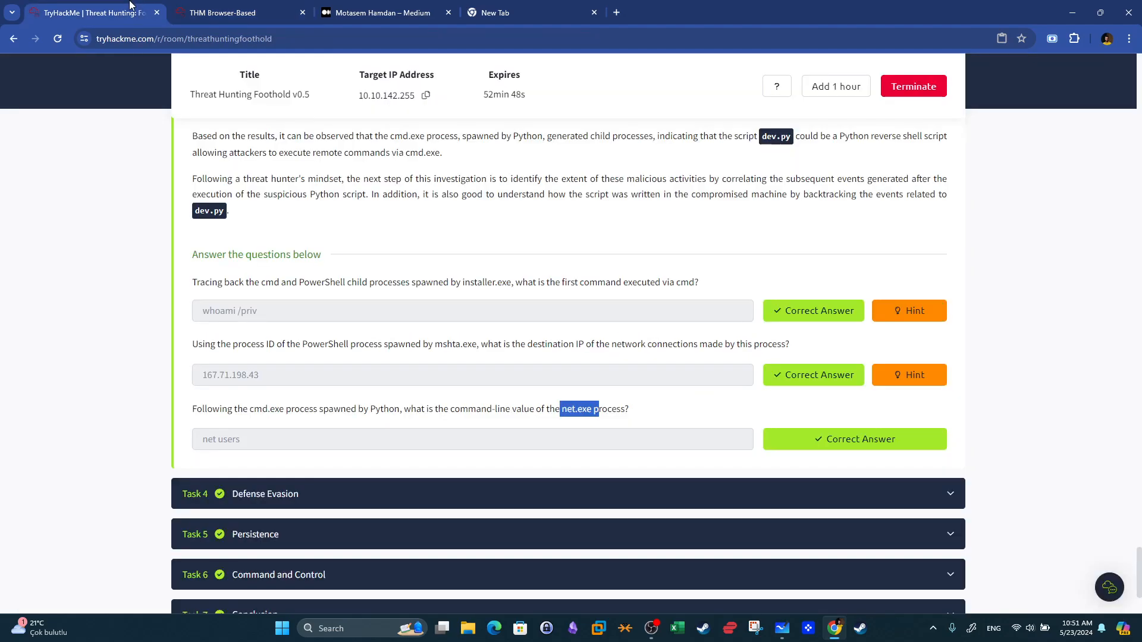
{"action": "key", "text": "ctrl+Tab"}
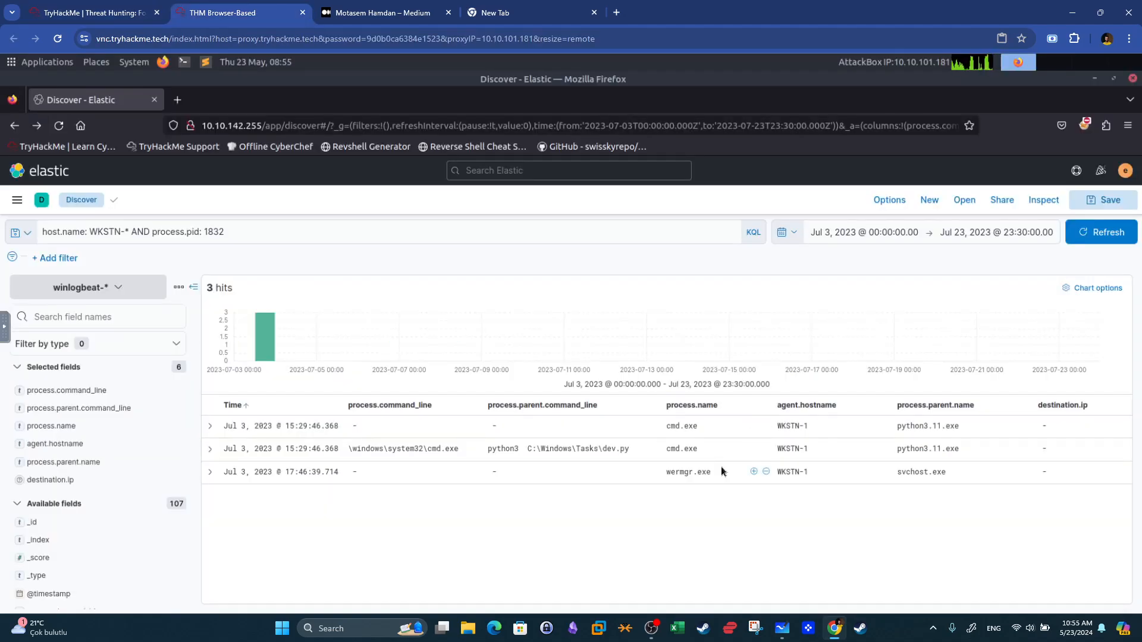
Replace the process.pid condition with process.parent.name : cmd.exe and run the query.
{"action": "left_click", "coordinate": [168, 233]}
{"action": "left_click", "coordinate": [249, 231]}
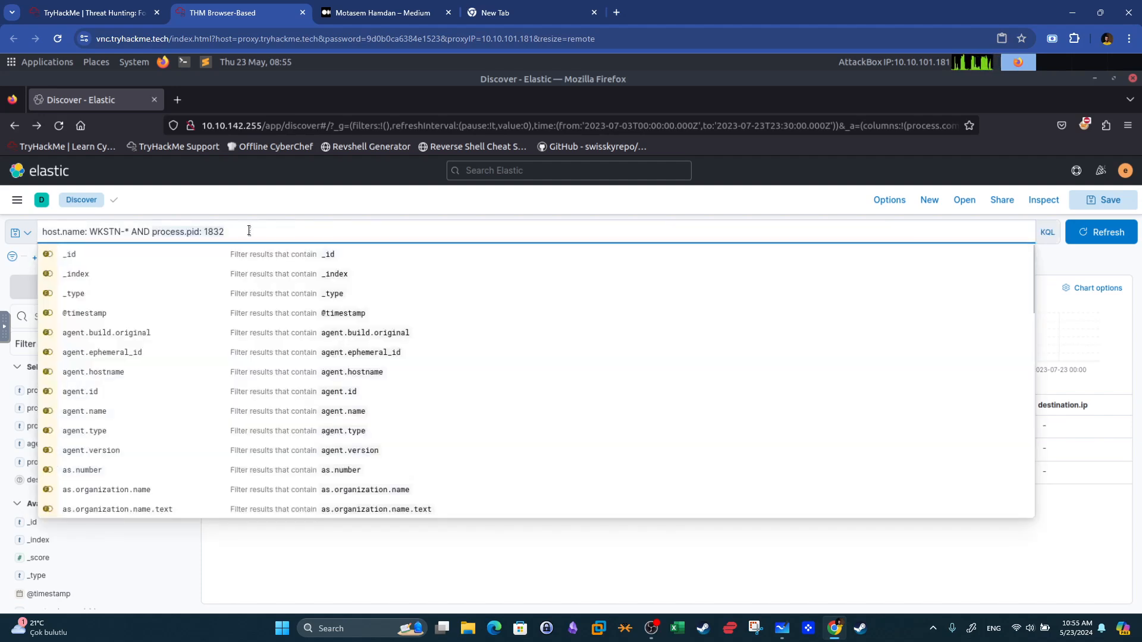
{"action": "key", "text": "BackSpace"}
{"action": "key", "text": "BackSpace"}
{"action": "key", "text": "BackSpace"}
{"action": "key", "text": "BackSpace"}
{"action": "key", "text": "BackSpace"}
{"action": "key", "text": "BackSpace"}
{"action": "key", "text": "BackSpace"}
{"action": "key", "text": "BackSpace"}
{"action": "key", "text": "BackSpace"}
{"action": "key", "text": "BackSpace"}
{"action": "key", "text": "BackSpace"}
{"action": "key", "text": "BackSpace"}
{"action": "key", "text": "BackSpace"}
{"action": "key", "text": "BackSpace"}
{"action": "key", "text": "BackSpace"}
{"action": "key", "text": "BackSpace"}
{"action": "key", "text": "BackSpace"}
{"action": "type", "text": "pa"}
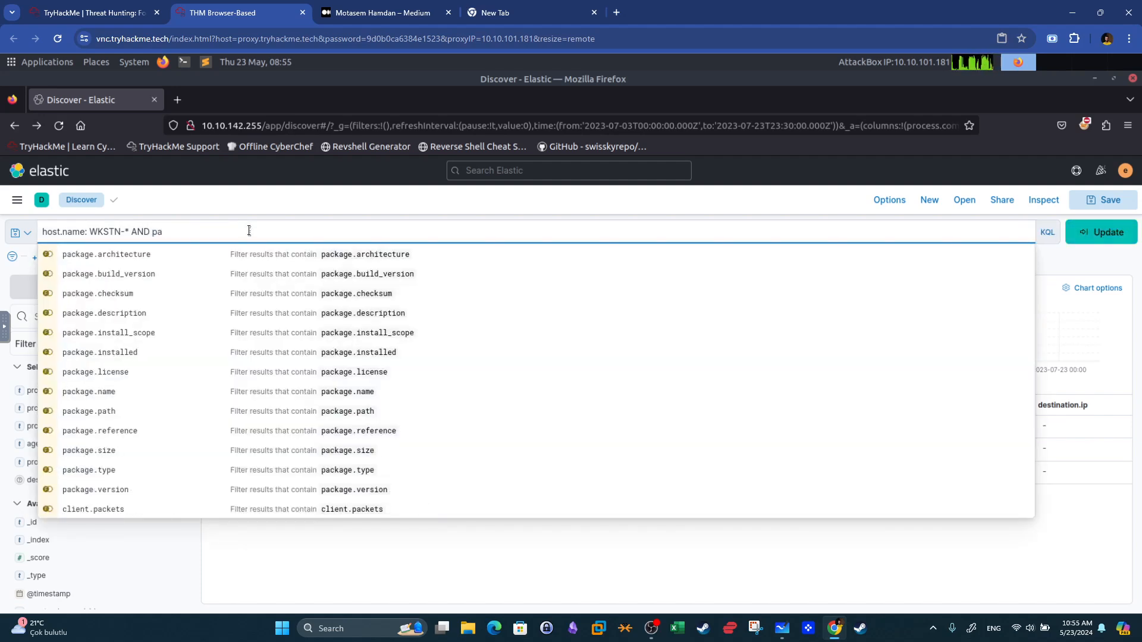
{"action": "key", "text": "BackSpace"}
{"action": "type", "text": "rocess.par"}
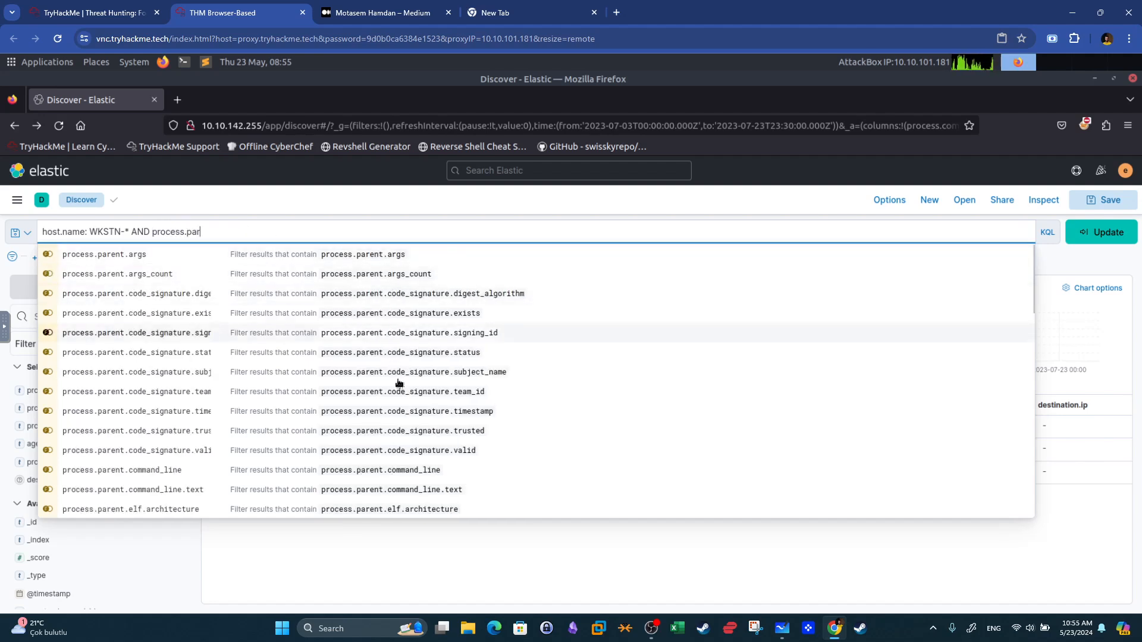
{"action": "scroll", "coordinate": [408, 408], "scroll_direction": "down", "scroll_amount": 5}
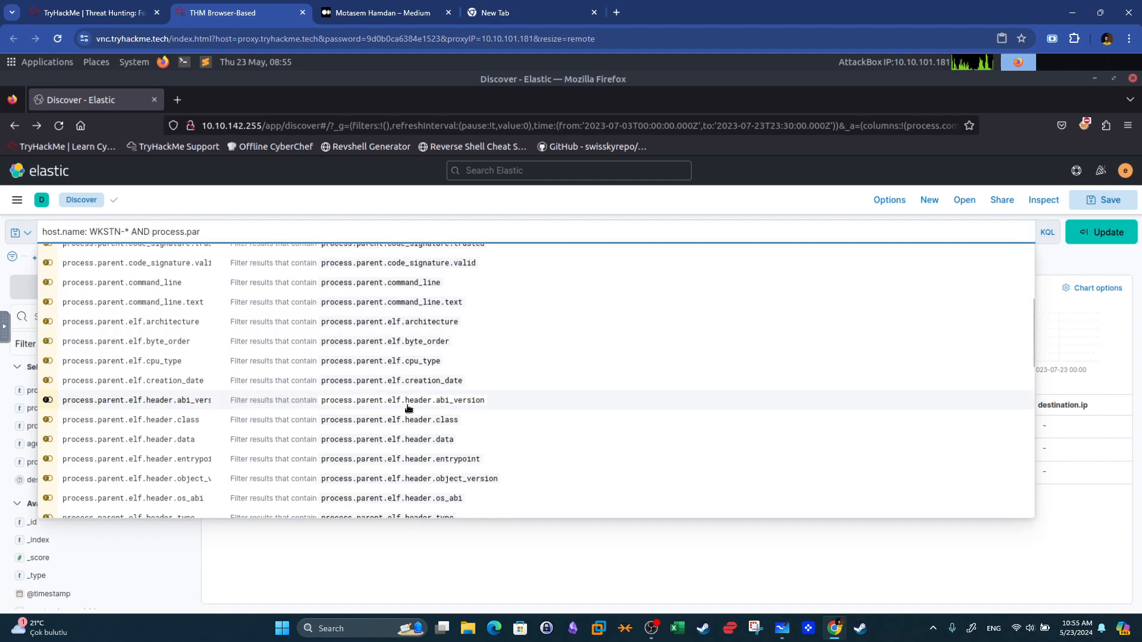
{"action": "scroll", "coordinate": [408, 408], "scroll_direction": "up", "scroll_amount": 5}
{"action": "type", "text": "ent.n"}
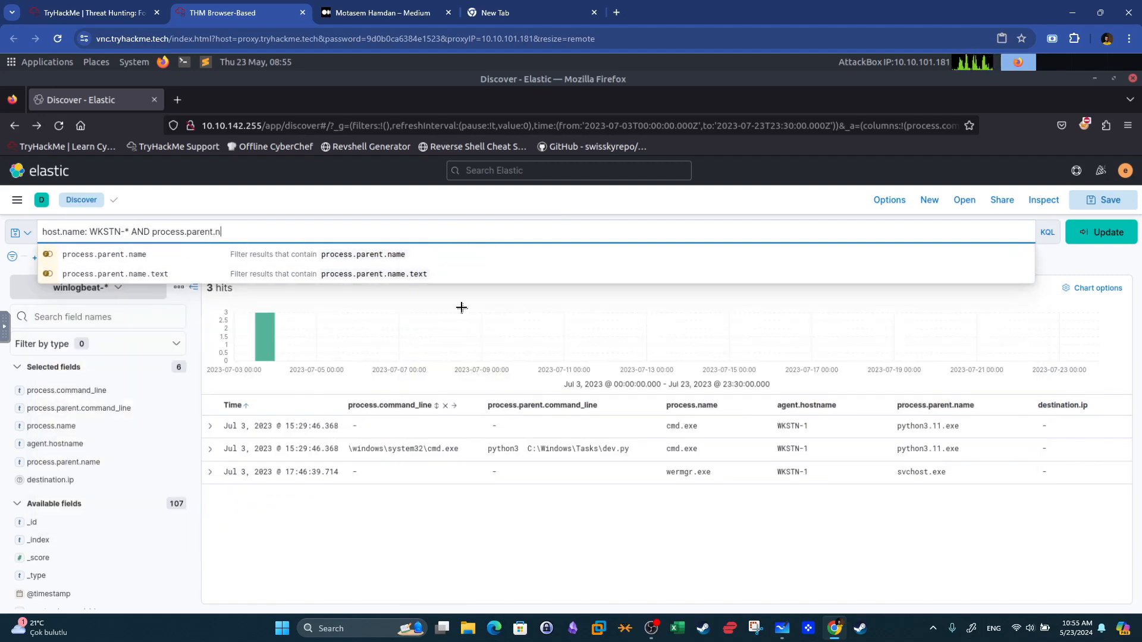
{"action": "left_click", "coordinate": [433, 255]}
{"action": "type", "text": ": cmd.exe"}
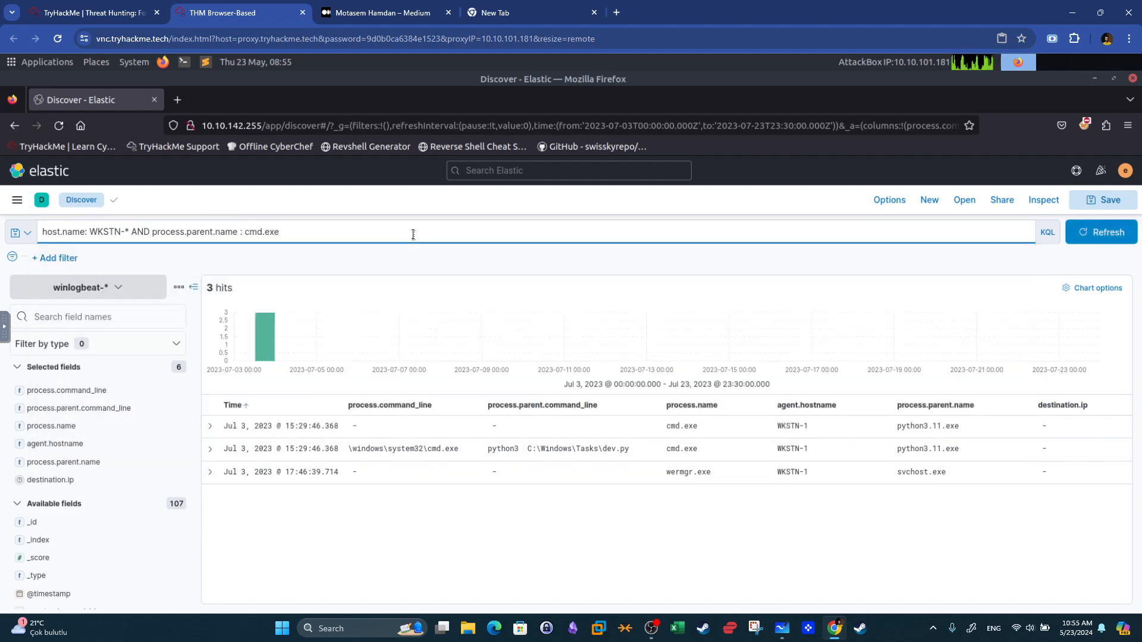
{"action": "key", "text": "Return"}
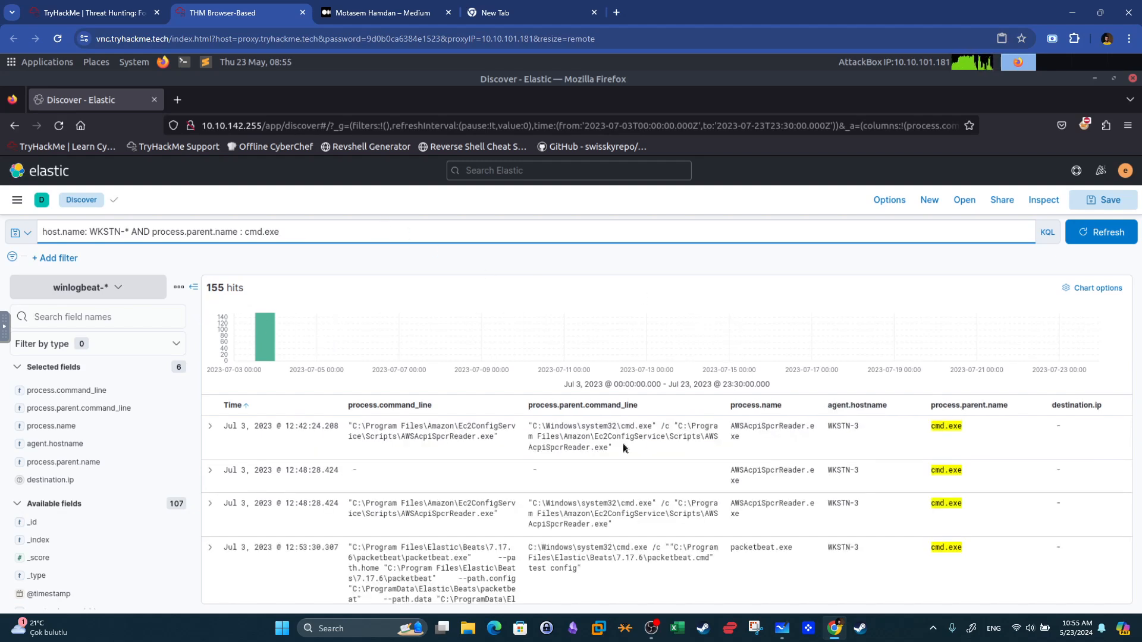
Scroll through the cmd.exe child processes and select the net.exe command line value.
{"action": "scroll", "coordinate": [692, 464], "scroll_direction": "down", "scroll_amount": 3}
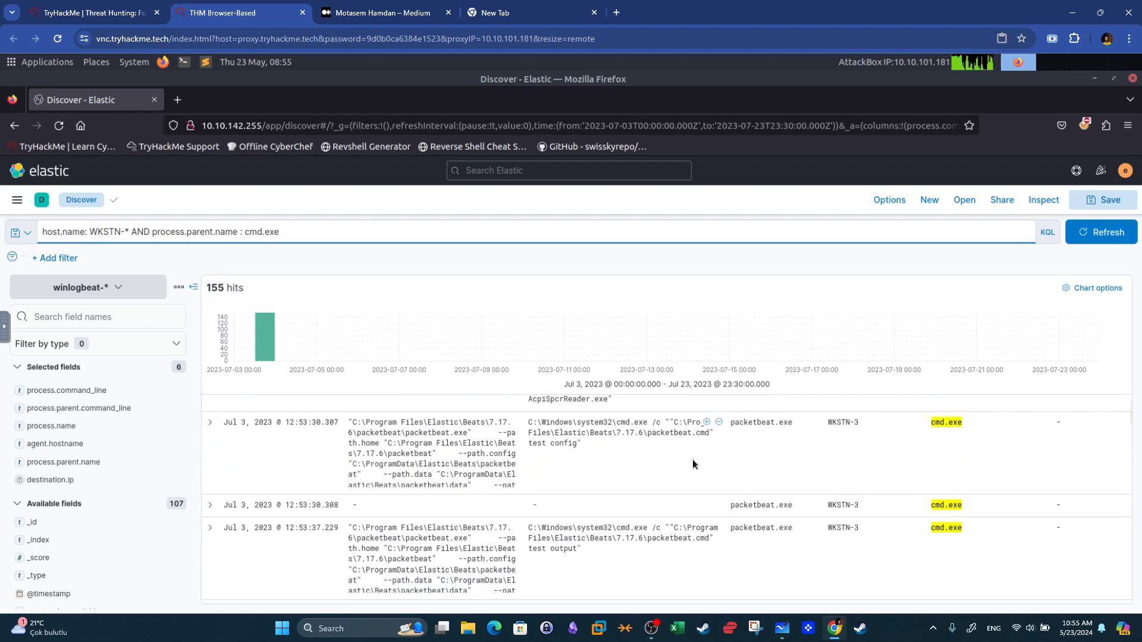
{"action": "scroll", "coordinate": [692, 464], "scroll_direction": "down", "scroll_amount": 6}
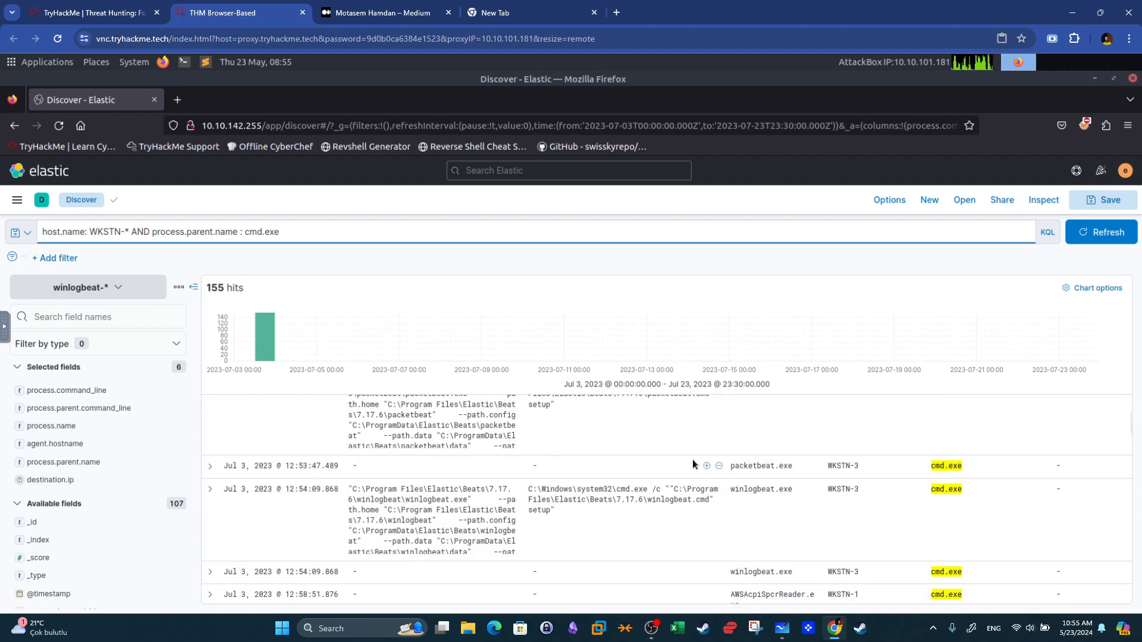
{"action": "scroll", "coordinate": [693, 464], "scroll_direction": "down", "scroll_amount": 4}
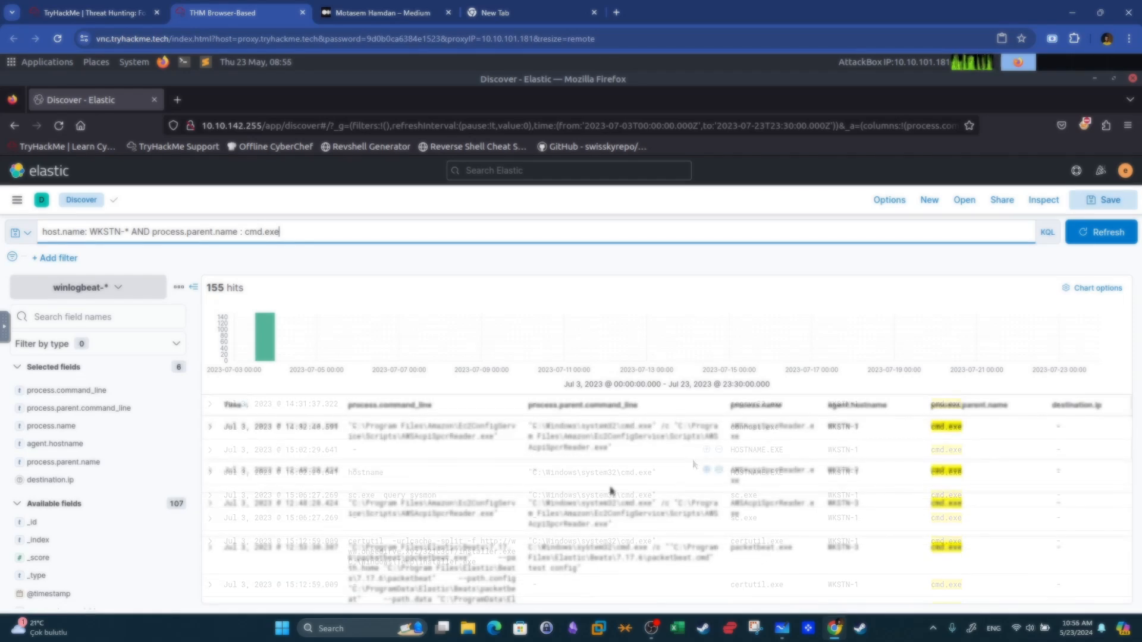
{"action": "scroll", "coordinate": [611, 489], "scroll_direction": "down", "scroll_amount": 5}
{"action": "scroll", "coordinate": [610, 490], "scroll_direction": "down", "scroll_amount": 10}
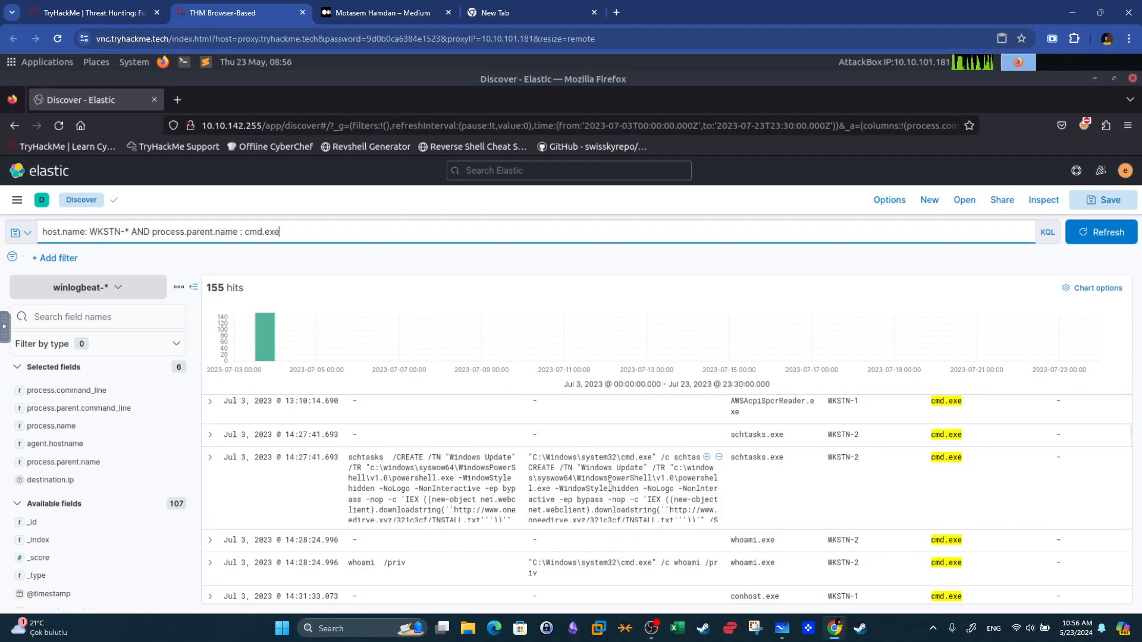
{"action": "scroll", "coordinate": [610, 489], "scroll_direction": "down", "scroll_amount": 3}
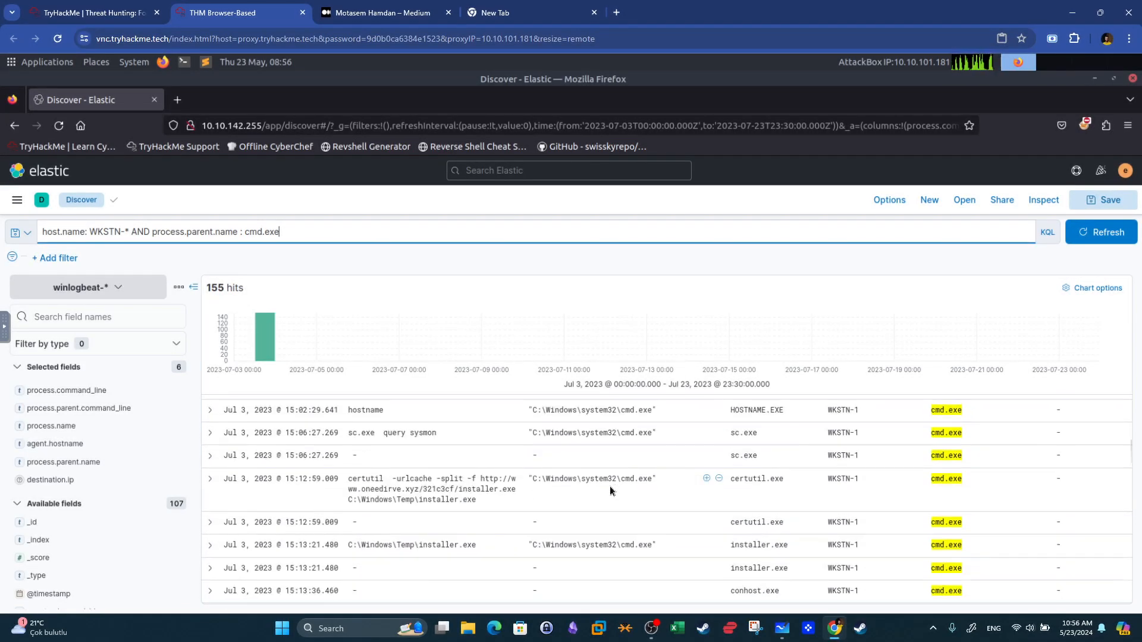
{"action": "scroll", "coordinate": [610, 489], "scroll_direction": "down", "scroll_amount": 4}
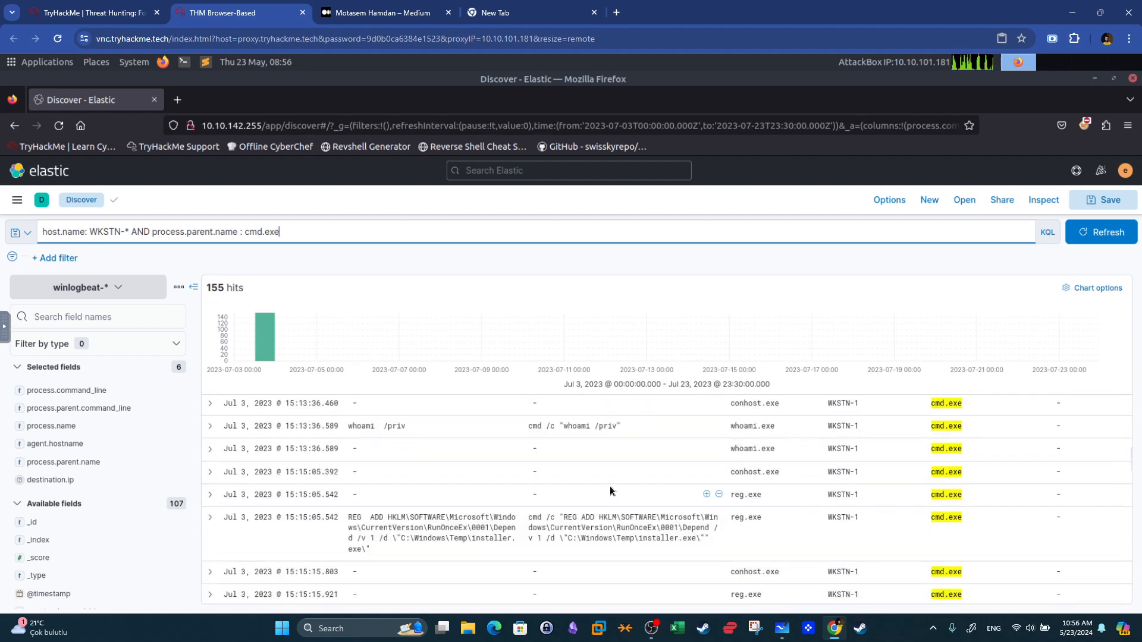
{"action": "scroll", "coordinate": [610, 490], "scroll_direction": "down", "scroll_amount": 5}
{"action": "scroll", "coordinate": [610, 490], "scroll_direction": "down", "scroll_amount": 3}
{"action": "scroll", "coordinate": [609, 489], "scroll_direction": "up", "scroll_amount": 2}
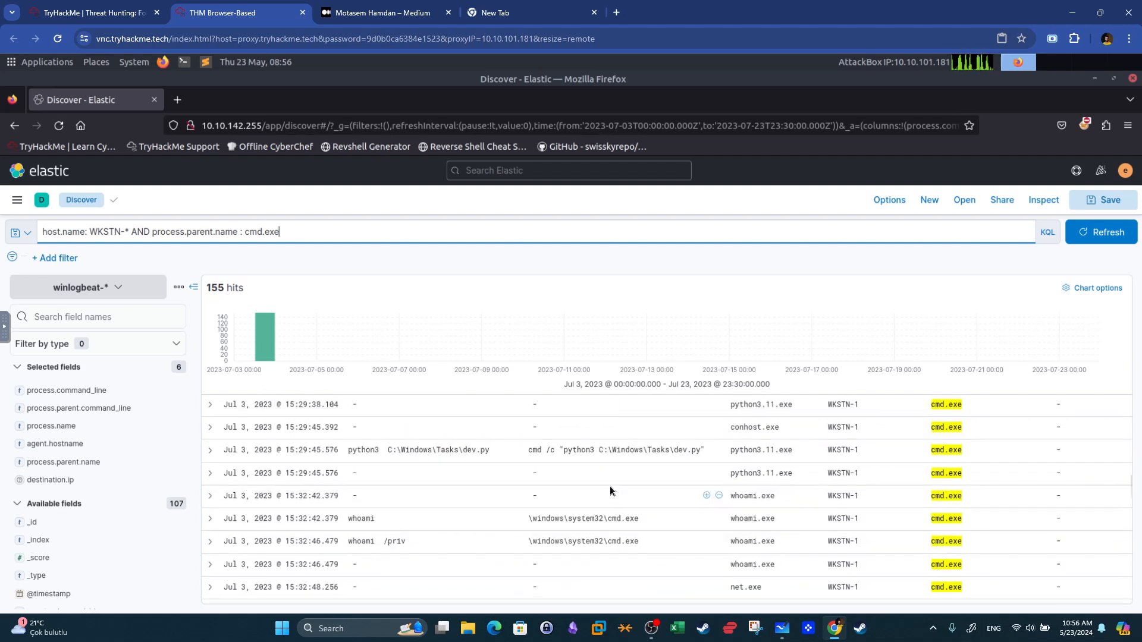
{"action": "scroll", "coordinate": [610, 491], "scroll_direction": "down", "scroll_amount": 2}
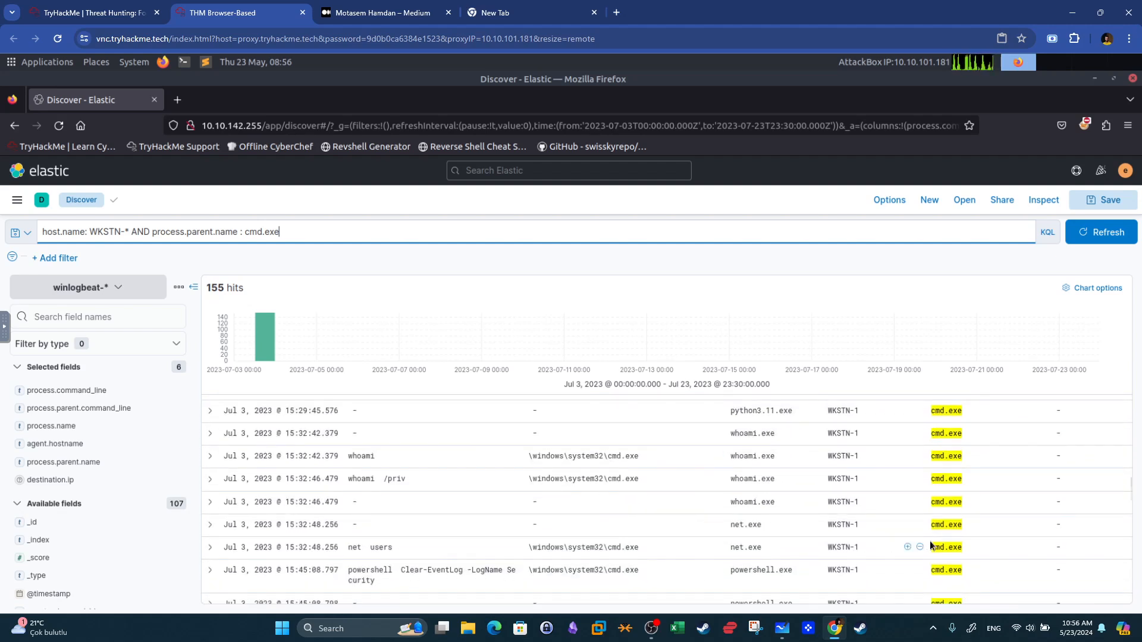
{"action": "left_click", "coordinate": [730, 547]}
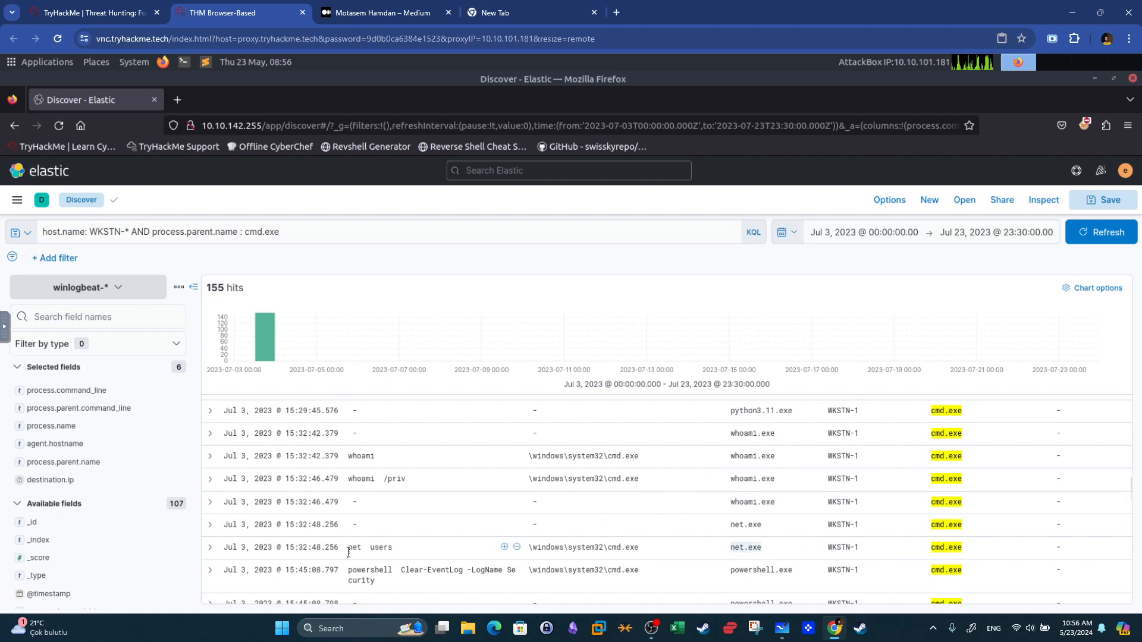
{"action": "left_click_drag", "start_coordinate": [357, 553], "coordinate": [399, 552]}
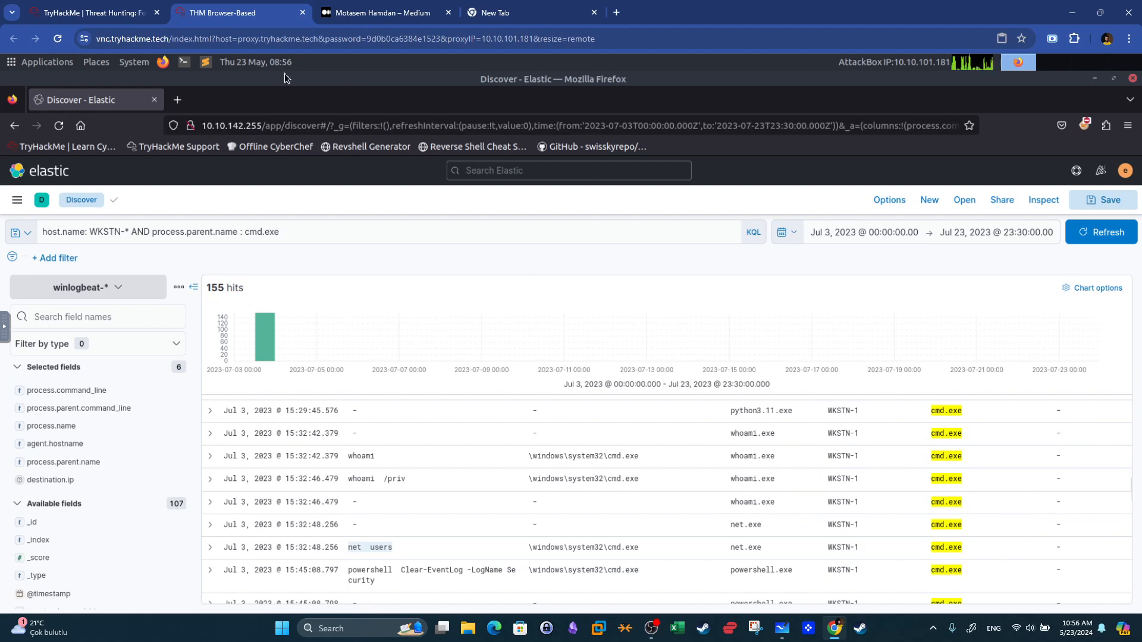
Open the Defense Evasion task on the room page and read its questions about Set-MpPreference and event log clearing.
{"action": "left_click", "coordinate": [121, 12]}
{"action": "left_click_drag", "start_coordinate": [263, 437], "coordinate": [201, 440]}
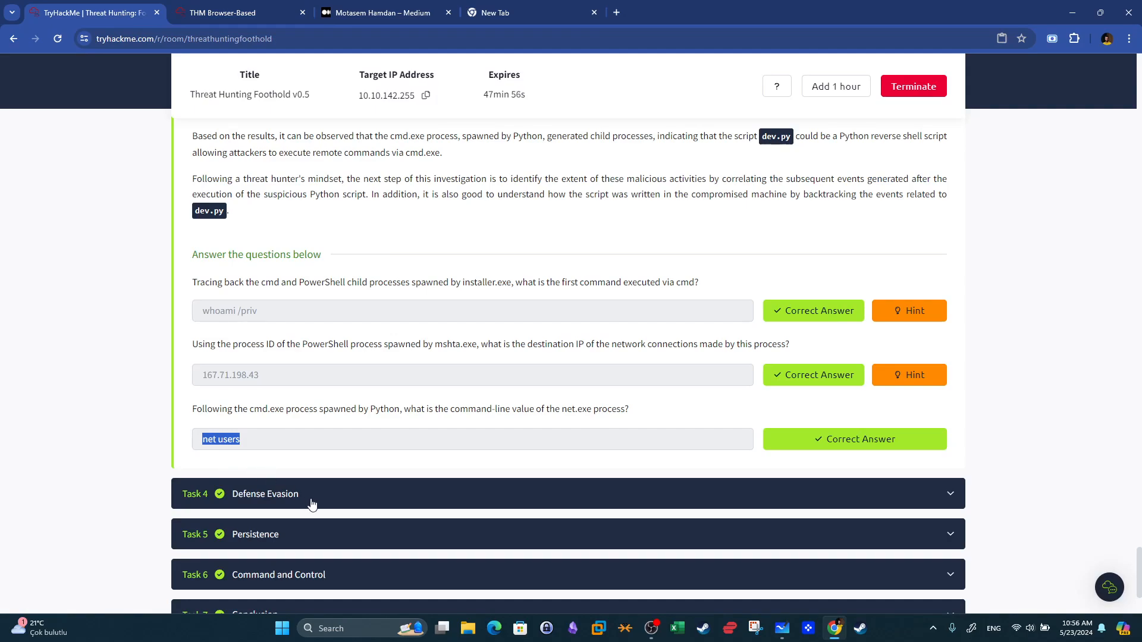
{"action": "left_click", "coordinate": [359, 495]}
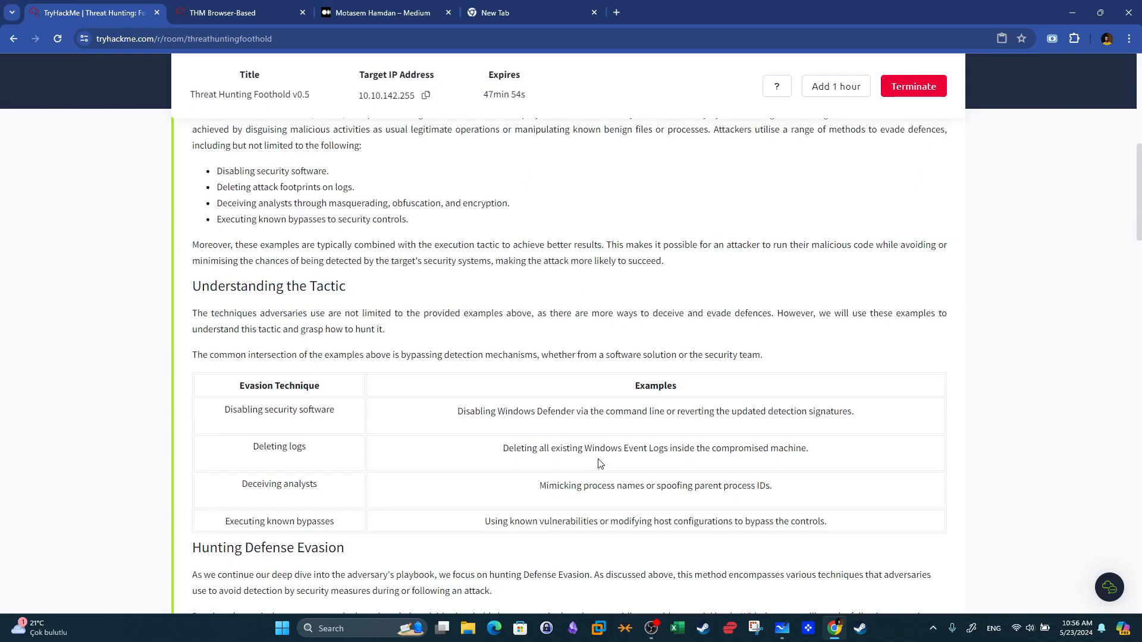
{"action": "left_click_drag", "start_coordinate": [1137, 179], "coordinate": [1139, 550]}
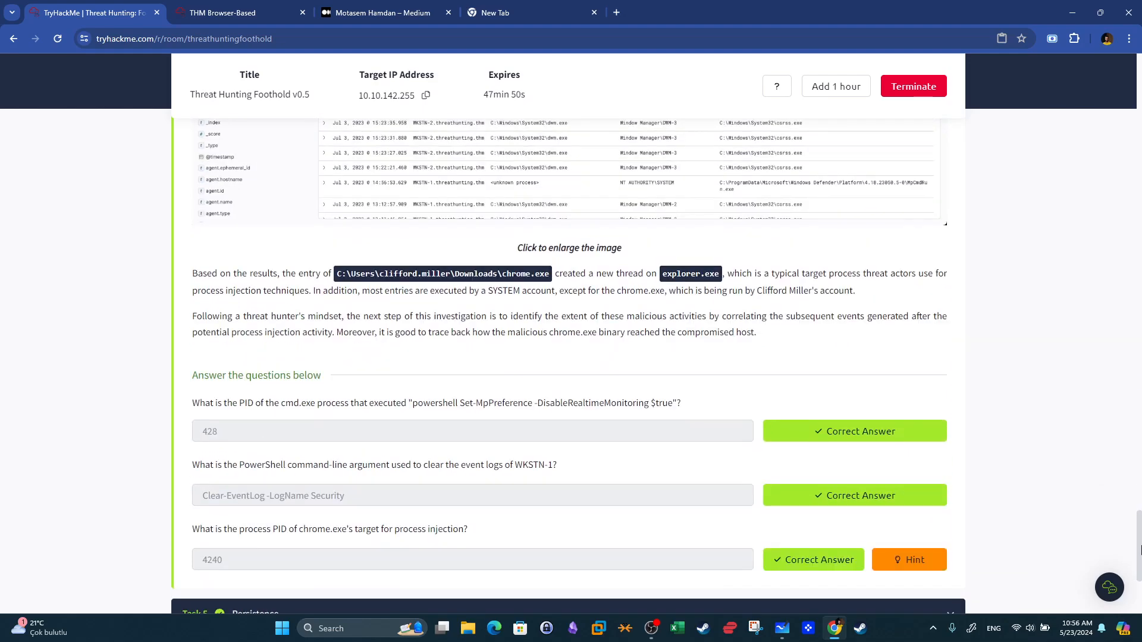
{"action": "key", "text": "super+shift+s"}
{"action": "left_click_drag", "start_coordinate": [326, 403], "coordinate": [415, 403]}
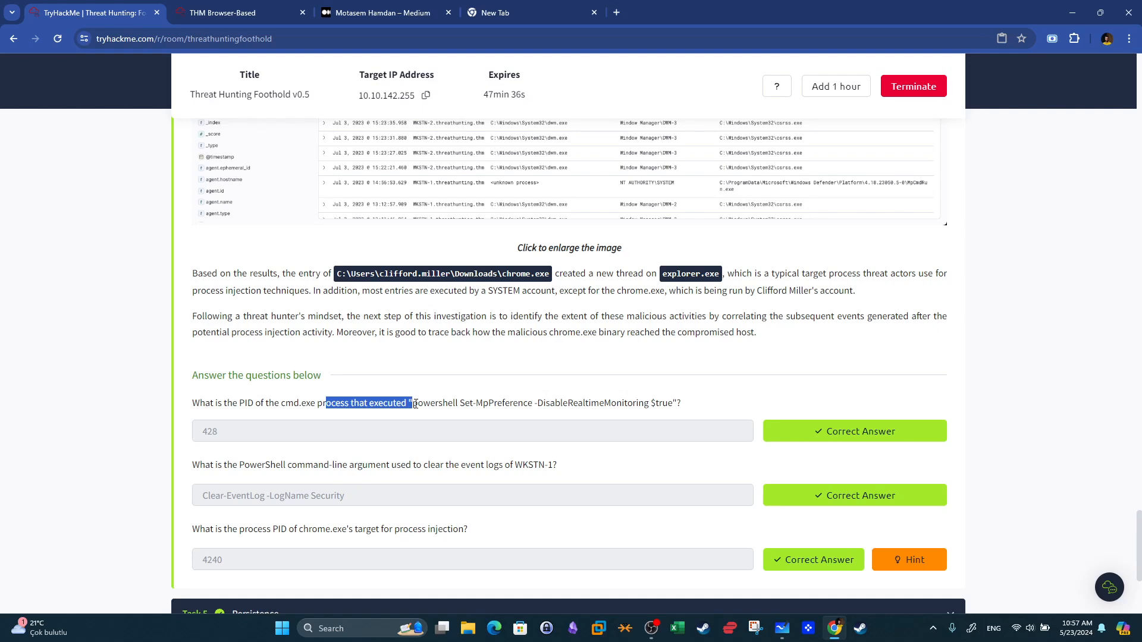
{"action": "left_click_drag", "start_coordinate": [463, 405], "coordinate": [512, 405]}
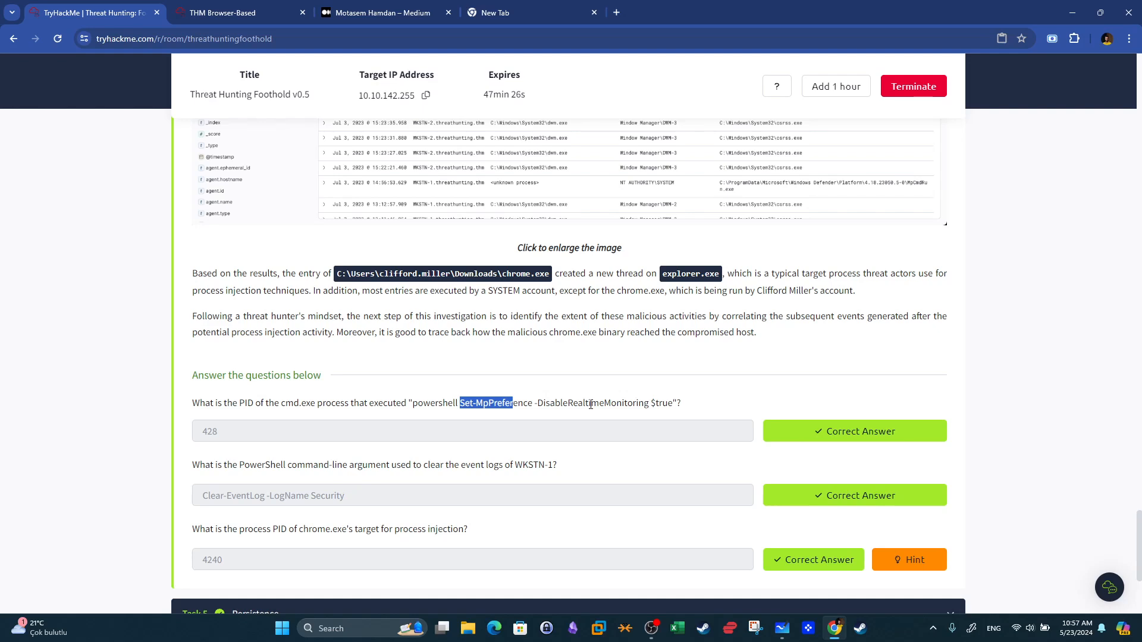
{"action": "left_click_drag", "start_coordinate": [678, 407], "coordinate": [544, 400]}
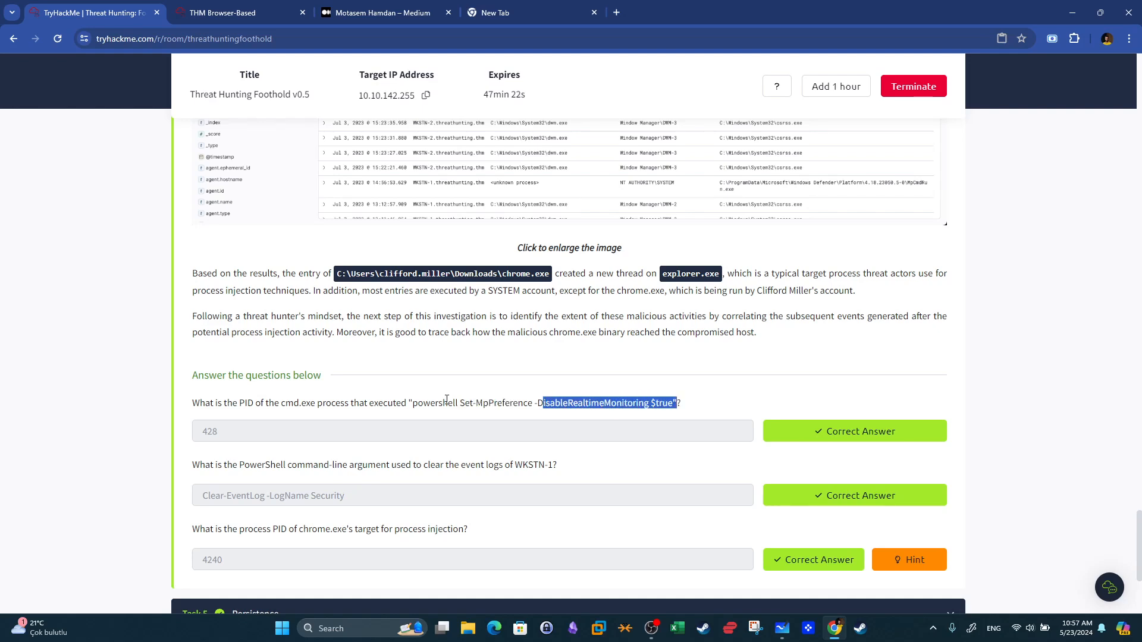
Replace the parent-name condition with *DisableRealtimeMonitoring*, copied from the room question, and run the query.
{"action": "left_click", "coordinate": [222, 12]}
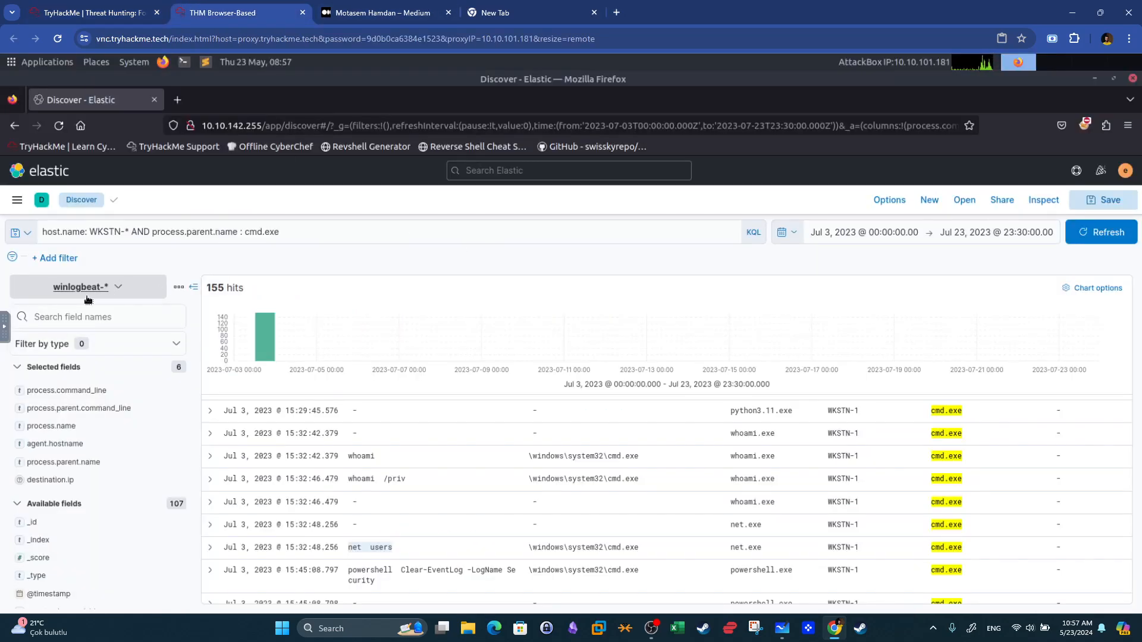
{"action": "left_click_drag", "start_coordinate": [154, 232], "coordinate": [296, 227]}
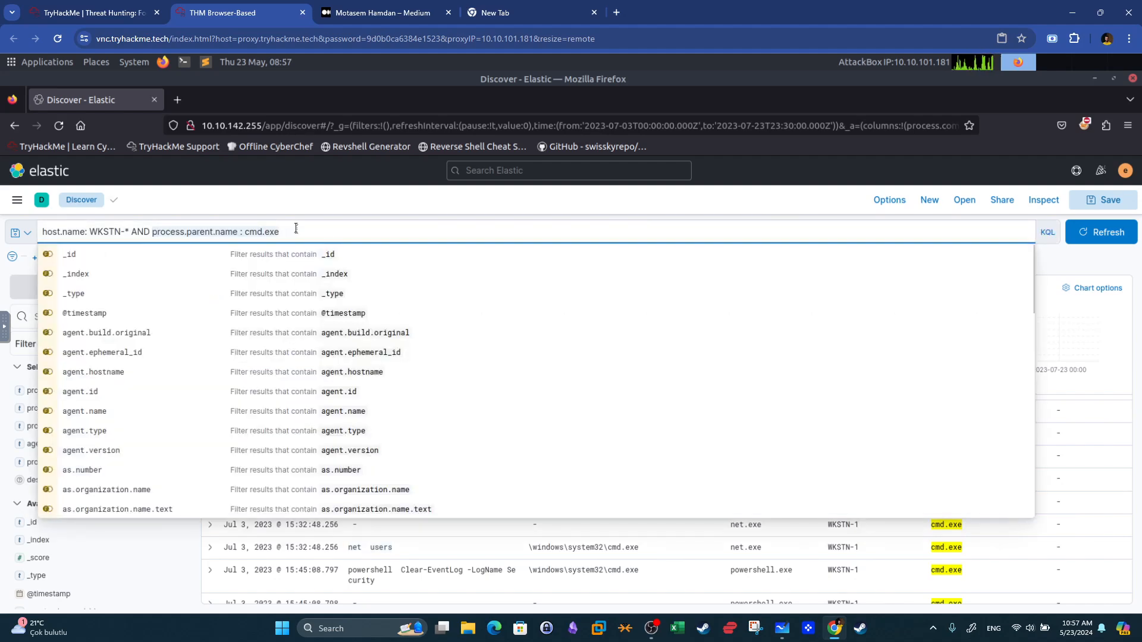
{"action": "key", "text": "BackSpace"}
{"action": "left_click", "coordinate": [138, 6]}
{"action": "left_click", "coordinate": [523, 395]}
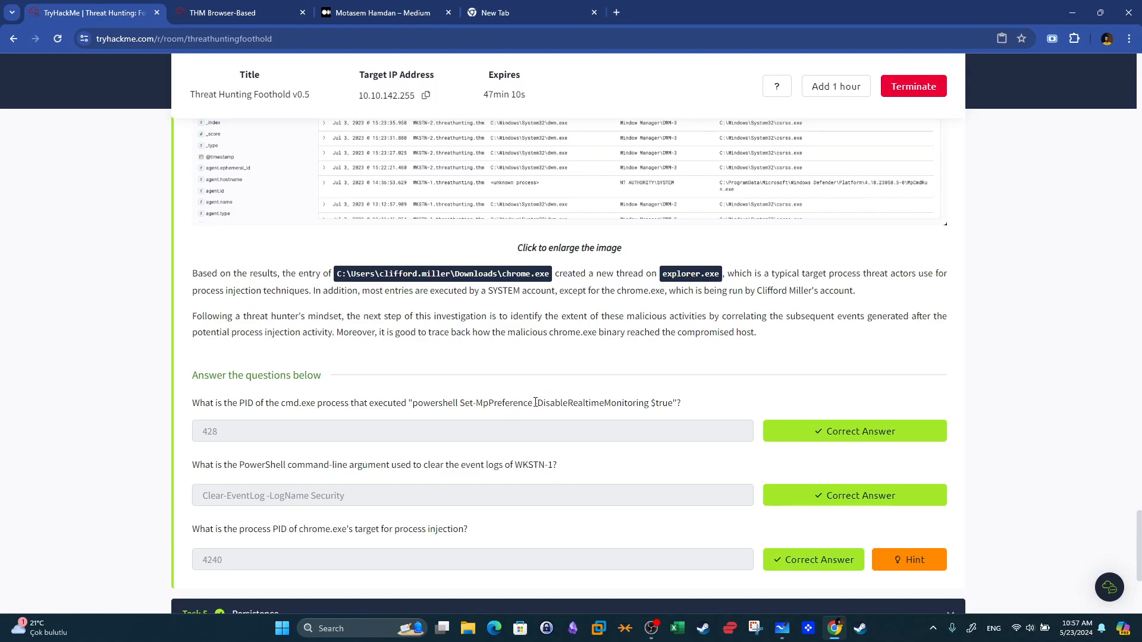
{"action": "left_click_drag", "start_coordinate": [537, 403], "coordinate": [649, 404]}
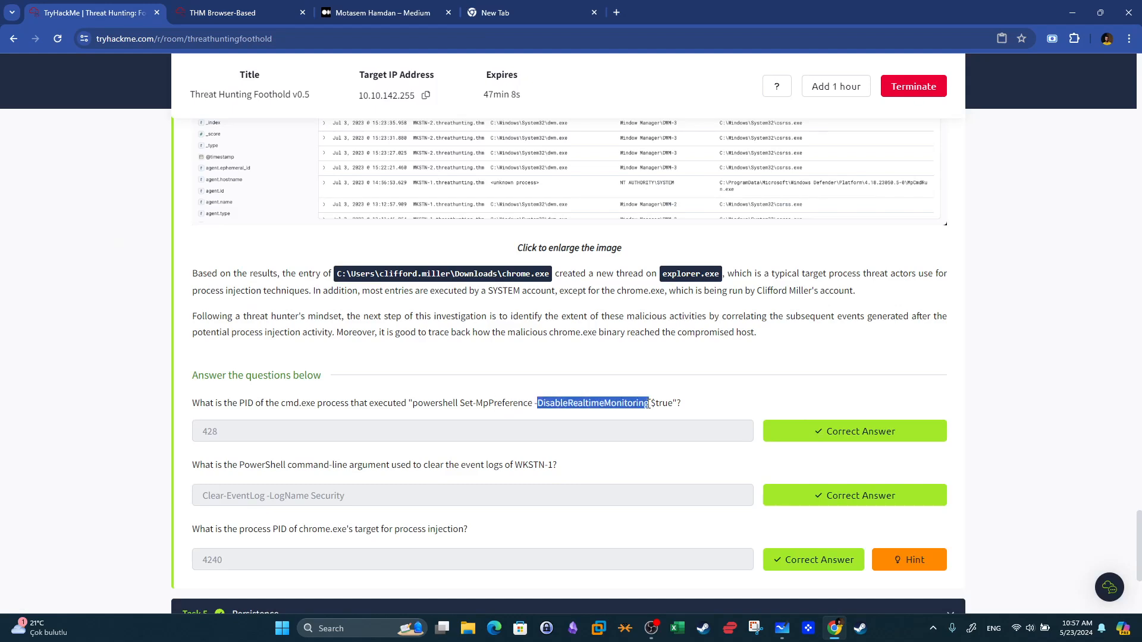
{"action": "right_click", "coordinate": [649, 404]}
{"action": "left_click", "coordinate": [658, 412]}
{"action": "left_click", "coordinate": [238, 12]}
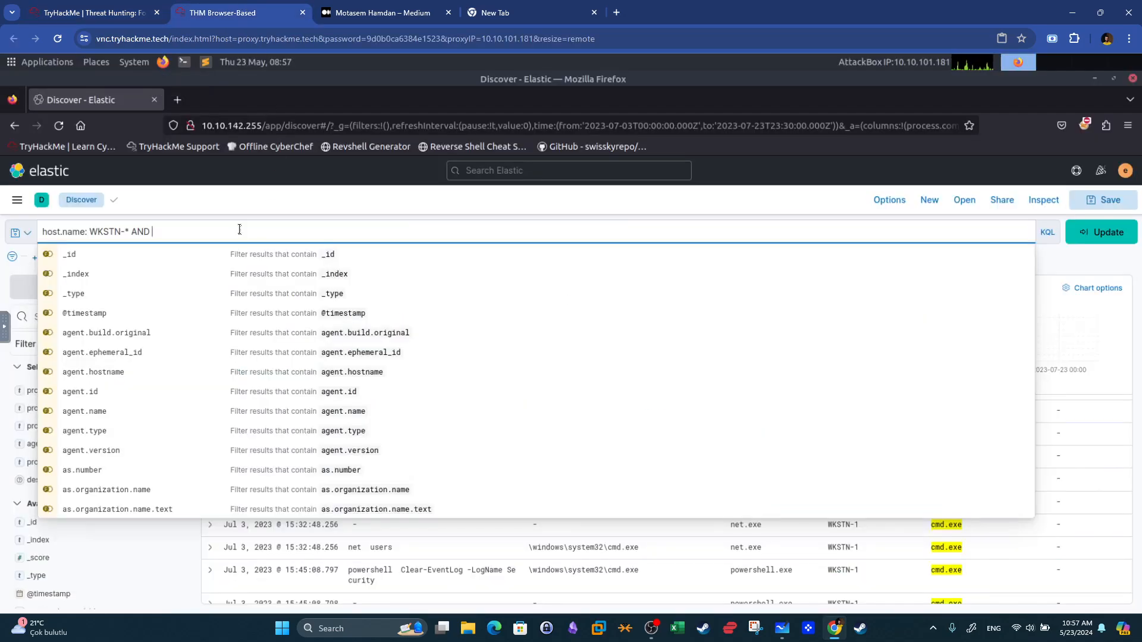
{"action": "type", "text": "*"}
{"action": "key", "text": "ctrl+v"}
{"action": "type", "text": "*"}
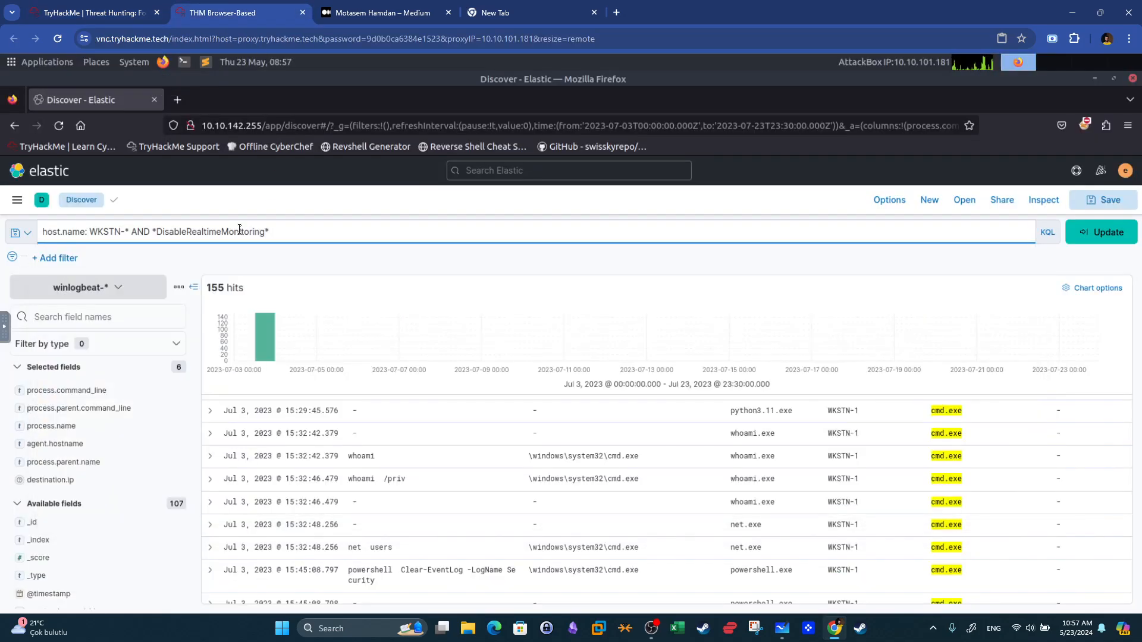
{"action": "key", "text": "Return"}
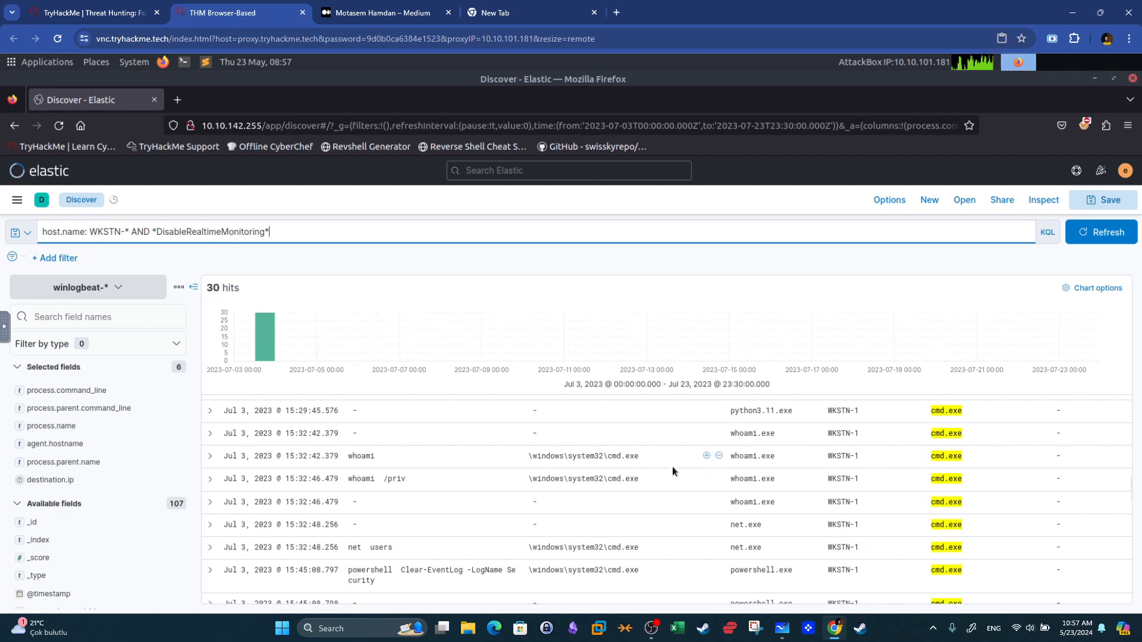
Examine the cmd.exe result launched by installer.exe running Set-MpPreference, comparing it with the room question.
{"action": "scroll", "coordinate": [672, 466], "scroll_direction": "up", "scroll_amount": 10}
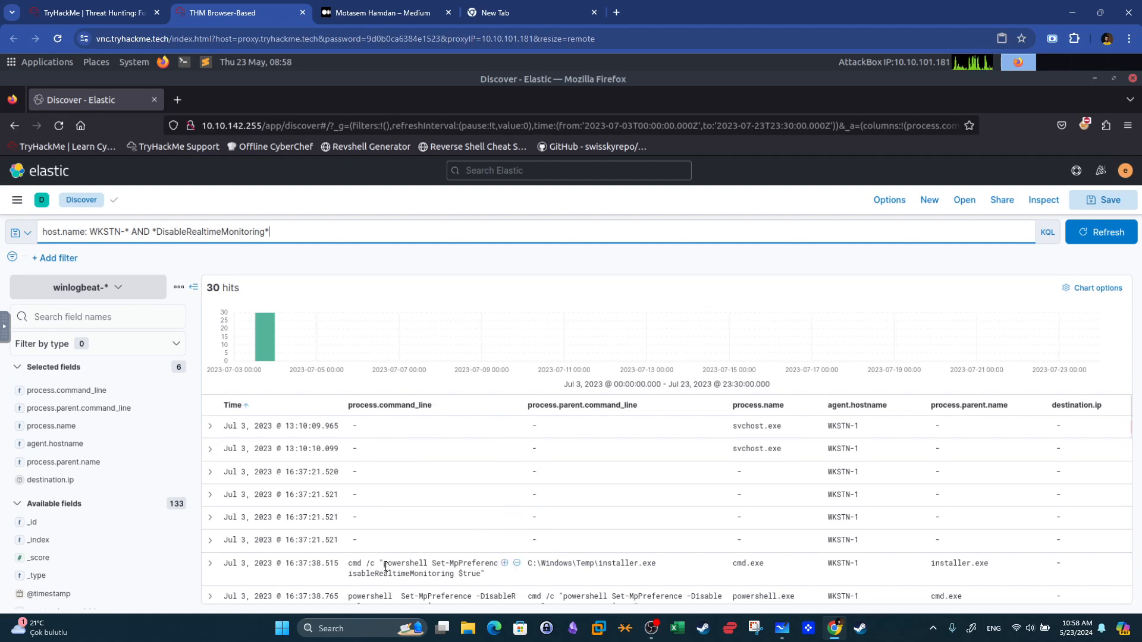
{"action": "left_click_drag", "start_coordinate": [385, 566], "coordinate": [427, 566]}
{"action": "scroll", "coordinate": [451, 566], "scroll_direction": "down", "scroll_amount": 2}
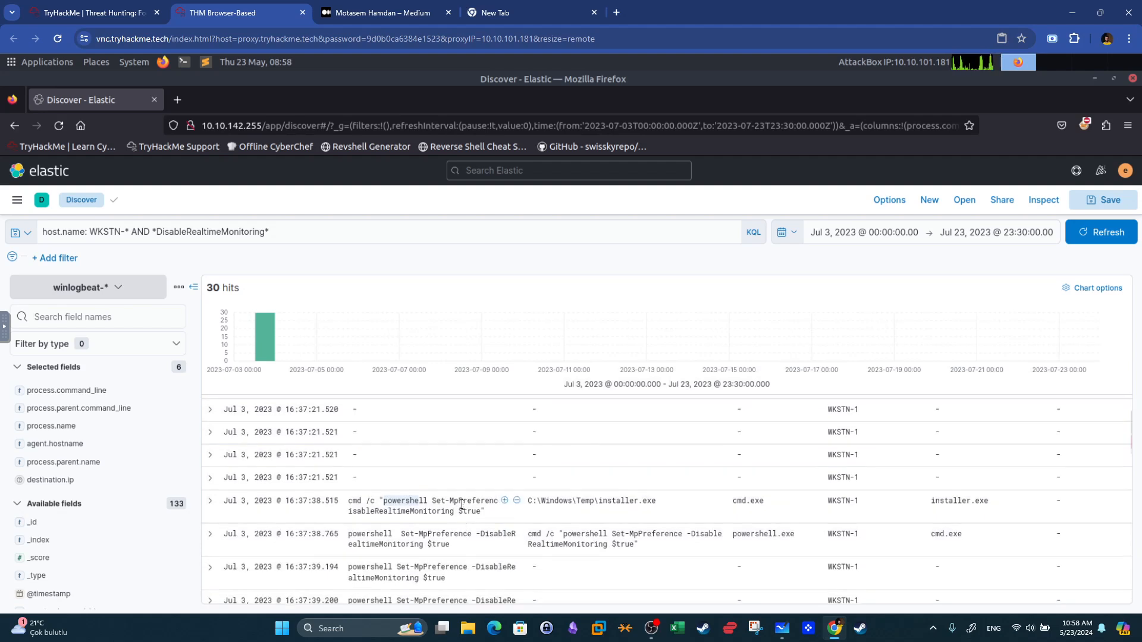
{"action": "left_click_drag", "start_coordinate": [456, 512], "coordinate": [367, 512]}
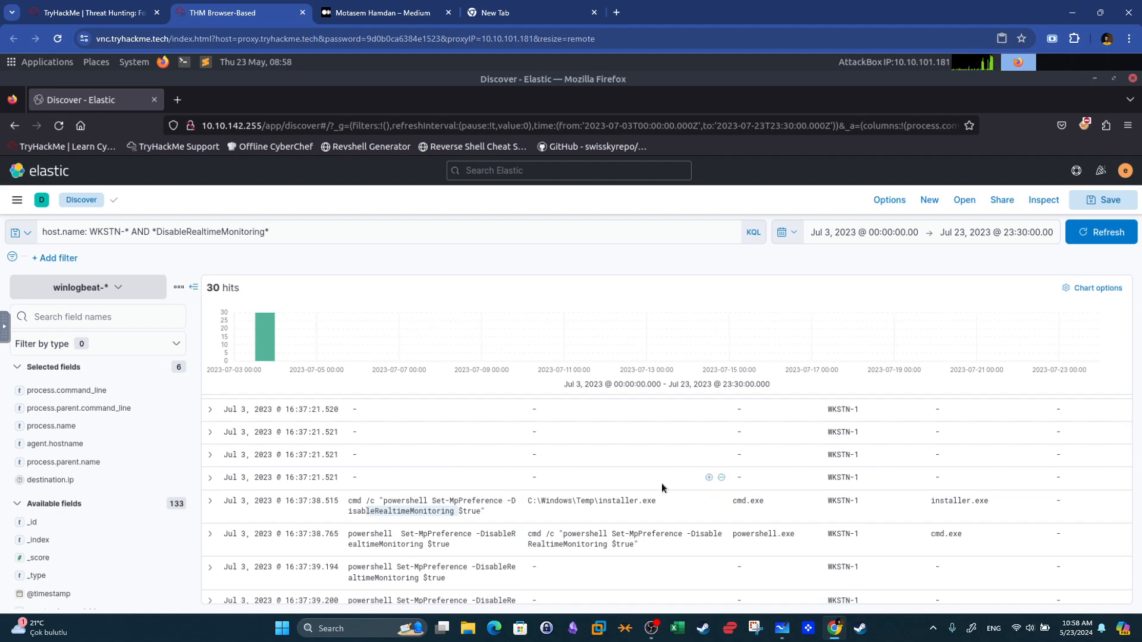
{"action": "left_click_drag", "start_coordinate": [656, 501], "coordinate": [597, 503]}
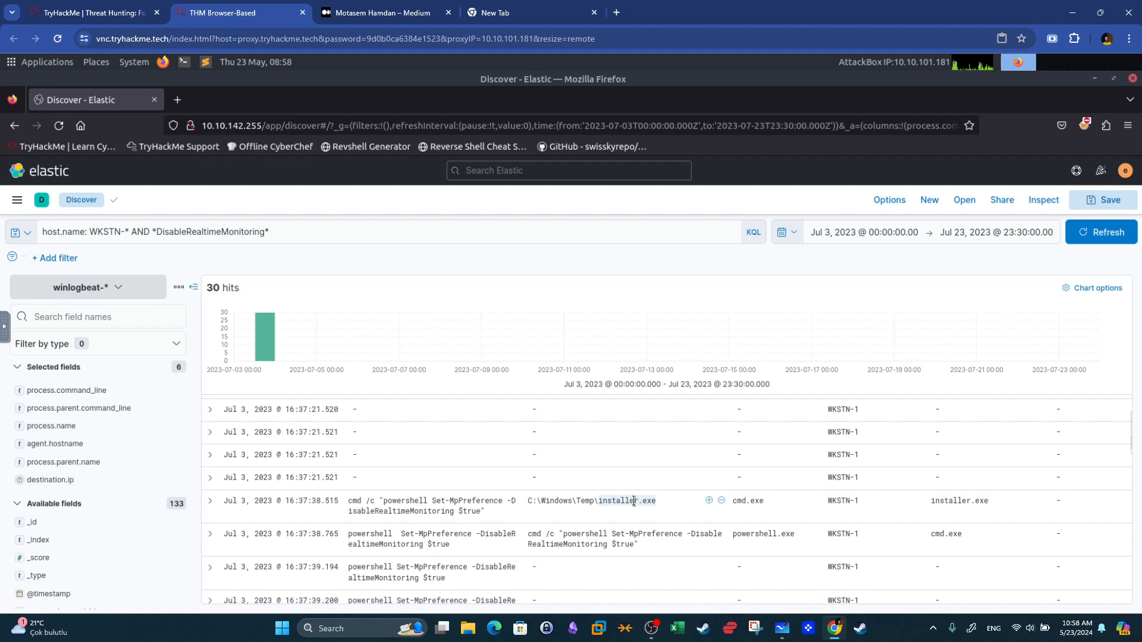
{"action": "left_click_drag", "start_coordinate": [348, 500], "coordinate": [485, 512]}
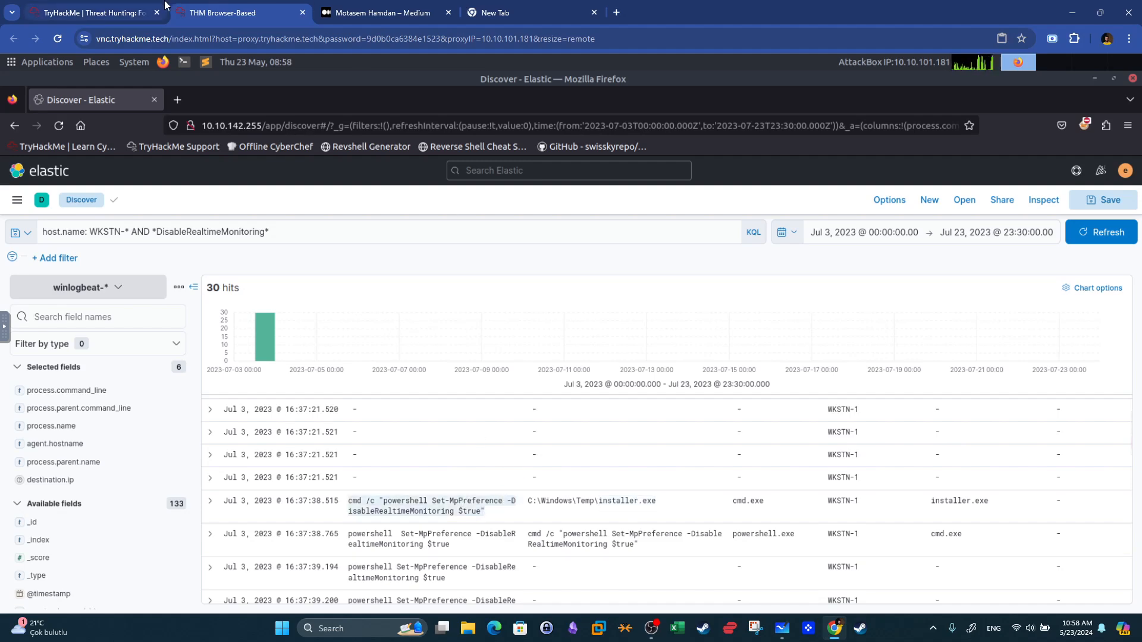
{"action": "left_click", "coordinate": [142, 11]}
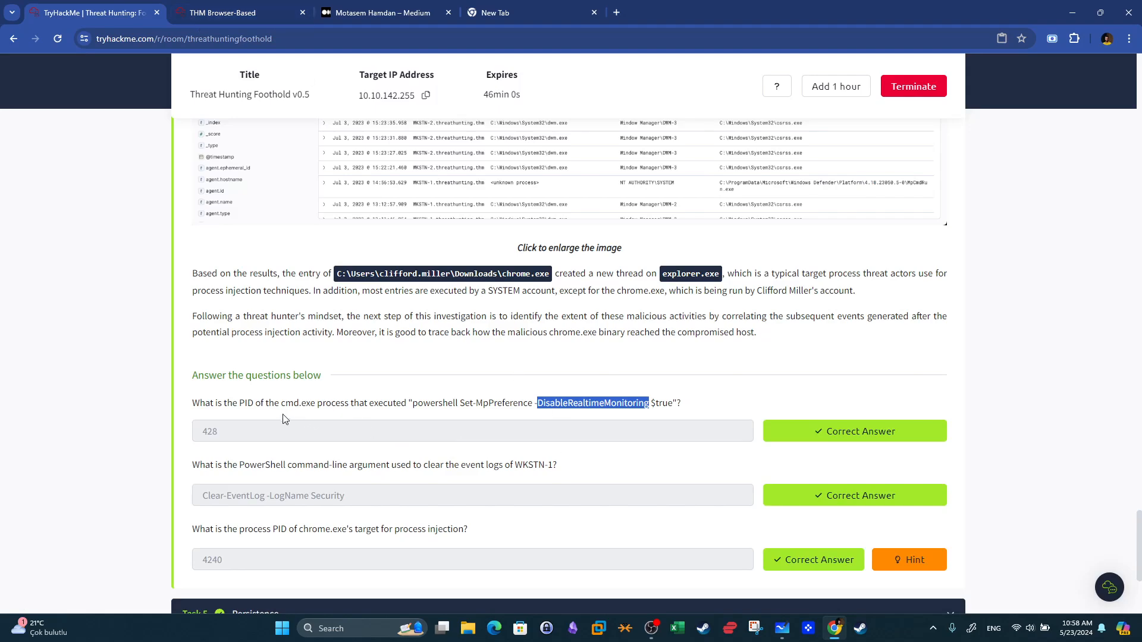
{"action": "left_click", "coordinate": [270, 9]}
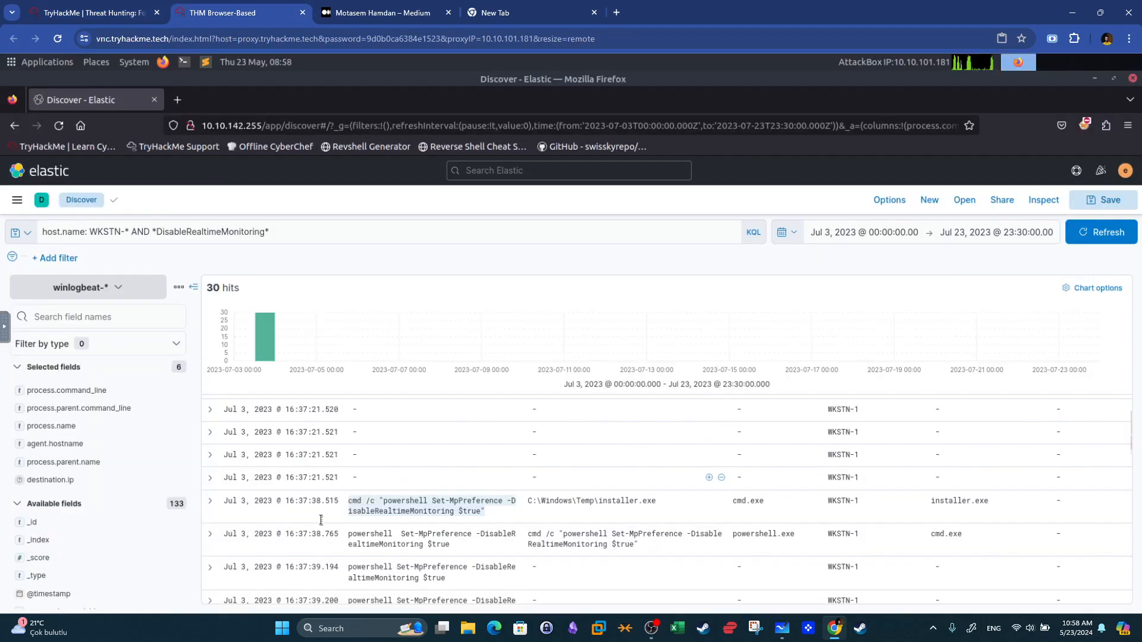
Expand the installer.exe cmd.exe event and scroll through its fields to the process.pid.
{"action": "left_click", "coordinate": [533, 520]}
{"action": "scroll", "coordinate": [545, 526], "scroll_direction": "down", "scroll_amount": 5}
{"action": "scroll", "coordinate": [545, 525], "scroll_direction": "down", "scroll_amount": 10}
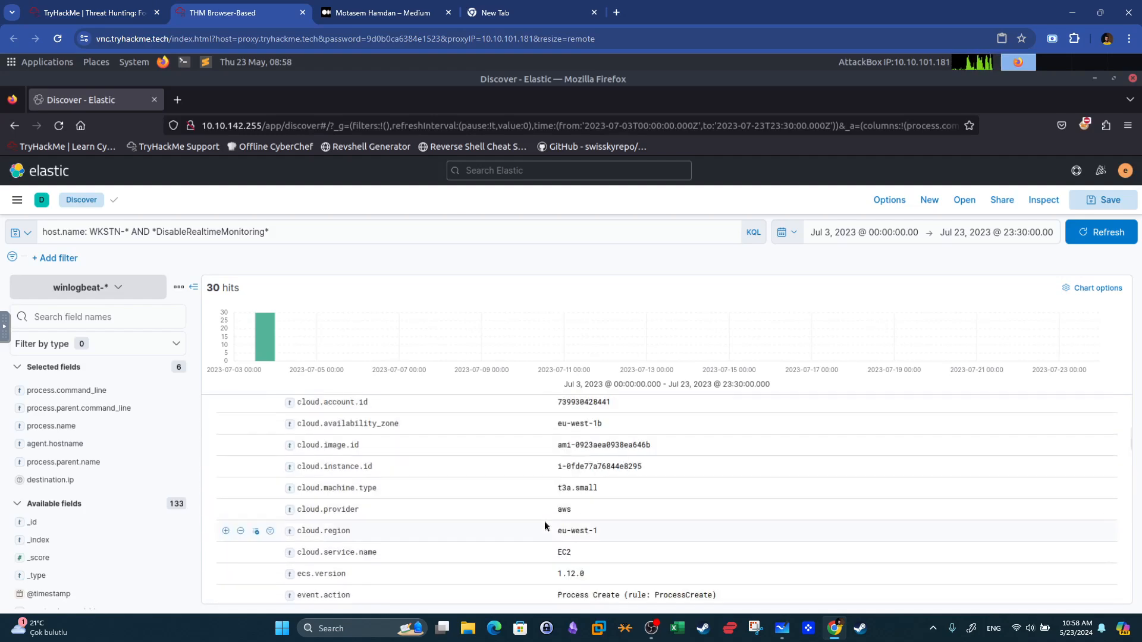
{"action": "scroll", "coordinate": [544, 526], "scroll_direction": "down", "scroll_amount": 10}
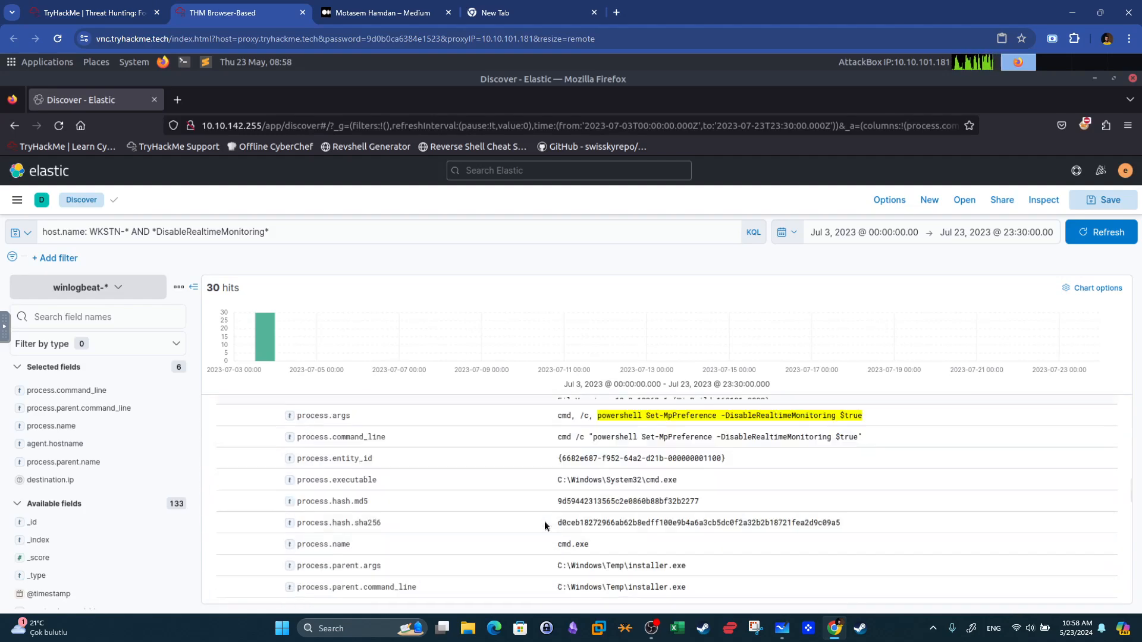
{"action": "scroll", "coordinate": [545, 526], "scroll_direction": "down", "scroll_amount": 3}
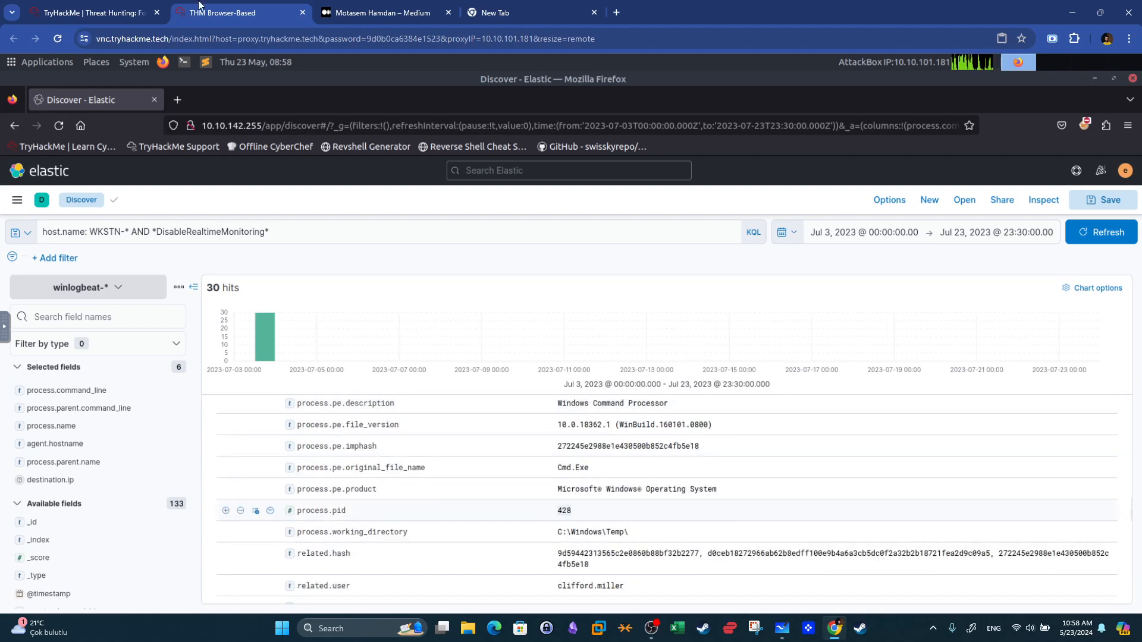
Read the question about the PowerShell argument used to clear WKSTN-1's event logs and return to Elastic.
{"action": "left_click", "coordinate": [127, 13]}
{"action": "left_click_drag", "start_coordinate": [200, 464], "coordinate": [449, 470]}
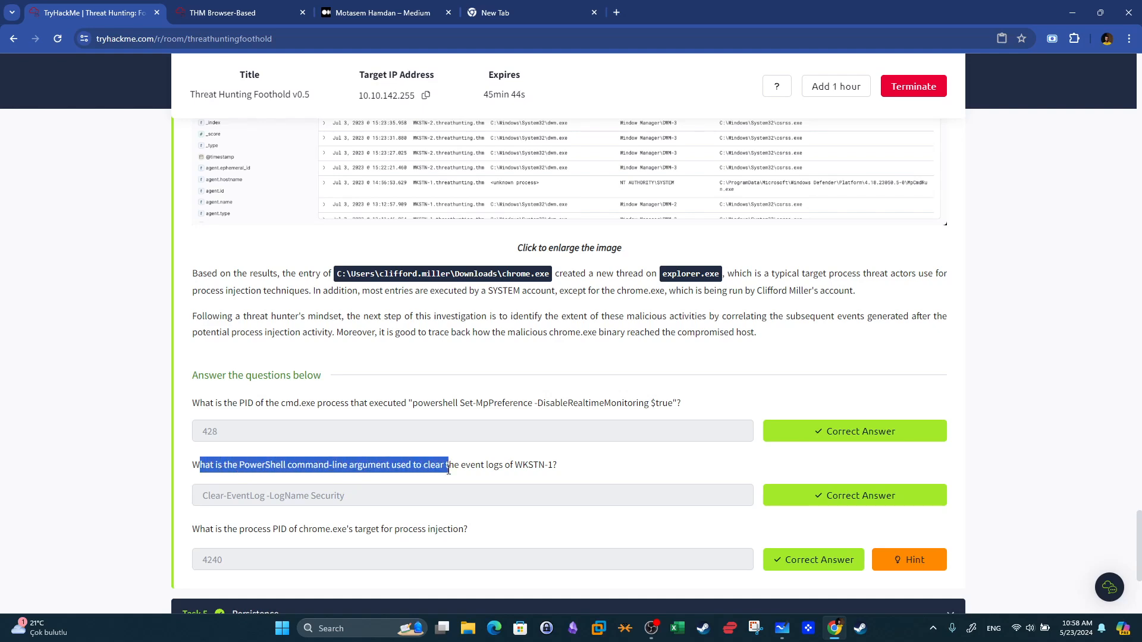
{"action": "key", "text": "super+shift+s"}
{"action": "left_click", "coordinate": [460, 493]}
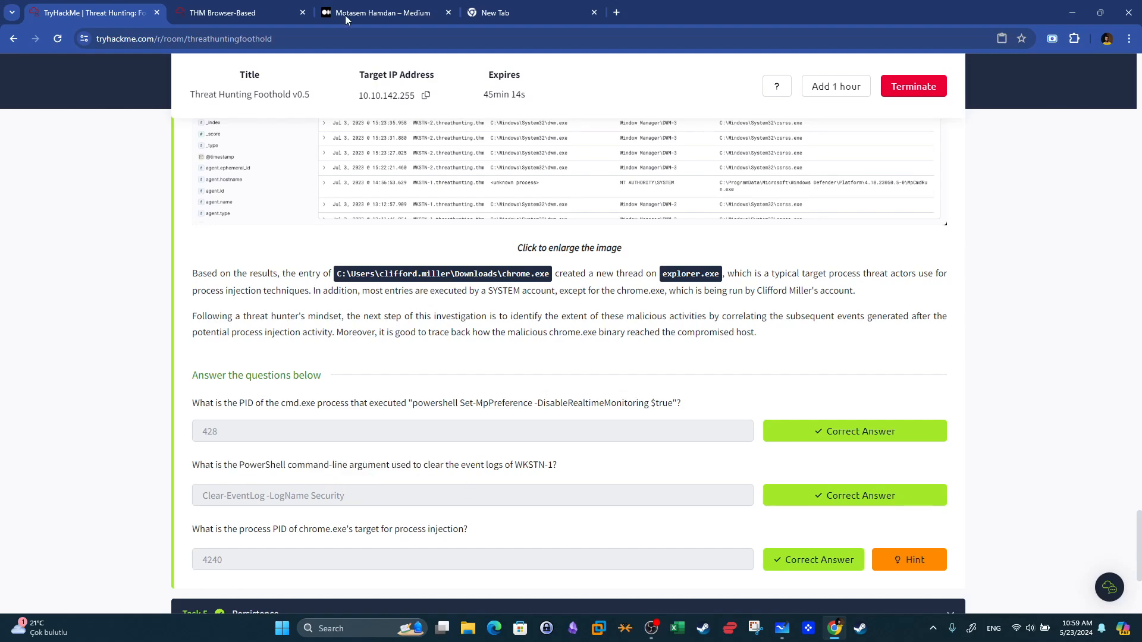
{"action": "left_click", "coordinate": [226, 13]}
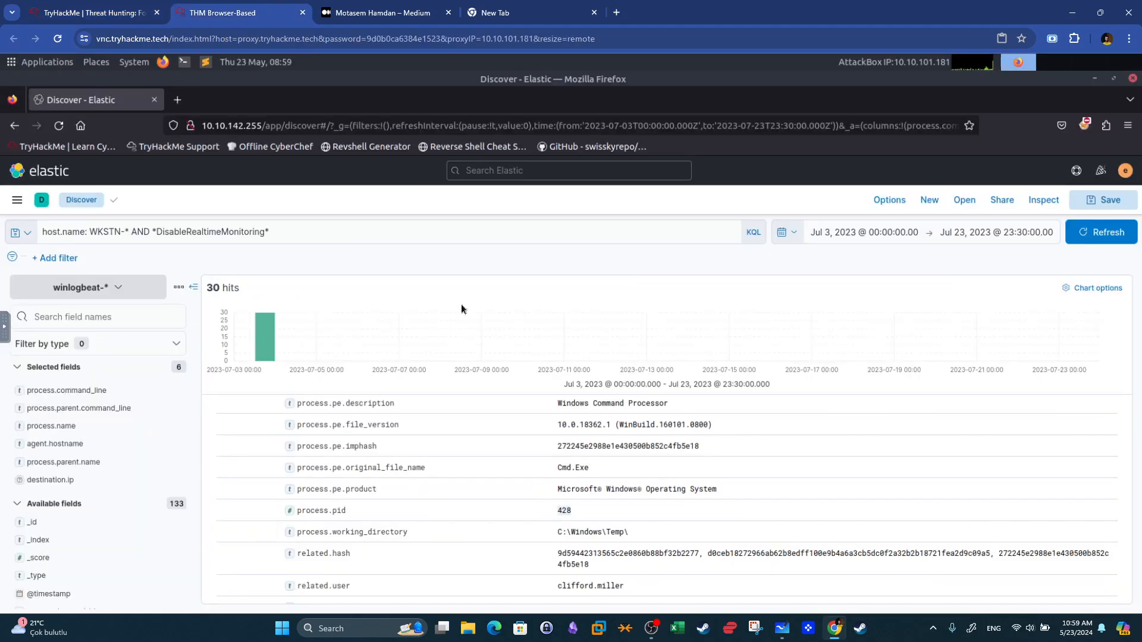
Replace the DisableRealtimeMonitoring condition with winlog.event_id : 1102 and run the query.
{"action": "left_click_drag", "start_coordinate": [157, 232], "coordinate": [323, 231]}
{"action": "key", "text": "BackSpace"}
{"action": "key", "text": "BackSpace"}
{"action": "type", "text": "inlog"}
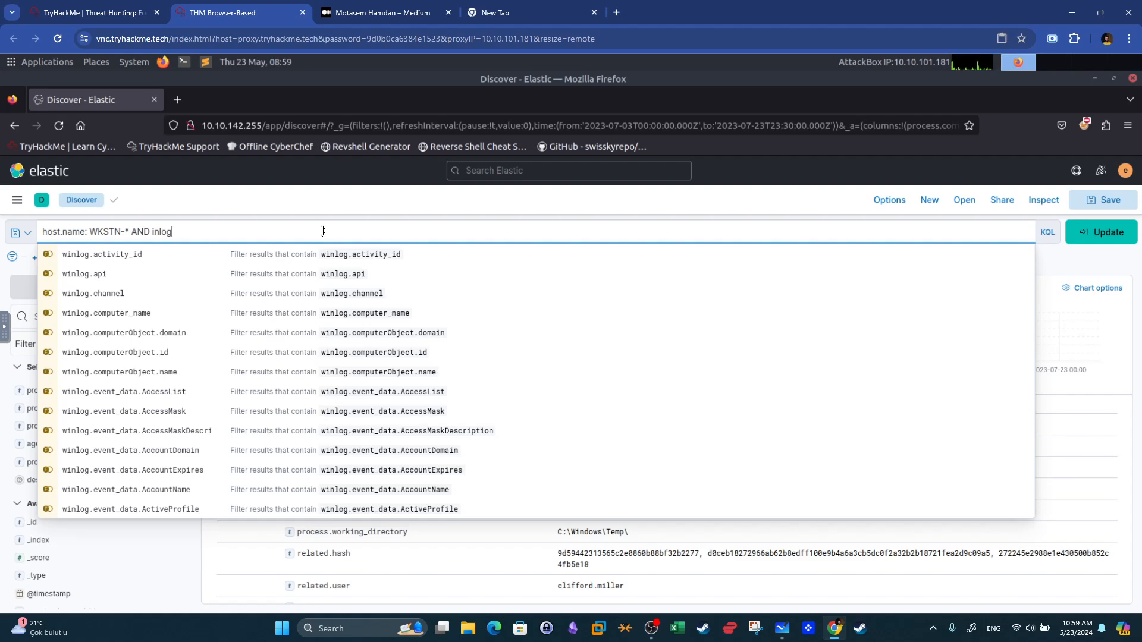
{"action": "key", "text": "BackSpace"}
{"action": "key", "text": "BackSpace"}
{"action": "key", "text": "BackSpace"}
{"action": "key", "text": "BackSpace"}
{"action": "key", "text": "BackSpace"}
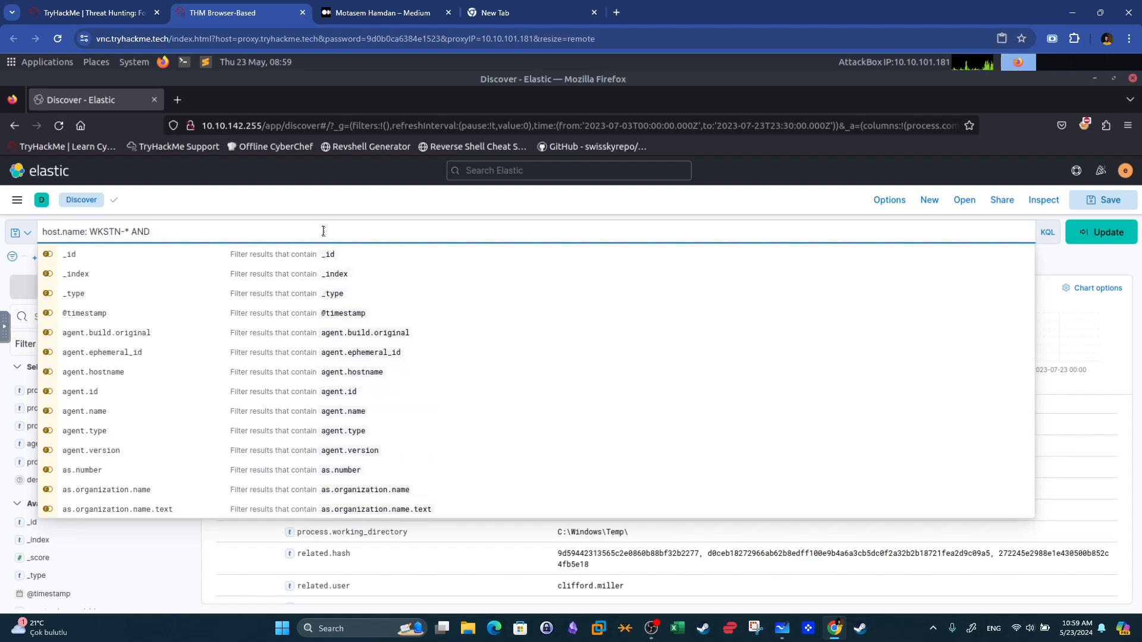
{"action": "type", "text": "winlog"}
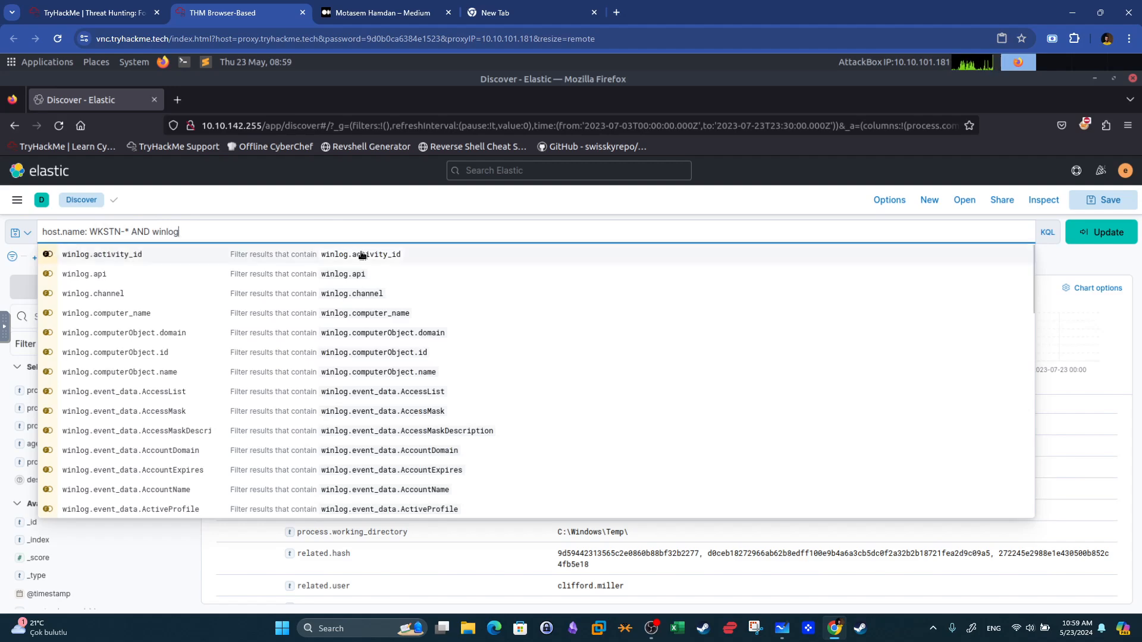
{"action": "key", "text": "Escape"}
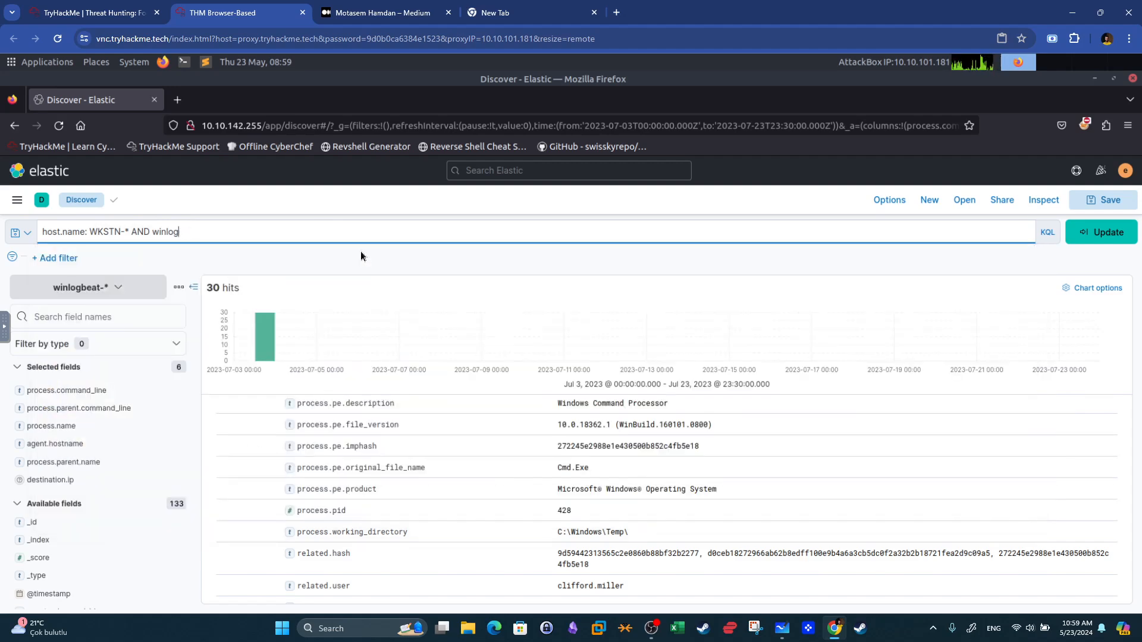
{"action": "type", "text": ".even"}
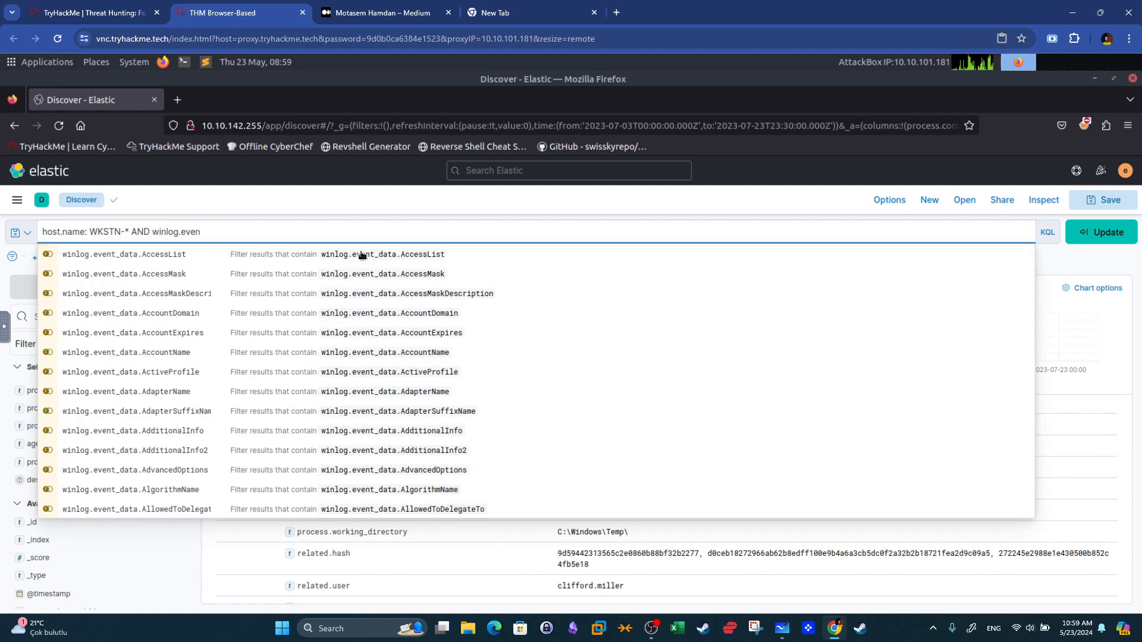
{"action": "type", "text": "t"}
{"action": "key", "text": "Escape"}
{"action": "type", "text": "_u"}
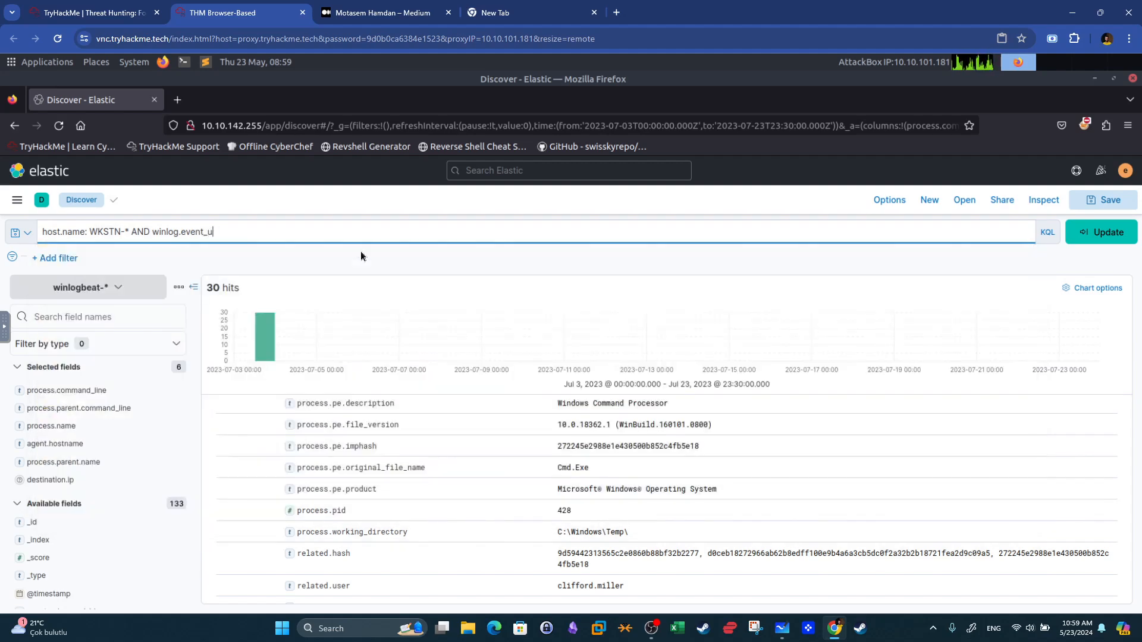
{"action": "key", "text": "BackSpace"}
{"action": "type", "text": "id"}
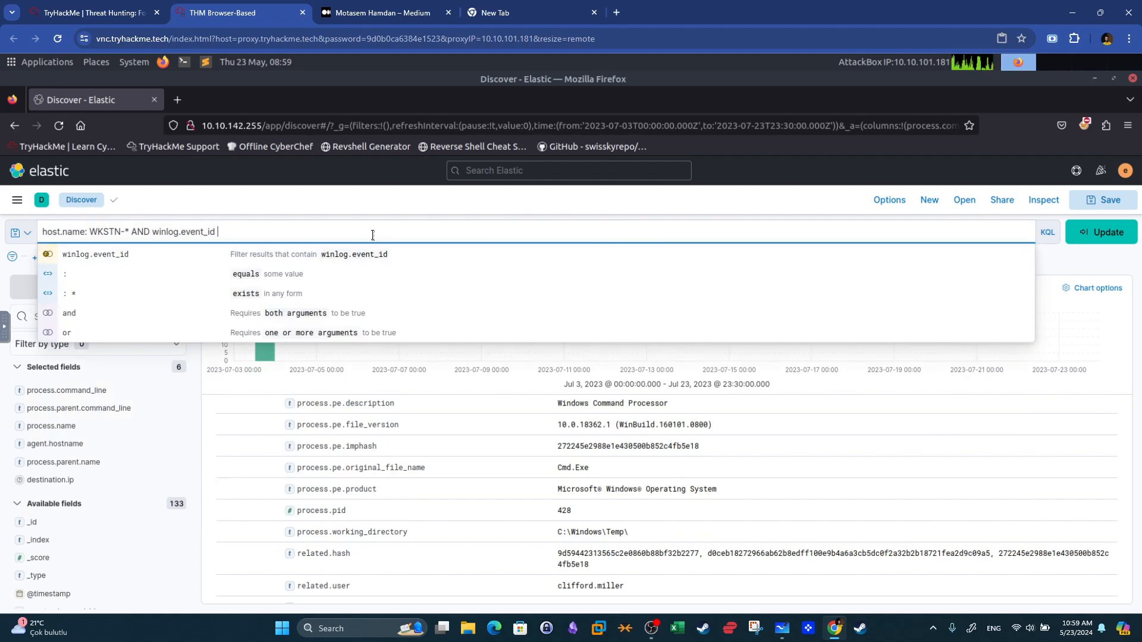
{"action": "type", "text": " :"}
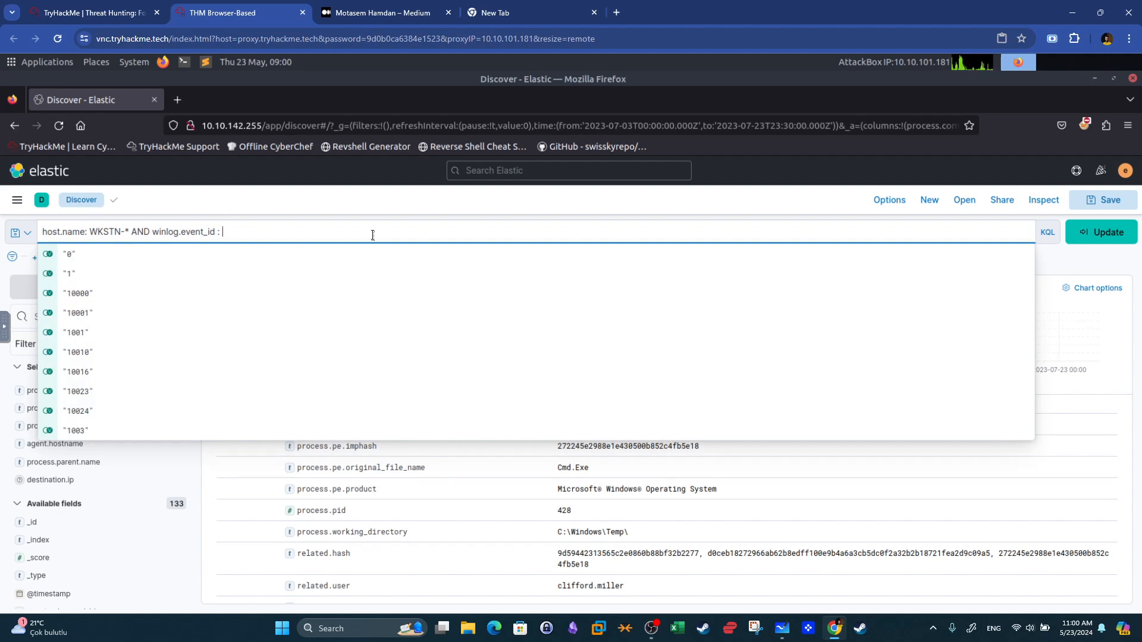
{"action": "type", "text": "1"}
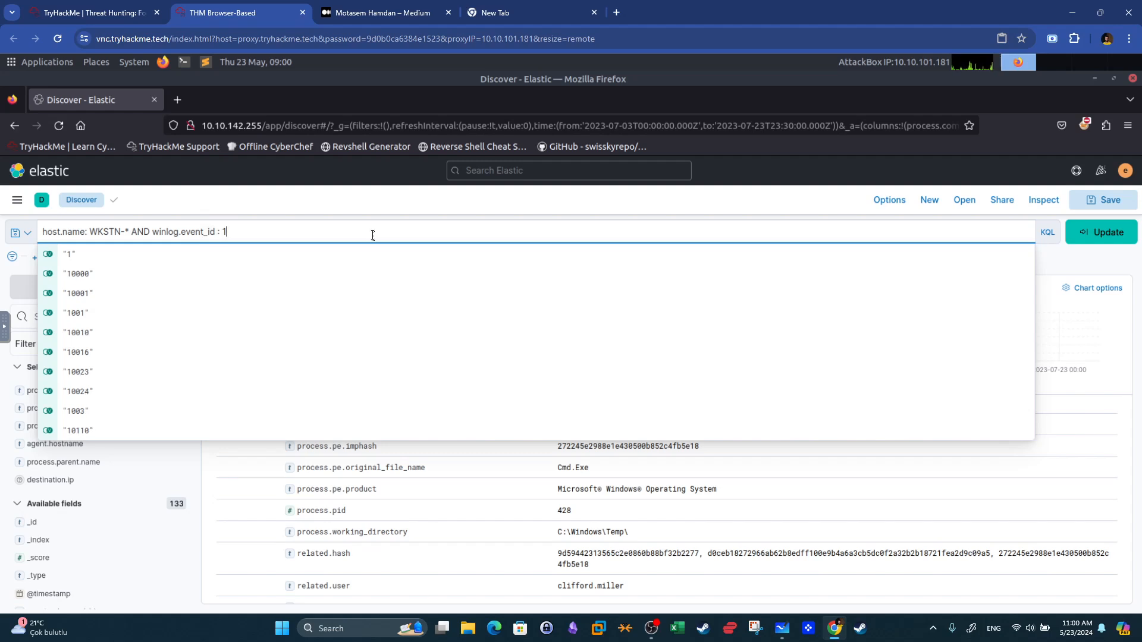
{"action": "type", "text": "102"}
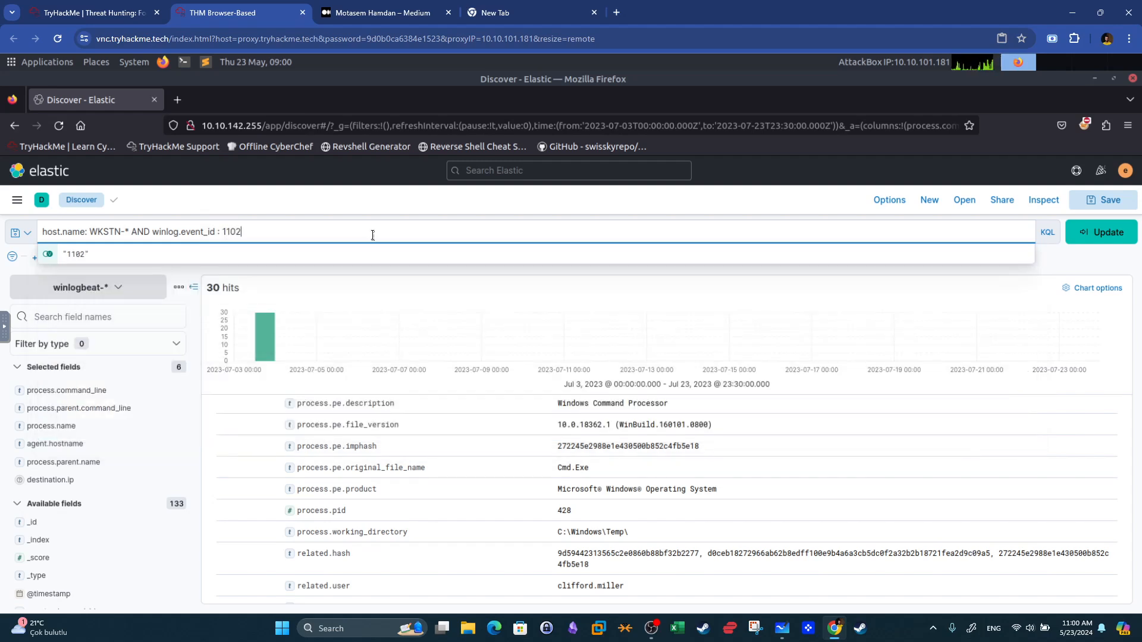
{"action": "key", "text": "Return"}
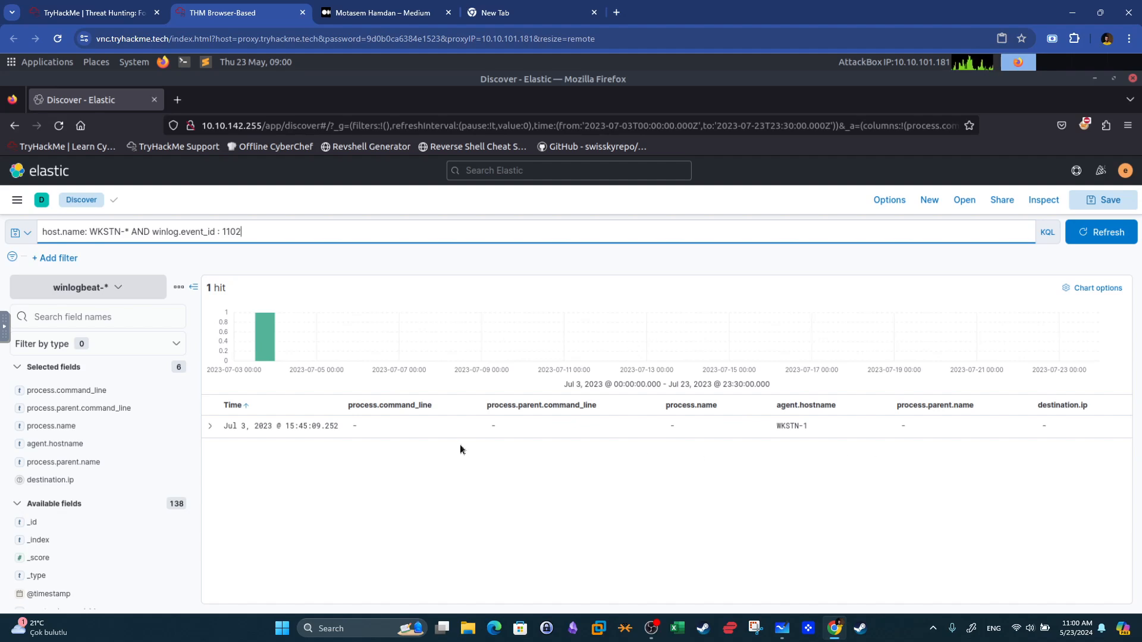
Expand the single matching event and compare its host with WKSTN-1 in the room question.
{"action": "left_click", "coordinate": [210, 426]}
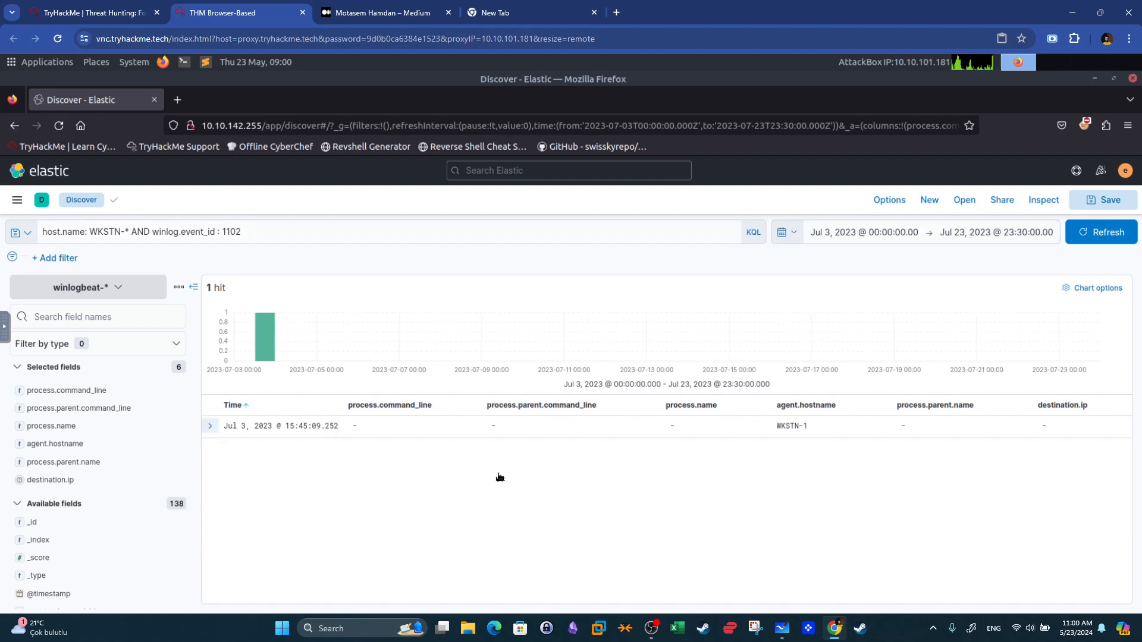
{"action": "scroll", "coordinate": [574, 485], "scroll_direction": "down", "scroll_amount": 4}
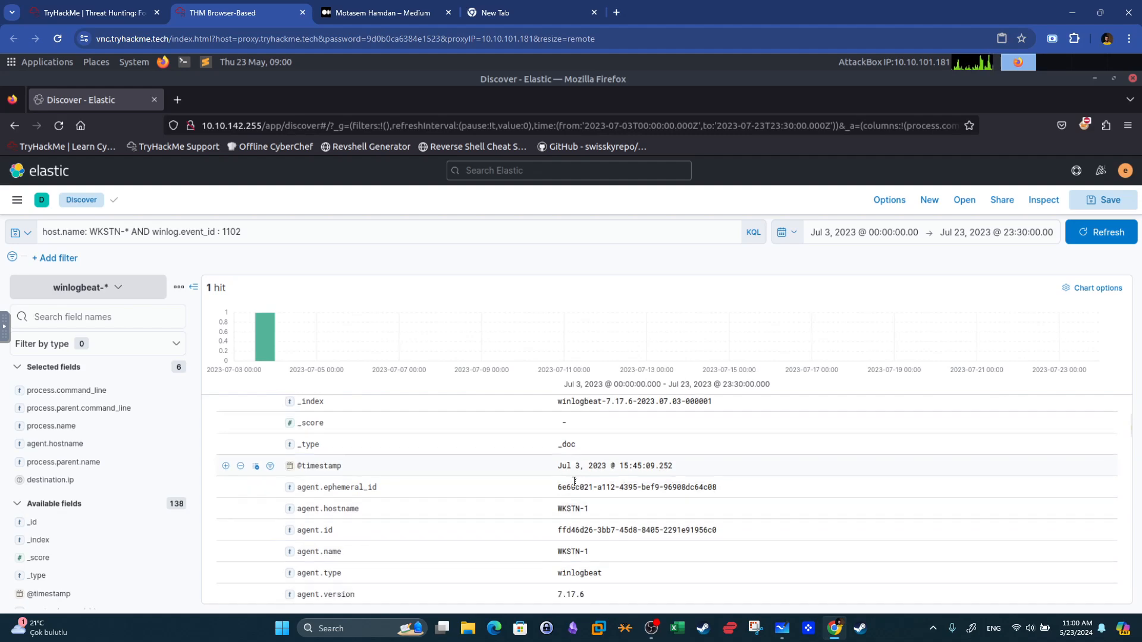
{"action": "left_click", "coordinate": [130, 4]}
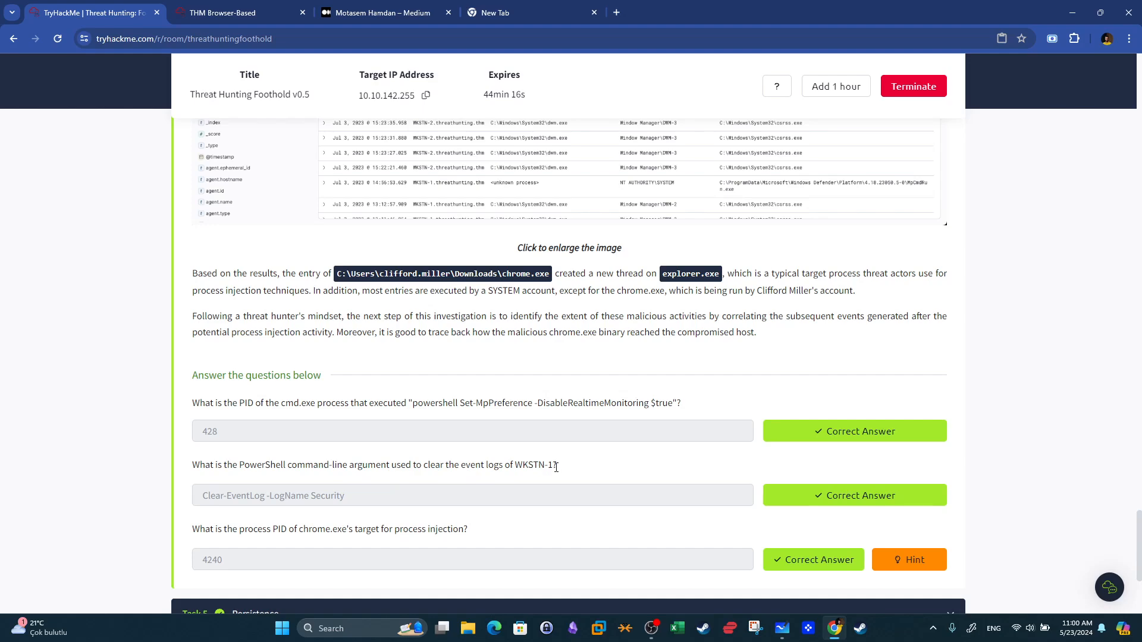
{"action": "left_click_drag", "start_coordinate": [553, 466], "coordinate": [531, 465]}
{"action": "left_click", "coordinate": [241, 12]}
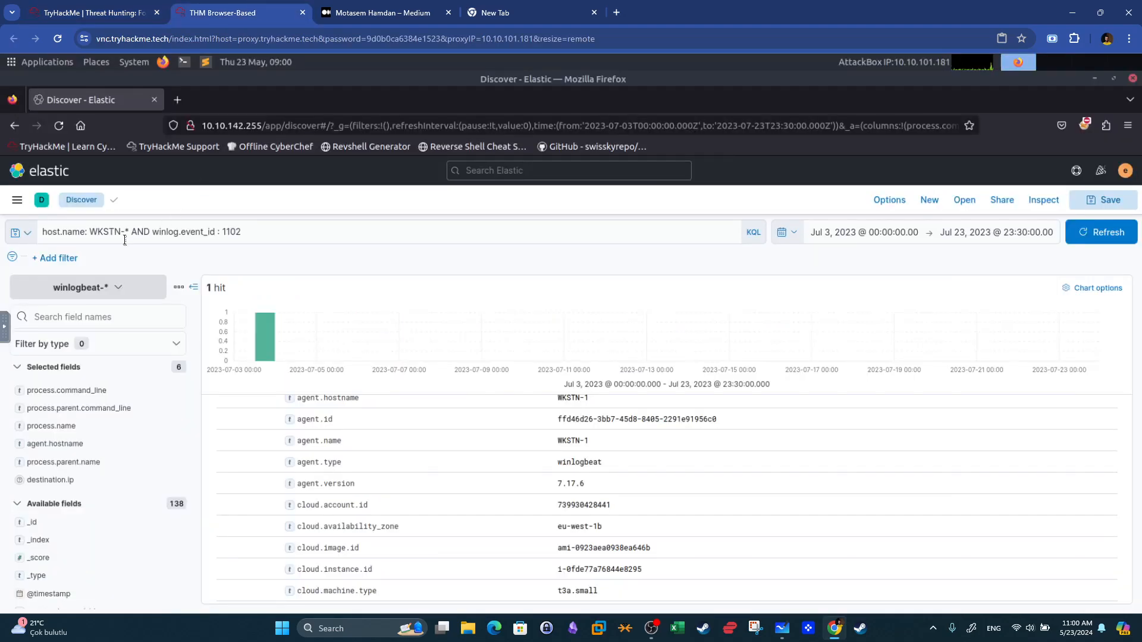
Narrow the host condition to "WKSTN-1.threathunting.thm" and rerun the event ID 1102 query.
{"action": "left_click", "coordinate": [129, 226]}
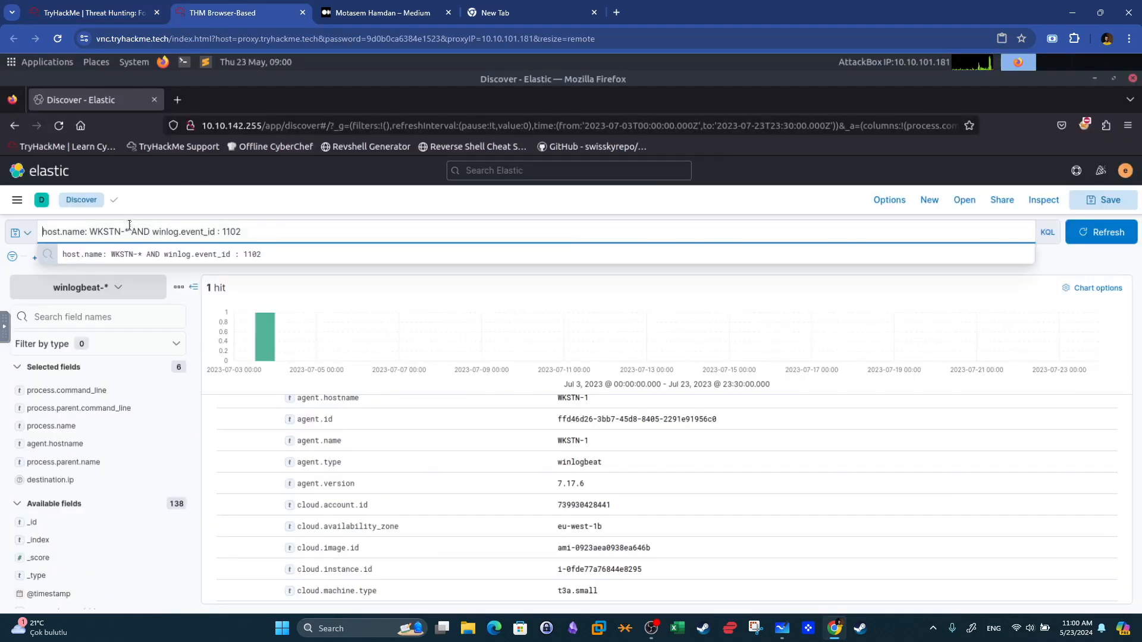
{"action": "left_click", "coordinate": [129, 226]}
{"action": "key", "text": "BackSpace"}
{"action": "type", "text": "1"}
{"action": "key", "text": "Return"}
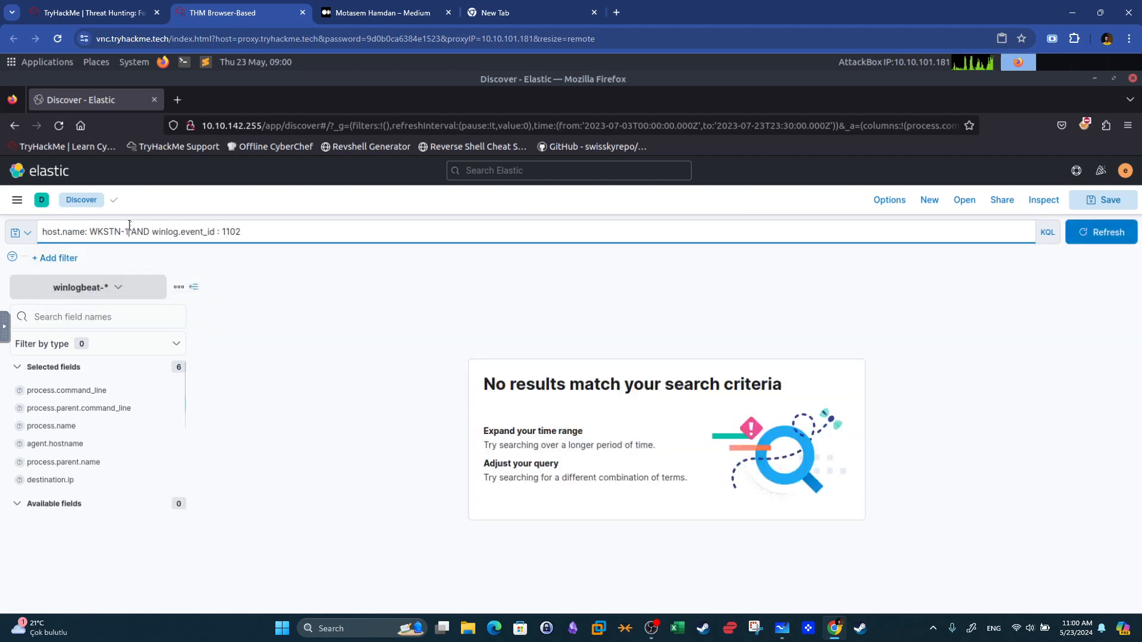
{"action": "left_click", "coordinate": [129, 226]}
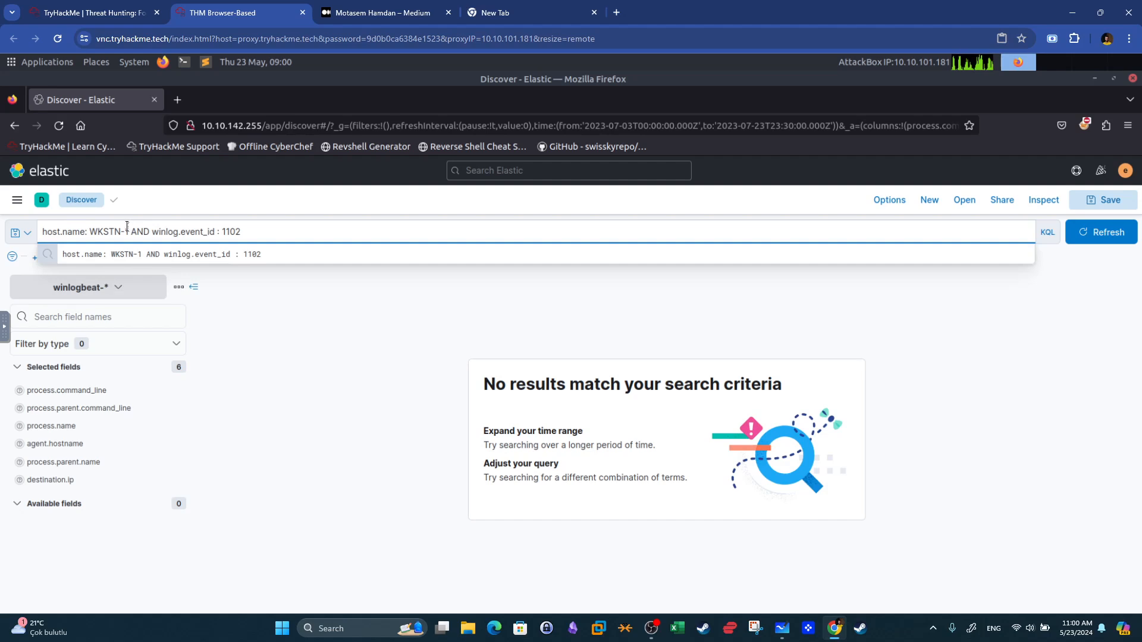
{"action": "left_click", "coordinate": [122, 261]}
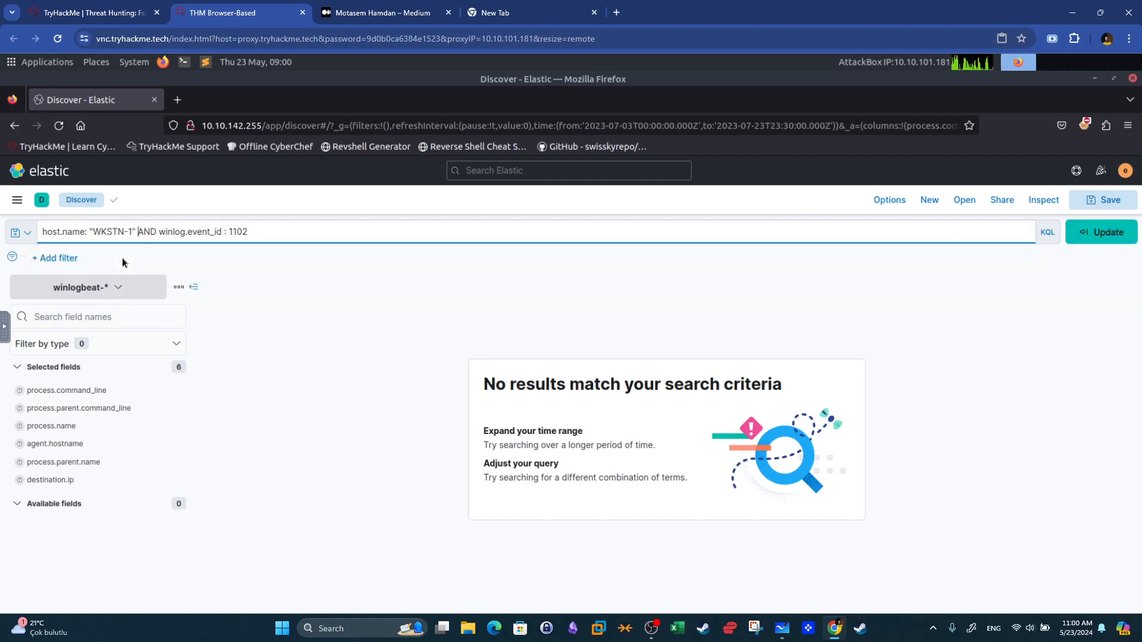
{"action": "left_click", "coordinate": [135, 231]}
{"action": "key", "text": "BackSpace"}
{"action": "left_click", "coordinate": [137, 274]}
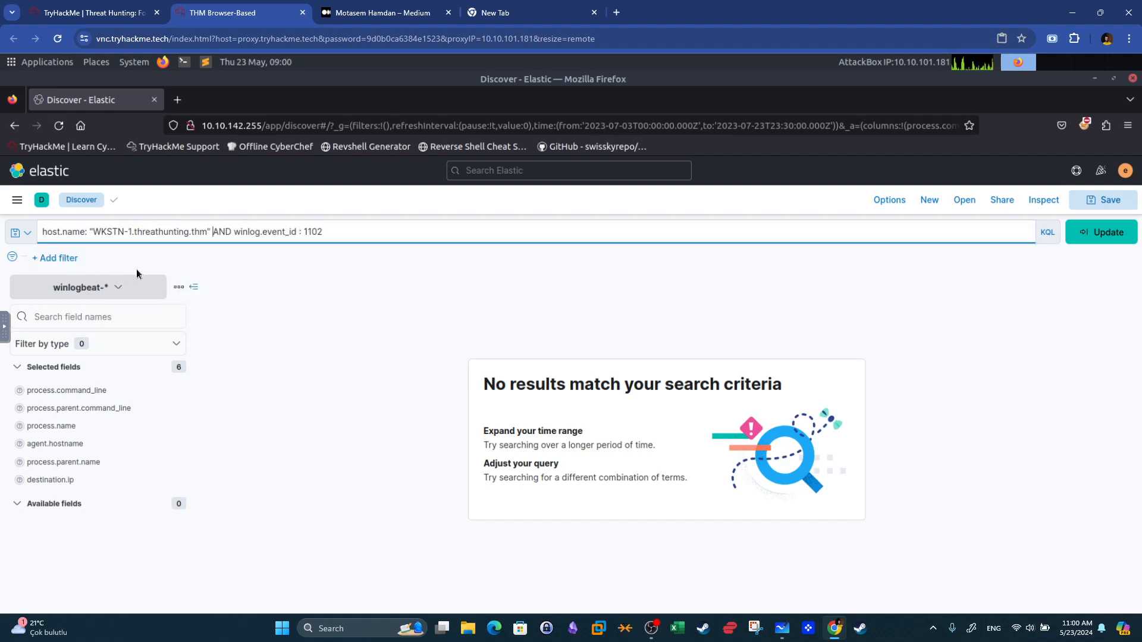
{"action": "left_click", "coordinate": [1100, 232]}
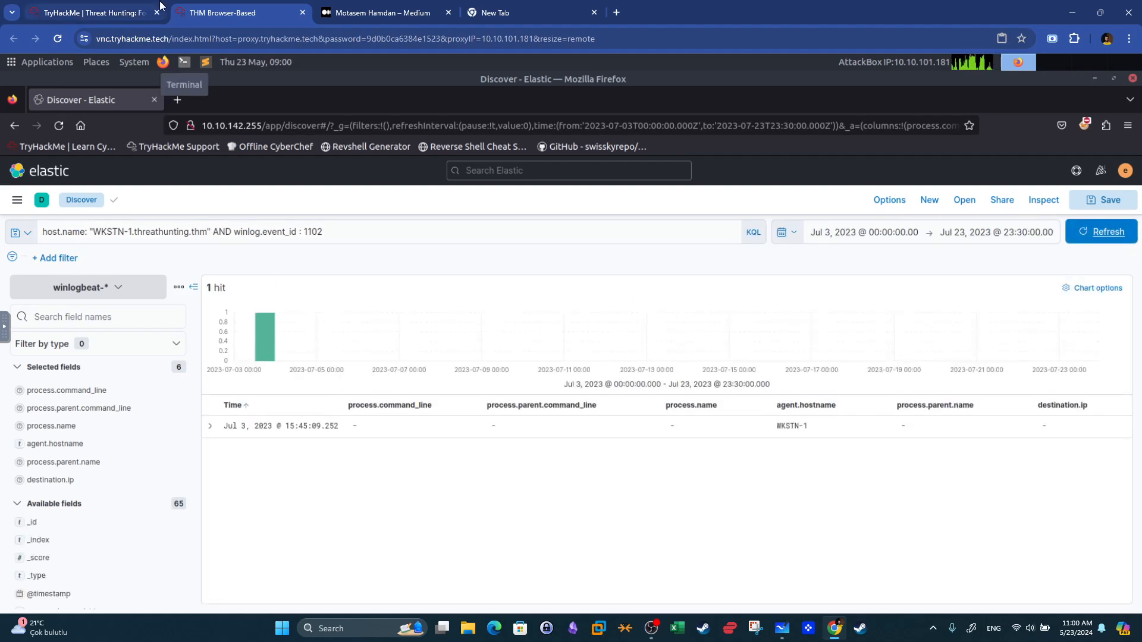
View the documents surrounding the event ID 1102 log-clearing event.
{"action": "left_click", "coordinate": [130, 13]}
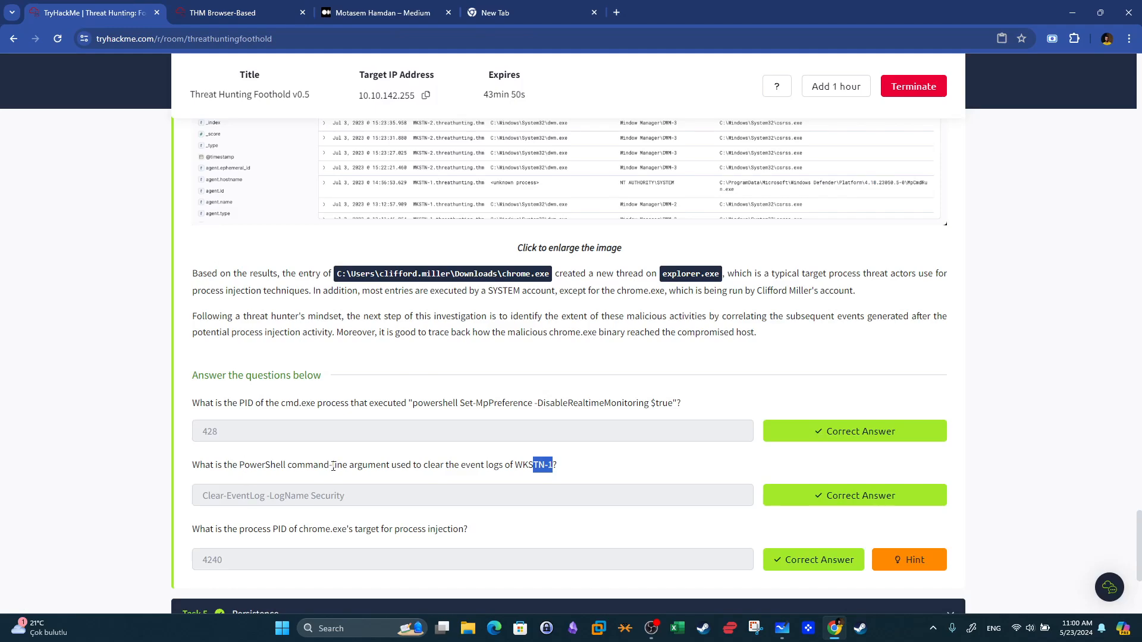
{"action": "left_click", "coordinate": [262, 12]}
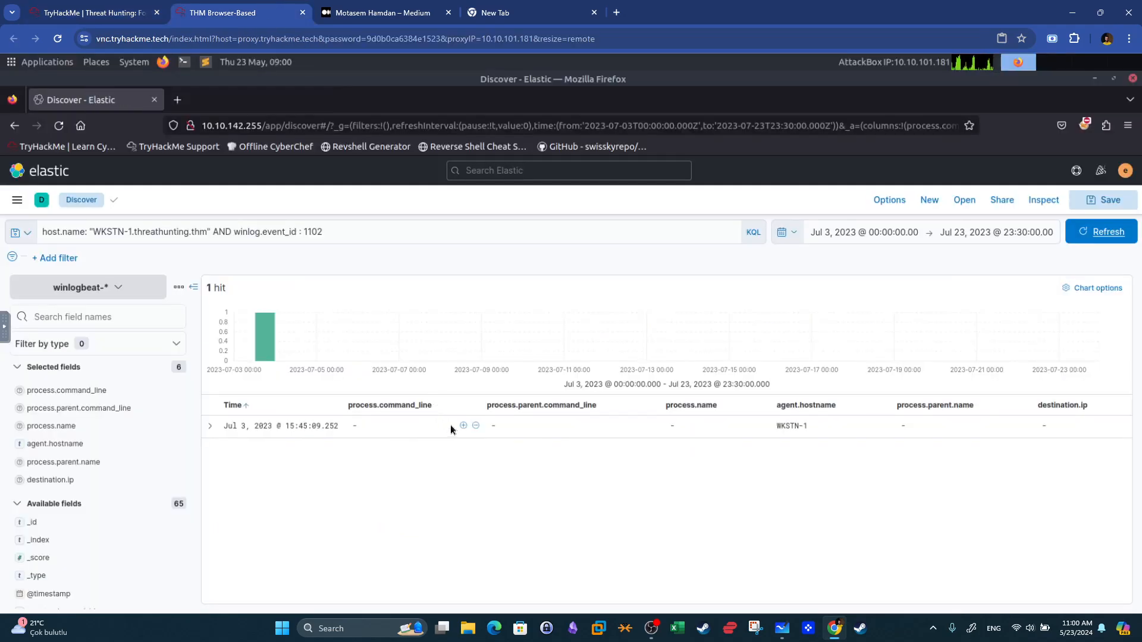
{"action": "key", "text": "super+shift+s"}
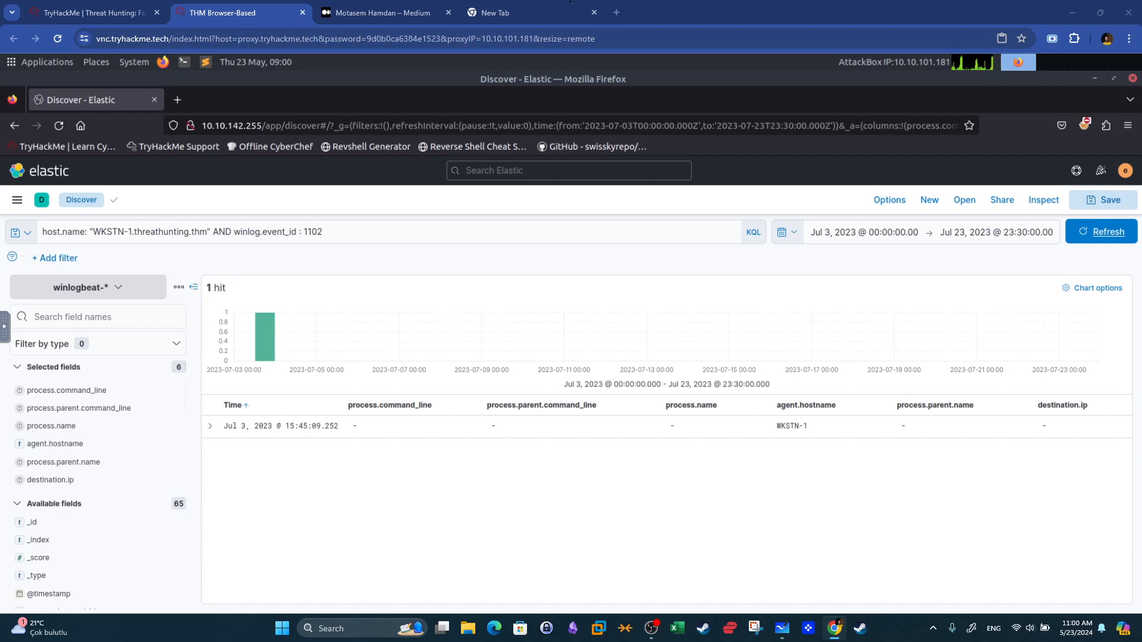
{"action": "key", "text": "Escape"}
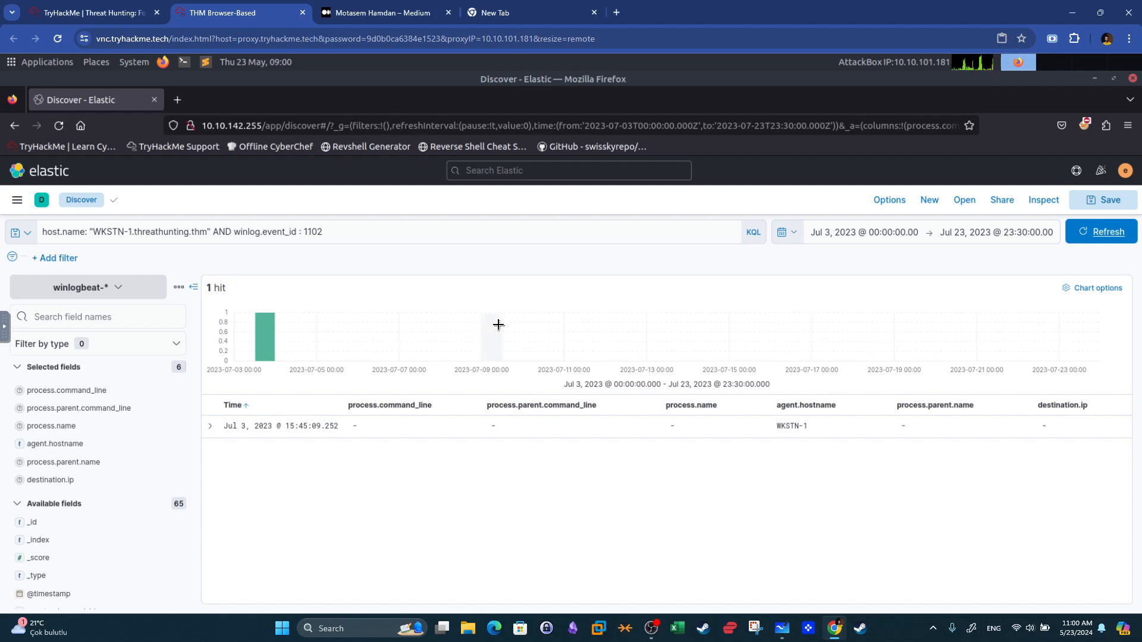
{"action": "left_click", "coordinate": [213, 429]}
{"action": "left_click", "coordinate": [924, 462]}
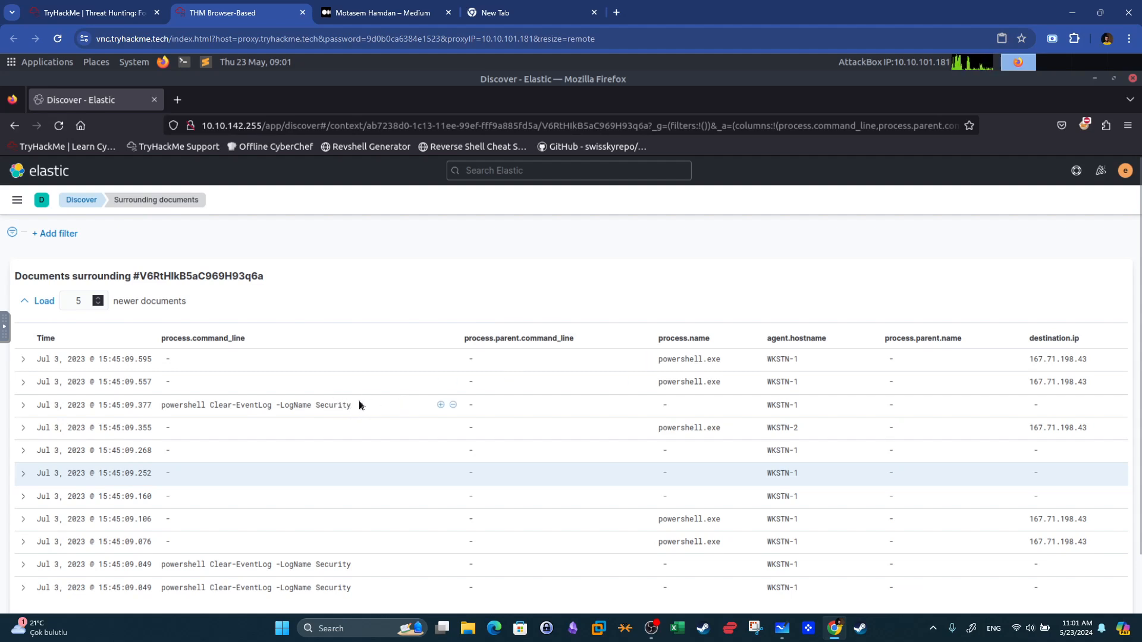
Compare the powershell Clear-EventLog -LogName Security command line with the answer submitted in the room.
{"action": "left_click_drag", "start_coordinate": [161, 406], "coordinate": [272, 405]}
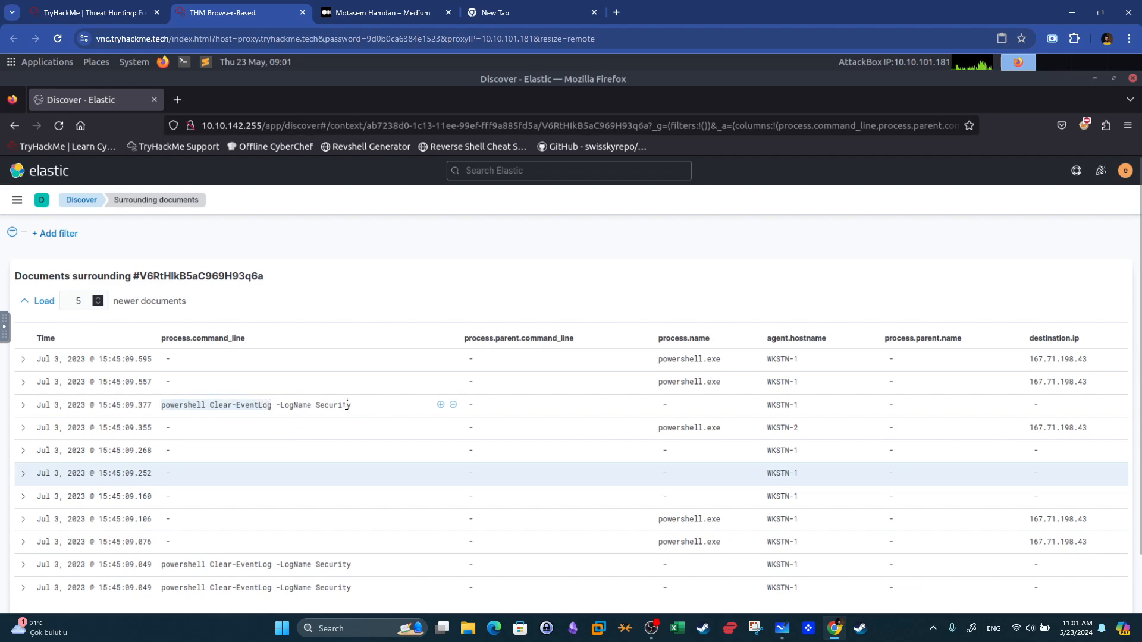
{"action": "left_click_drag", "start_coordinate": [356, 406], "coordinate": [317, 405]}
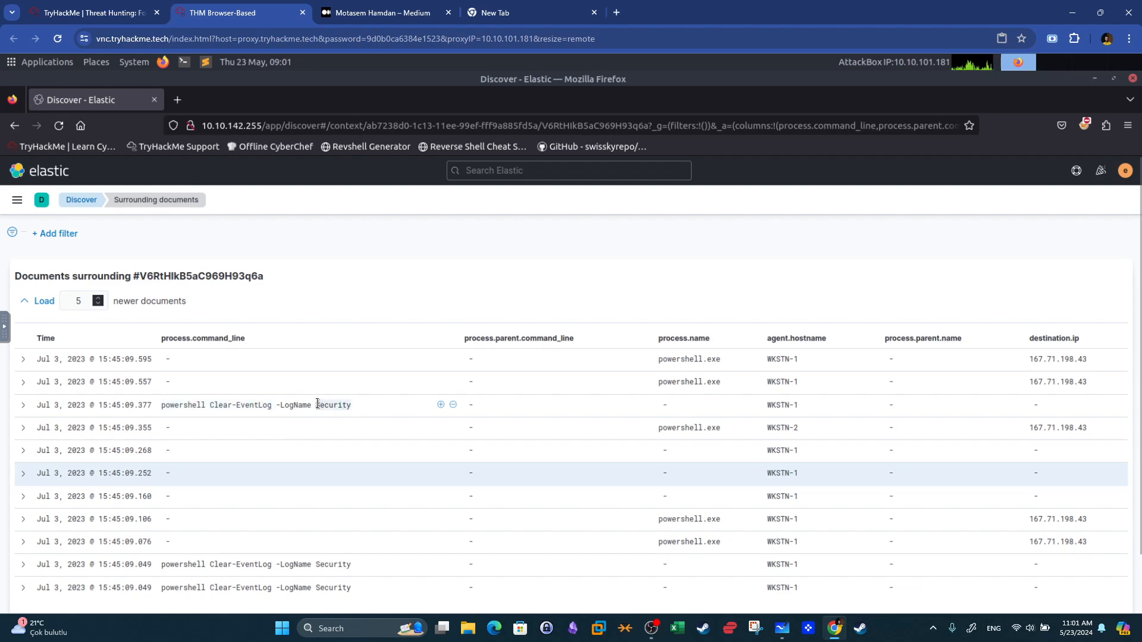
{"action": "left_click", "coordinate": [94, 12]}
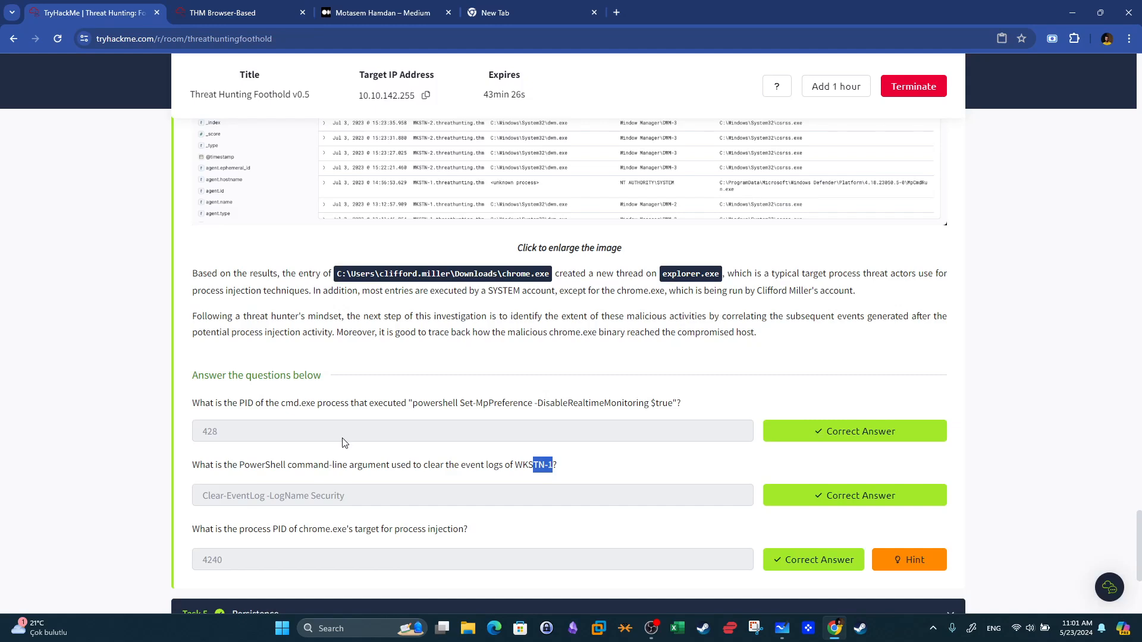
{"action": "left_click_drag", "start_coordinate": [381, 505], "coordinate": [192, 506]}
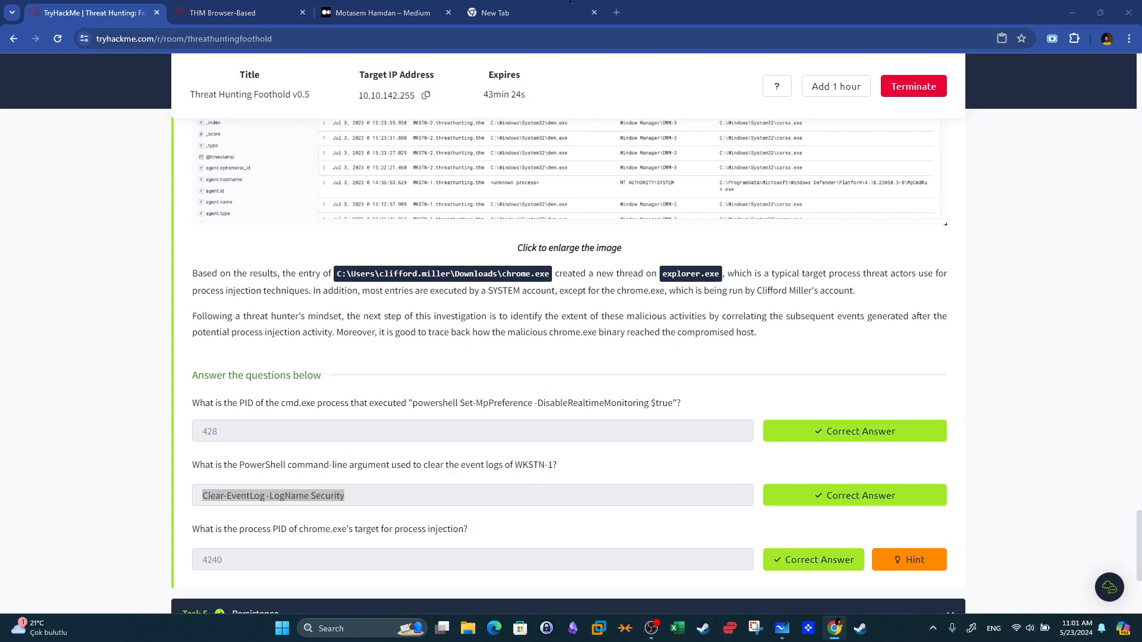
{"action": "left_click", "coordinate": [456, 512]}
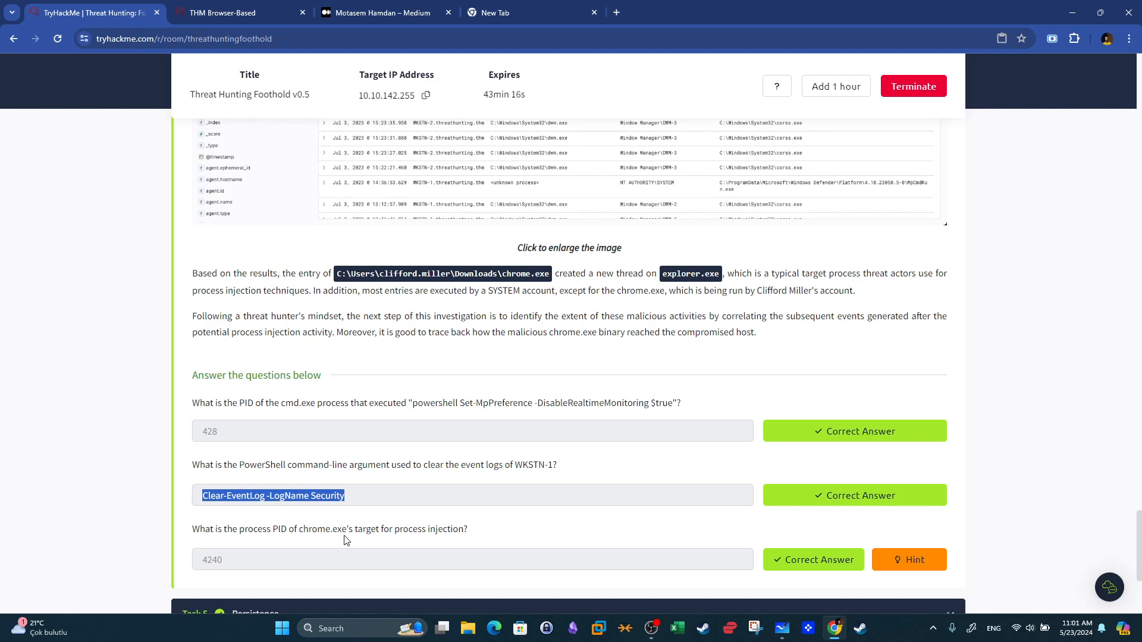
{"action": "key", "text": "super+shift+s"}
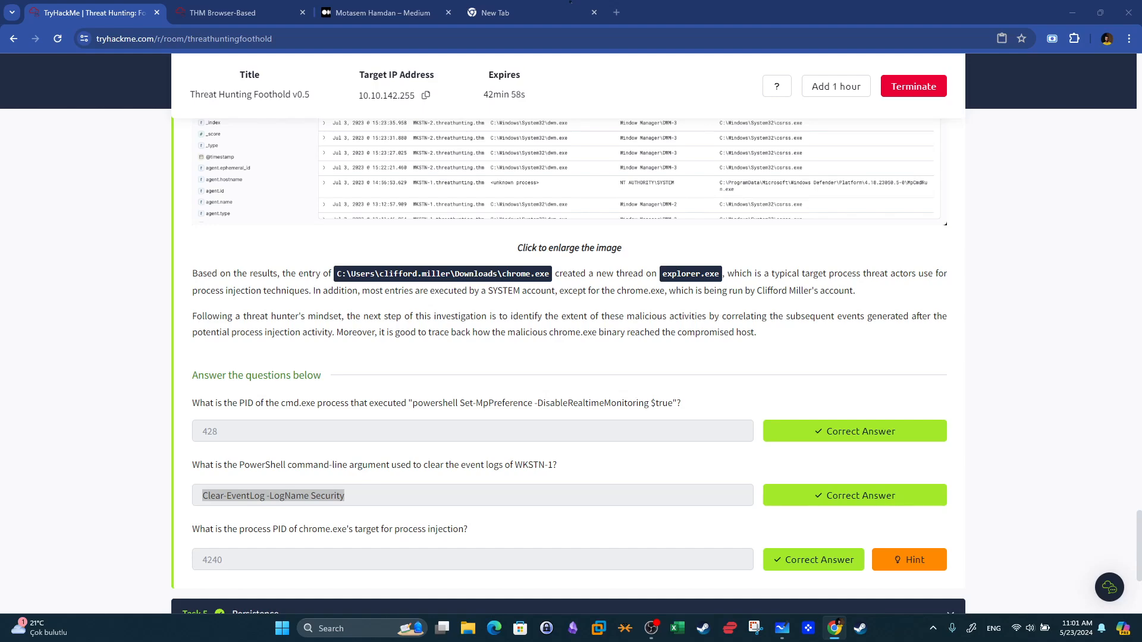
Return to the Discover search and change the query's event ID condition from 1102 to 8.
{"action": "left_click", "coordinate": [194, 6]}
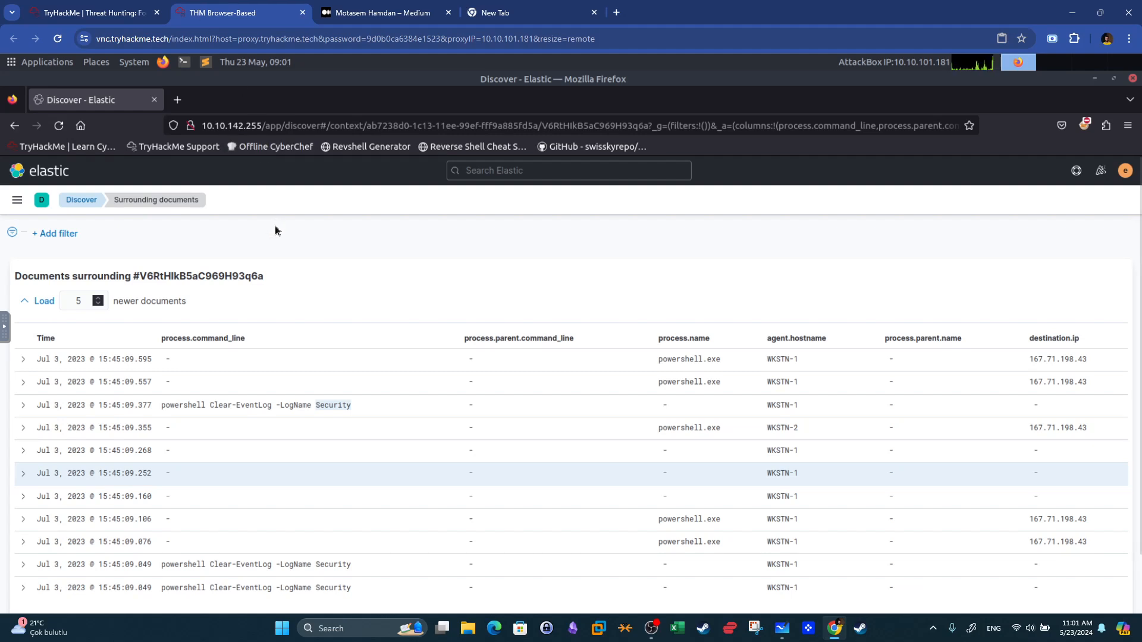
{"action": "left_click", "coordinate": [14, 125]}
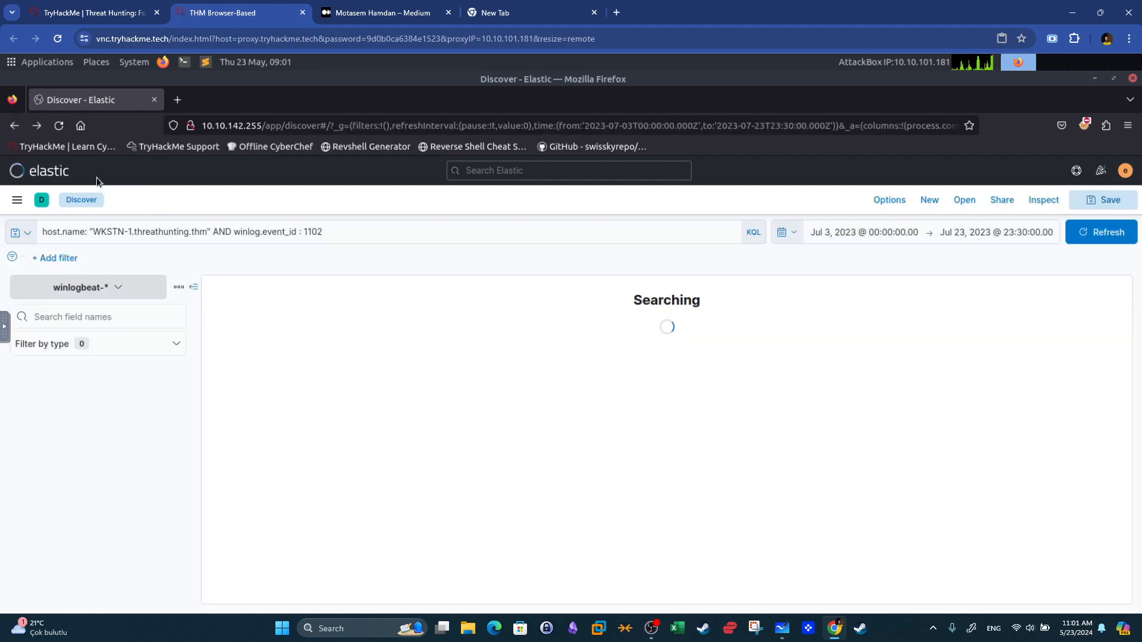
{"action": "left_click", "coordinate": [304, 231]}
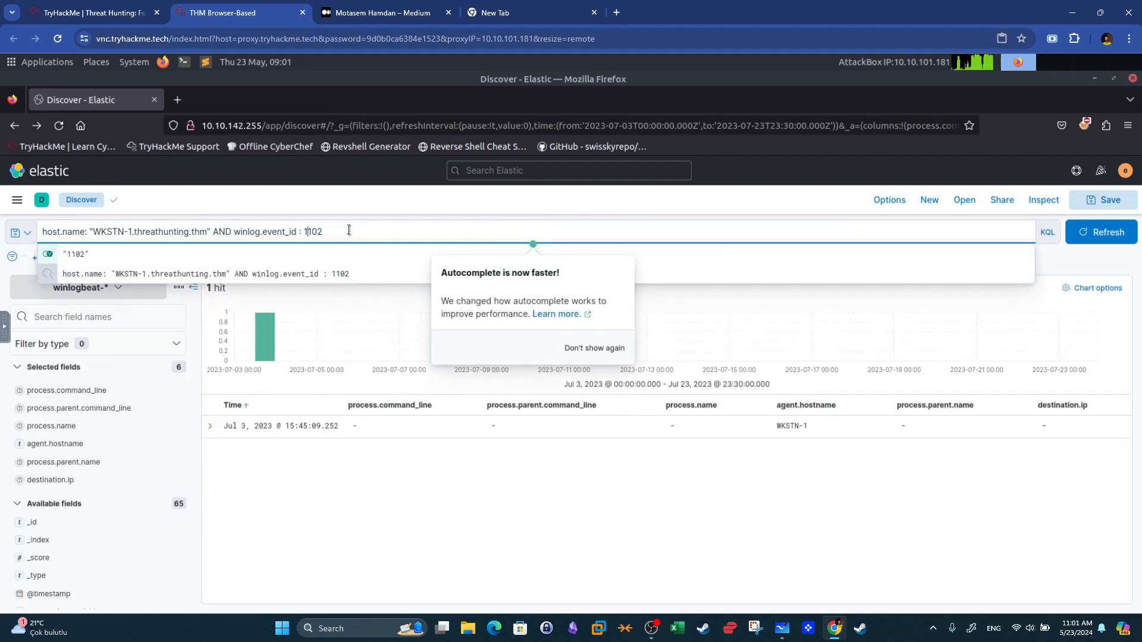
{"action": "key", "text": "BackSpace"}
{"action": "key", "text": "BackSpace"}
{"action": "key", "text": "BackSpace"}
{"action": "key", "text": "BackSpace"}
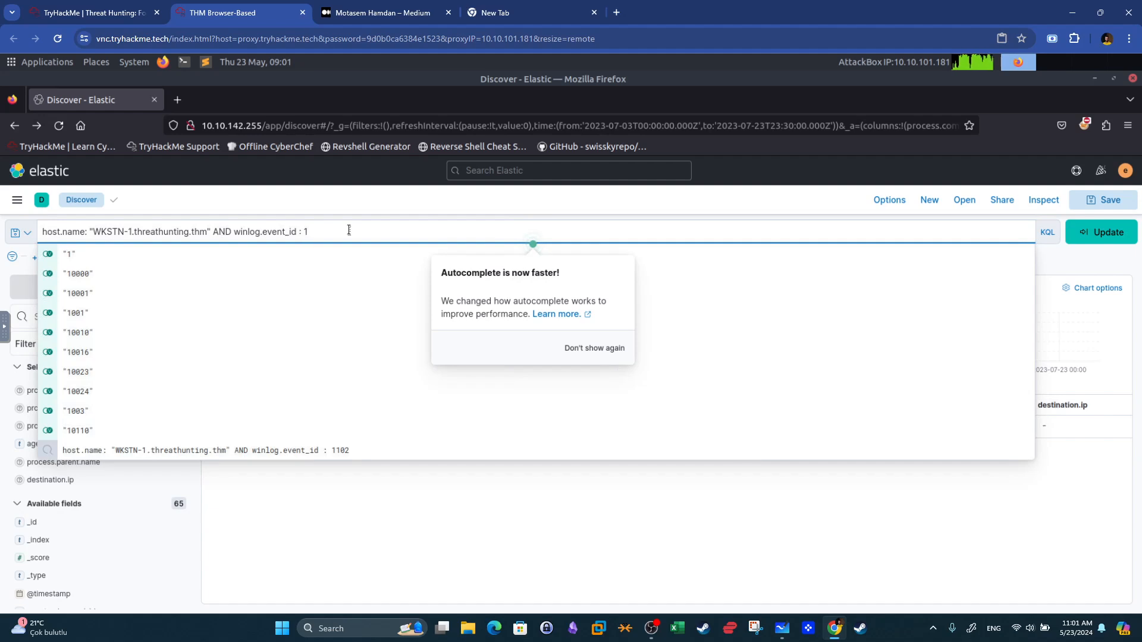
{"action": "type", "text": "8"}
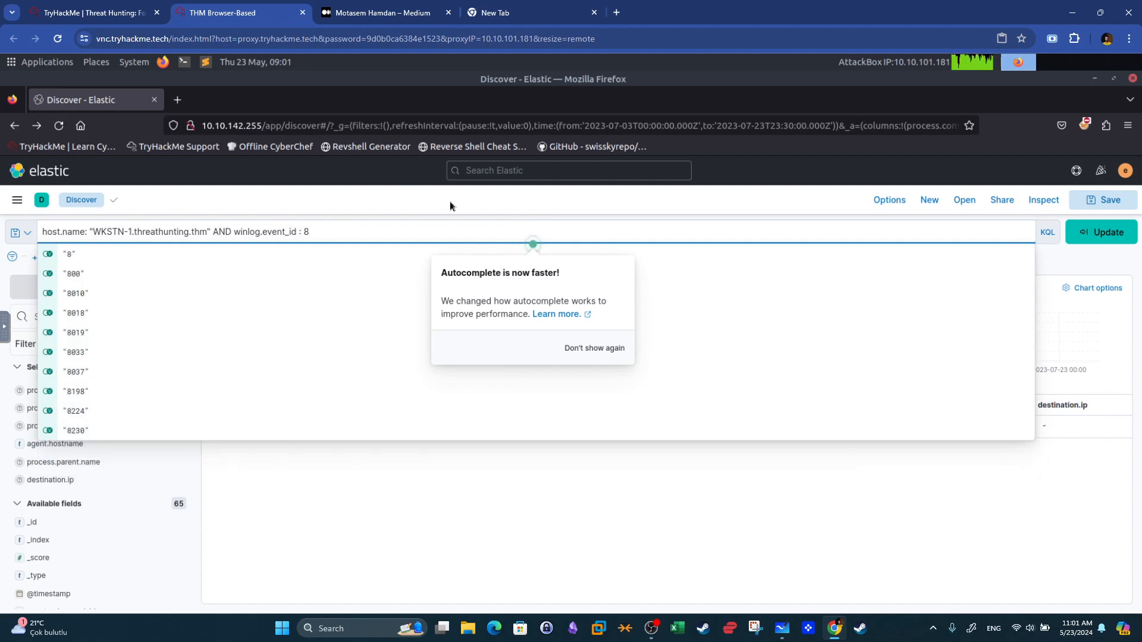
{"action": "key", "text": "Return"}
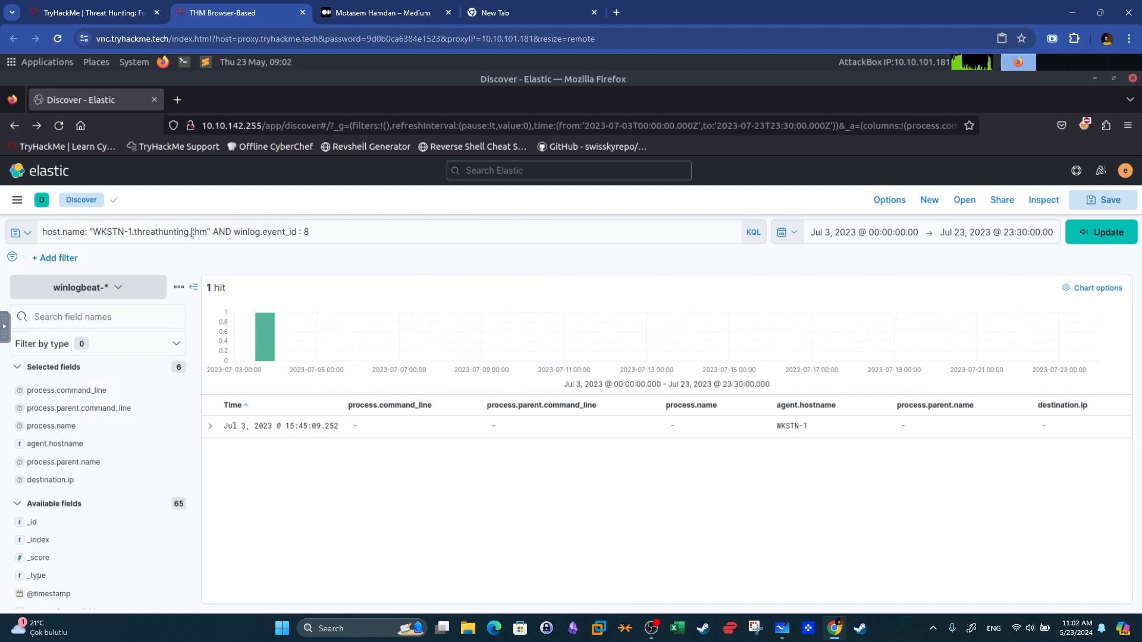
Broaden the host condition to WKSTN-* without quotes and rerun the event ID 8 query.
{"action": "left_click_drag", "start_coordinate": [206, 231], "coordinate": [129, 231]}
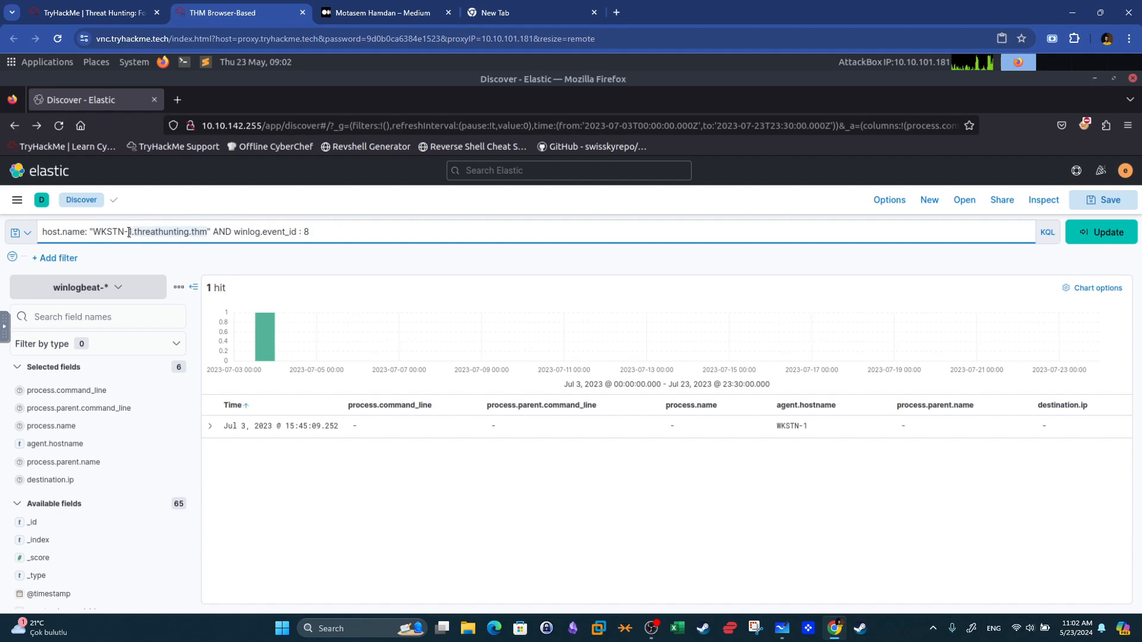
{"action": "type", "text": "*"}
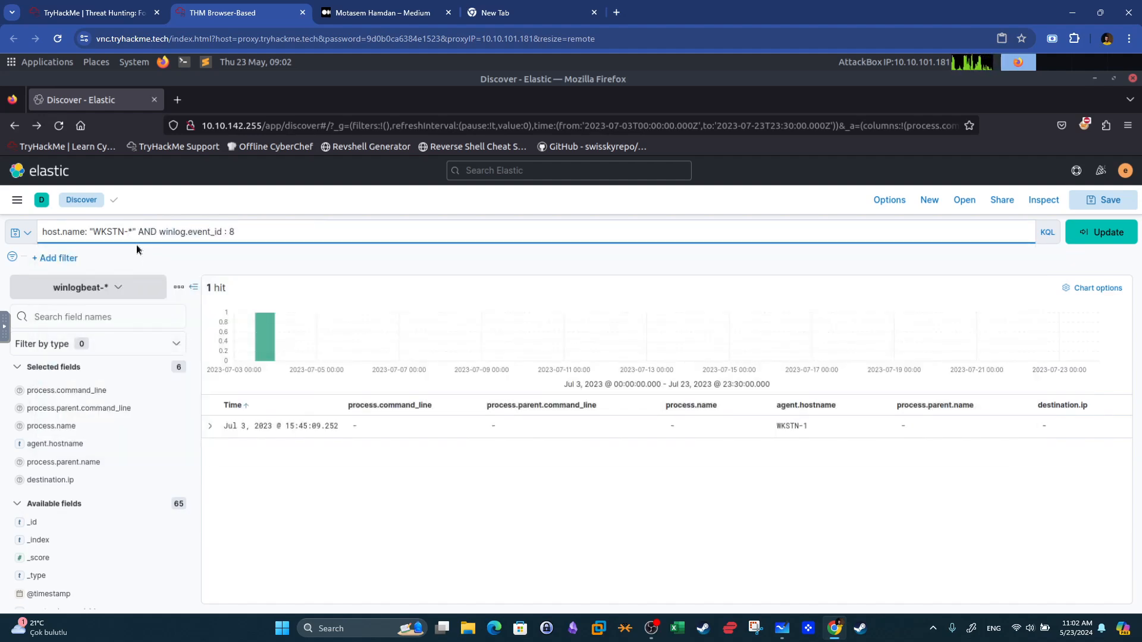
{"action": "key", "text": "BackSpace"}
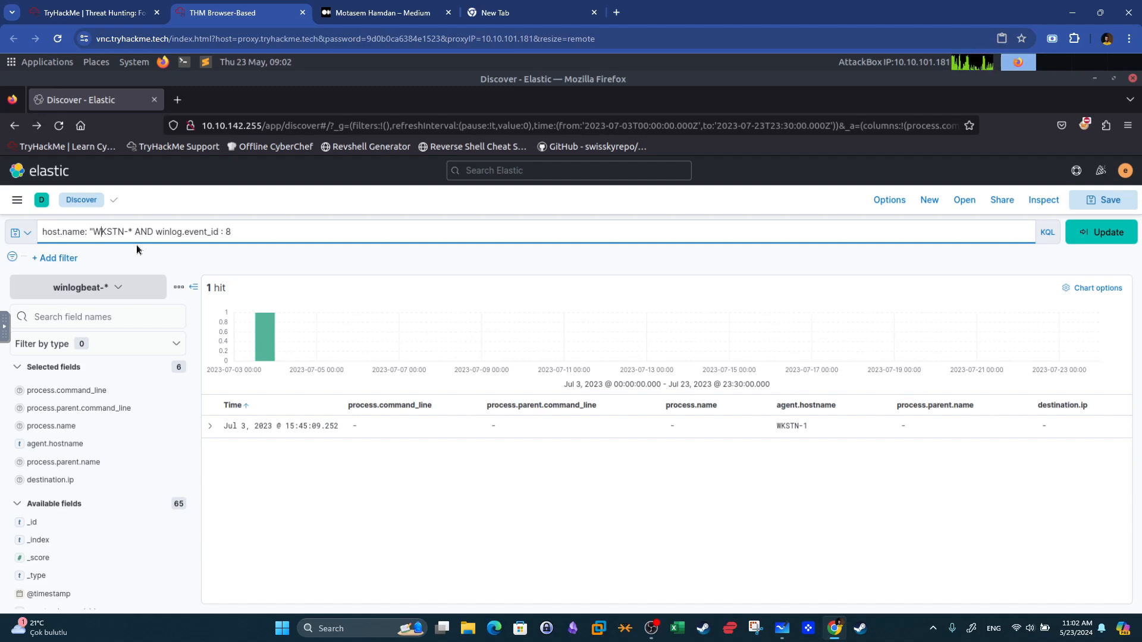
{"action": "key", "text": "Delete"}
{"action": "key", "text": "Return"}
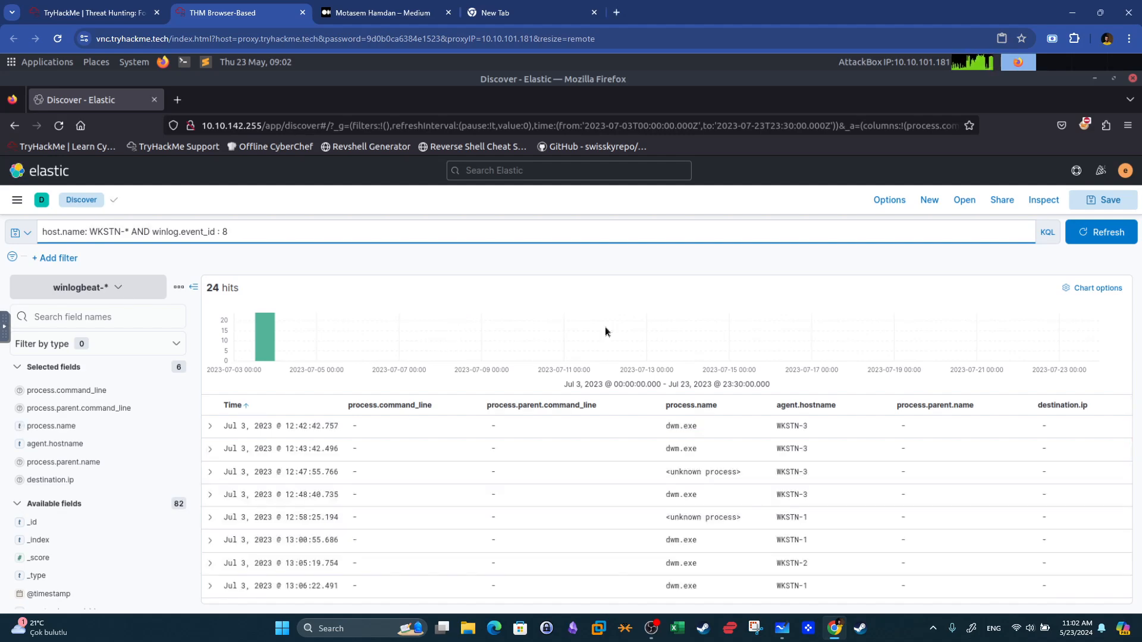
Read the room question asking for the PID of chrome.exe's process injection target.
{"action": "left_click", "coordinate": [152, 20]}
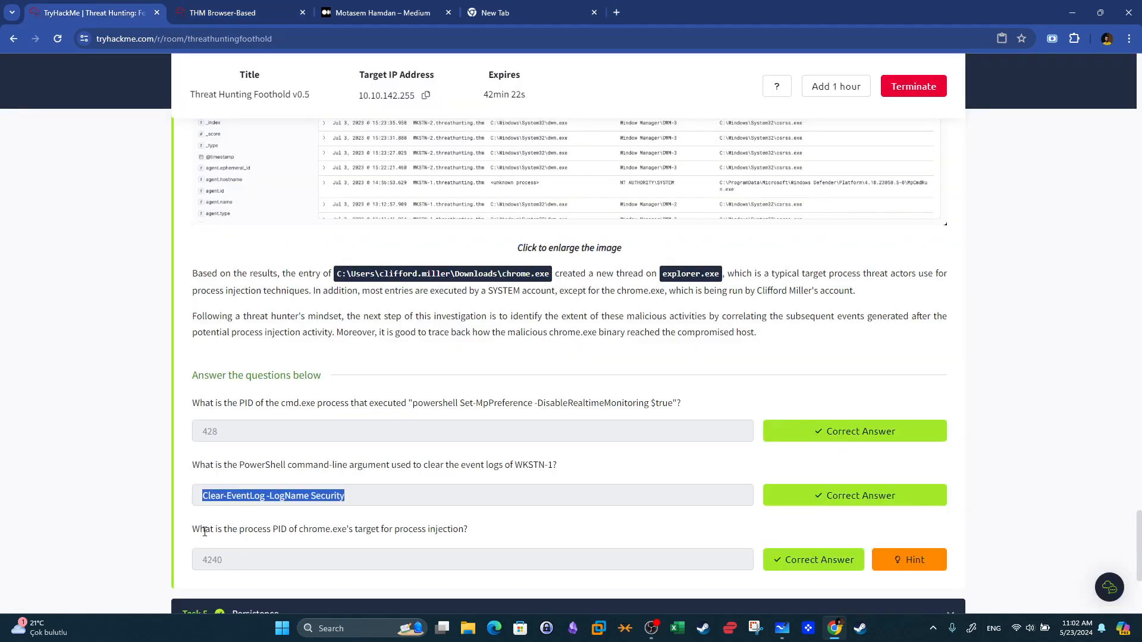
{"action": "scroll", "coordinate": [305, 546], "scroll_direction": "down", "scroll_amount": 2}
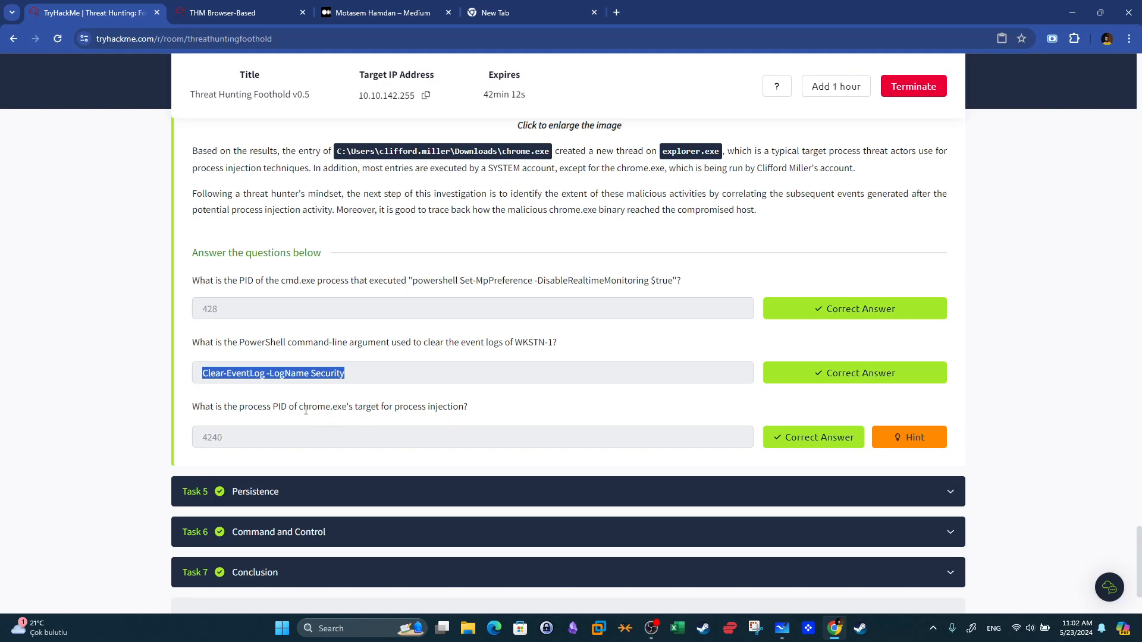
{"action": "left_click_drag", "start_coordinate": [301, 408], "coordinate": [348, 407]}
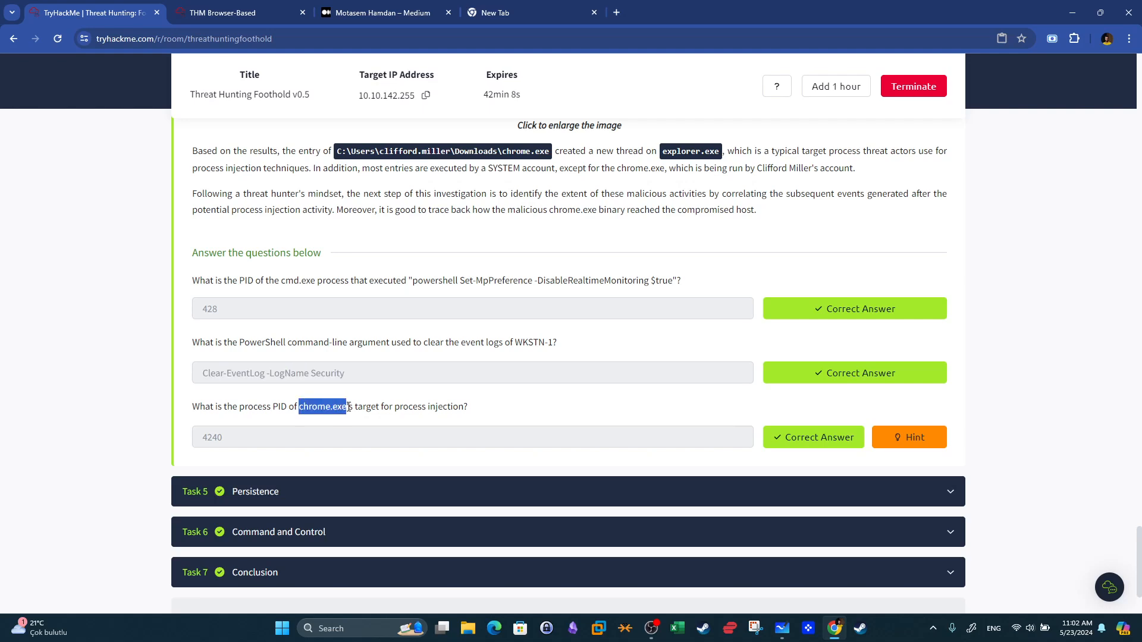
{"action": "left_click", "coordinate": [345, 426]}
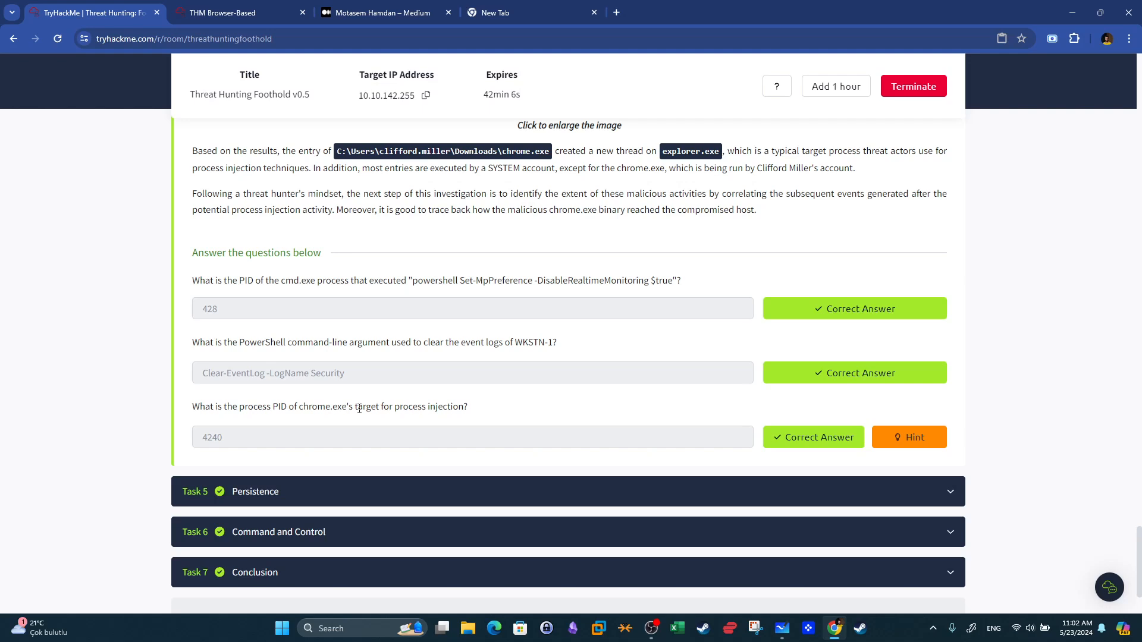
{"action": "left_click_drag", "start_coordinate": [298, 407], "coordinate": [348, 403]}
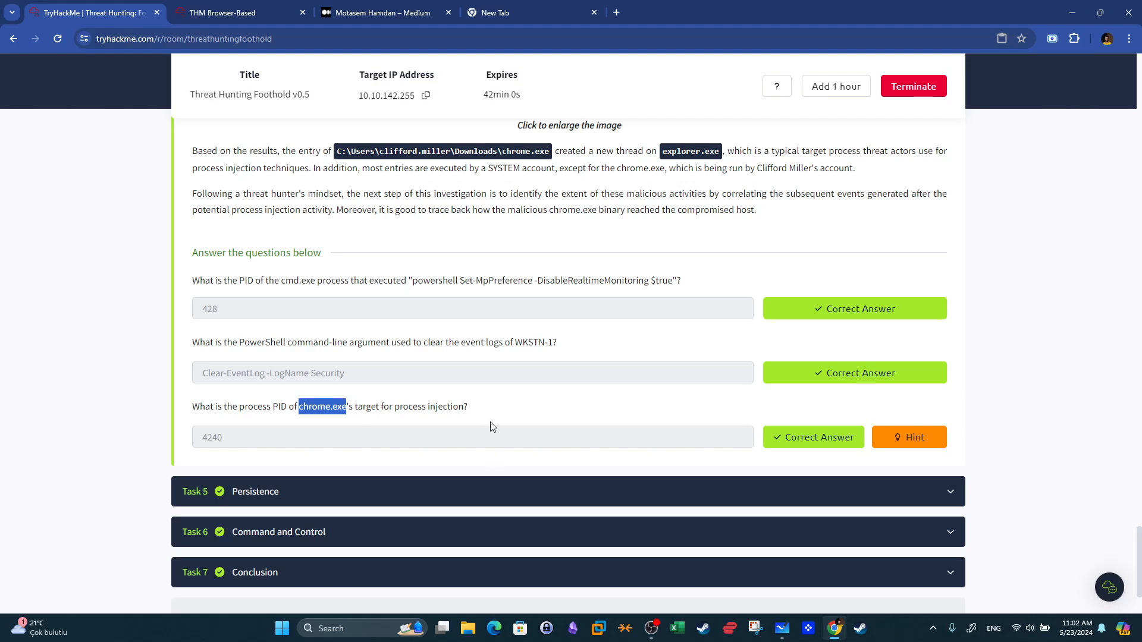
{"action": "key", "text": "ctrl+Tab"}
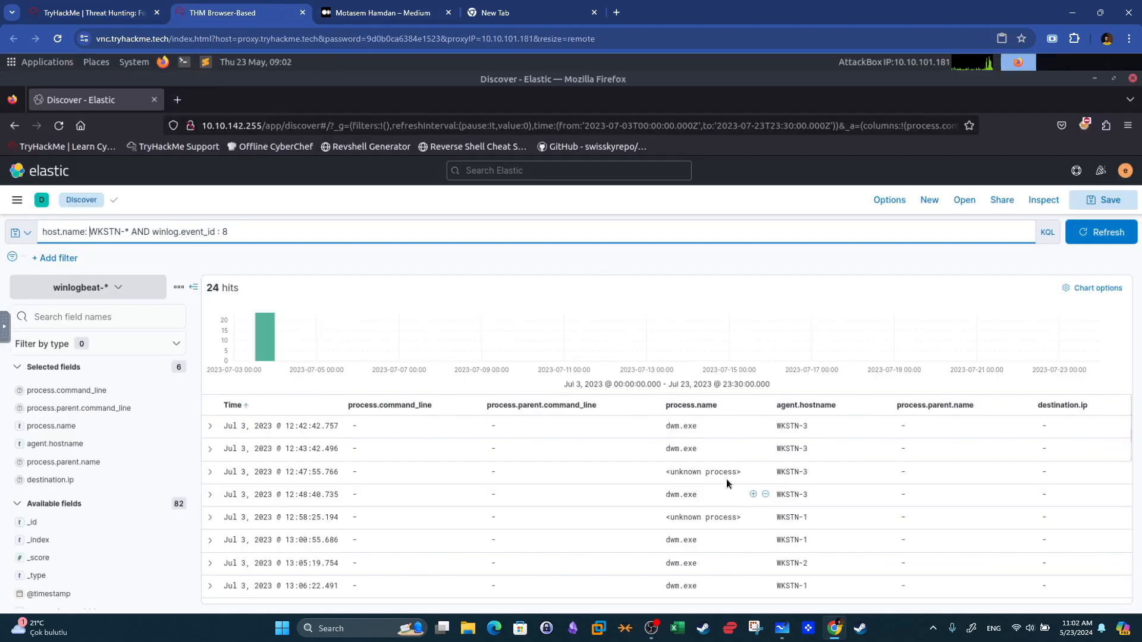
Add the winlog.event_data.TargetImage field as a column and remove the destination.ip column from the results table.
{"action": "scroll", "coordinate": [730, 468], "scroll_direction": "down", "scroll_amount": 6}
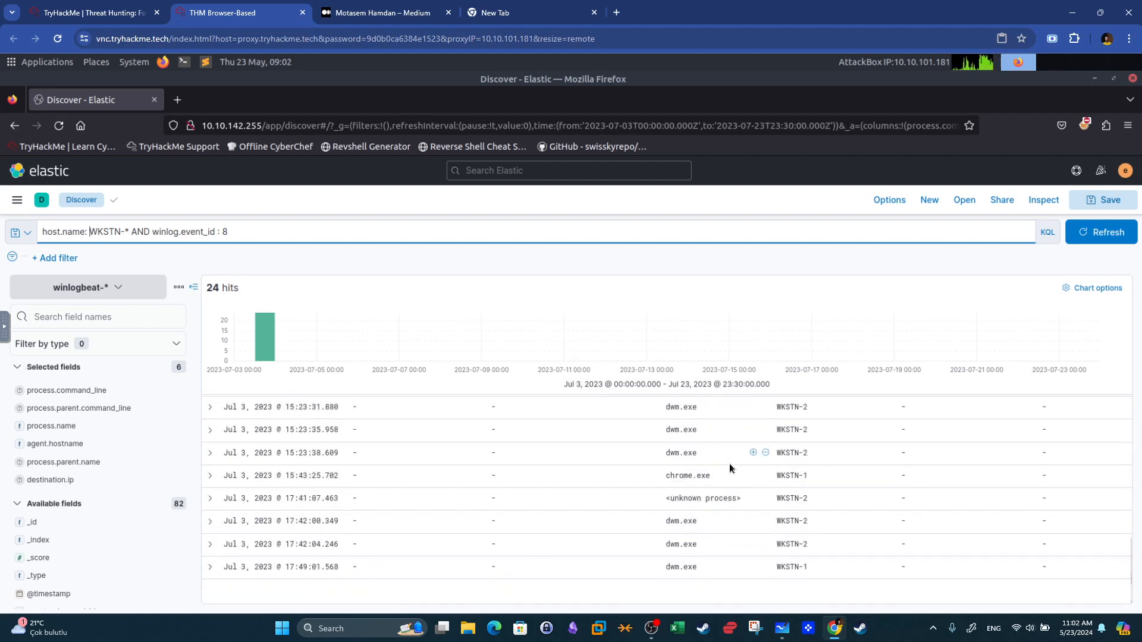
{"action": "scroll", "coordinate": [733, 483], "scroll_direction": "up", "scroll_amount": 6}
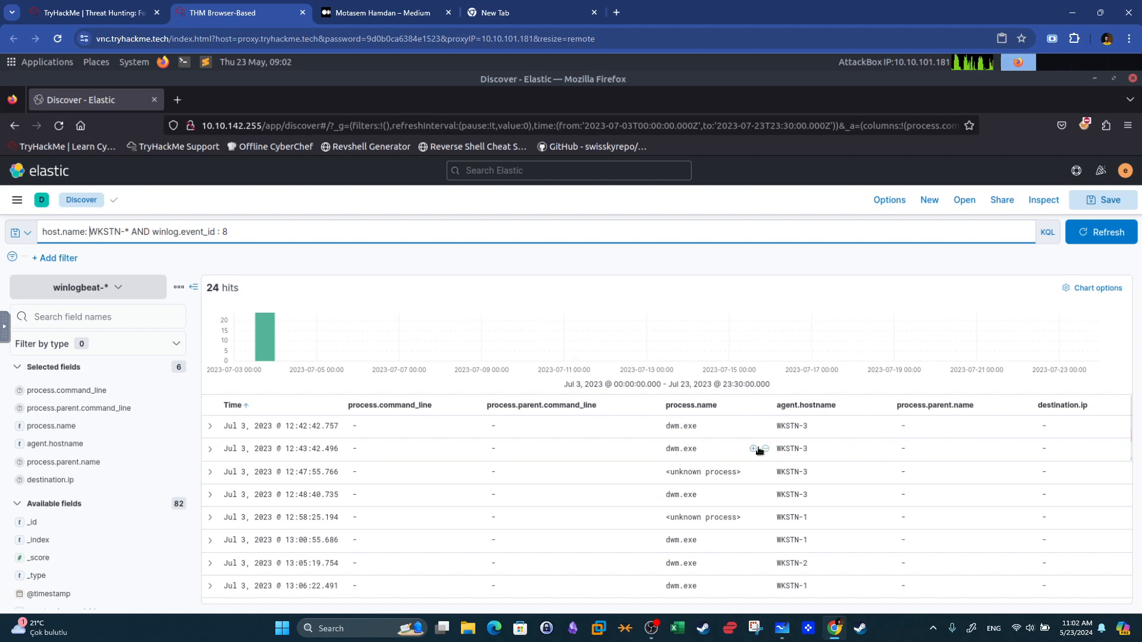
{"action": "left_click", "coordinate": [140, 323]}
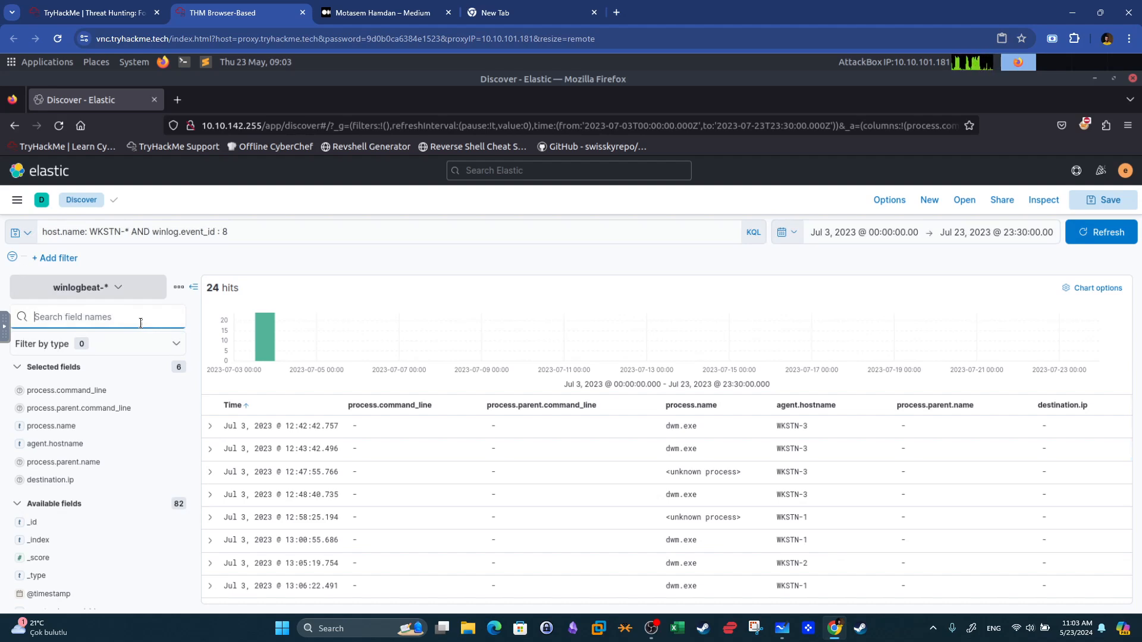
{"action": "type", "text": "target"}
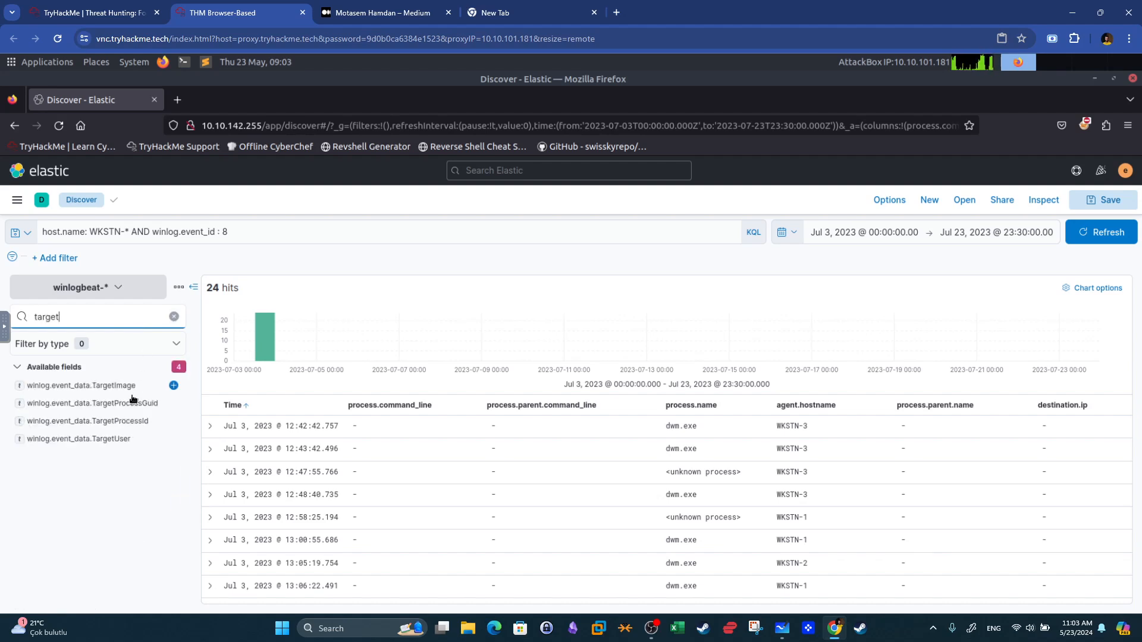
{"action": "left_click", "coordinate": [174, 385]}
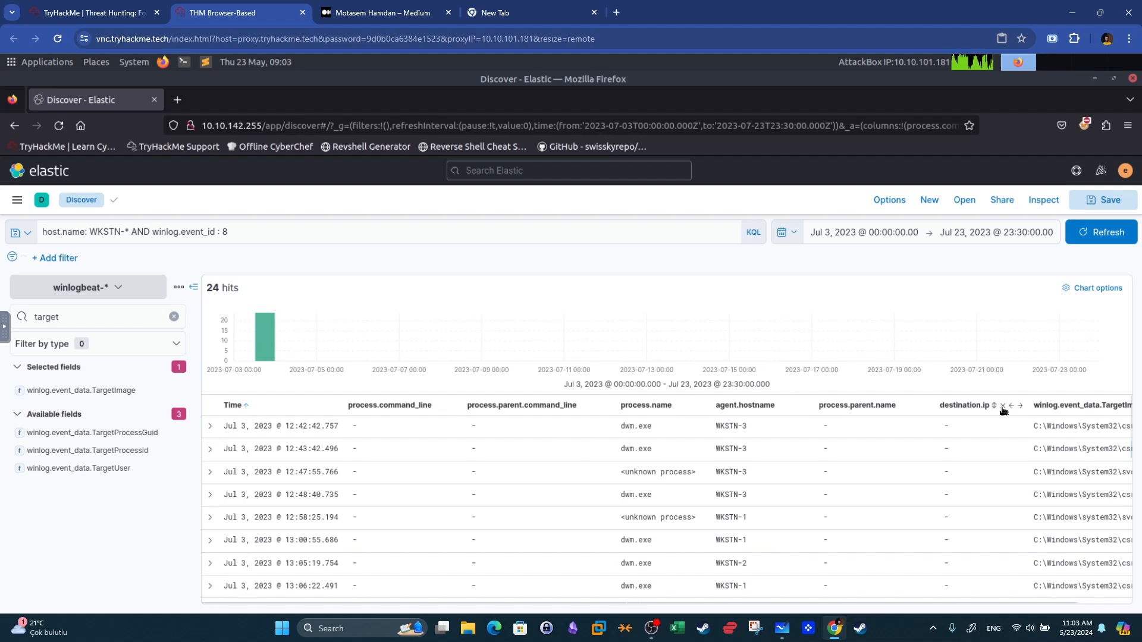
{"action": "left_click", "coordinate": [1003, 406]}
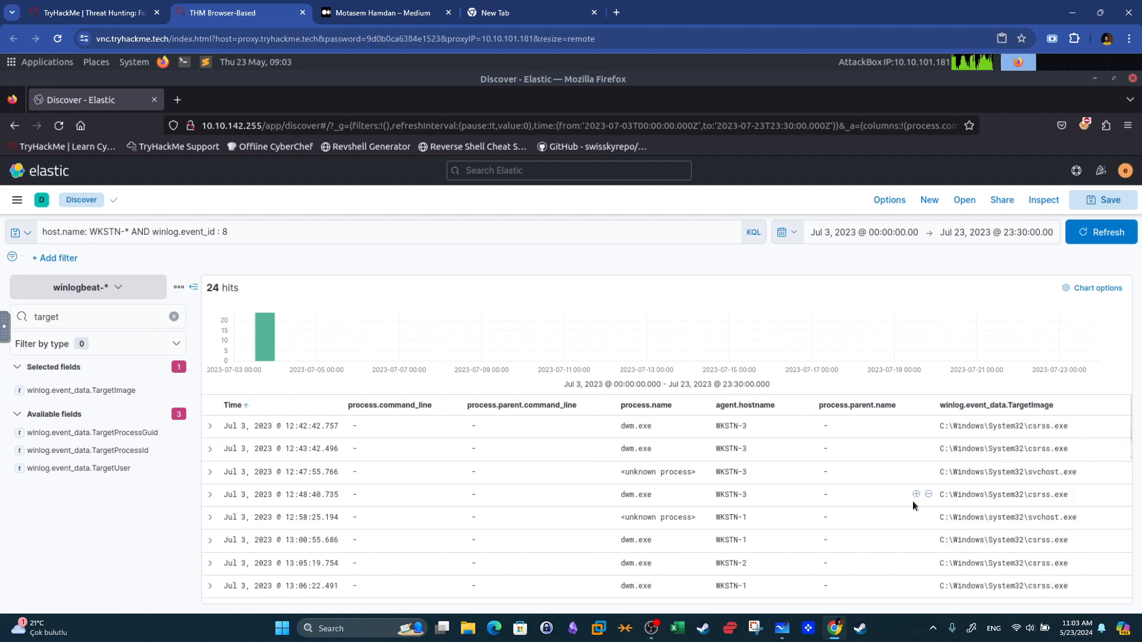
Scroll through the event ID 8 results to find the chrome.exe entry and its target image.
{"action": "scroll", "coordinate": [1049, 444], "scroll_direction": "down", "scroll_amount": 5}
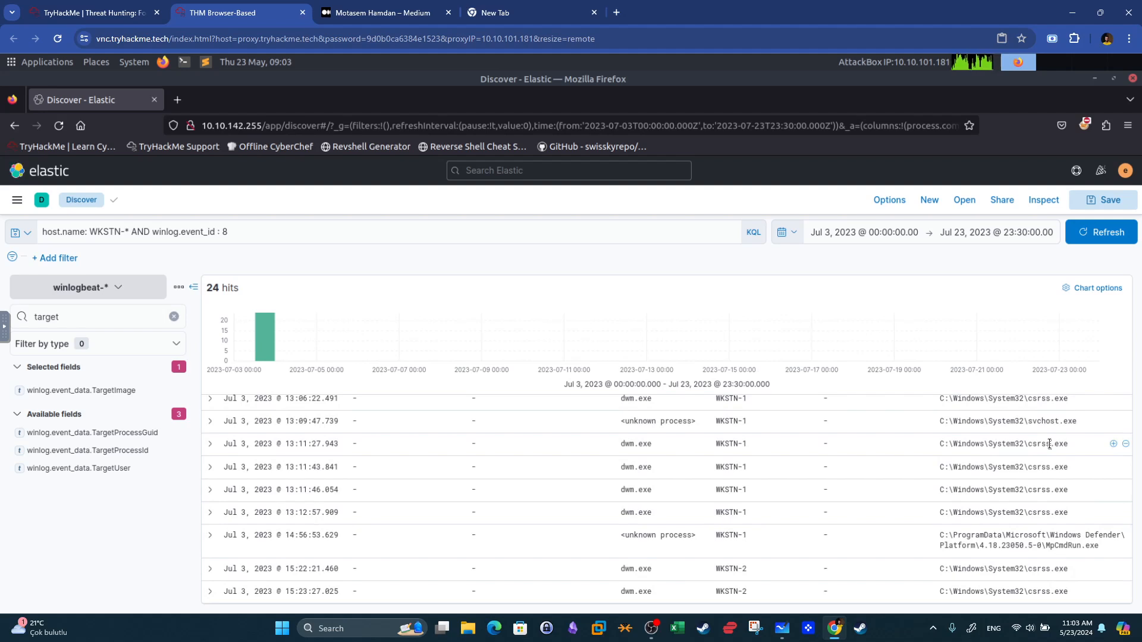
{"action": "scroll", "coordinate": [1049, 443], "scroll_direction": "down", "scroll_amount": 1}
{"action": "scroll", "coordinate": [1049, 443], "scroll_direction": "down", "scroll_amount": 6}
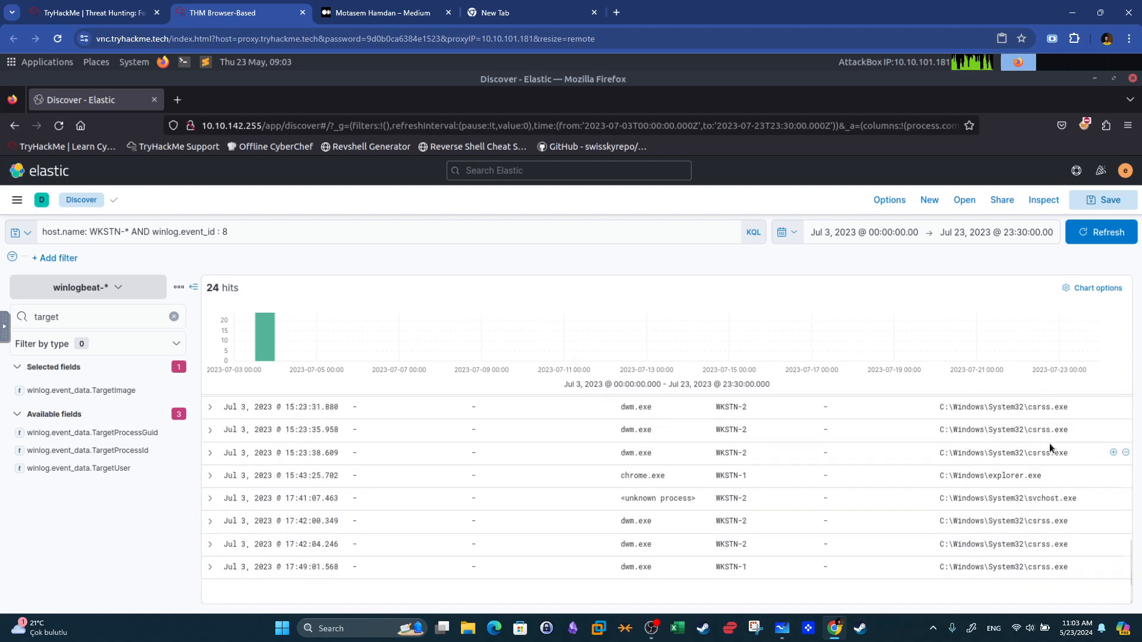
{"action": "scroll", "coordinate": [1048, 446], "scroll_direction": "up", "scroll_amount": 2}
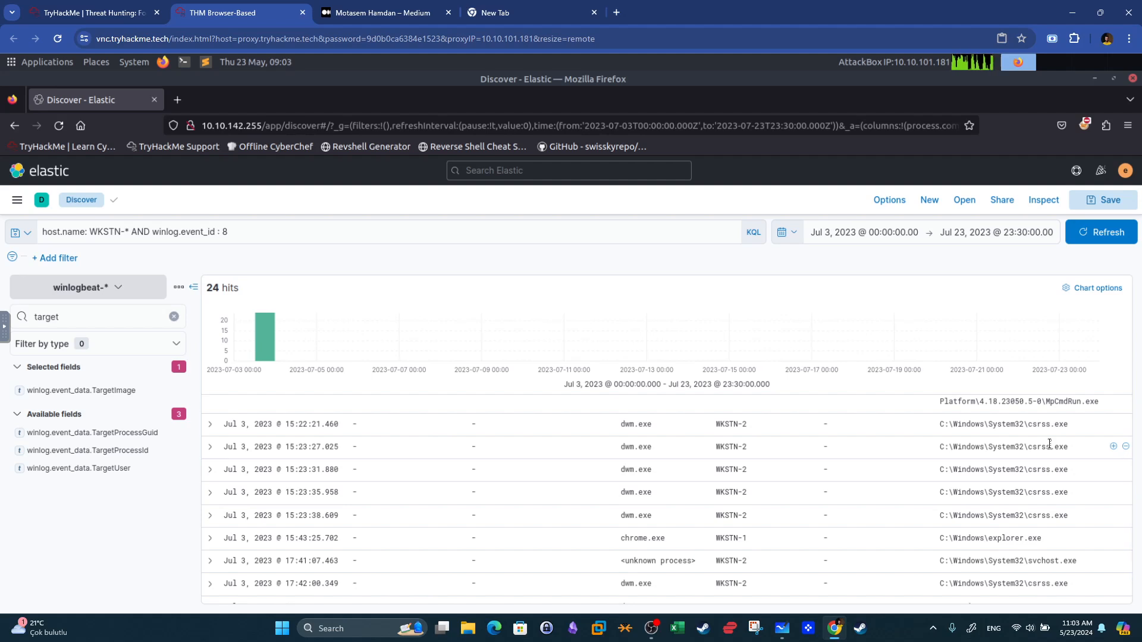
{"action": "scroll", "coordinate": [1049, 443], "scroll_direction": "down", "scroll_amount": 2}
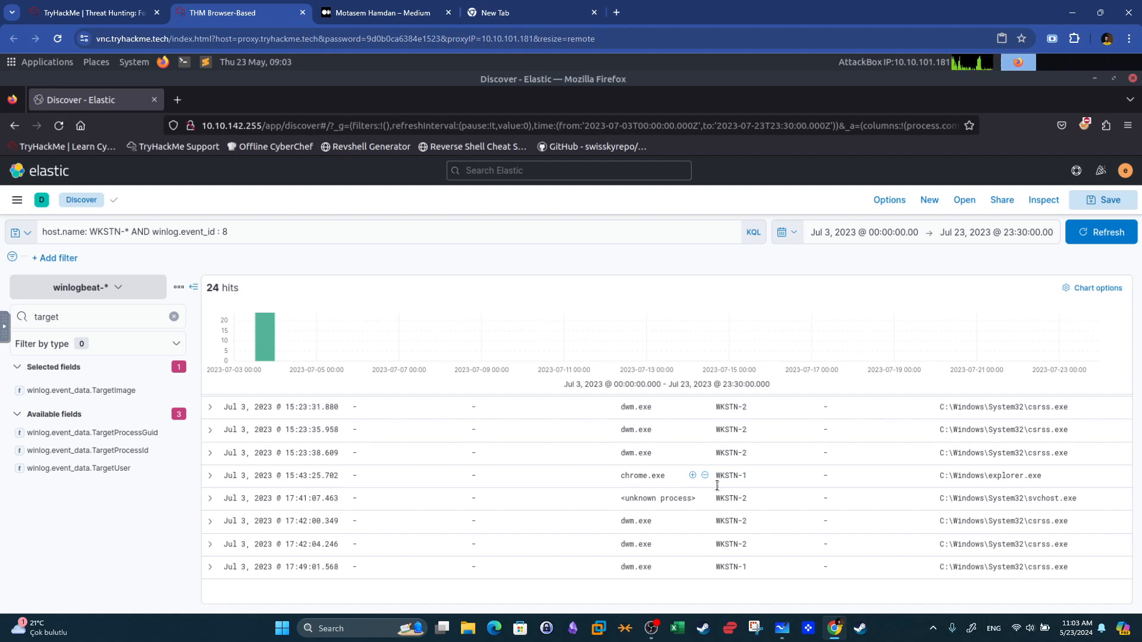
{"action": "left_click_drag", "start_coordinate": [1041, 476], "coordinate": [981, 476]}
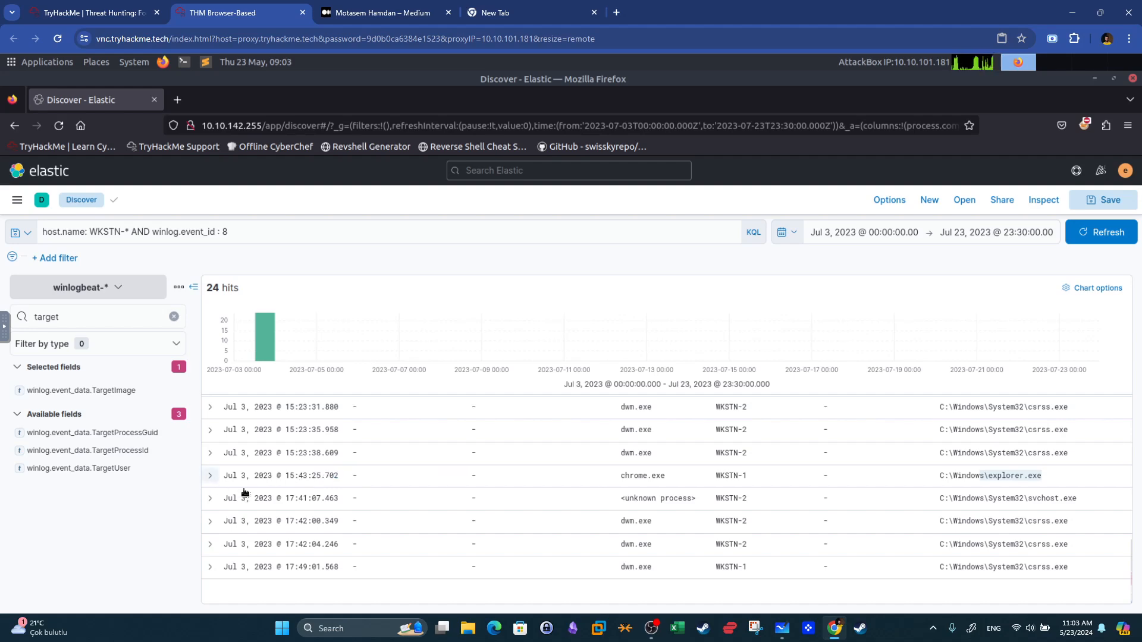
Expand the chrome.exe event that targets explorer.exe and inspect its process fields.
{"action": "left_click", "coordinate": [217, 480]}
{"action": "scroll", "coordinate": [392, 496], "scroll_direction": "down", "scroll_amount": 5}
{"action": "scroll", "coordinate": [401, 501], "scroll_direction": "down", "scroll_amount": 15}
{"action": "scroll", "coordinate": [401, 500], "scroll_direction": "down", "scroll_amount": 2}
{"action": "scroll", "coordinate": [401, 501], "scroll_direction": "up", "scroll_amount": 10}
{"action": "scroll", "coordinate": [400, 501], "scroll_direction": "down", "scroll_amount": 1}
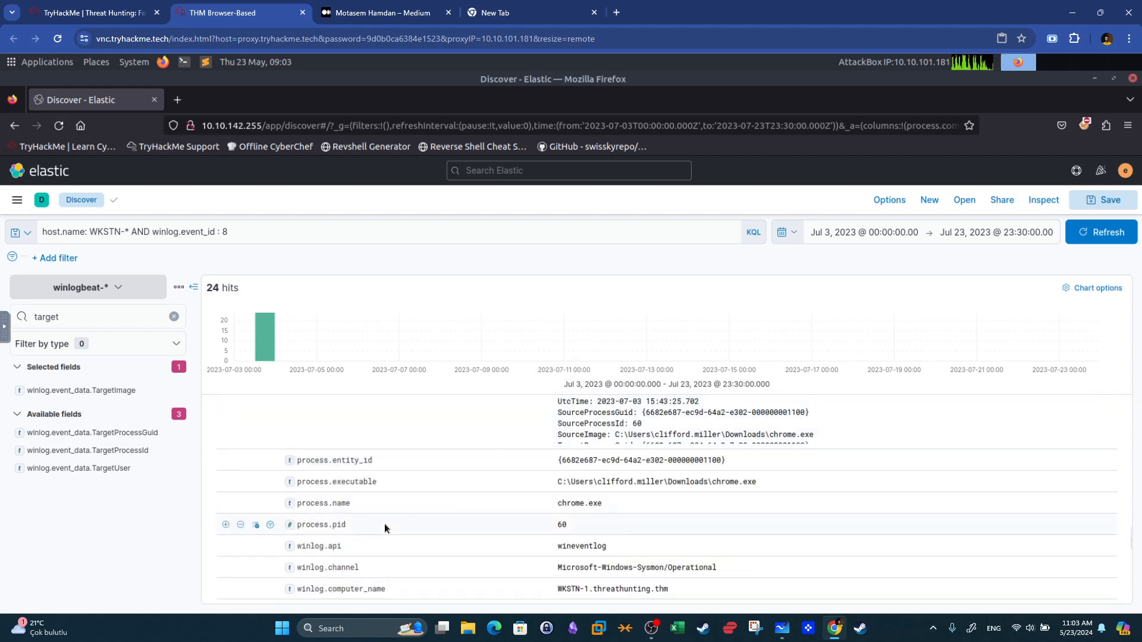
Scroll through the expanded chrome.exe injection event to examine its target image and target process ID fields.
{"action": "left_click", "coordinate": [92, 13]}
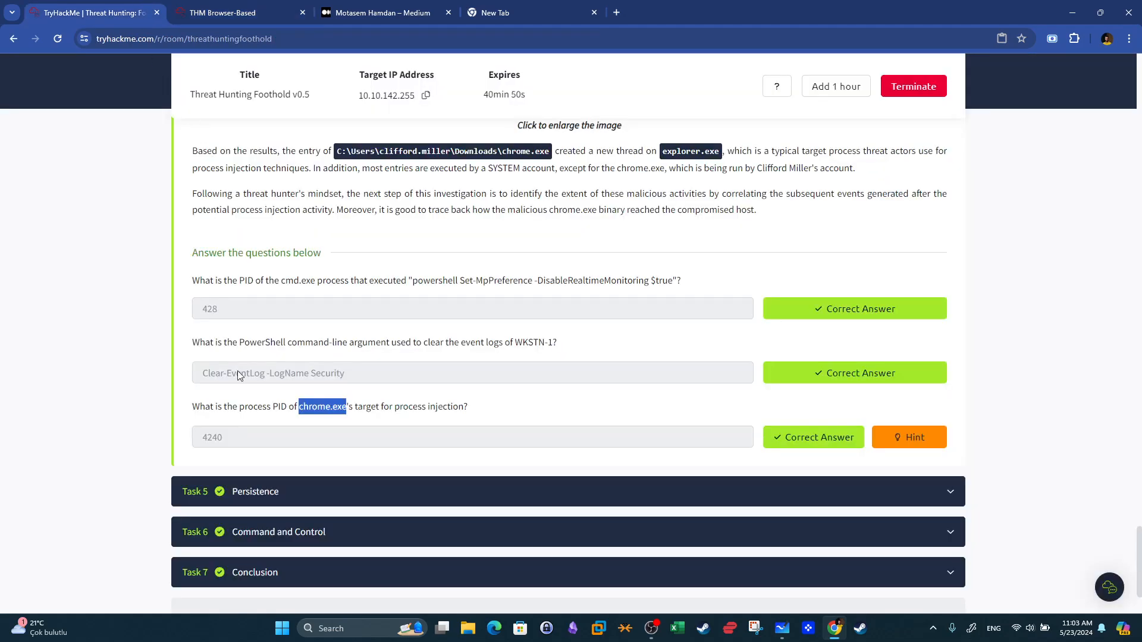
{"action": "left_click", "coordinate": [238, 12]}
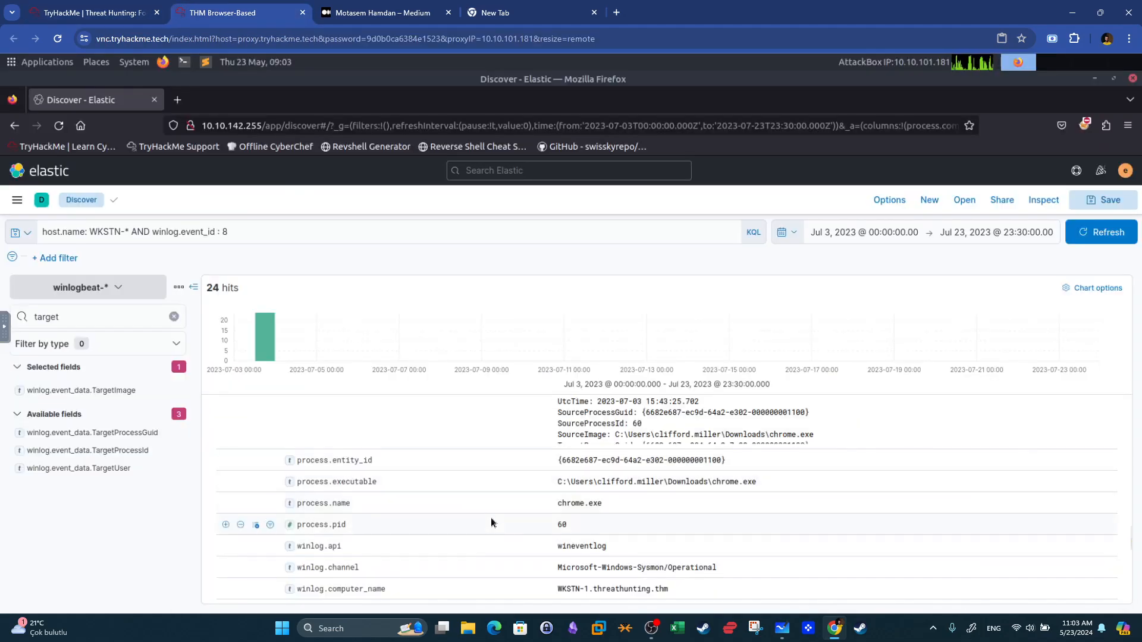
{"action": "scroll", "coordinate": [491, 518], "scroll_direction": "up", "scroll_amount": 2}
{"action": "scroll", "coordinate": [491, 521], "scroll_direction": "up", "scroll_amount": 4}
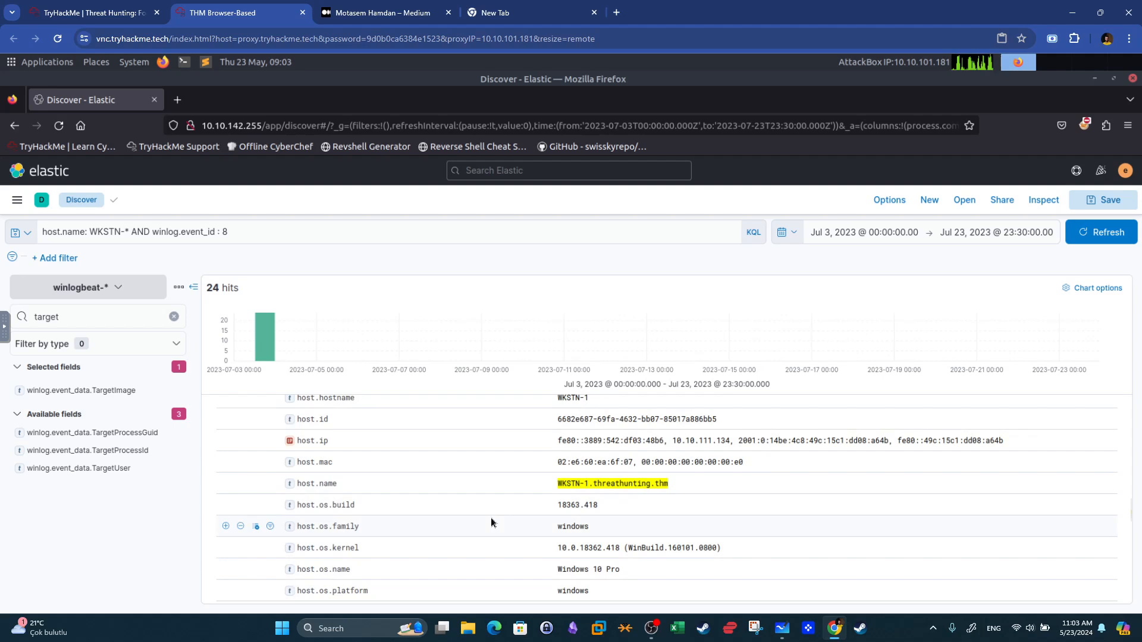
{"action": "scroll", "coordinate": [550, 517], "scroll_direction": "up", "scroll_amount": 5}
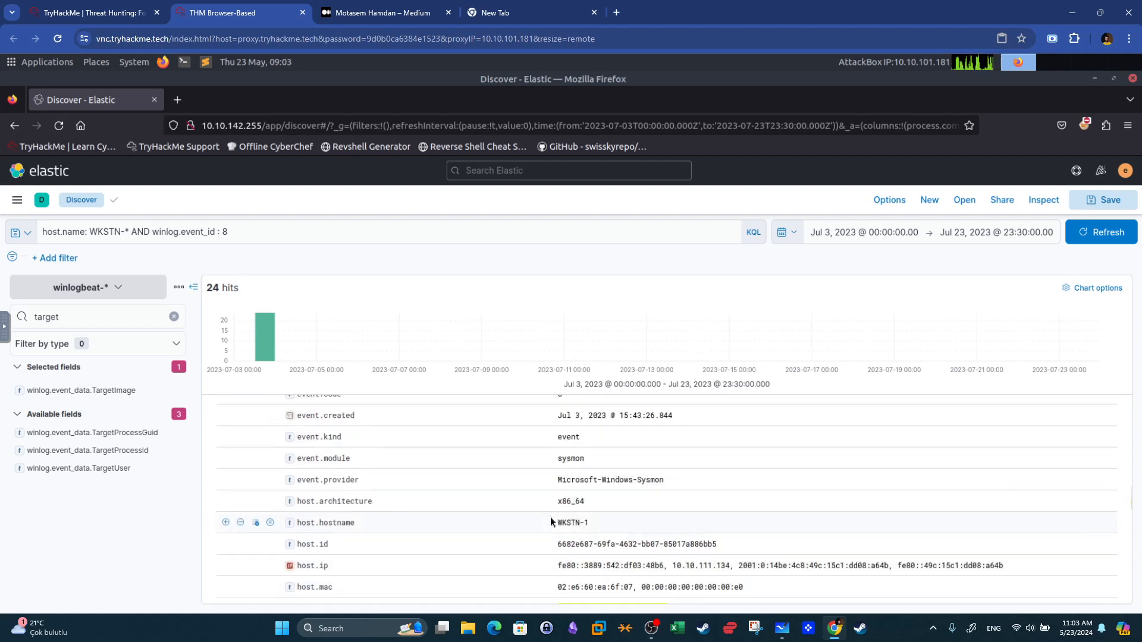
{"action": "scroll", "coordinate": [550, 521], "scroll_direction": "up", "scroll_amount": 5}
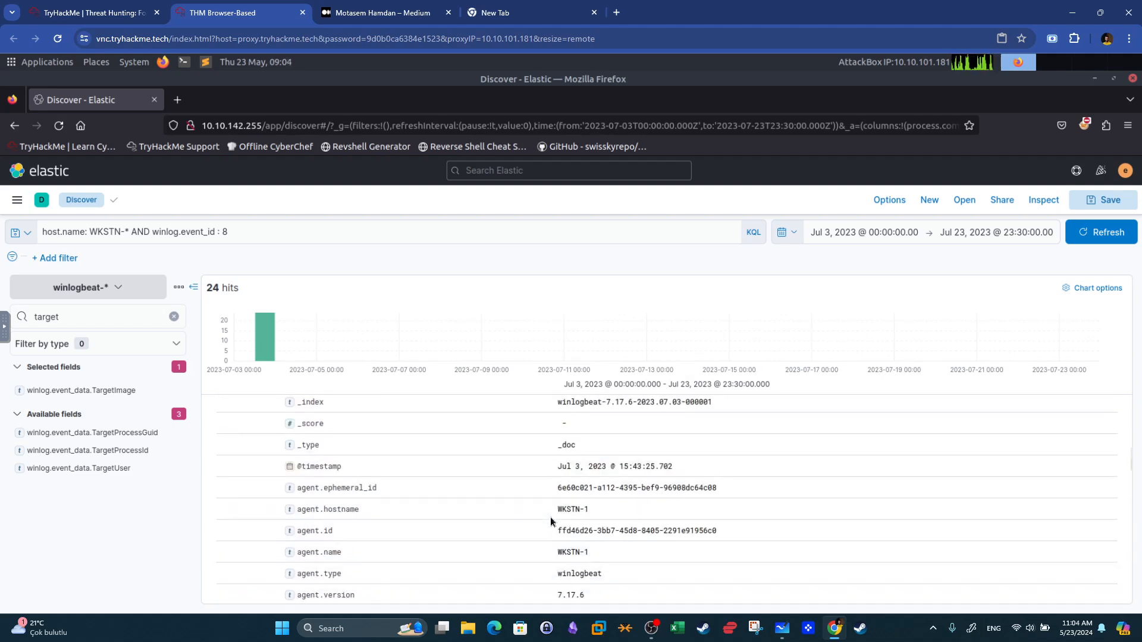
{"action": "scroll", "coordinate": [550, 517], "scroll_direction": "up", "scroll_amount": 3}
{"action": "scroll", "coordinate": [551, 516], "scroll_direction": "down", "scroll_amount": 5}
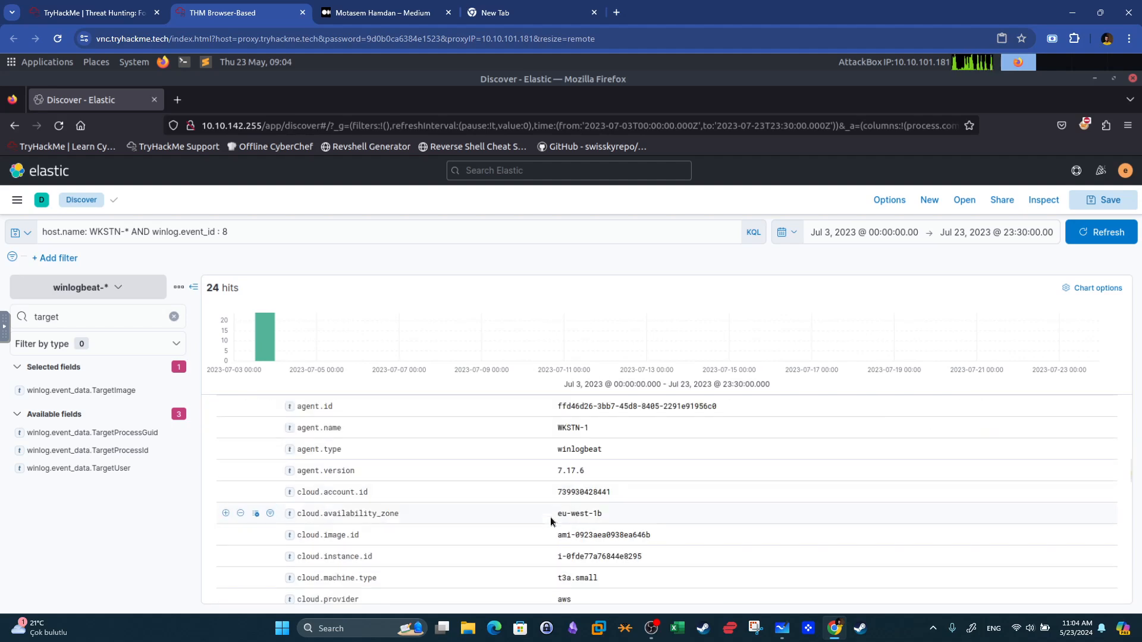
{"action": "scroll", "coordinate": [433, 504], "scroll_direction": "down", "scroll_amount": 9}
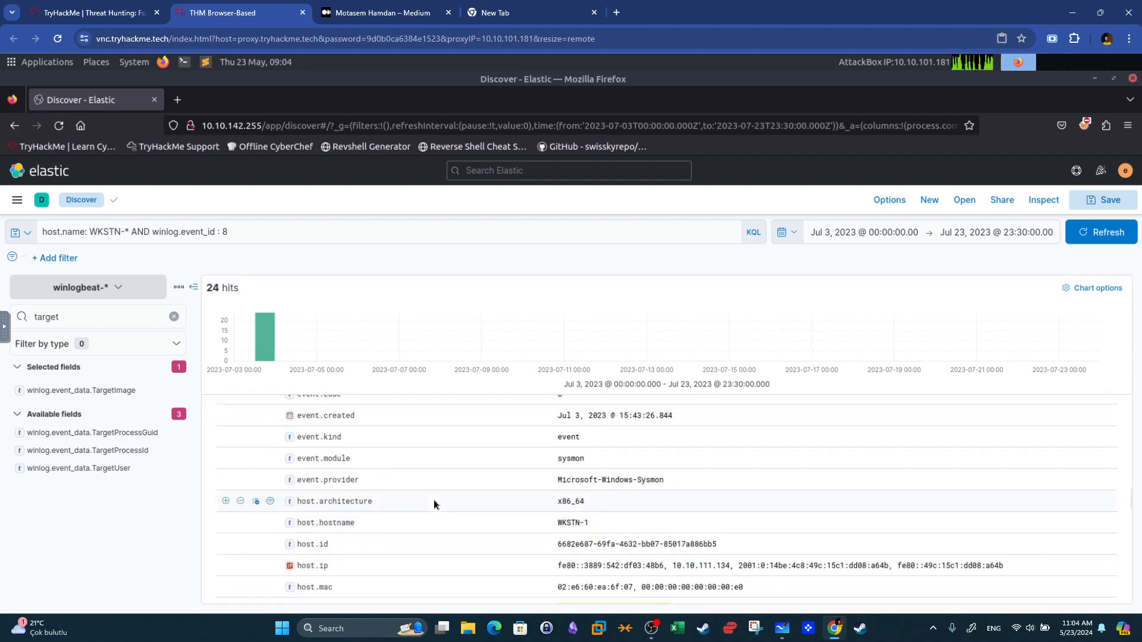
{"action": "scroll", "coordinate": [433, 504], "scroll_direction": "down", "scroll_amount": 5}
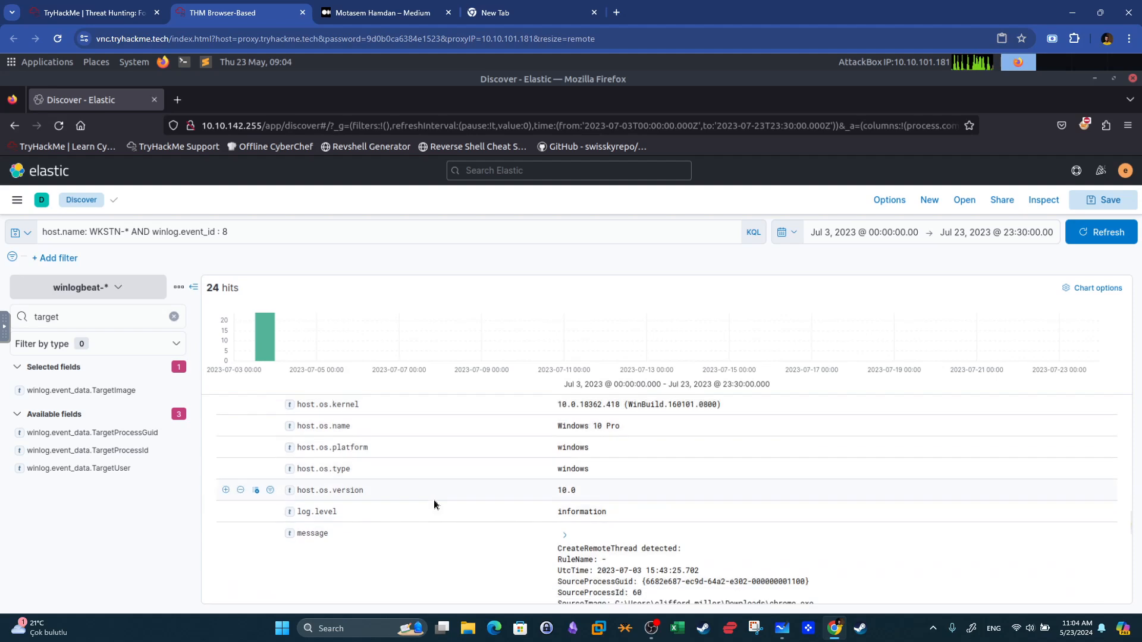
{"action": "scroll", "coordinate": [436, 506], "scroll_direction": "down", "scroll_amount": 3}
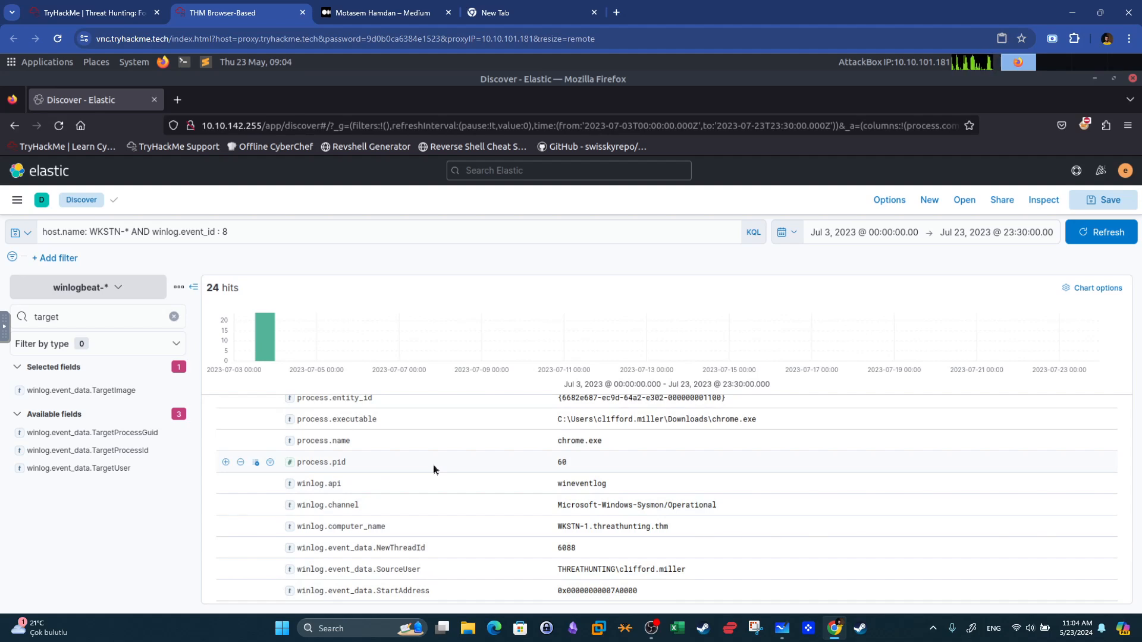
{"action": "scroll", "coordinate": [458, 494], "scroll_direction": "down", "scroll_amount": 3}
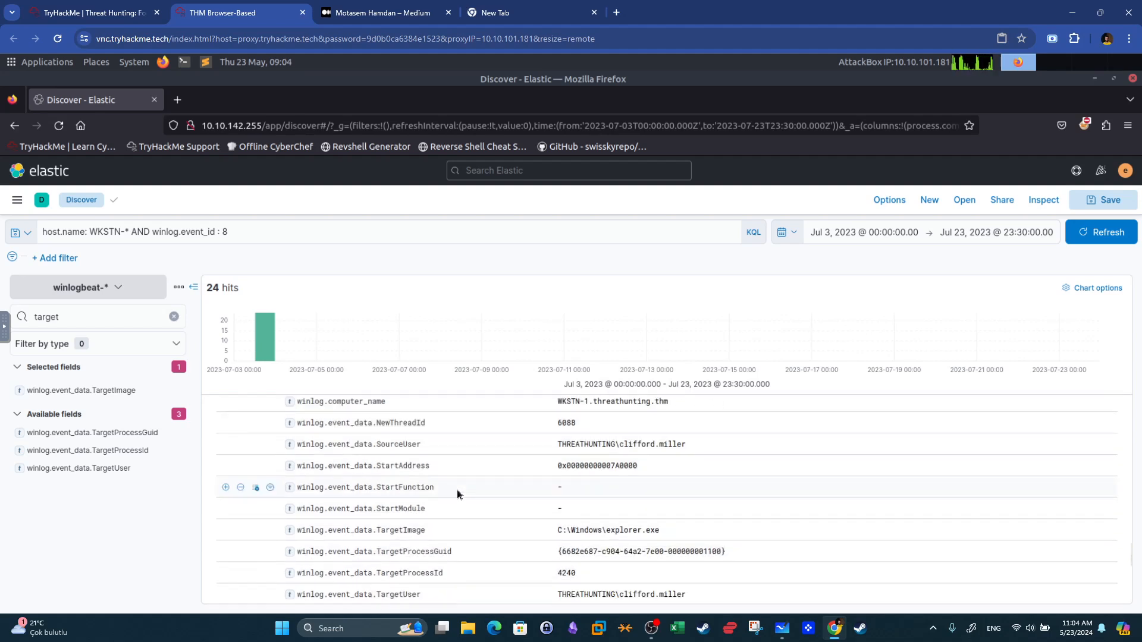
{"action": "scroll", "coordinate": [458, 499], "scroll_direction": "down", "scroll_amount": 2}
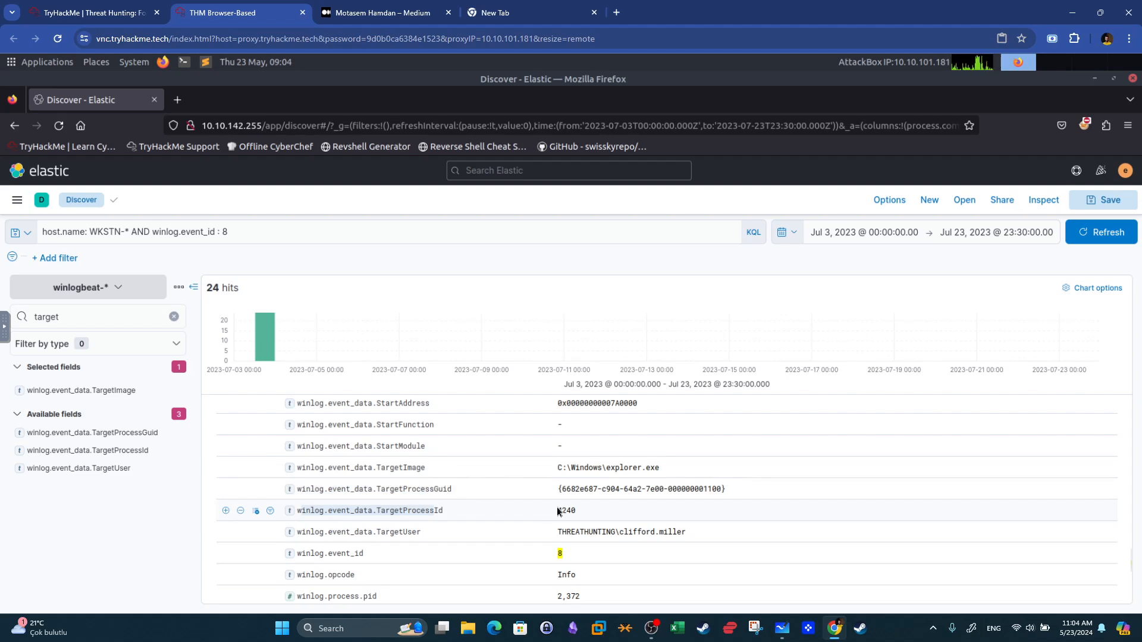
{"action": "scroll", "coordinate": [553, 516], "scroll_direction": "up", "scroll_amount": 3}
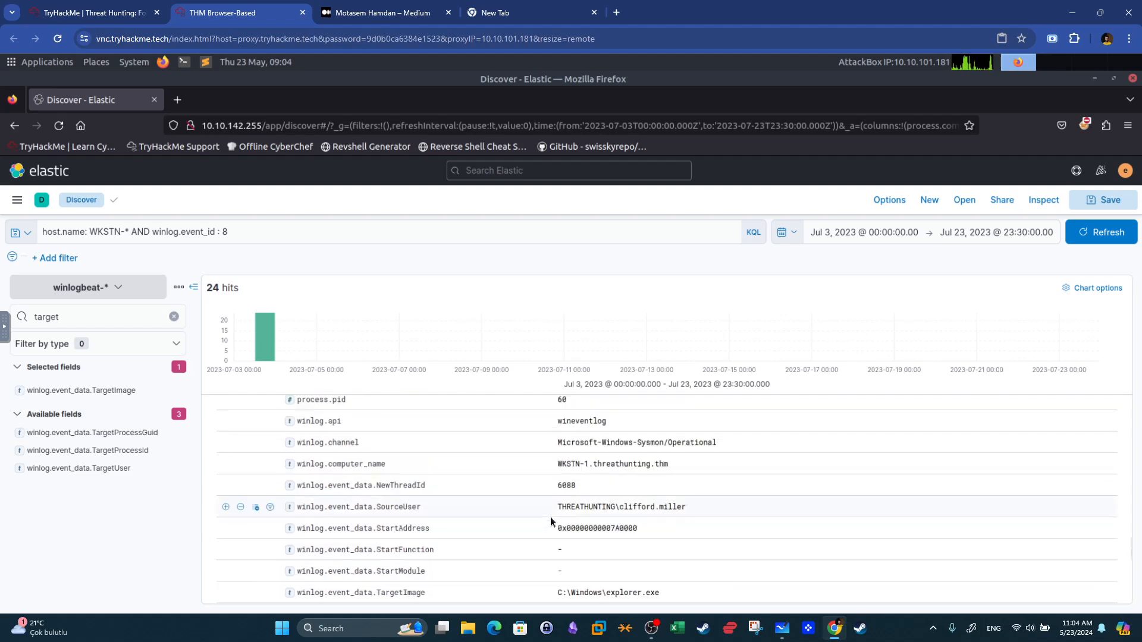
{"action": "scroll", "coordinate": [548, 510], "scroll_direction": "down", "scroll_amount": 3}
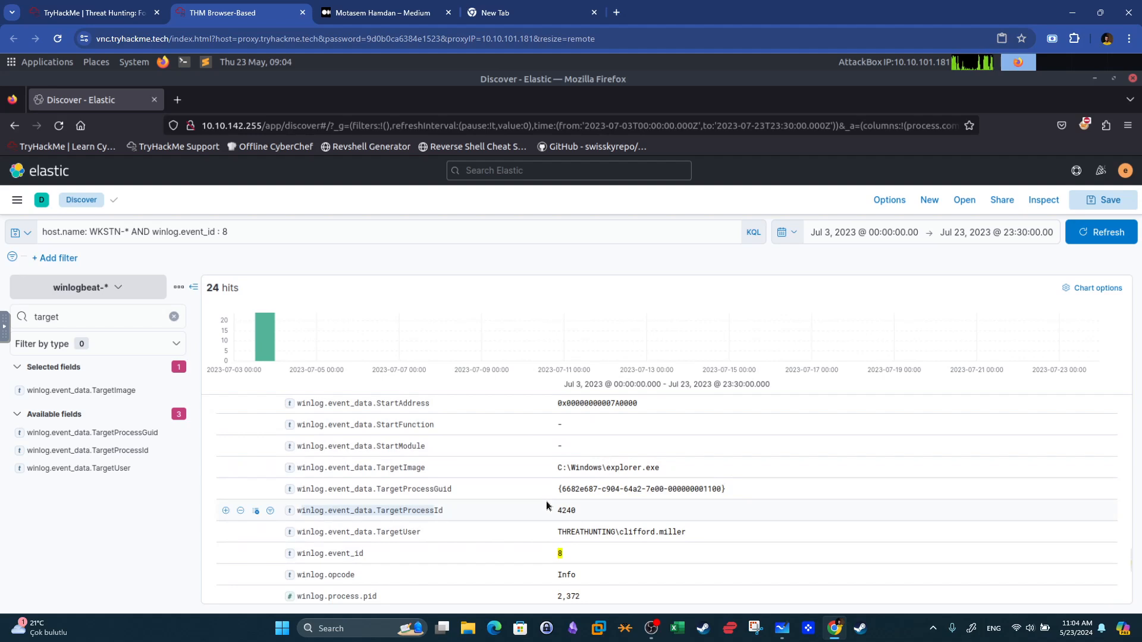
{"action": "scroll", "coordinate": [547, 506], "scroll_direction": "down", "scroll_amount": 2}
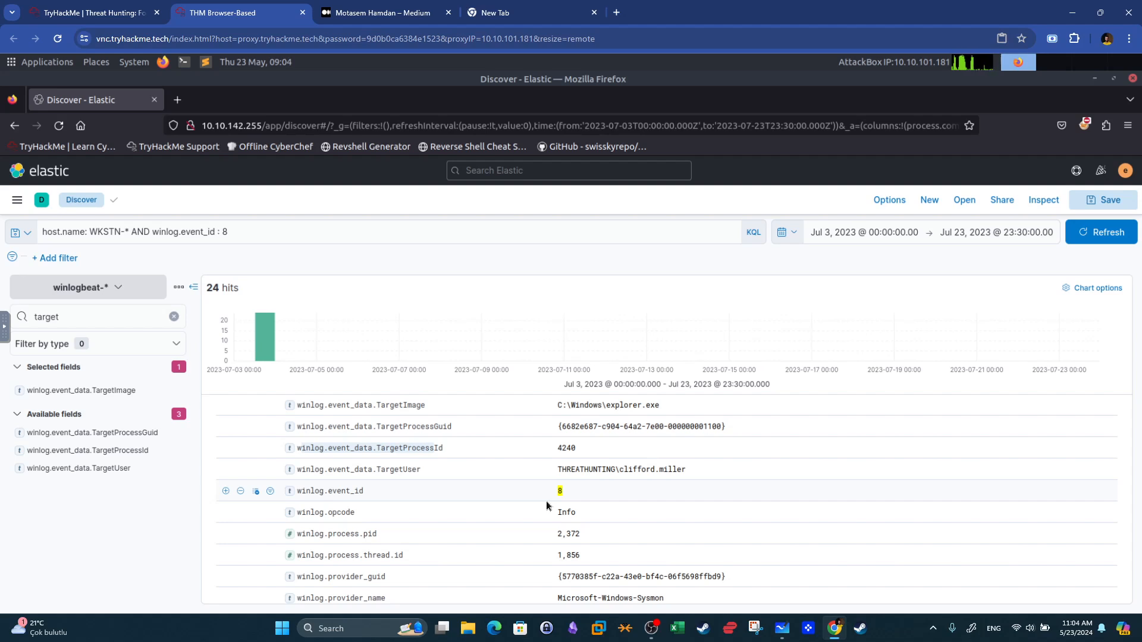
{"action": "scroll", "coordinate": [547, 506], "scroll_direction": "down", "scroll_amount": 2}
{"action": "scroll", "coordinate": [547, 506], "scroll_direction": "down", "scroll_amount": 1}
{"action": "scroll", "coordinate": [541, 508], "scroll_direction": "up", "scroll_amount": 9}
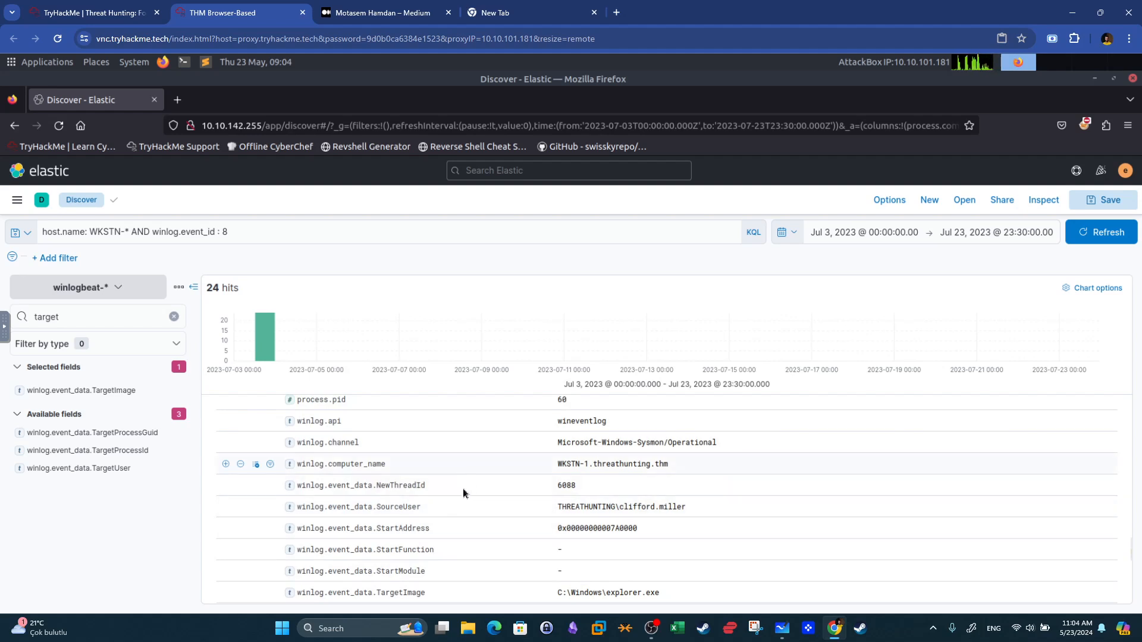
{"action": "scroll", "coordinate": [461, 494], "scroll_direction": "down", "scroll_amount": 6}
{"action": "scroll", "coordinate": [459, 494], "scroll_direction": "down", "scroll_amount": 2}
{"action": "scroll", "coordinate": [458, 492], "scroll_direction": "up", "scroll_amount": 2}
{"action": "left_click_drag", "start_coordinate": [443, 449], "coordinate": [318, 447]}
Scroll the room to the Persistence task and read the question about the parent process of the scheduled-task cmd.exe.
{"action": "left_click", "coordinate": [132, 7]}
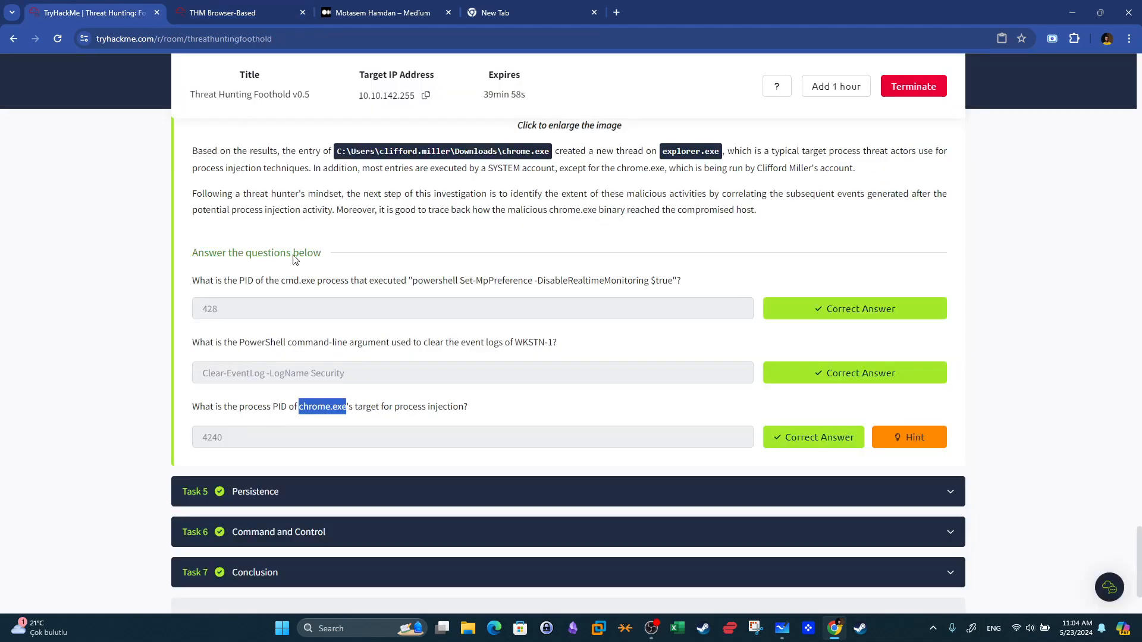
{"action": "left_click", "coordinate": [322, 499]}
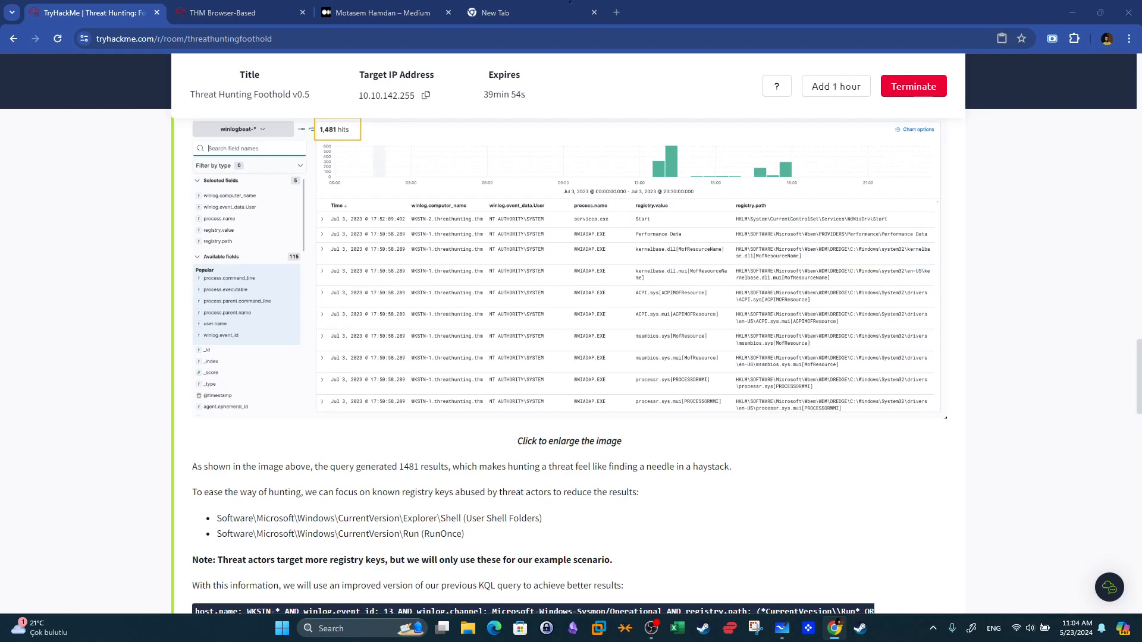
{"action": "scroll", "coordinate": [550, 375], "scroll_direction": "down", "scroll_amount": 20}
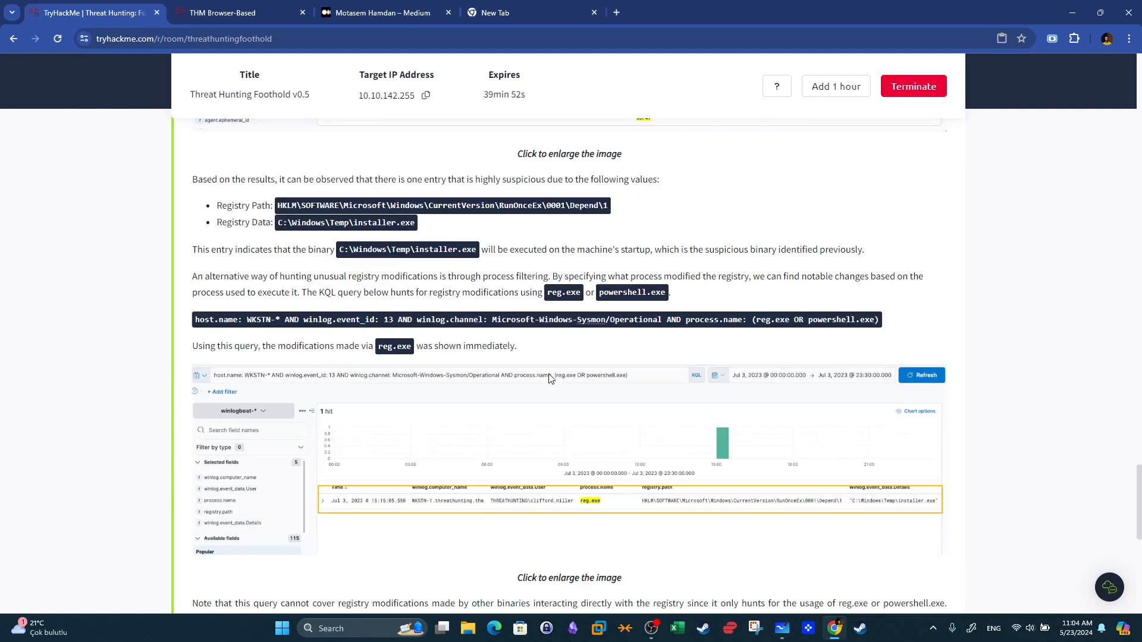
{"action": "scroll", "coordinate": [547, 373], "scroll_direction": "up", "scroll_amount": 1}
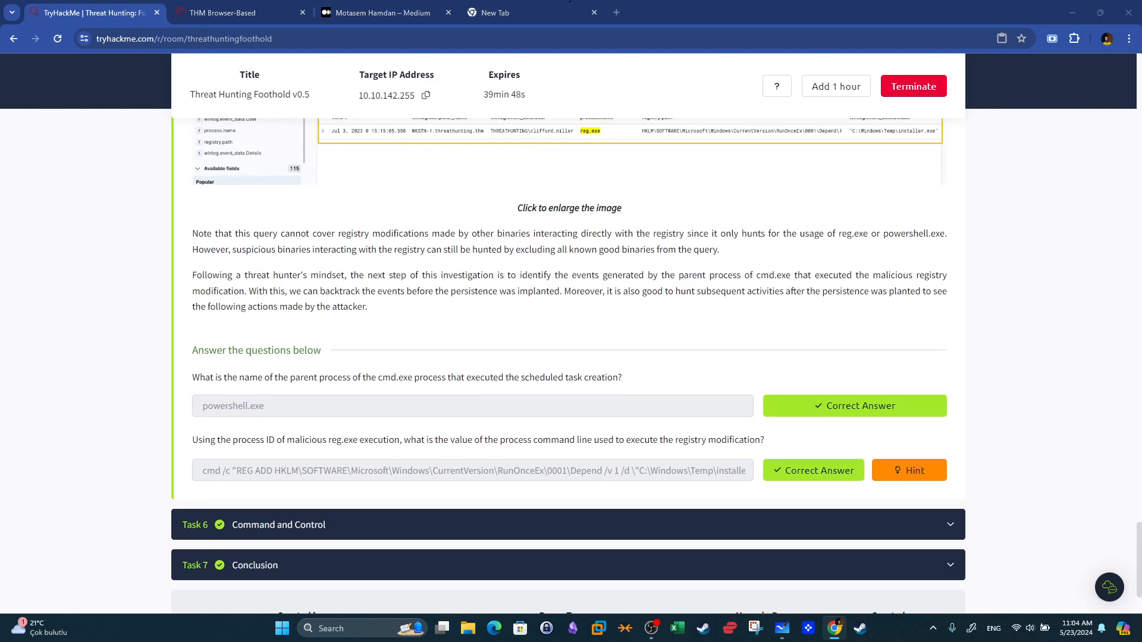
{"action": "left_click_drag", "start_coordinate": [200, 376], "coordinate": [354, 377]}
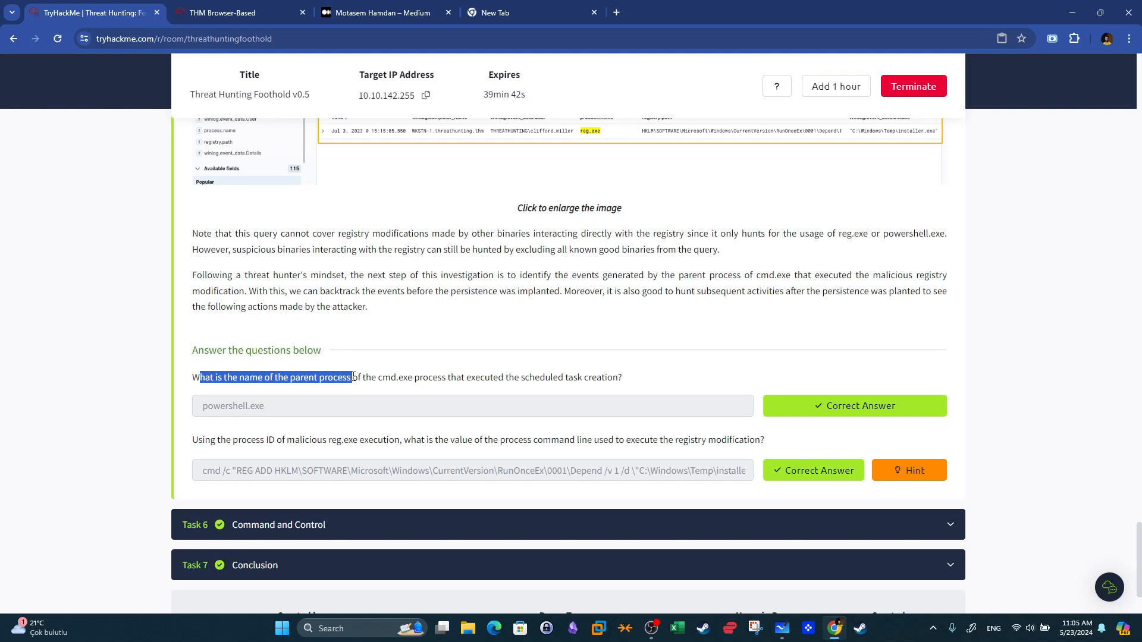
{"action": "left_click_drag", "start_coordinate": [353, 377], "coordinate": [531, 377]}
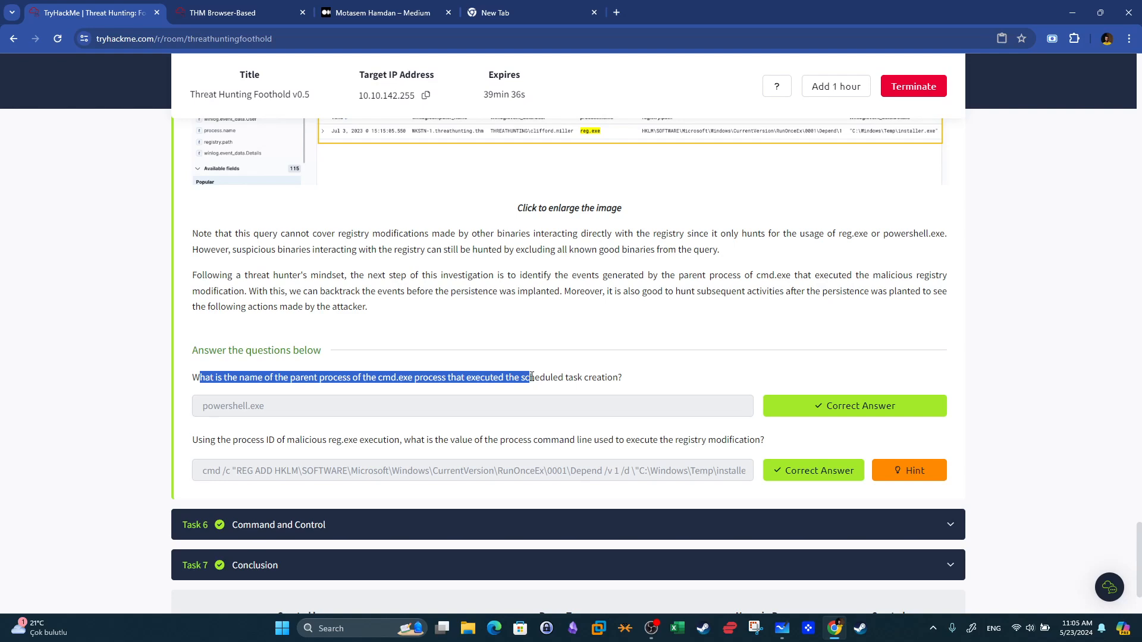
{"action": "left_click", "coordinate": [476, 401]}
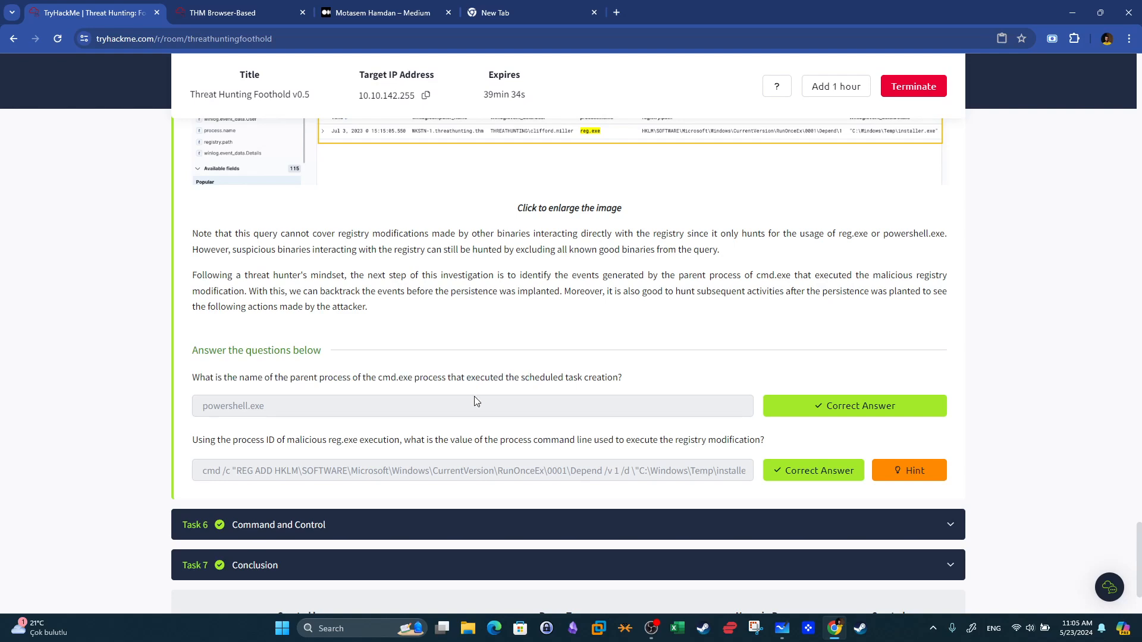
{"action": "left_click_drag", "start_coordinate": [379, 378], "coordinate": [413, 380]}
{"action": "left_click_drag", "start_coordinate": [622, 378], "coordinate": [525, 381]}
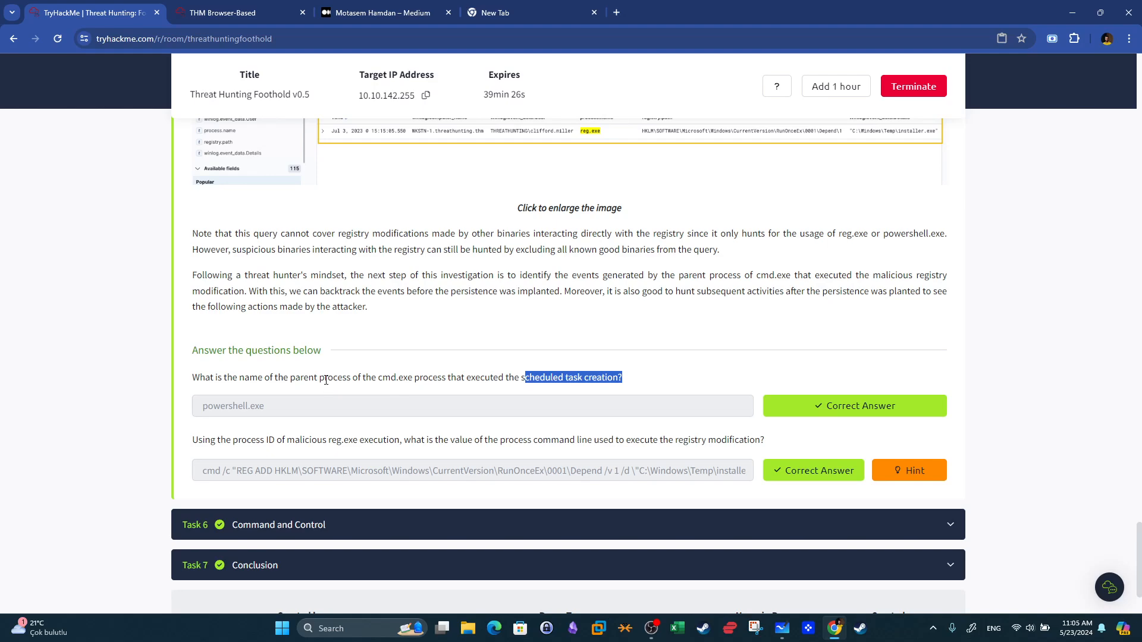
{"action": "left_click_drag", "start_coordinate": [327, 378], "coordinate": [250, 376]}
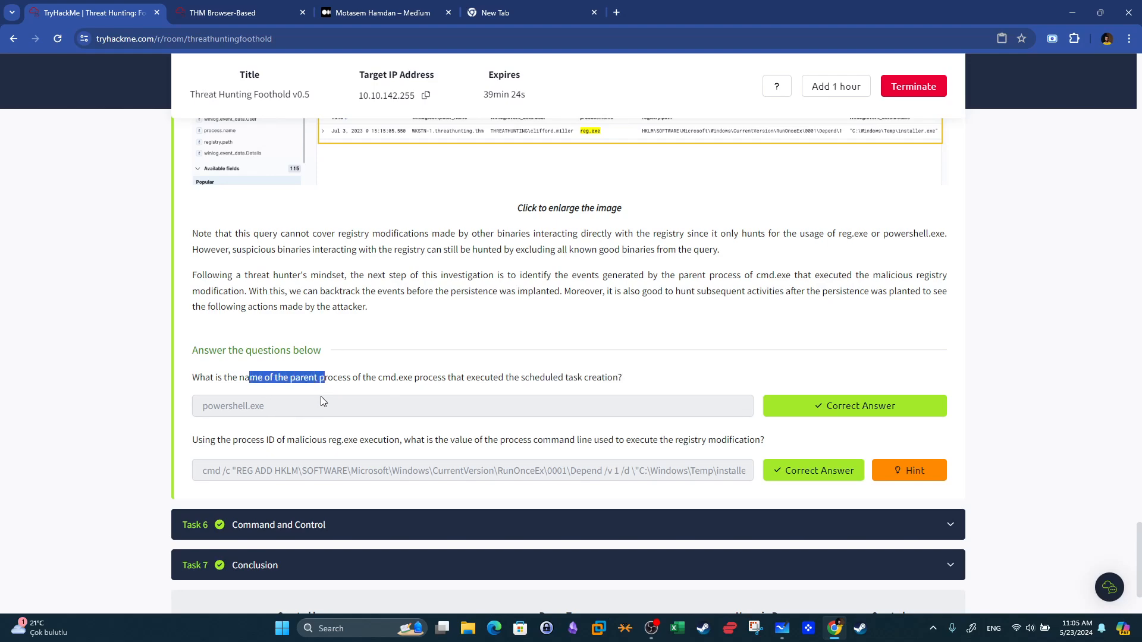
Change the query's event ID from 8 to 4698 and run the search.
{"action": "left_click", "coordinate": [249, 13]}
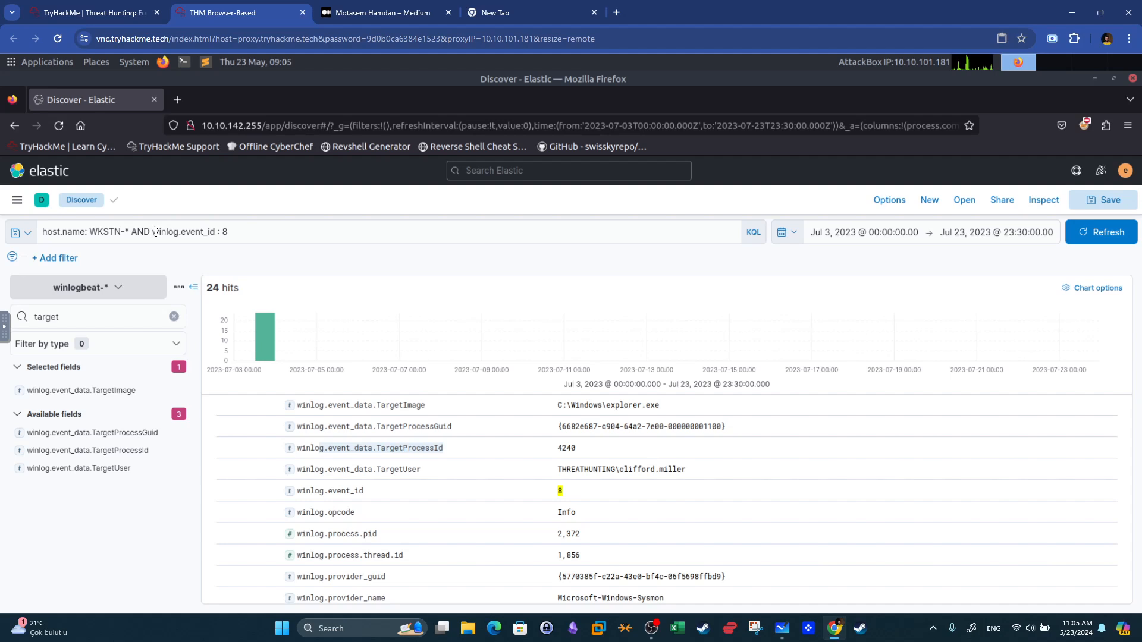
{"action": "left_click", "coordinate": [229, 231]}
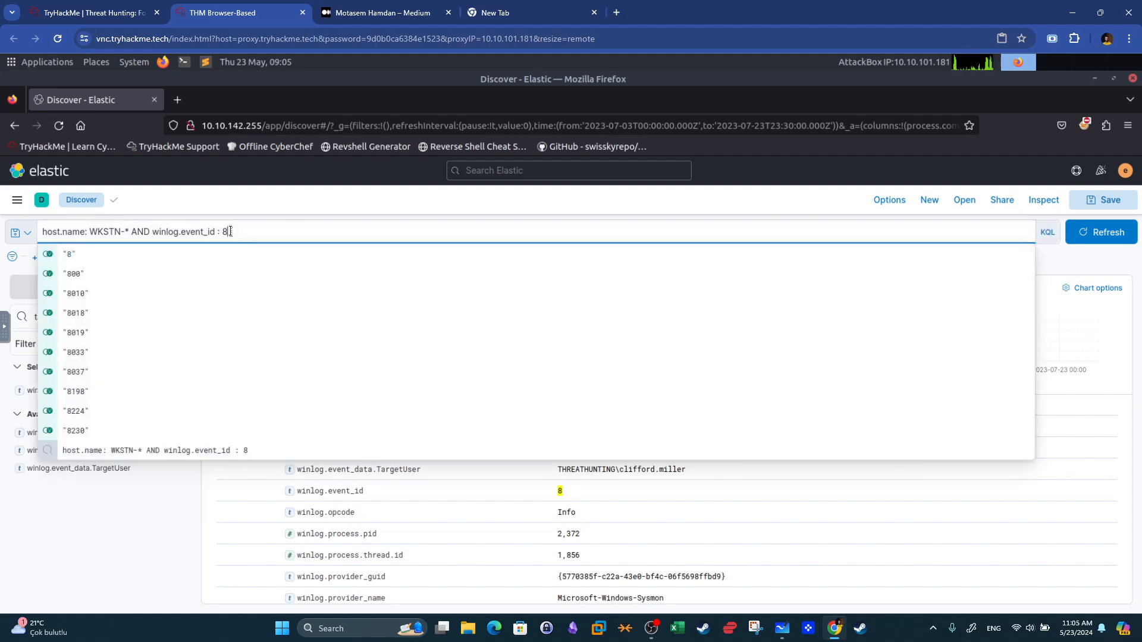
{"action": "key", "text": "BackSpace"}
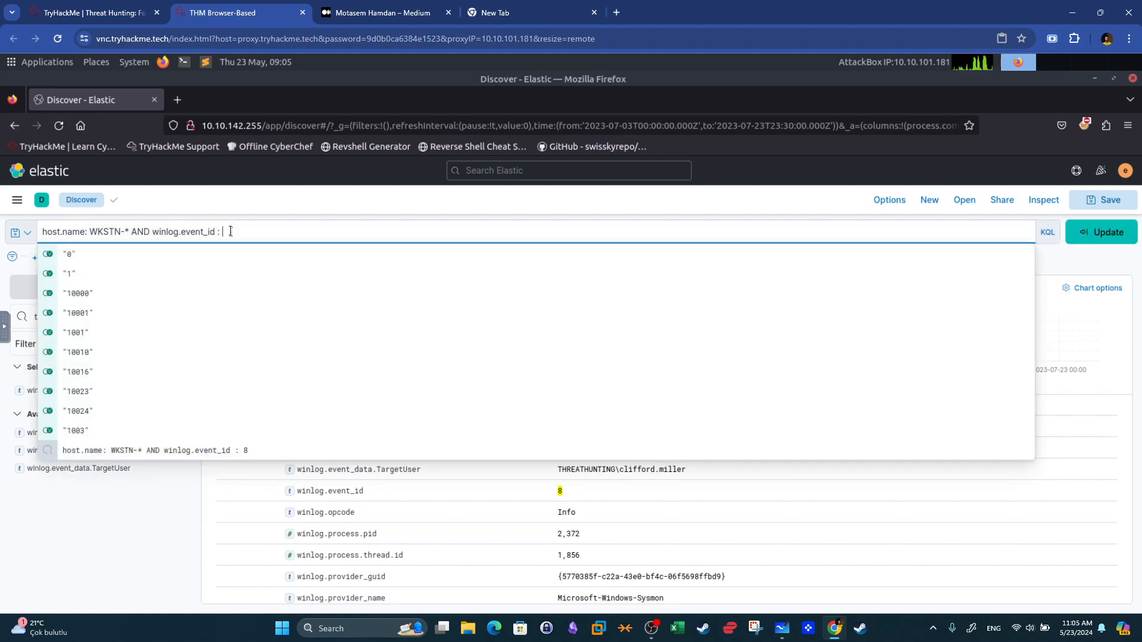
{"action": "type", "text": "4698"}
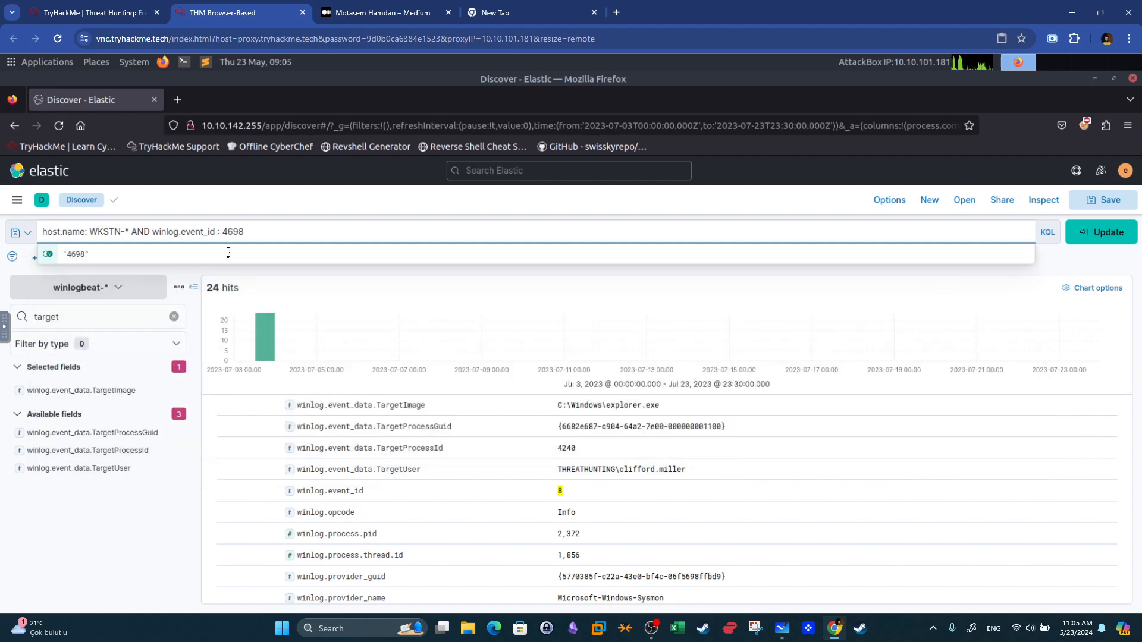
{"action": "left_click", "coordinate": [232, 255]}
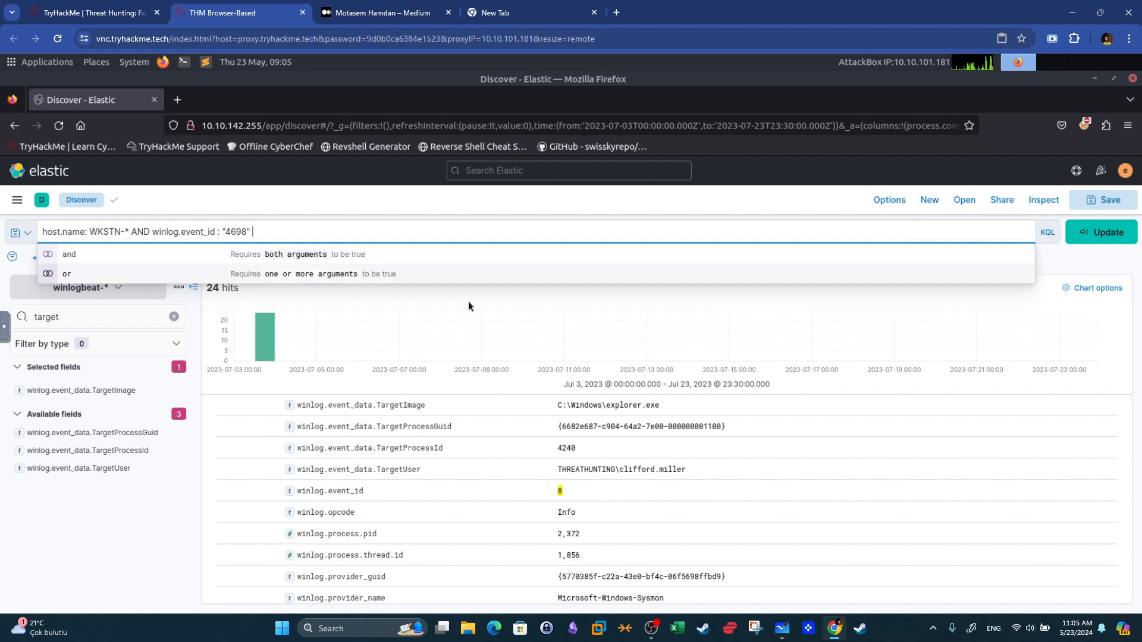
{"action": "left_click", "coordinate": [1093, 240]}
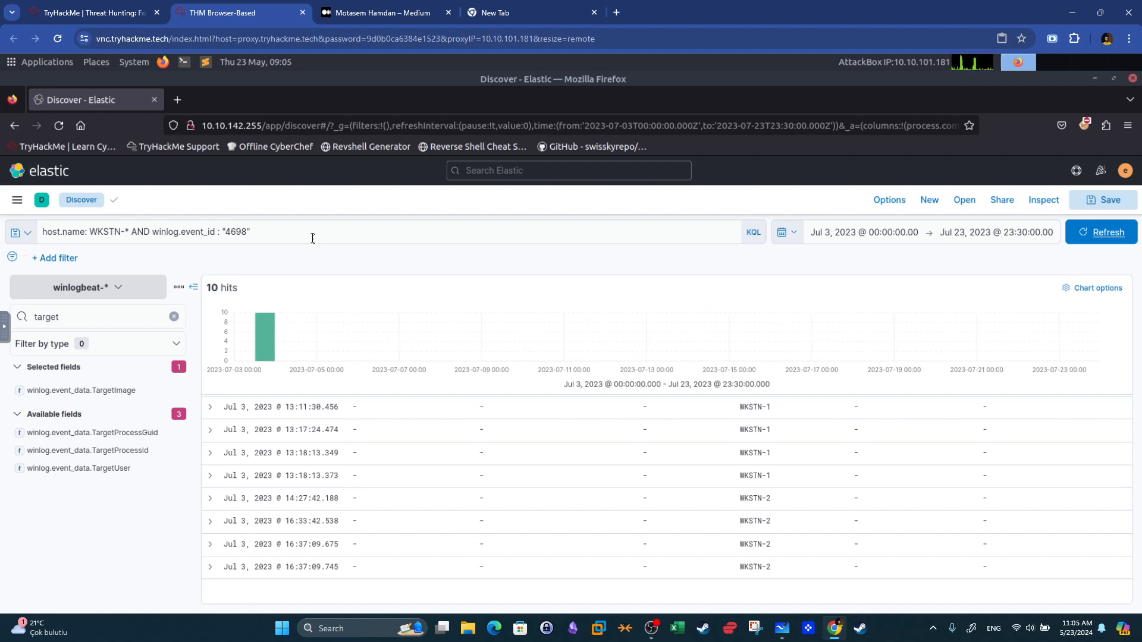
Rewrite the query as host.name: WKSTN-* AND (winlog.event_id : 4698 OR (*schtasks* OR *Register-ScheduledTask*)) and run it.
{"action": "left_click", "coordinate": [153, 232]}
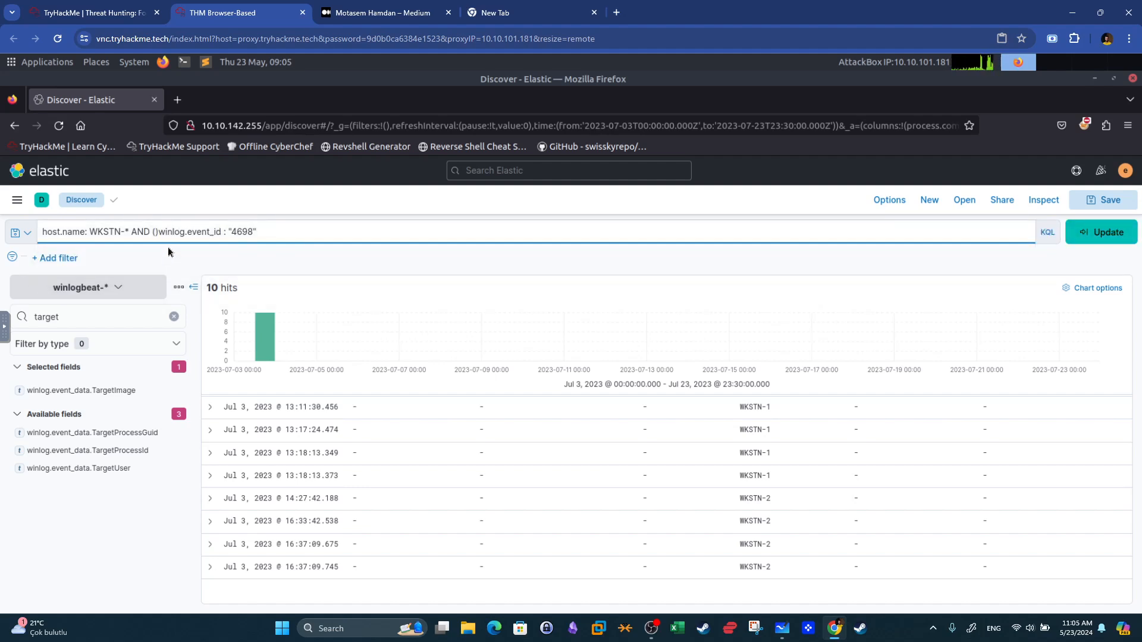
{"action": "type", "text": "("}
{"action": "key", "text": "Delete"}
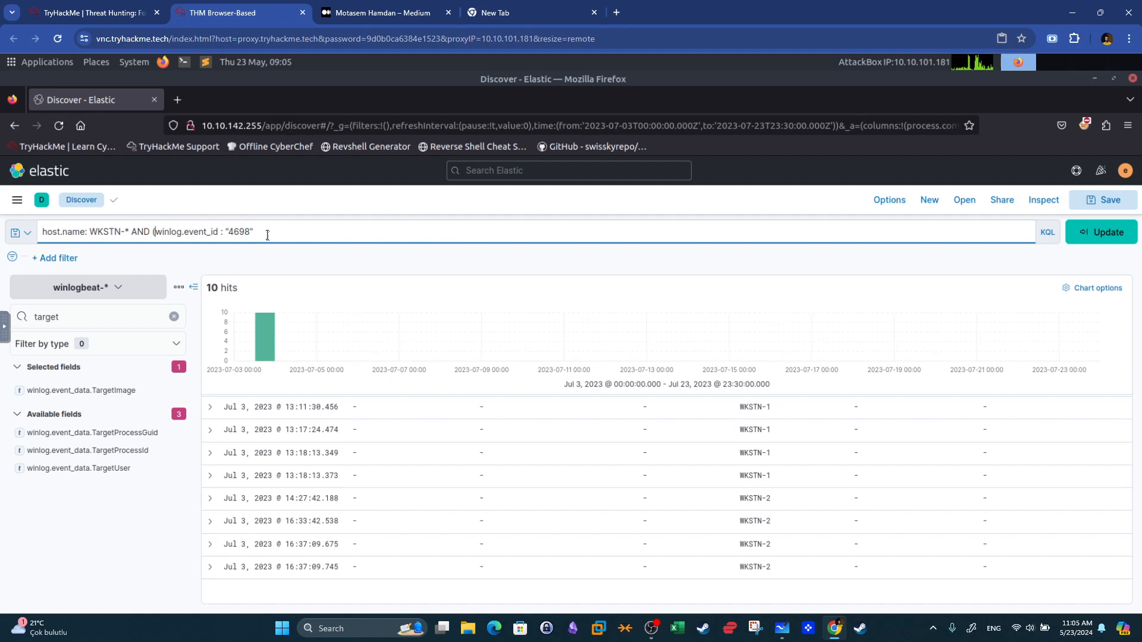
{"action": "key", "text": "BackSpace"}
{"action": "key", "text": "BackSpace"}
{"action": "left_click", "coordinate": [230, 230]}
{"action": "key", "text": "BackSpace"}
{"action": "left_click", "coordinate": [267, 233]}
{"action": "type", "text": "OR (*s*"}
{"action": "key", "text": "Left"}
{"action": "type", "text": "schtasks"}
{"action": "key", "text": "Right"}
{"action": "type", "text": "OR"}
{"action": "left_click", "coordinate": [335, 239]}
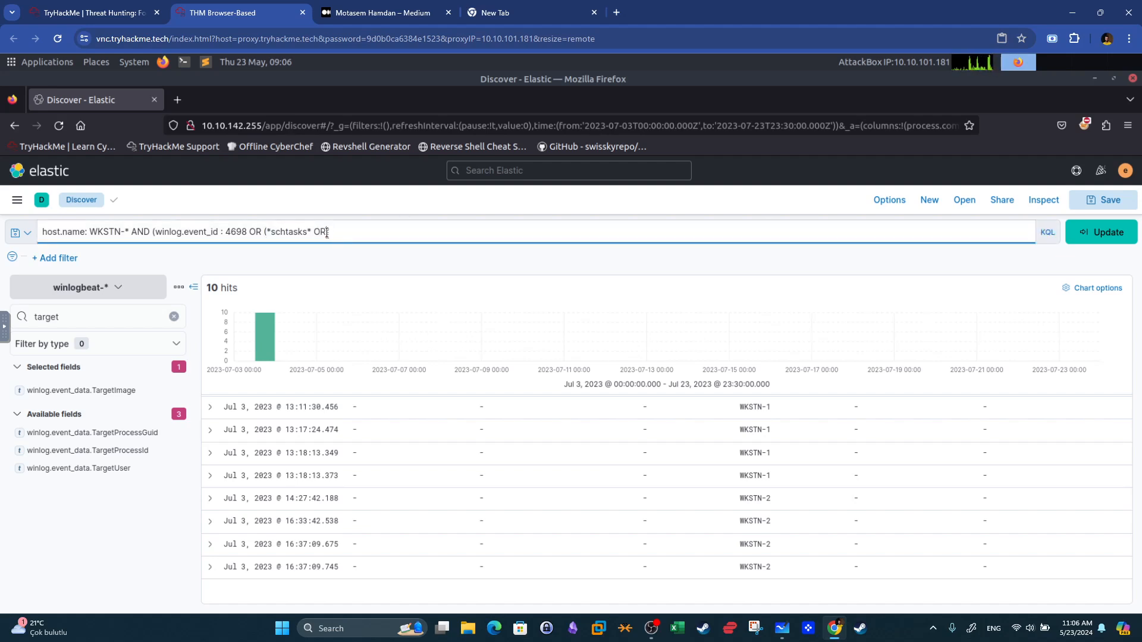
{"action": "type", "text": "(*schtasks* OR *Register-ScheduledTask*"}
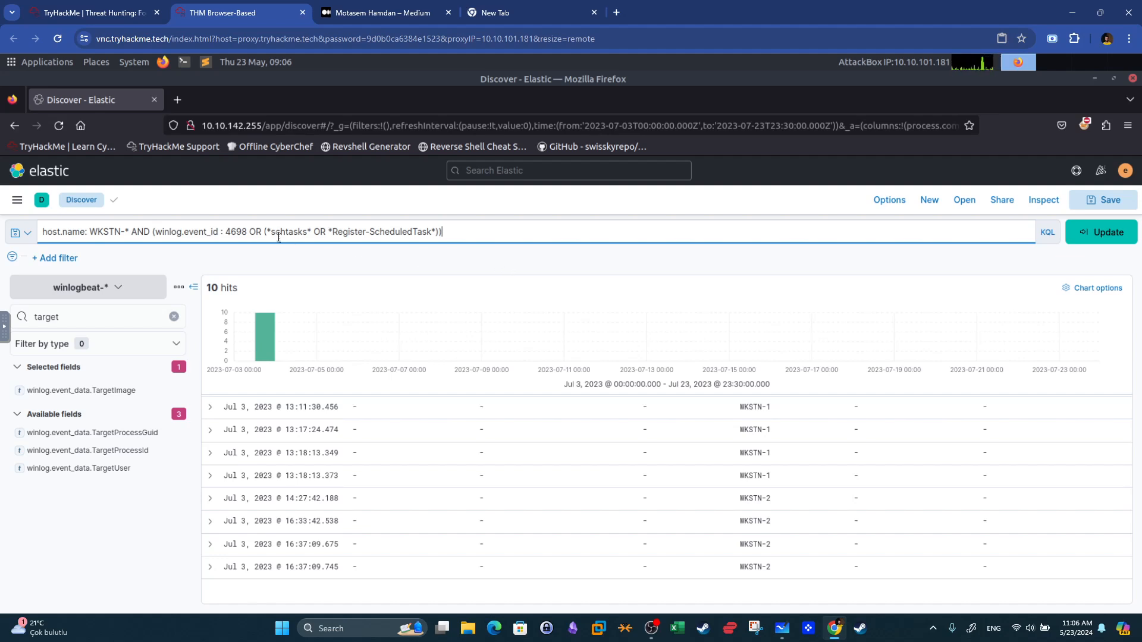
{"action": "left_click_drag", "start_coordinate": [230, 235], "coordinate": [242, 234]}
{"action": "left_click", "coordinate": [432, 234]}
{"action": "type", "text": "*"}
{"action": "left_click", "coordinate": [1108, 237]}
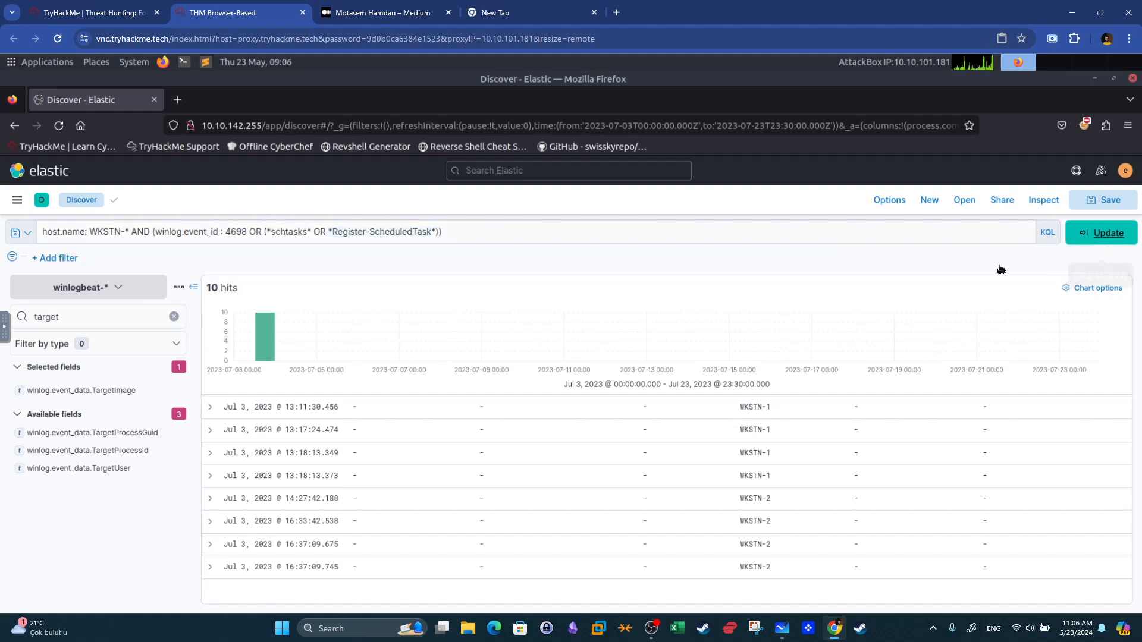
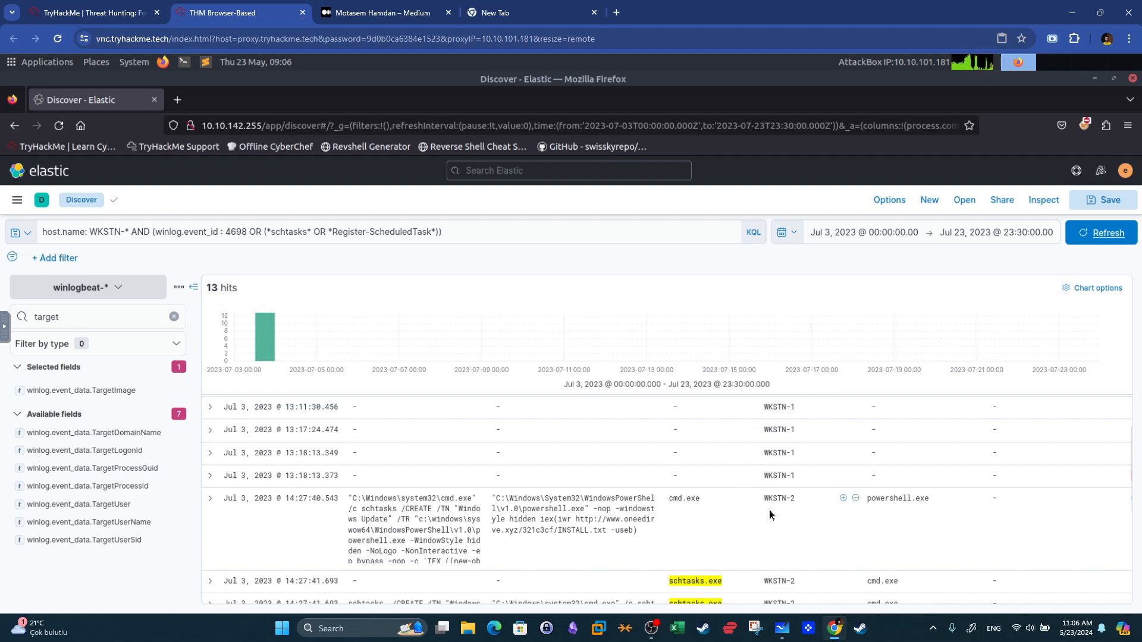
Scroll through the scheduled-task results and highlight schtasks in the cmd.exe command line to examine it.
{"action": "scroll", "coordinate": [769, 509], "scroll_direction": "up", "scroll_amount": 3}
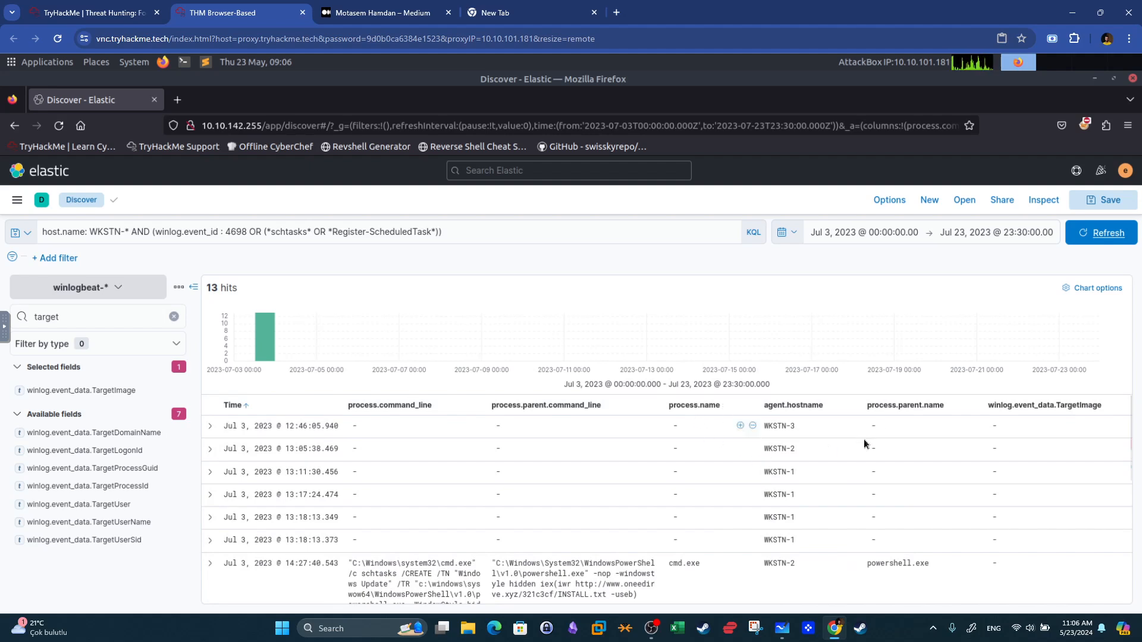
{"action": "scroll", "coordinate": [750, 470], "scroll_direction": "down", "scroll_amount": 2}
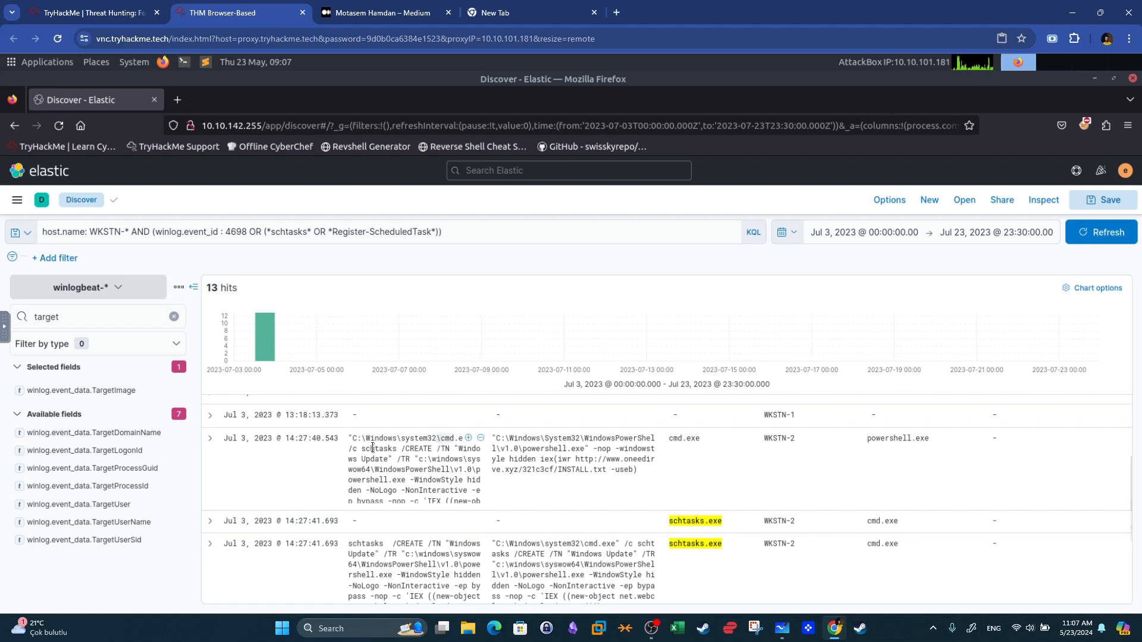
{"action": "left_click_drag", "start_coordinate": [360, 450], "coordinate": [432, 450]}
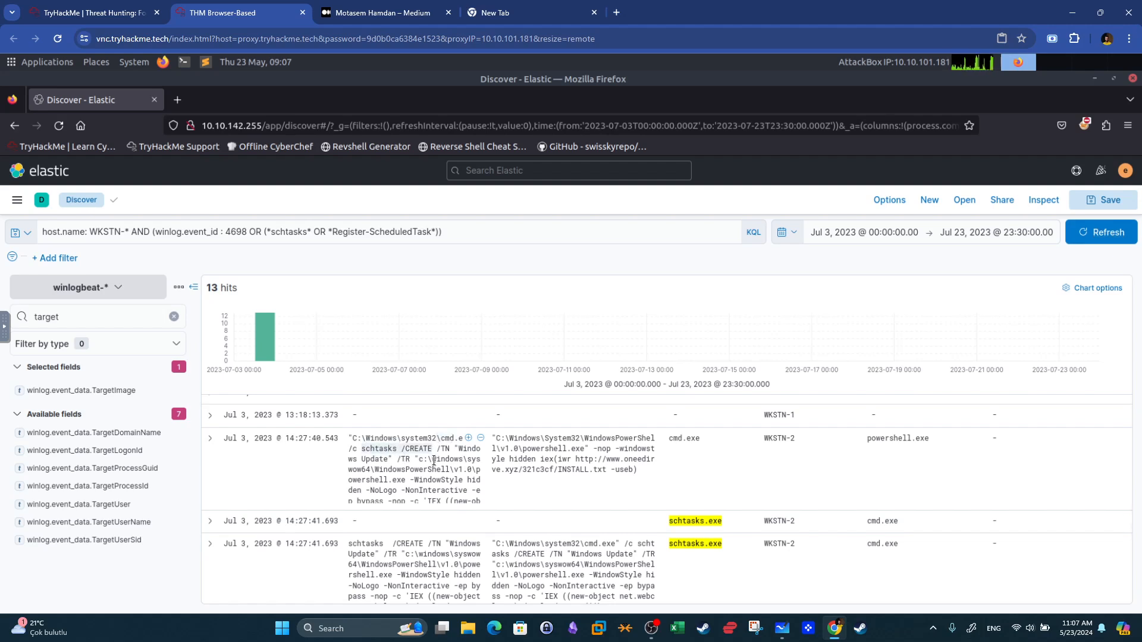
Switch to the room page and read the question about the malicious reg.exe command line.
{"action": "key", "text": "ctrl+shift+Tab"}
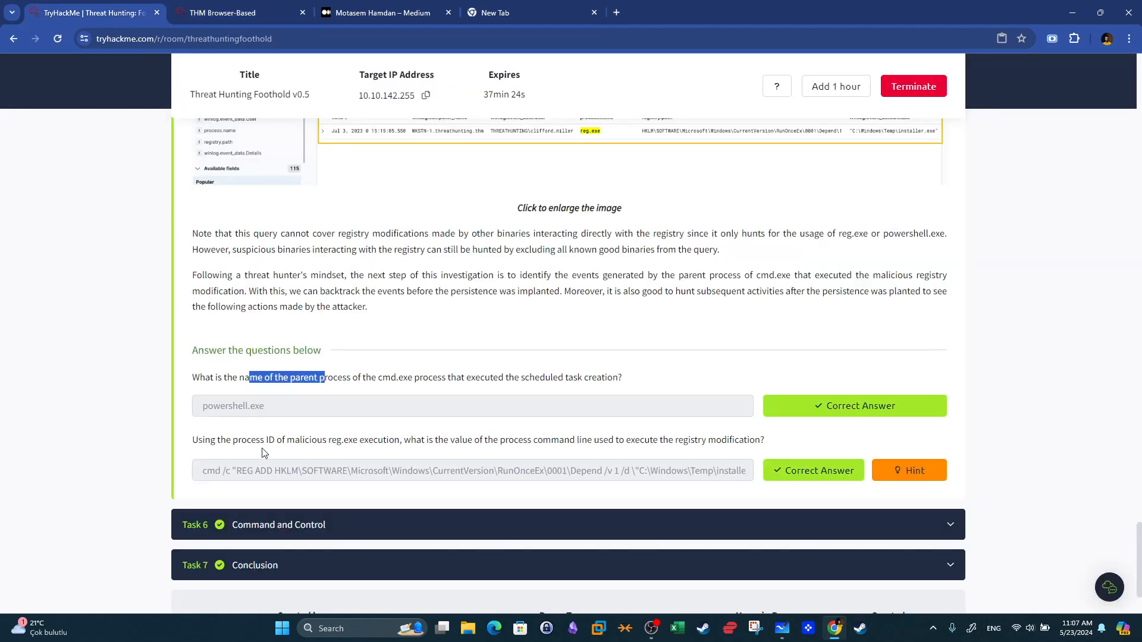
{"action": "key", "text": "ctrl+Tab"}
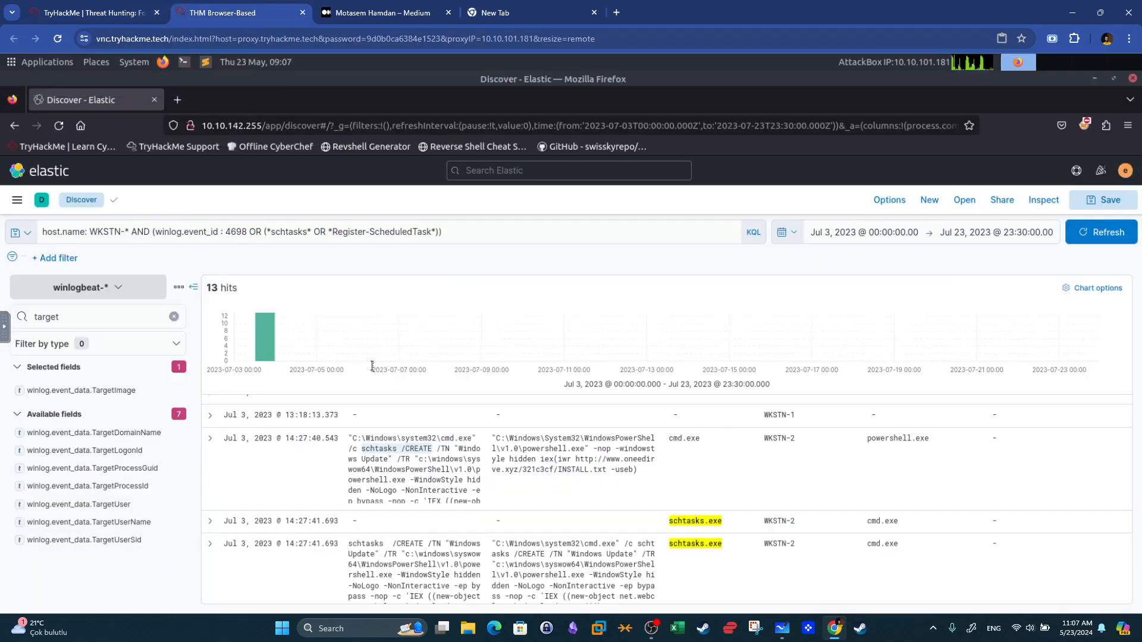
{"action": "left_click_drag", "start_coordinate": [928, 439], "coordinate": [884, 439]}
{"action": "left_click", "coordinate": [93, 7]}
{"action": "left_click_drag", "start_coordinate": [196, 439], "coordinate": [331, 451]}
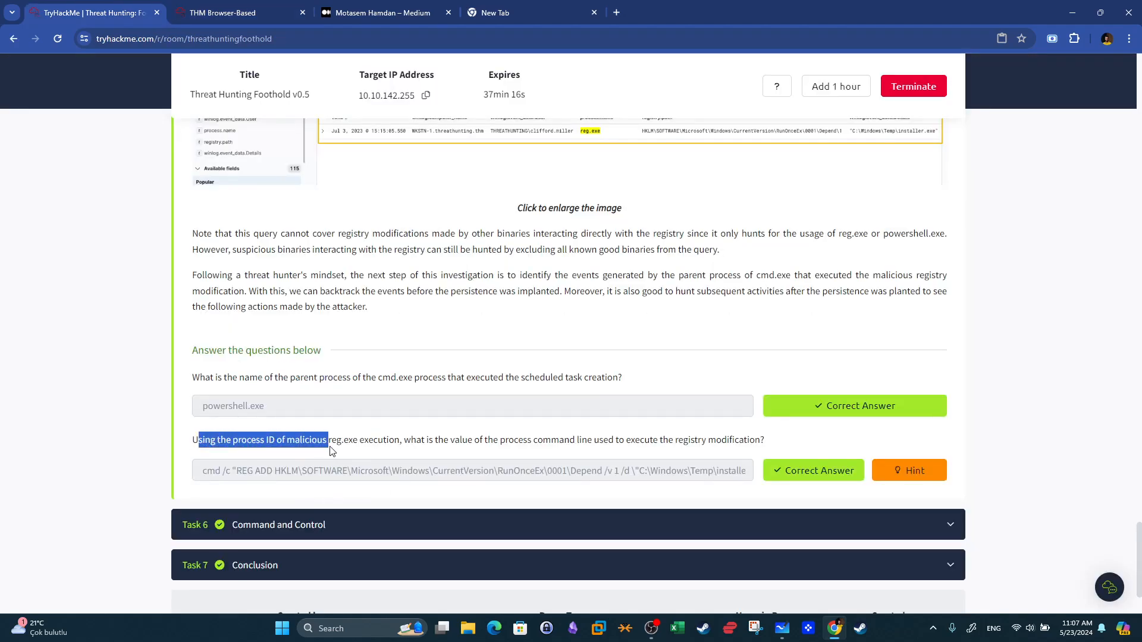
{"action": "left_click_drag", "start_coordinate": [330, 447], "coordinate": [368, 444]}
{"action": "key", "text": "super+shift+s"}
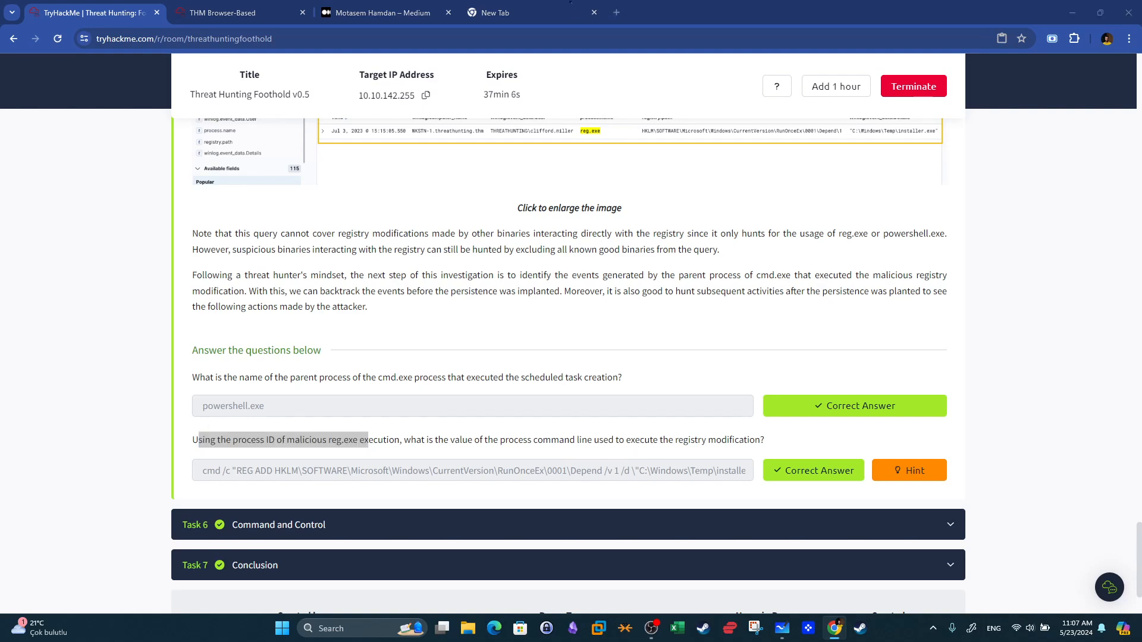
{"action": "key", "text": "Escape"}
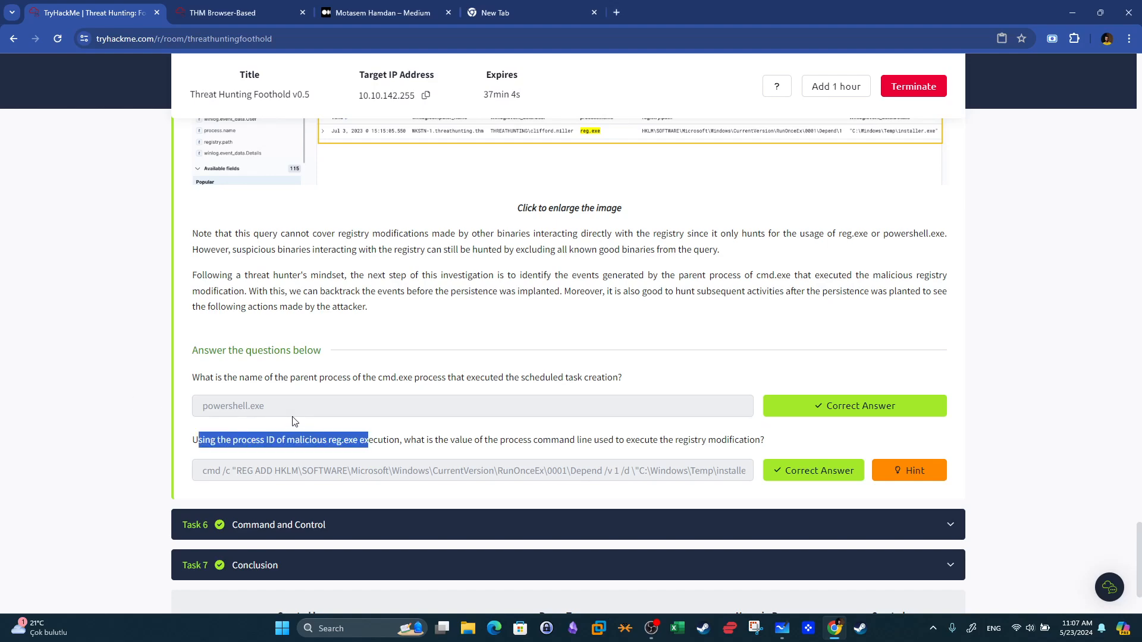
Change the query to host.name: WKSTN-* AND winlog.event_id : 13 and run the search.
{"action": "left_click", "coordinate": [217, 12]}
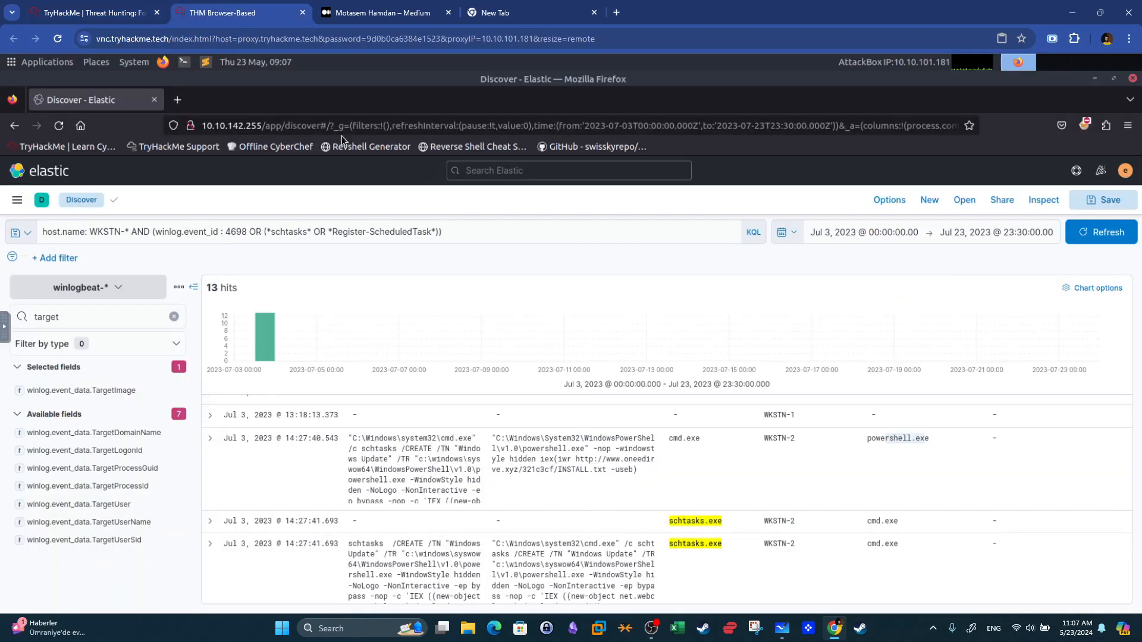
{"action": "left_click", "coordinate": [475, 232]}
{"action": "left_click_drag", "start_coordinate": [346, 230], "coordinate": [250, 236]}
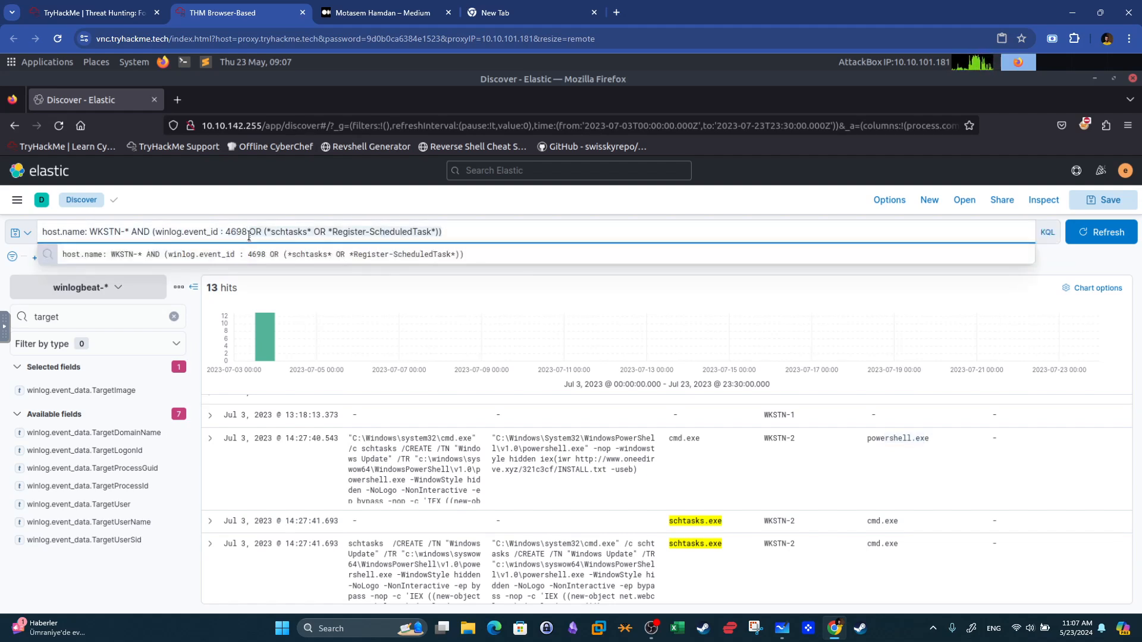
{"action": "key", "text": "BackSpace"}
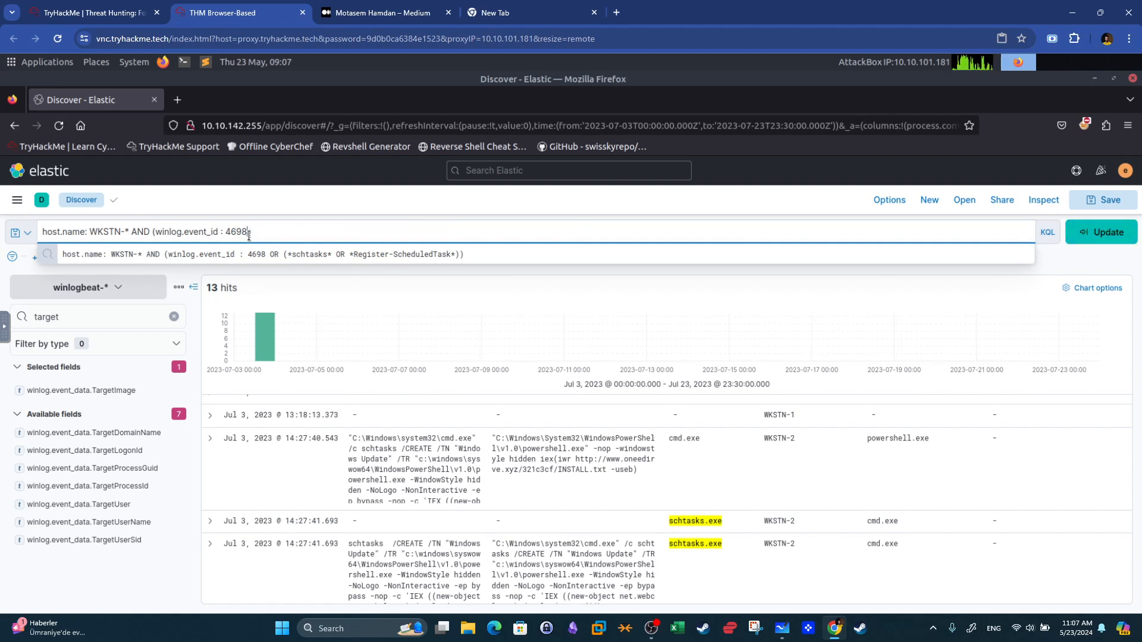
{"action": "key", "text": "BackSpace"}
{"action": "key", "text": "BackSpace"}
{"action": "key", "text": "BackSpace"}
{"action": "key", "text": "BackSpace"}
{"action": "type", "text": "13"}
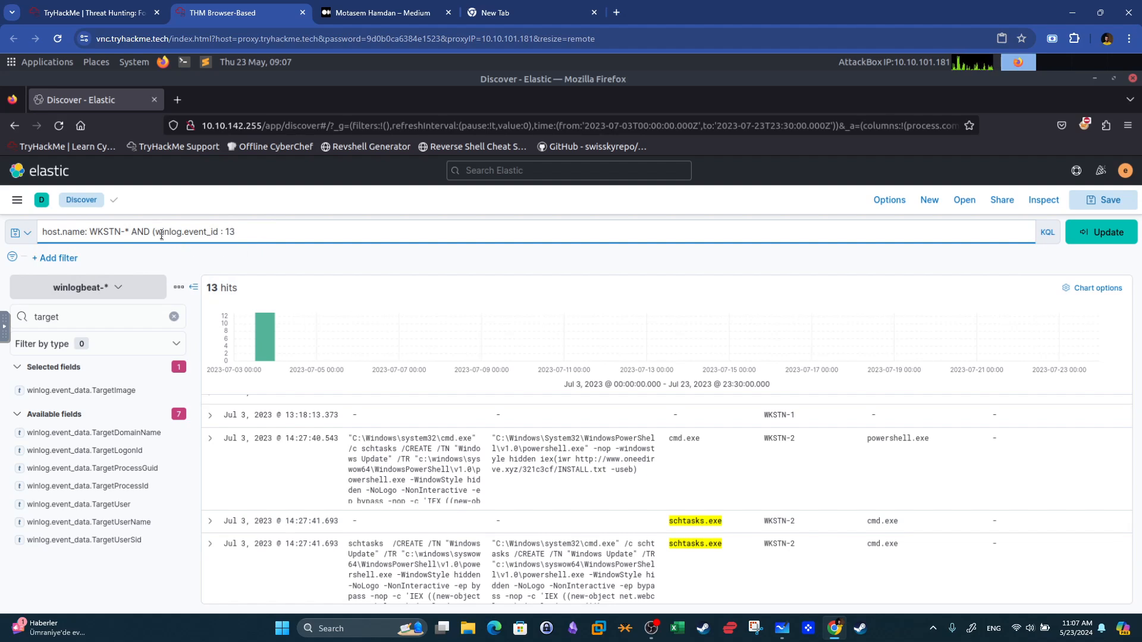
{"action": "key", "text": "Return"}
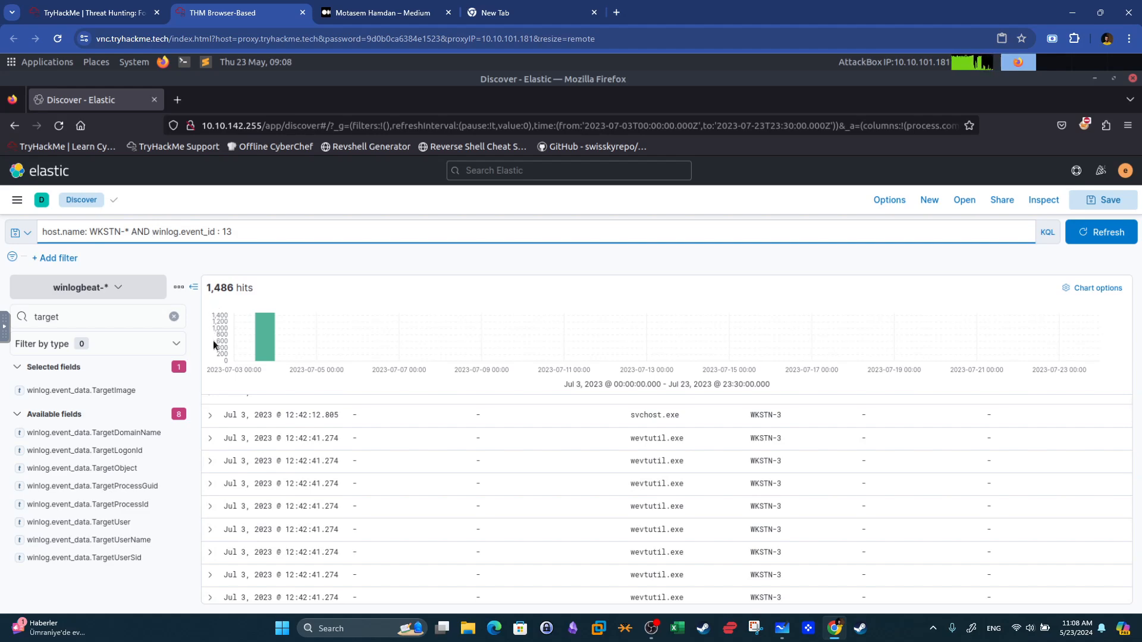
Return to the room page to reread the reg.exe question, then go back to Elastic.
{"action": "left_click", "coordinate": [130, 6]}
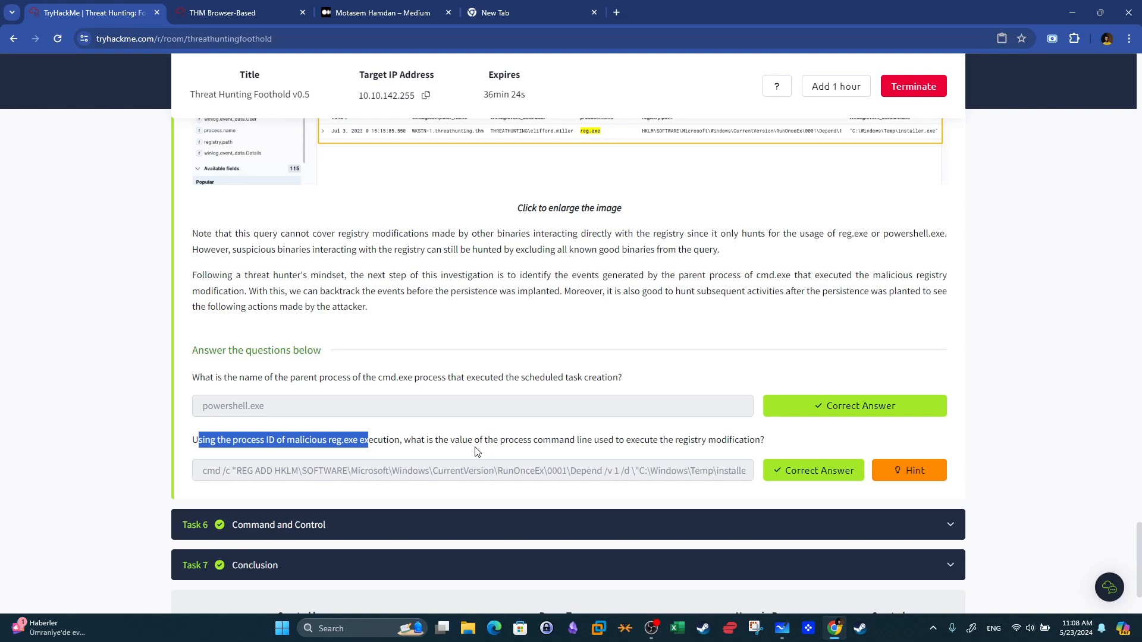
{"action": "left_click", "coordinate": [463, 437]}
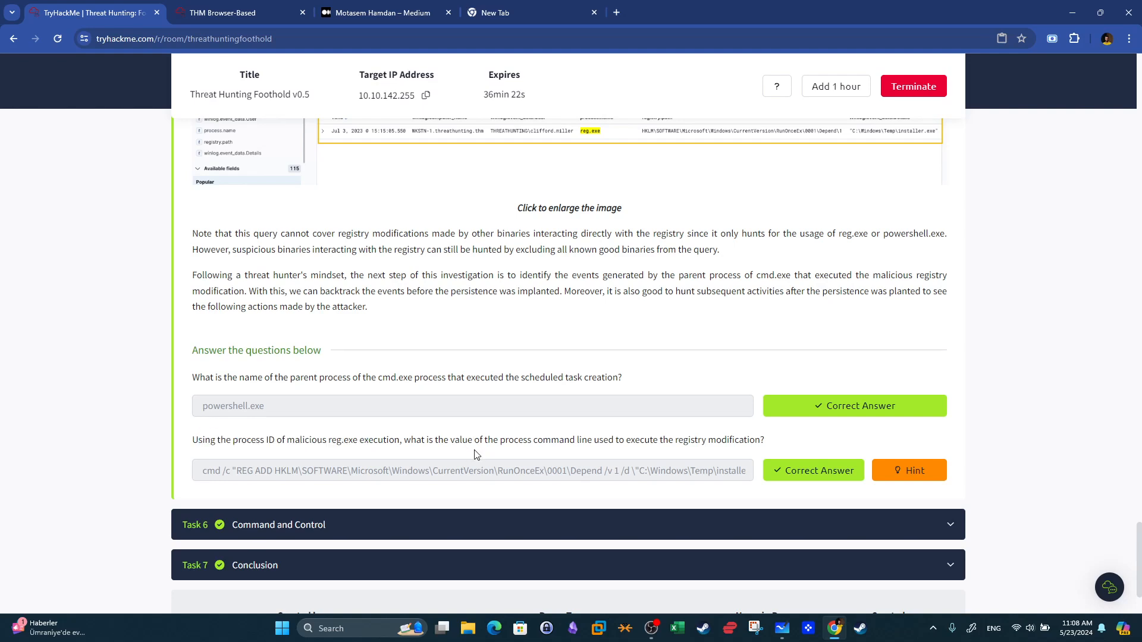
{"action": "left_click_drag", "start_coordinate": [328, 439], "coordinate": [357, 439]}
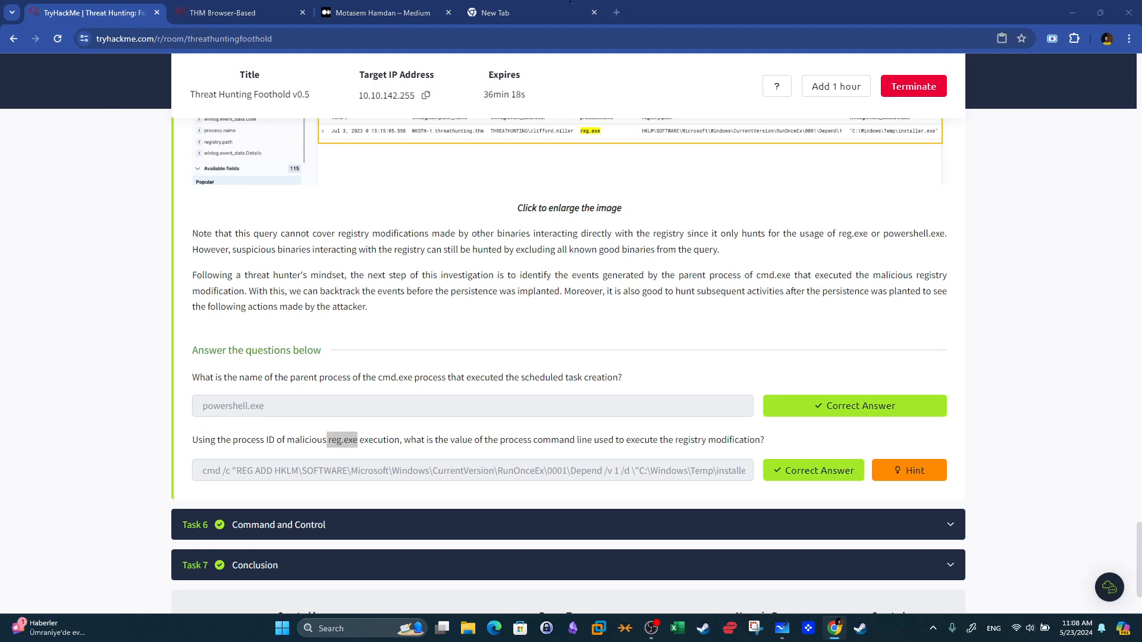
{"action": "left_click", "coordinate": [238, 12]}
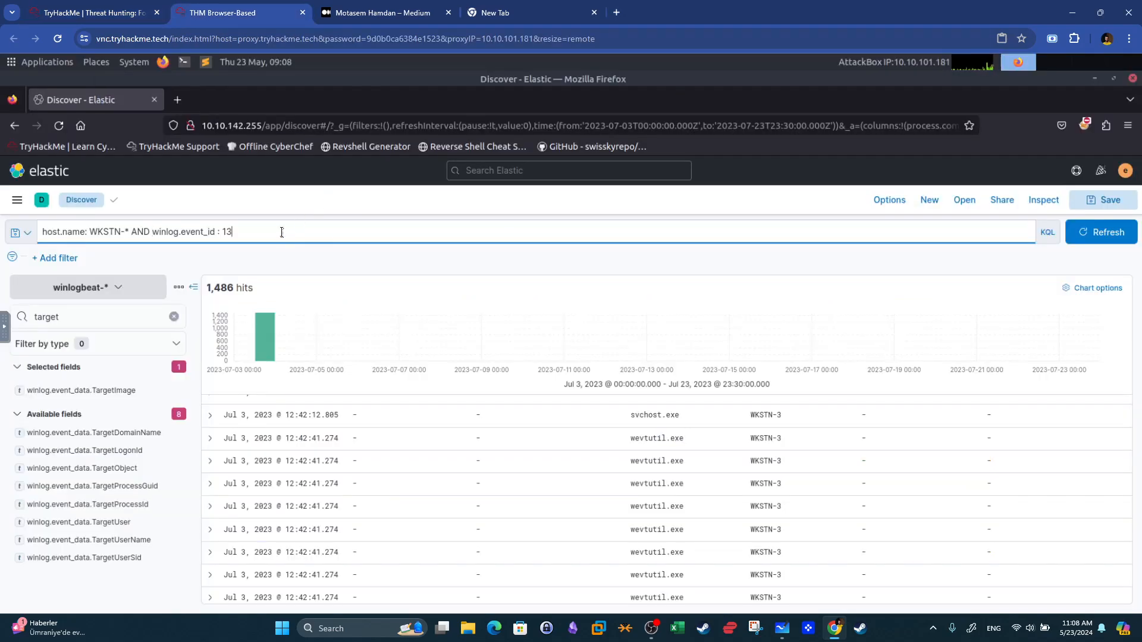
Search the field list for winlog fields and view the top values of winlog.channel.
{"action": "left_click", "coordinate": [282, 232]}
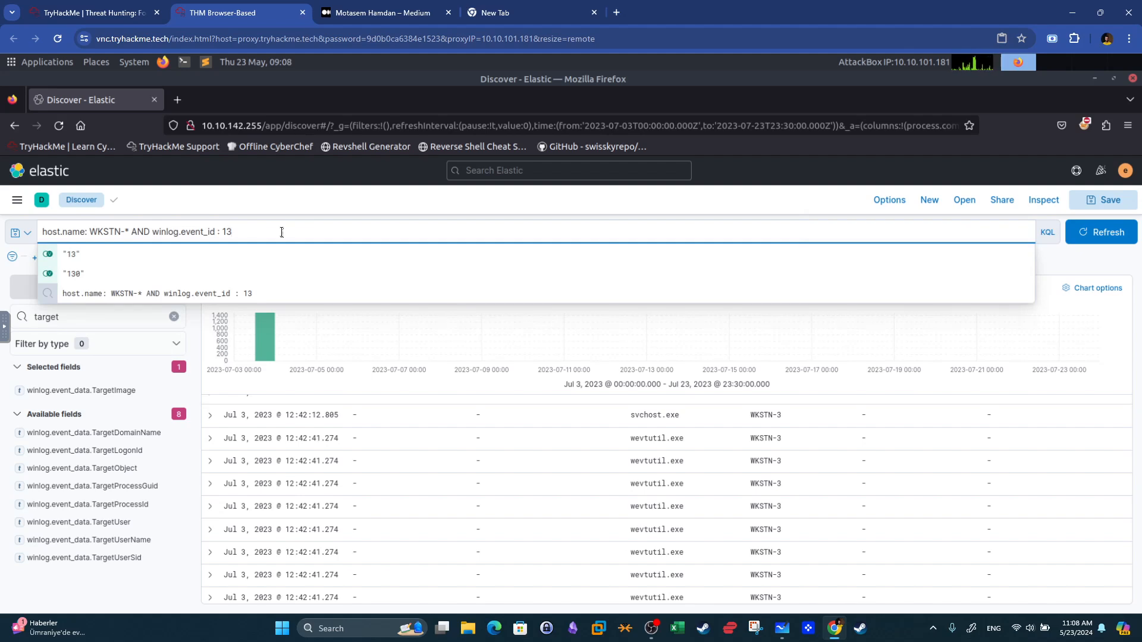
{"action": "left_click", "coordinate": [135, 314]}
{"action": "key", "text": "BackSpace"}
{"action": "key", "text": "BackSpace"}
{"action": "key", "text": "BackSpace"}
{"action": "key", "text": "BackSpace"}
{"action": "key", "text": "BackSpace"}
{"action": "key", "text": "BackSpace"}
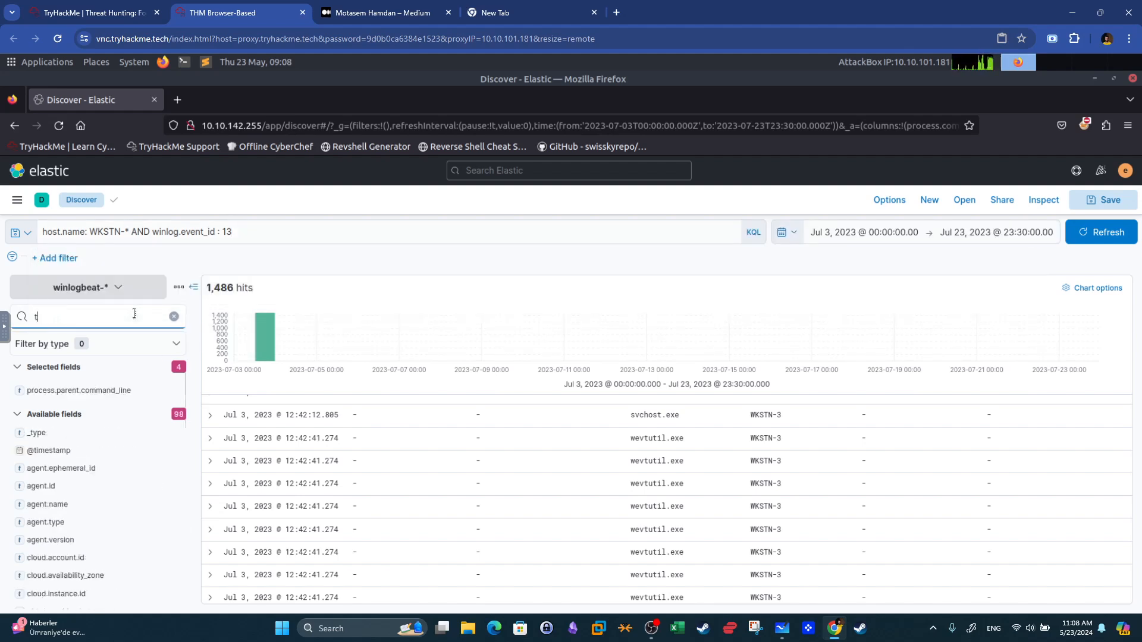
{"action": "type", "text": "sysmon"}
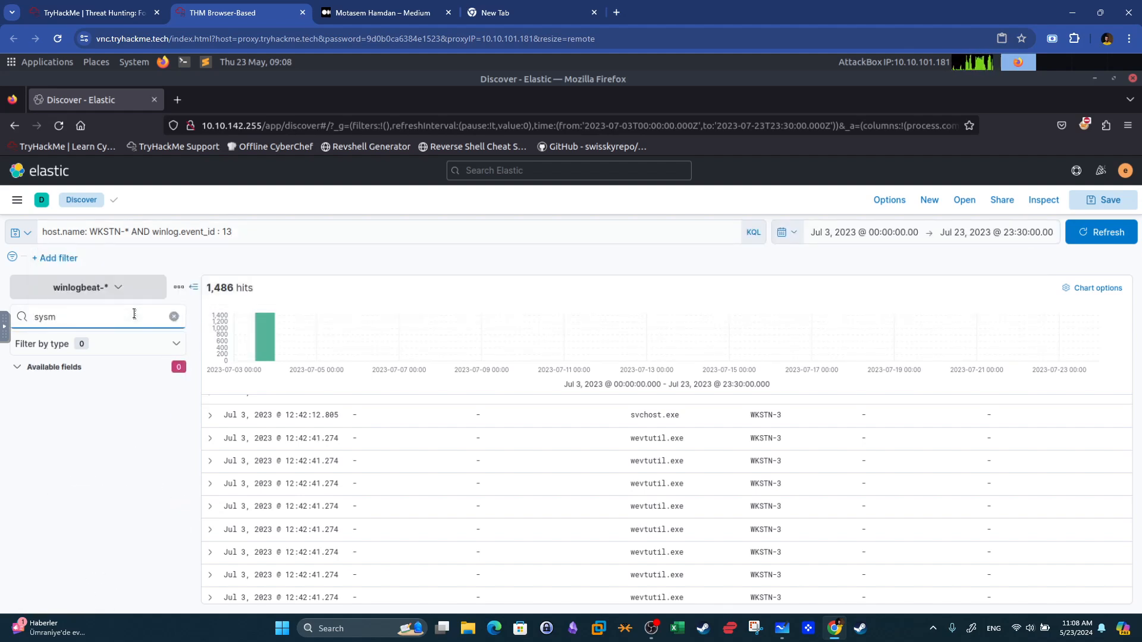
{"action": "key", "text": "BackSpace"}
{"action": "key", "text": "BackSpace"}
{"action": "key", "text": "BackSpace"}
{"action": "key", "text": "BackSpace"}
{"action": "key", "text": "BackSpace"}
{"action": "key", "text": "BackSpace"}
{"action": "type", "text": "winlog"}
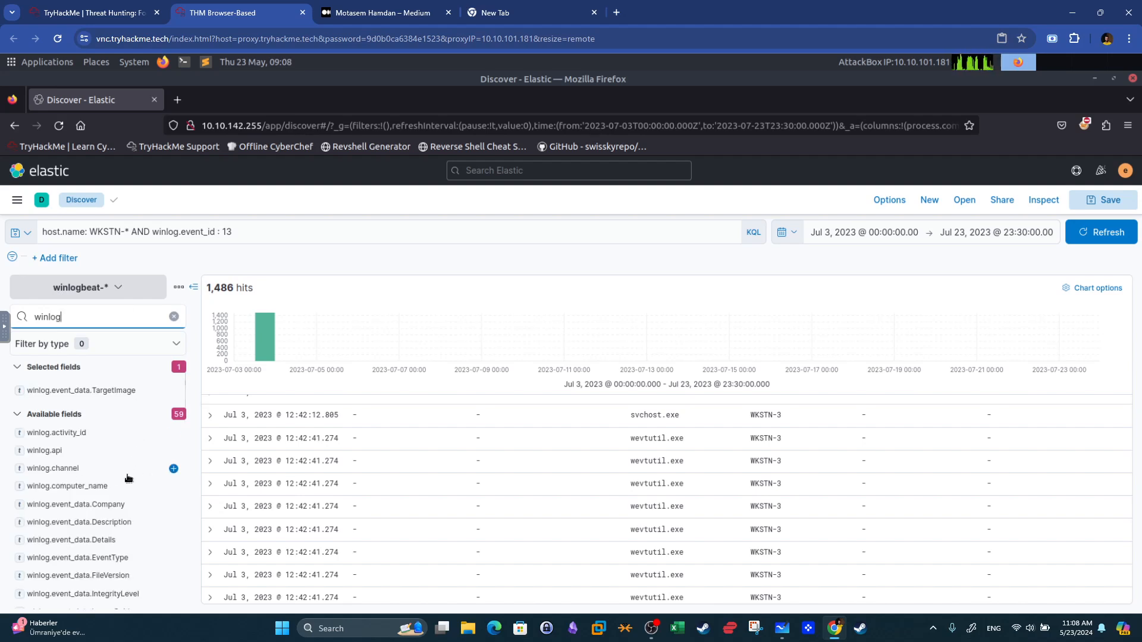
{"action": "left_click", "coordinate": [105, 474]}
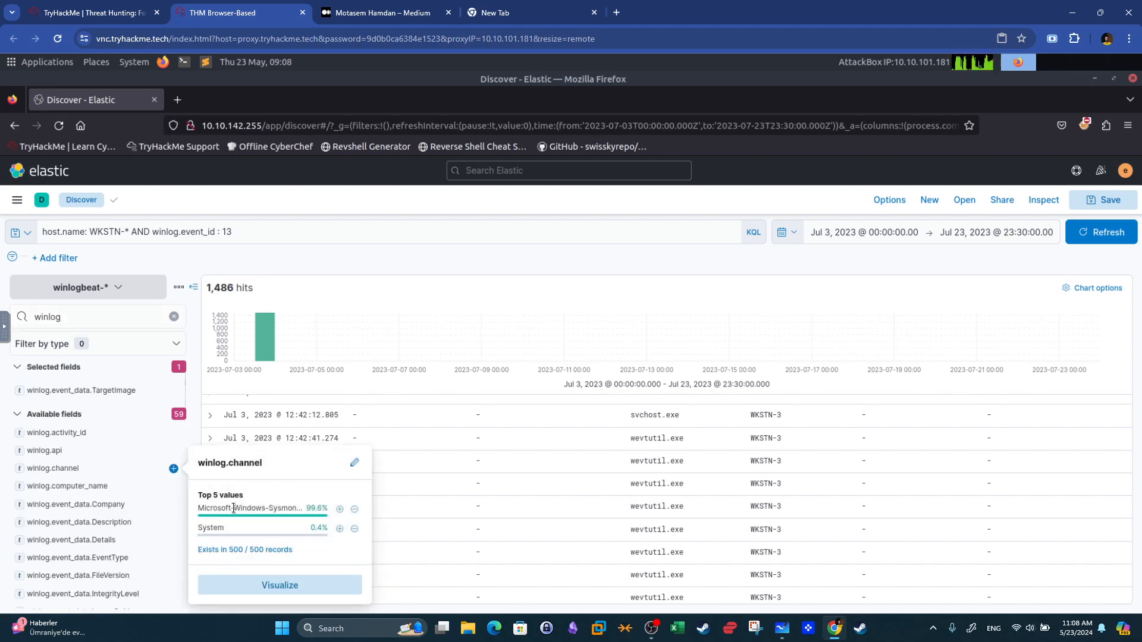
{"action": "left_click", "coordinate": [252, 229]}
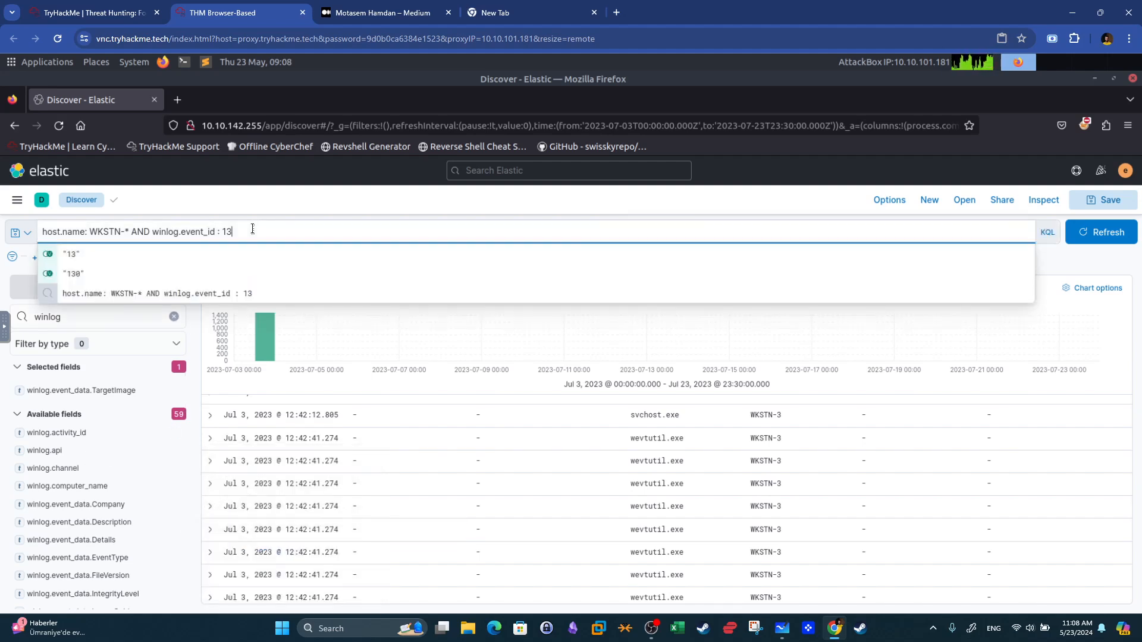
Extend the query with AND winlog.channel: "Microsoft-Windows-Sysmon/Operational" and run it.
{"action": "type", "text": "AND wi"}
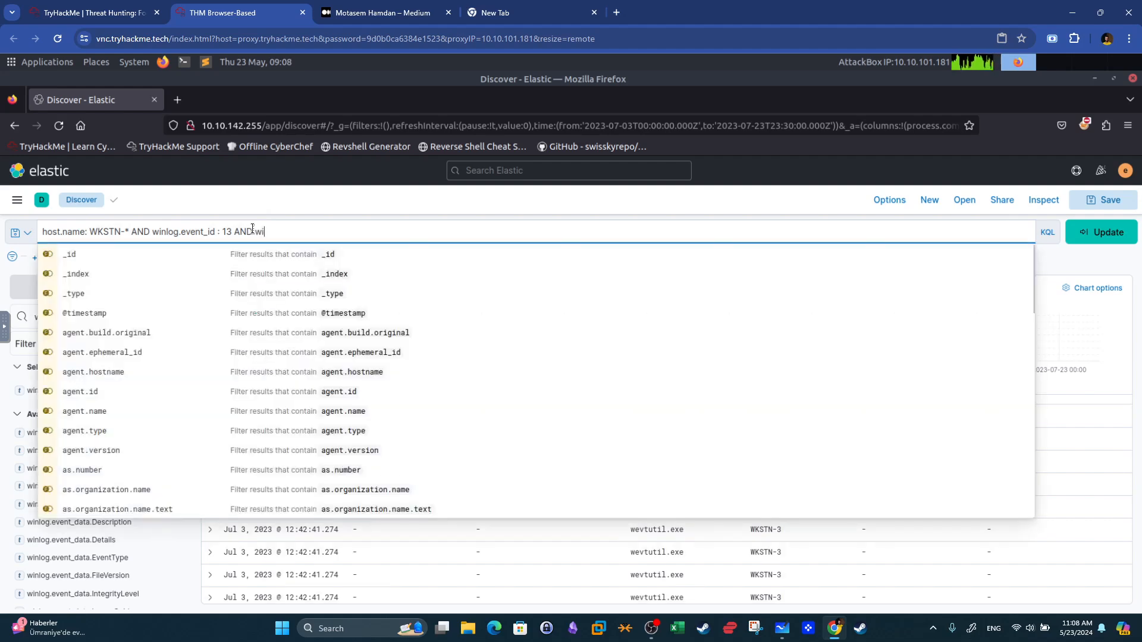
{"action": "type", "text": "nlog.ch"}
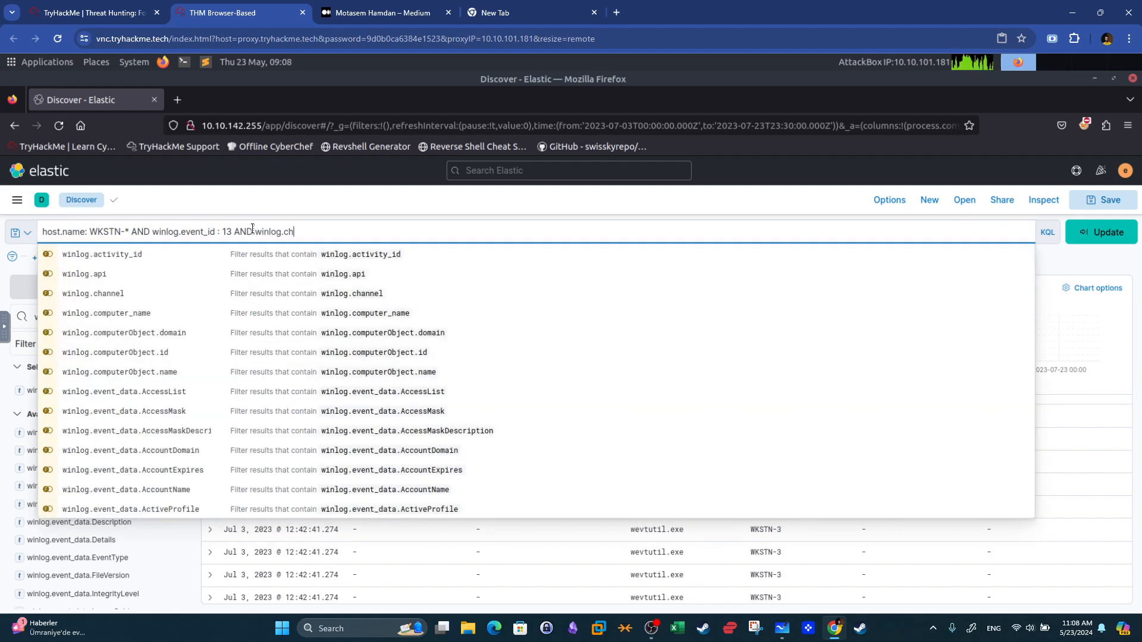
{"action": "type", "text": "gannel"}
{"action": "key", "text": "BackSpace"}
{"action": "key", "text": "BackSpace"}
{"action": "key", "text": "BackSpace"}
{"action": "key", "text": "BackSpace"}
{"action": "key", "text": "BackSpace"}
{"action": "key", "text": "BackSpace"}
{"action": "type", "text": "nnel"}
{"action": "key", "text": "BackSpace"}
{"action": "key", "text": "BackSpace"}
{"action": "key", "text": "BackSpace"}
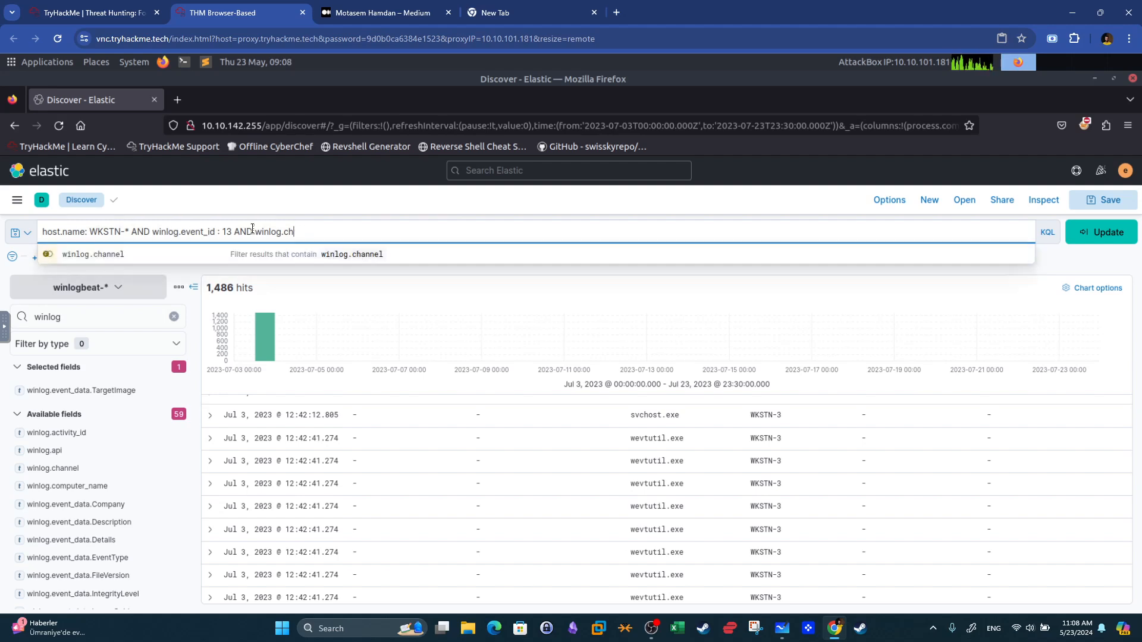
{"action": "left_click", "coordinate": [368, 256]}
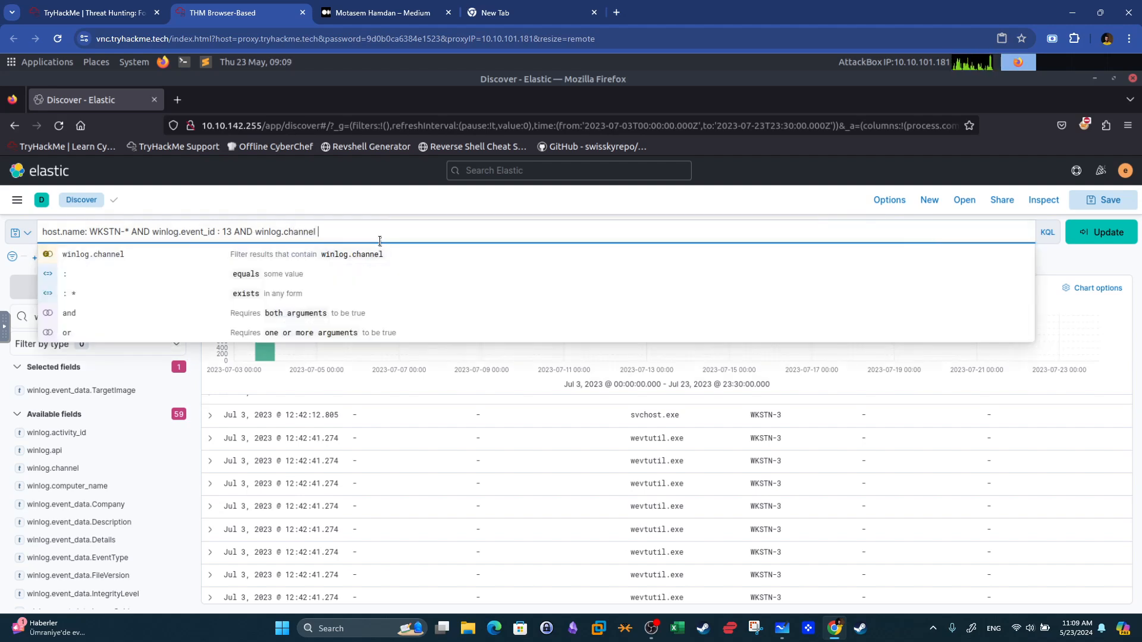
{"action": "type", "text": "; WIN"}
{"action": "key", "text": "BackSpace"}
{"action": "key", "text": "BackSpace"}
{"action": "key", "text": "BackSpace"}
{"action": "key", "text": "BackSpace"}
{"action": "key", "text": "BackSpace"}
{"action": "key", "text": "BackSpace"}
{"action": "type", "text": ": Mi"}
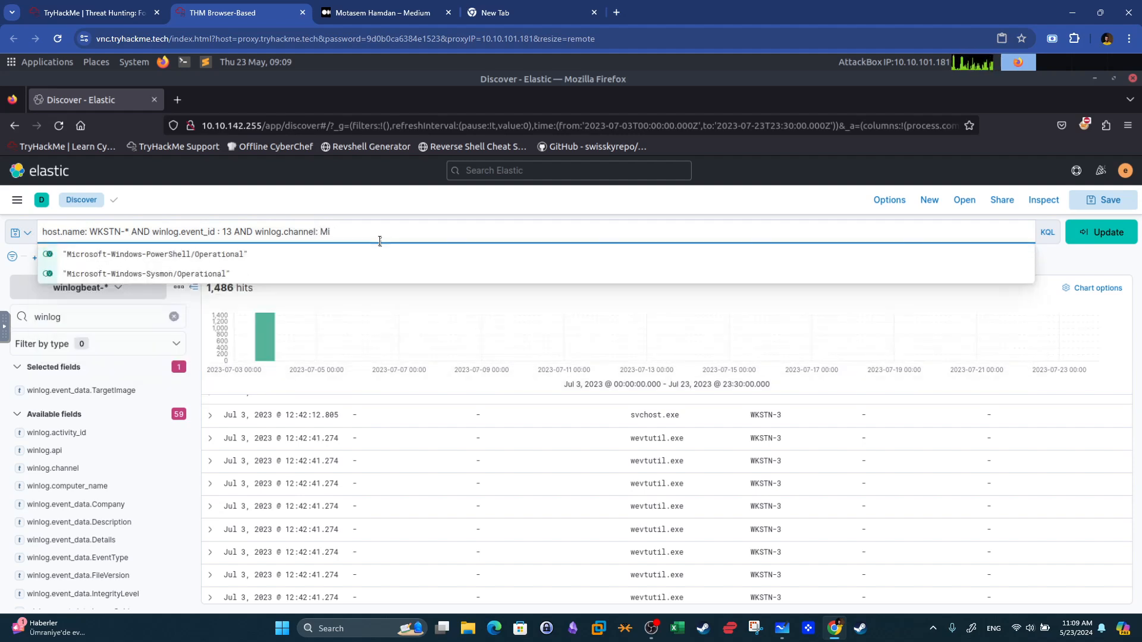
{"action": "left_click", "coordinate": [154, 273]}
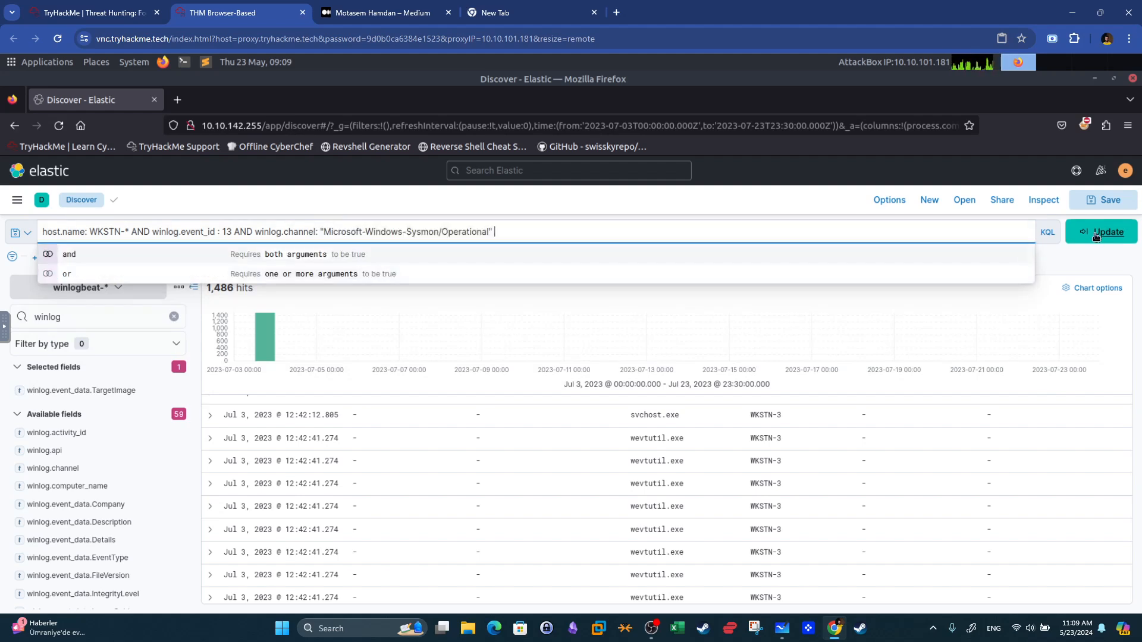
{"action": "key", "text": "Return"}
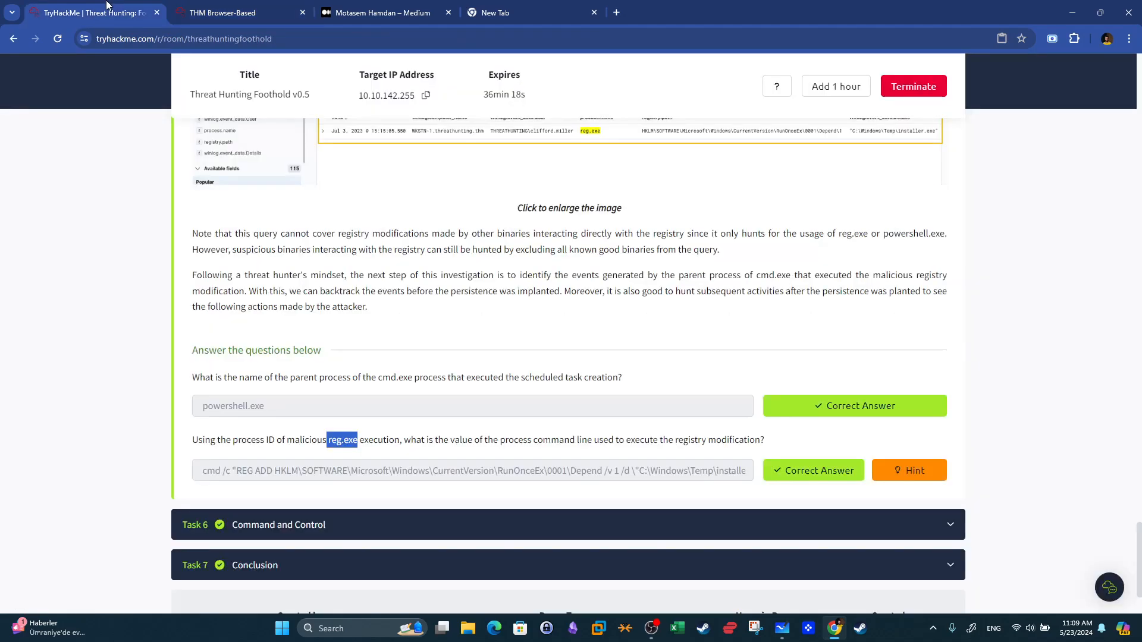
{"action": "left_click", "coordinate": [107, 8]}
{"action": "left_click", "coordinate": [241, 9]}
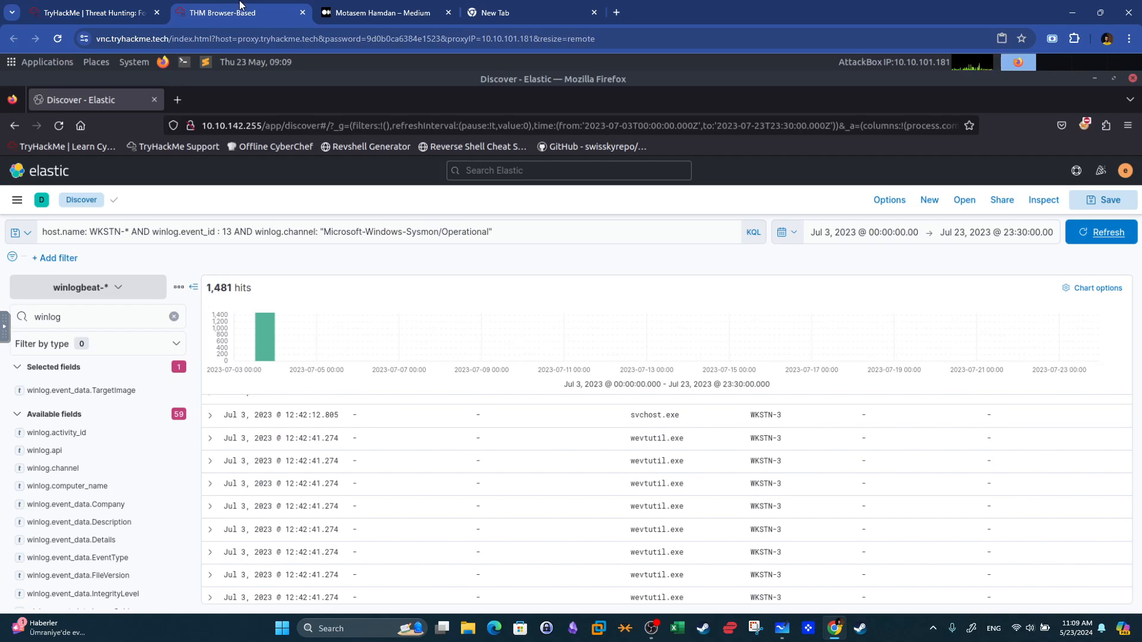
{"action": "key", "text": "super+shift+s"}
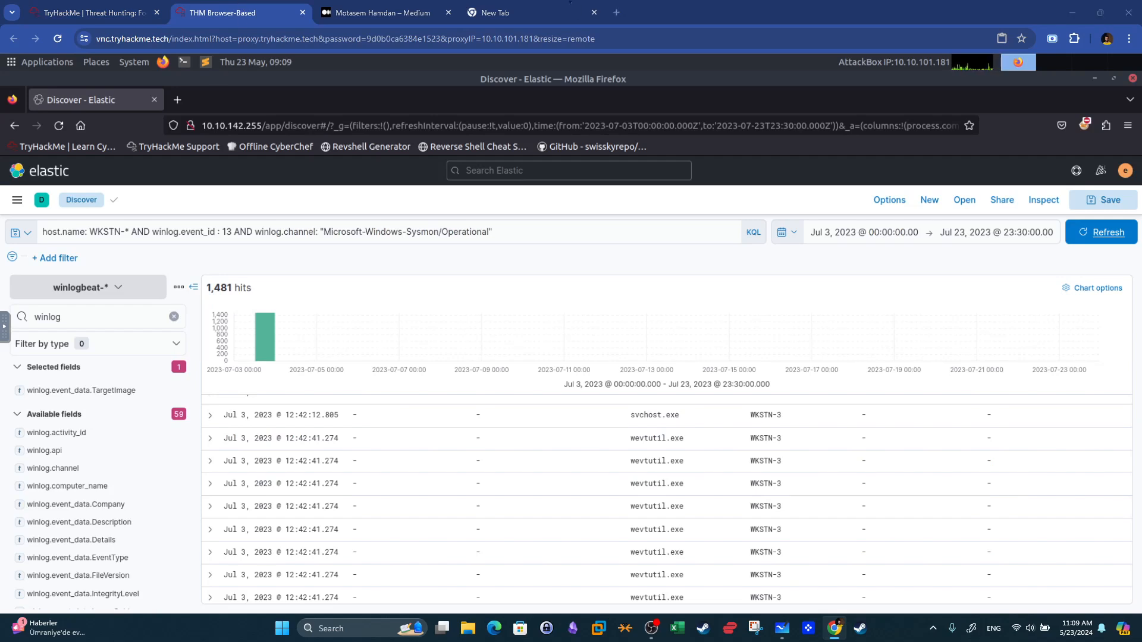
{"action": "key", "text": "Escape"}
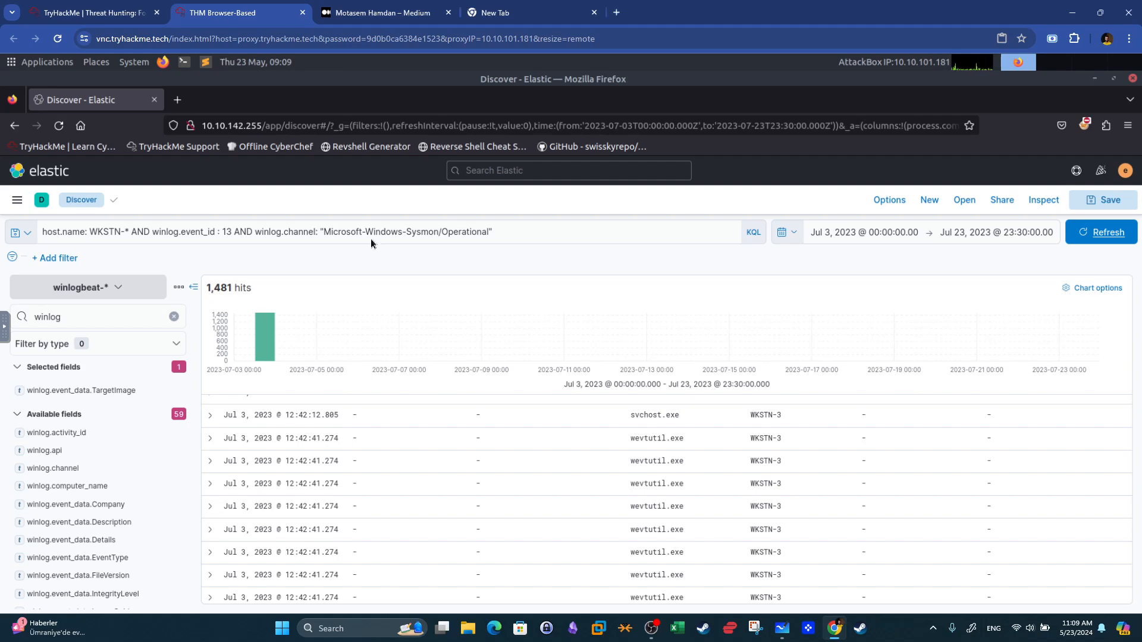
{"action": "left_click", "coordinate": [94, 318]}
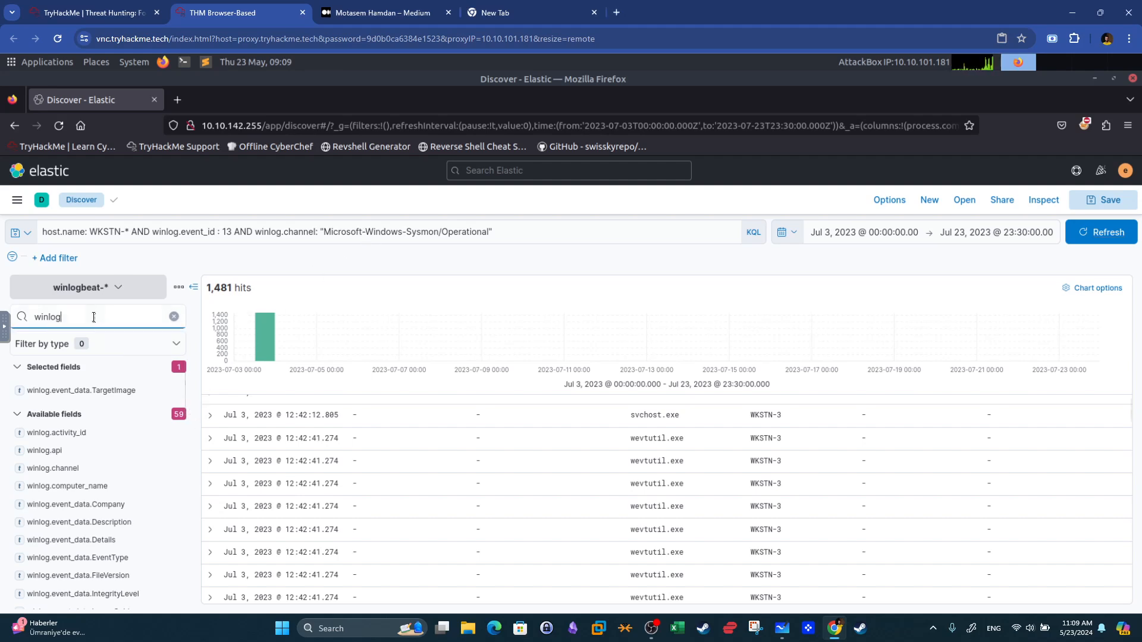
Search the field list for path and view the top values of registry.path.
{"action": "key", "text": "BackSpace"}
{"action": "key", "text": "BackSpace"}
{"action": "key", "text": "BackSpace"}
{"action": "key", "text": "BackSpace"}
{"action": "key", "text": "BackSpace"}
{"action": "key", "text": "BackSpace"}
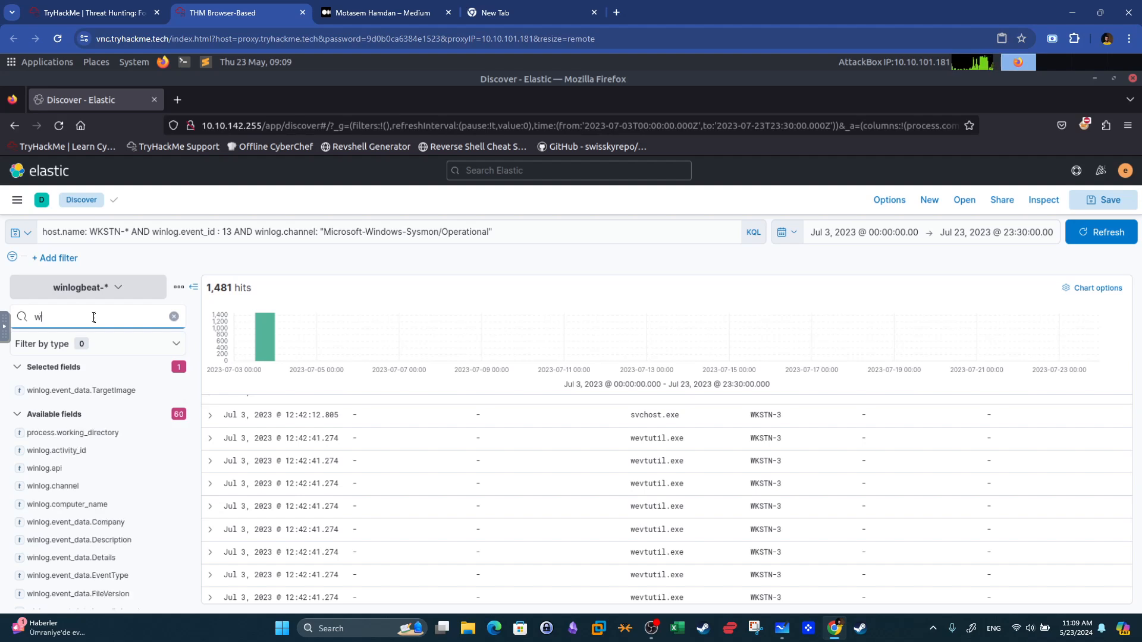
{"action": "type", "text": "path"}
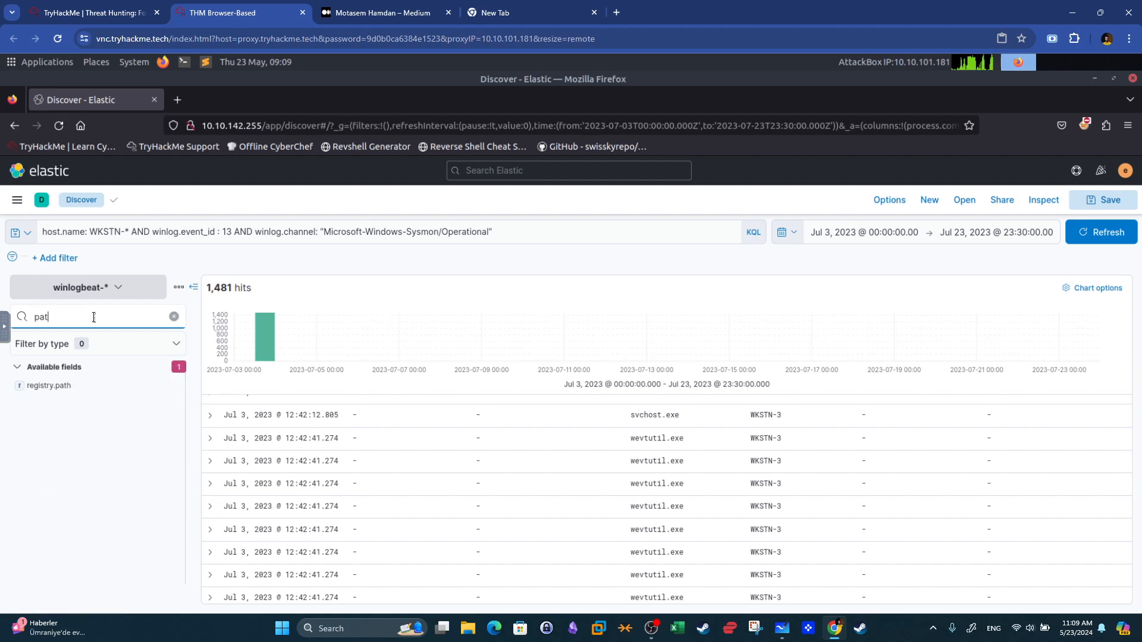
{"action": "left_click", "coordinate": [64, 387]}
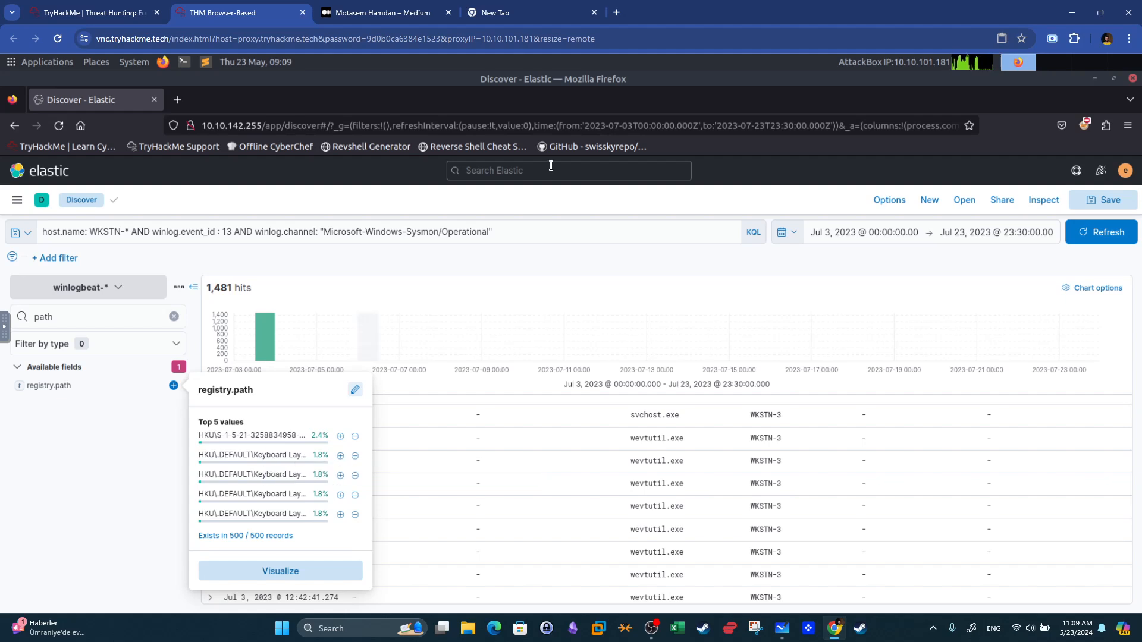
Append AND registry.path: to the end of the current query.
{"action": "left_click", "coordinate": [538, 230]}
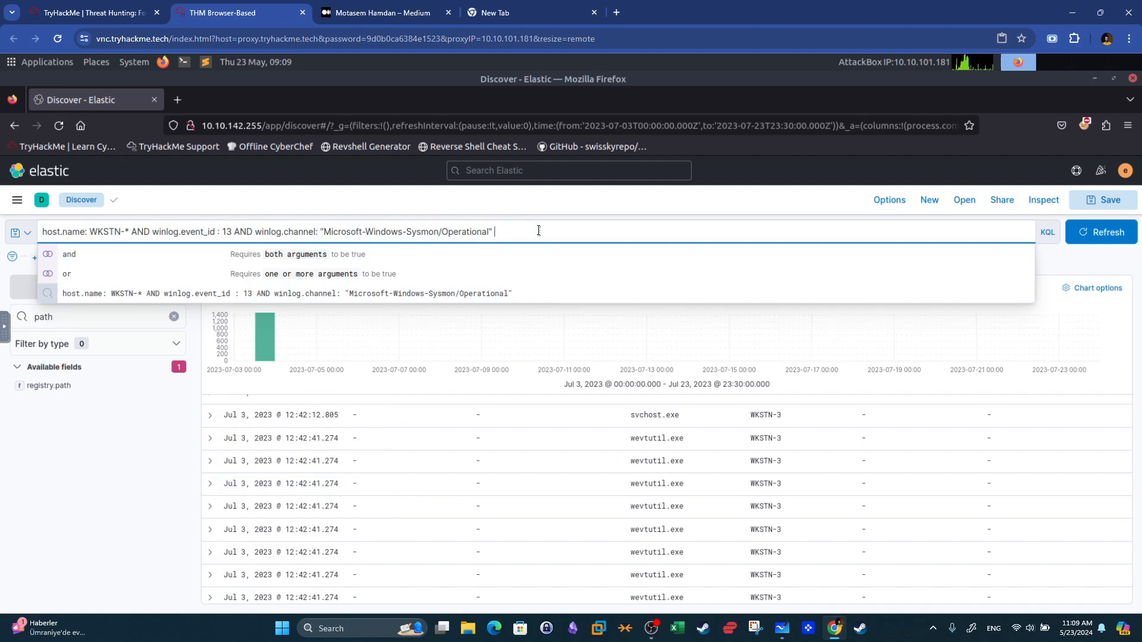
{"action": "type", "text": "ad"}
{"action": "key", "text": "BackSpace"}
{"action": "key", "text": "BackSpace"}
{"action": "type", "text": "AND"}
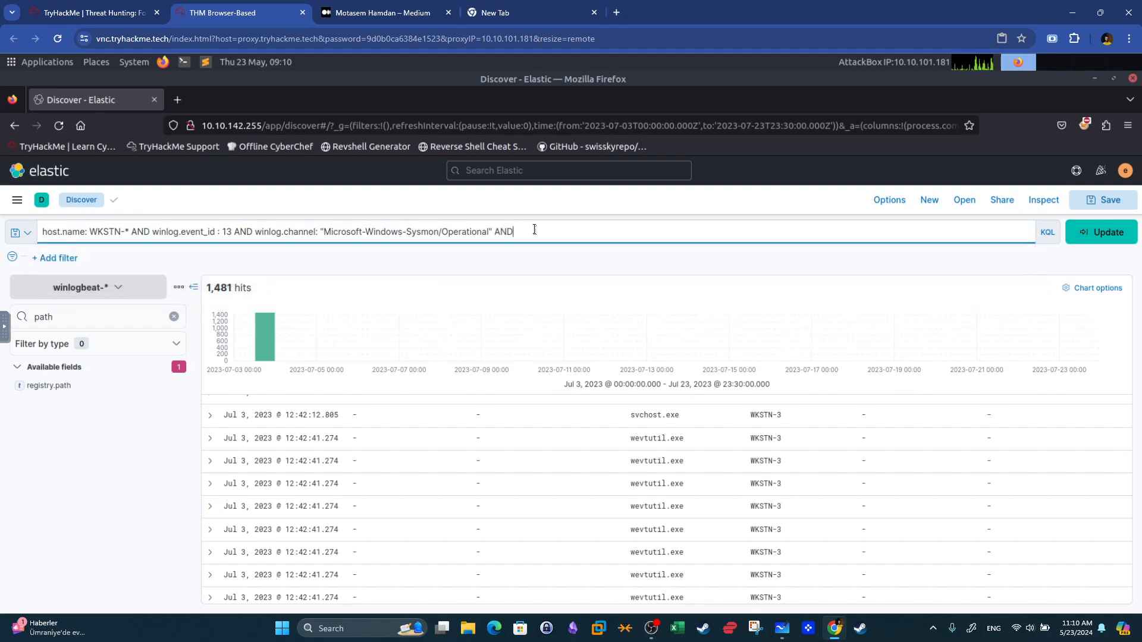
{"action": "type", "text": " registry.path"}
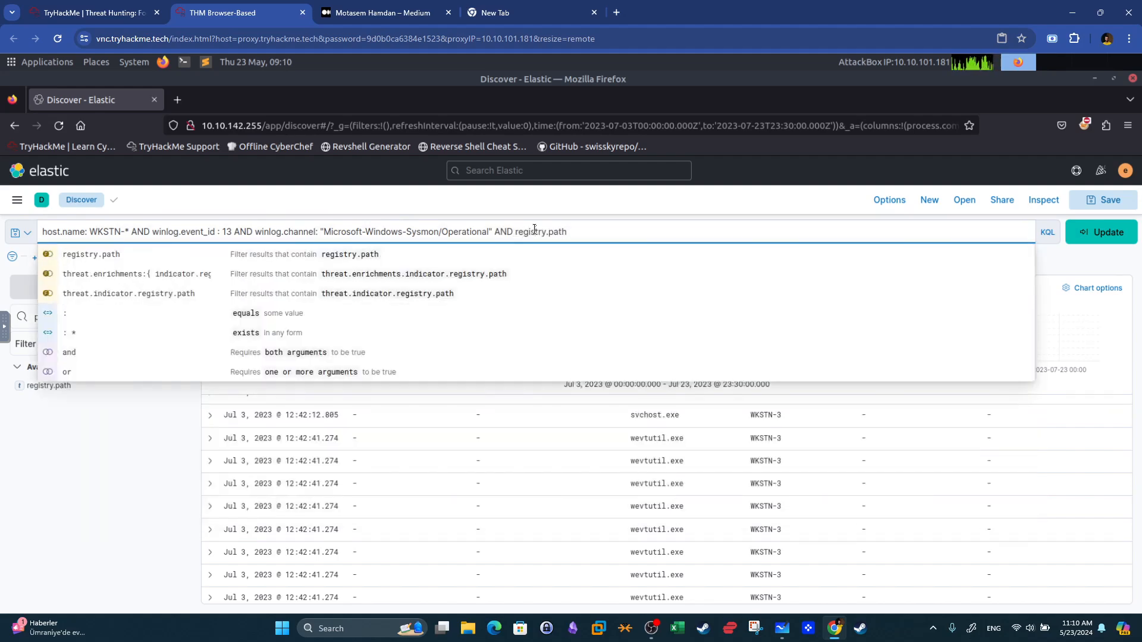
{"action": "type", "text": ":"}
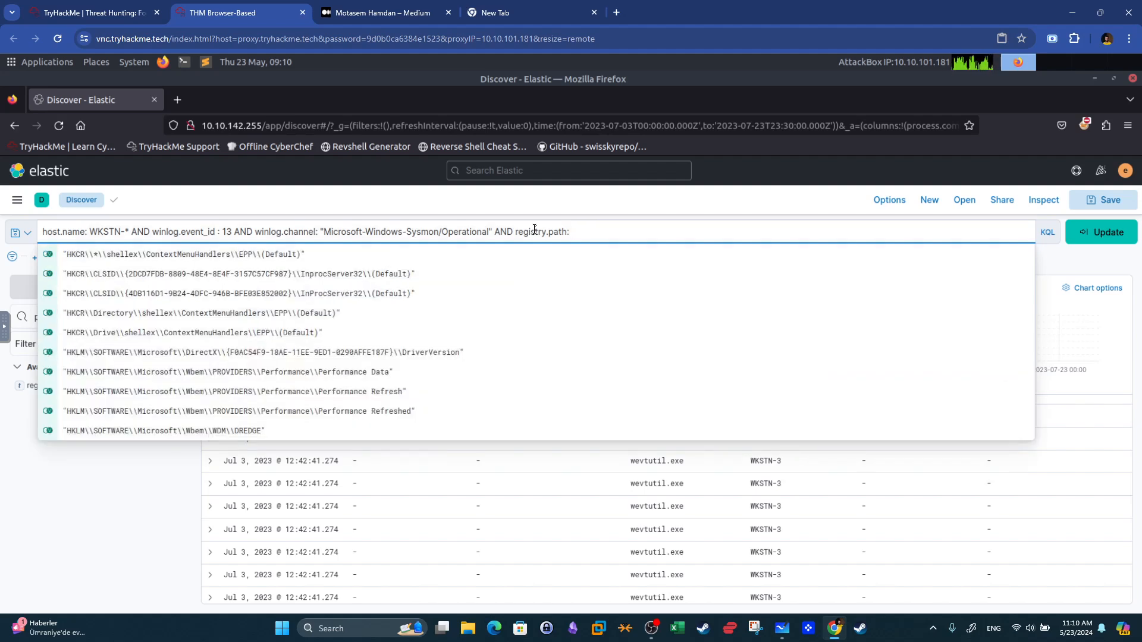
Complete the query with registry.path: (*CurrentVersion\\Run* OR *CurrentVersion\\Explorer\\User* OR *CurrentVersion\\Explorer\\Shell*) and run it.
{"action": "left_click", "coordinate": [570, 1]}
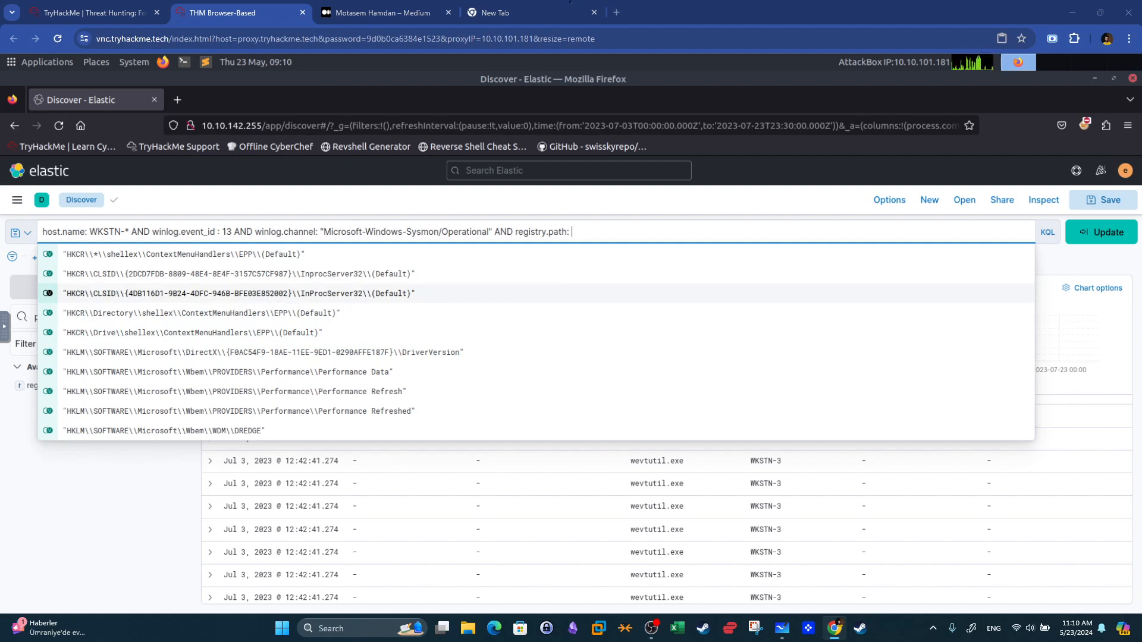
{"action": "key", "text": "Home"}
{"action": "type", "text": "(*CurrentVersion\\\\Run* OR *CurrentVersion\\\\Explorer\\\\User* OR *CurrentVersion\\\\Explorer\\\\Shell*)"}
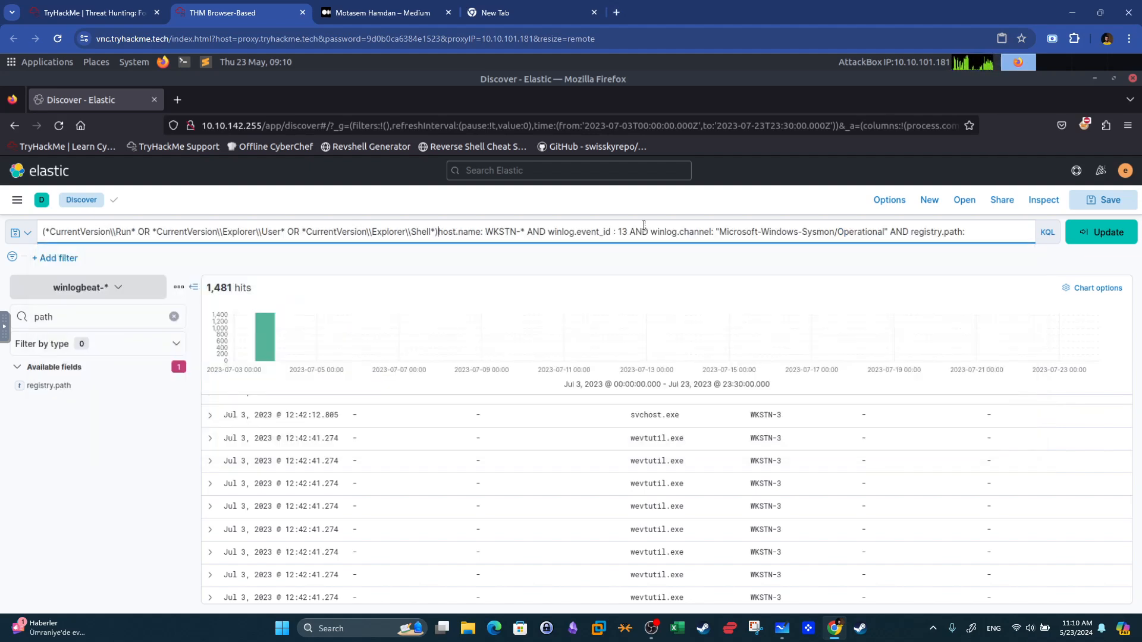
{"action": "left_click", "coordinate": [441, 233]}
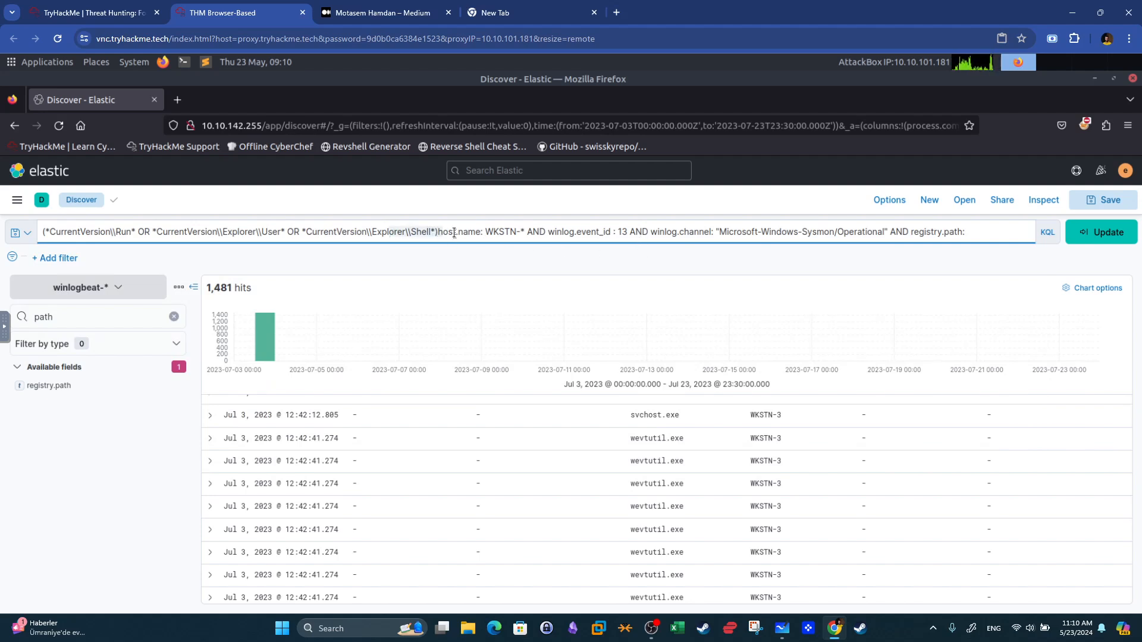
{"action": "type", "text": ")"}
{"action": "right_click", "coordinate": [67, 232]}
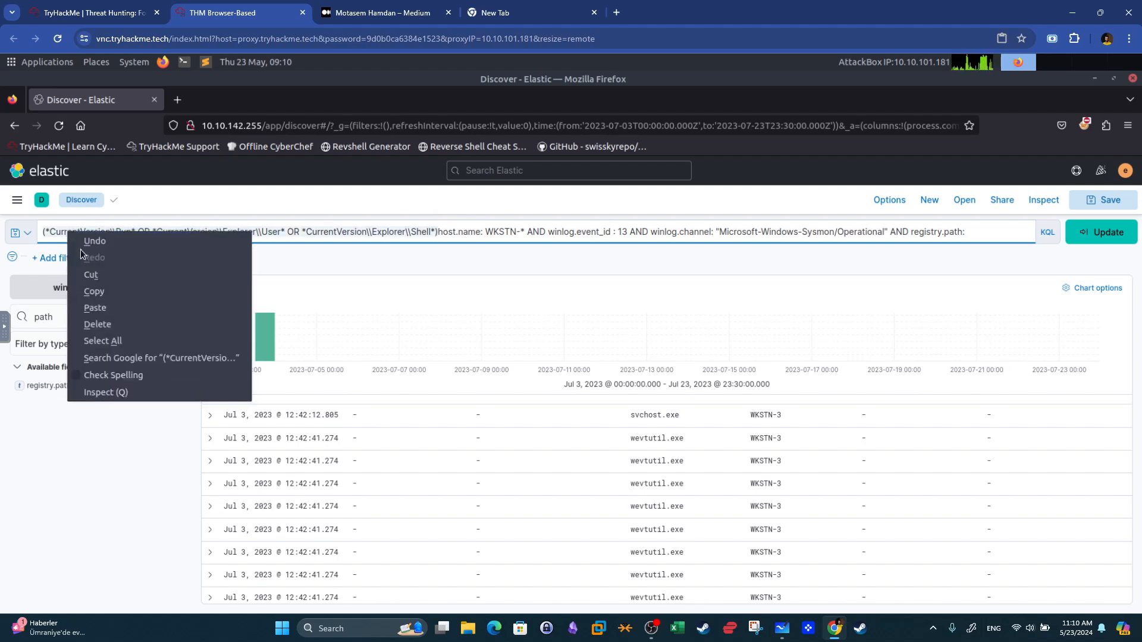
{"action": "left_click", "coordinate": [92, 275]}
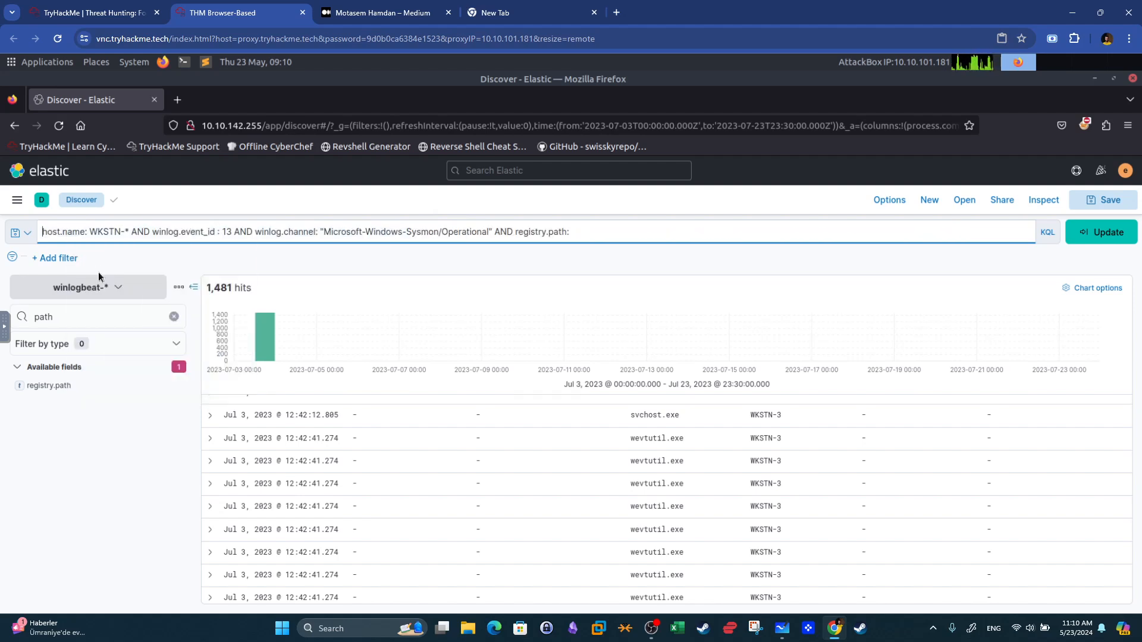
{"action": "left_click", "coordinate": [619, 233]}
{"action": "key", "text": "ctrl+v"}
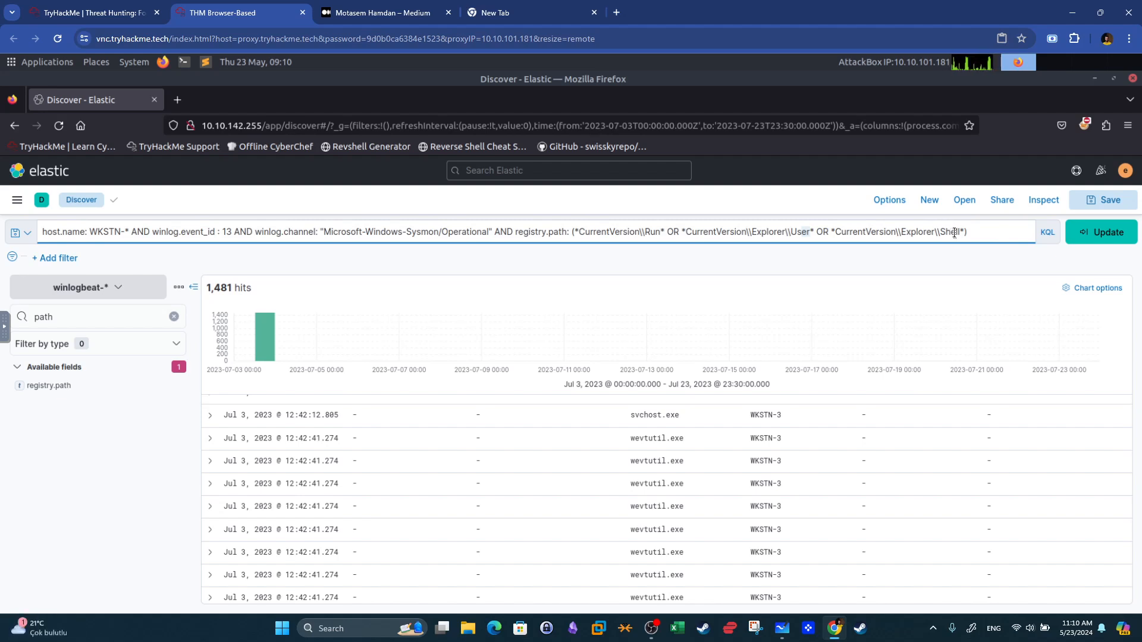
{"action": "left_click", "coordinate": [1107, 232]}
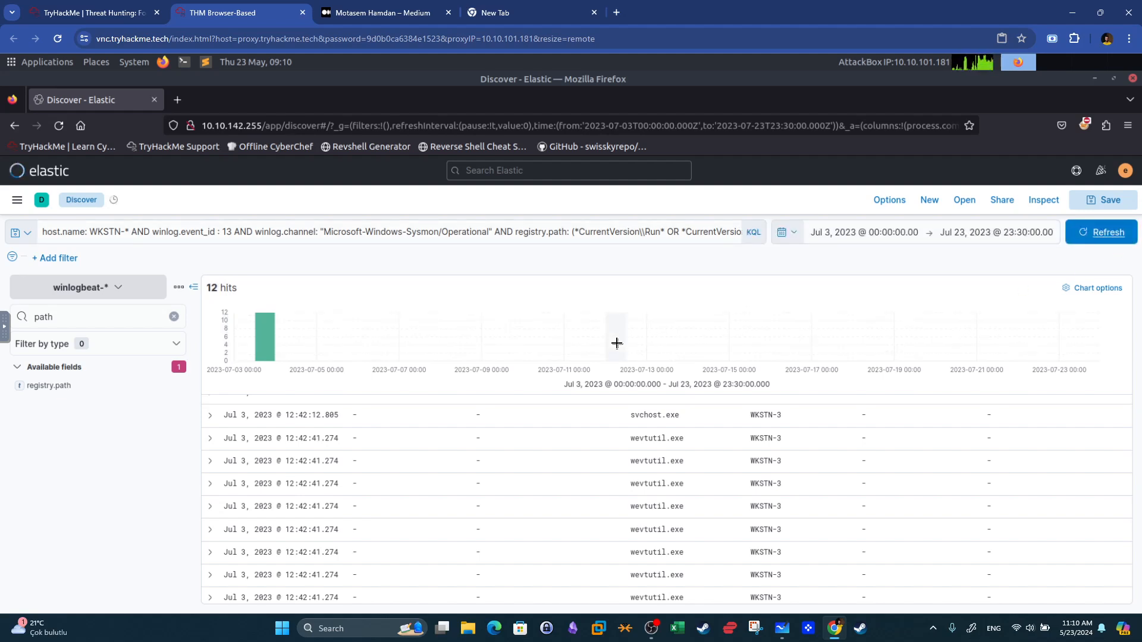
Remove the TargetImage, process command line, parent command line and parent name columns from the results table.
{"action": "left_click", "coordinate": [173, 316]}
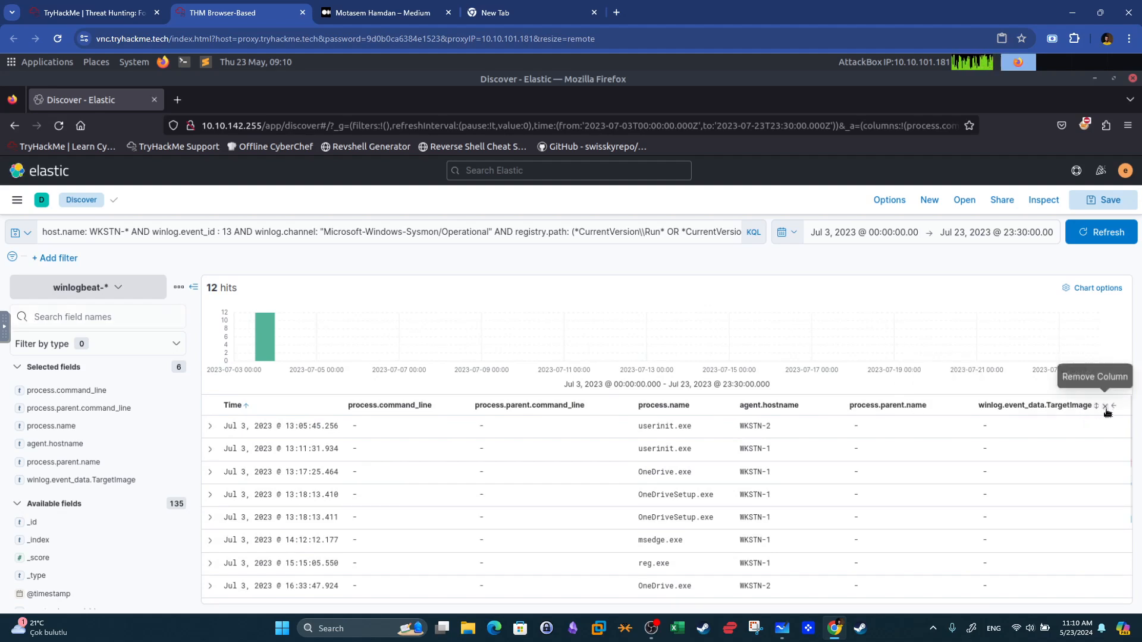
{"action": "left_click", "coordinate": [1104, 407]}
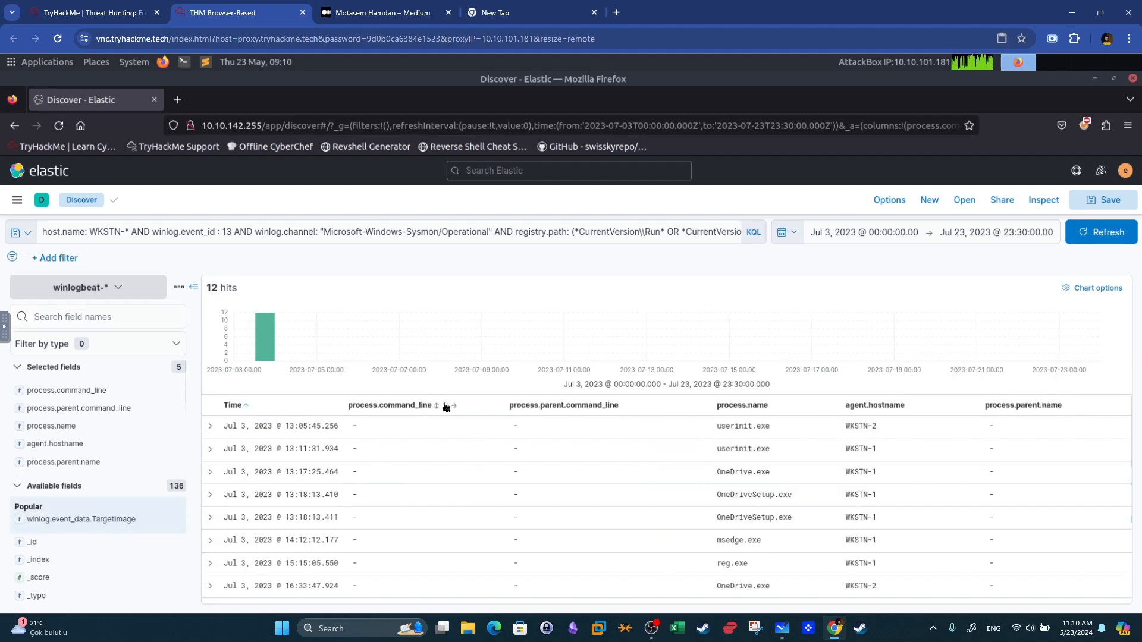
{"action": "scroll", "coordinate": [590, 465], "scroll_direction": "down", "scroll_amount": 2}
{"action": "scroll", "coordinate": [590, 465], "scroll_direction": "up", "scroll_amount": 2}
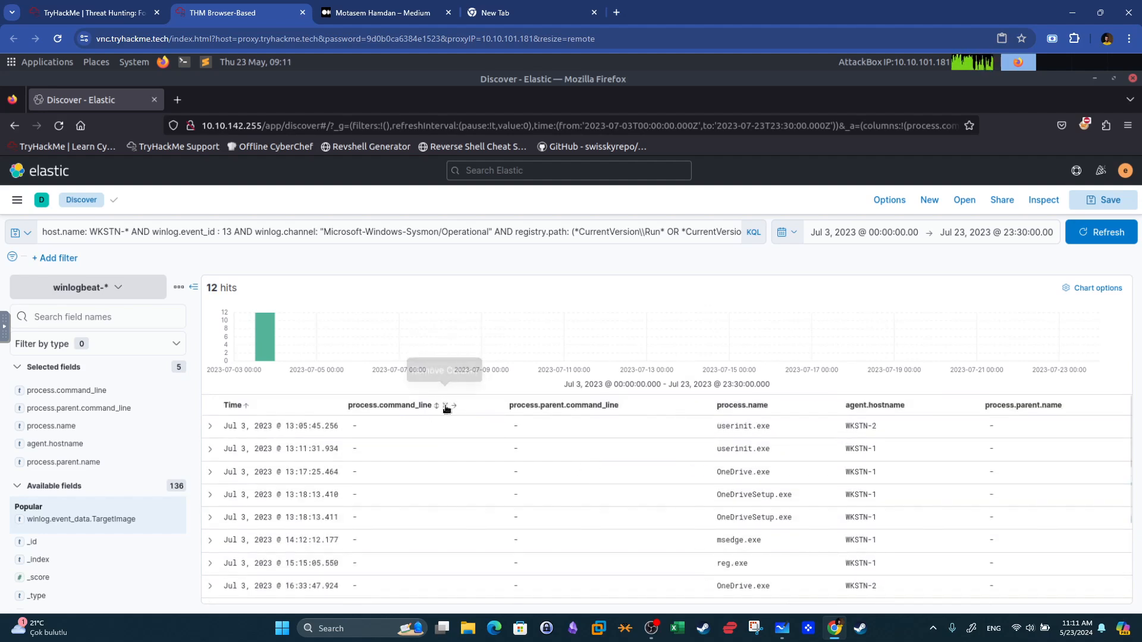
{"action": "left_click", "coordinate": [444, 405]}
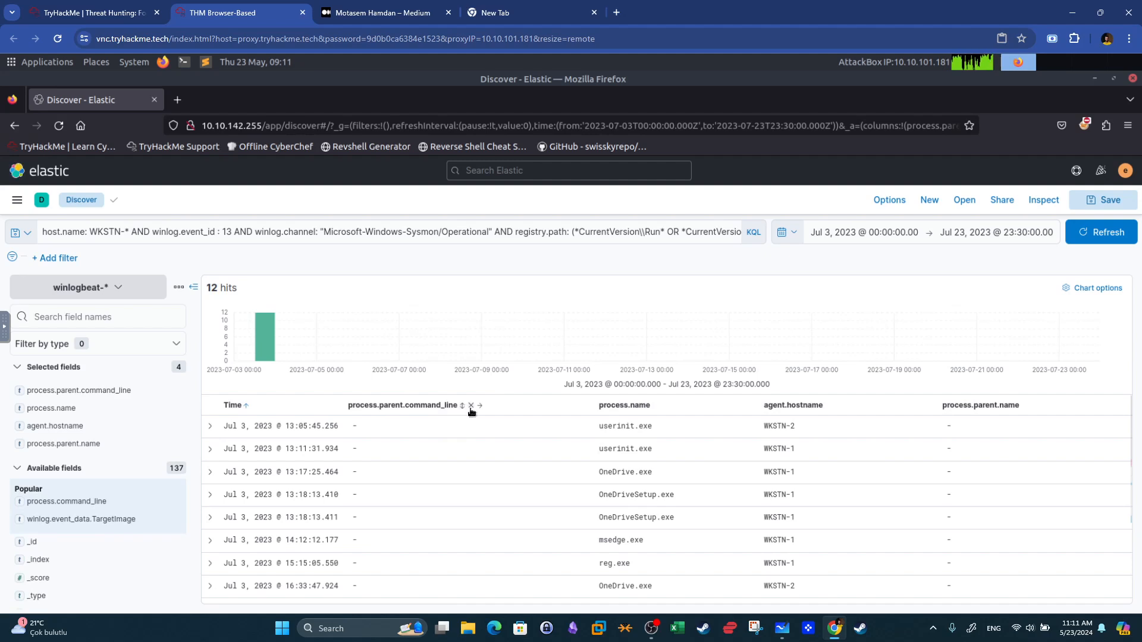
{"action": "left_click", "coordinate": [471, 406]}
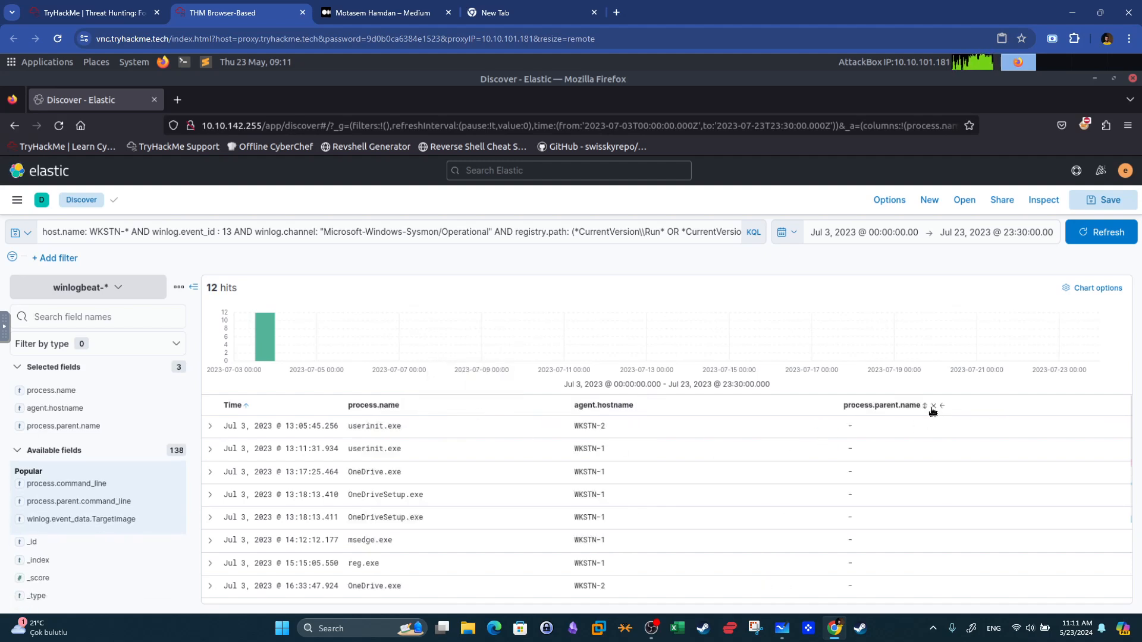
{"action": "left_click", "coordinate": [933, 405]}
Search the field list for path and add registry.path as a results column.
{"action": "left_click", "coordinate": [89, 313]}
{"action": "type", "text": "path"}
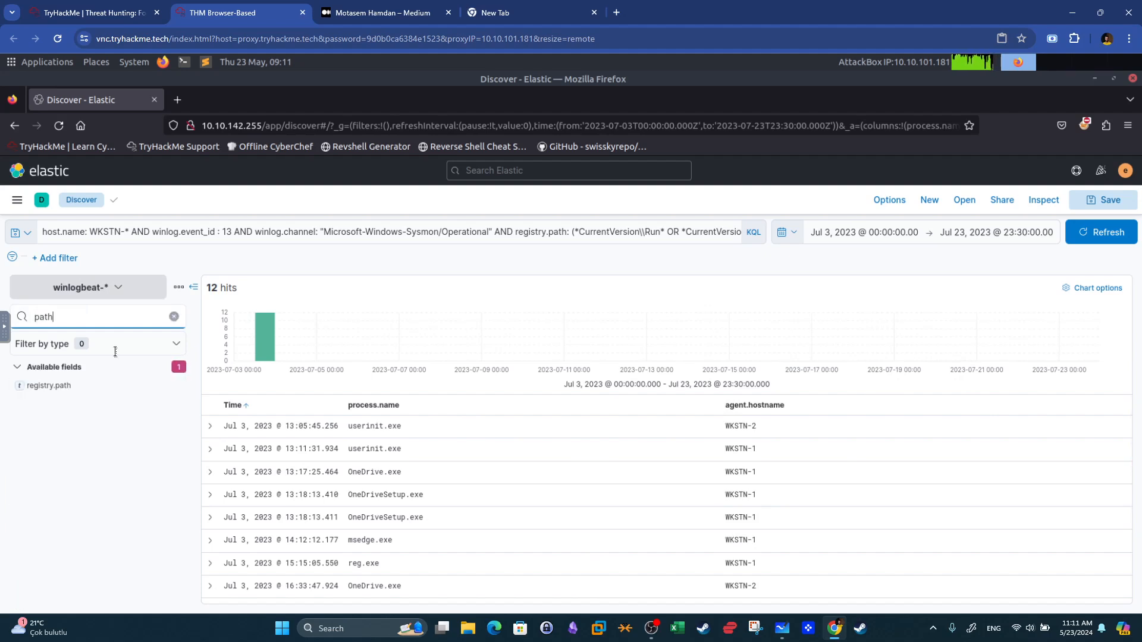
{"action": "left_click", "coordinate": [173, 386]}
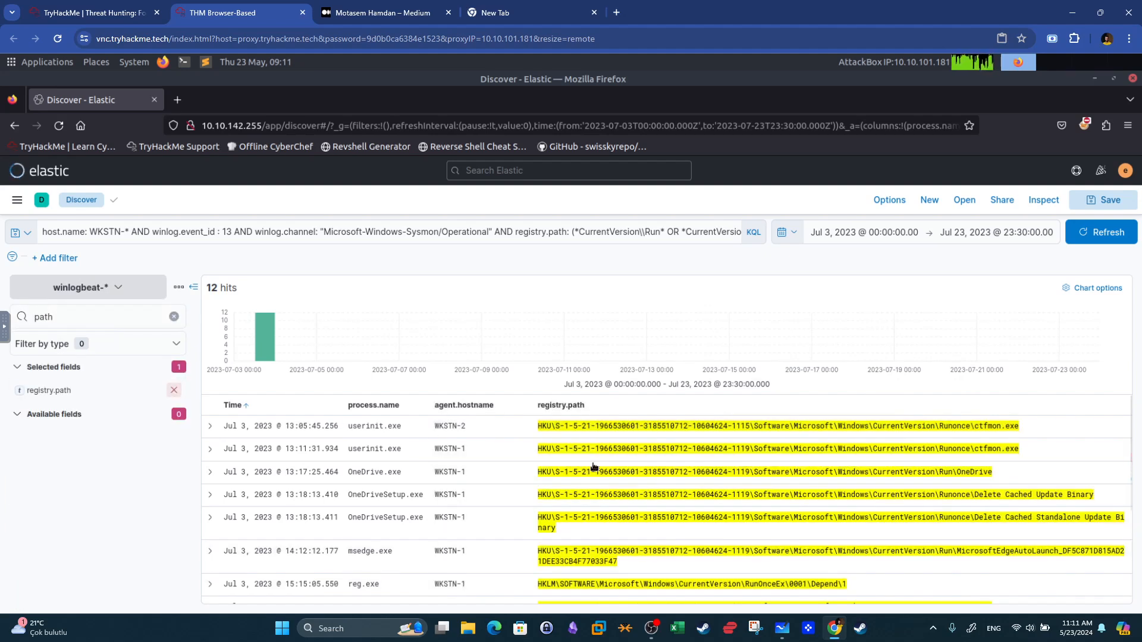
Compare the reg.exe registry event in Elastic against the reg.exe question on the room page.
{"action": "left_click", "coordinate": [114, 8]}
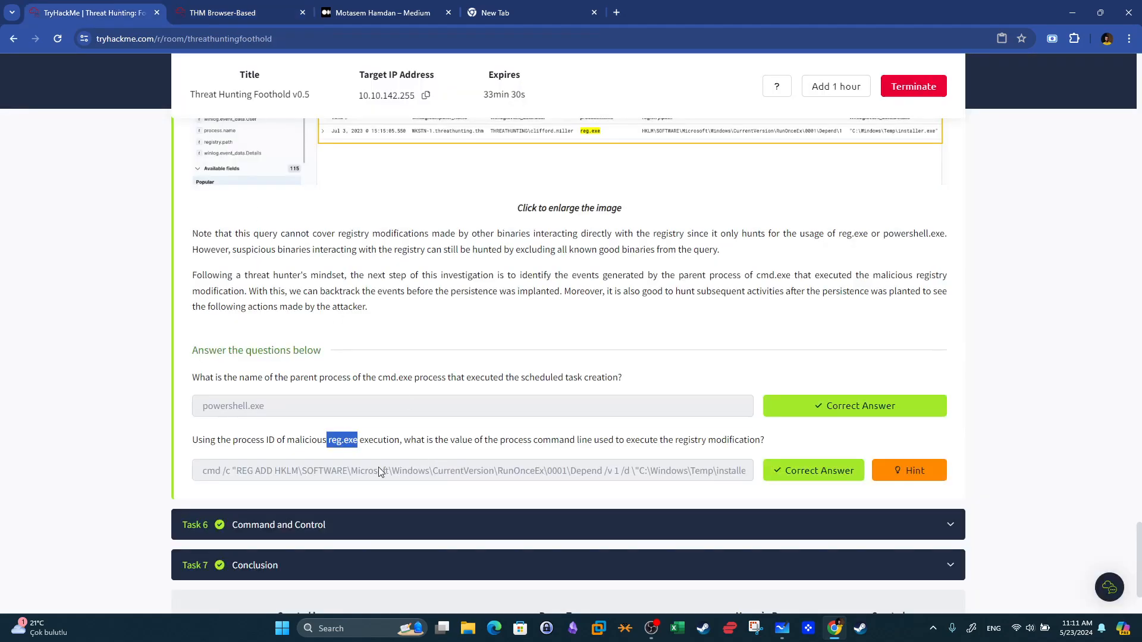
{"action": "left_click", "coordinate": [250, 12]}
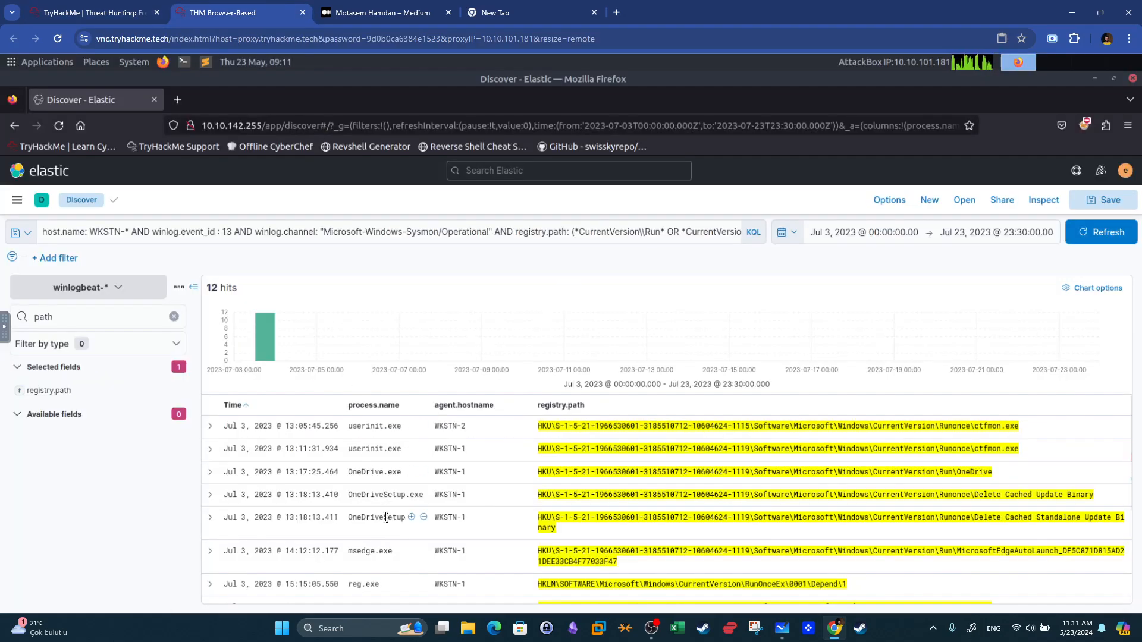
{"action": "scroll", "coordinate": [386, 517], "scroll_direction": "down", "scroll_amount": 2}
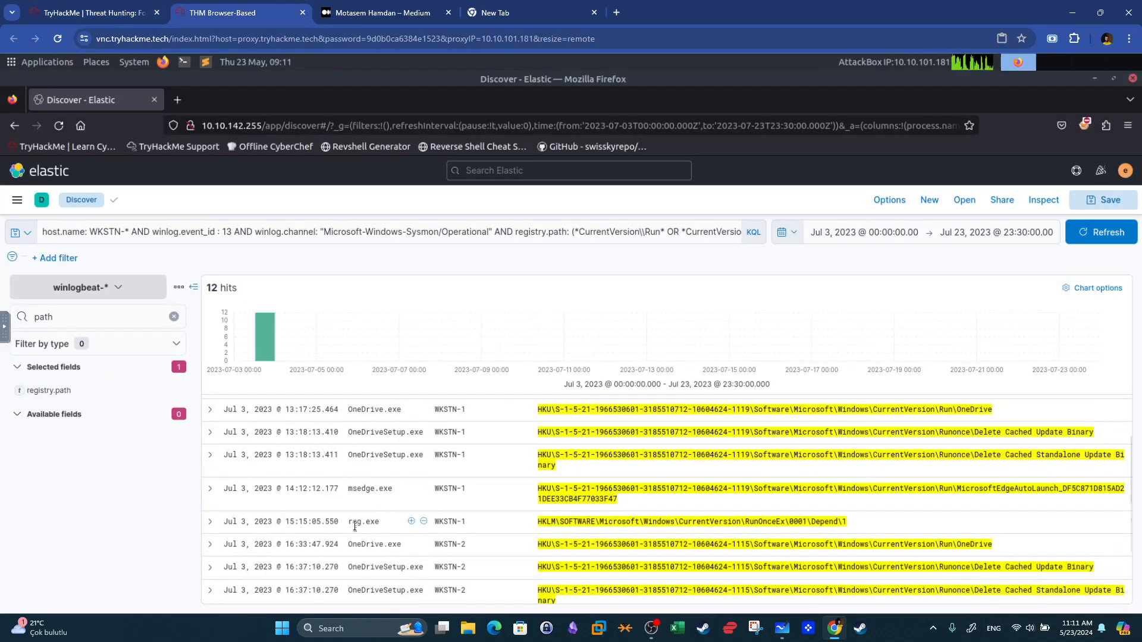
{"action": "double_click", "coordinate": [365, 523]}
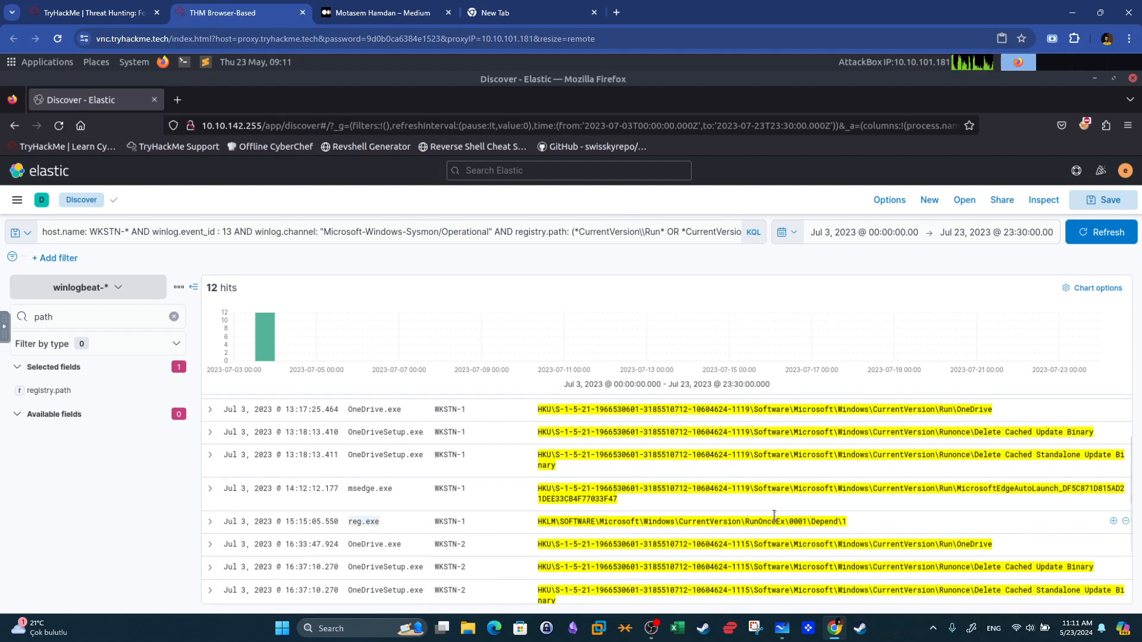
{"action": "left_click", "coordinate": [844, 520]}
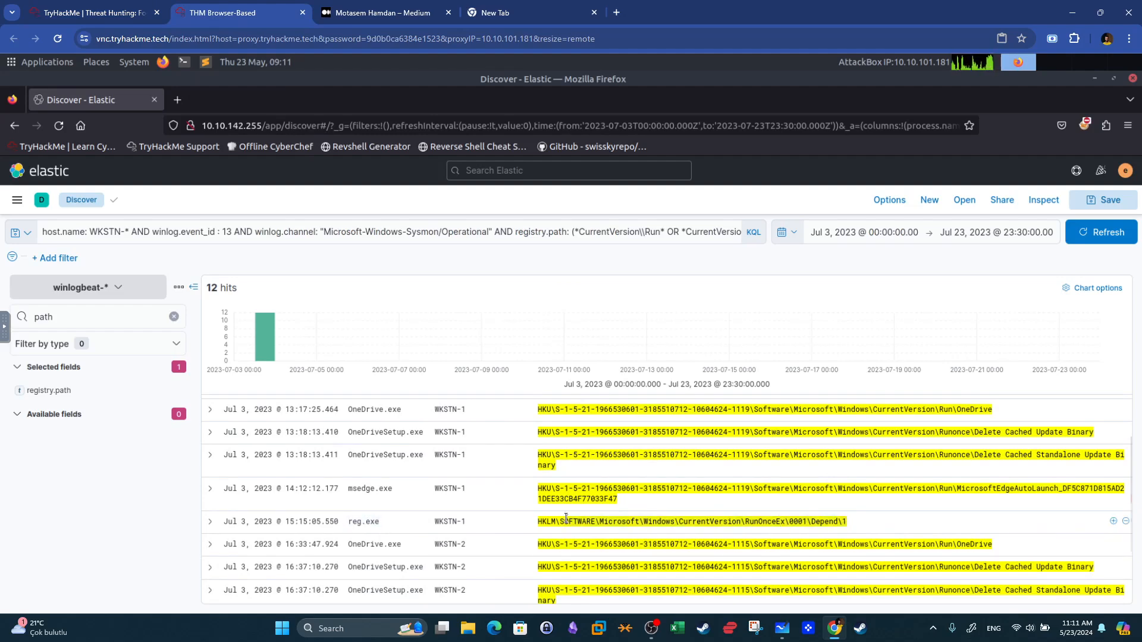
{"action": "left_click", "coordinate": [95, 13]}
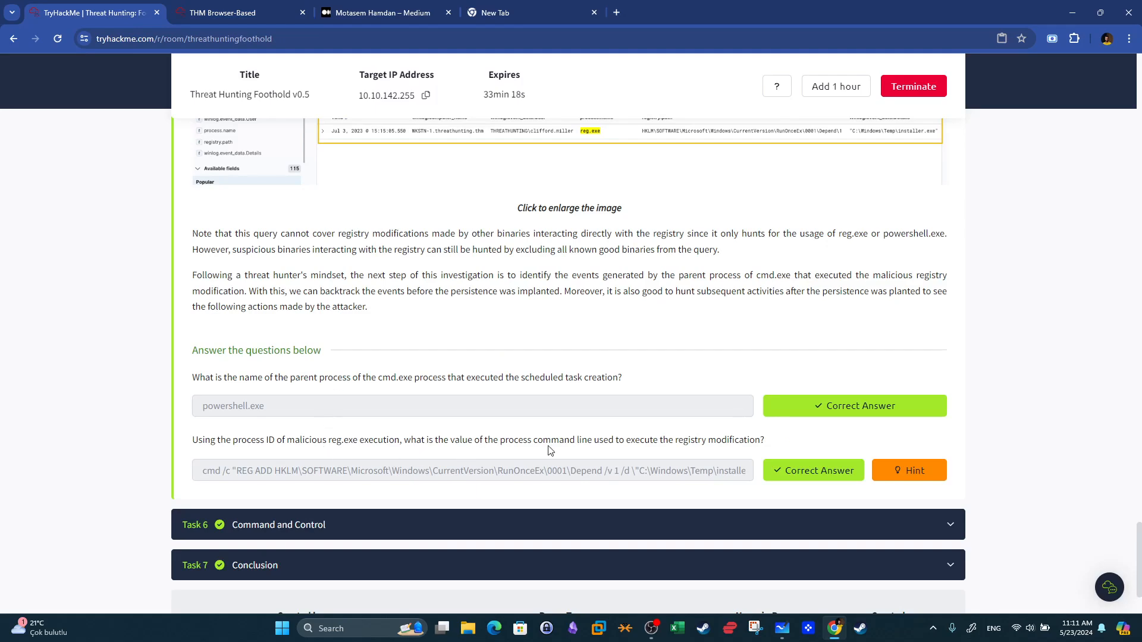
{"action": "left_click", "coordinate": [297, 4]}
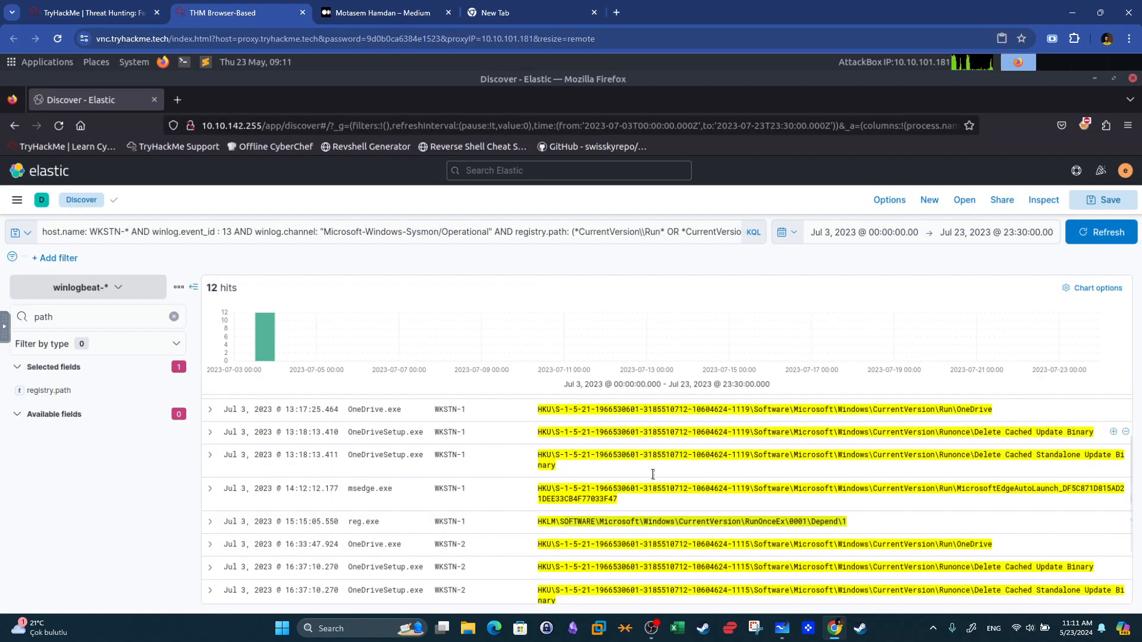
Expand the reg.exe event and examine its process details, including the process ID.
{"action": "left_click", "coordinate": [210, 523]}
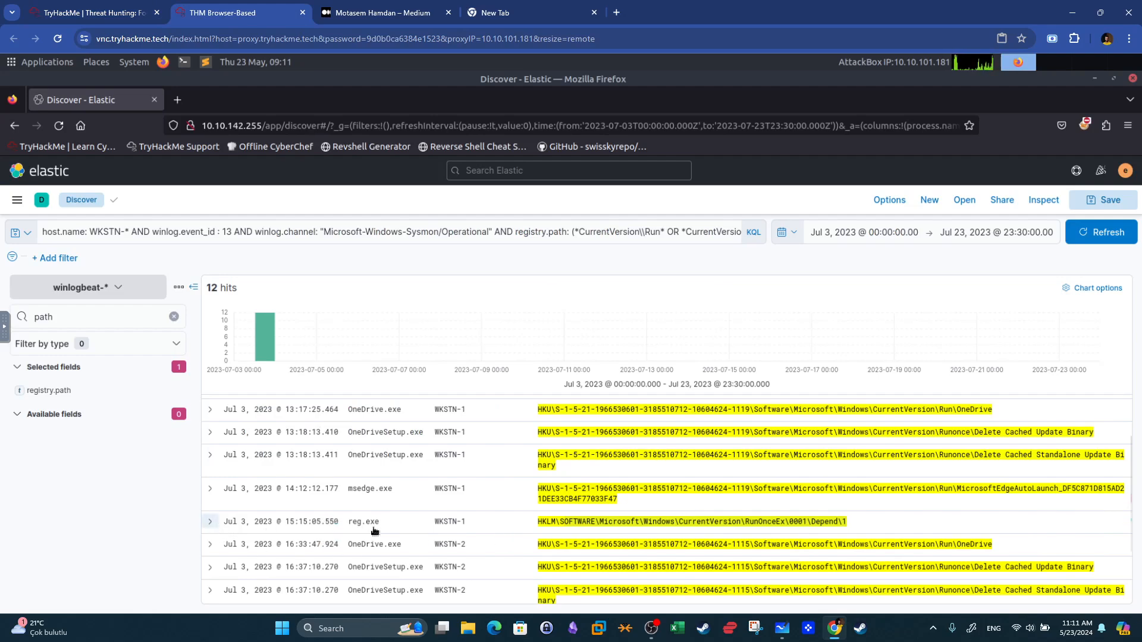
{"action": "scroll", "coordinate": [376, 522], "scroll_direction": "down", "scroll_amount": 10}
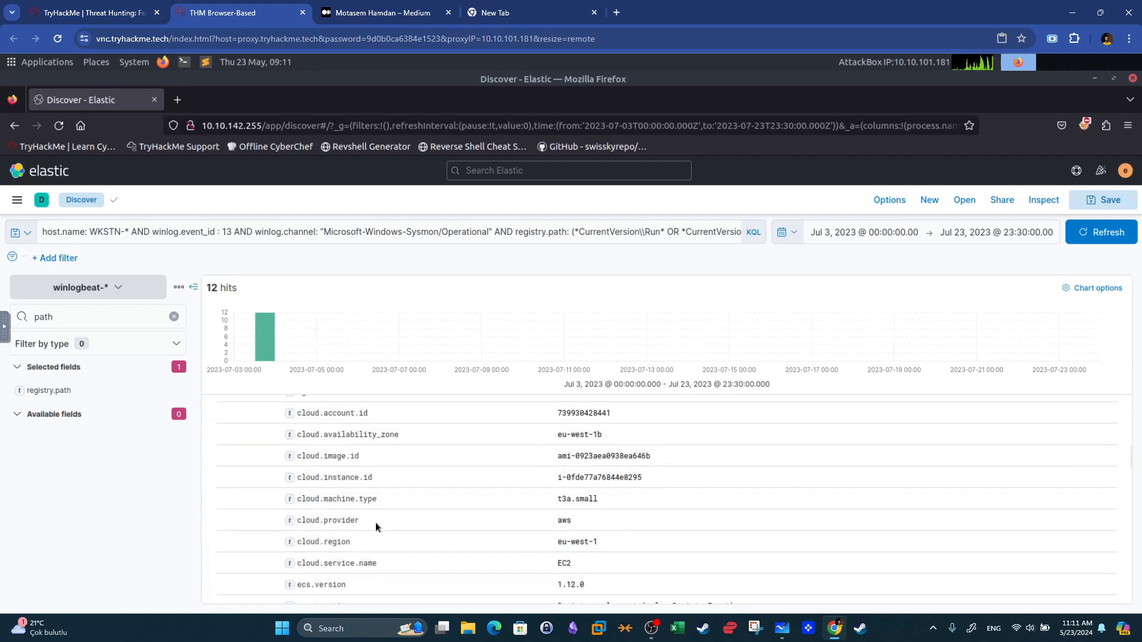
{"action": "scroll", "coordinate": [376, 522], "scroll_direction": "down", "scroll_amount": 3}
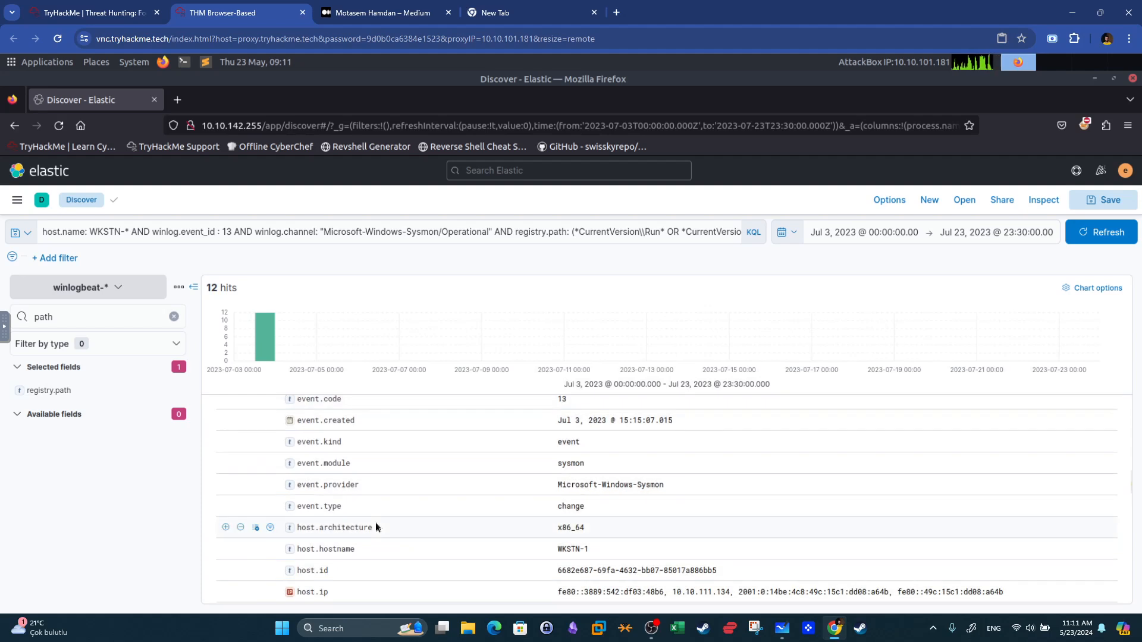
{"action": "scroll", "coordinate": [375, 522], "scroll_direction": "down", "scroll_amount": 8}
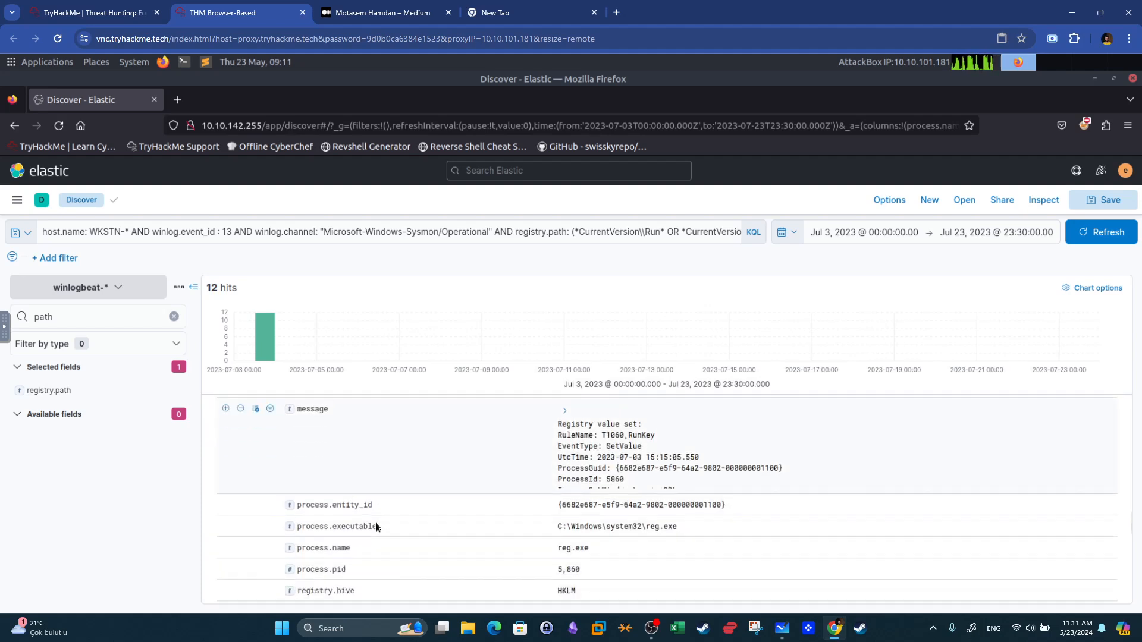
{"action": "scroll", "coordinate": [376, 522], "scroll_direction": "down", "scroll_amount": 3}
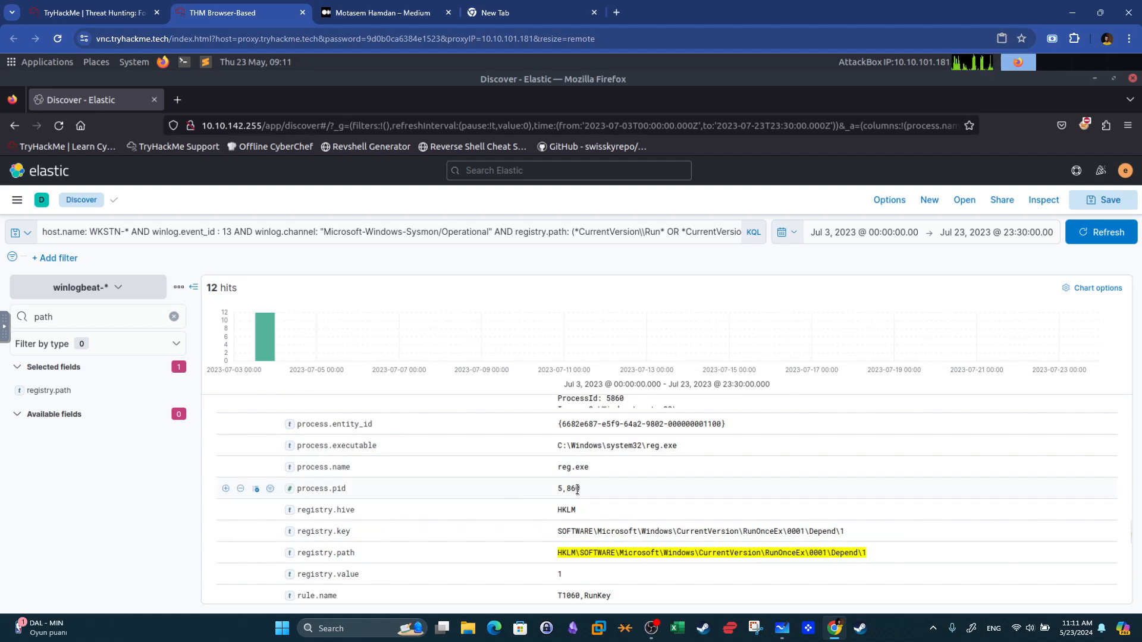
{"action": "left_click_drag", "start_coordinate": [579, 488], "coordinate": [560, 490]}
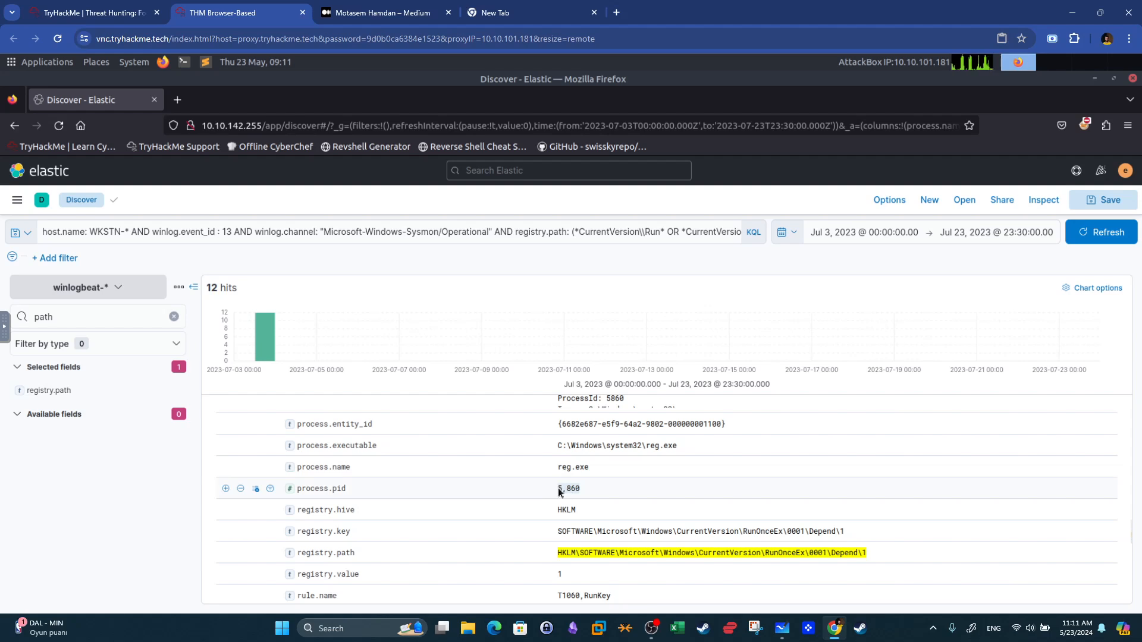
{"action": "left_click", "coordinate": [265, 234]}
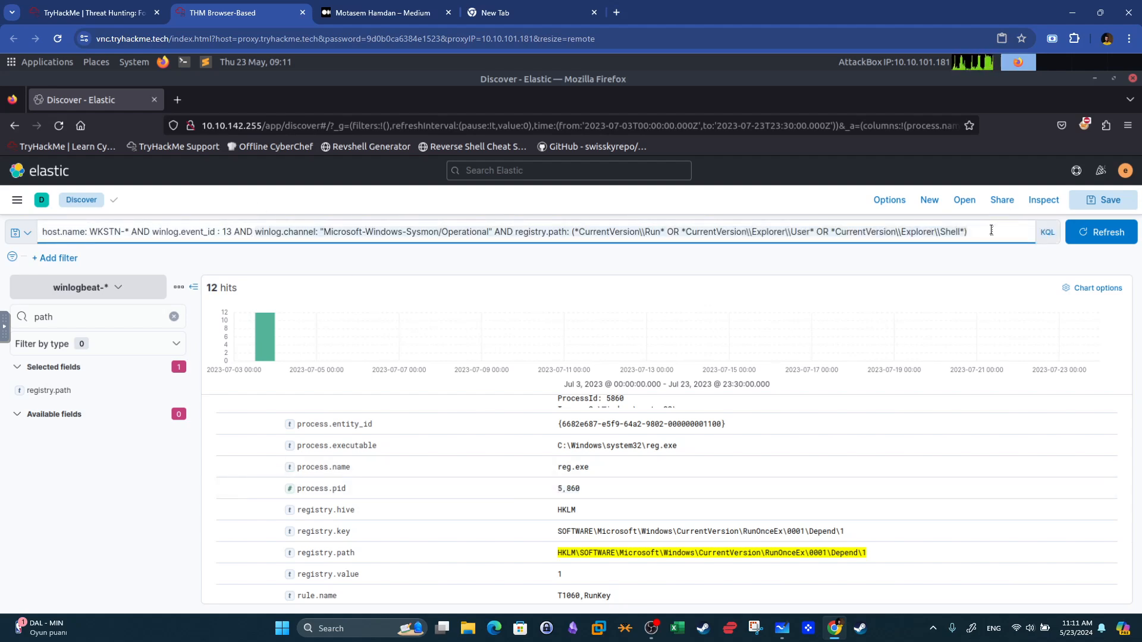
Filter the query to process.pid 5860 instead of the registry paths and collapse the expanded event.
{"action": "key", "text": "BackSpace"}
{"action": "type", "text": "pr"}
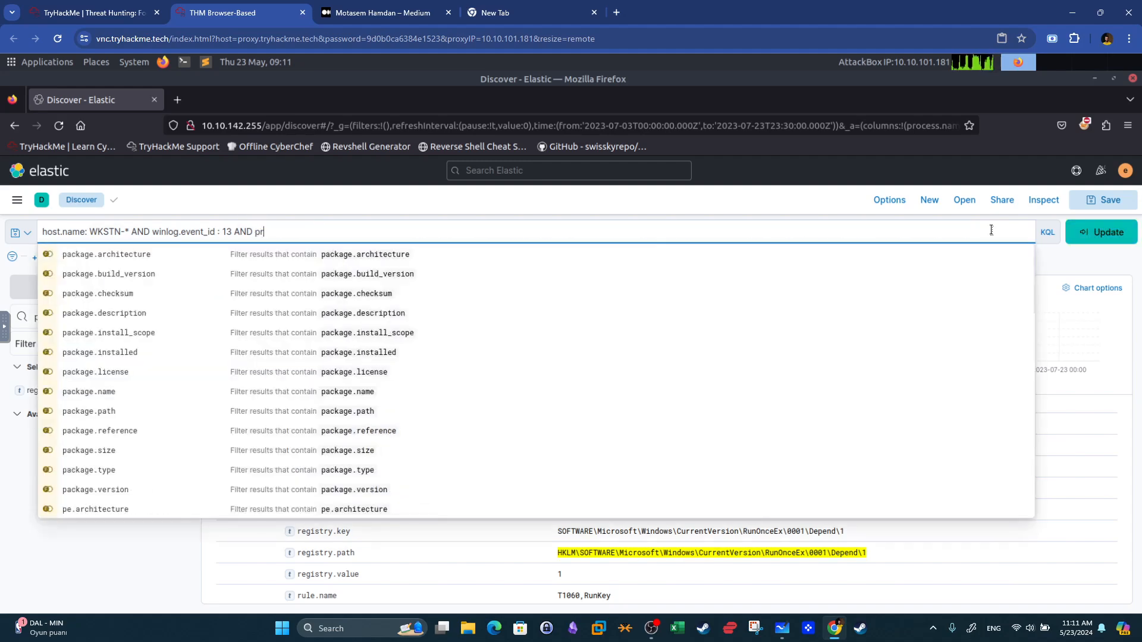
{"action": "type", "text": "ocess.pid: 5,860"}
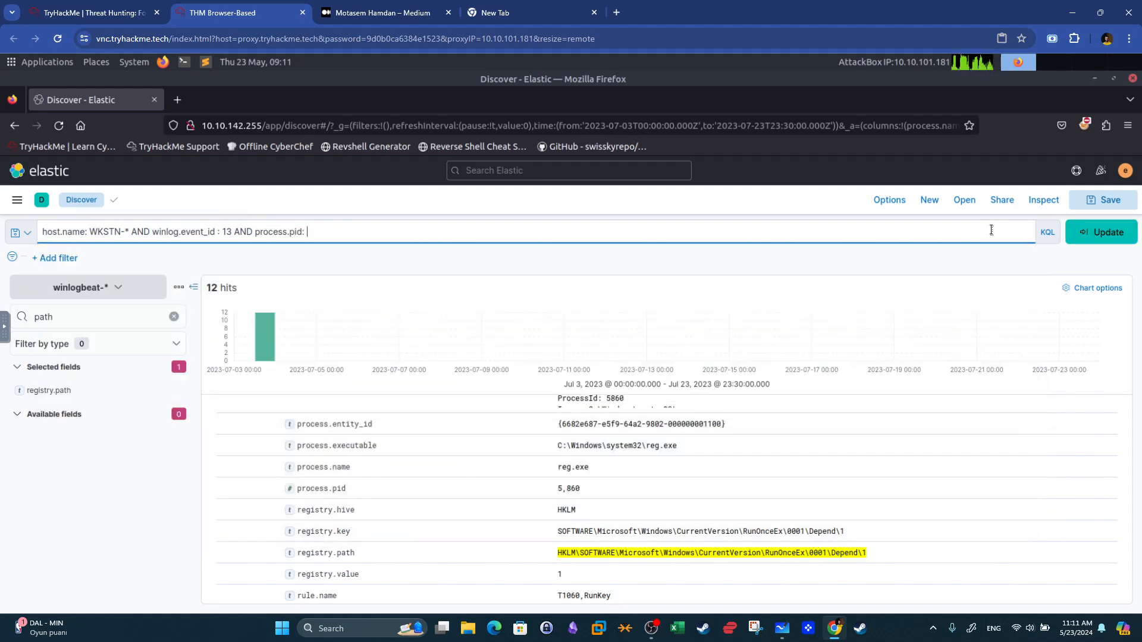
{"action": "key", "text": "BackSpace"}
{"action": "key", "text": "Return"}
{"action": "scroll", "coordinate": [409, 406], "scroll_direction": "up", "scroll_amount": 15}
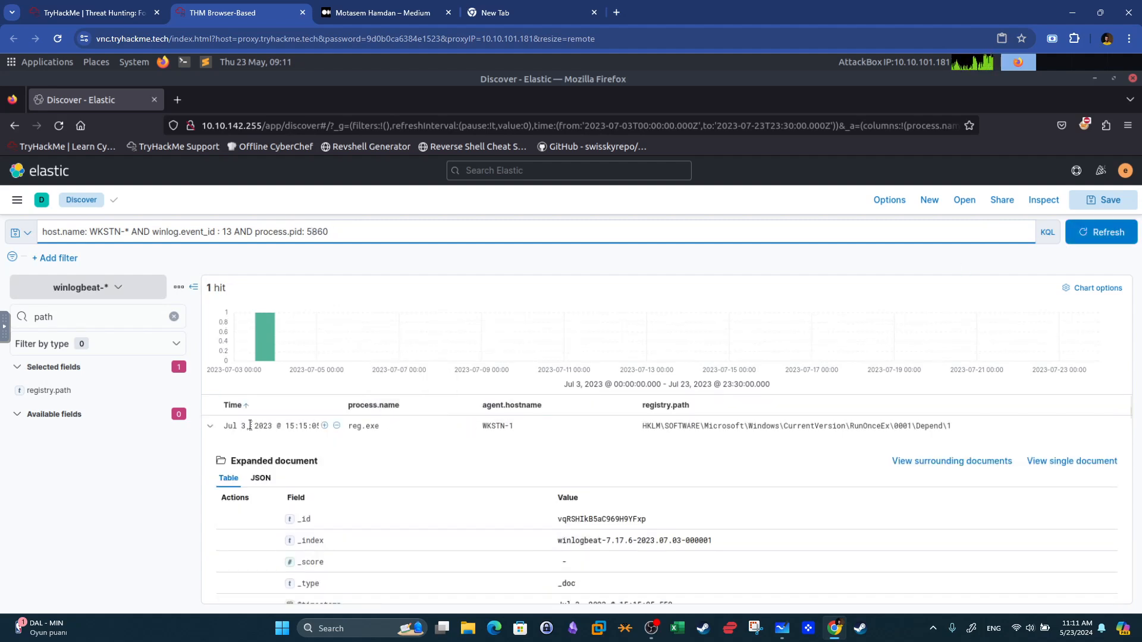
{"action": "left_click", "coordinate": [210, 426]}
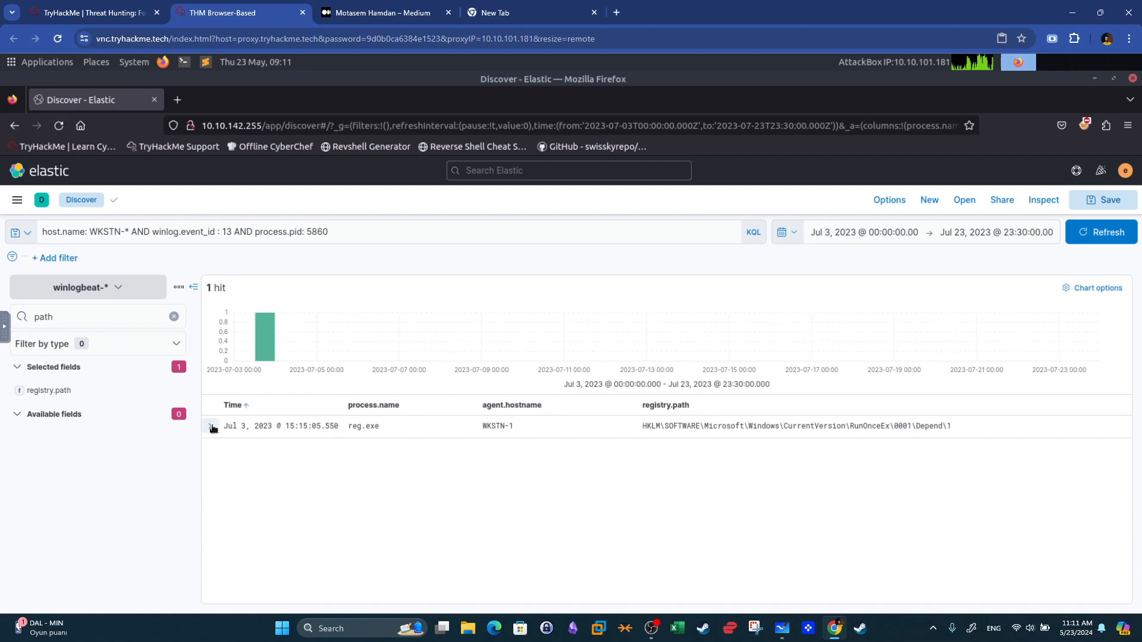
Remove the winlog.event_id 13 condition so the query returns all events for process.pid 5860 on WKSTN hosts.
{"action": "left_click", "coordinate": [234, 231]}
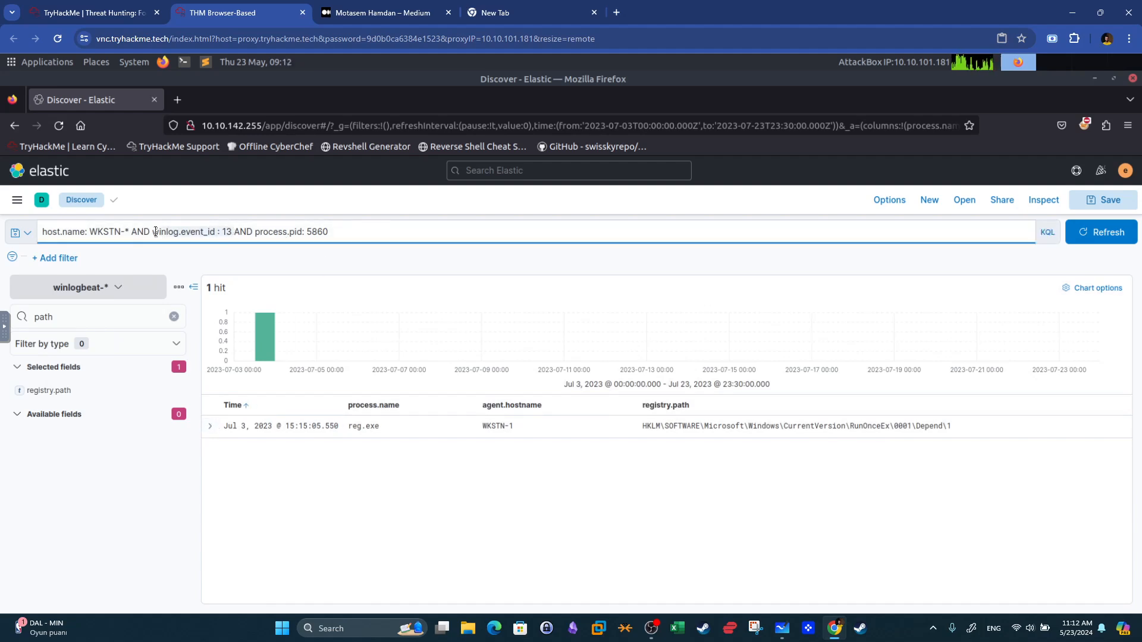
{"action": "left_click_drag", "start_coordinate": [135, 231], "coordinate": [136, 233]}
{"action": "key", "text": "BackSpace"}
{"action": "key", "text": "BackSpace"}
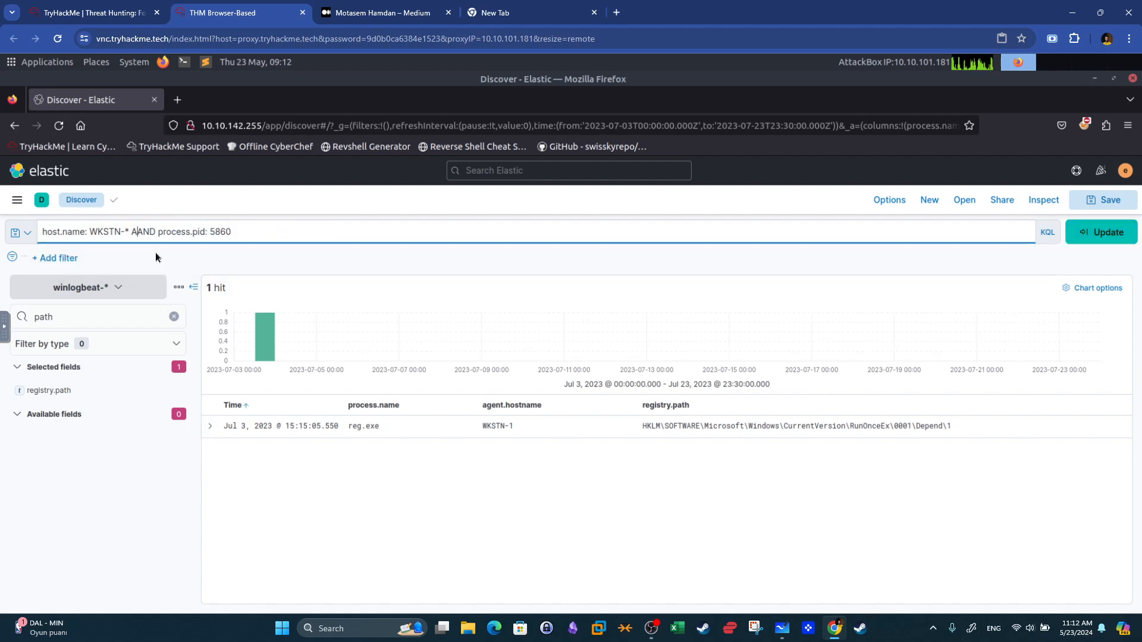
{"action": "key", "text": "Return"}
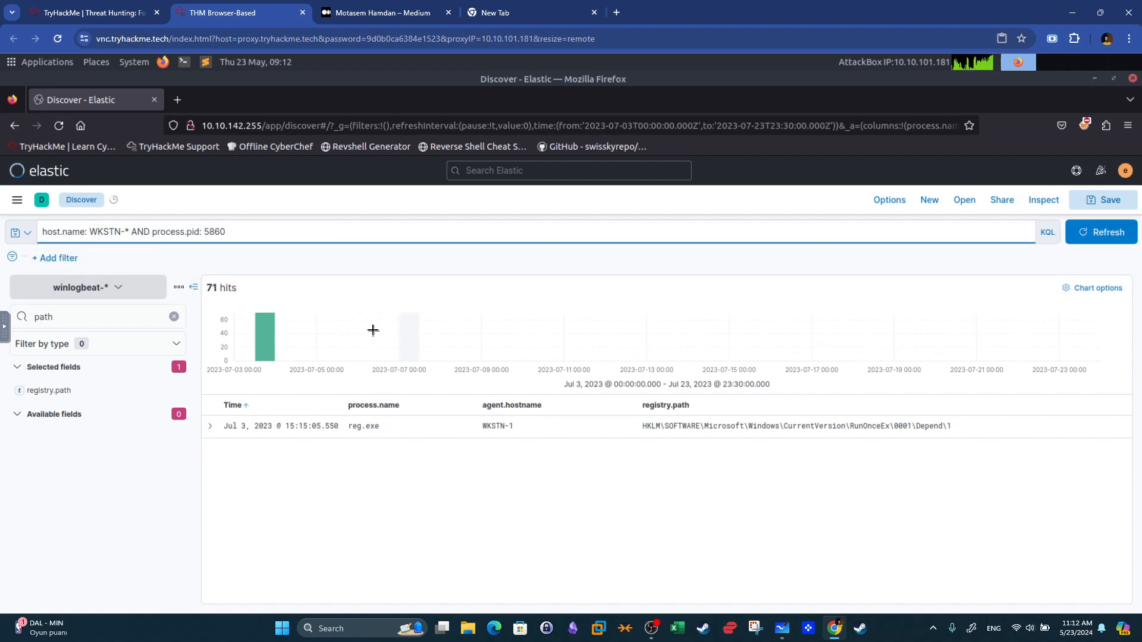
Search the field list for comma and add process.command_line and process.parent.command_line as result columns.
{"action": "left_click", "coordinate": [173, 317]}
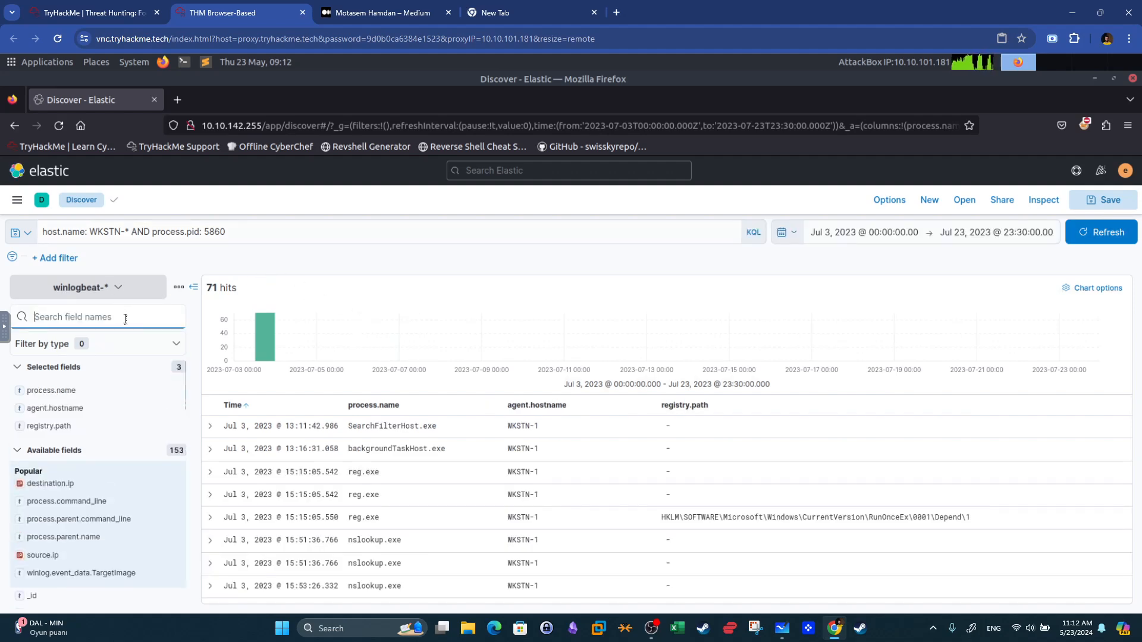
{"action": "type", "text": "commal"}
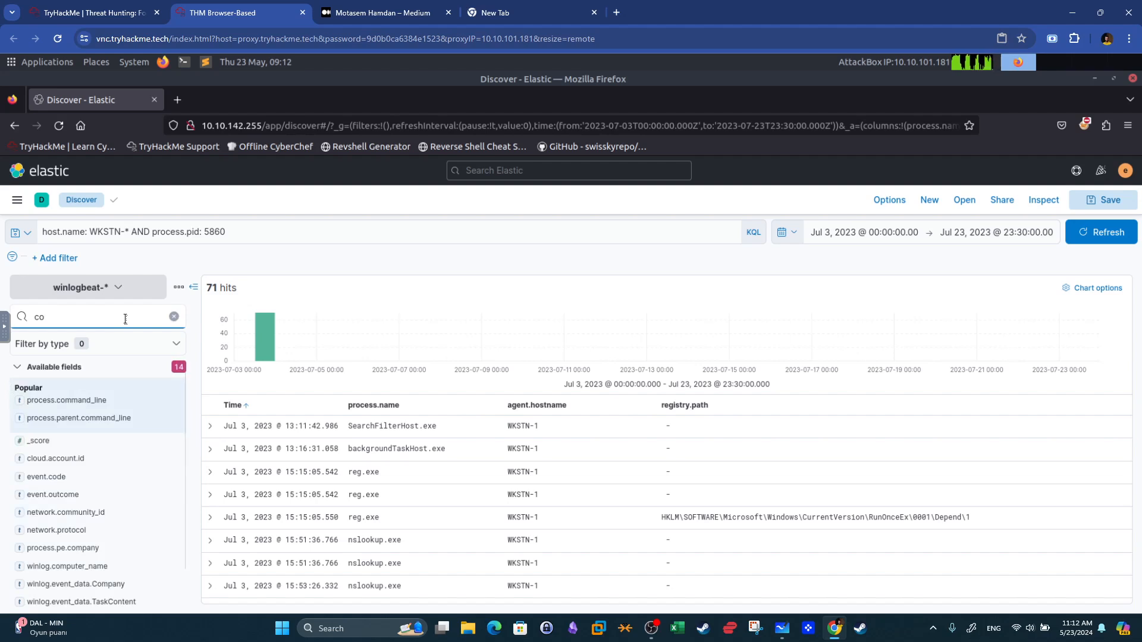
{"action": "key", "text": "BackSpace"}
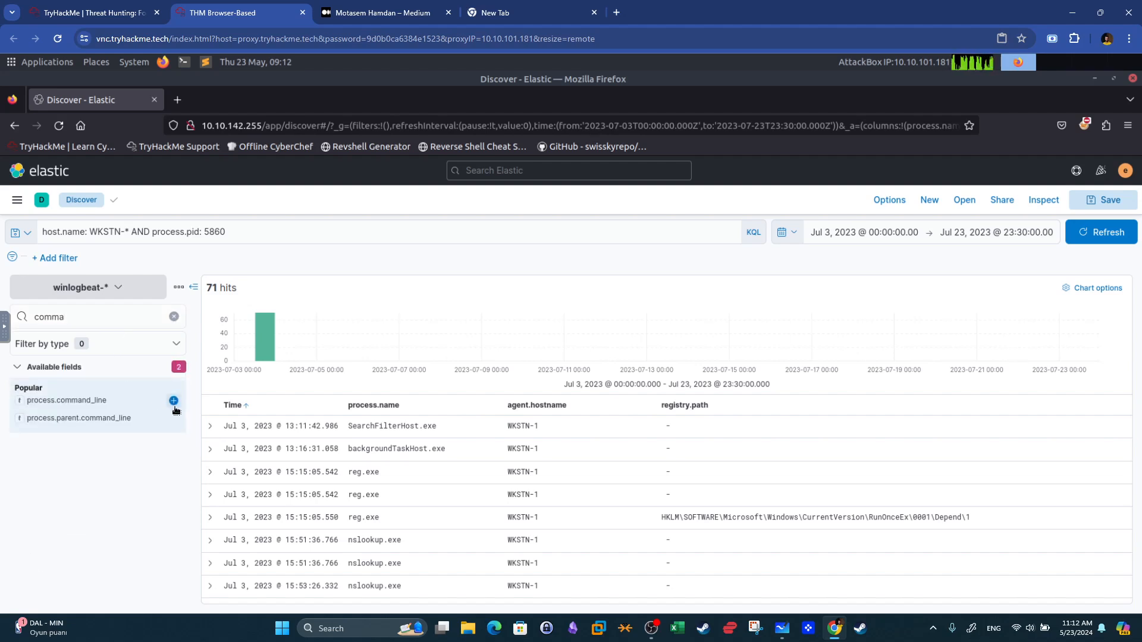
{"action": "left_click", "coordinate": [173, 400]}
{"action": "left_click", "coordinate": [173, 448]}
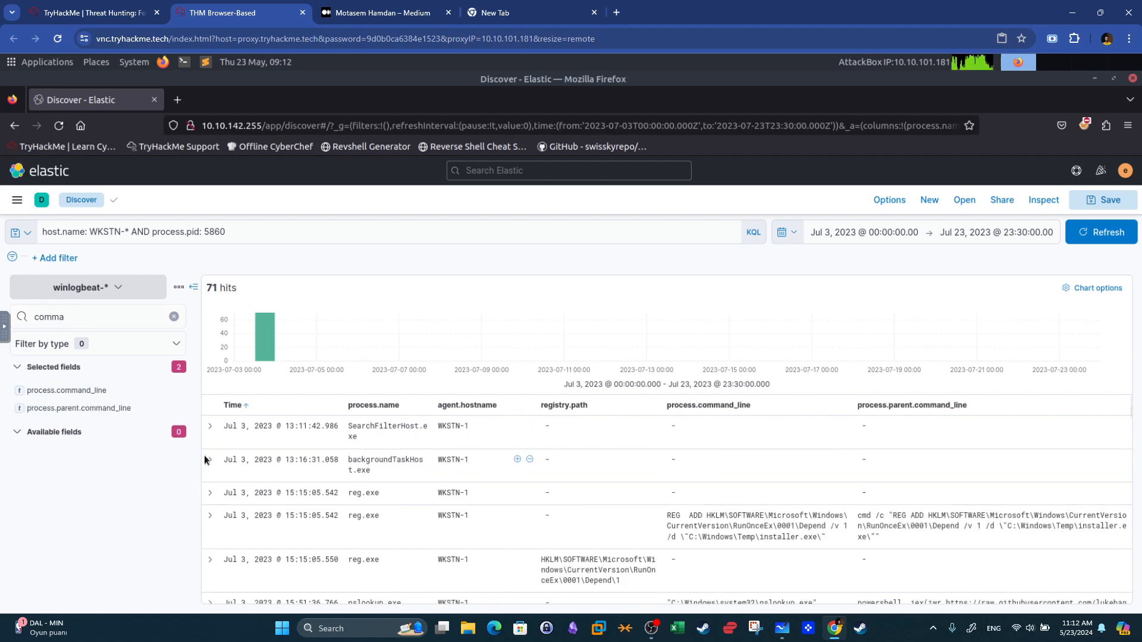
Examine the reg.exe command lines adding the RunOnceEx Depend entry for installer.exe.
{"action": "left_click_drag", "start_coordinate": [380, 515], "coordinate": [355, 516]}
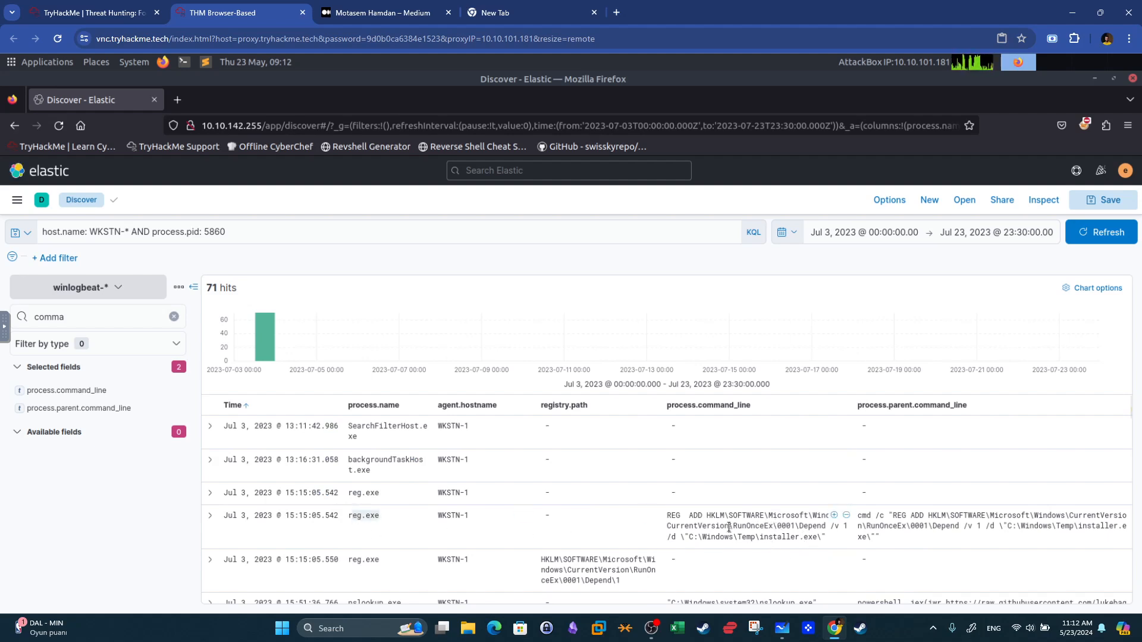
{"action": "left_click", "coordinate": [672, 515]}
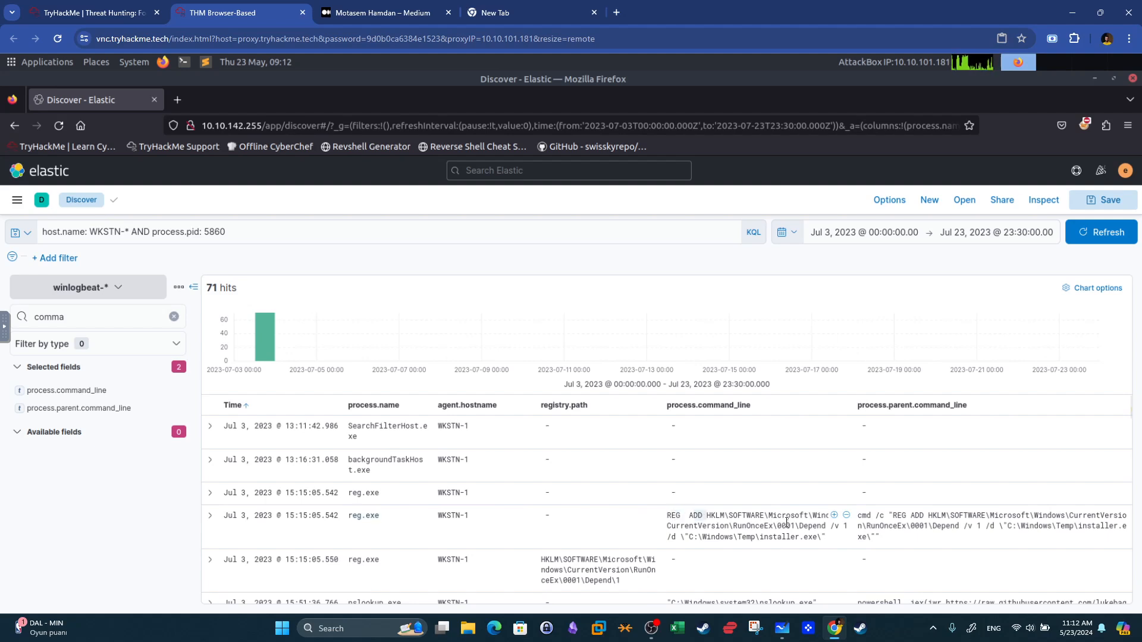
{"action": "double_click", "coordinate": [750, 527]}
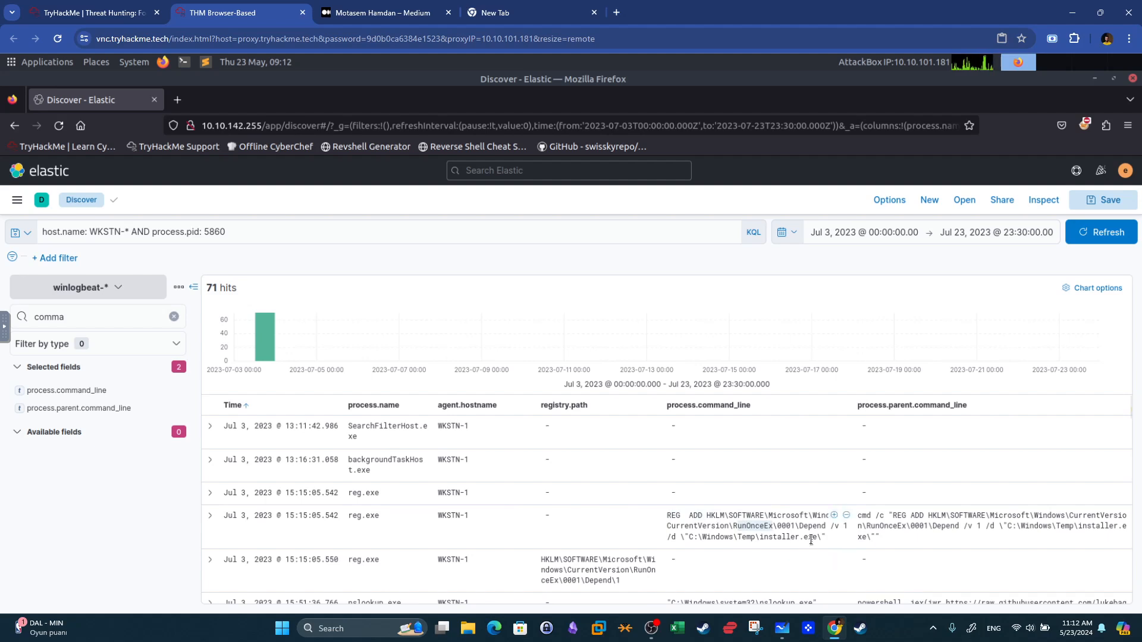
{"action": "left_click_drag", "start_coordinate": [823, 537], "coordinate": [775, 538]}
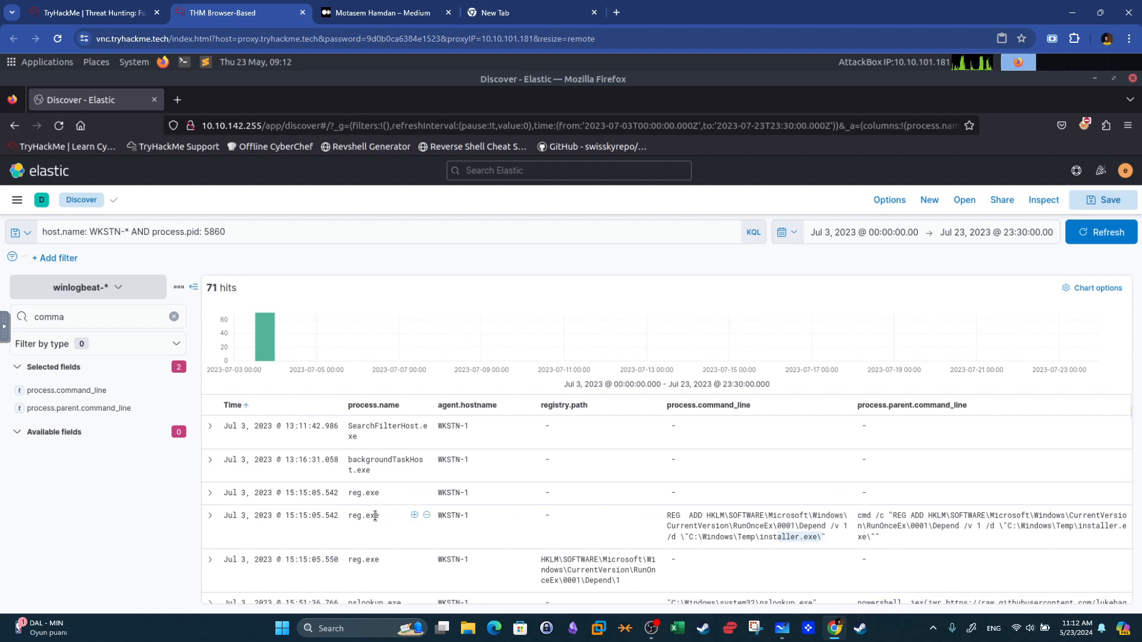
{"action": "mouse_move", "coordinate": [738, 526]}
{"action": "left_mouse_down"}
{"action": "mouse_move", "coordinate": [765, 525]}
{"action": "mouse_move", "coordinate": [751, 537]}
{"action": "left_mouse_up"}
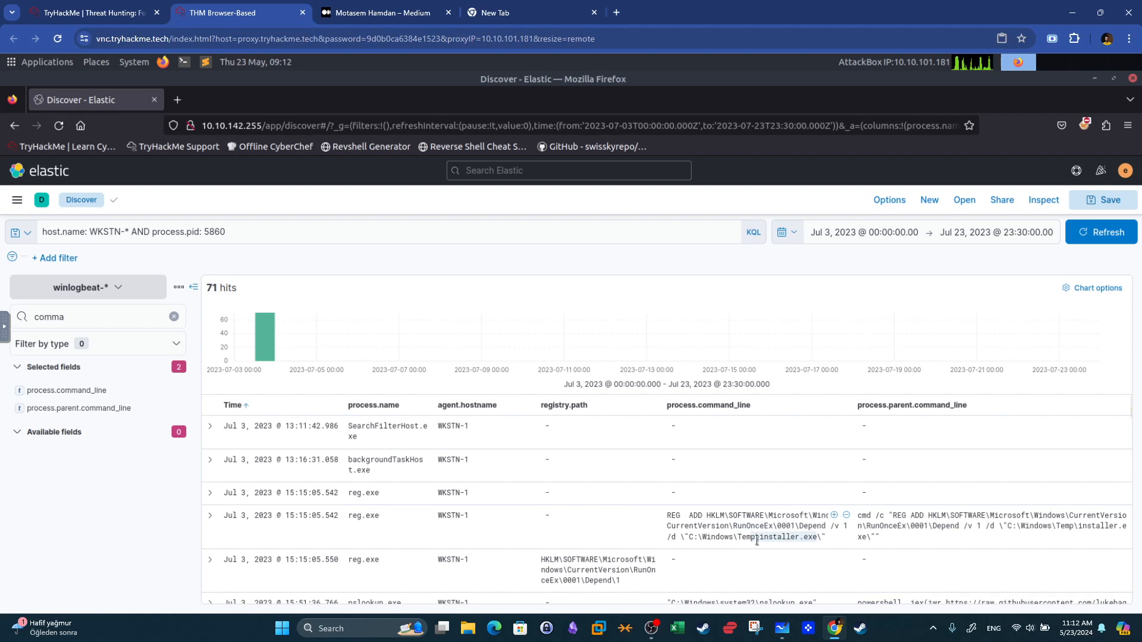
{"action": "left_click", "coordinate": [793, 542]}
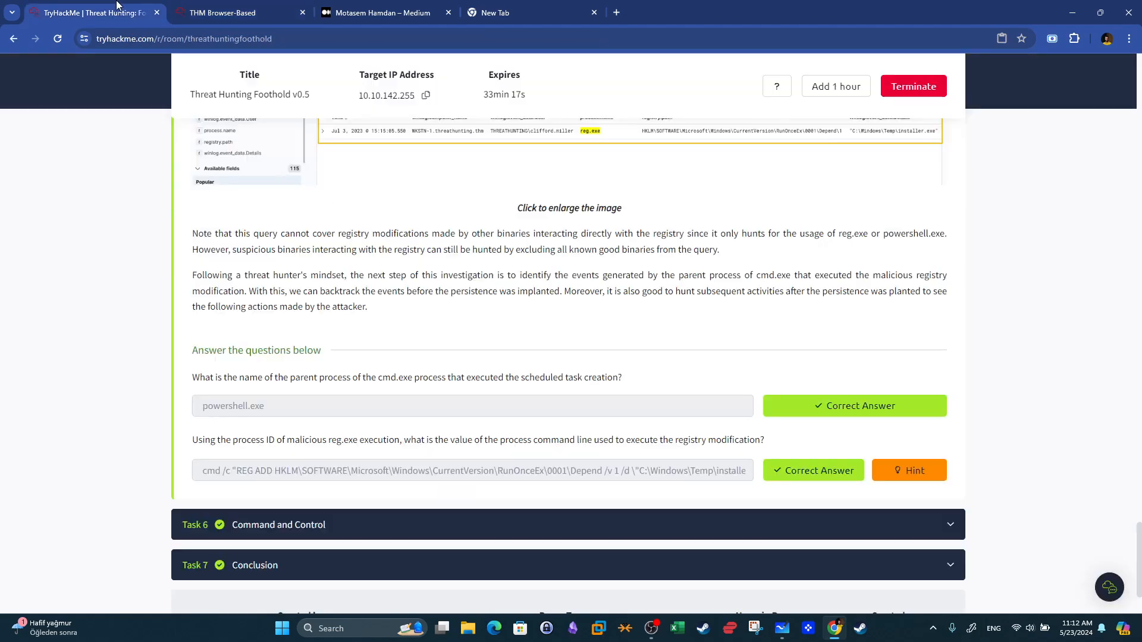
Compare the reg.exe command line in Elastic with the submitted registry-modification answer on the room page.
{"action": "left_click", "coordinate": [119, 11]}
{"action": "left_click", "coordinate": [303, 5]}
{"action": "left_click_drag", "start_coordinate": [803, 540], "coordinate": [743, 525]}
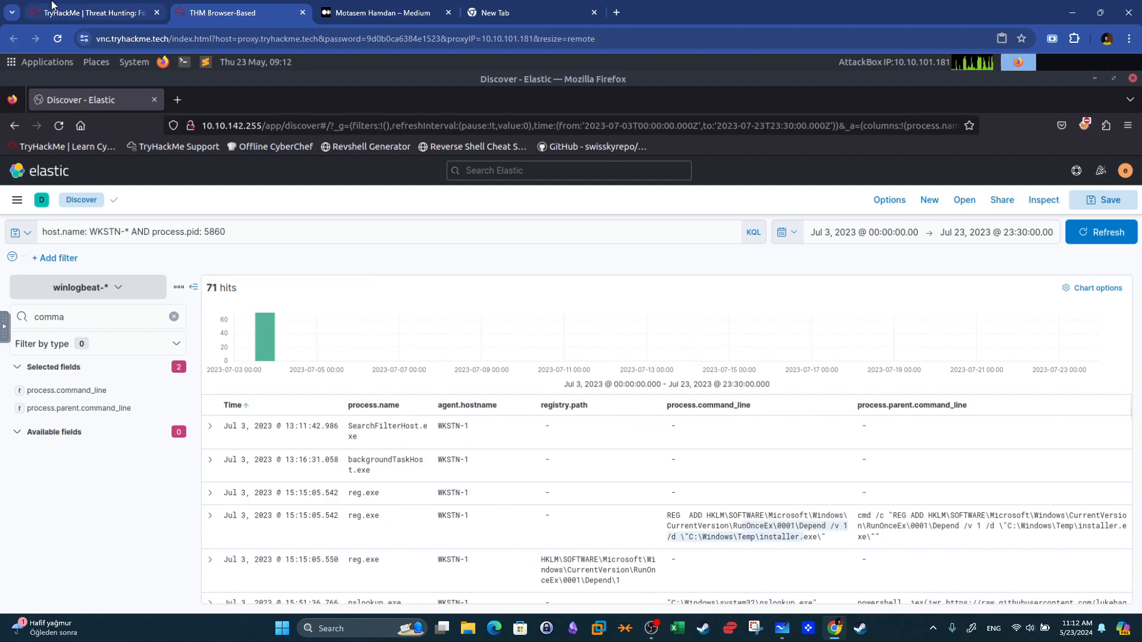
{"action": "left_click", "coordinate": [51, 6]}
{"action": "left_click_drag", "start_coordinate": [570, 477], "coordinate": [492, 465]}
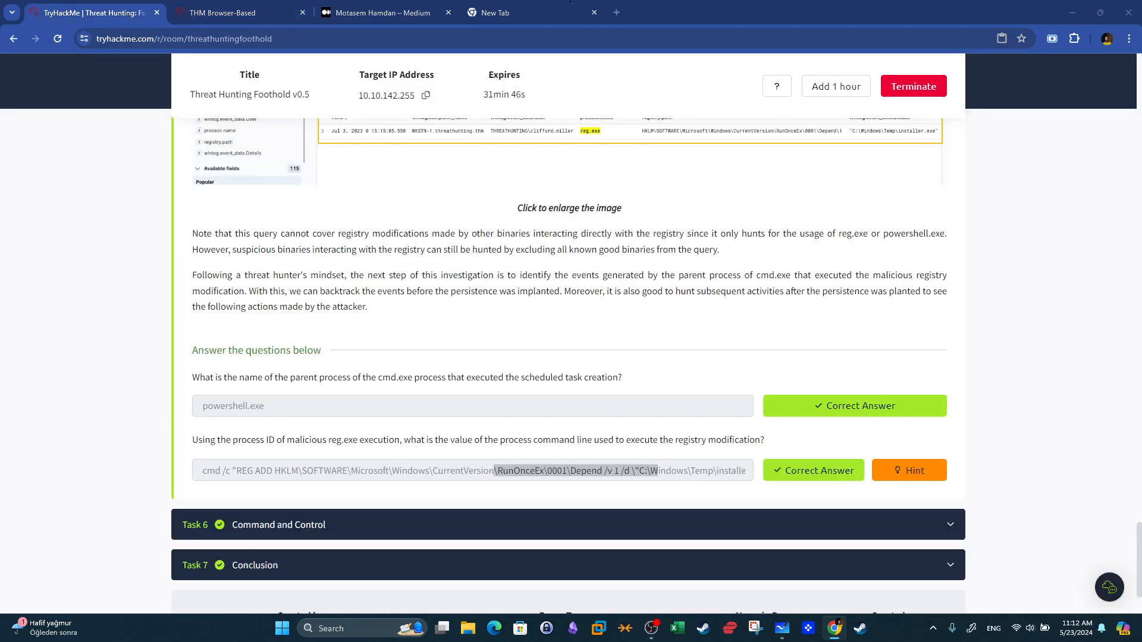
Open the Command and Control task and read its questions about the C2 over DNS download link.
{"action": "left_click", "coordinate": [343, 524]}
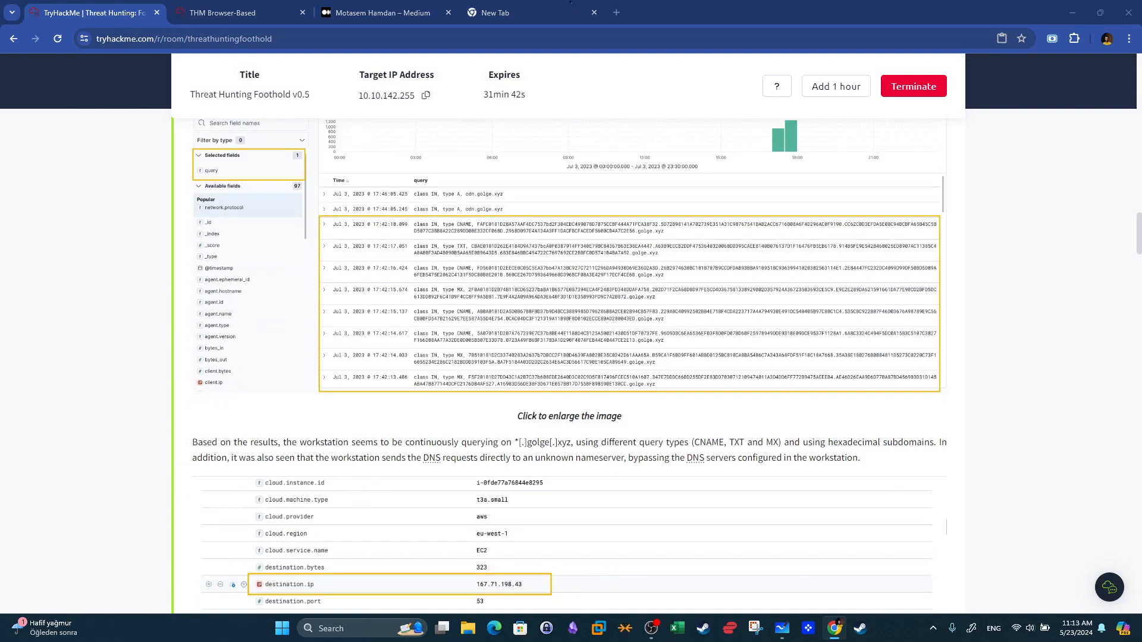
{"action": "scroll", "coordinate": [459, 335], "scroll_direction": "down", "scroll_amount": 20}
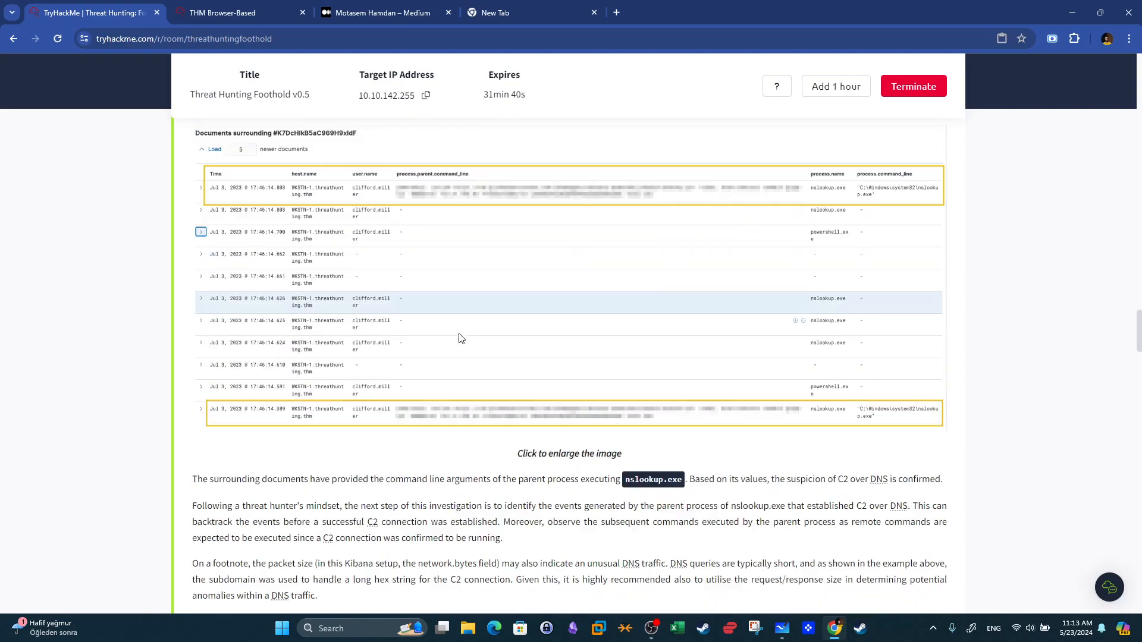
{"action": "scroll", "coordinate": [458, 334], "scroll_direction": "down", "scroll_amount": 20}
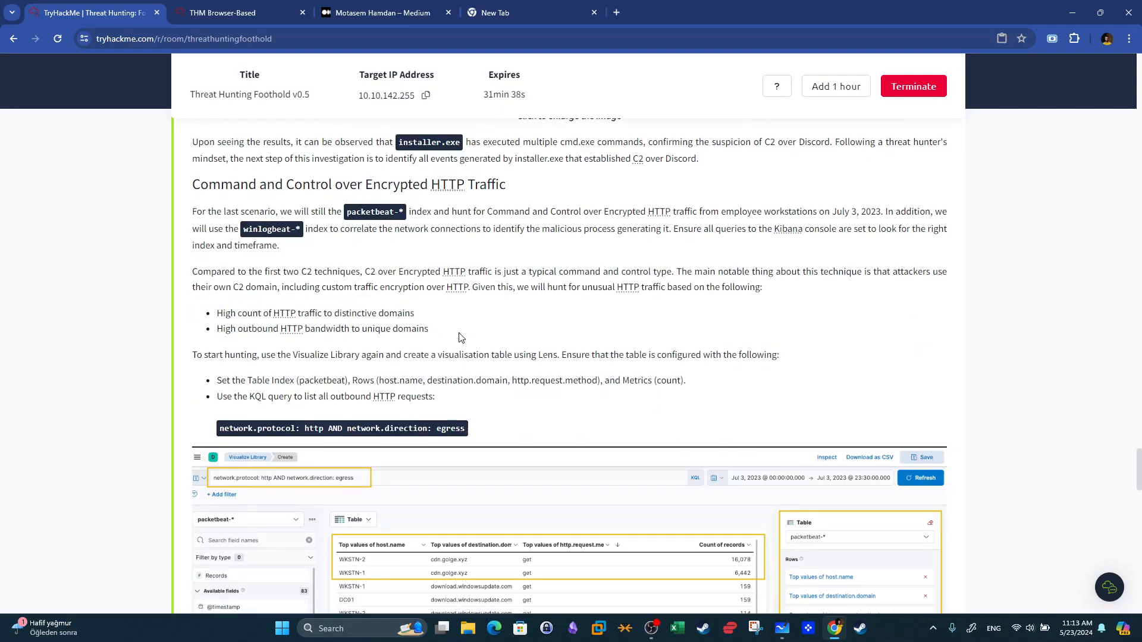
{"action": "scroll", "coordinate": [458, 338], "scroll_direction": "down", "scroll_amount": 5}
{"action": "scroll", "coordinate": [458, 338], "scroll_direction": "up", "scroll_amount": 2}
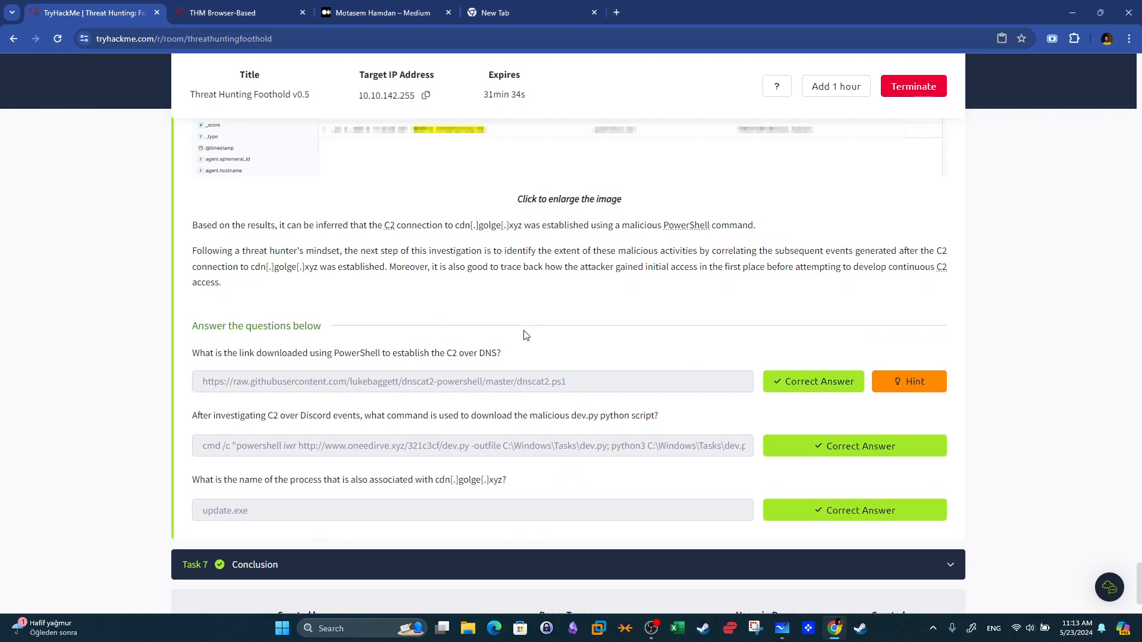
{"action": "left_click_drag", "start_coordinate": [198, 355], "coordinate": [493, 352]}
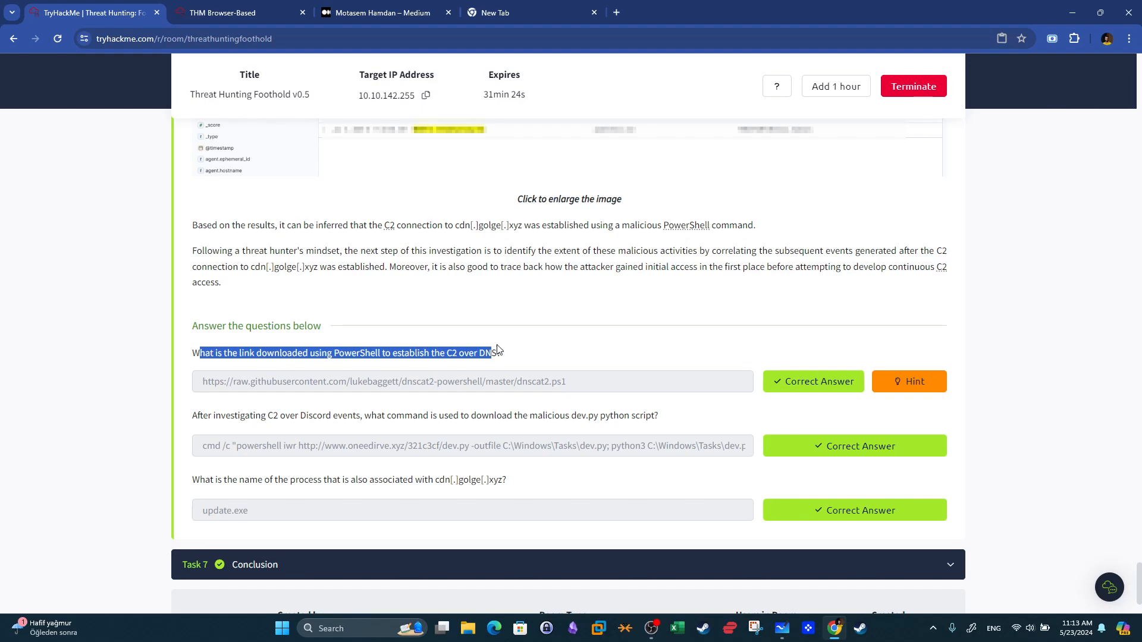
Switch the index pattern to packetbeat-* and clear the search query.
{"action": "left_click", "coordinate": [249, 14]}
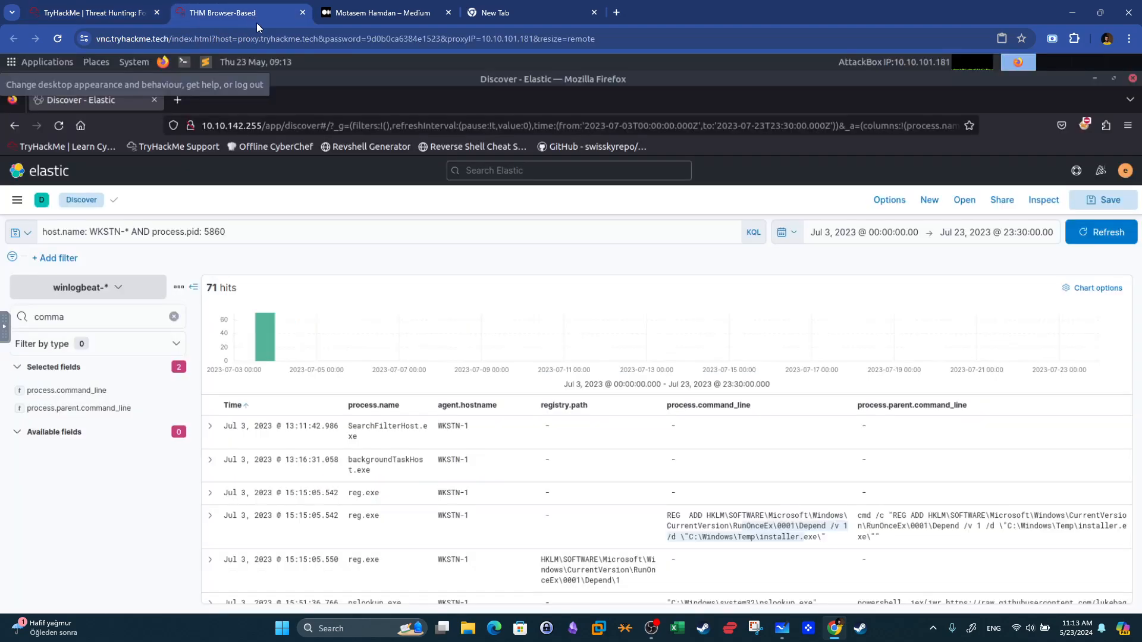
{"action": "left_click", "coordinate": [115, 281]}
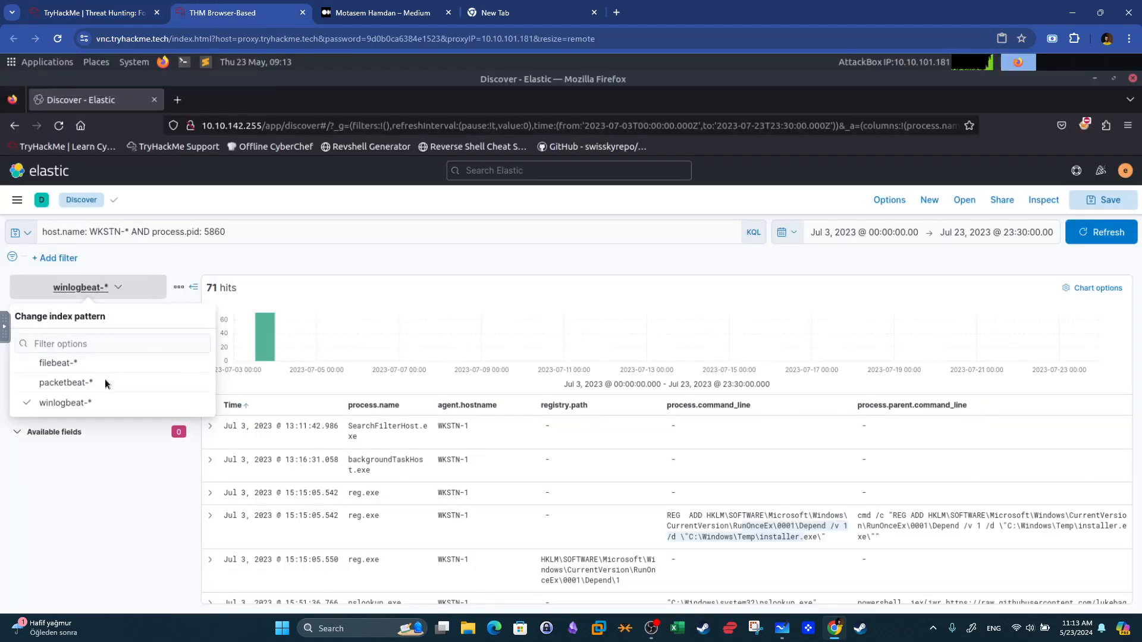
{"action": "left_click", "coordinate": [64, 390]}
{"action": "left_click", "coordinate": [319, 229]}
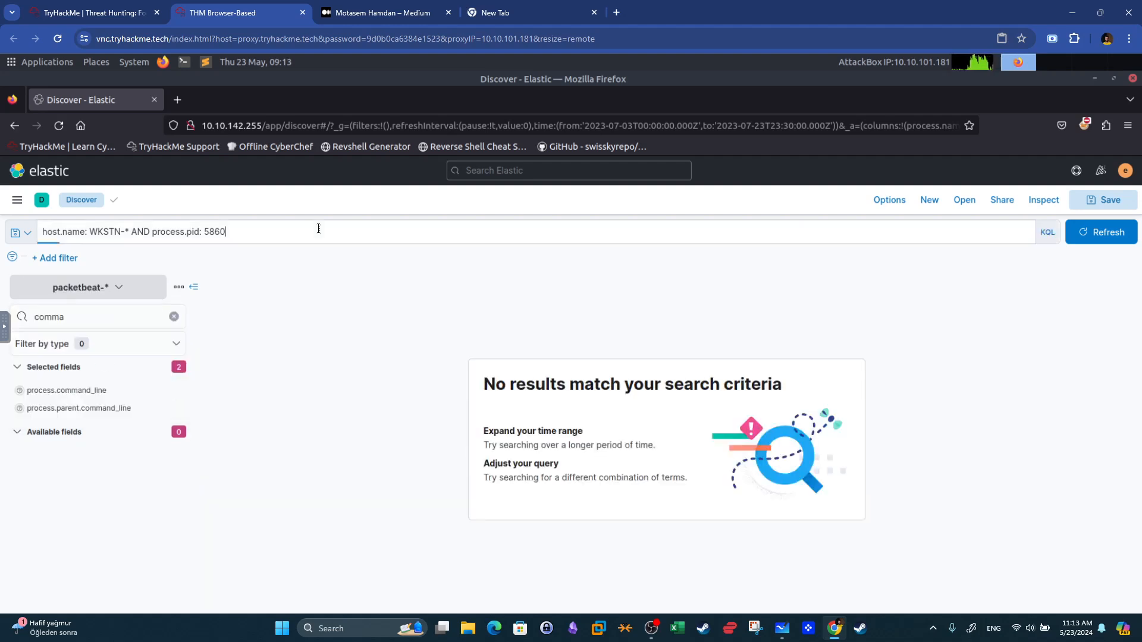
{"action": "left_click_drag", "start_coordinate": [73, 229], "coordinate": [44, 229]}
{"action": "key", "text": "BackSpace"}
{"action": "key", "text": "Return"}
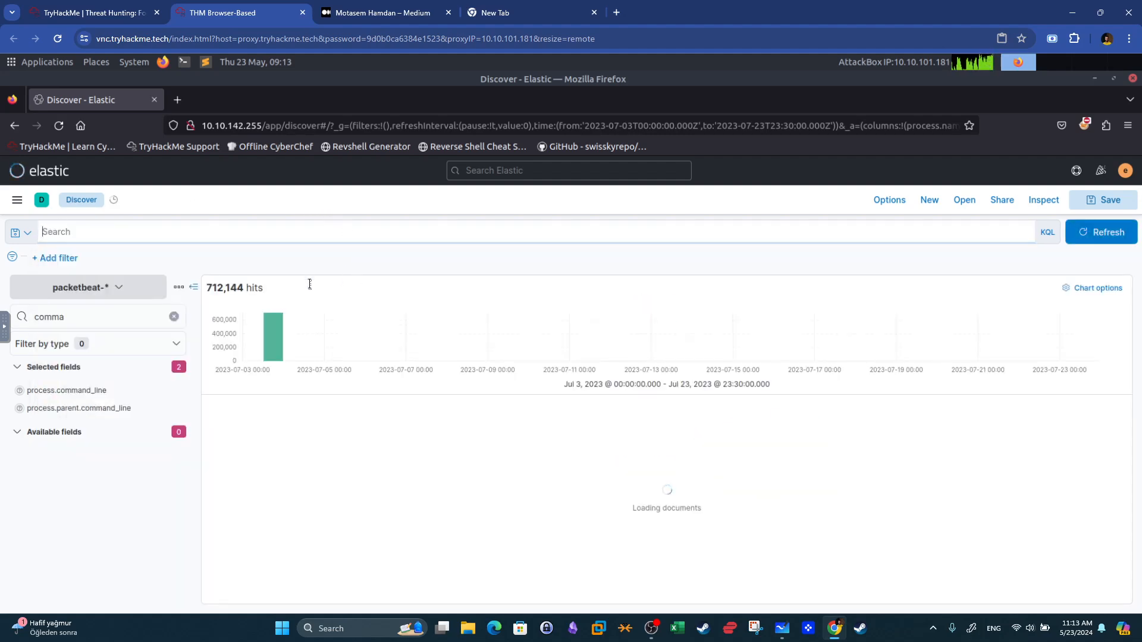
Query packetbeat for network.protocol: dns AND NOT dns.question.name: *arpa and run the search.
{"action": "left_click", "coordinate": [92, 13]}
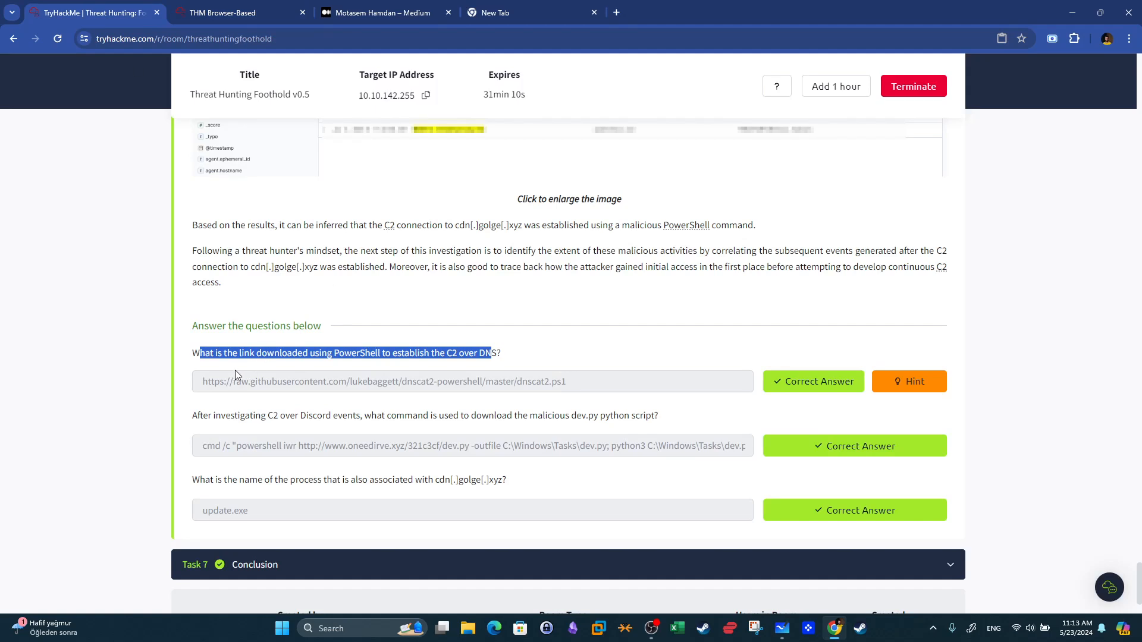
{"action": "left_click", "coordinate": [363, 365]}
{"action": "double_click", "coordinate": [488, 354]}
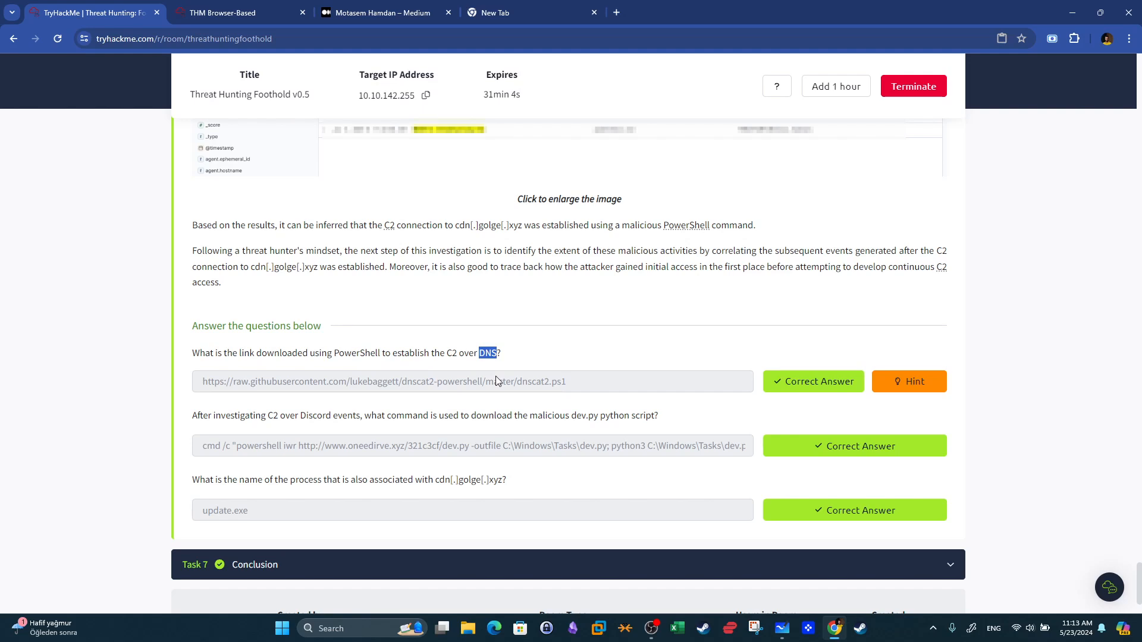
{"action": "left_click", "coordinate": [498, 353]}
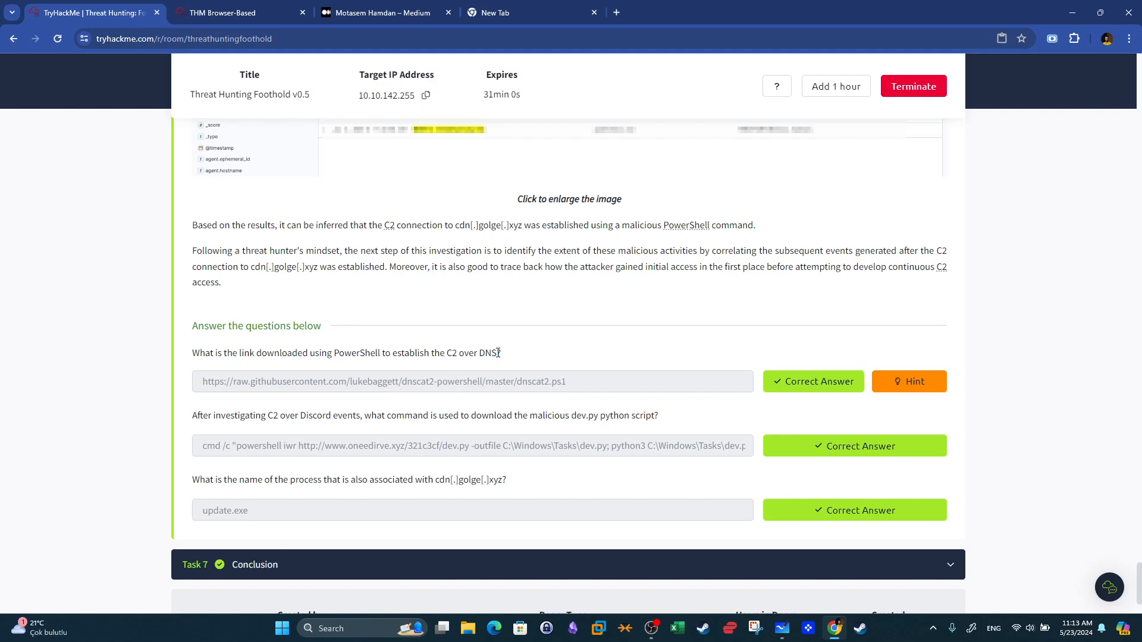
{"action": "left_click_drag", "start_coordinate": [498, 353], "coordinate": [483, 352]}
{"action": "key", "text": "super+shift+s"}
{"action": "left_click", "coordinate": [223, 12]}
{"action": "type", "text": "network.protocol: dns AND NOT dns.question.name: *arpa"}
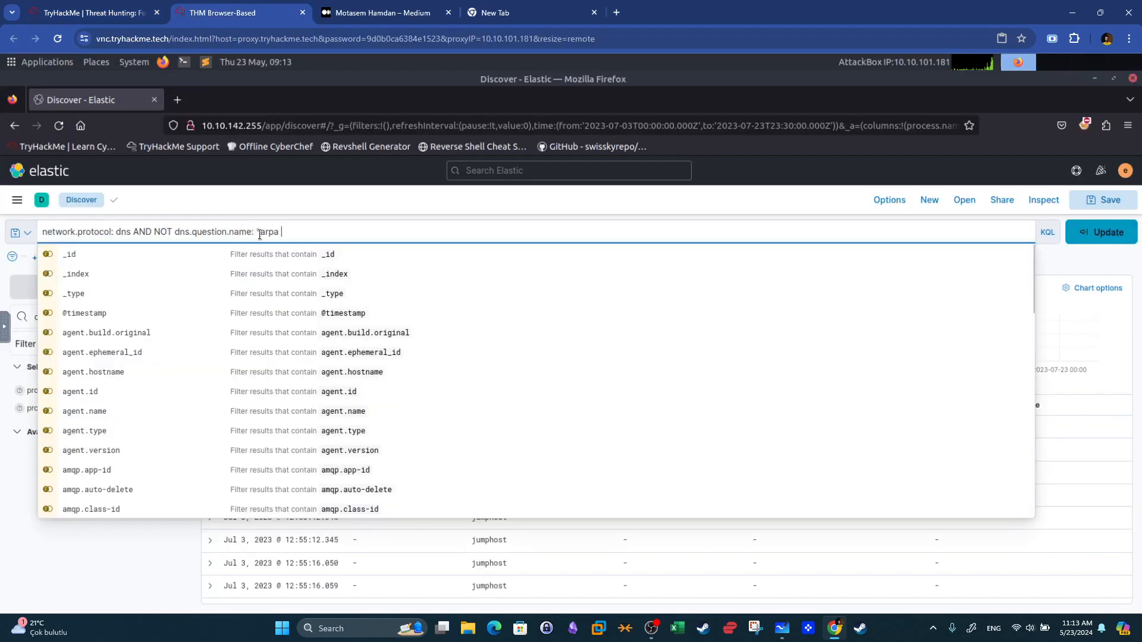
{"action": "left_click", "coordinate": [71, 6]}
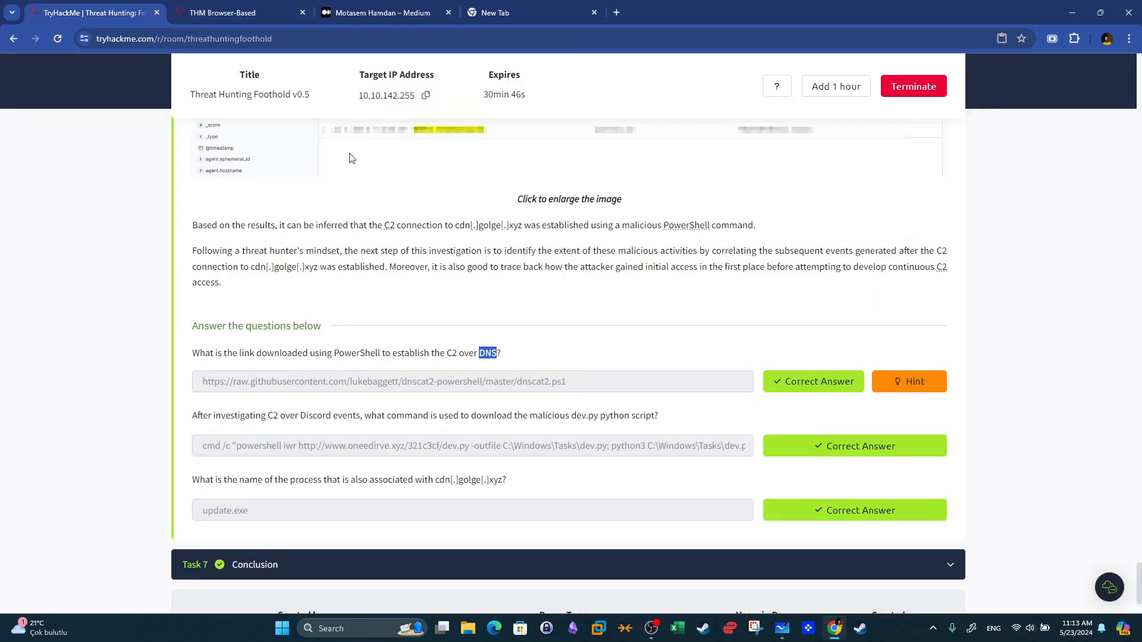
{"action": "left_click", "coordinate": [223, 13]}
{"action": "left_click", "coordinate": [1094, 237]}
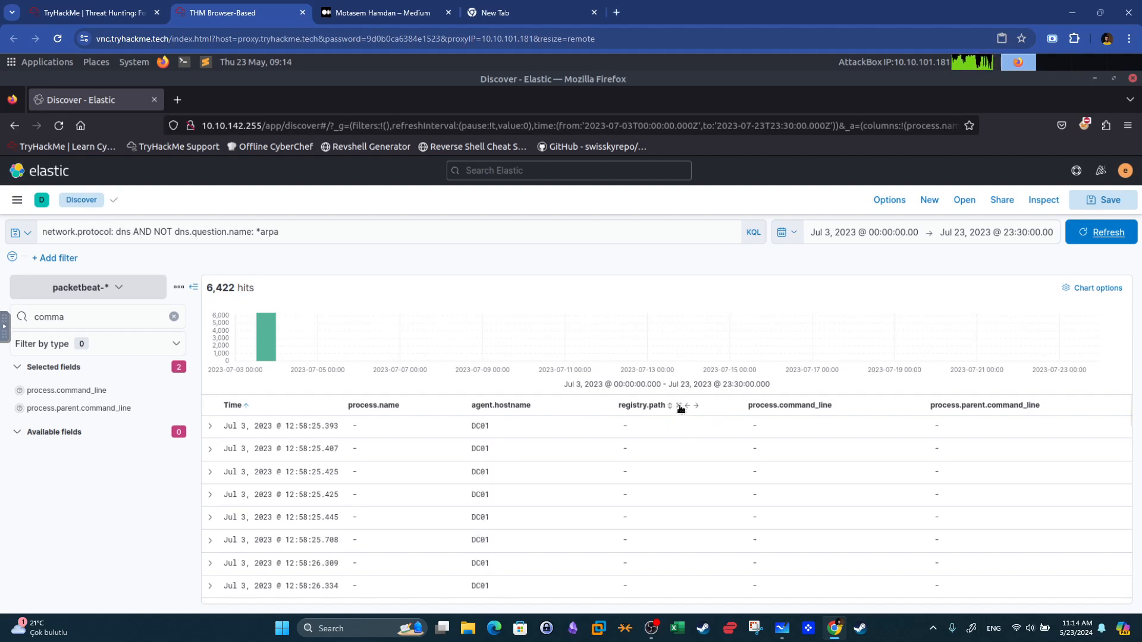
Remove the registry path and both command line columns from the Discover table and clear the field search.
{"action": "left_click", "coordinate": [679, 405]}
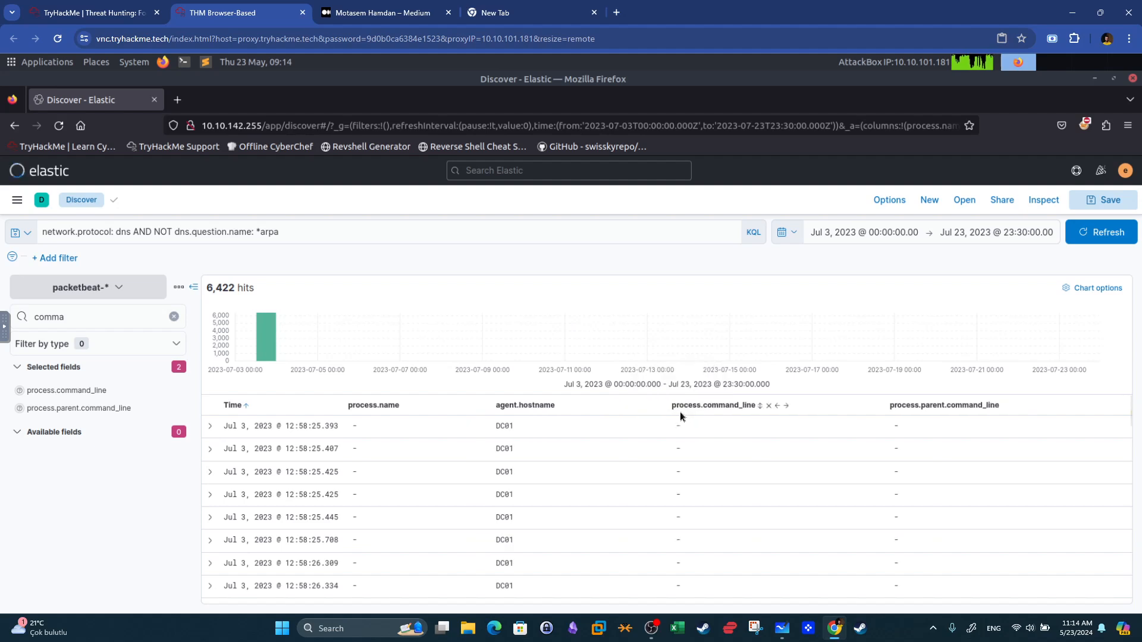
{"action": "left_click", "coordinate": [768, 405]}
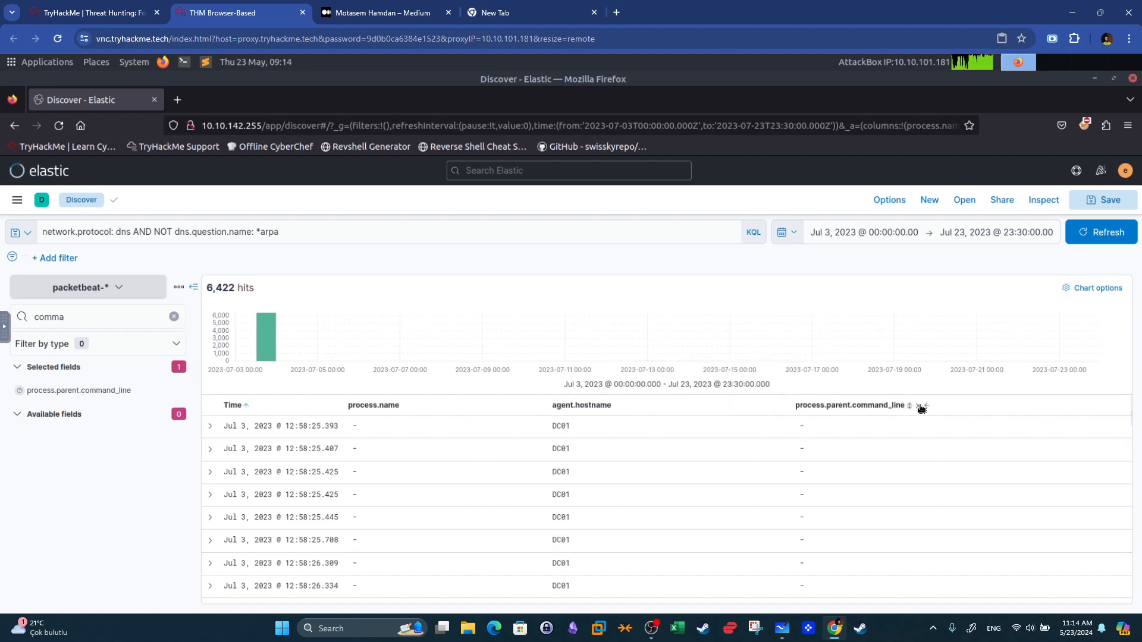
{"action": "left_click", "coordinate": [919, 407]}
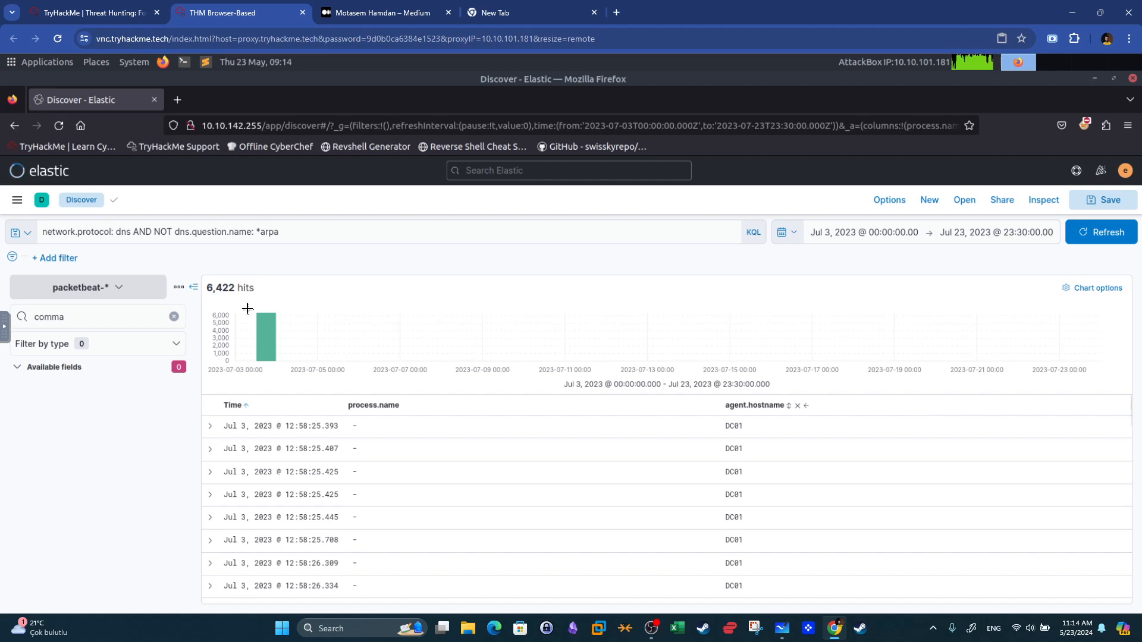
{"action": "left_click", "coordinate": [173, 317]}
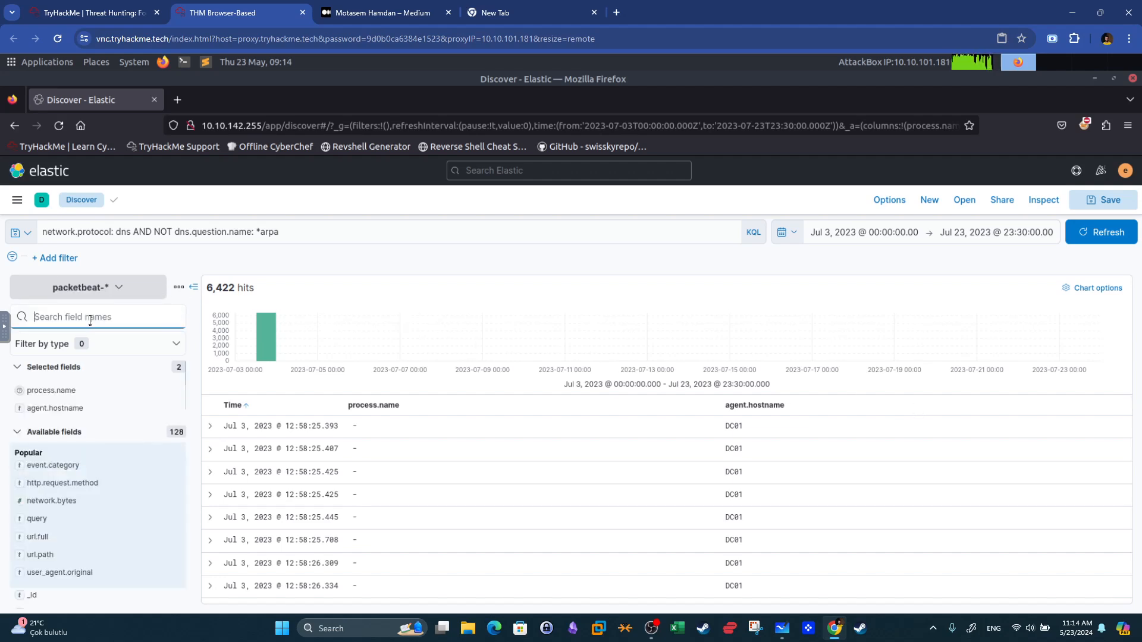
Add the dns.question.registered_domain and dns.question.subdomain fields as columns in the DNS results table.
{"action": "type", "text": "dns"}
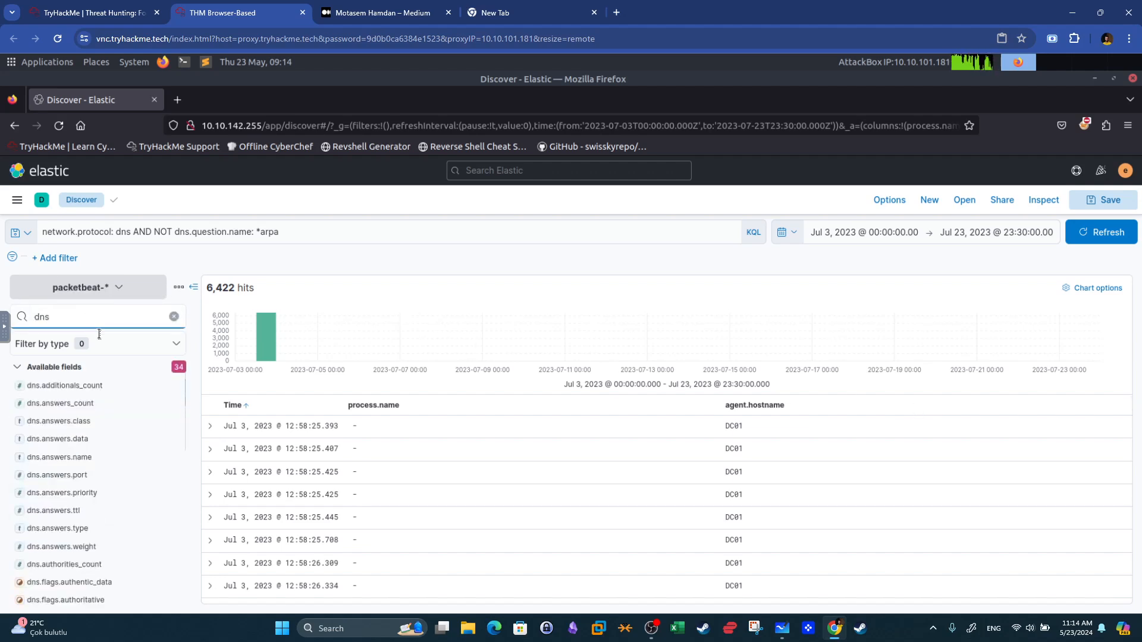
{"action": "scroll", "coordinate": [149, 476], "scroll_direction": "down", "scroll_amount": 3}
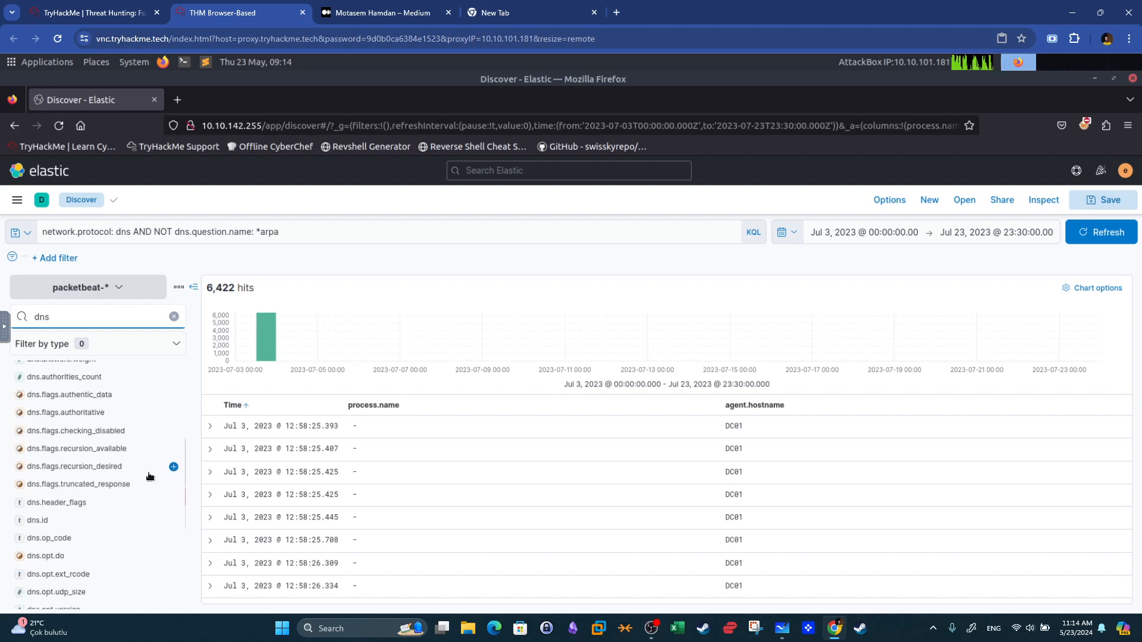
{"action": "scroll", "coordinate": [149, 476], "scroll_direction": "up", "scroll_amount": 3}
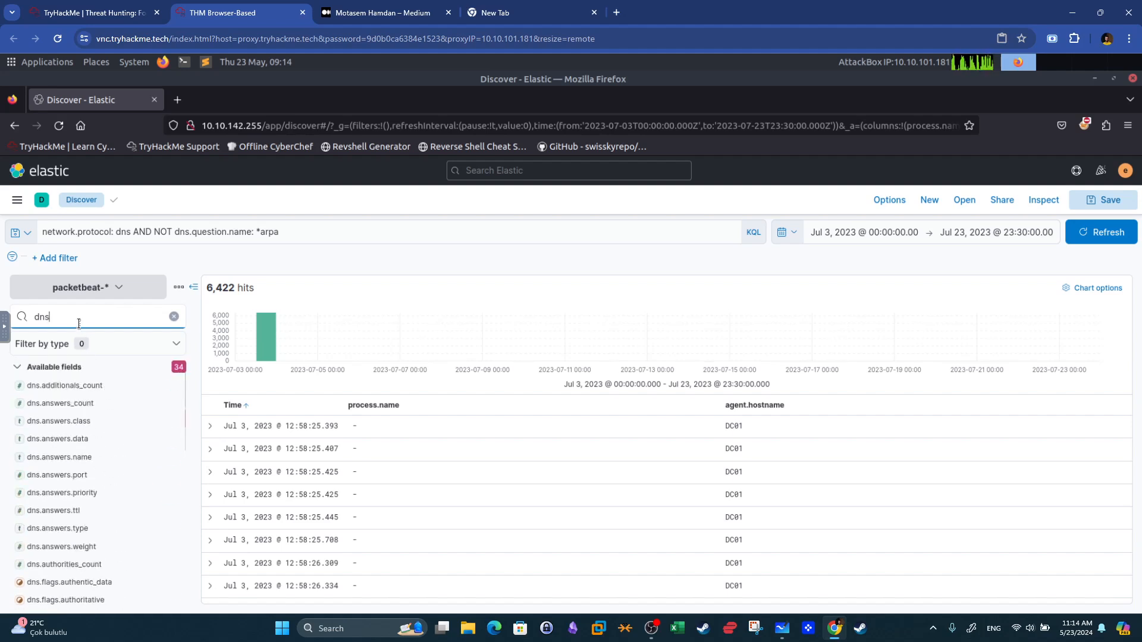
{"action": "key", "text": "BackSpace"}
{"action": "key", "text": "BackSpace"}
{"action": "key", "text": "BackSpace"}
{"action": "type", "text": "domain"}
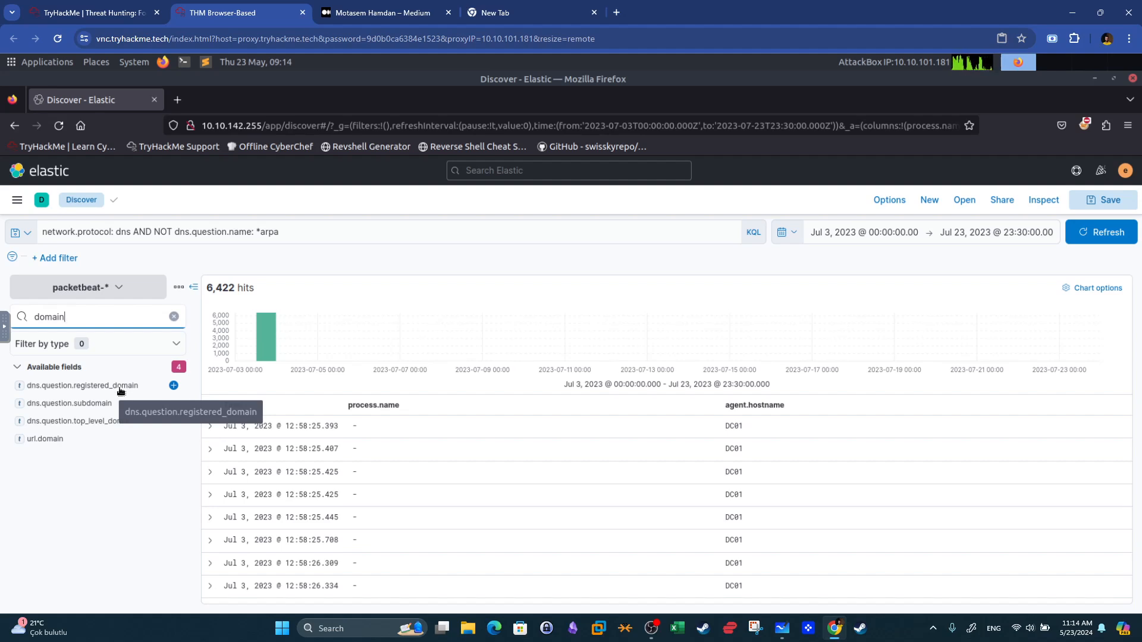
{"action": "left_click", "coordinate": [174, 385]}
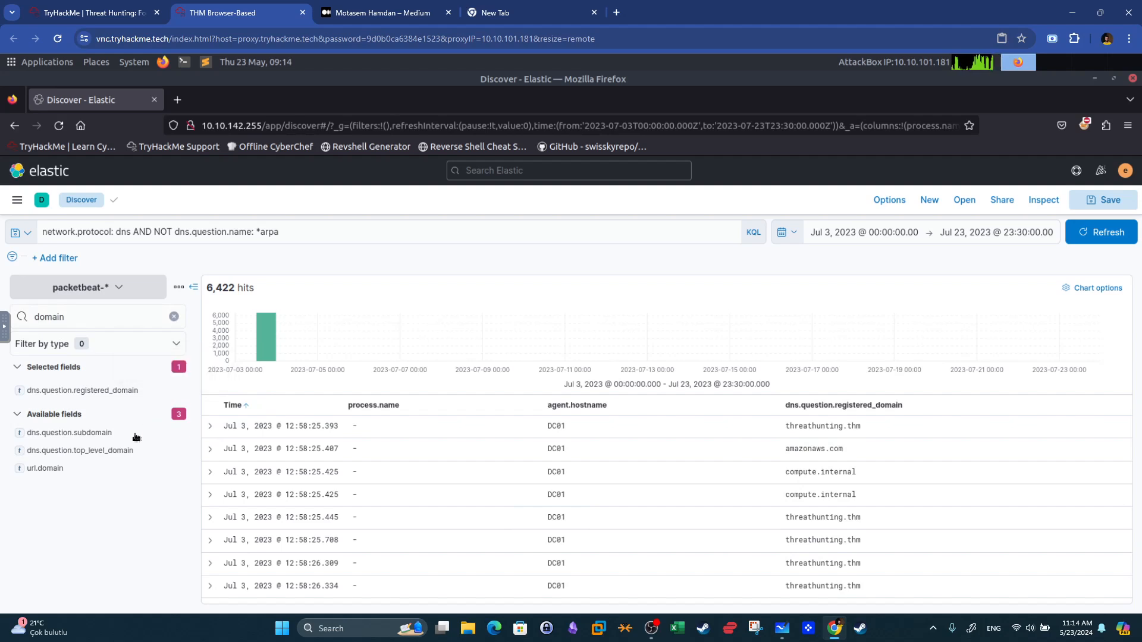
{"action": "left_click", "coordinate": [173, 436]}
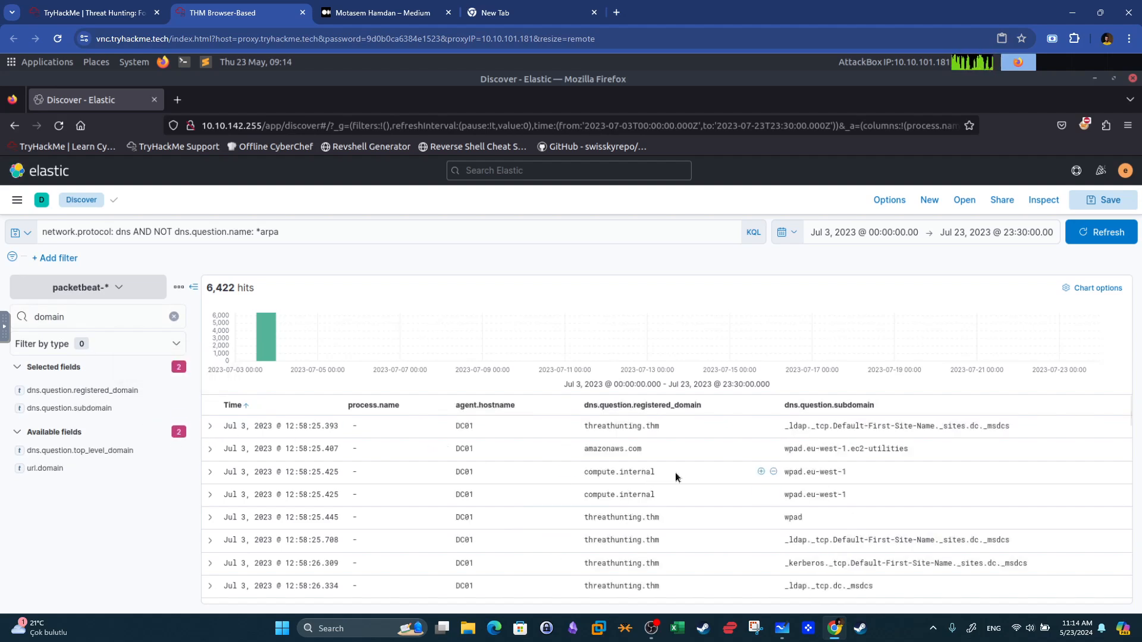
Scroll through the DNS query results and compare them with the C2 download link question in the room.
{"action": "scroll", "coordinate": [682, 459], "scroll_direction": "down", "scroll_amount": 10}
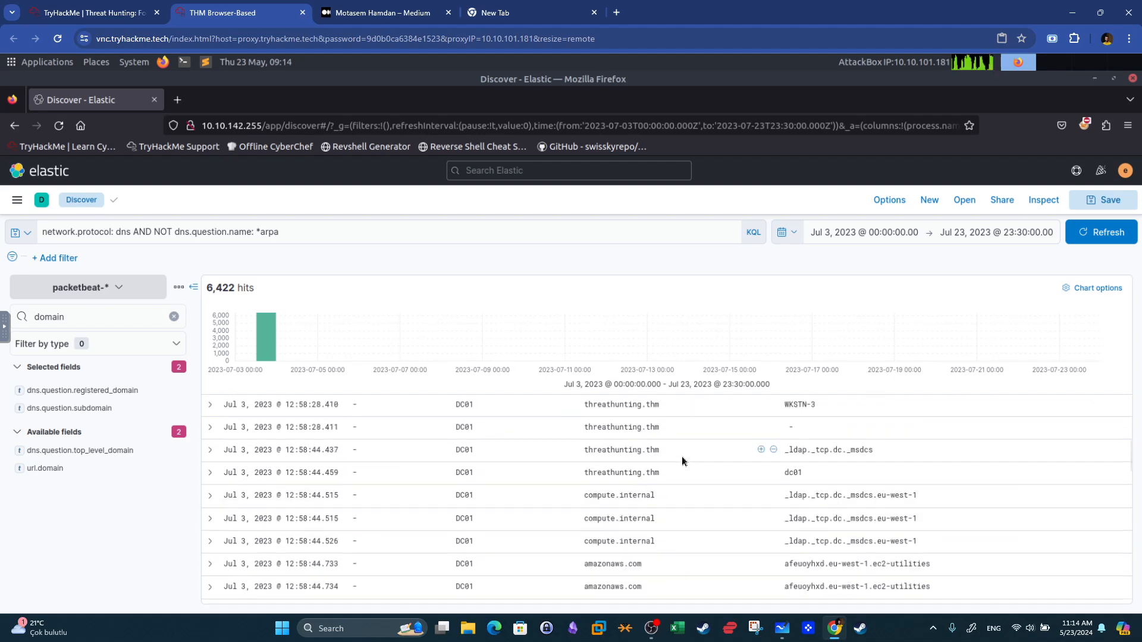
{"action": "scroll", "coordinate": [682, 460], "scroll_direction": "down", "scroll_amount": 3}
{"action": "scroll", "coordinate": [682, 459], "scroll_direction": "up", "scroll_amount": 4}
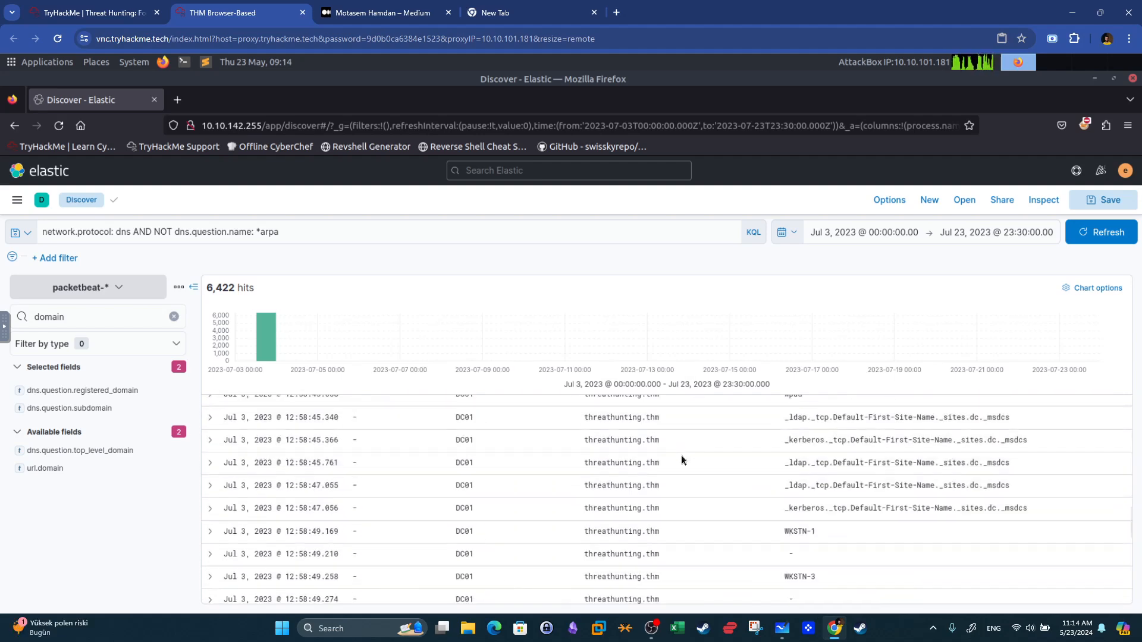
{"action": "scroll", "coordinate": [682, 460], "scroll_direction": "up", "scroll_amount": 3}
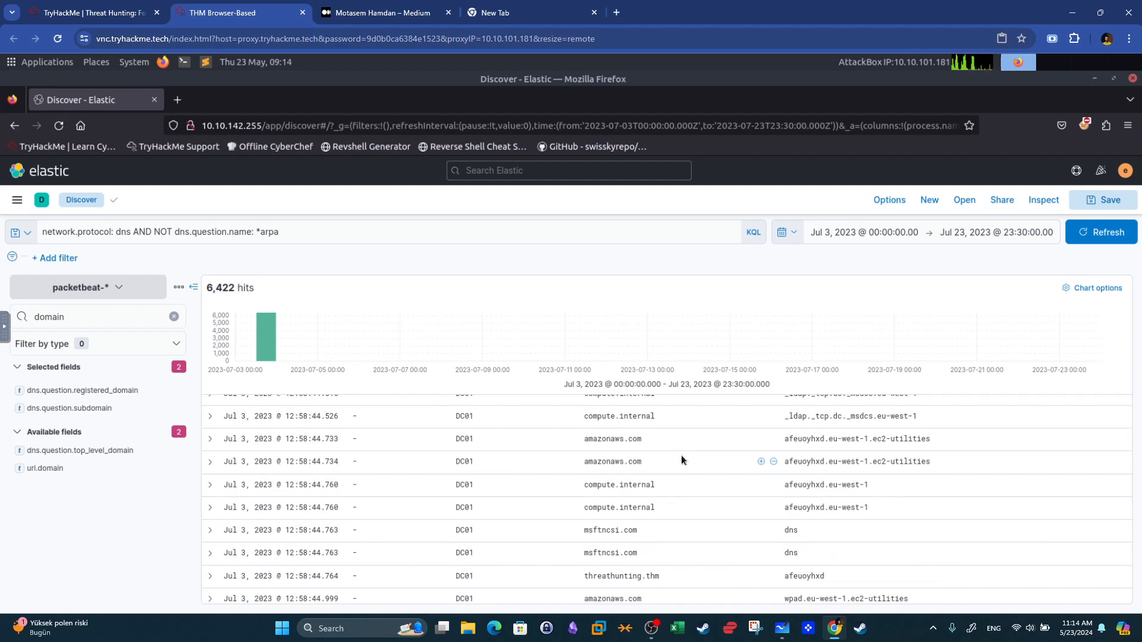
{"action": "left_click", "coordinate": [163, 8]}
{"action": "left_click_drag", "start_coordinate": [570, 383], "coordinate": [198, 392]}
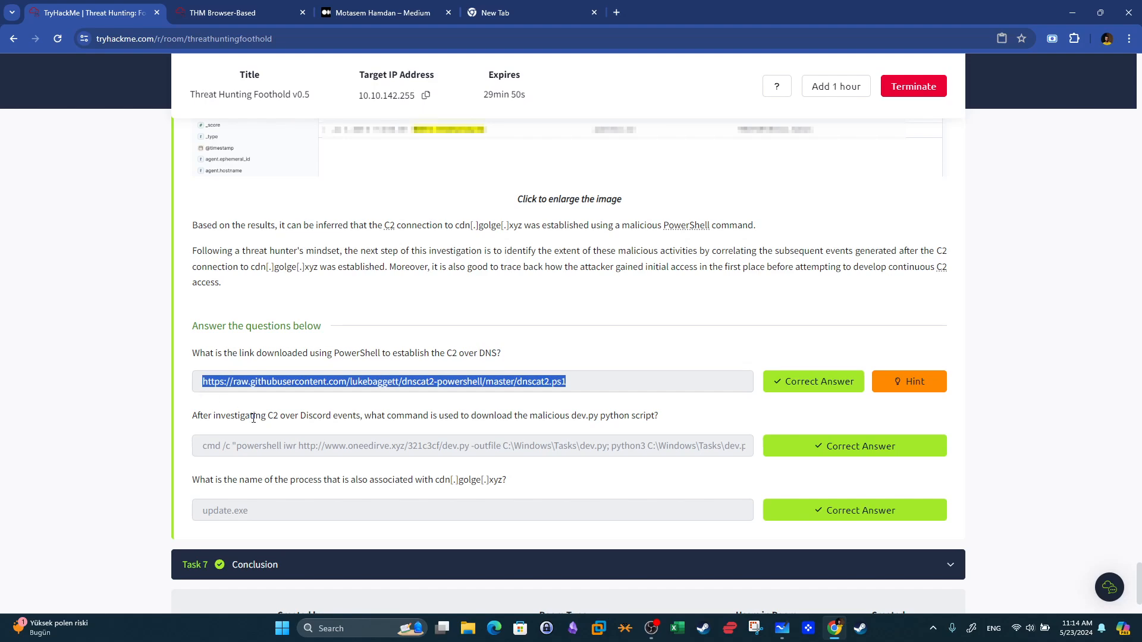
{"action": "left_click", "coordinate": [226, 13]}
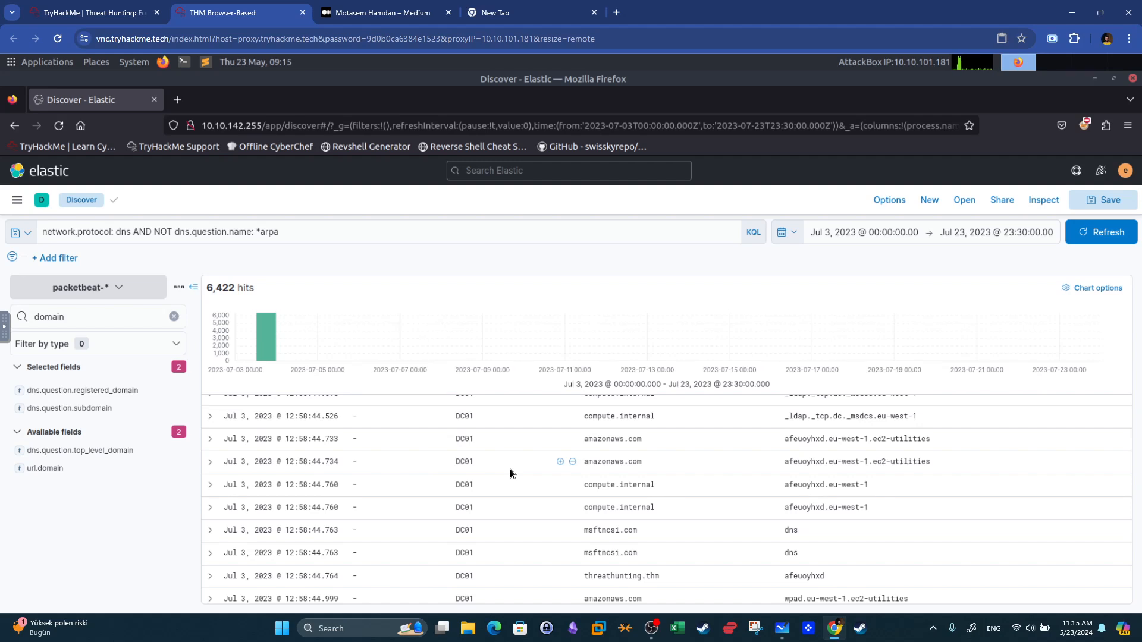
{"action": "scroll", "coordinate": [711, 461], "scroll_direction": "up", "scroll_amount": 10}
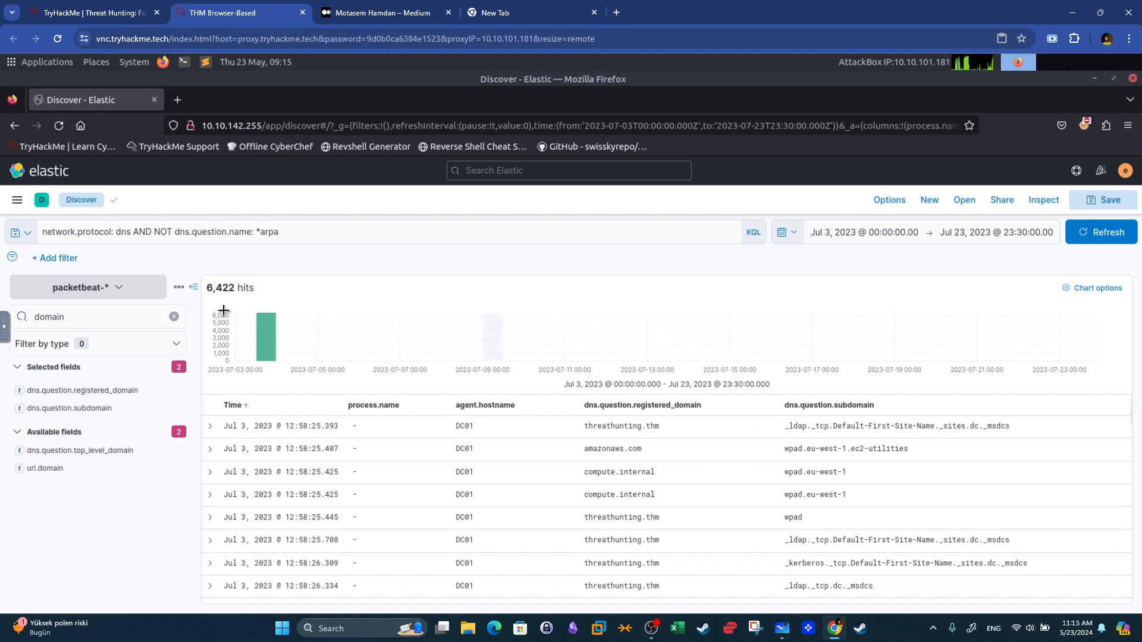
Save the current DNS query as a saved query named DNS-C2, including filters.
{"action": "left_click", "coordinate": [21, 232]}
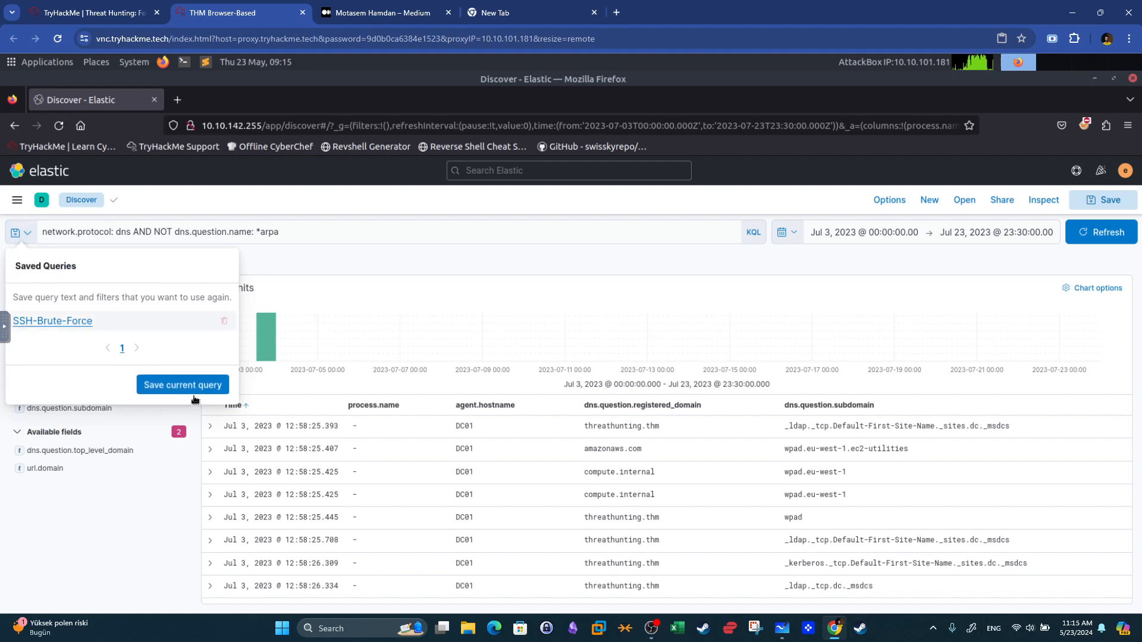
{"action": "left_click", "coordinate": [172, 387]}
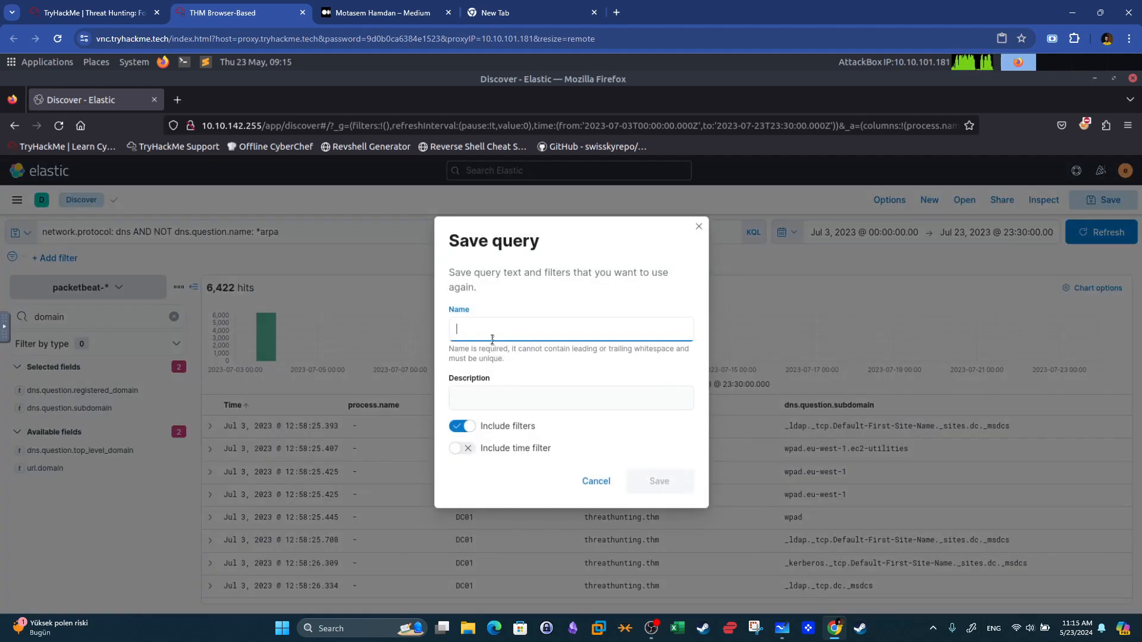
{"action": "type", "text": "DNS-C2"}
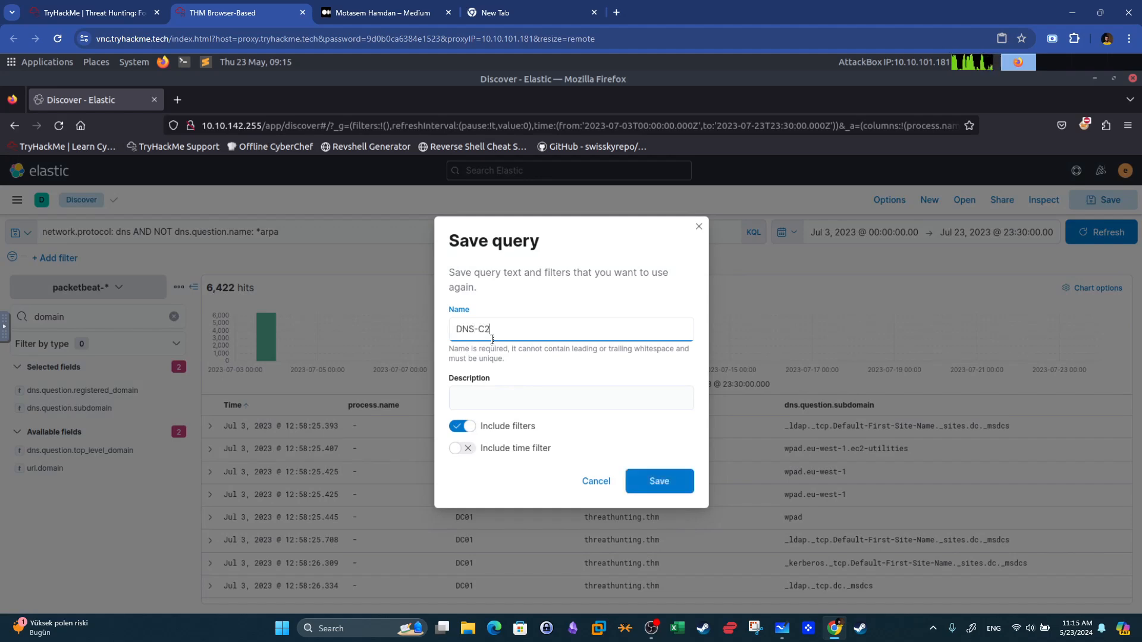
{"action": "left_click", "coordinate": [669, 483]}
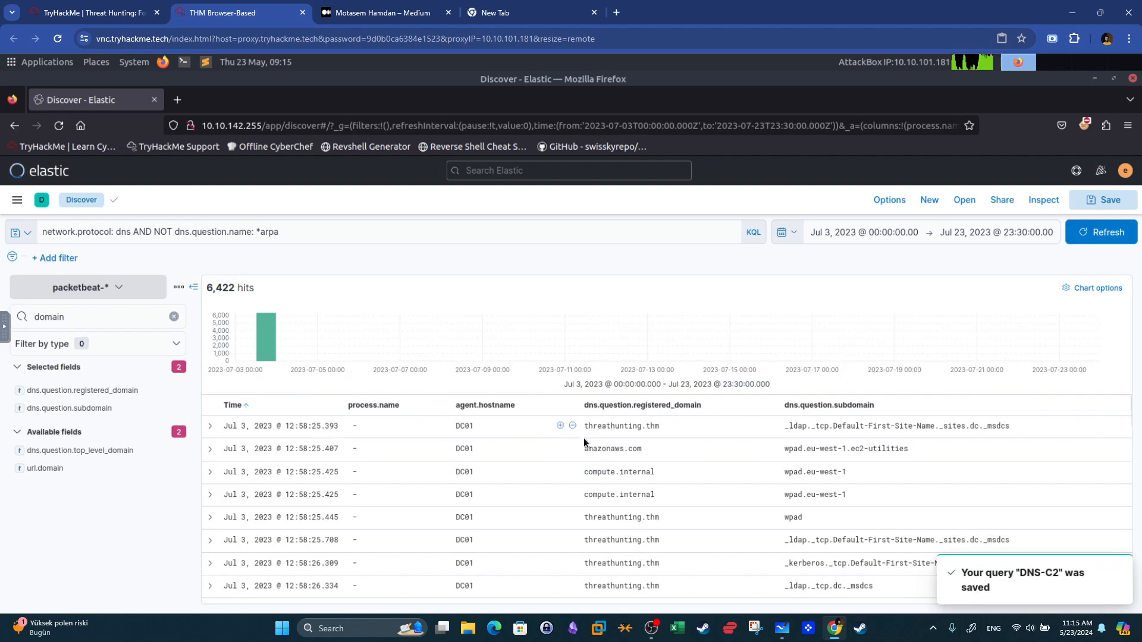
Create a new Lens visualization from the Visualize Library and load the saved DNS-C2 query.
{"action": "left_click", "coordinate": [17, 202]}
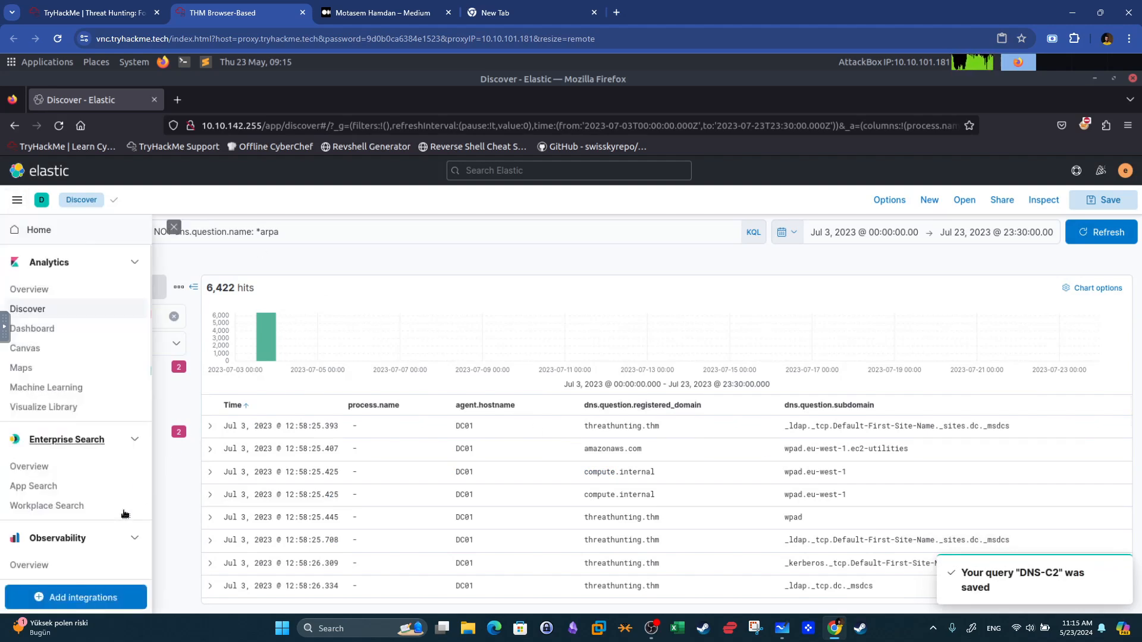
{"action": "left_click", "coordinate": [52, 409]}
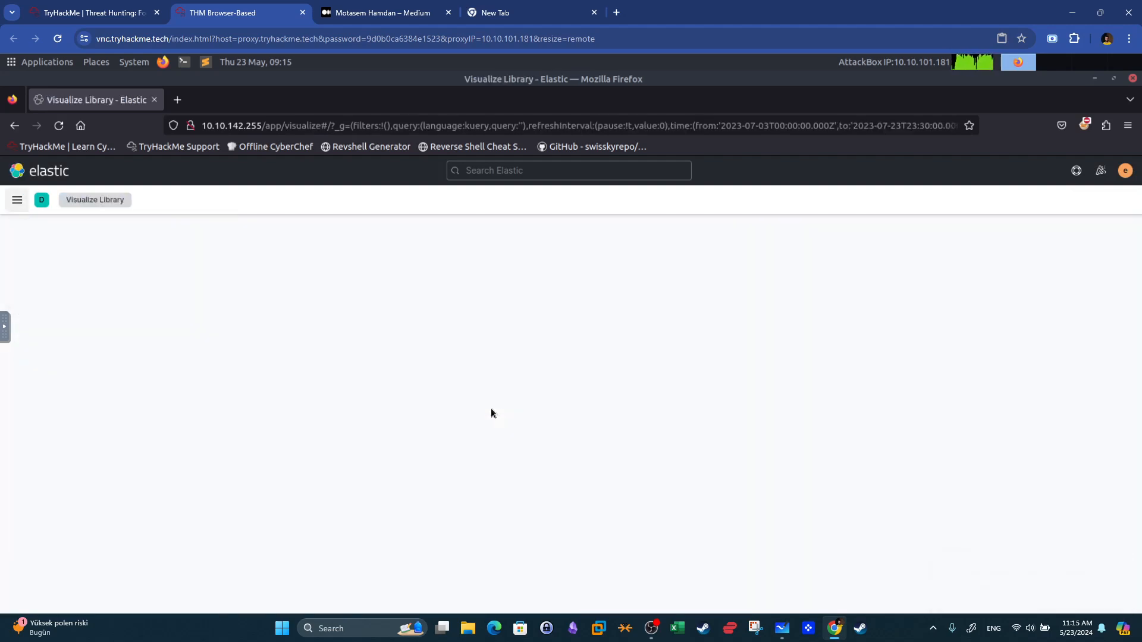
{"action": "left_click", "coordinate": [535, 473]}
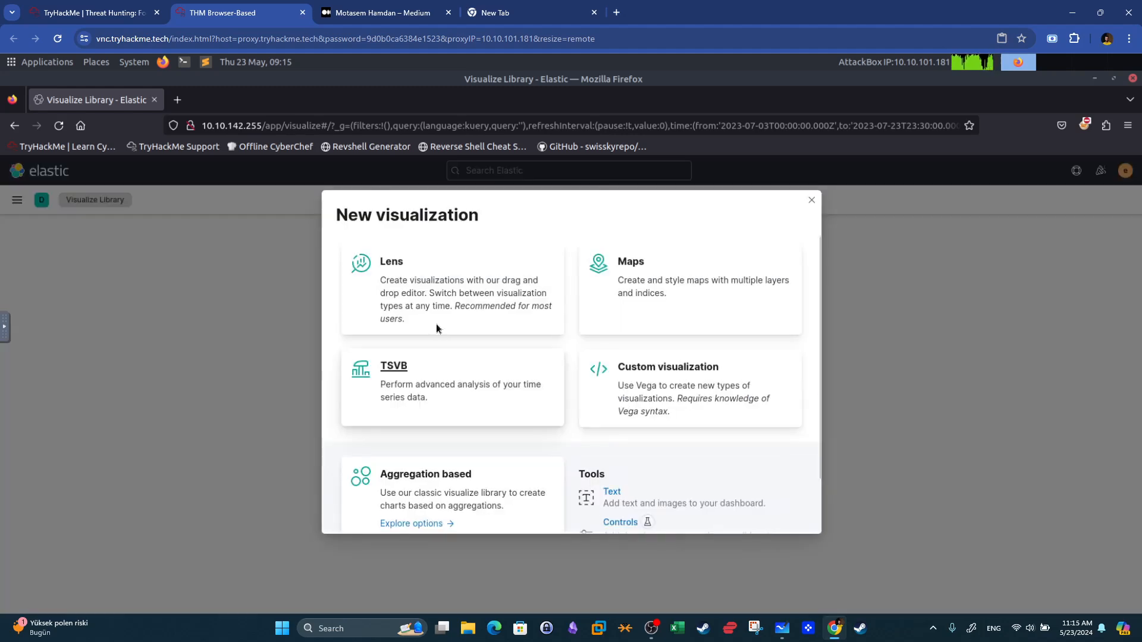
{"action": "left_click", "coordinate": [435, 308]}
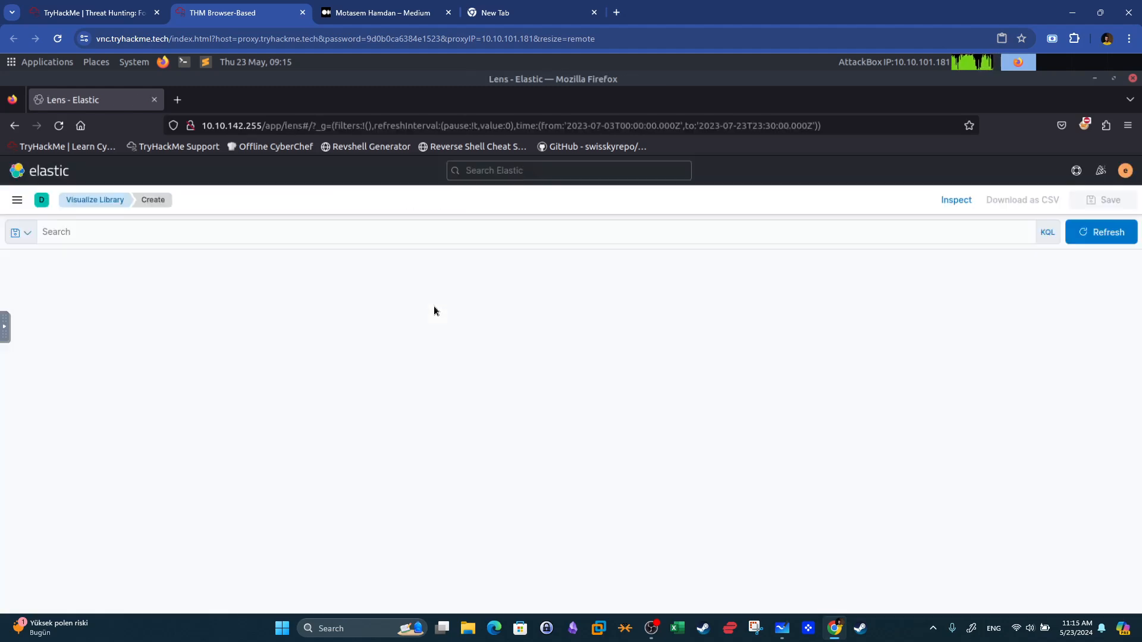
{"action": "left_click", "coordinate": [19, 232]}
{"action": "left_click", "coordinate": [30, 321]}
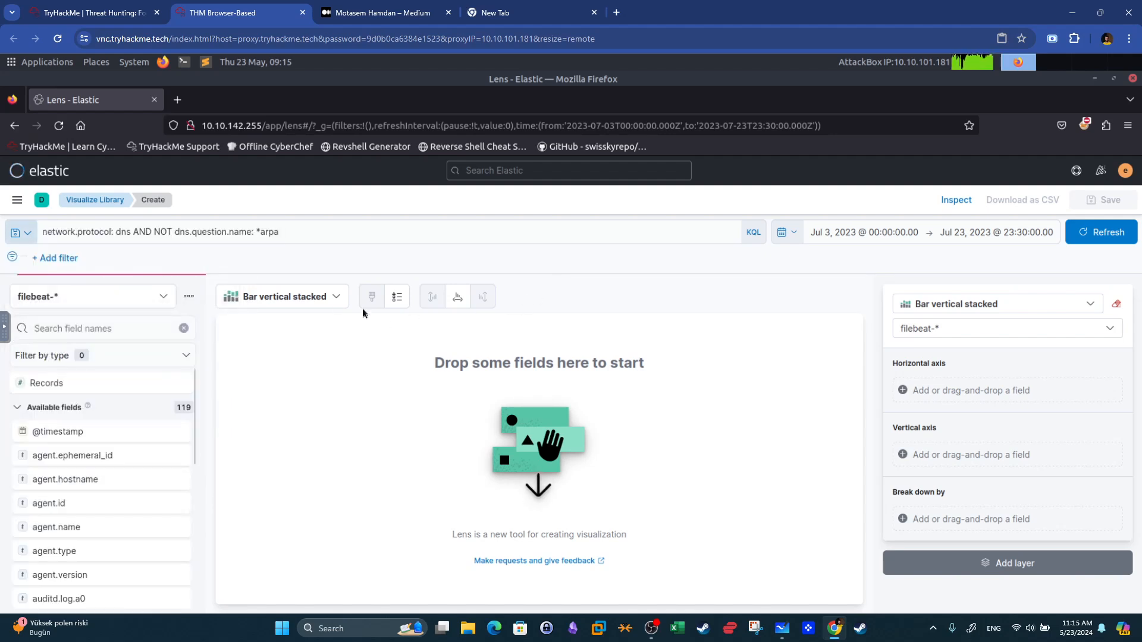
Change the visualization type to Table and the index pattern to packetbeat-*.
{"action": "left_click", "coordinate": [284, 296]}
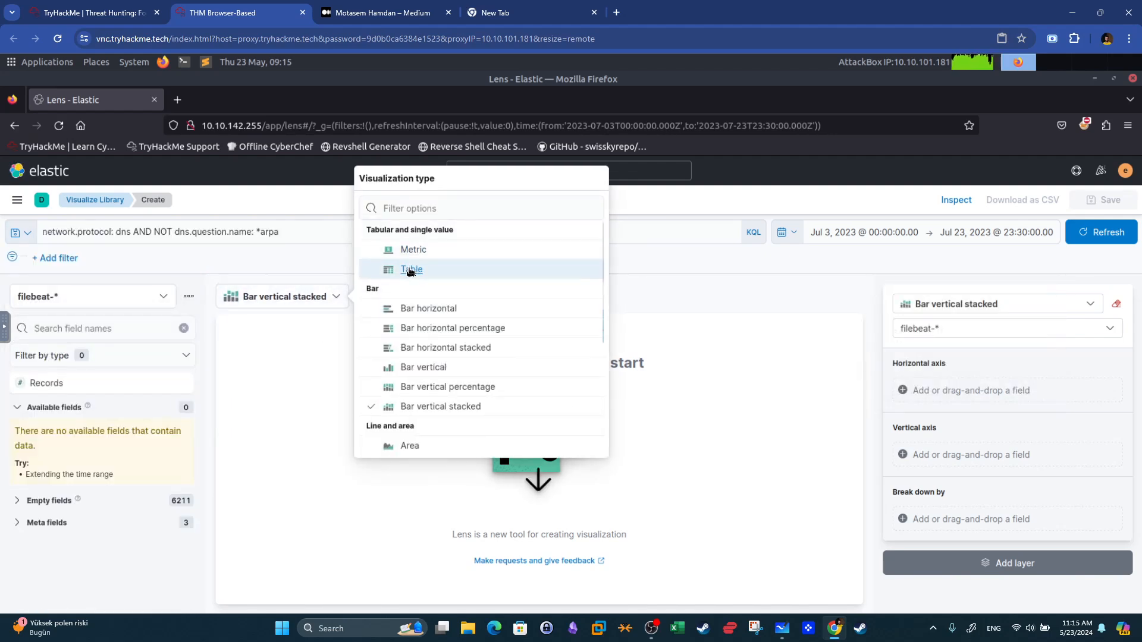
{"action": "left_click", "coordinate": [408, 269]}
{"action": "left_click", "coordinate": [141, 298]}
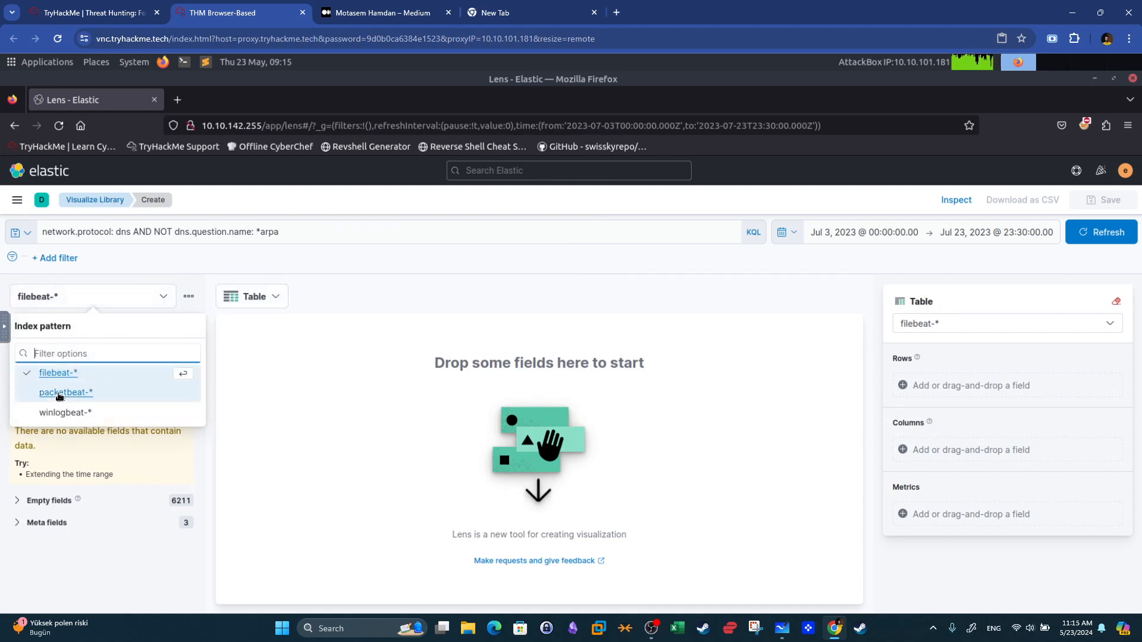
{"action": "left_click", "coordinate": [65, 394]}
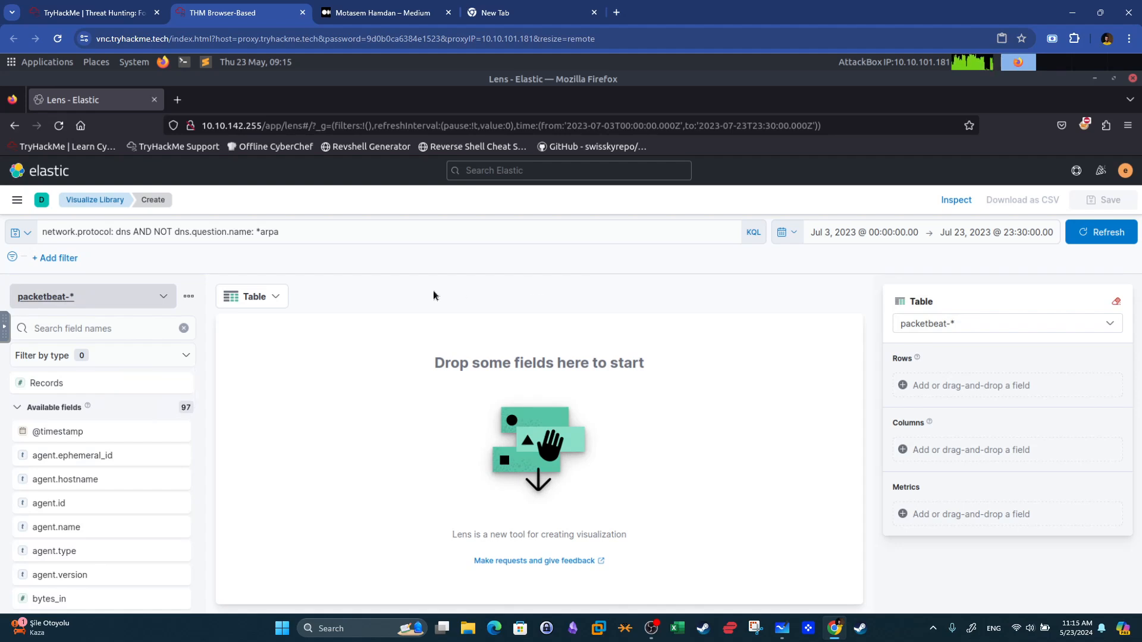
Add dns.question.registered_domain and dns.question.subdomain as table rows in the Lens visualization.
{"action": "left_click", "coordinate": [135, 326]}
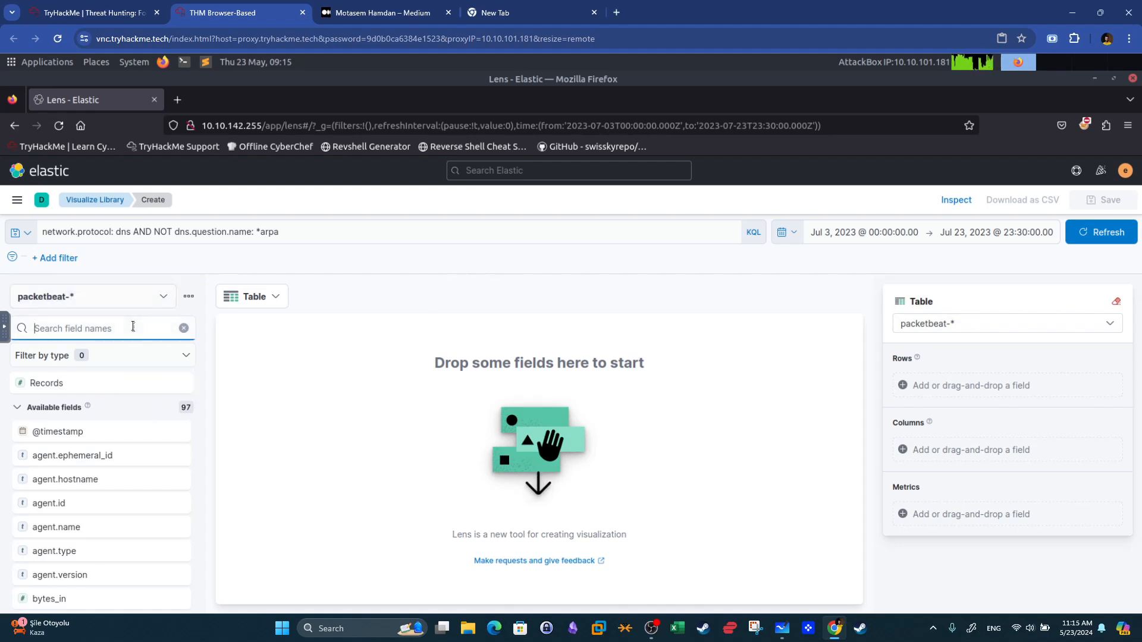
{"action": "type", "text": "domain"}
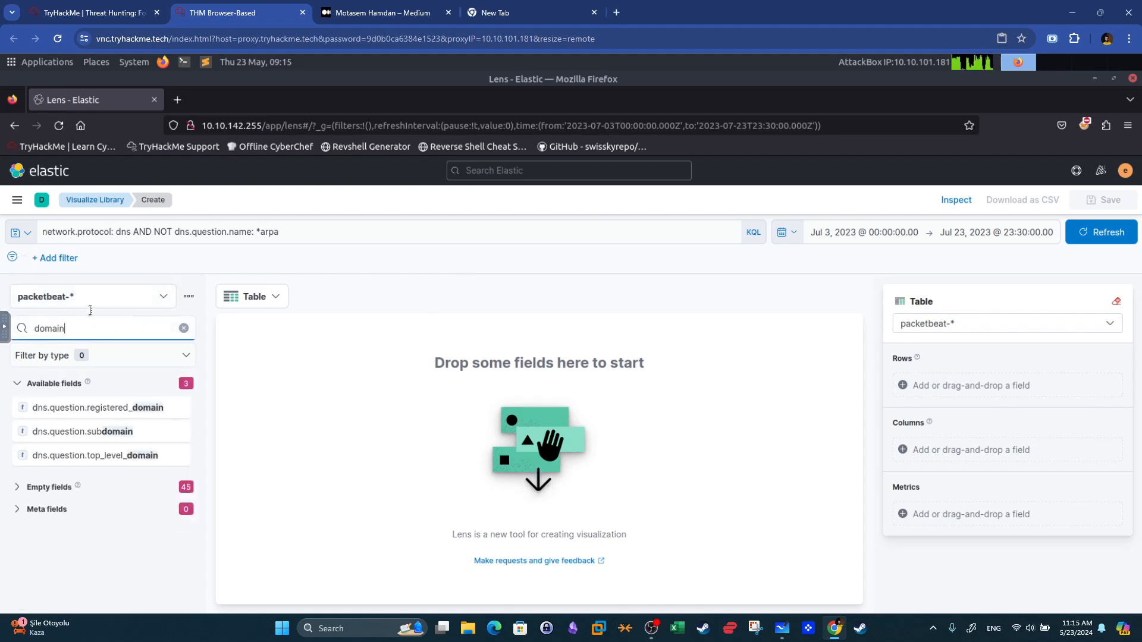
{"action": "left_click_drag", "start_coordinate": [161, 411], "coordinate": [497, 379]}
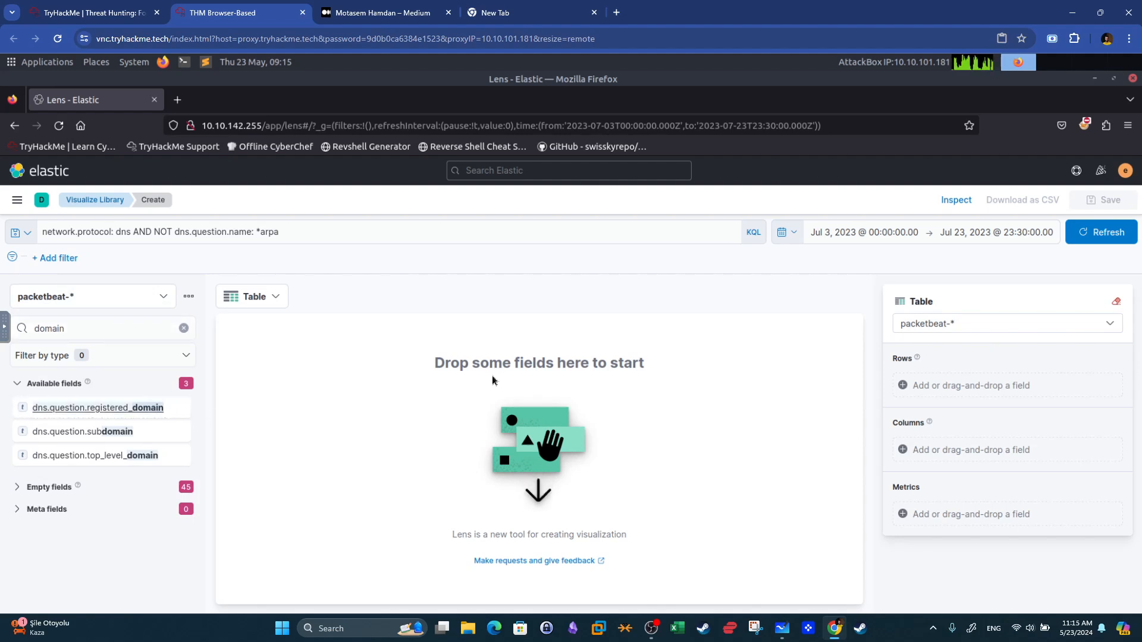
{"action": "left_click_drag", "start_coordinate": [172, 411], "coordinate": [411, 416]}
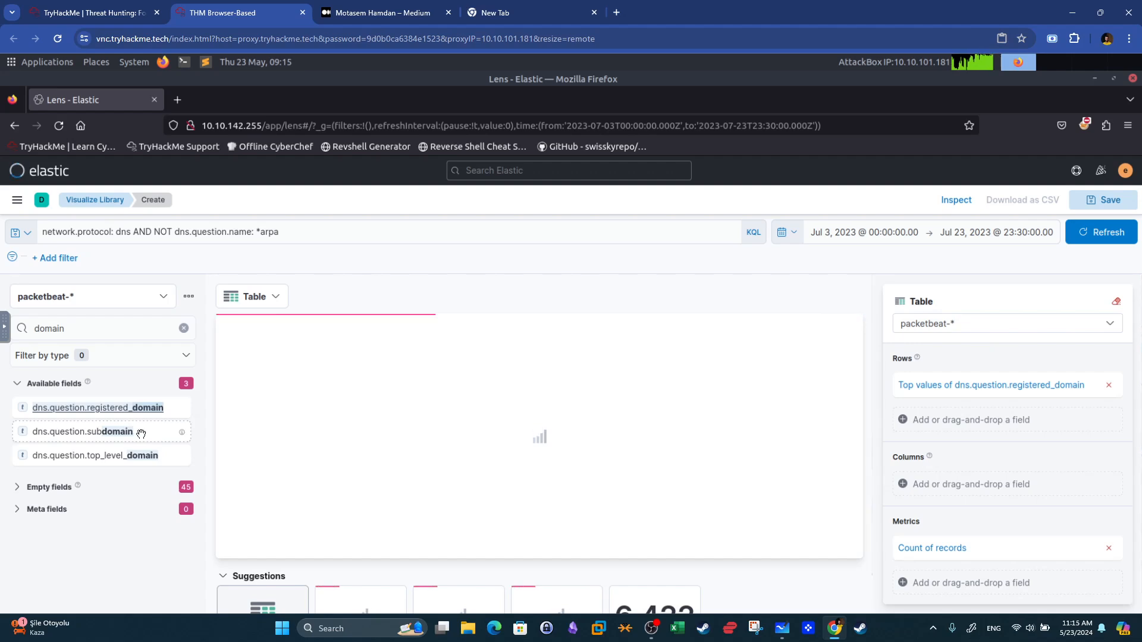
{"action": "left_click_drag", "start_coordinate": [158, 436], "coordinate": [333, 433]}
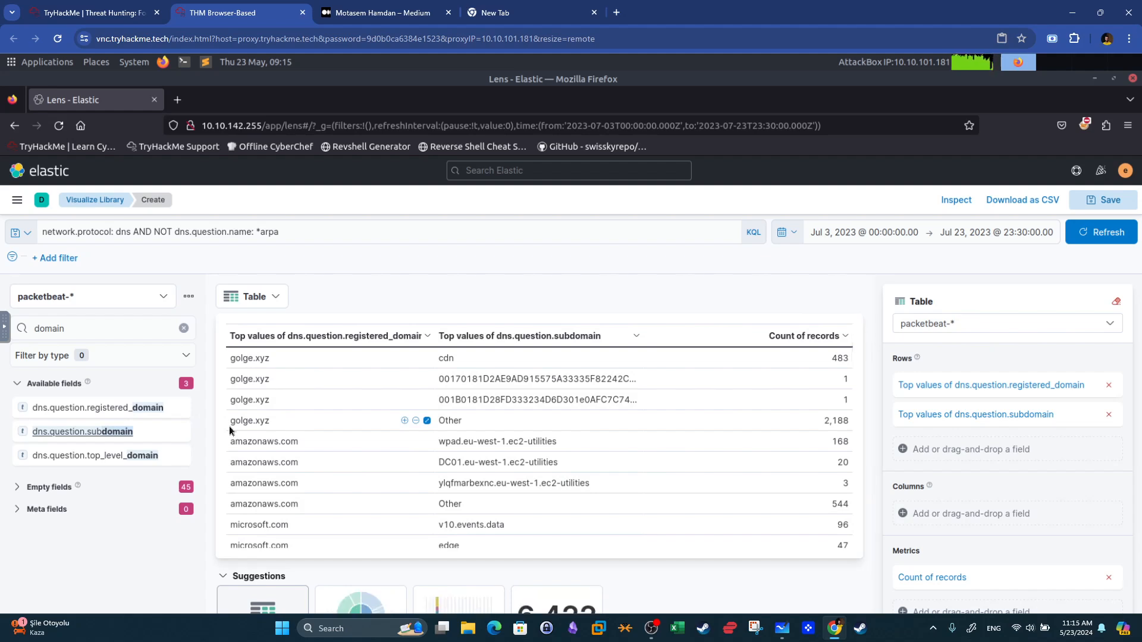
Filter the field list for host and add agent.hostname as a third table row in the Lens visualization.
{"action": "double_click", "coordinate": [122, 326]}
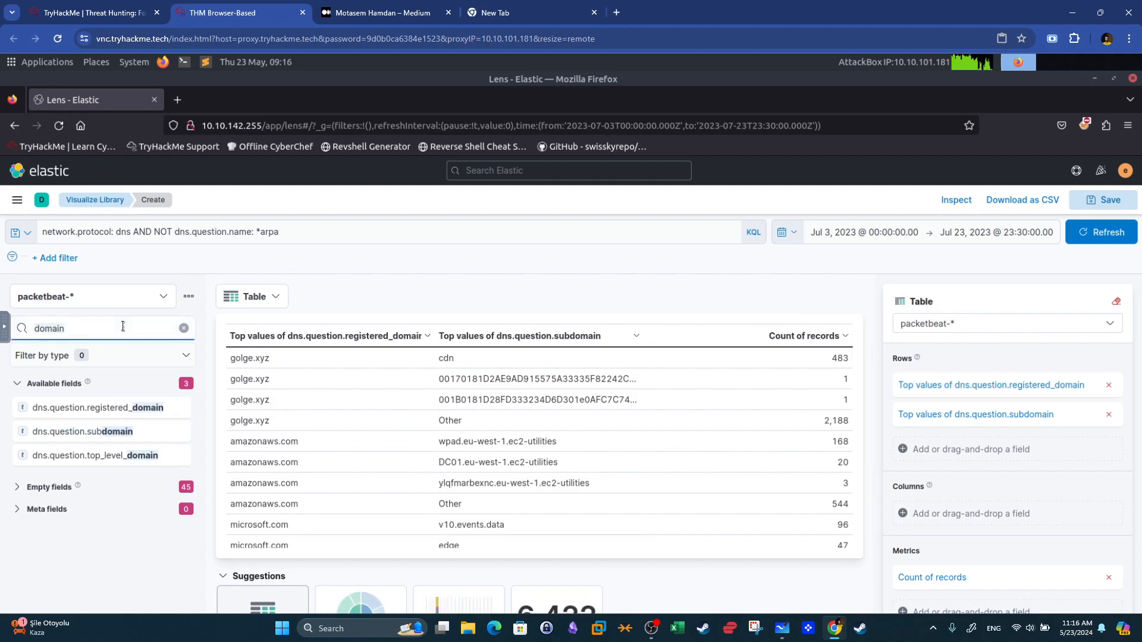
{"action": "type", "text": "host"}
{"action": "left_click_drag", "start_coordinate": [135, 414], "coordinate": [414, 415]}
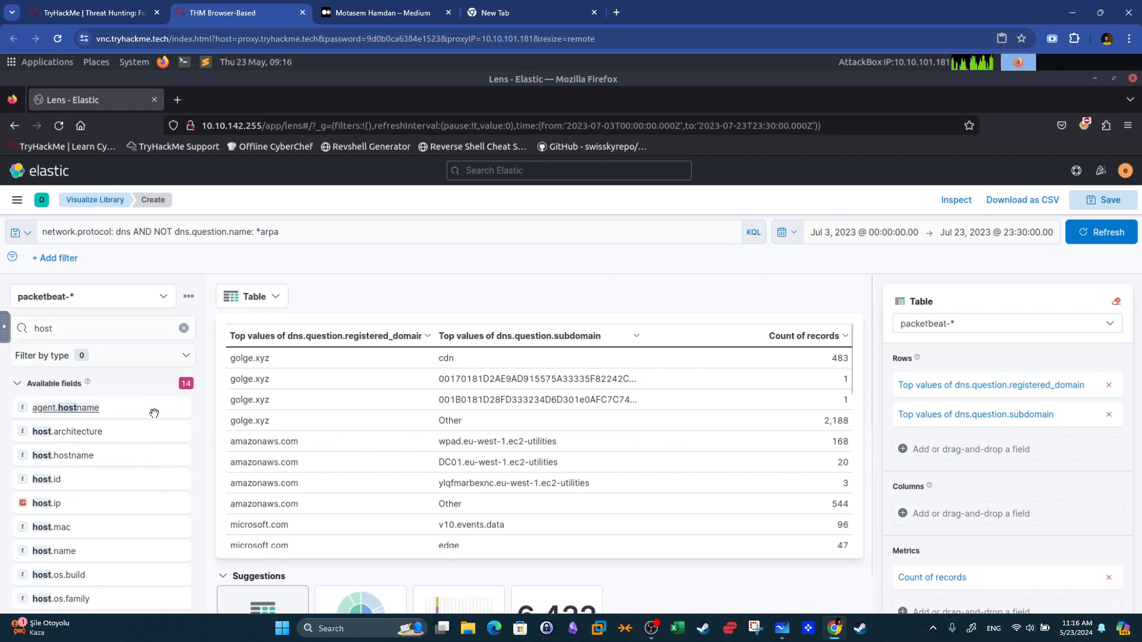
{"action": "left_click_drag", "start_coordinate": [104, 409], "coordinate": [367, 415]}
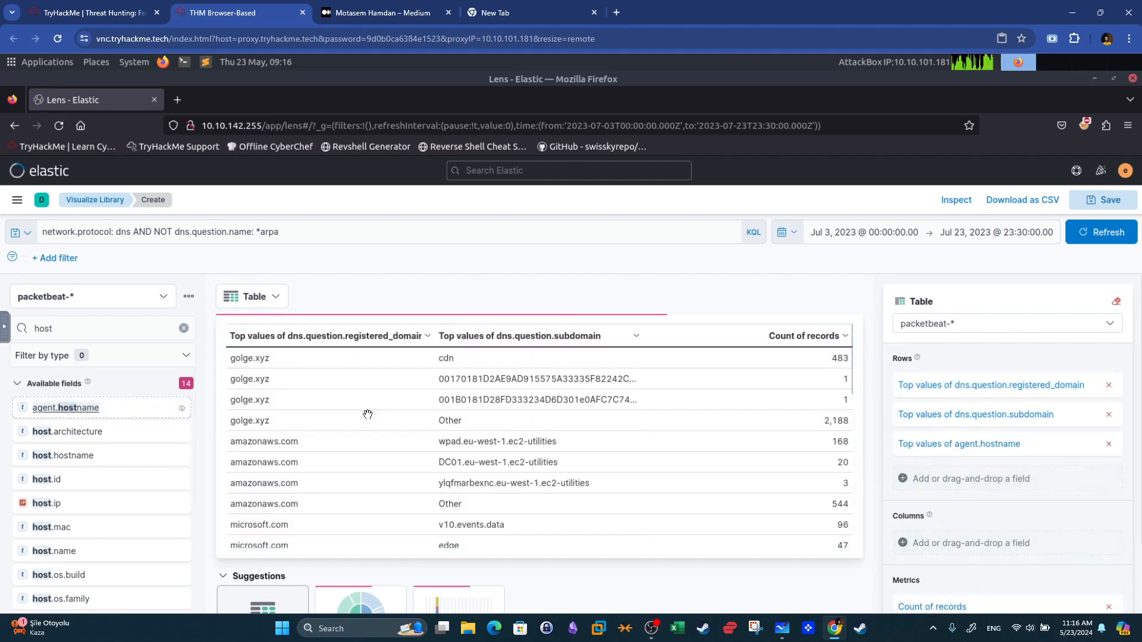
Sort the table by Count of records in descending order.
{"action": "left_click", "coordinate": [844, 338]}
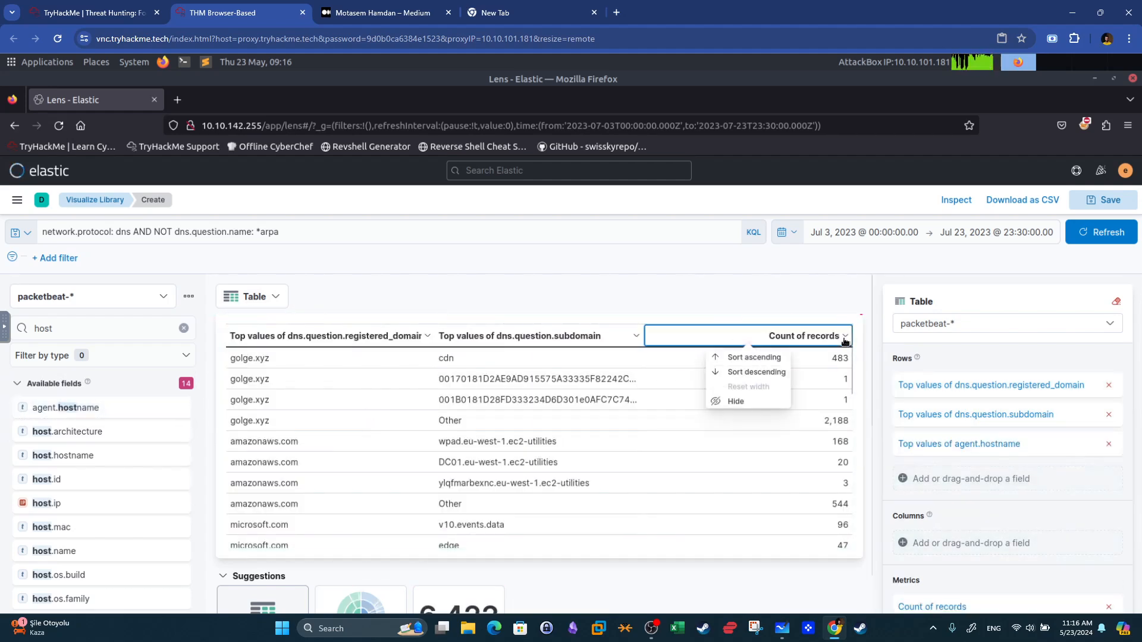
{"action": "left_click", "coordinate": [779, 373]}
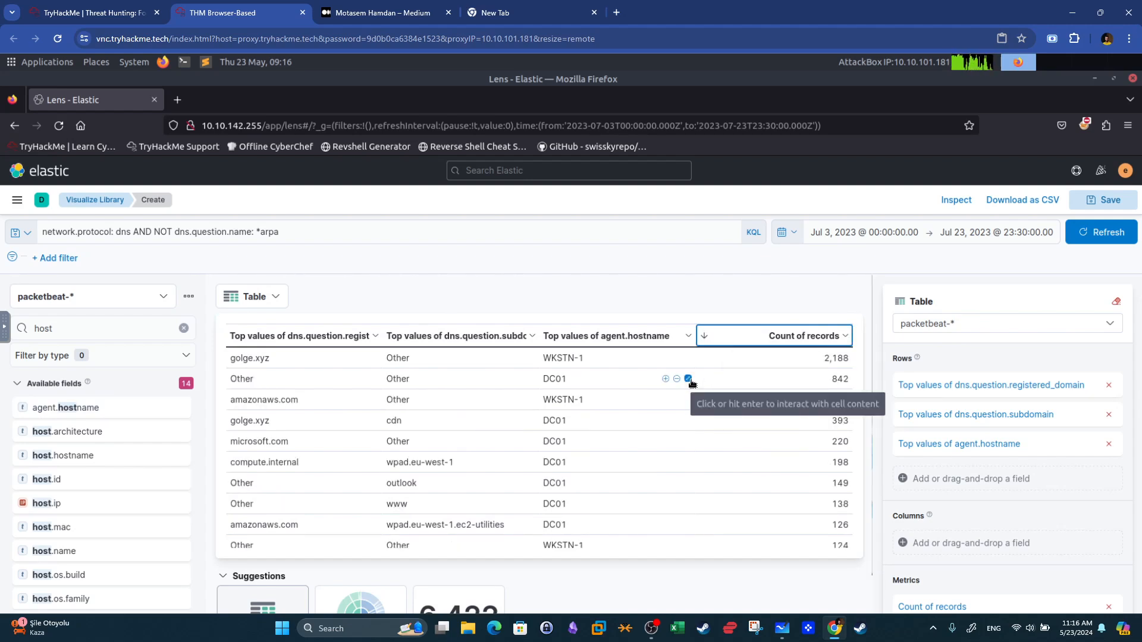
{"action": "left_click", "coordinate": [234, 360]}
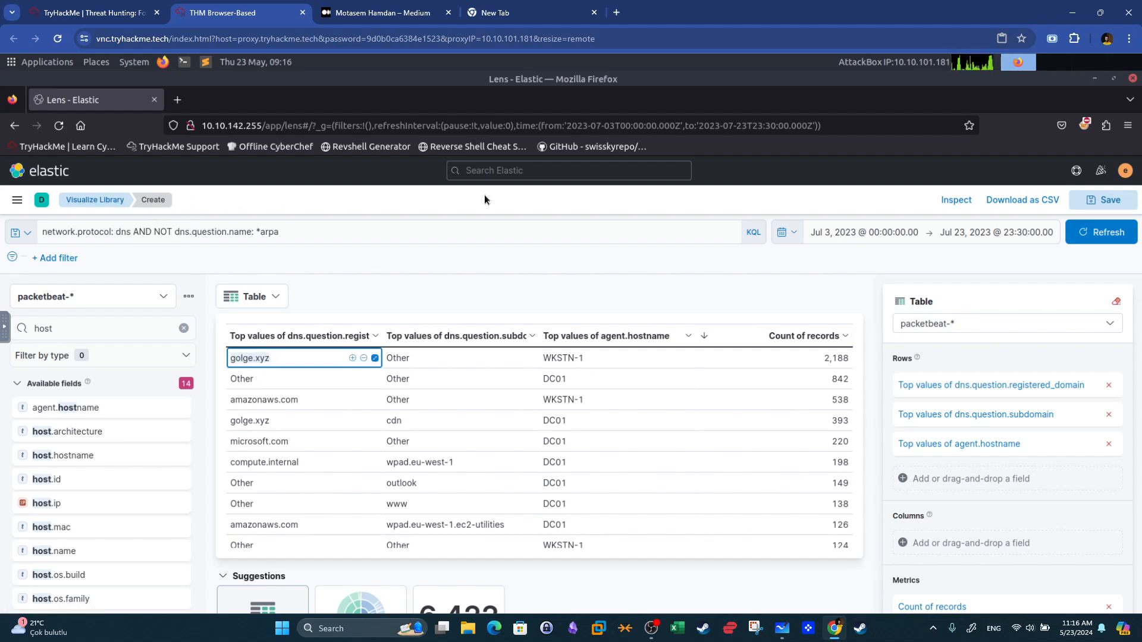
Leave Lens without saving and return to Discover.
{"action": "left_click", "coordinate": [25, 205]}
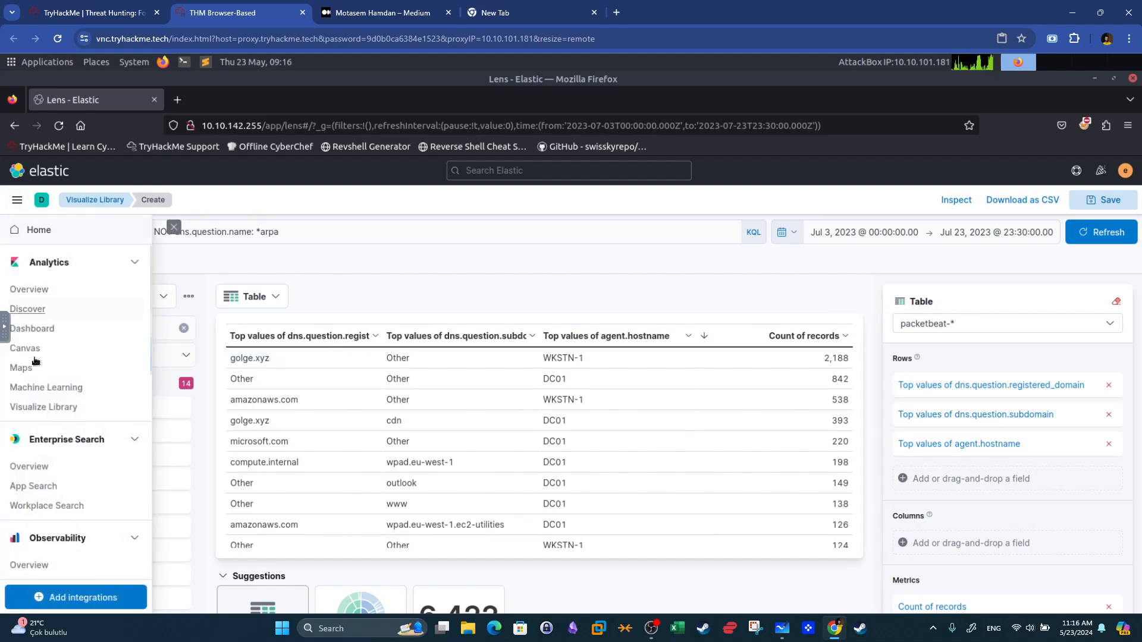
{"action": "left_click", "coordinate": [27, 313]}
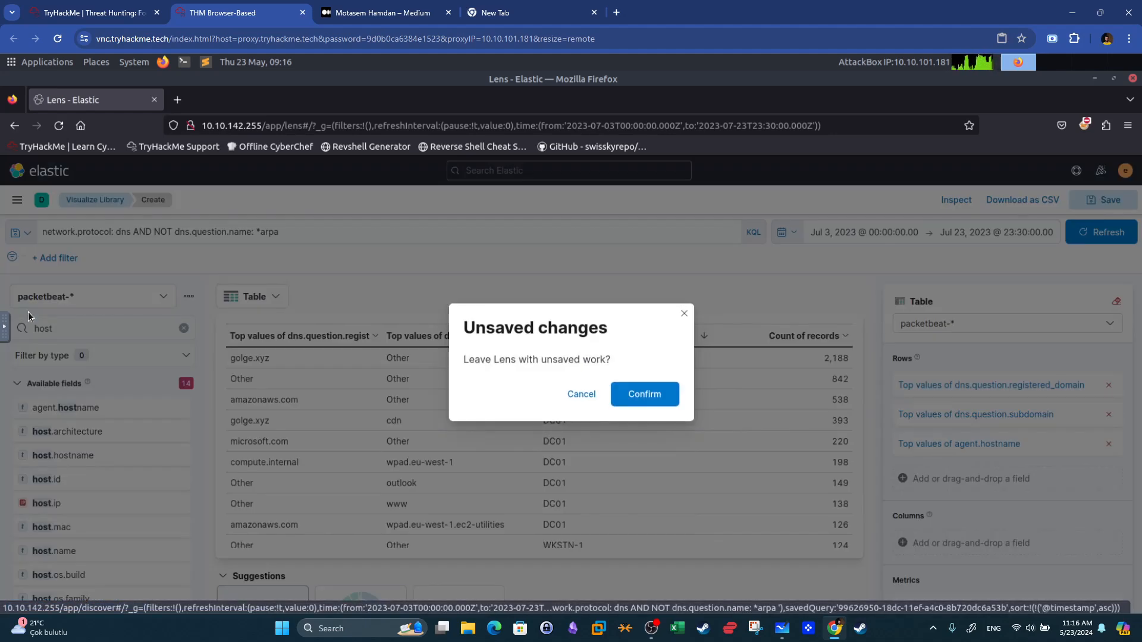
{"action": "left_click", "coordinate": [639, 395]}
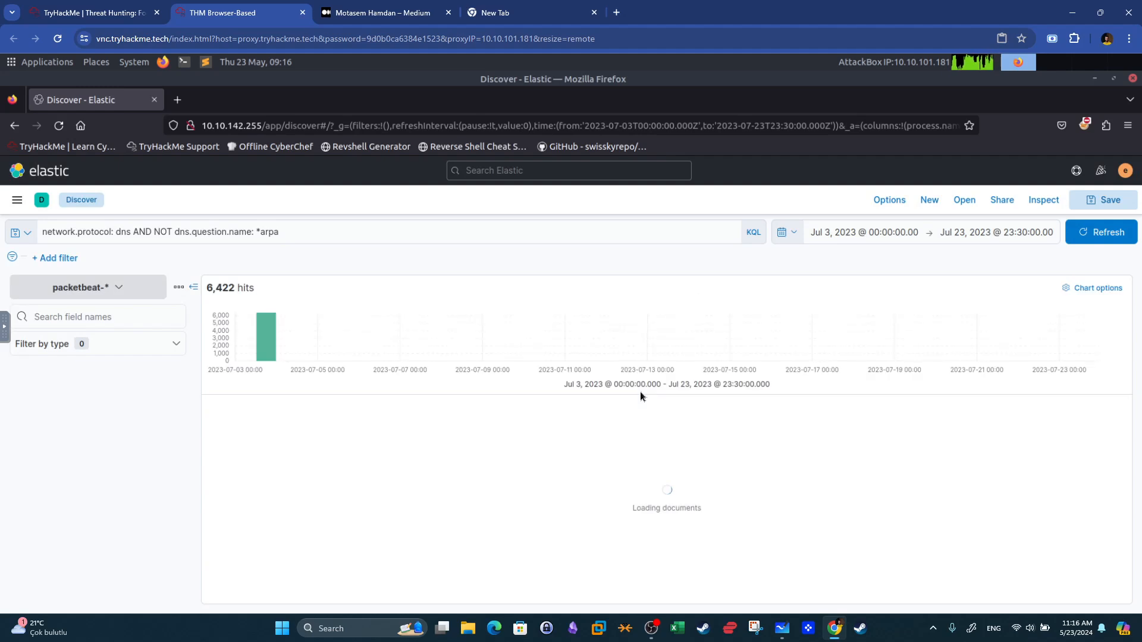
Extend the query with AND dns.question.registered_domain : golge.xyz and run it.
{"action": "left_click", "coordinate": [366, 232]}
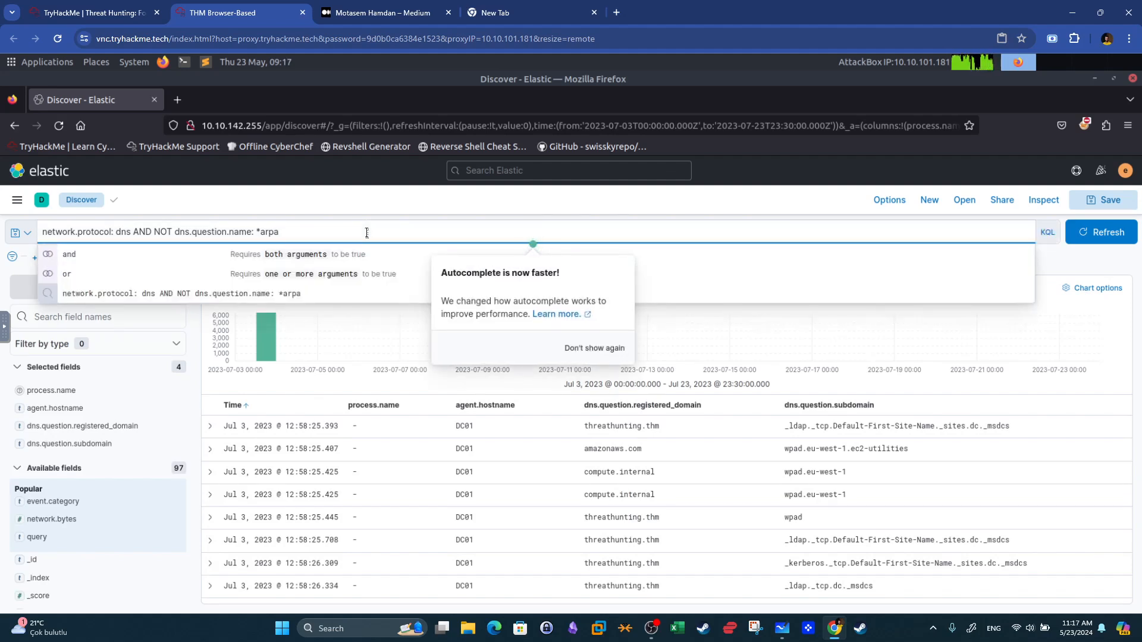
{"action": "type", "text": "AND dns.qu"}
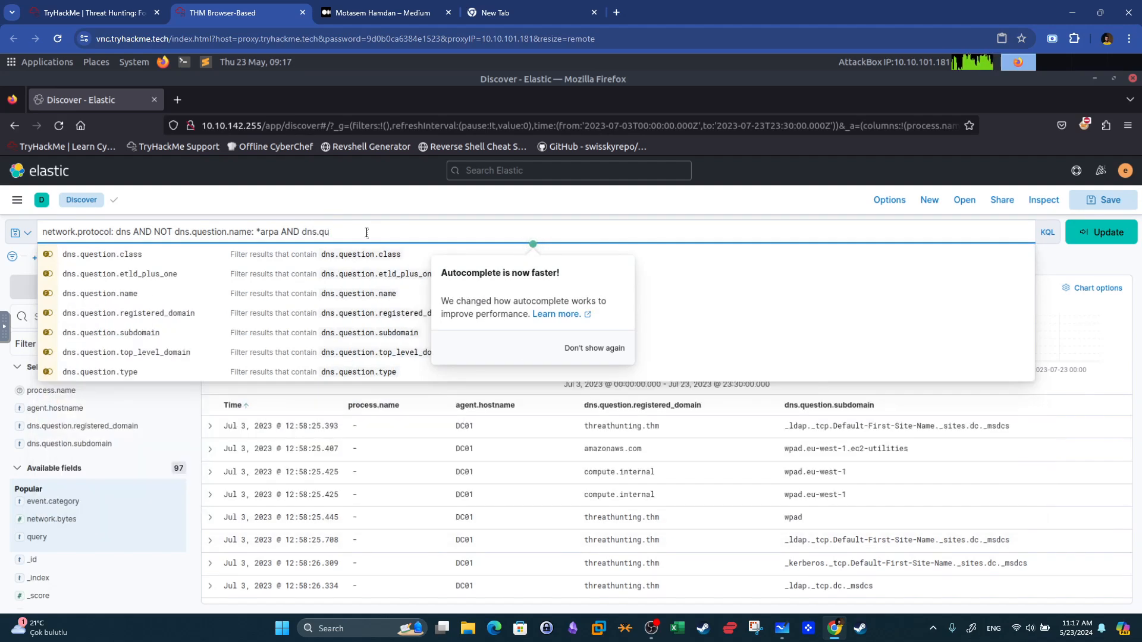
{"action": "left_click", "coordinate": [383, 313]}
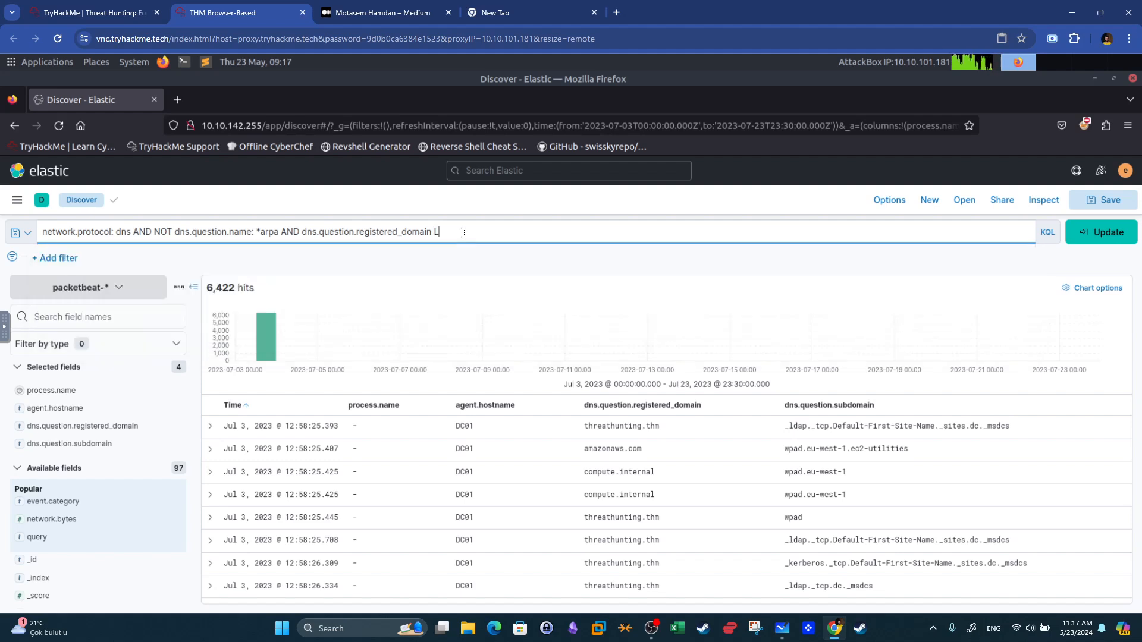
{"action": "type", "text": ": golge.xyz"}
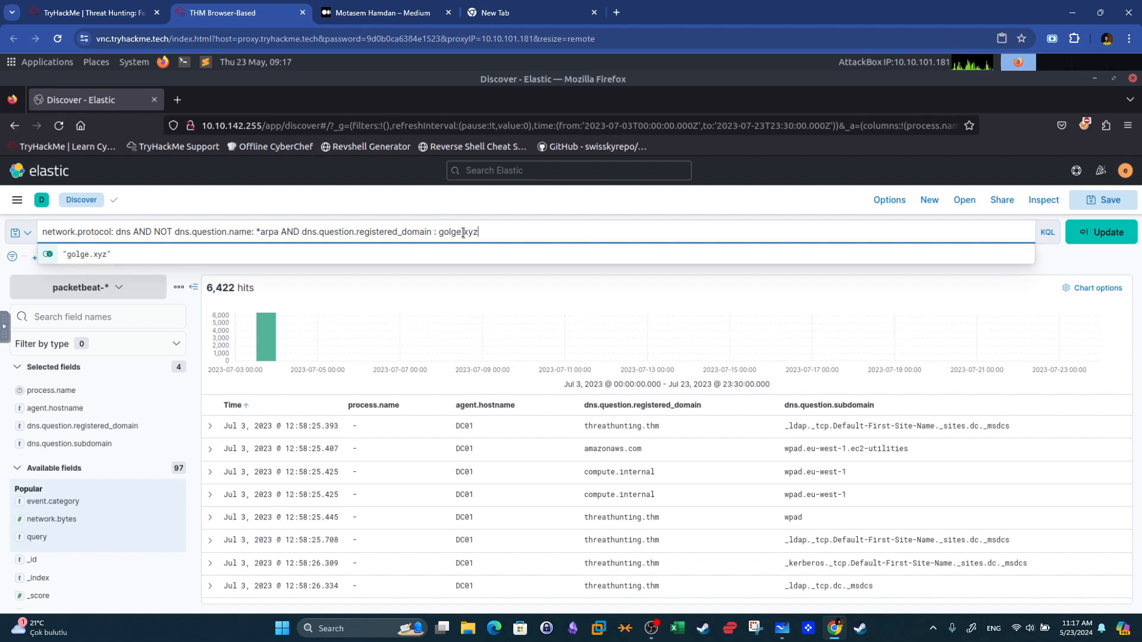
{"action": "key", "text": "Return"}
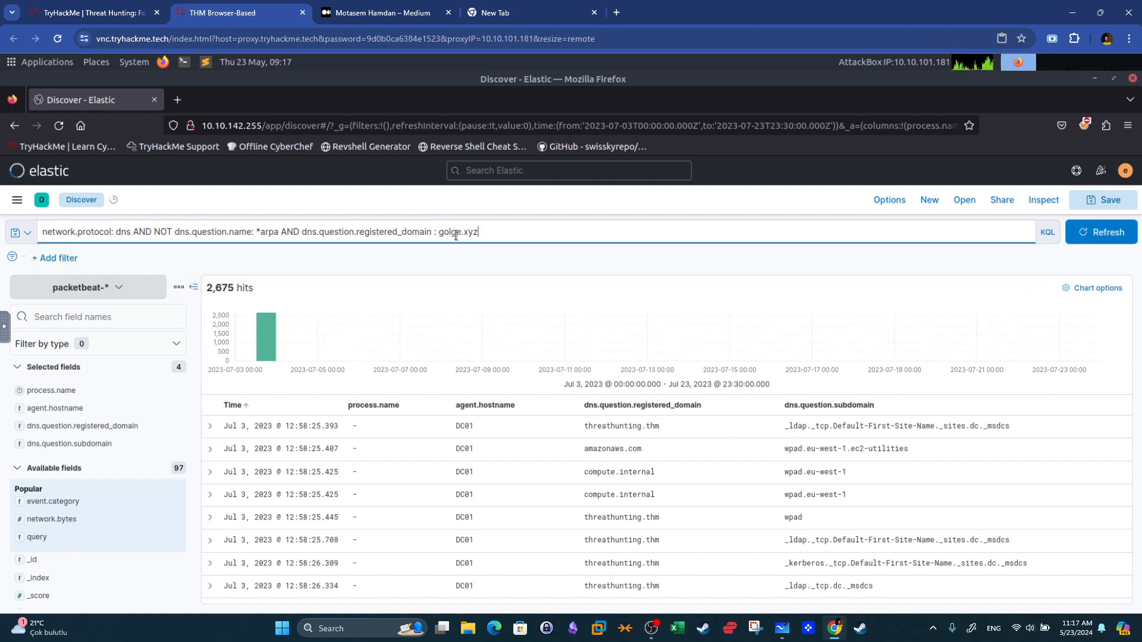
Append AND host.name:"WKSTN-1" to the query and run it.
{"action": "left_click", "coordinate": [502, 234]}
{"action": "type", "text": "AND "}
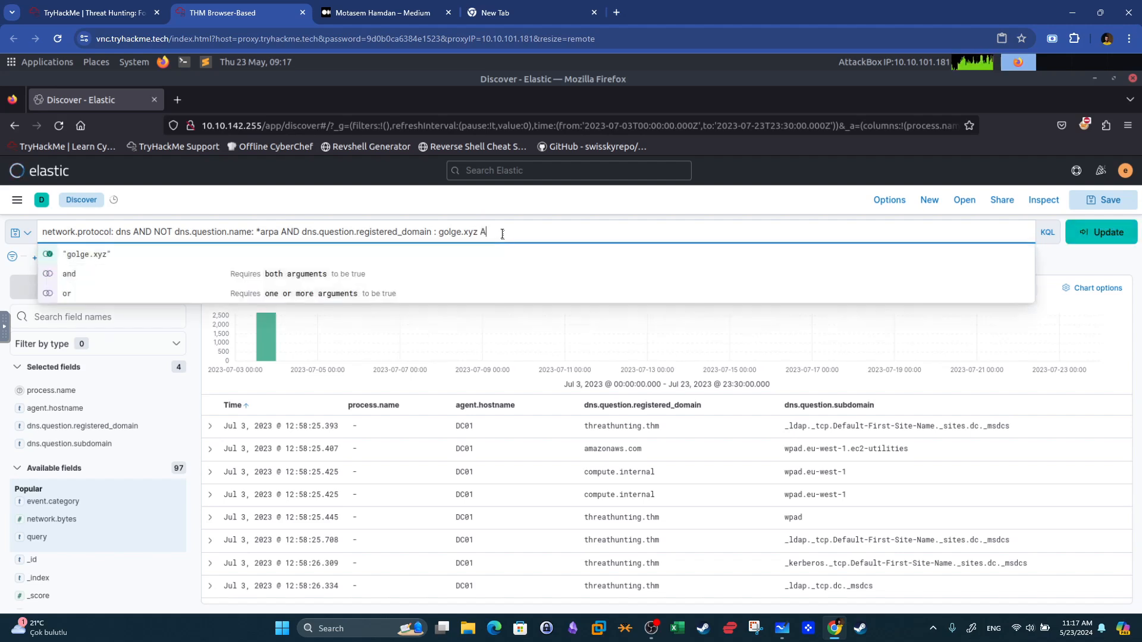
{"action": "type", "text": "hosn"}
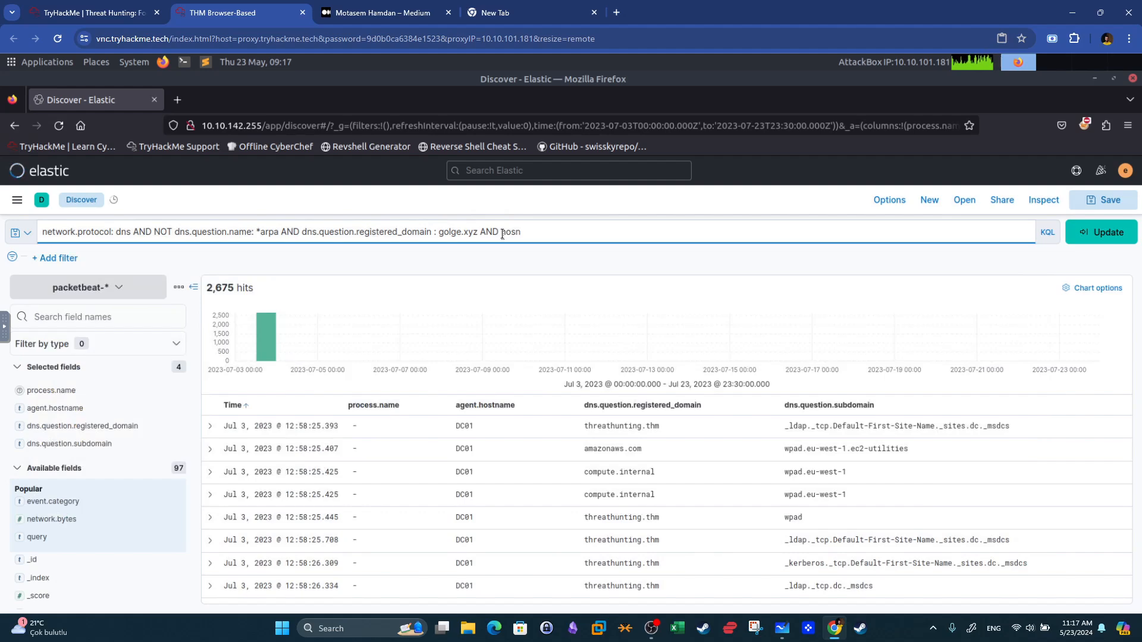
{"action": "key", "text": "BackSpace"}
{"action": "key", "text": "BackSpace"}
{"action": "type", "text": "t"}
{"action": "key", "text": "BackSpace"}
{"action": "type", "text": "st."}
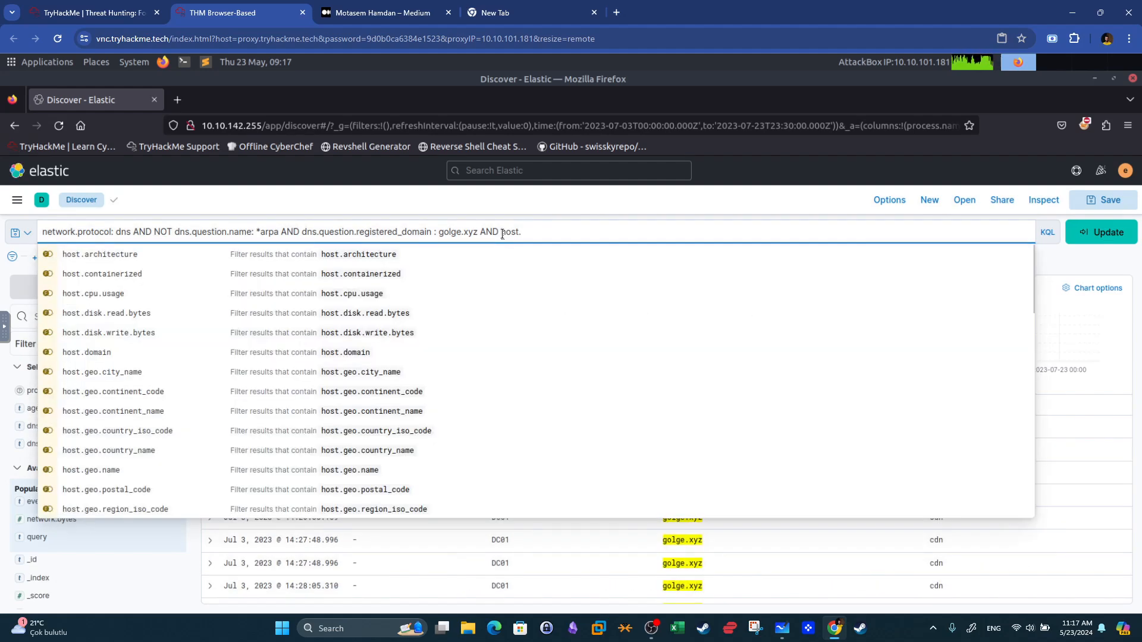
{"action": "type", "text": "ame:"}
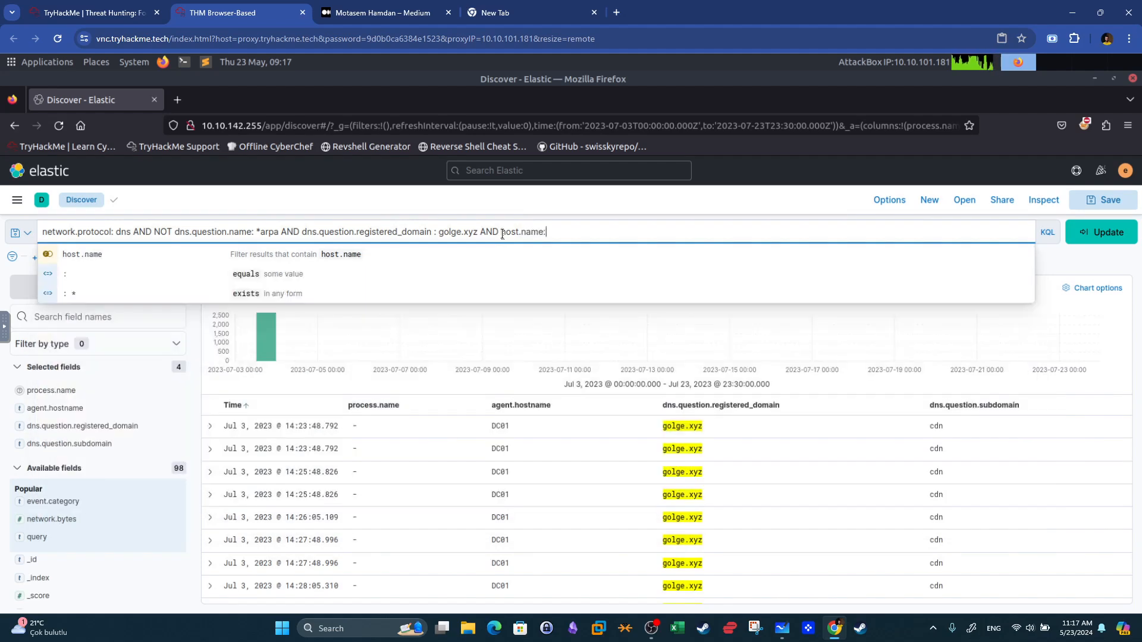
{"action": "left_click", "coordinate": [106, 279]}
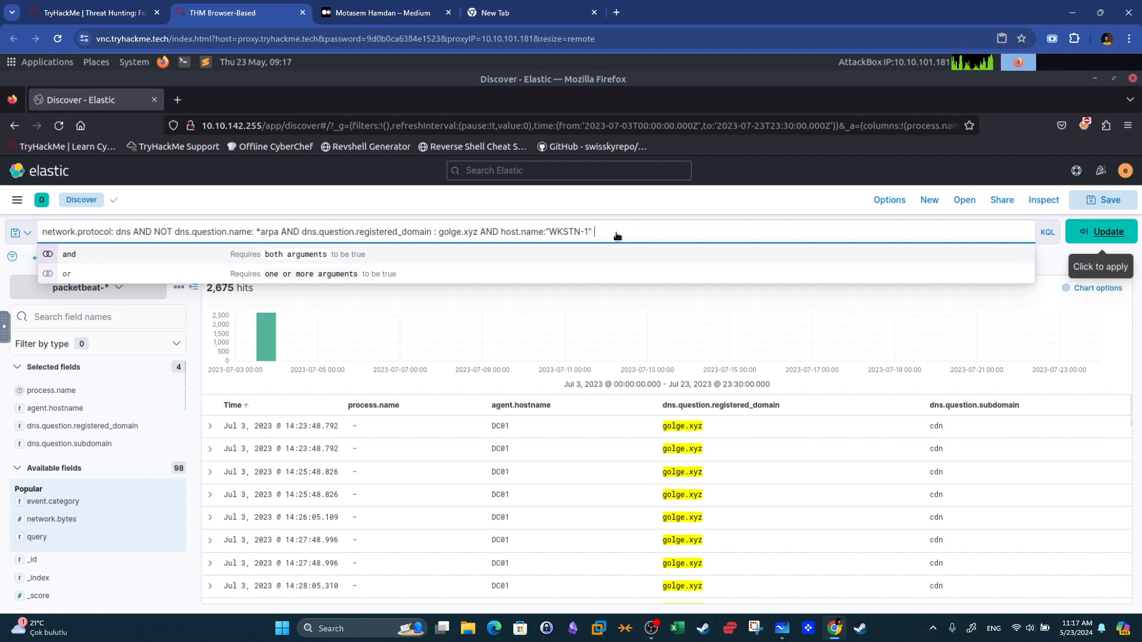
{"action": "key", "text": "Return"}
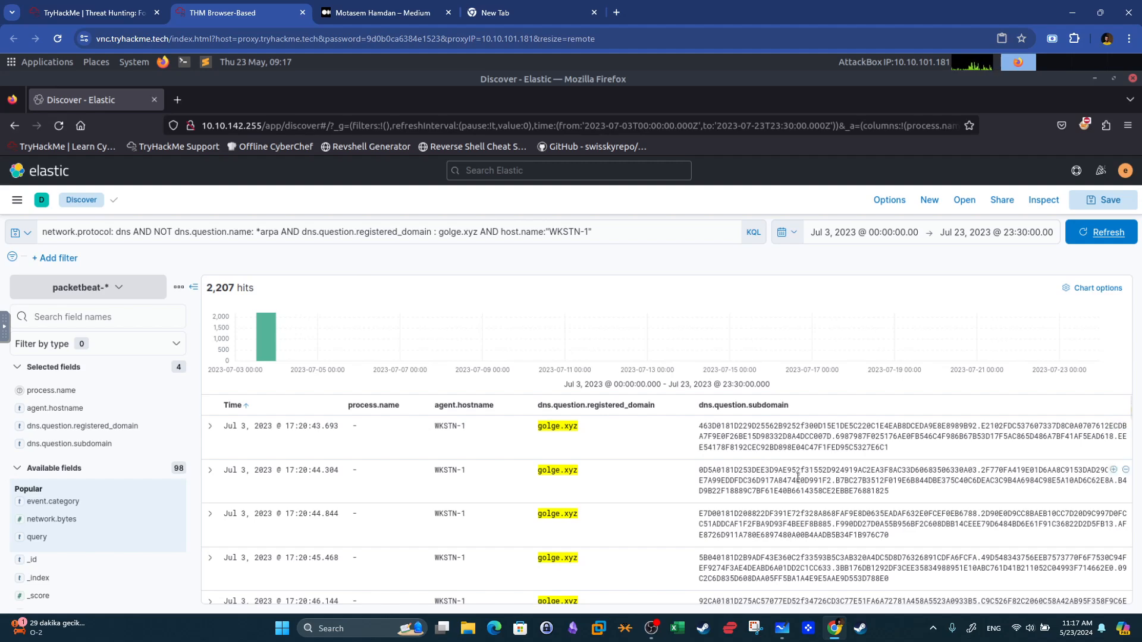
Scroll through the WKSTN-1 golge.xyz DNS events to examine their encoded subdomains.
{"action": "scroll", "coordinate": [801, 479], "scroll_direction": "down", "scroll_amount": 2}
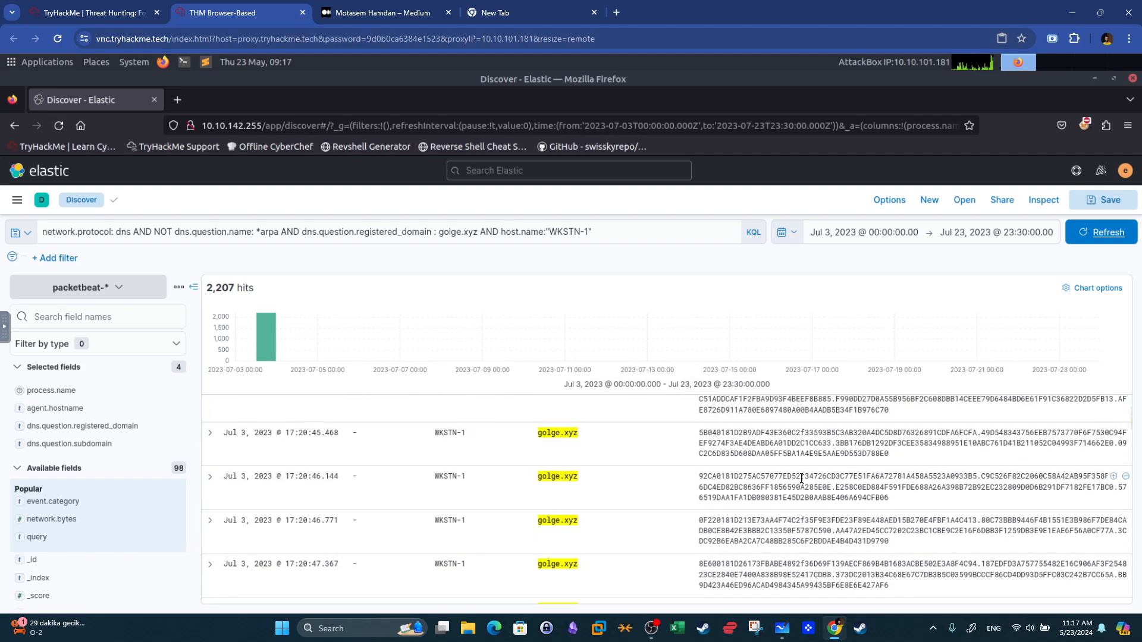
{"action": "scroll", "coordinate": [801, 479], "scroll_direction": "down", "scroll_amount": 2}
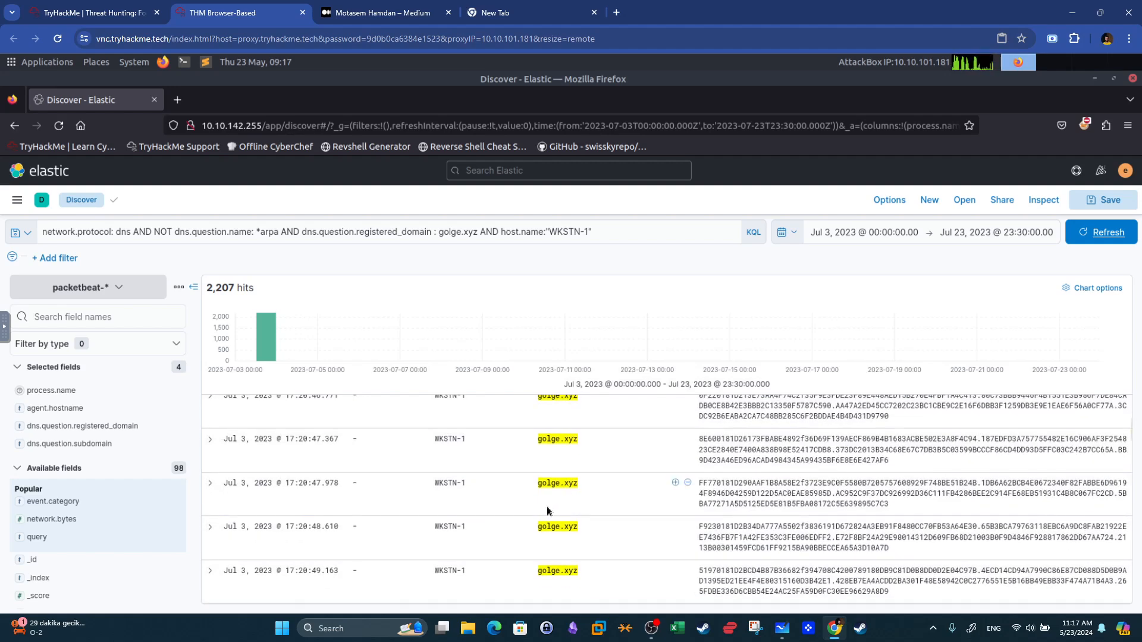
{"action": "scroll", "coordinate": [796, 478], "scroll_direction": "down", "scroll_amount": 2}
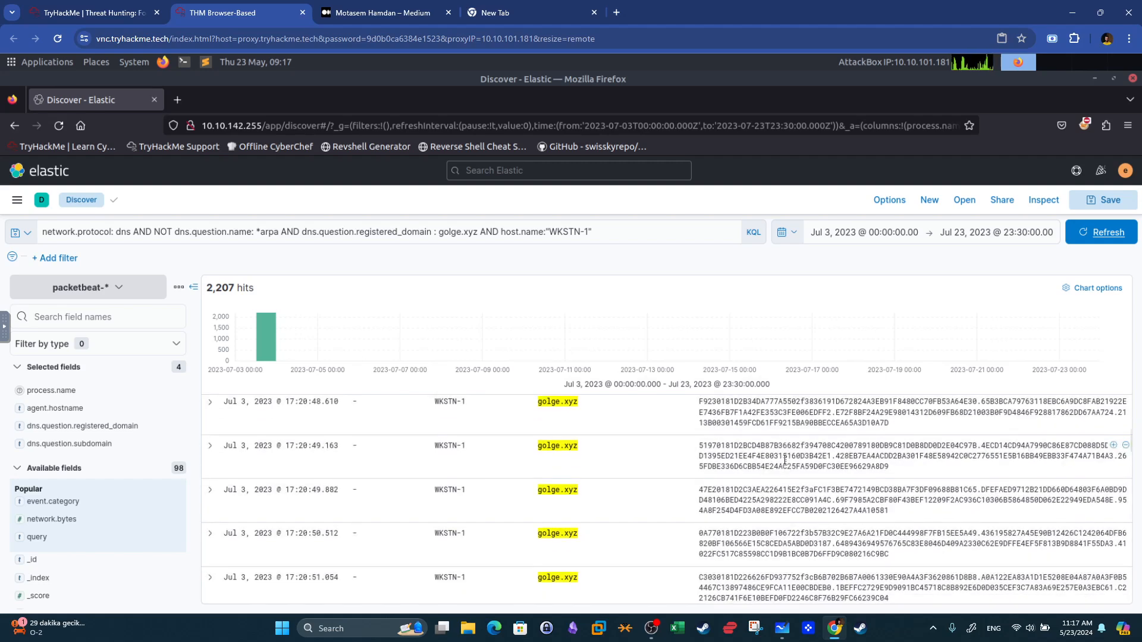
{"action": "scroll", "coordinate": [784, 479], "scroll_direction": "down", "scroll_amount": 3}
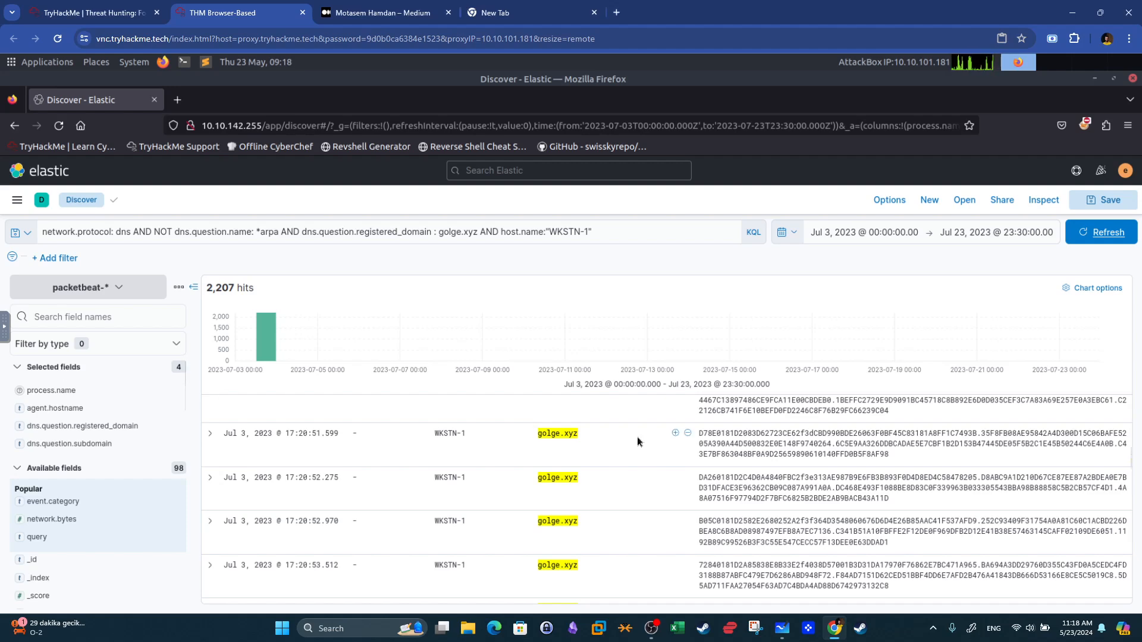
{"action": "scroll", "coordinate": [661, 468], "scroll_direction": "up", "scroll_amount": 8}
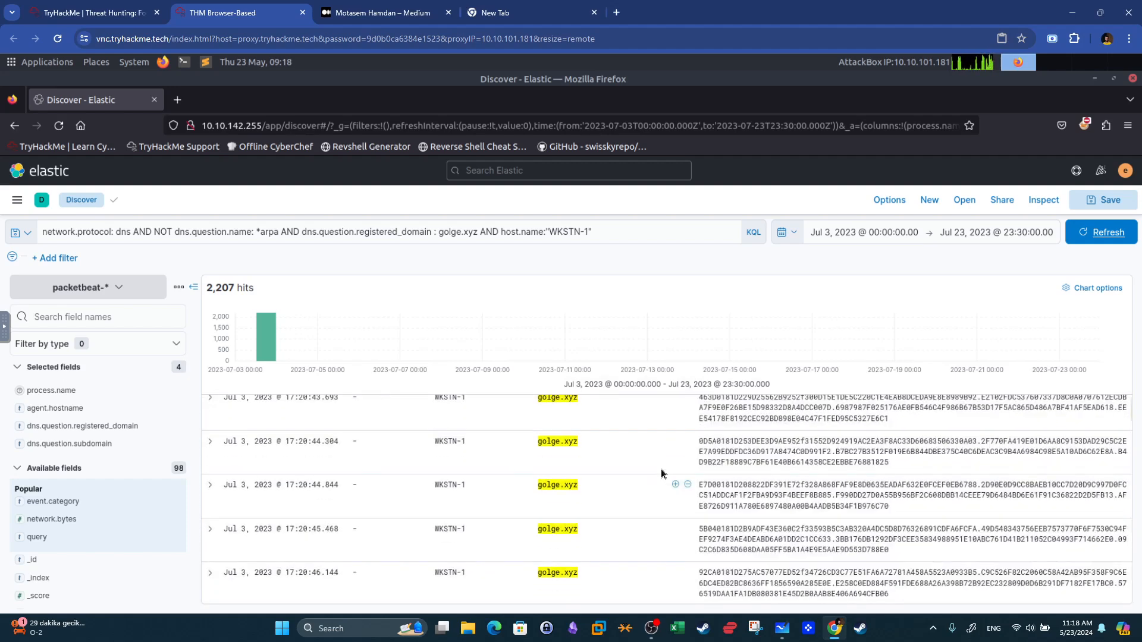
Review the room's C2 questions in the TryHackMe tab and return to Kibana.
{"action": "left_click", "coordinate": [138, 8]}
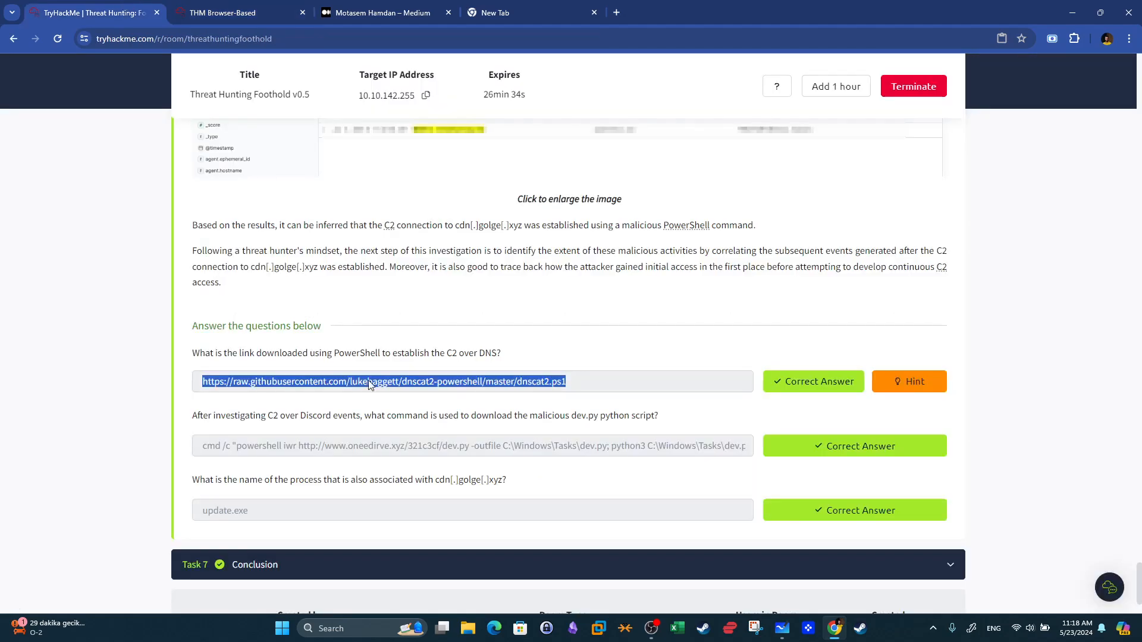
{"action": "left_click", "coordinate": [428, 388]}
{"action": "key", "text": "super+shift+s"}
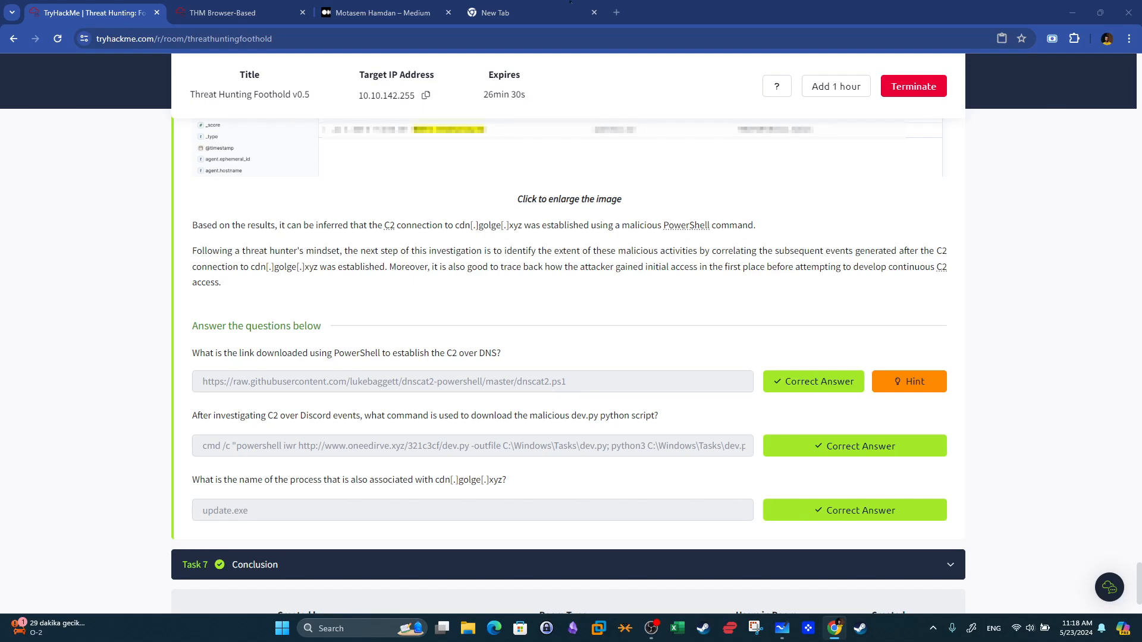
{"action": "left_click", "coordinate": [253, 10]}
Filter the field list for ip and add destination.ip as a column in the results table.
{"action": "left_click", "coordinate": [83, 316]}
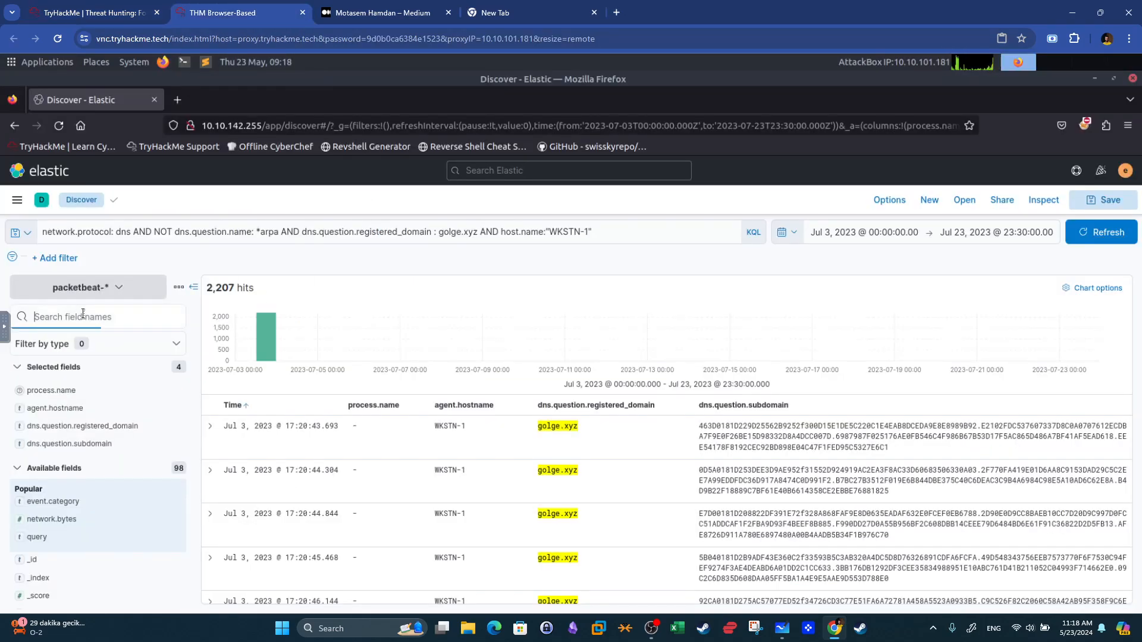
{"action": "type", "text": "ip"}
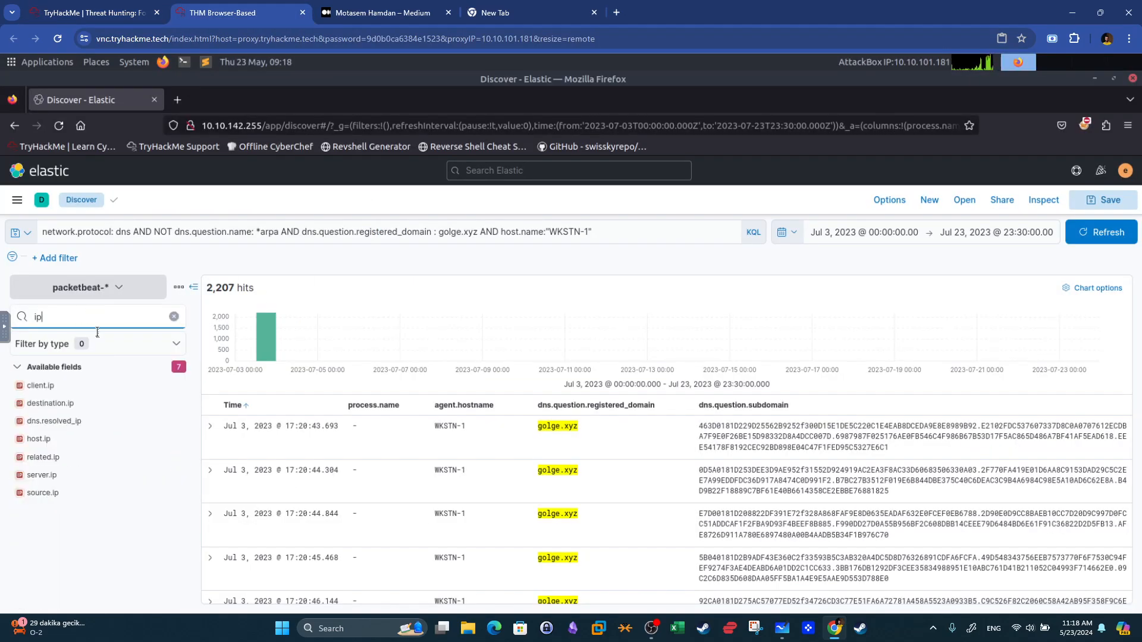
{"action": "left_click", "coordinate": [173, 404]}
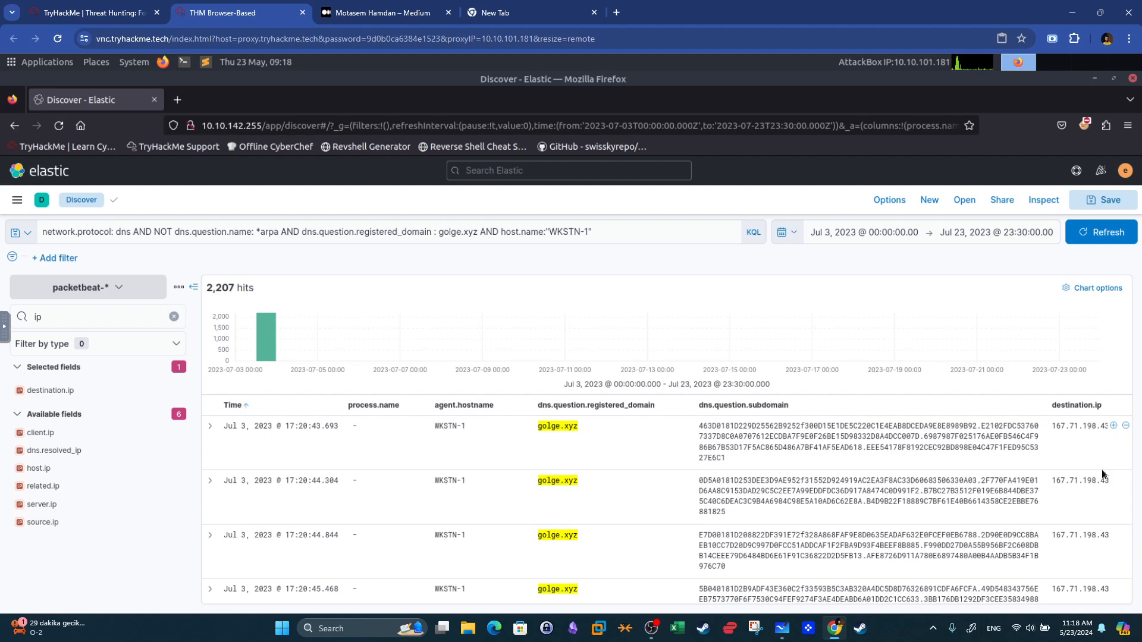
Cut the query back to host.name:"WKSTN-1" and begin a condition on destination.ip.
{"action": "left_click", "coordinate": [83, 11]}
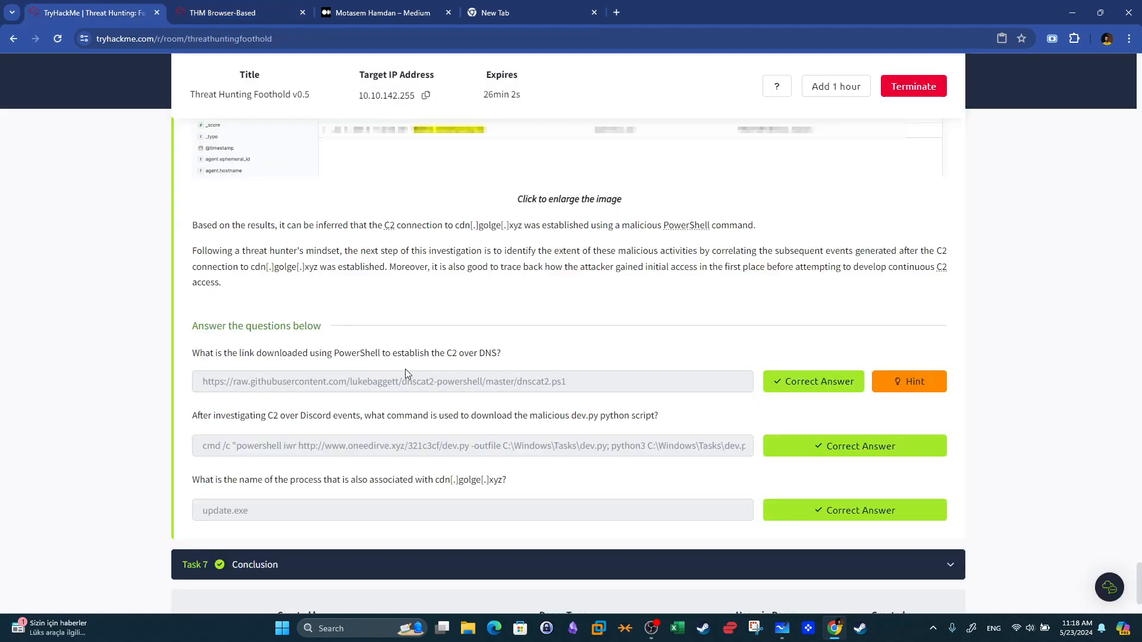
{"action": "key", "text": "ctrl+Tab"}
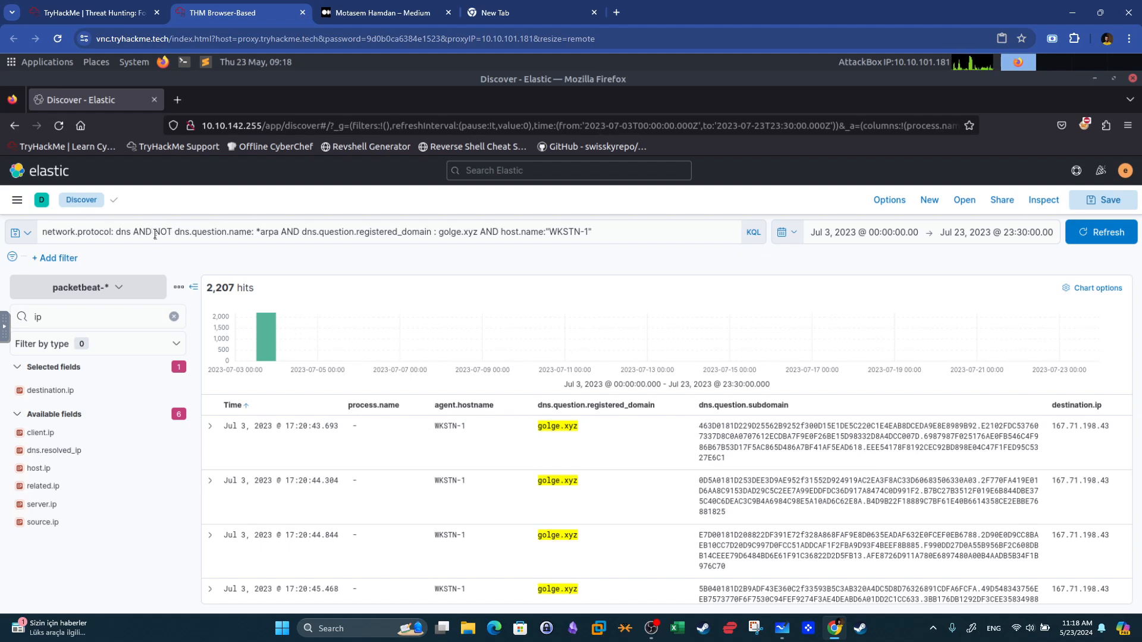
{"action": "left_click", "coordinate": [222, 231]}
{"action": "left_click_drag", "start_coordinate": [222, 232], "coordinate": [533, 232]}
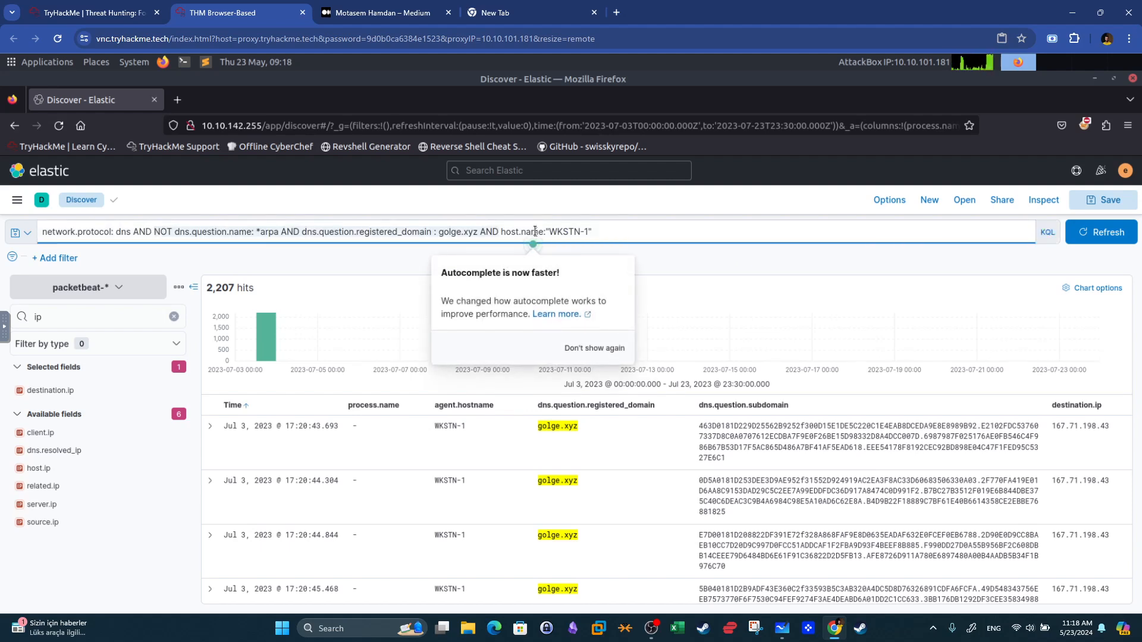
{"action": "left_click", "coordinate": [278, 216]}
{"action": "left_click", "coordinate": [478, 232]}
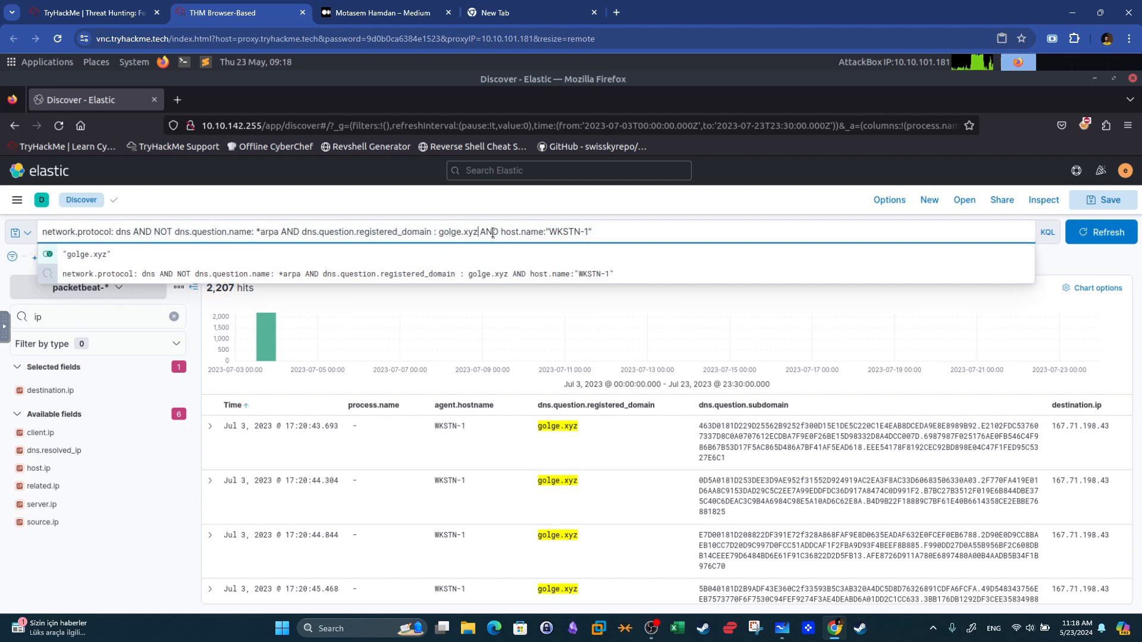
{"action": "left_click_drag", "start_coordinate": [499, 232], "coordinate": [57, 233]}
{"action": "key", "text": "BackSpace"}
{"action": "key", "text": "BackSpace"}
{"action": "key", "text": "BackSpace"}
{"action": "key", "text": "BackSpace"}
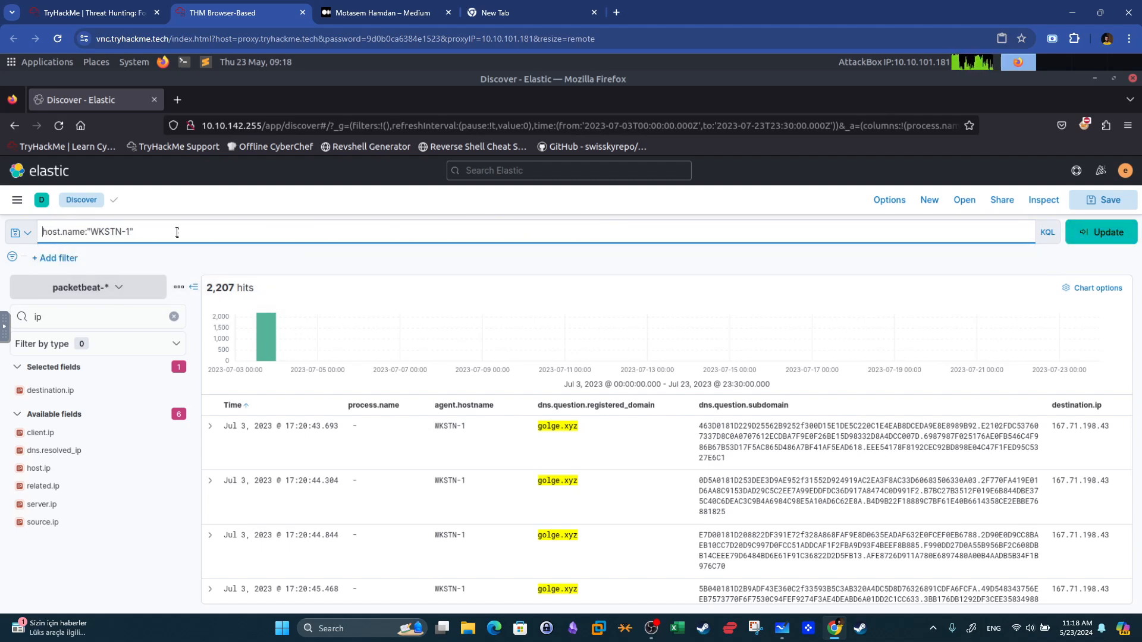
{"action": "type", "text": "AND des"}
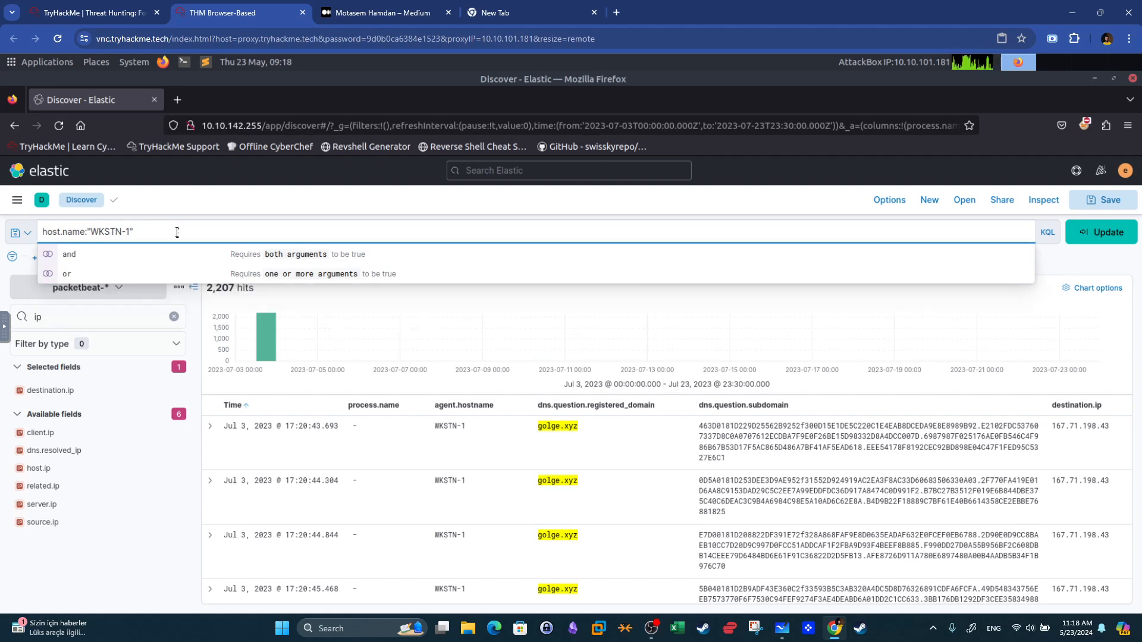
{"action": "type", "text": "tination"}
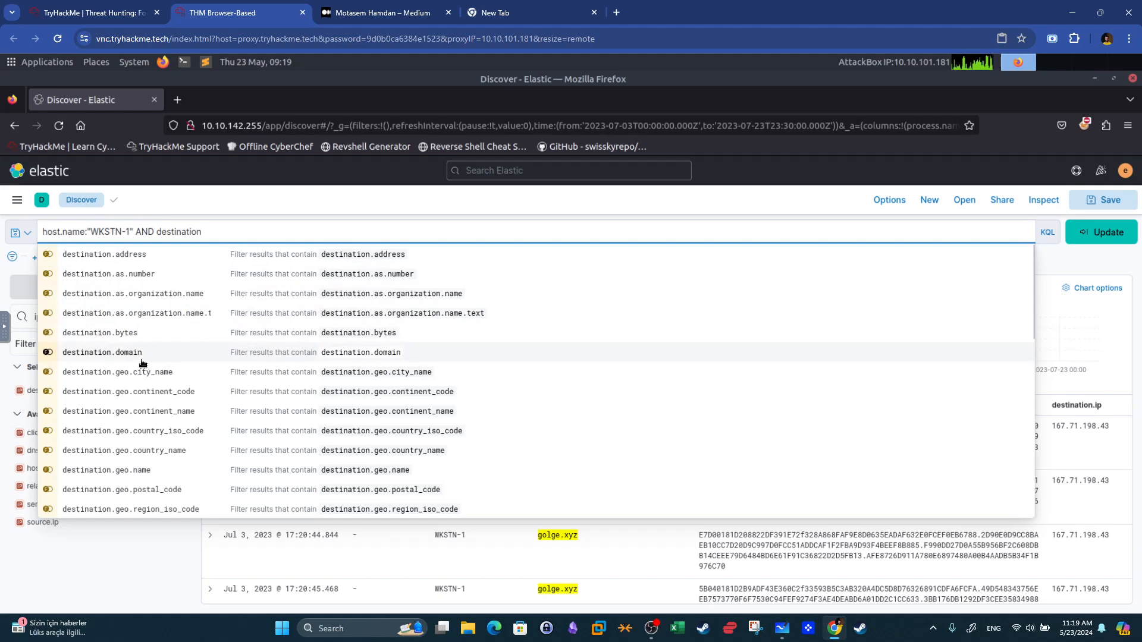
{"action": "type", "text": ".ip "}
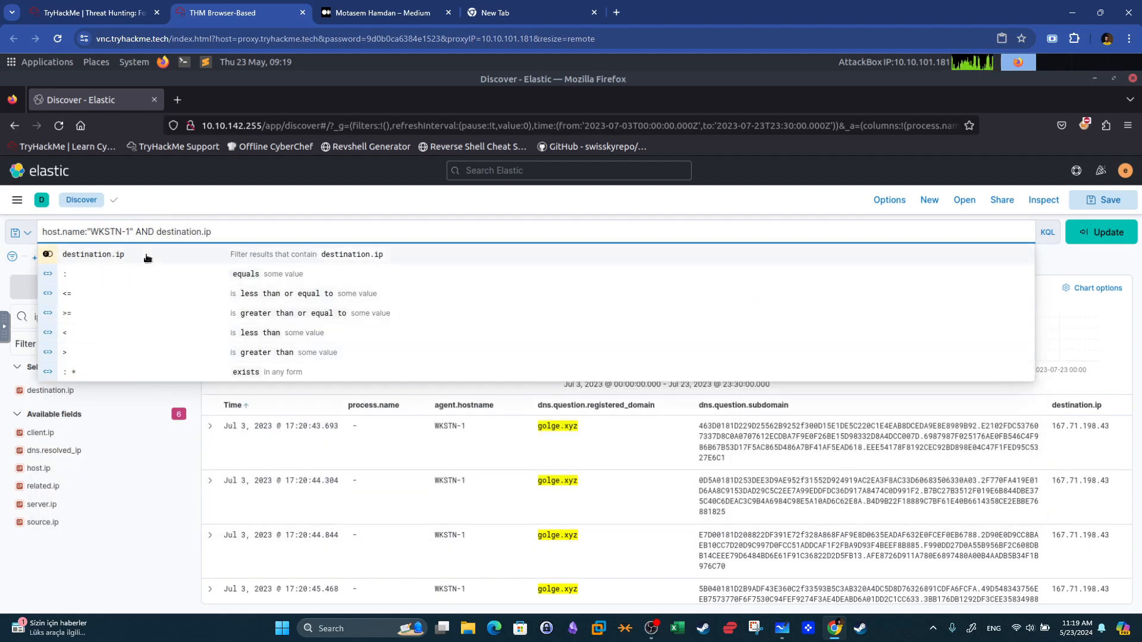
{"action": "type", "text": ":"}
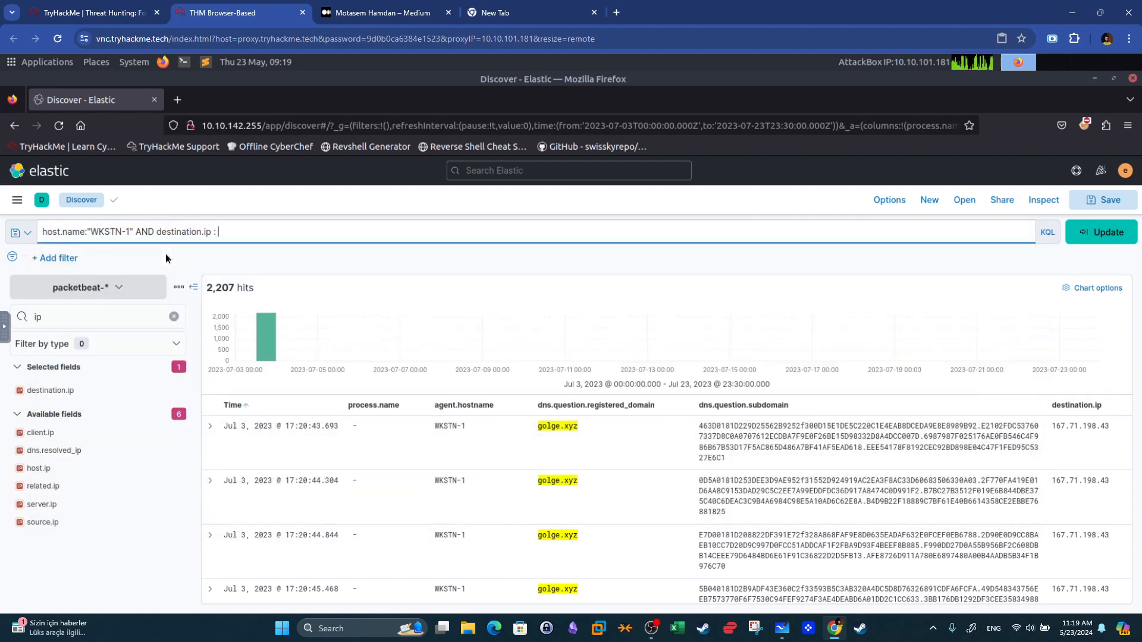
Copy the C2 IP from the results and complete the query as destination.ip : 167.71.198.43 AND destination.port : 53, then run it.
{"action": "left_click_drag", "start_coordinate": [1052, 426], "coordinate": [1105, 426]}
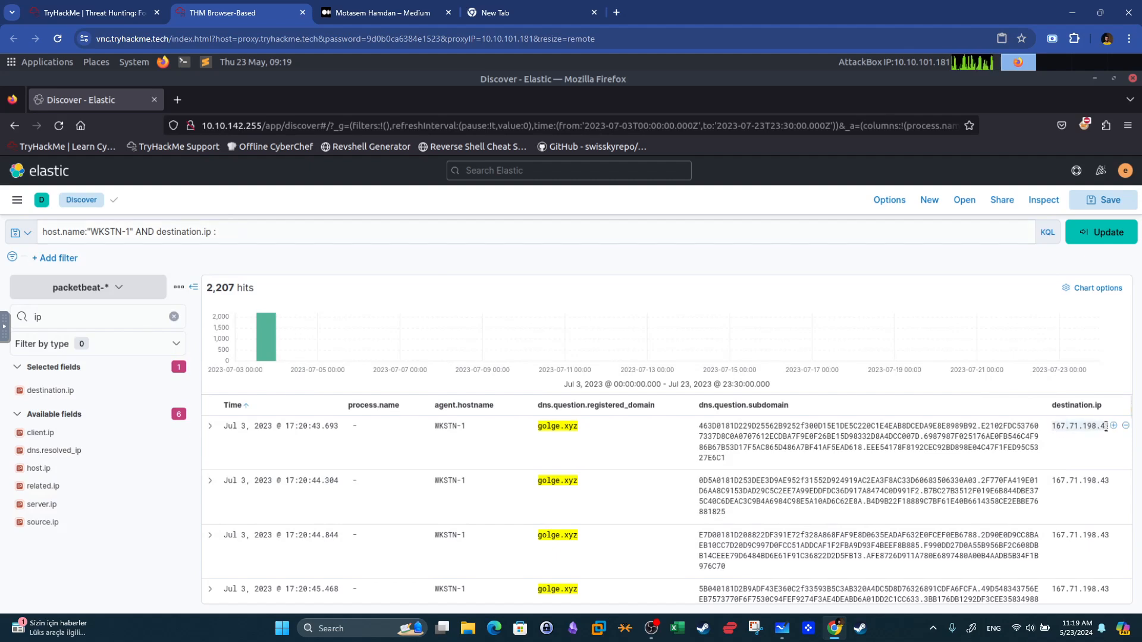
{"action": "left_click", "coordinate": [292, 237]}
{"action": "type", "text": "167.71.198.43"}
{"action": "type", "text": "AND"}
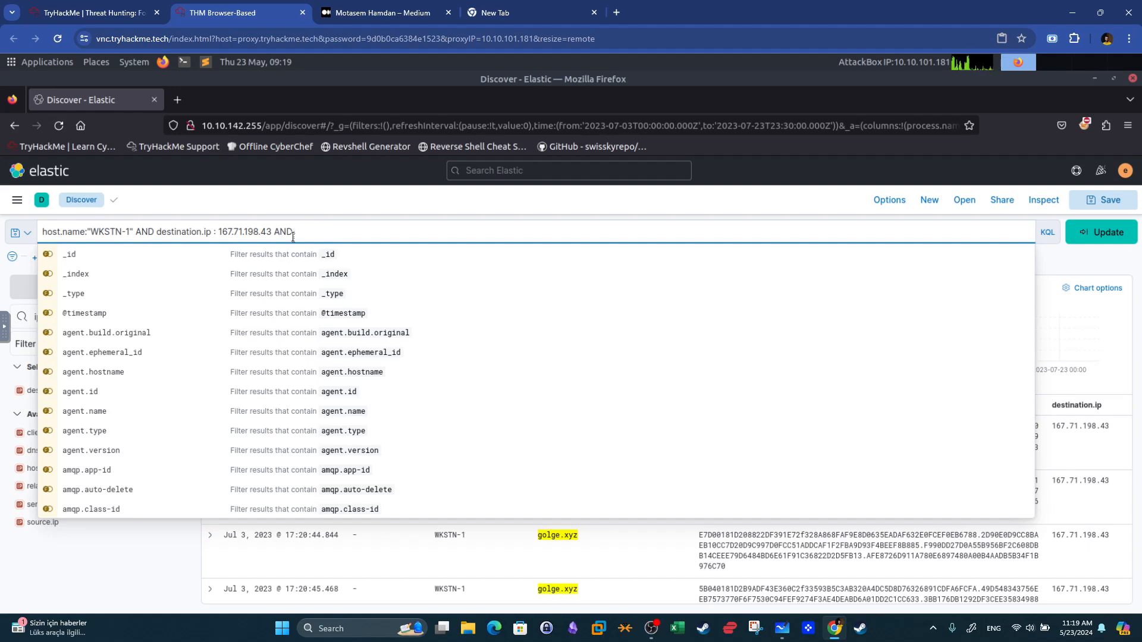
{"action": "type", "text": "DESTINA"}
{"action": "key", "text": "BackSpace"}
{"action": "key", "text": "BackSpace"}
{"action": "key", "text": "BackSpace"}
{"action": "key", "text": "BackSpace"}
{"action": "key", "text": "BackSpace"}
{"action": "key", "text": "BackSpace"}
{"action": "key", "text": "BackSpace"}
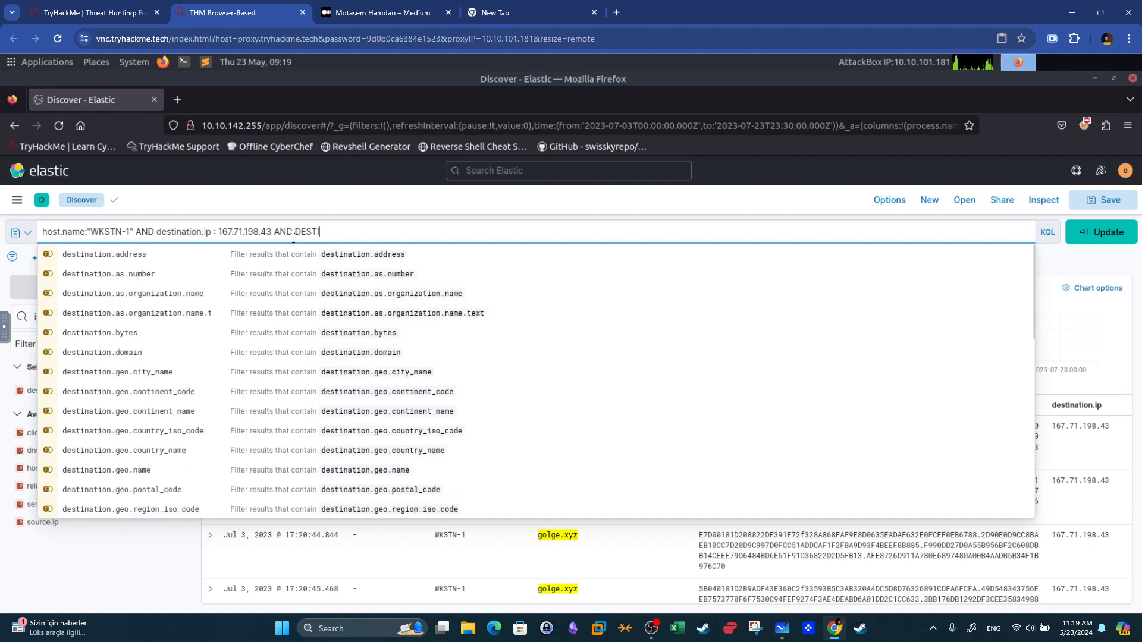
{"action": "type", "text": "destination.p"}
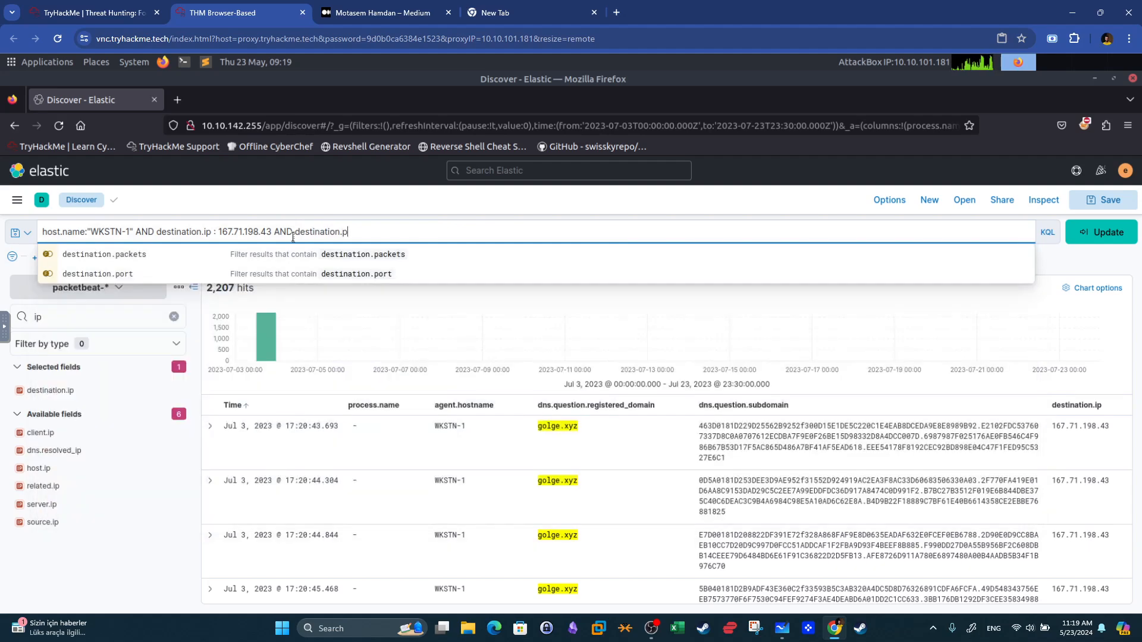
{"action": "left_click", "coordinate": [406, 274]}
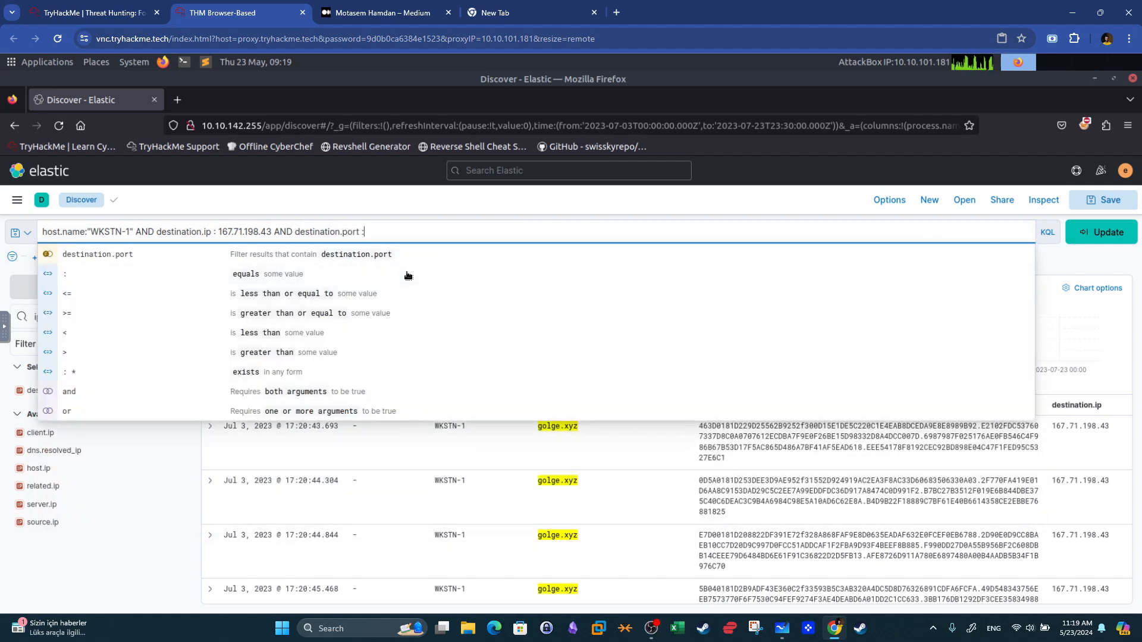
{"action": "left_click", "coordinate": [406, 274]}
{"action": "type", "text": "53"}
{"action": "key", "text": "Return"}
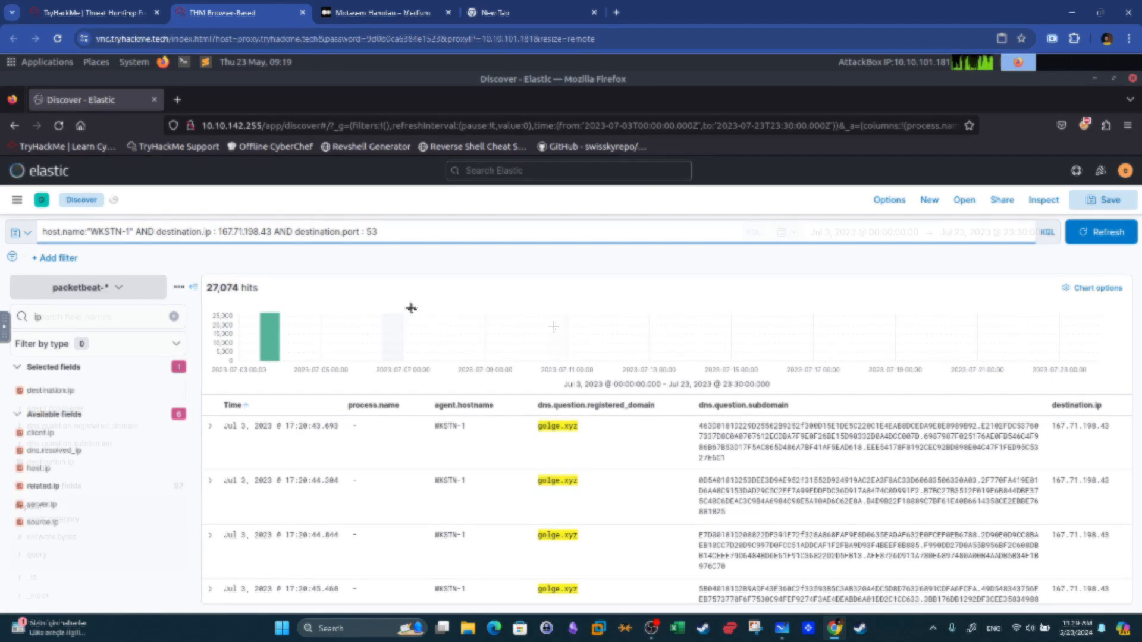
Switch the index pattern to winlogbeat-* and rerun the query with the host name as the wildcard *WKSTN-1*.
{"action": "left_click", "coordinate": [95, 288]}
{"action": "key", "text": "Return"}
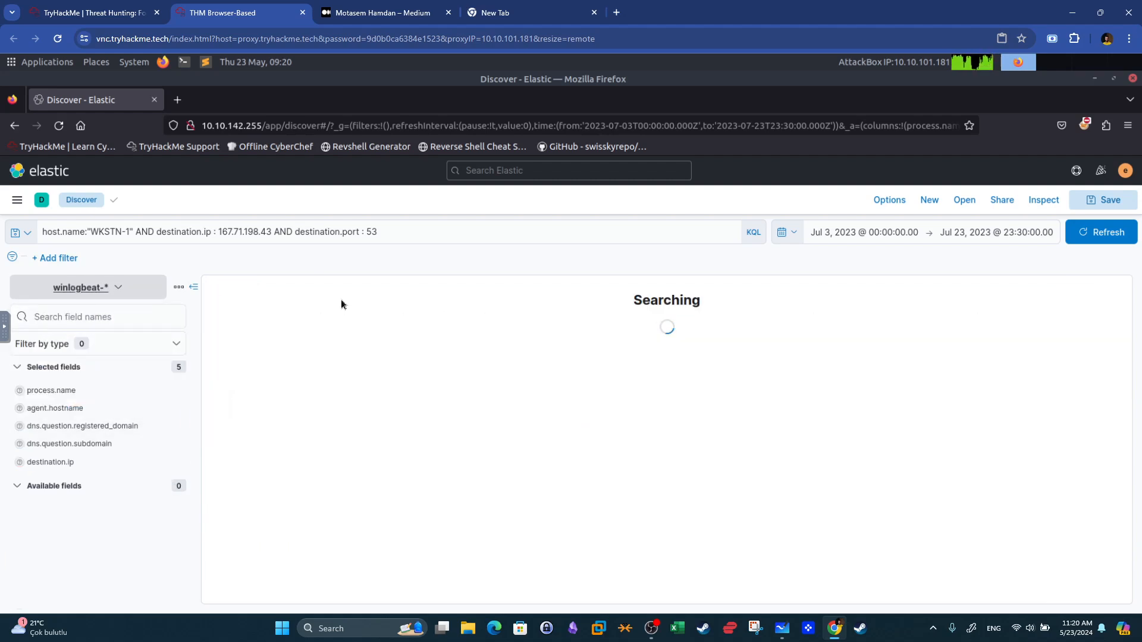
{"action": "left_click", "coordinate": [135, 233]}
{"action": "key", "text": "BackSpace"}
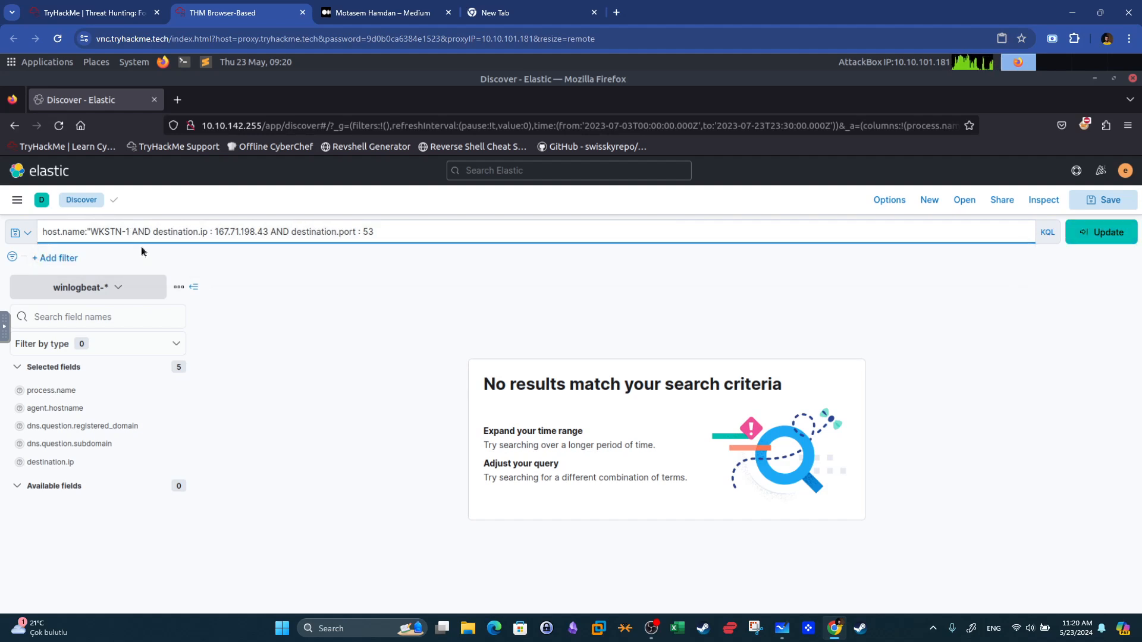
{"action": "type", "text": "*"}
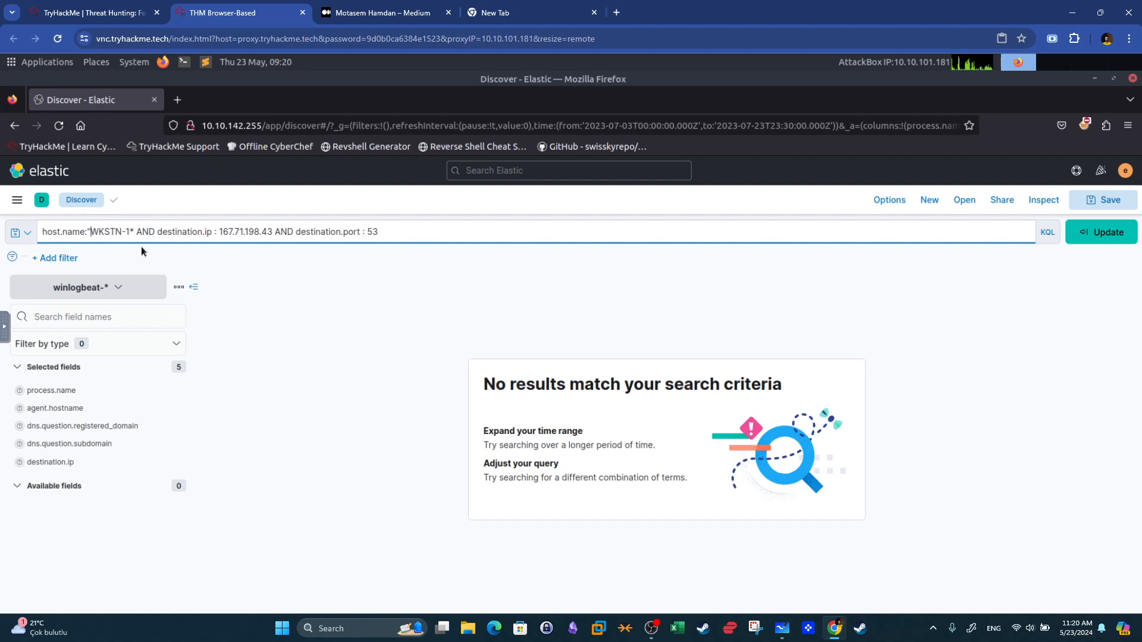
{"action": "key", "text": "BackSpace"}
{"action": "type", "text": "*"}
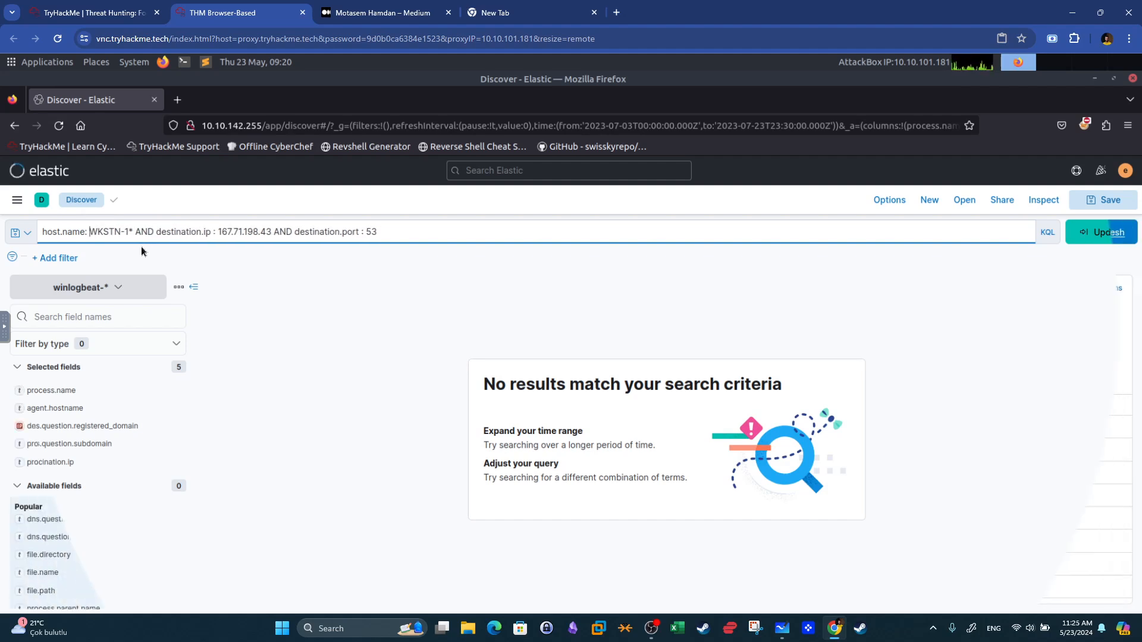
{"action": "key", "text": "Return"}
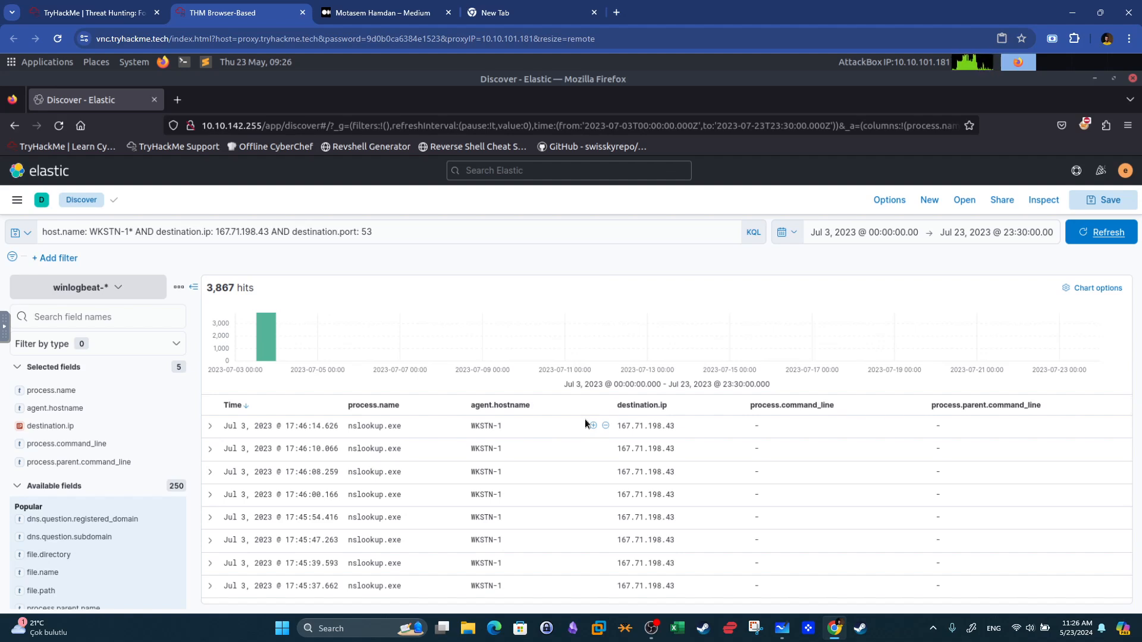
Open the surrounding documents of the first nslookup.exe event and examine the PowerShell parent command line.
{"action": "left_click_drag", "start_coordinate": [403, 429], "coordinate": [350, 425]}
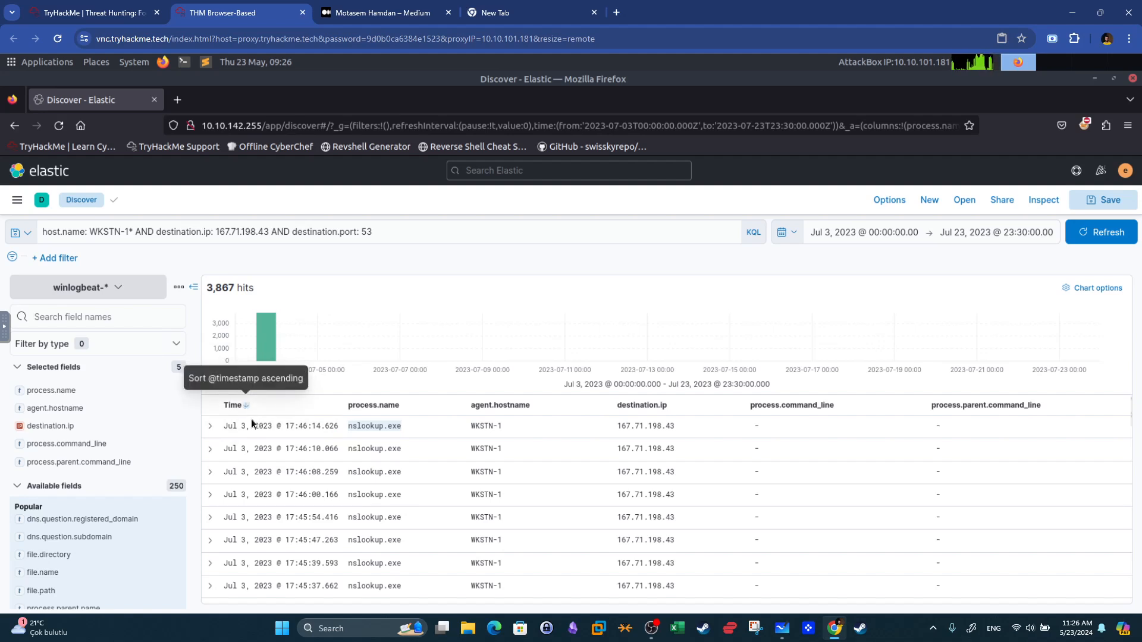
{"action": "left_click", "coordinate": [210, 426]}
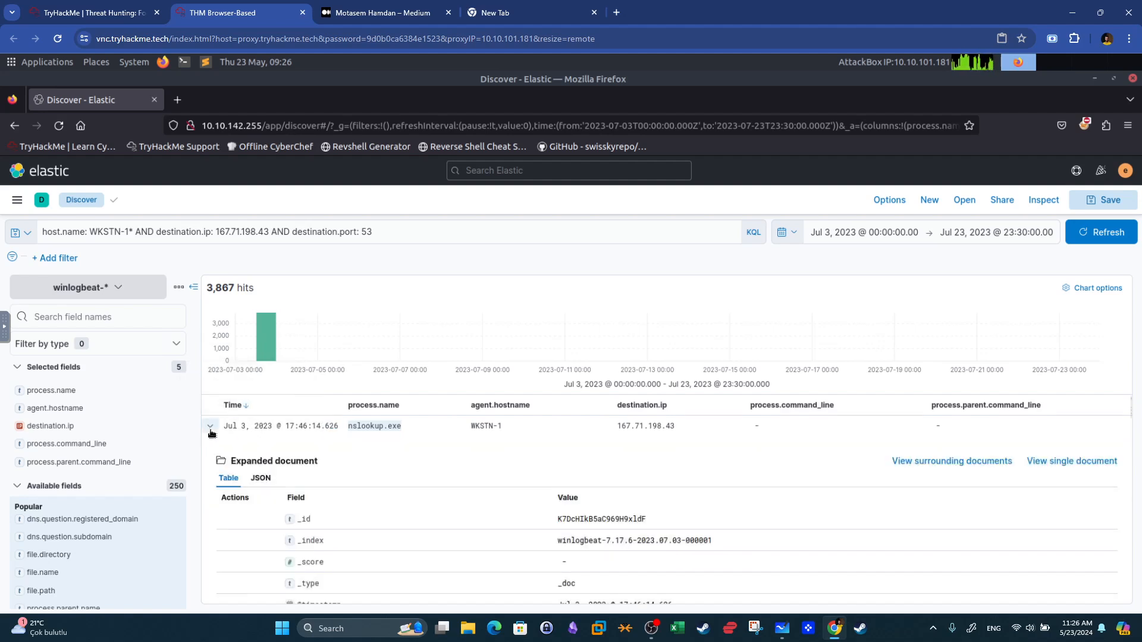
{"action": "left_click", "coordinate": [947, 463]}
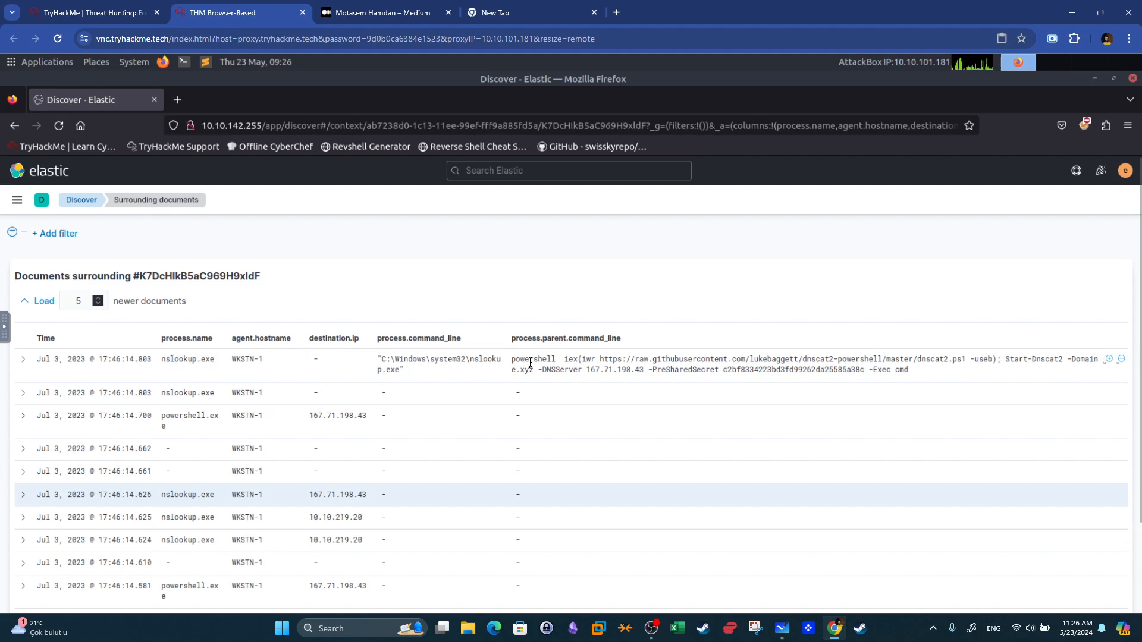
{"action": "left_click_drag", "start_coordinate": [599, 359], "coordinate": [965, 360]}
Compare the room's DNS C2 questions and answers in the TryHackMe tab, then return to Kibana.
{"action": "left_click", "coordinate": [137, 12]}
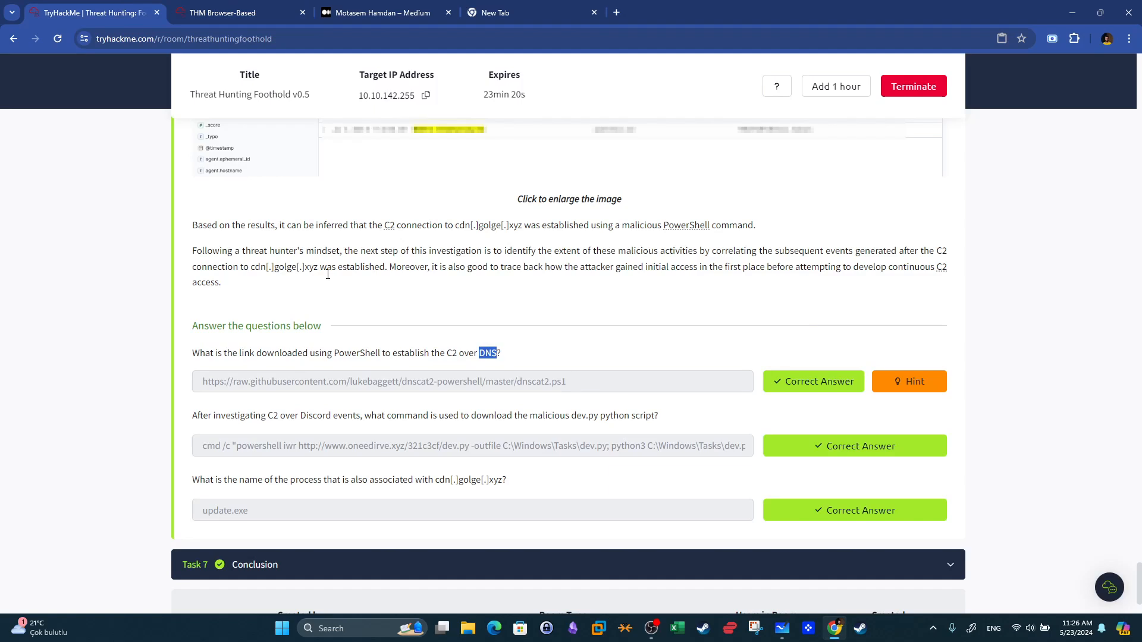
{"action": "left_click_drag", "start_coordinate": [599, 384], "coordinate": [176, 374]}
{"action": "key", "text": "super+shift+s"}
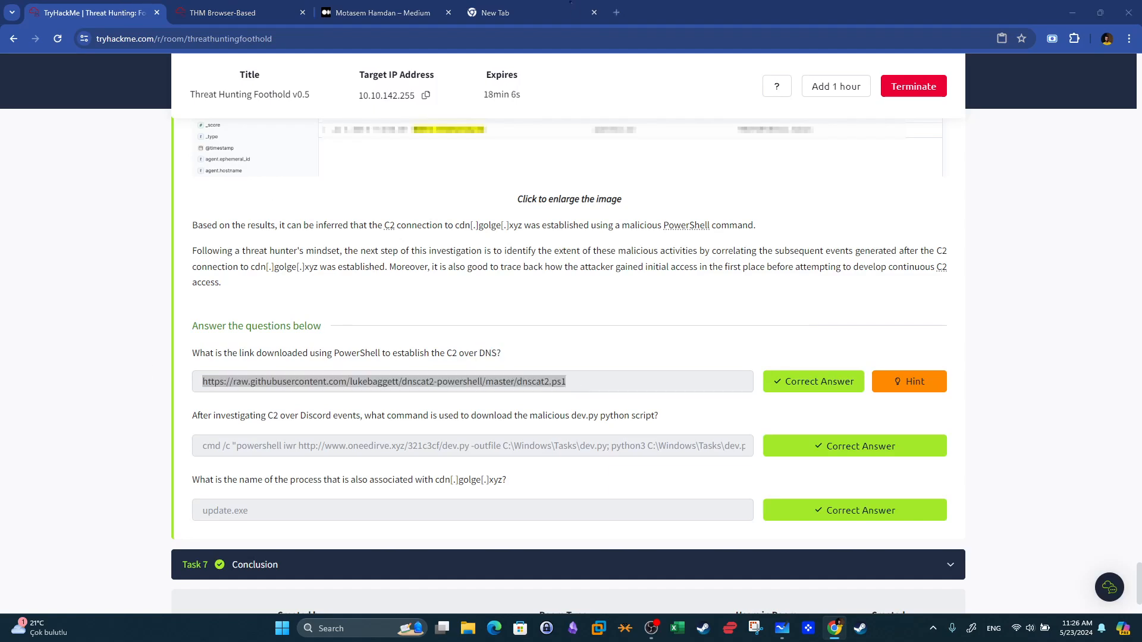
{"action": "key", "text": "Escape"}
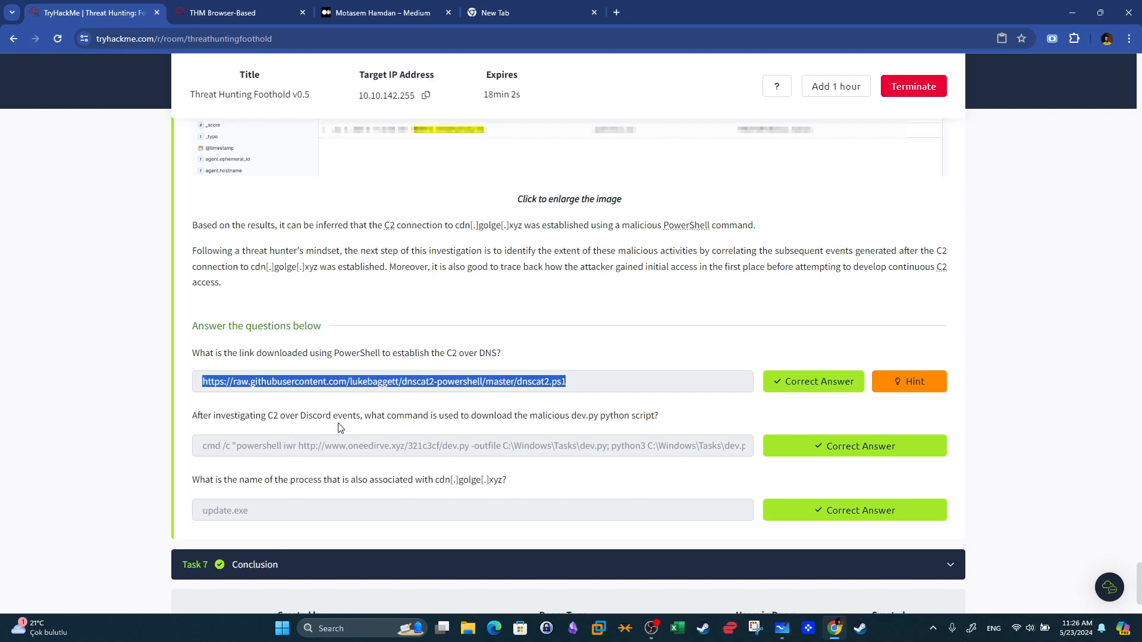
{"action": "left_click_drag", "start_coordinate": [363, 417], "coordinate": [182, 423]}
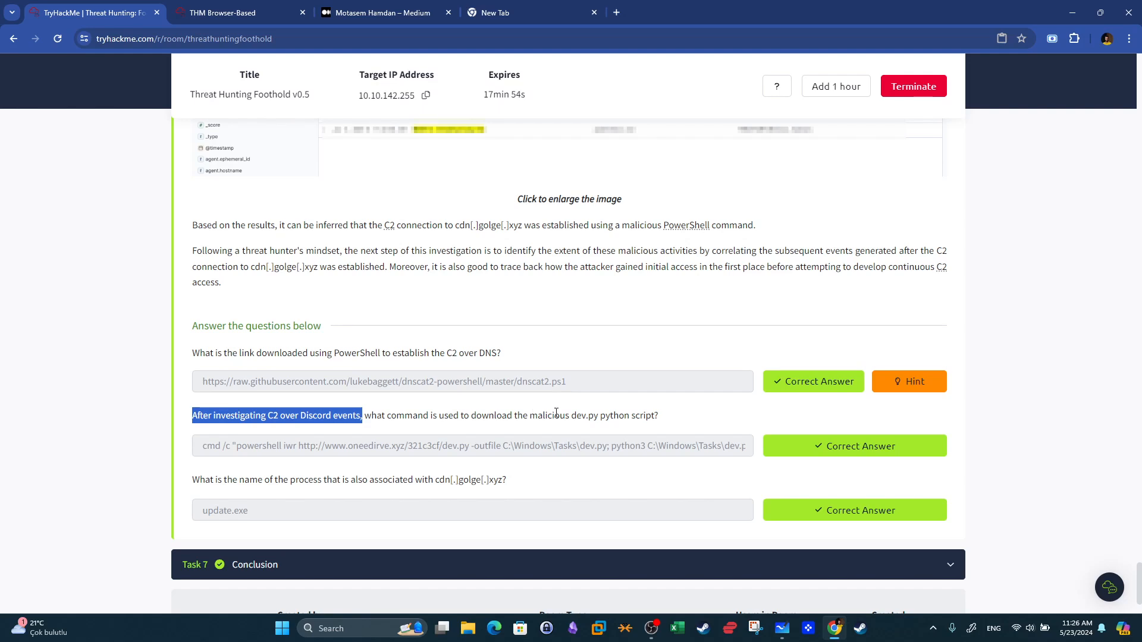
{"action": "left_click", "coordinate": [329, 427]}
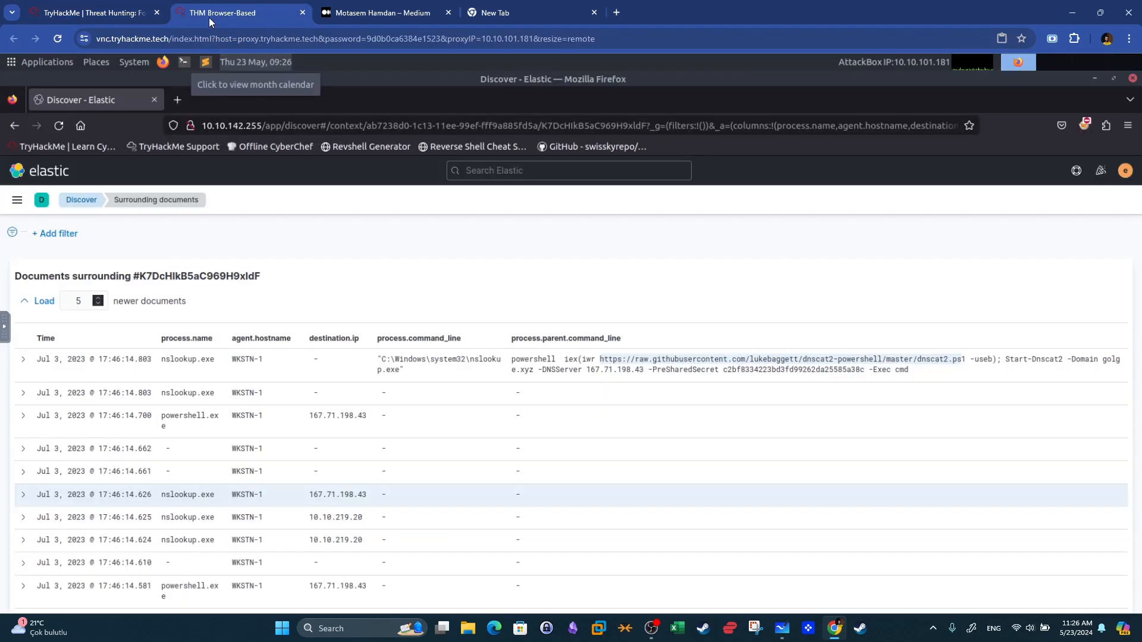
{"action": "left_click", "coordinate": [214, 13]}
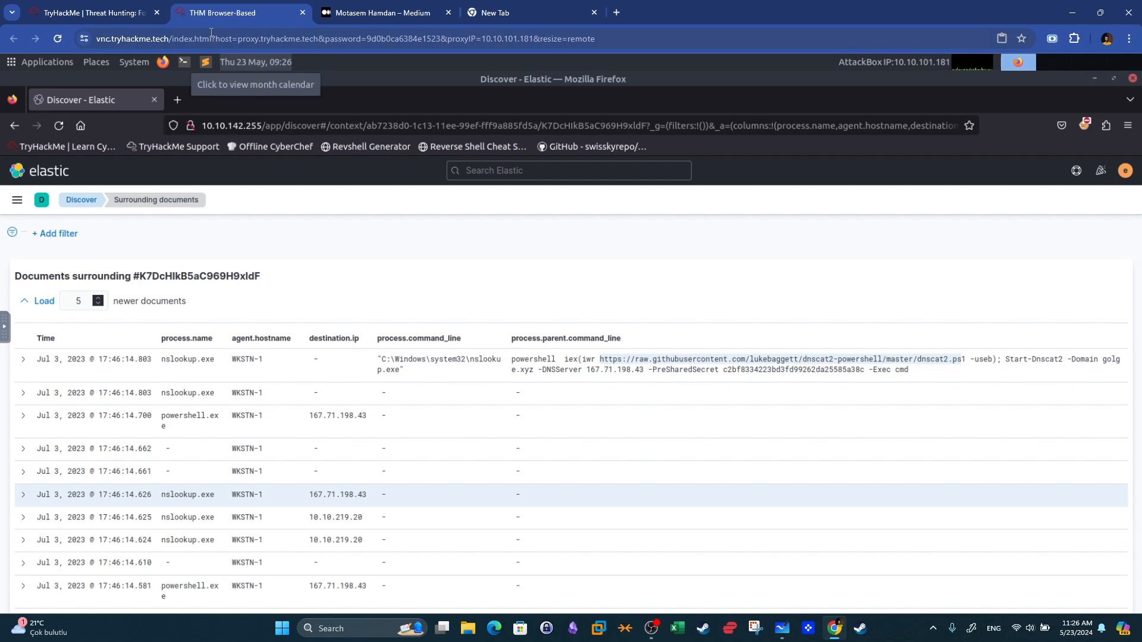
Return to Discover and switch the index pattern to winlogbeat-*.
{"action": "left_click", "coordinate": [85, 203]}
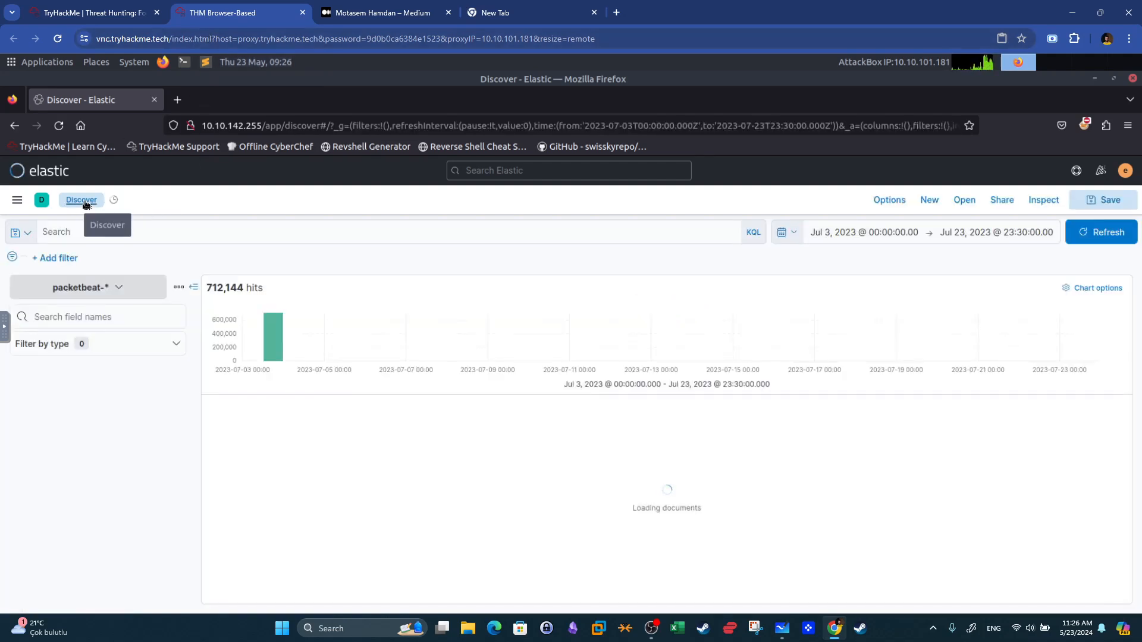
{"action": "left_click", "coordinate": [119, 288]}
{"action": "left_click", "coordinate": [58, 405]}
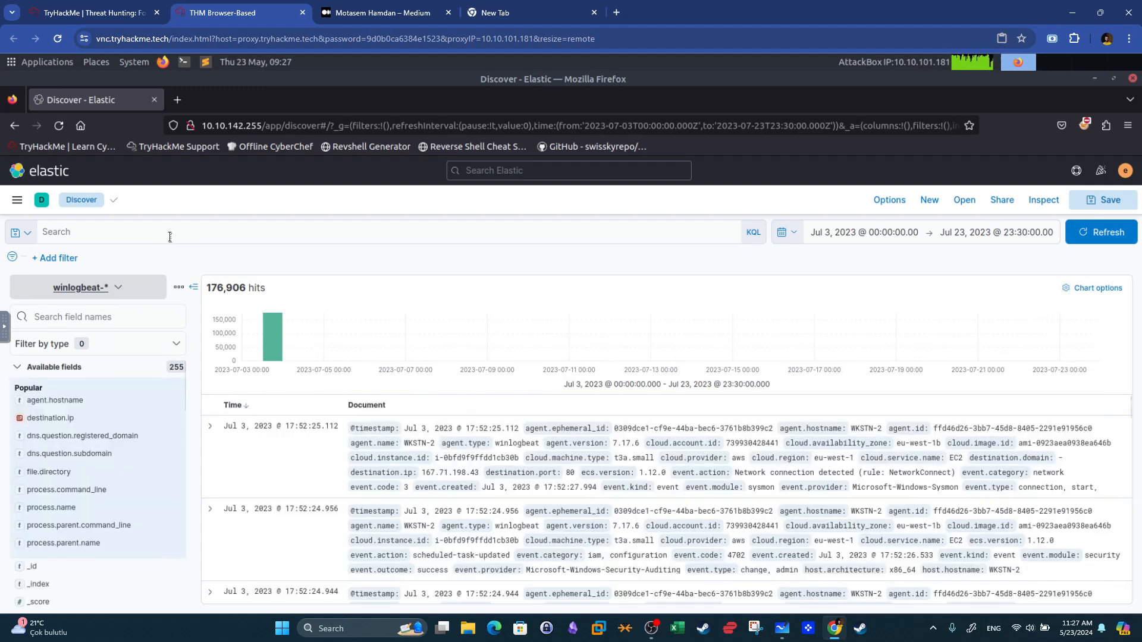
Search for host.hostname : WKSTN-* AND *discord* to find Discord-related events on the workstations.
{"action": "left_click", "coordinate": [169, 237]}
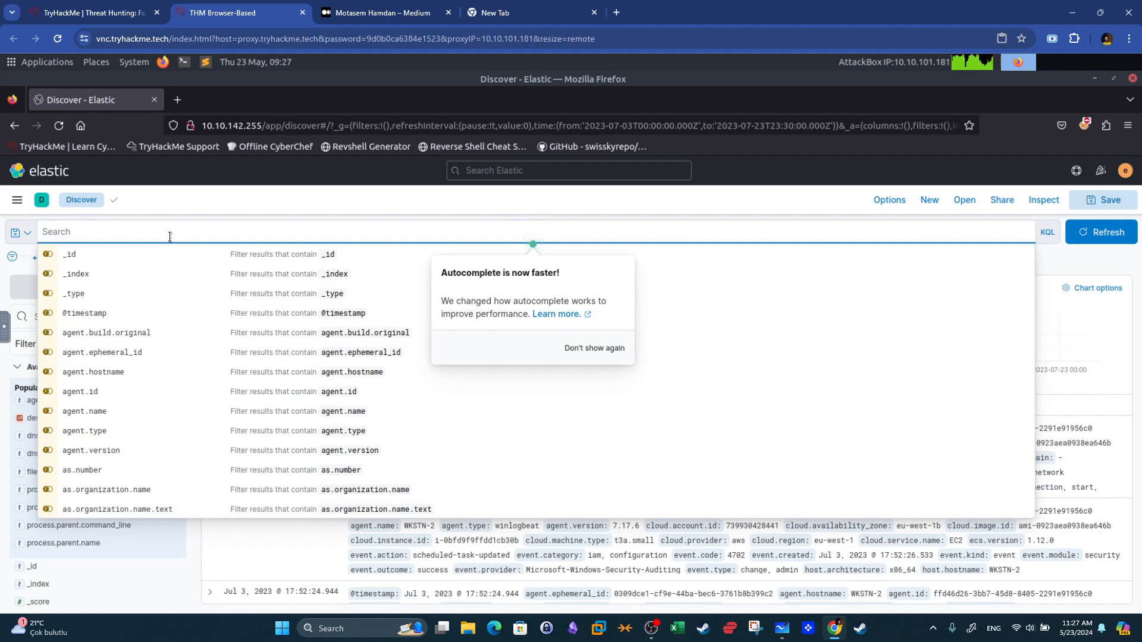
{"action": "type", "text": "hostn"}
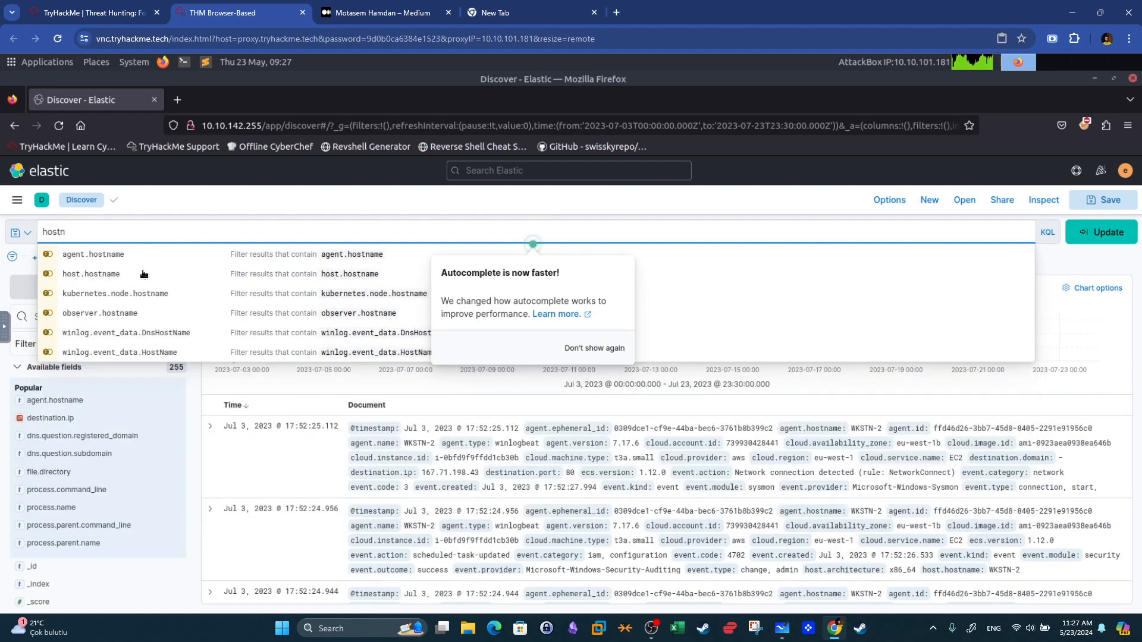
{"action": "left_click", "coordinate": [144, 279]}
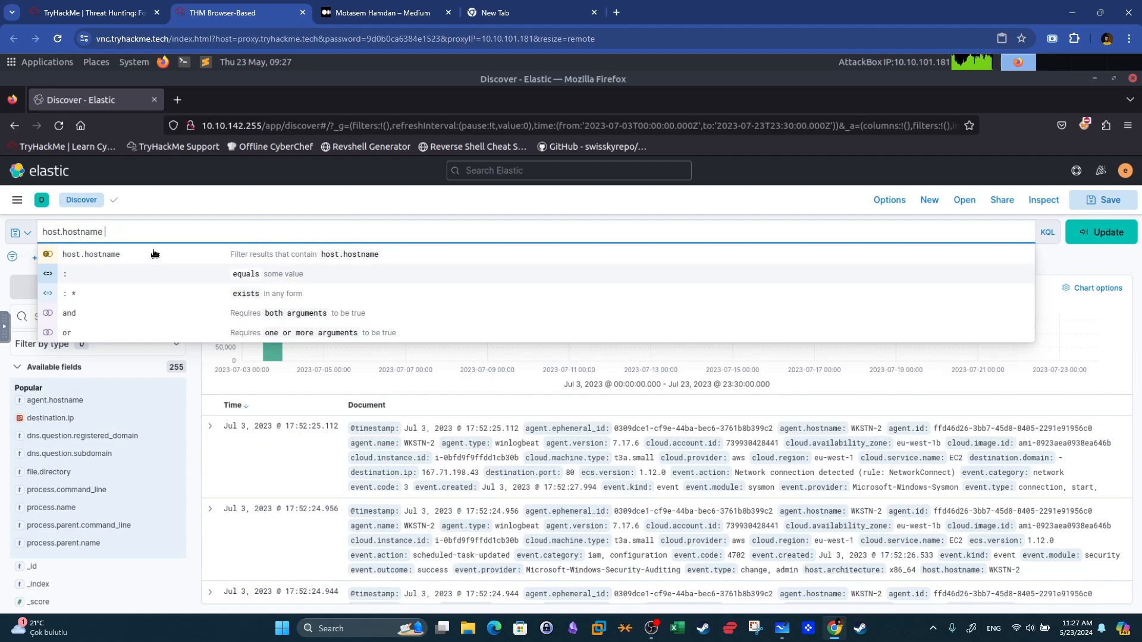
{"action": "type", "text": ":"}
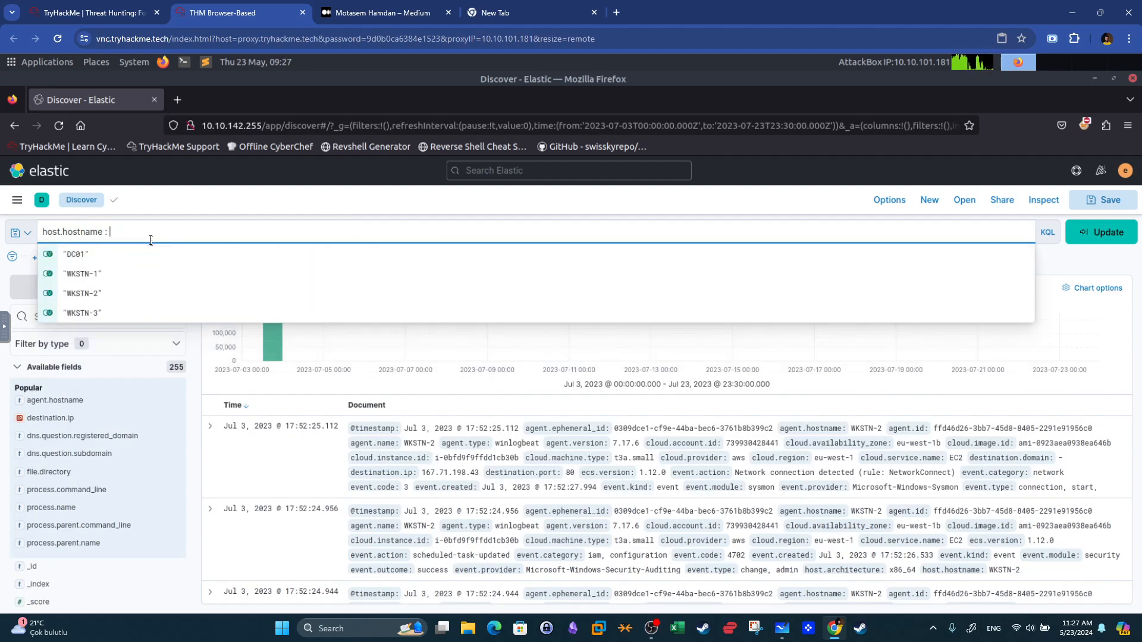
{"action": "left_click", "coordinate": [148, 274]}
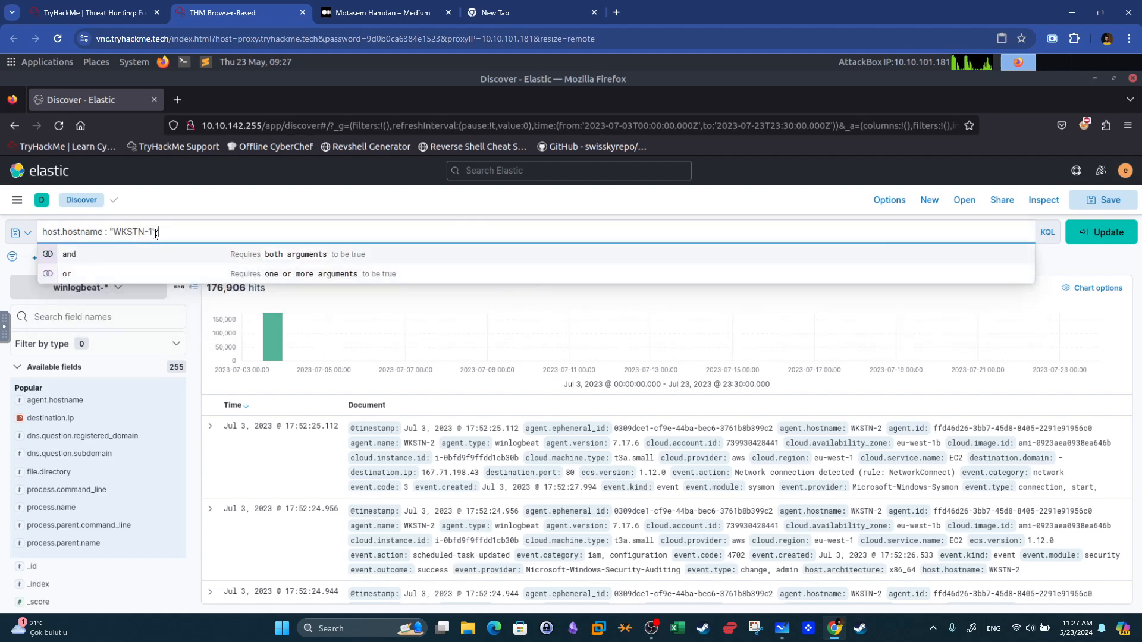
{"action": "key", "text": "BackSpace"}
{"action": "key", "text": "BackSpace"}
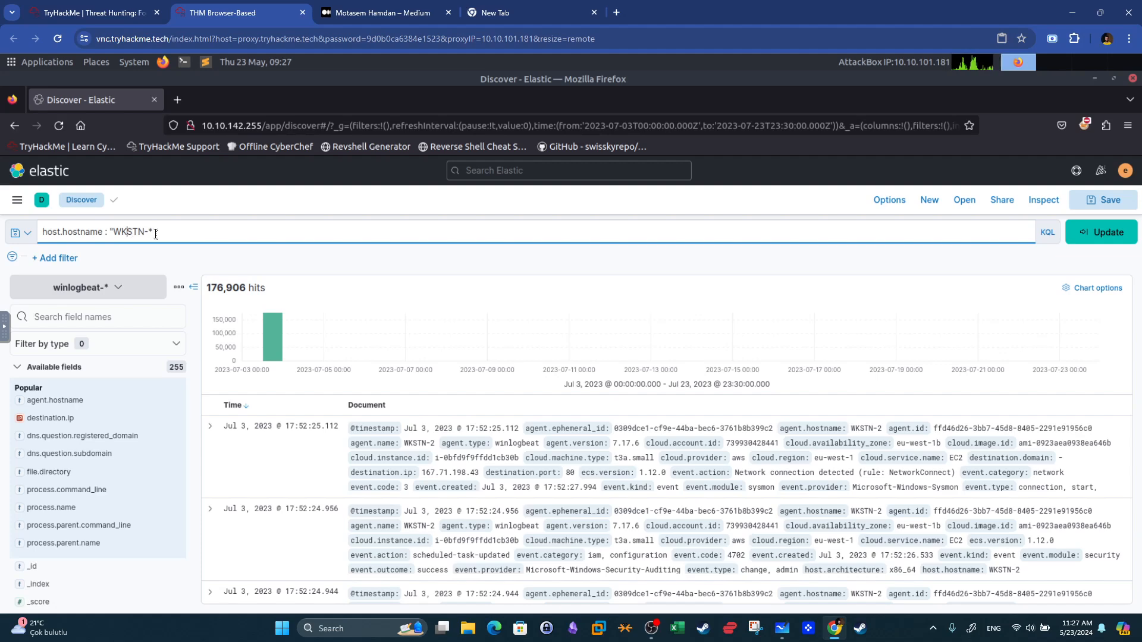
{"action": "key", "text": "BackSpace"}
{"action": "type", "text": "AND"}
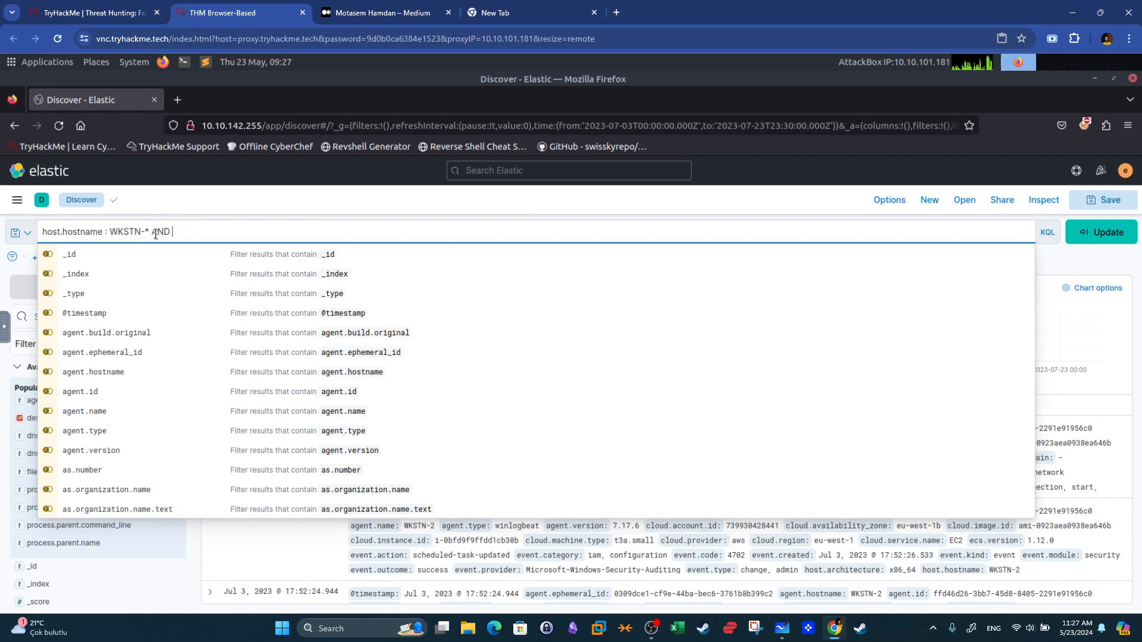
{"action": "key", "text": "BackSpace"}
{"action": "type", "text": "di"}
{"action": "key", "text": "BackSpace"}
{"action": "key", "text": "BackSpace"}
{"action": "type", "text": "*discord"}
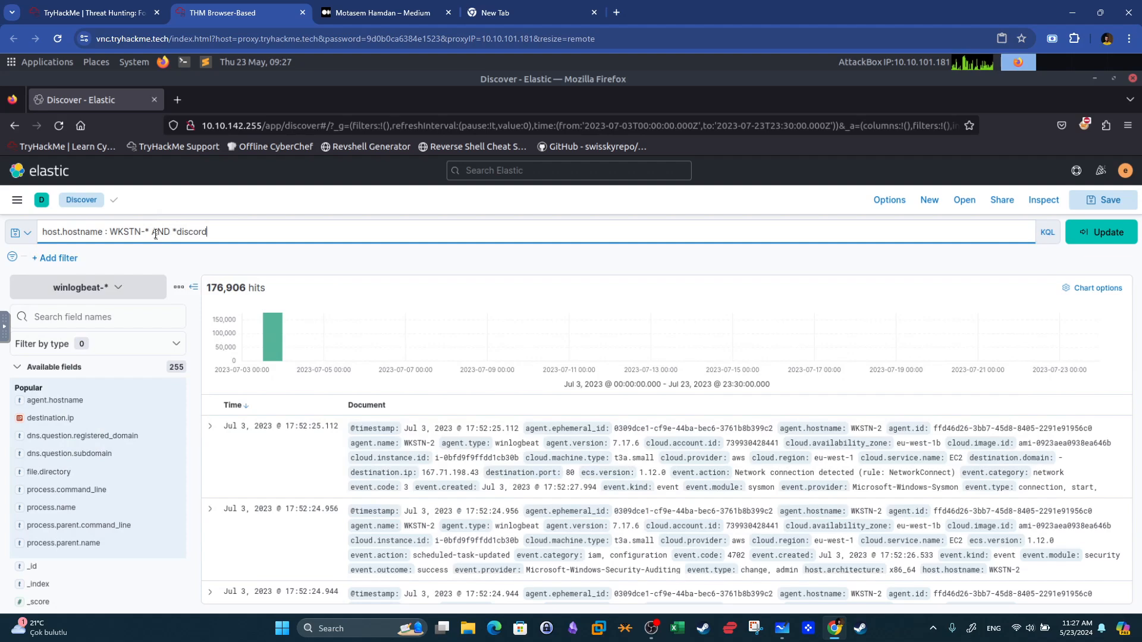
{"action": "type", "text": "*"}
{"action": "key", "text": "Return"}
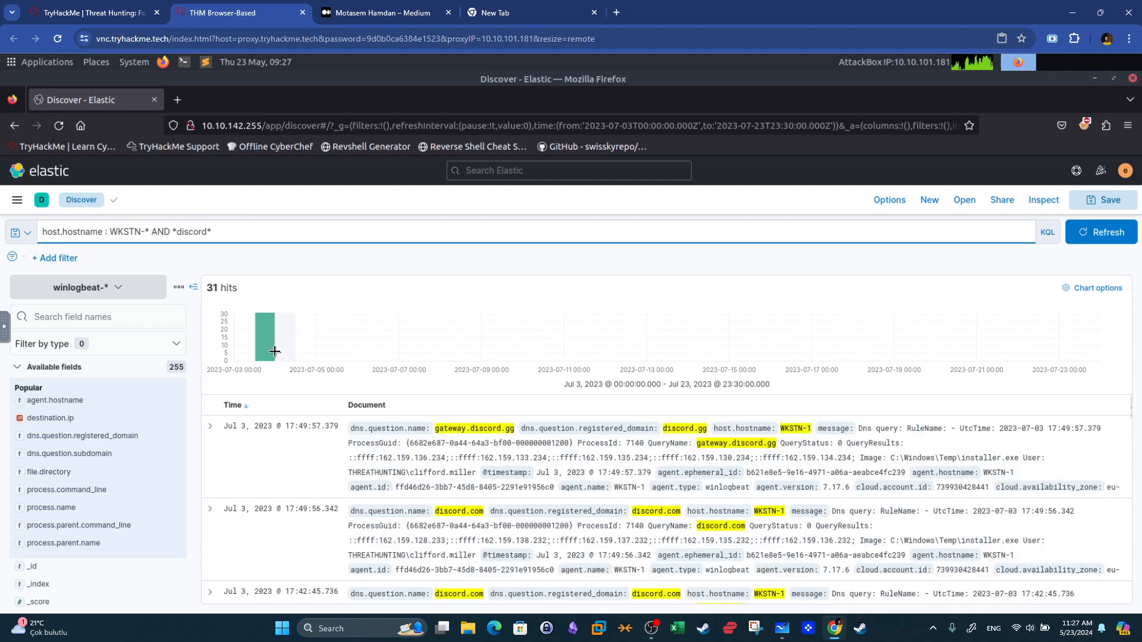
Check the room's Discord C2 question in the TryHackMe tab, then return to Kibana.
{"action": "mouse_move", "coordinate": [276, 355]}
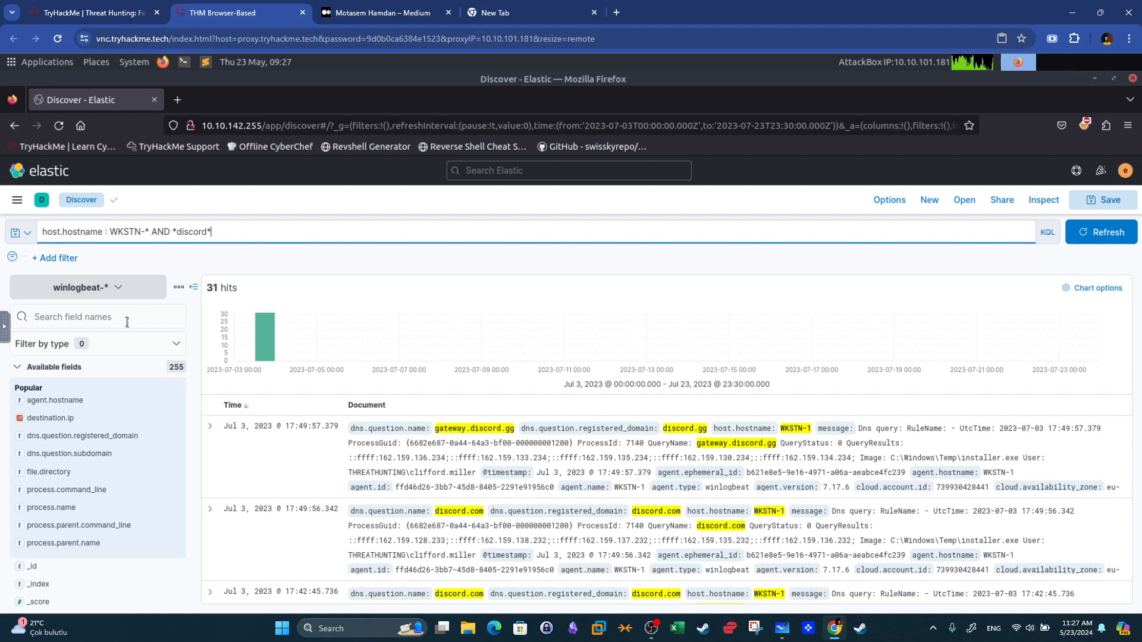
{"action": "left_click", "coordinate": [102, 7]}
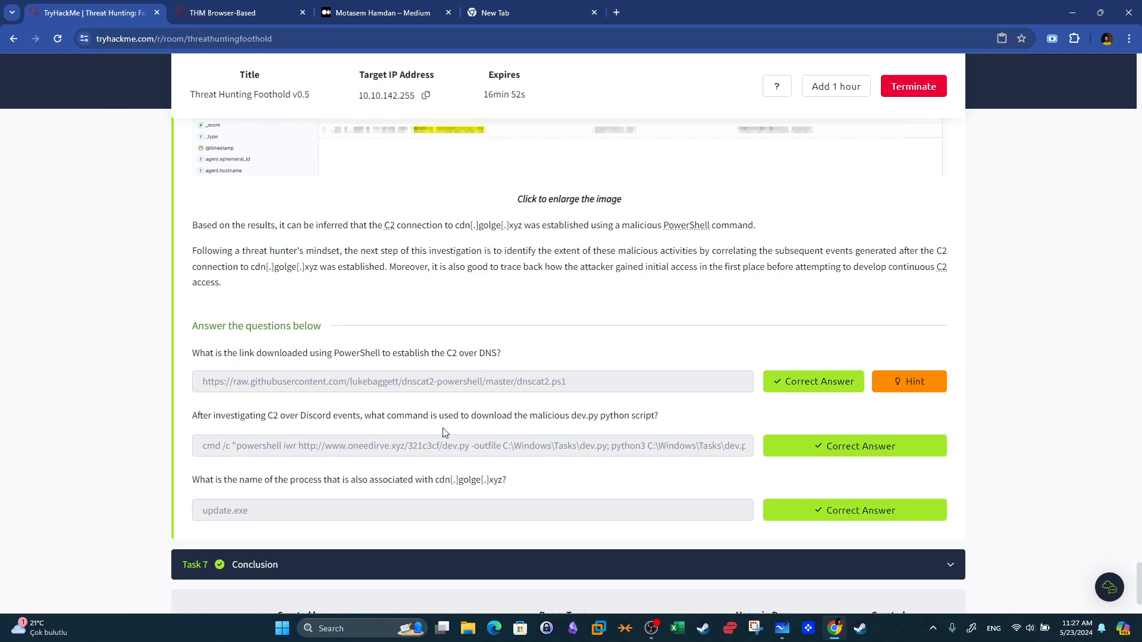
{"action": "left_click", "coordinate": [223, 12]}
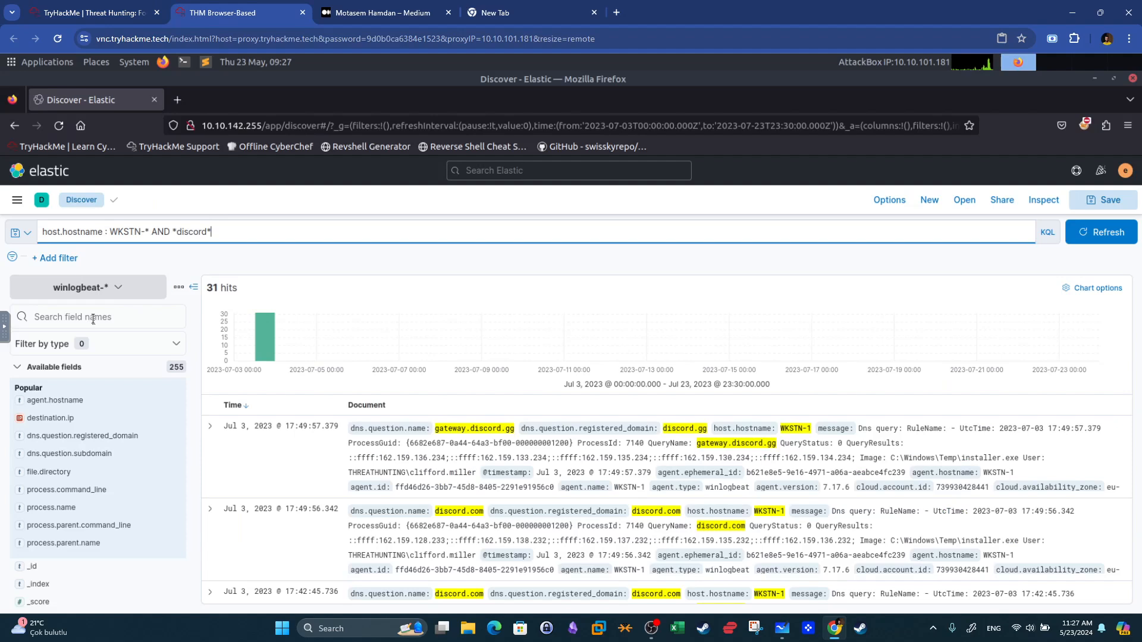
Add process.command_line, process.name, process.parent.command_line, process.parent.name, destination.ip, dns.question.registered_domain and dns.question.subdomain as result columns.
{"action": "left_click", "coordinate": [174, 490]}
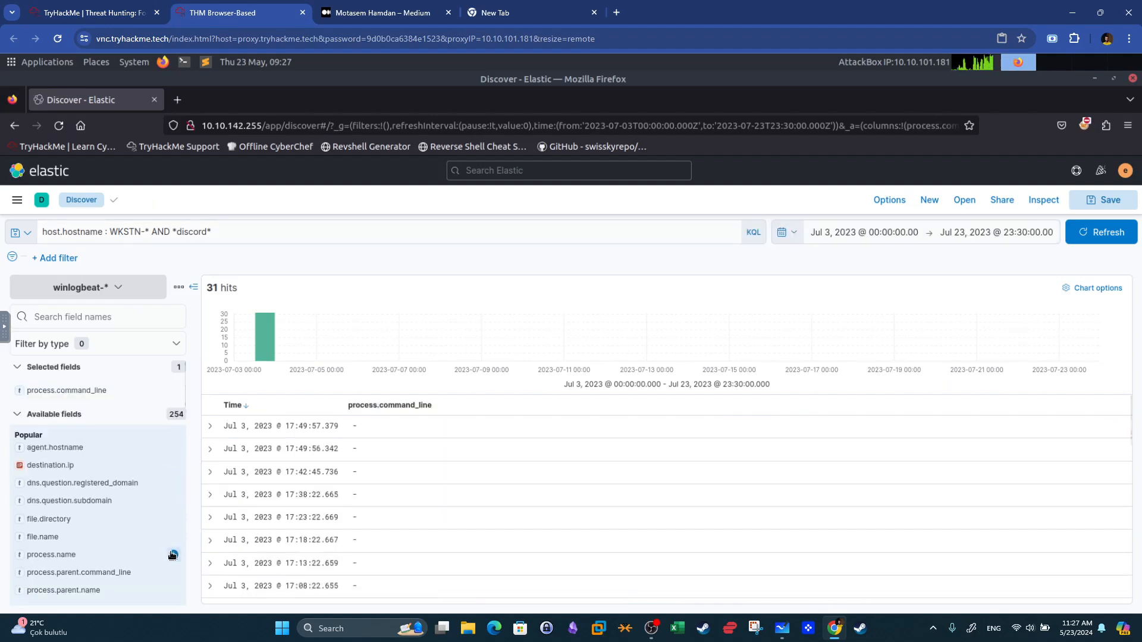
{"action": "left_click", "coordinate": [170, 553]}
{"action": "scroll", "coordinate": [168, 574], "scroll_direction": "down", "scroll_amount": 1}
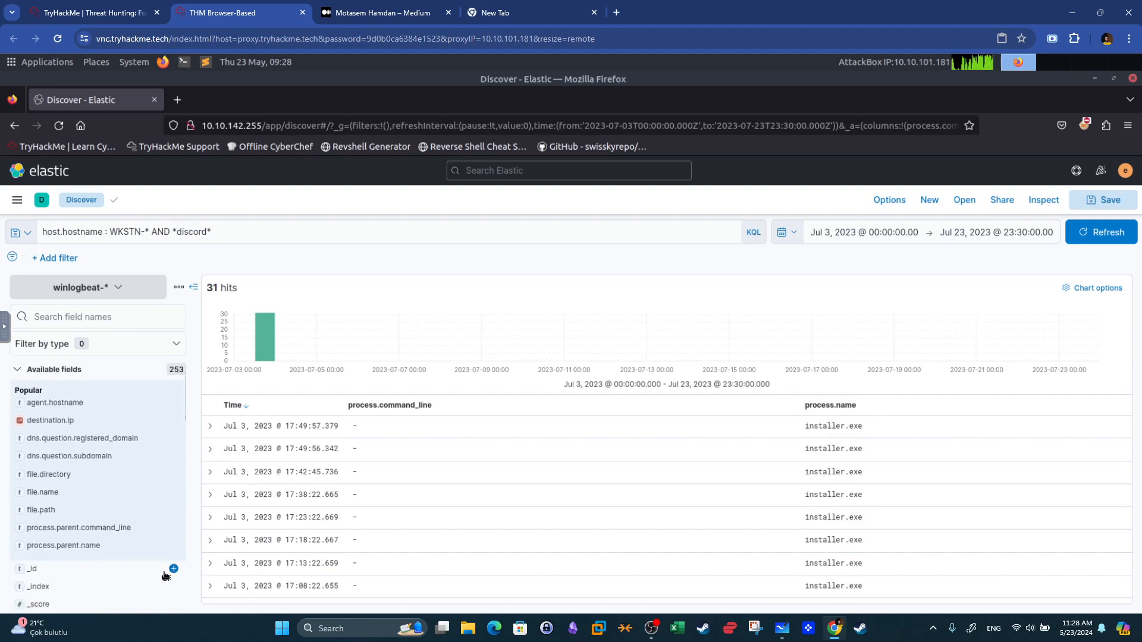
{"action": "left_click", "coordinate": [173, 528]}
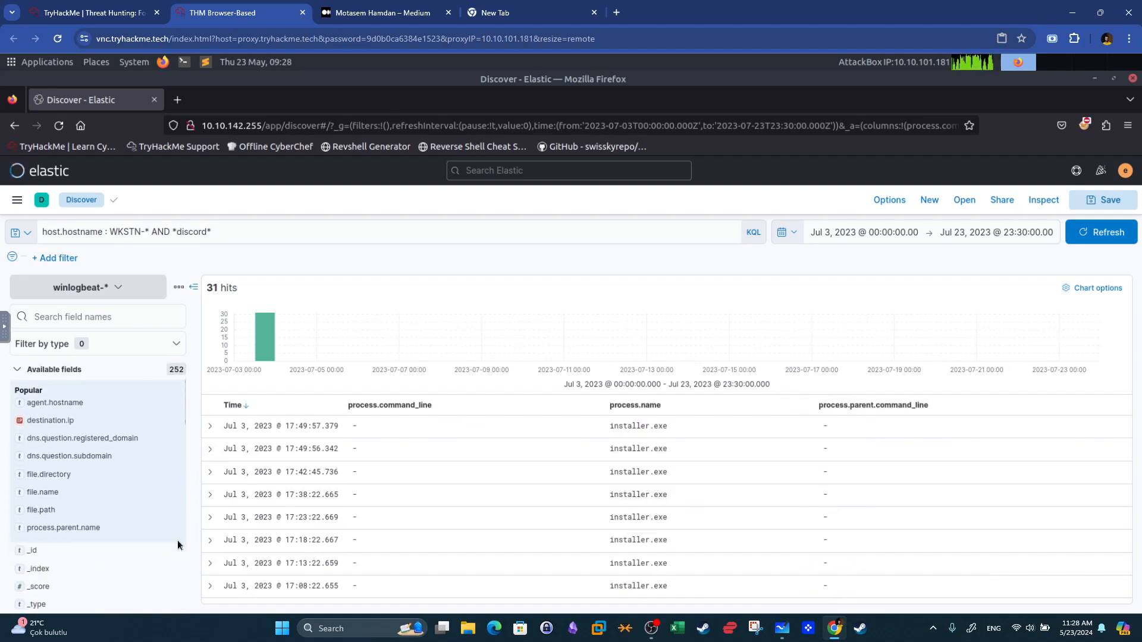
{"action": "left_click", "coordinate": [173, 528]}
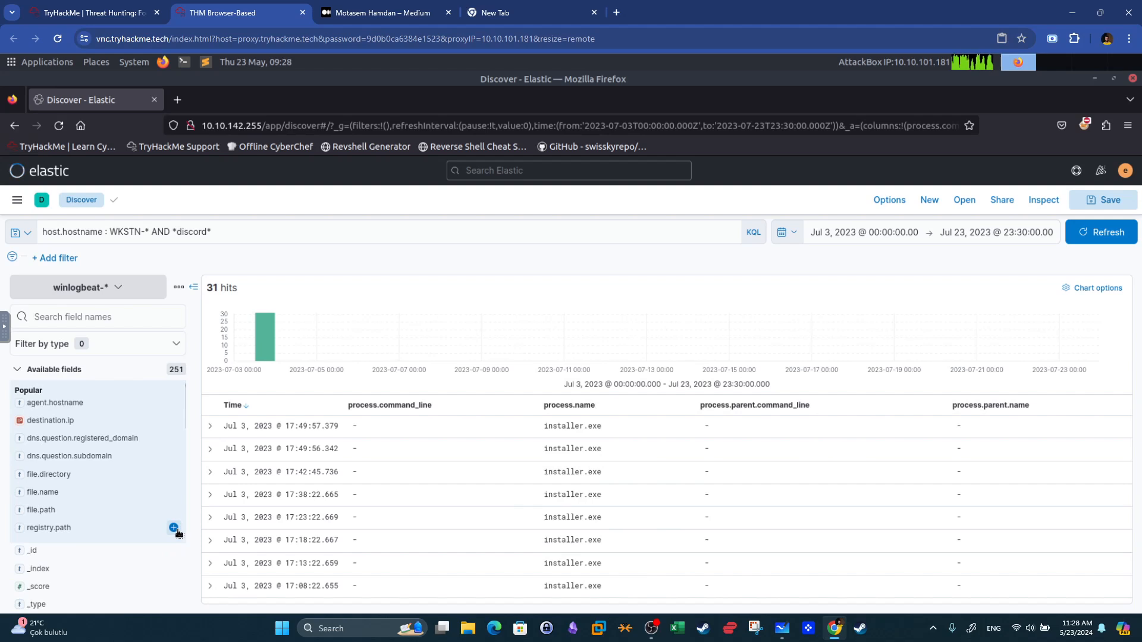
{"action": "left_click", "coordinate": [173, 420]}
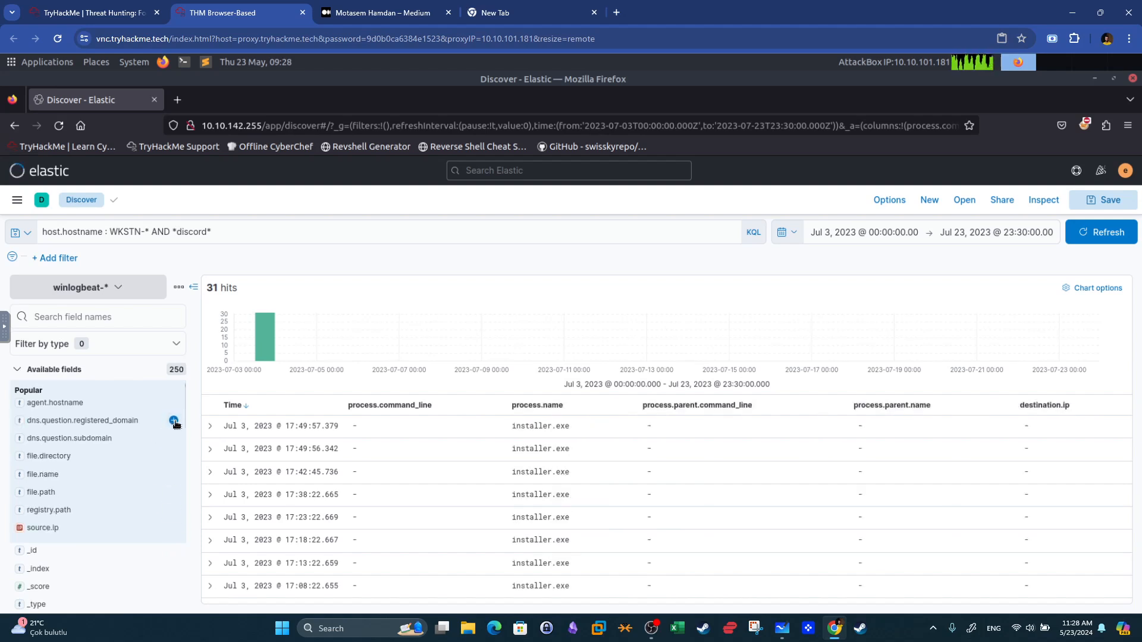
{"action": "left_click", "coordinate": [174, 421]}
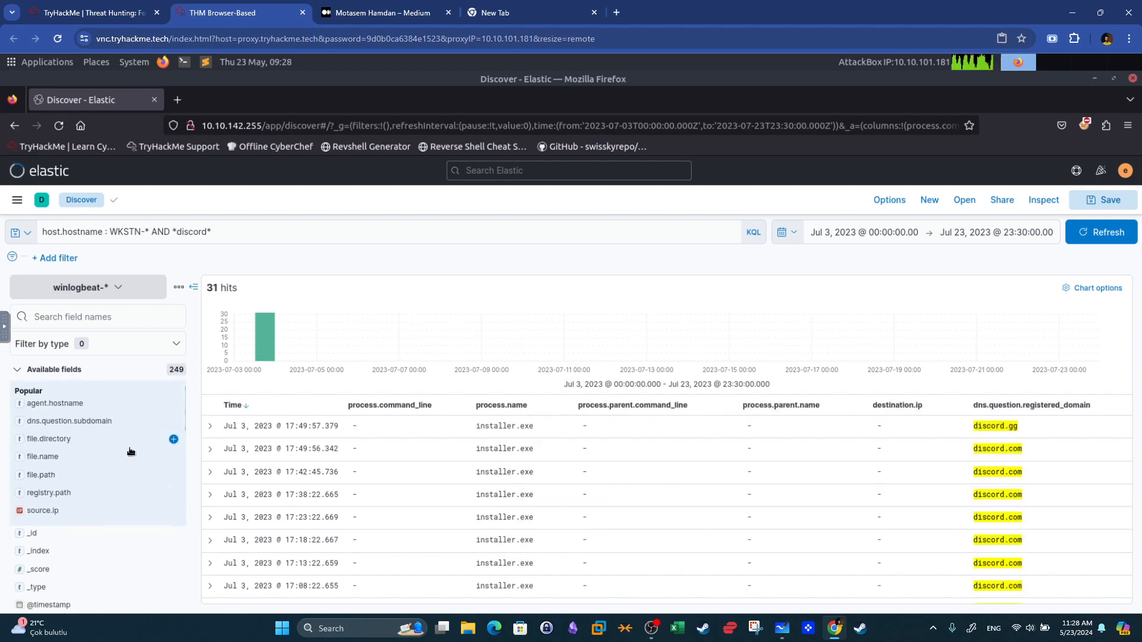
{"action": "left_click", "coordinate": [173, 420]}
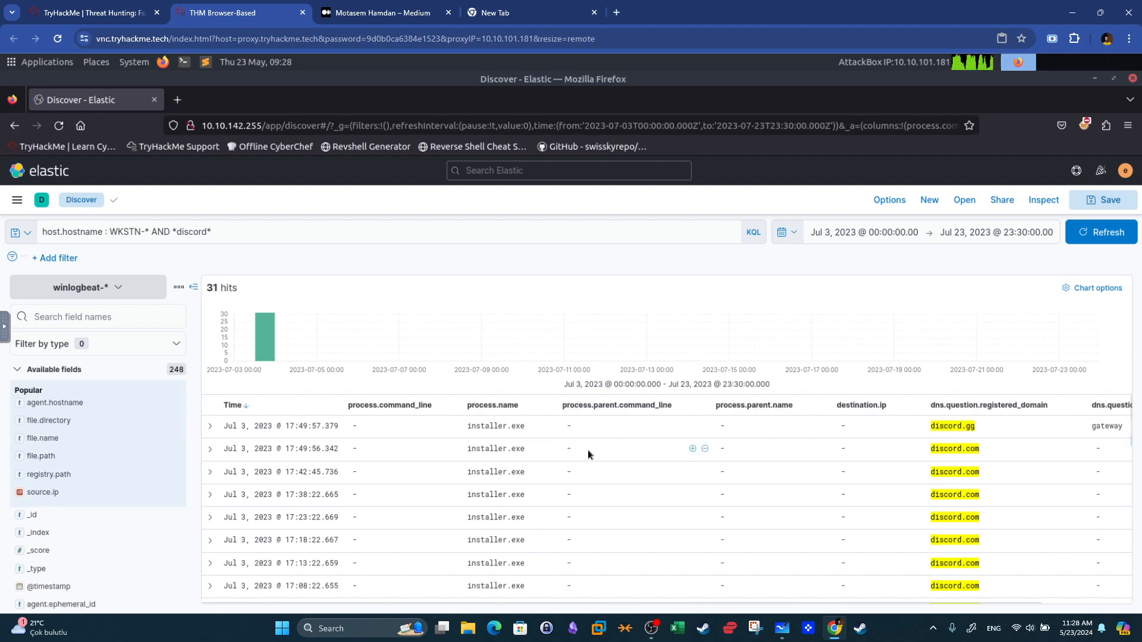
Scroll through the Discord results, then open the surrounding documents of the newest gateway.discord.gg event.
{"action": "scroll", "coordinate": [590, 450], "scroll_direction": "down", "scroll_amount": 5}
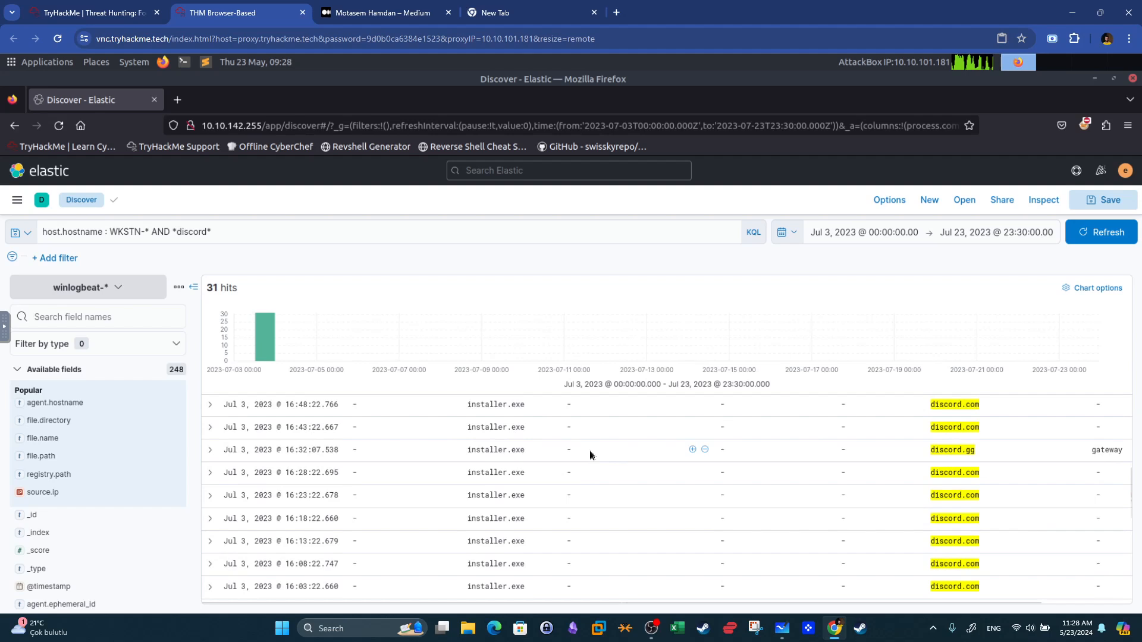
{"action": "scroll", "coordinate": [590, 450], "scroll_direction": "up", "scroll_amount": 5}
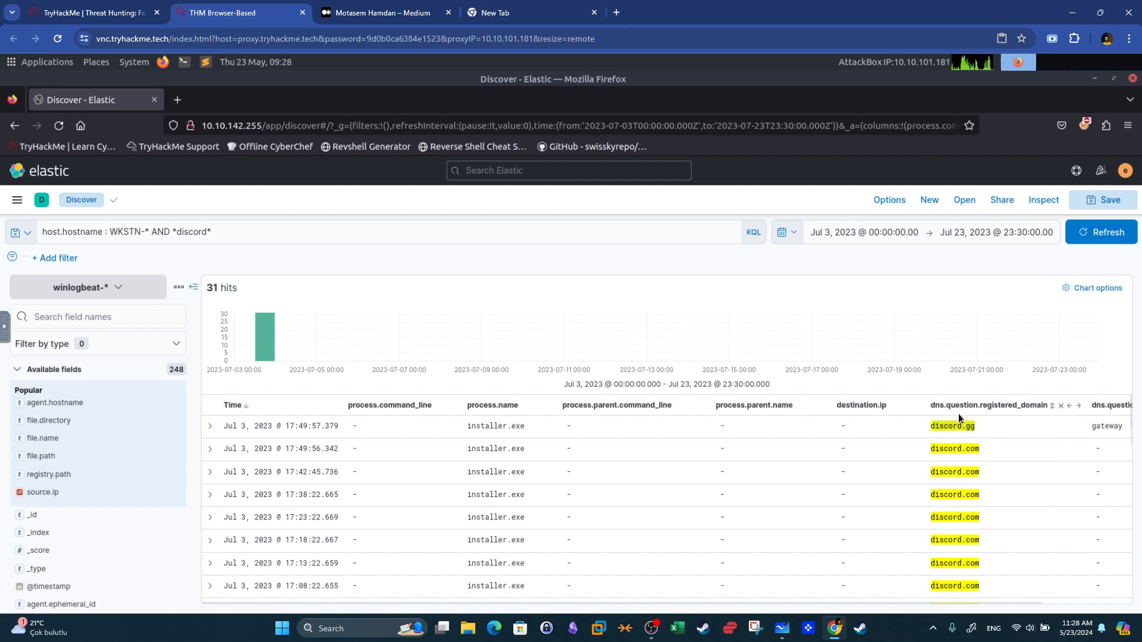
{"action": "scroll", "coordinate": [974, 455], "scroll_direction": "down", "scroll_amount": 10}
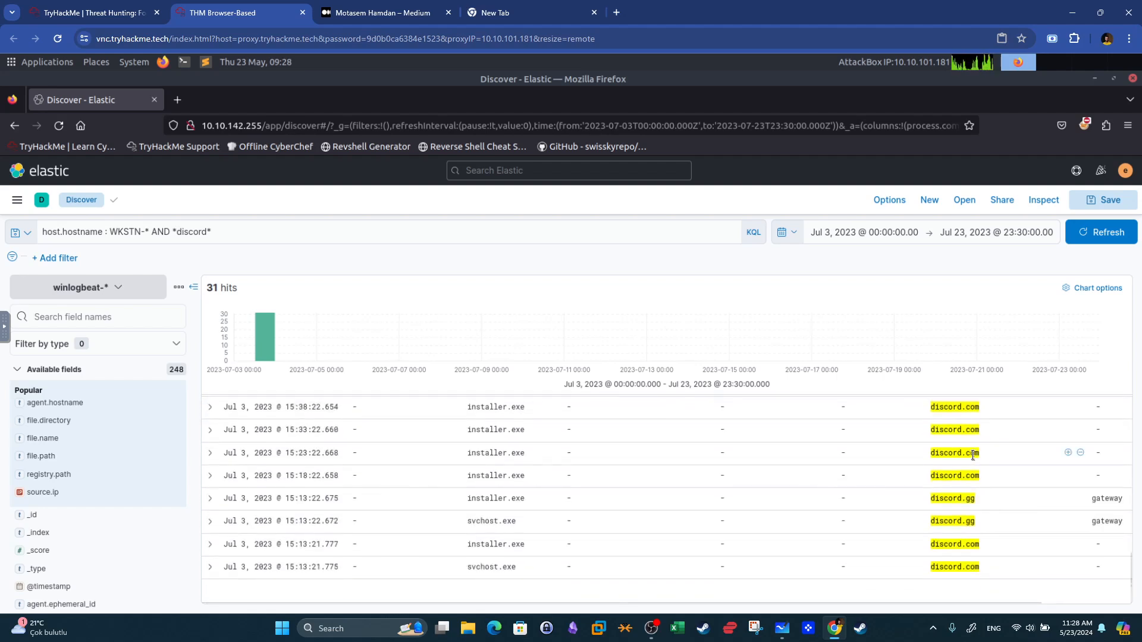
{"action": "scroll", "coordinate": [972, 455], "scroll_direction": "up", "scroll_amount": 10}
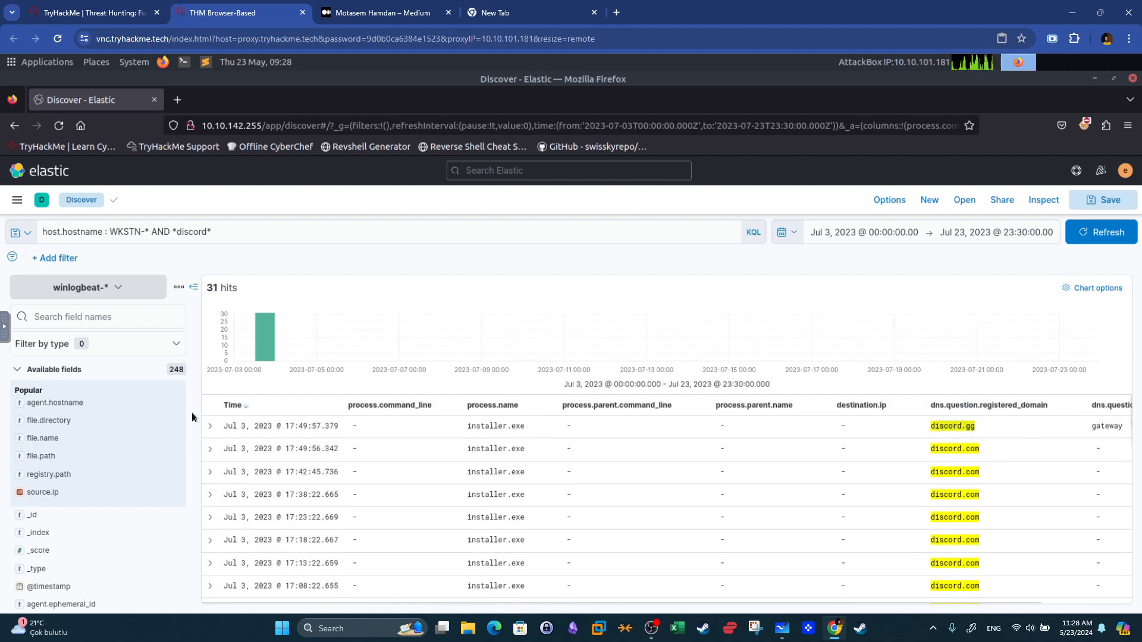
{"action": "left_click", "coordinate": [210, 427]}
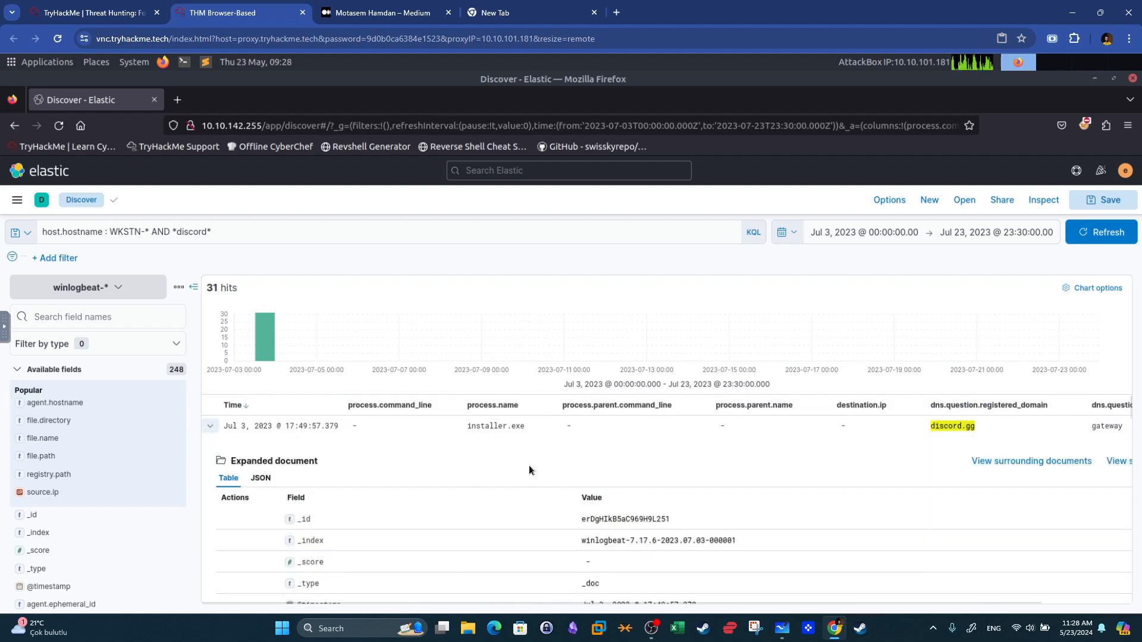
{"action": "left_click", "coordinate": [1031, 462]}
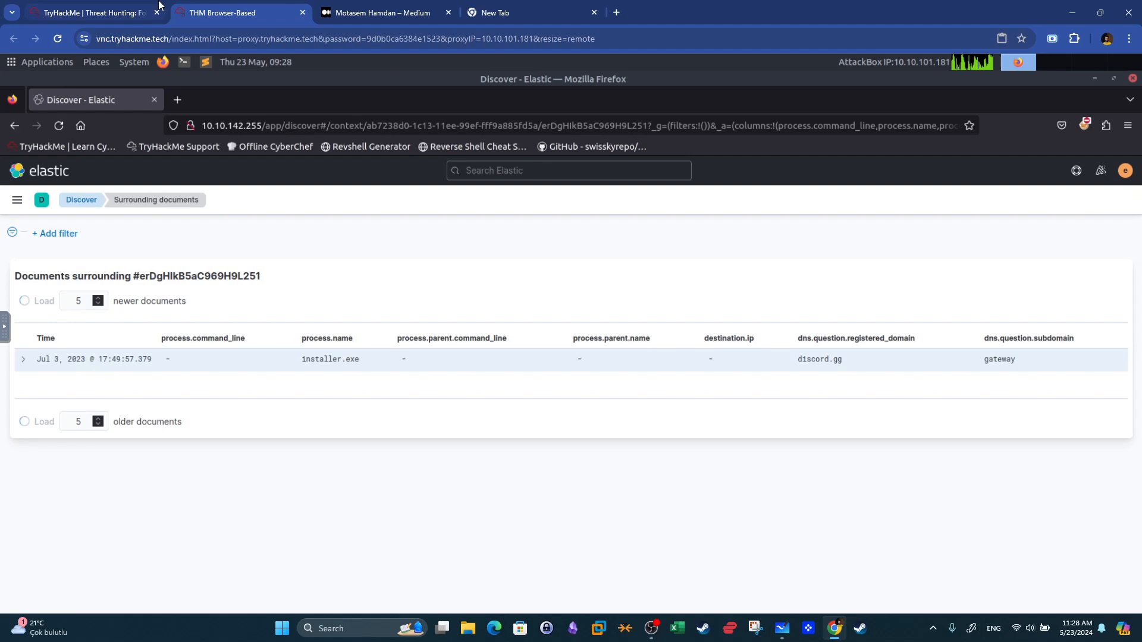
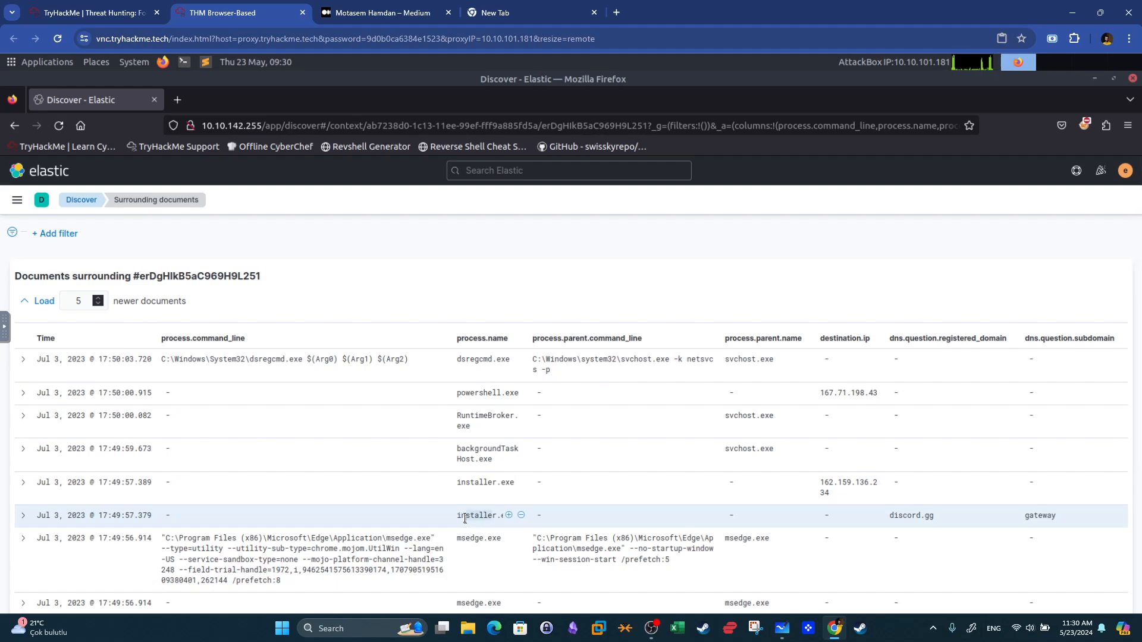
Dismiss the machine-expiring notice on the room page and return to the Elastic session.
{"action": "left_click", "coordinate": [126, 4]}
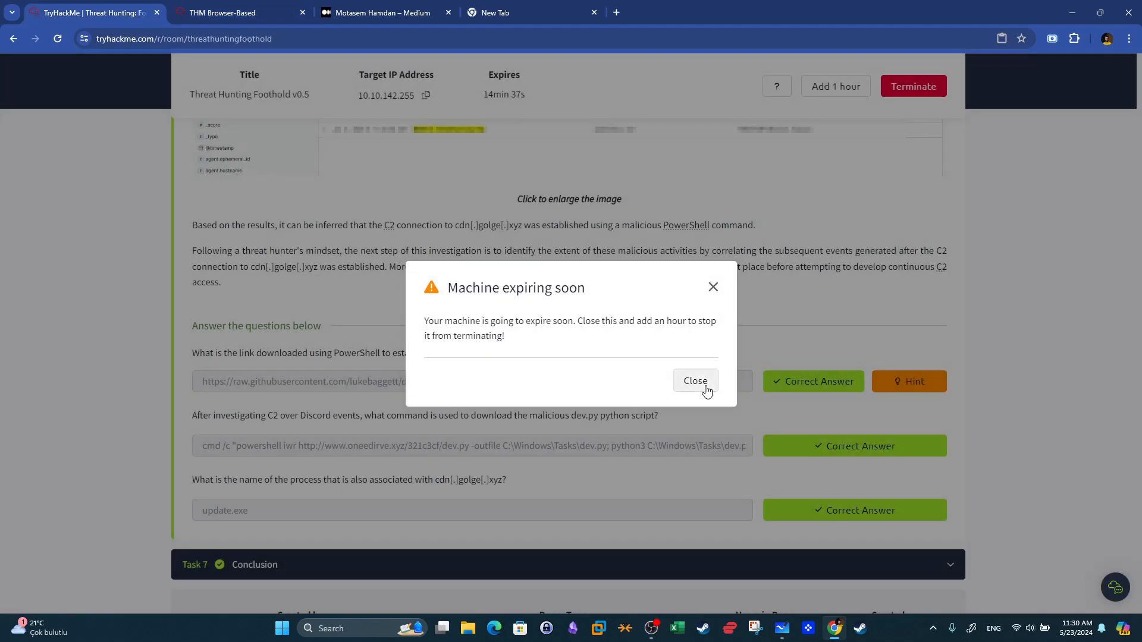
{"action": "left_click", "coordinate": [706, 389]}
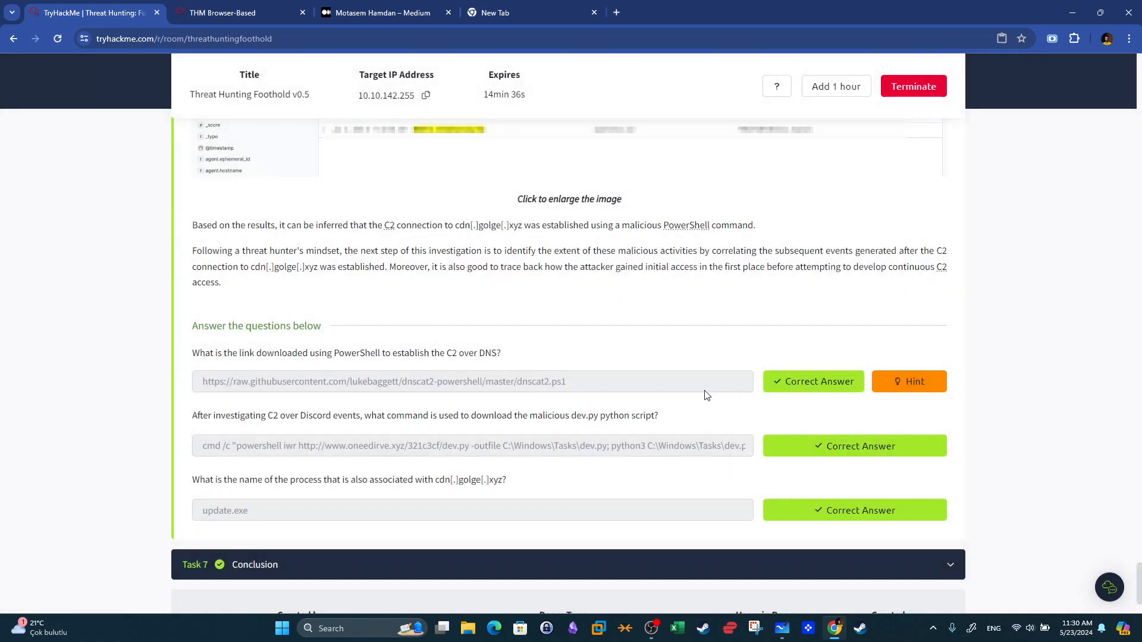
{"action": "left_click_drag", "start_coordinate": [645, 416], "coordinate": [613, 417]}
{"action": "left_click", "coordinate": [229, 12]}
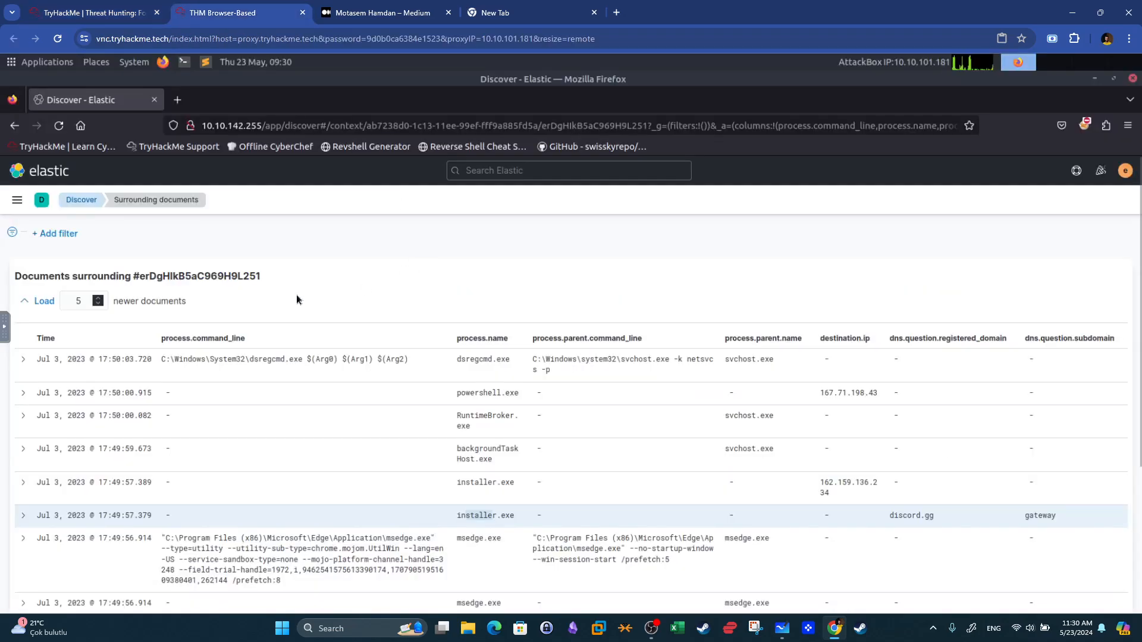
Go back to Discover and switch the index pattern to winlogbeat-*.
{"action": "left_click", "coordinate": [81, 200]}
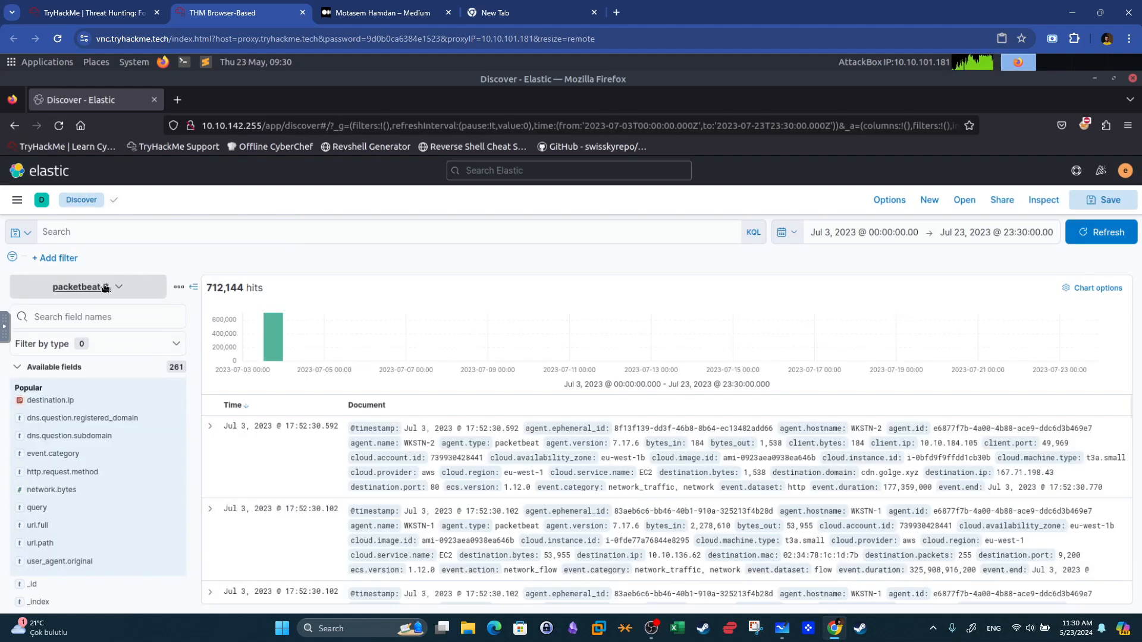
{"action": "left_click", "coordinate": [83, 288]}
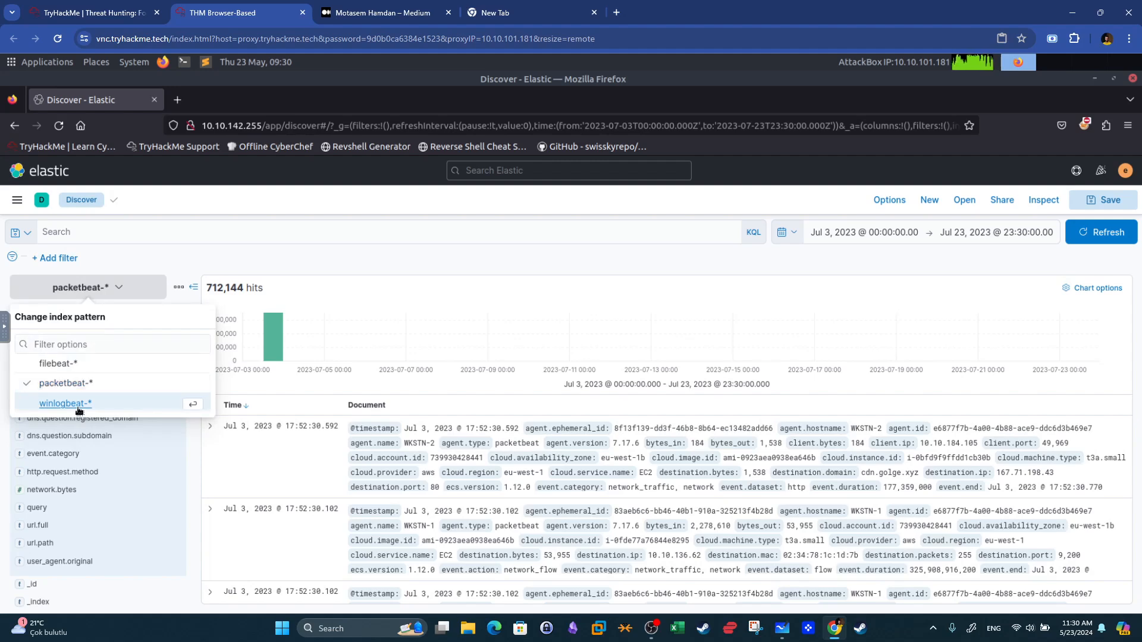
{"action": "left_click", "coordinate": [65, 403]}
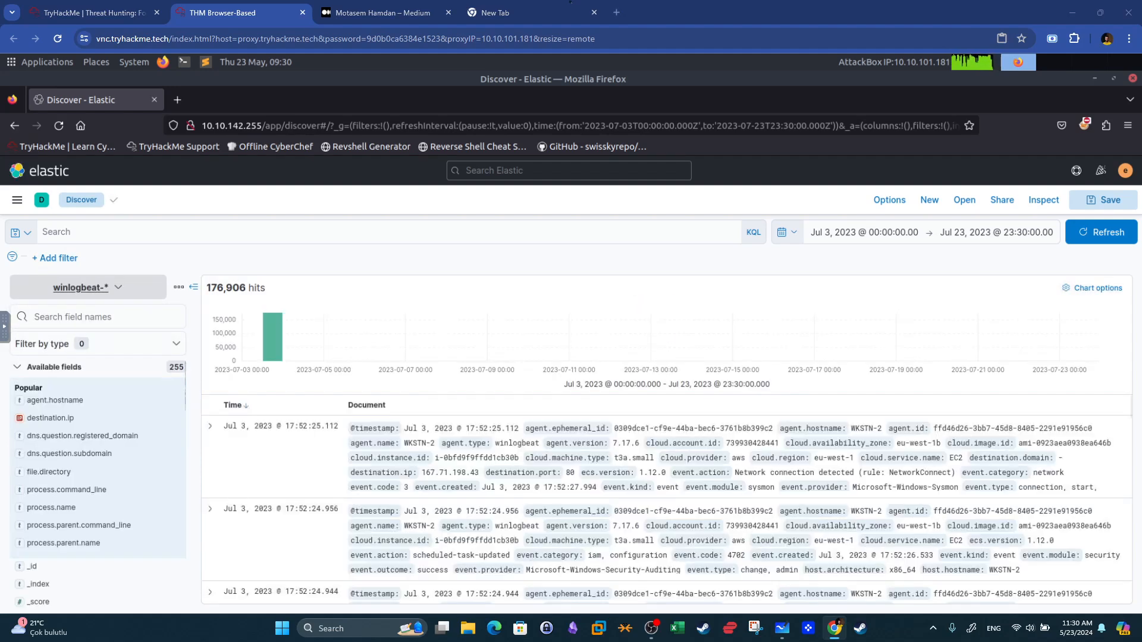
Search for host.name: WKSTN-1* AND winlog.event_id: 1 AND process.parent.executable : *installer.exe*.
{"action": "left_click", "coordinate": [199, 233]}
{"action": "type", "text": "host.name: WKSTN-1* AND winlog.event_id: 1"}
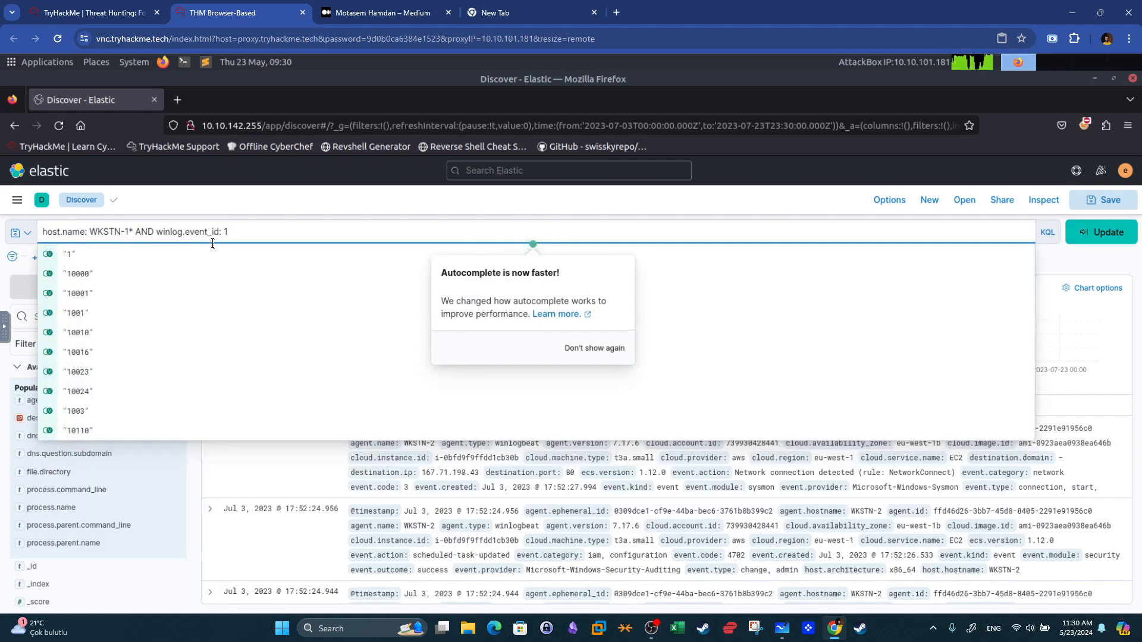
{"action": "type", "text": "AND "}
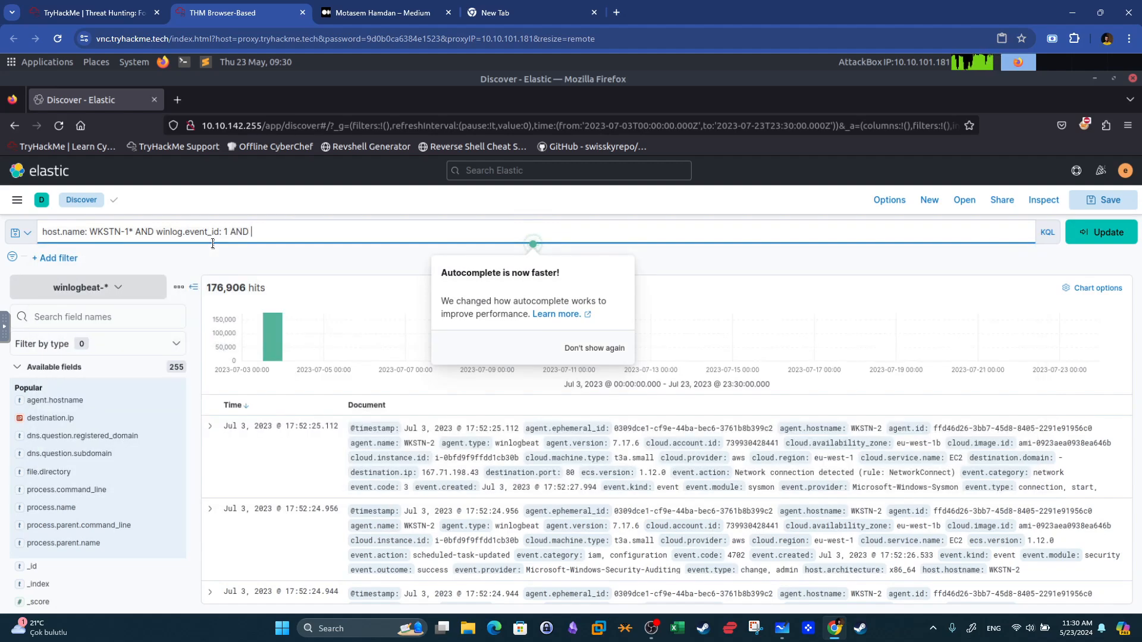
{"action": "type", "text": "process.par"}
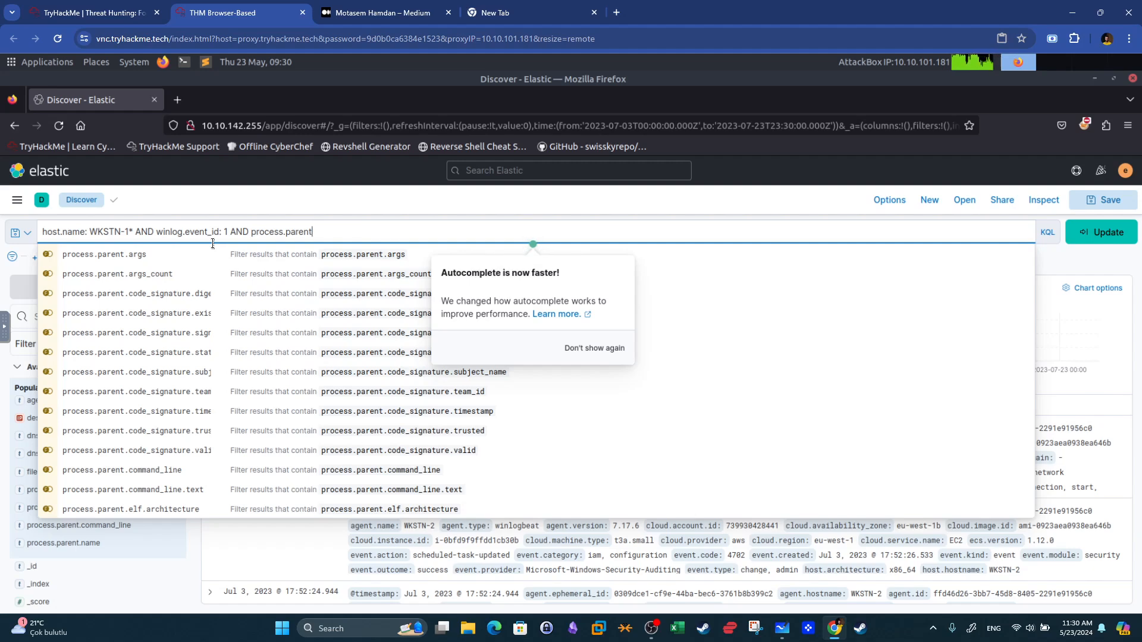
{"action": "type", "text": "ent.ex"}
{"action": "left_click", "coordinate": [376, 254]}
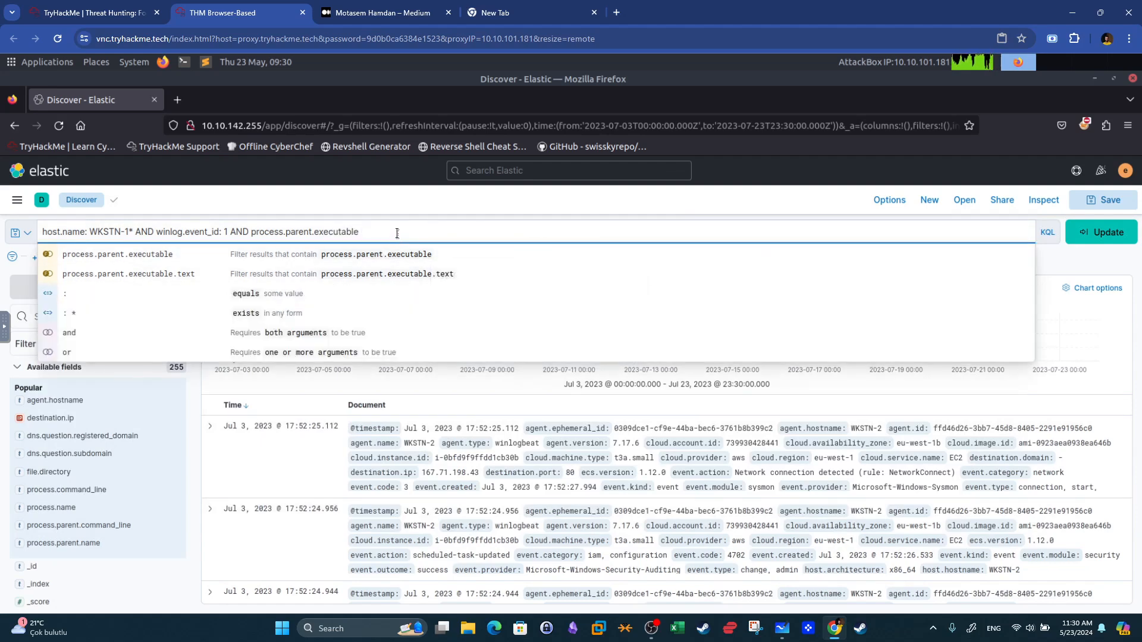
{"action": "type", "text": ": *"}
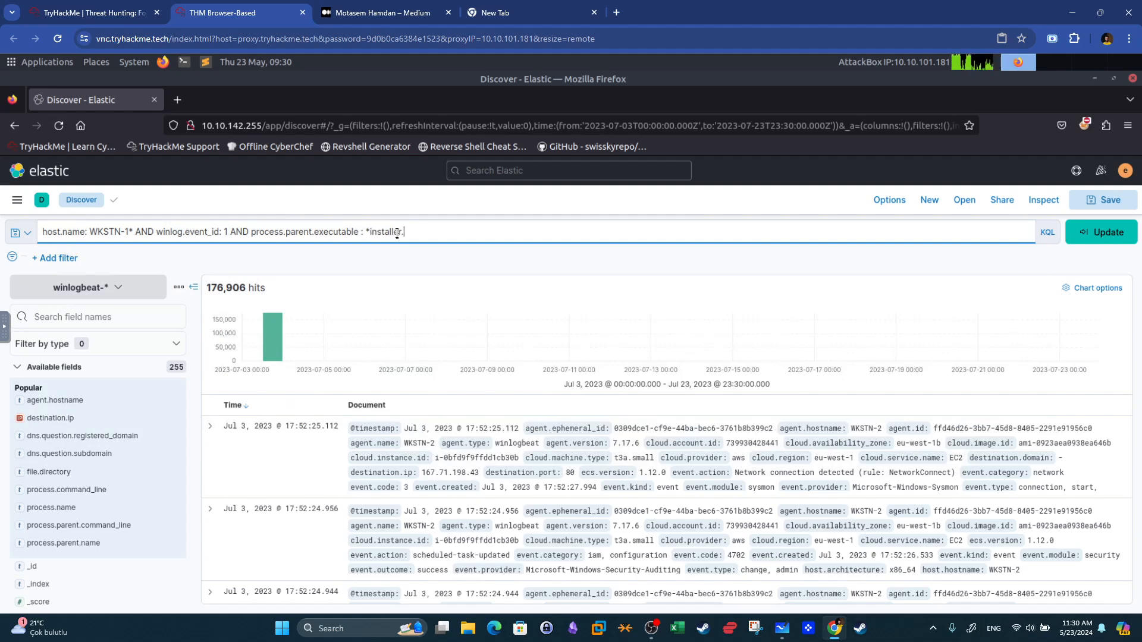
{"action": "key", "text": "Return"}
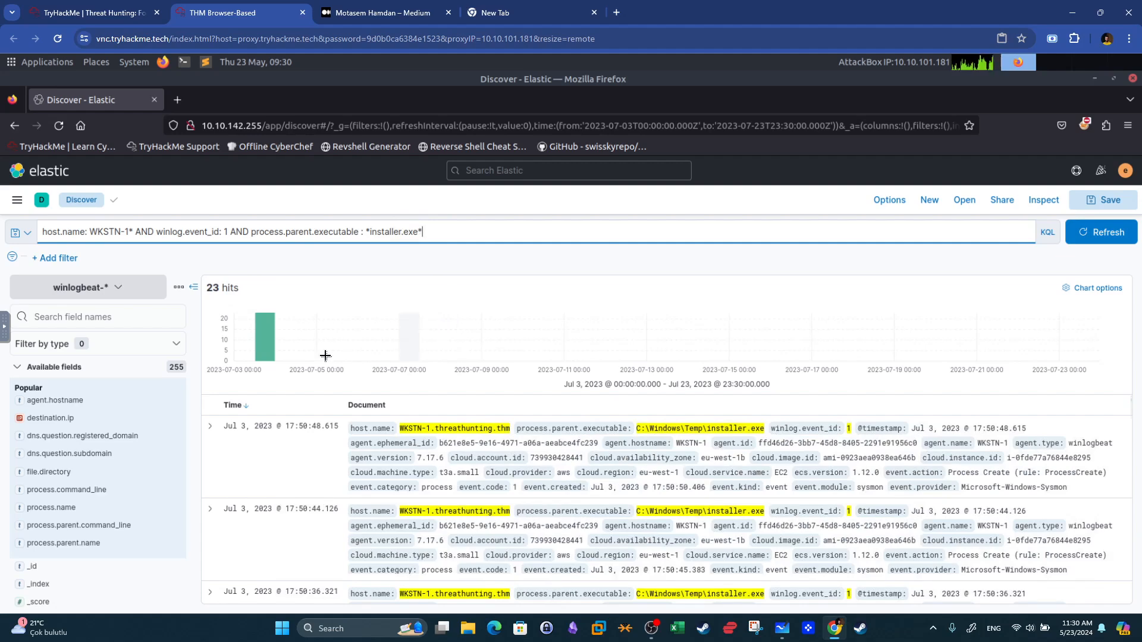
Add process.command_line, process.name, process.parent.command_line, process.parent.name, dns.question.registered_domain and dns.question.subdomain as columns.
{"action": "left_click", "coordinate": [174, 489]}
{"action": "left_click", "coordinate": [174, 556]}
{"action": "left_click", "coordinate": [174, 591]}
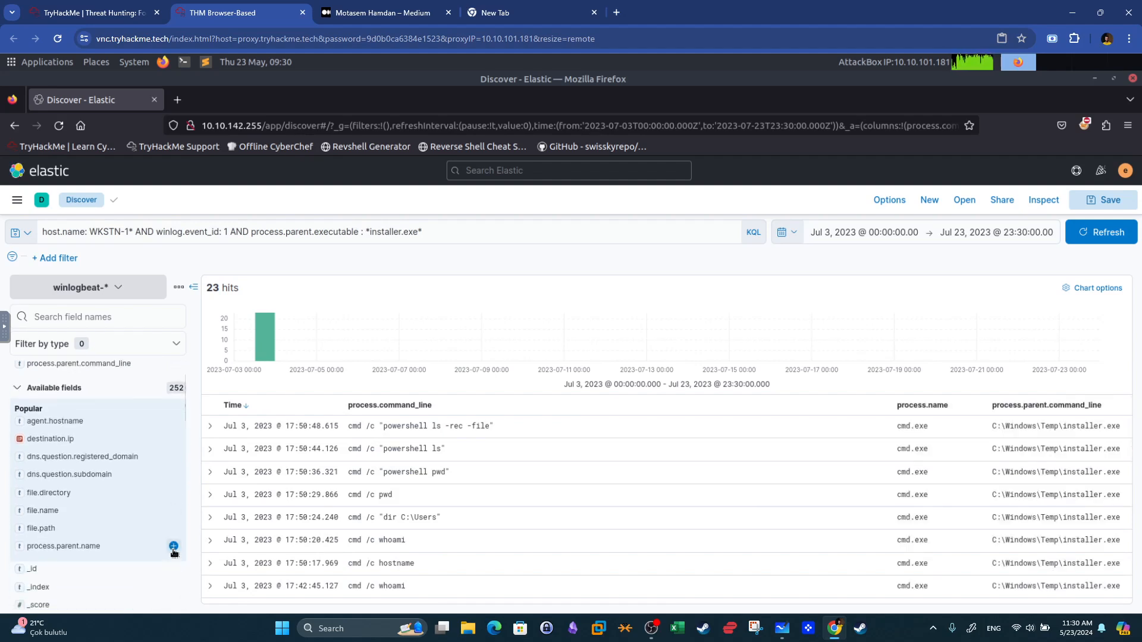
{"action": "left_click", "coordinate": [173, 548]}
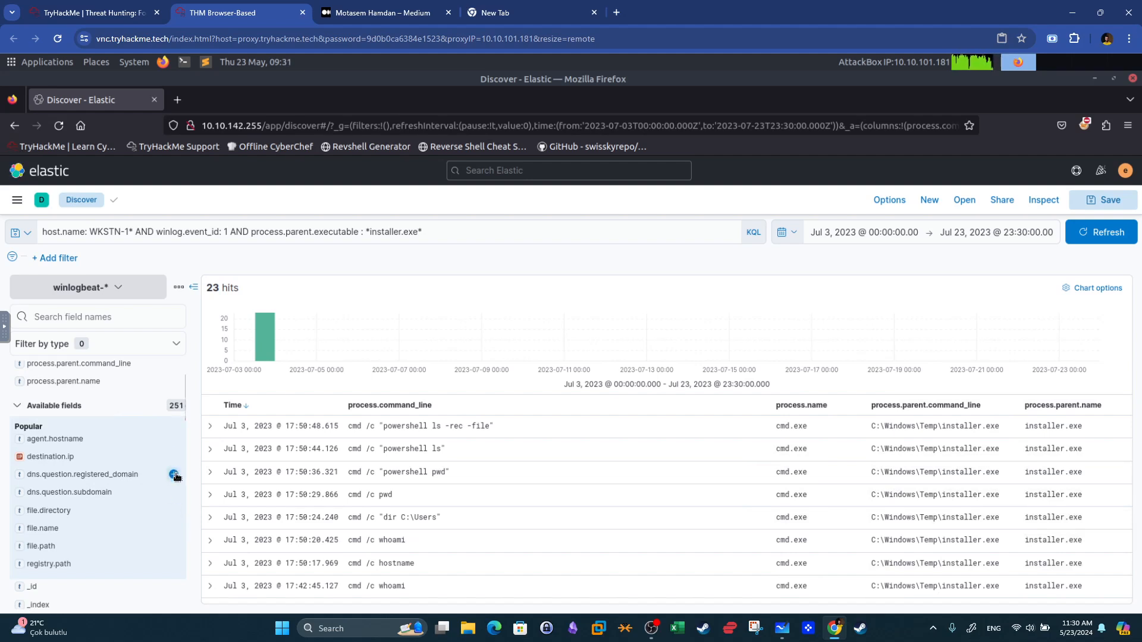
{"action": "left_click", "coordinate": [174, 474]}
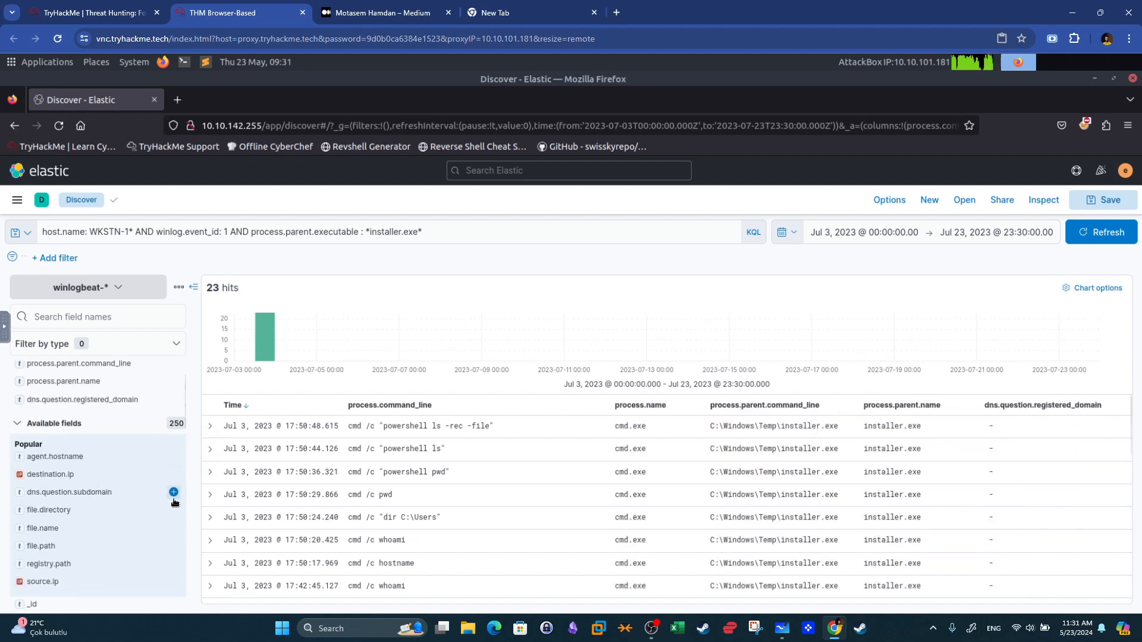
{"action": "left_click", "coordinate": [174, 493]}
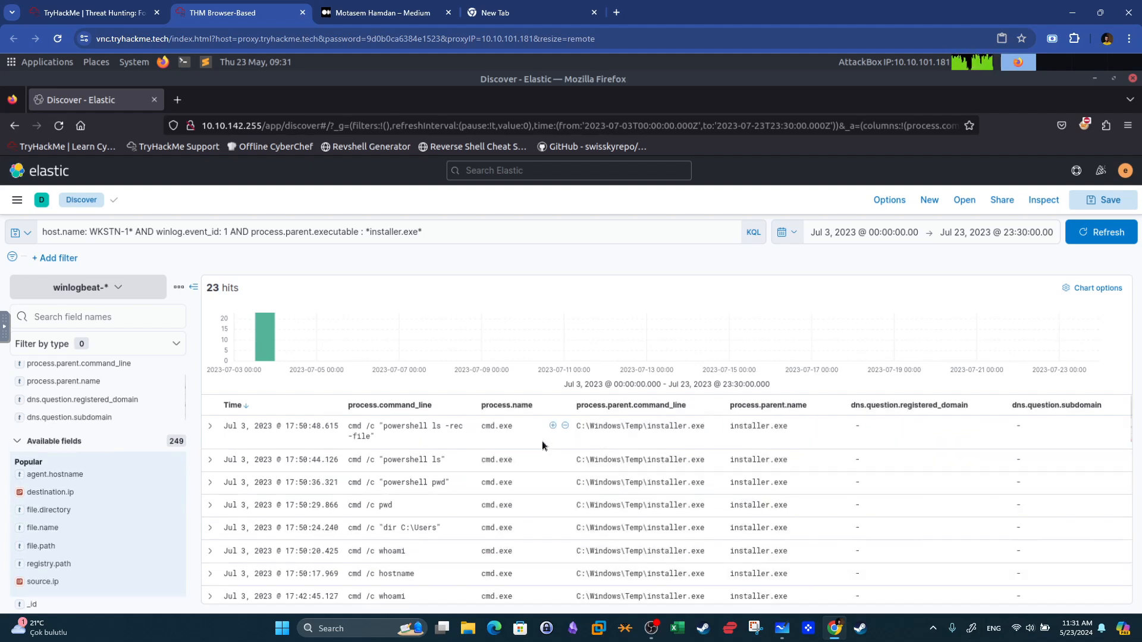
Scroll through the commands launched by installer.exe and inspect the PowerShell iwr download command.
{"action": "scroll", "coordinate": [541, 443], "scroll_direction": "down", "scroll_amount": 3}
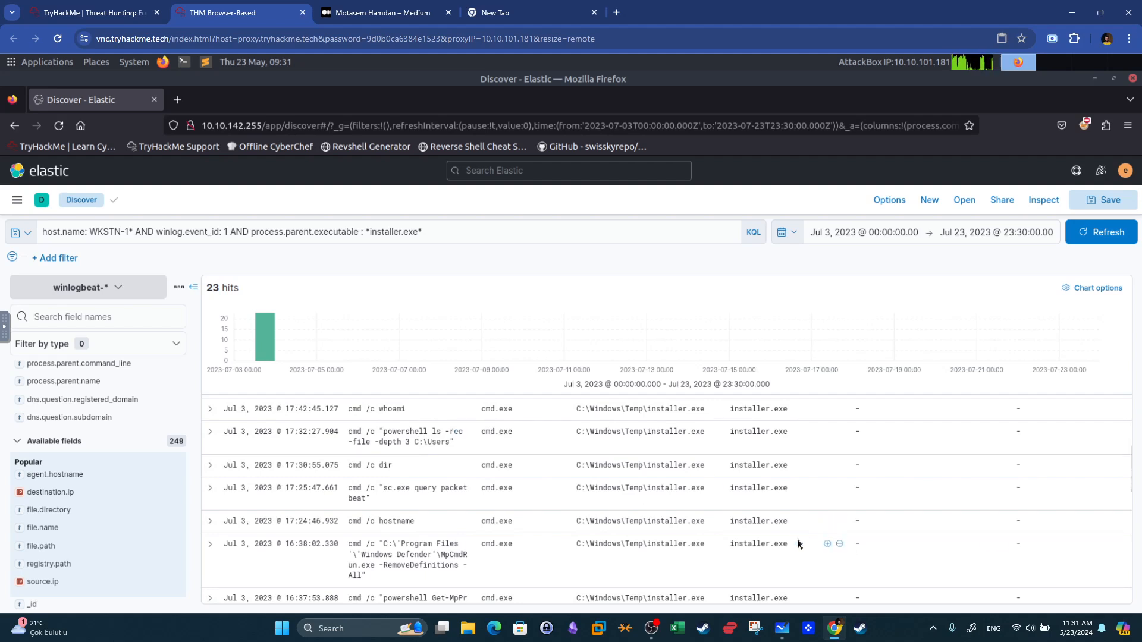
{"action": "scroll", "coordinate": [765, 518], "scroll_direction": "down", "scroll_amount": 5}
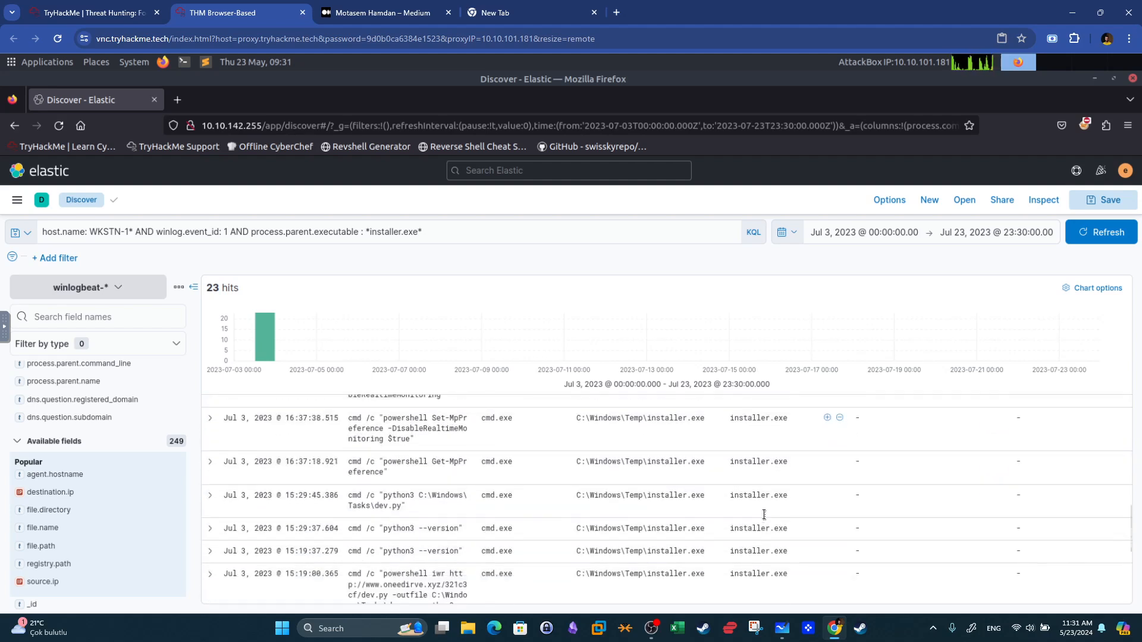
{"action": "scroll", "coordinate": [765, 517], "scroll_direction": "down", "scroll_amount": 2}
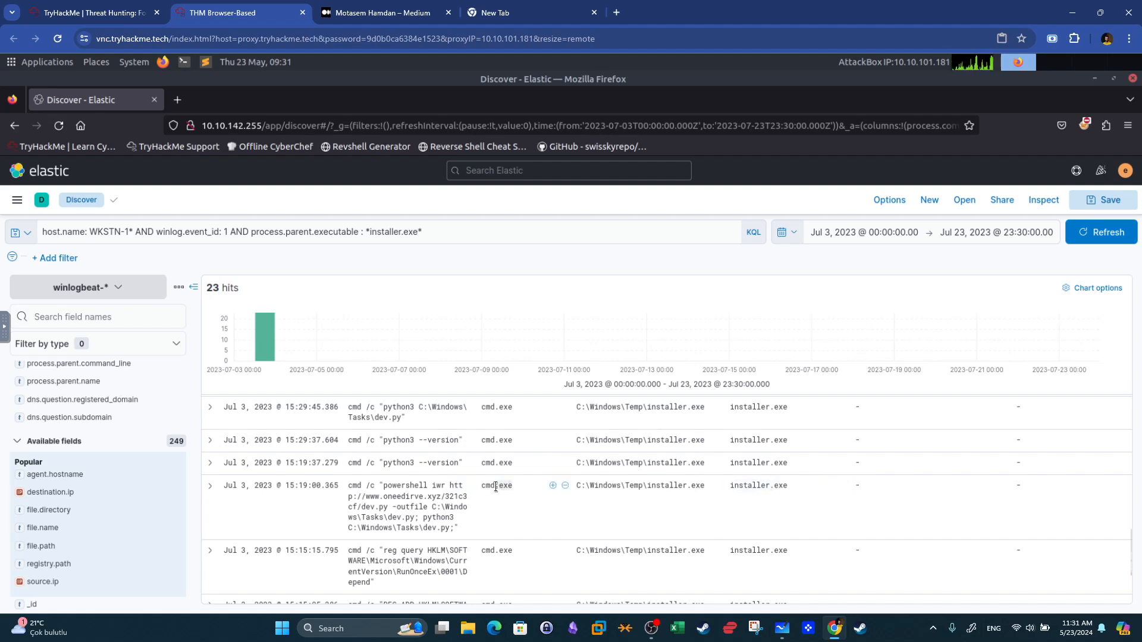
{"action": "left_click_drag", "start_coordinate": [384, 485], "coordinate": [427, 483]}
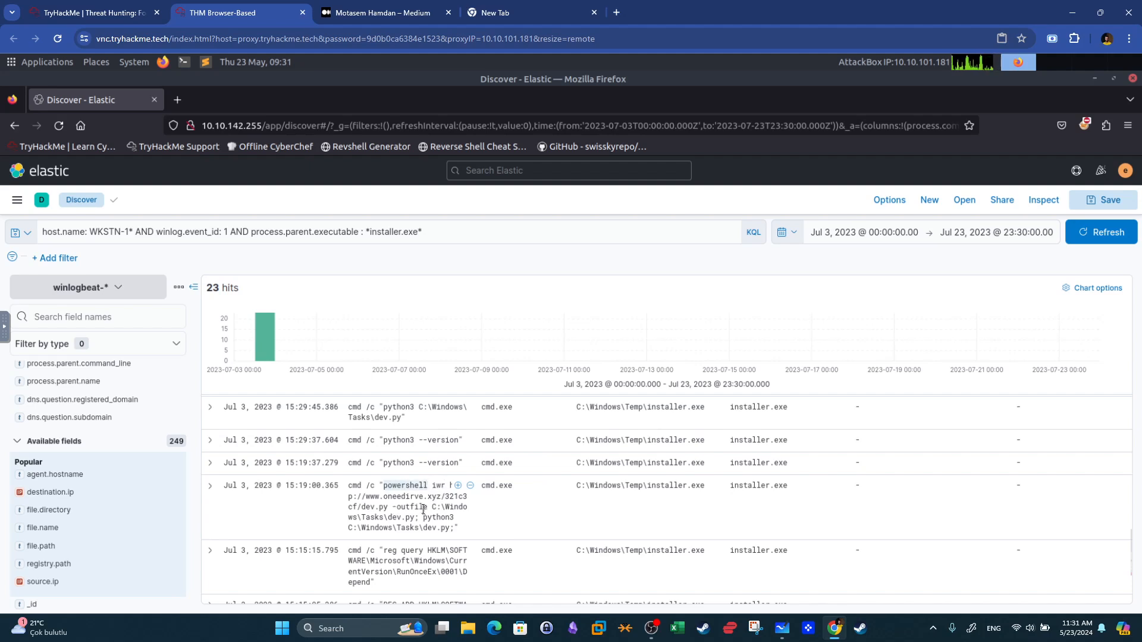
{"action": "left_click_drag", "start_coordinate": [450, 527], "coordinate": [429, 527]}
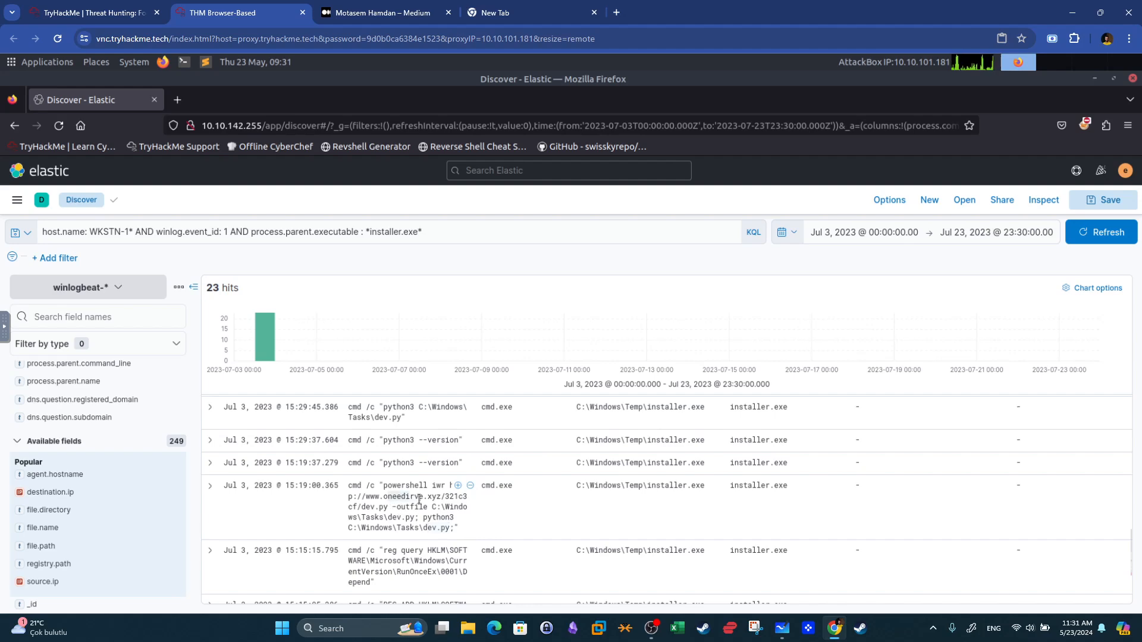
Compare the findings against the room's questions and answered download command and process name.
{"action": "left_click", "coordinate": [95, 13]}
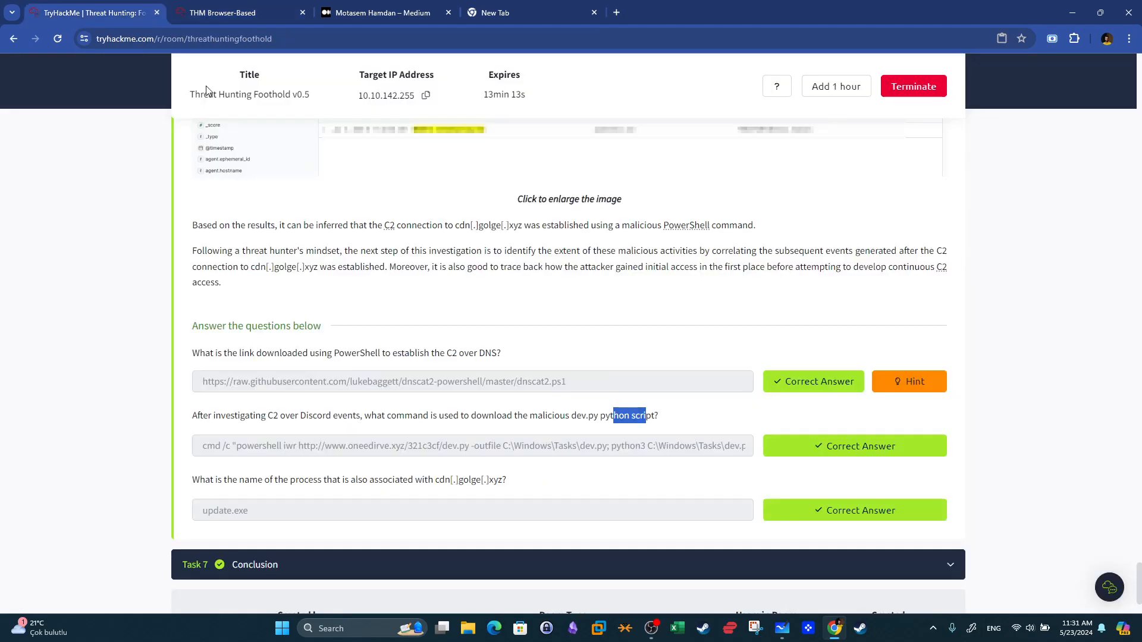
{"action": "left_click_drag", "start_coordinate": [491, 447], "coordinate": [339, 447]}
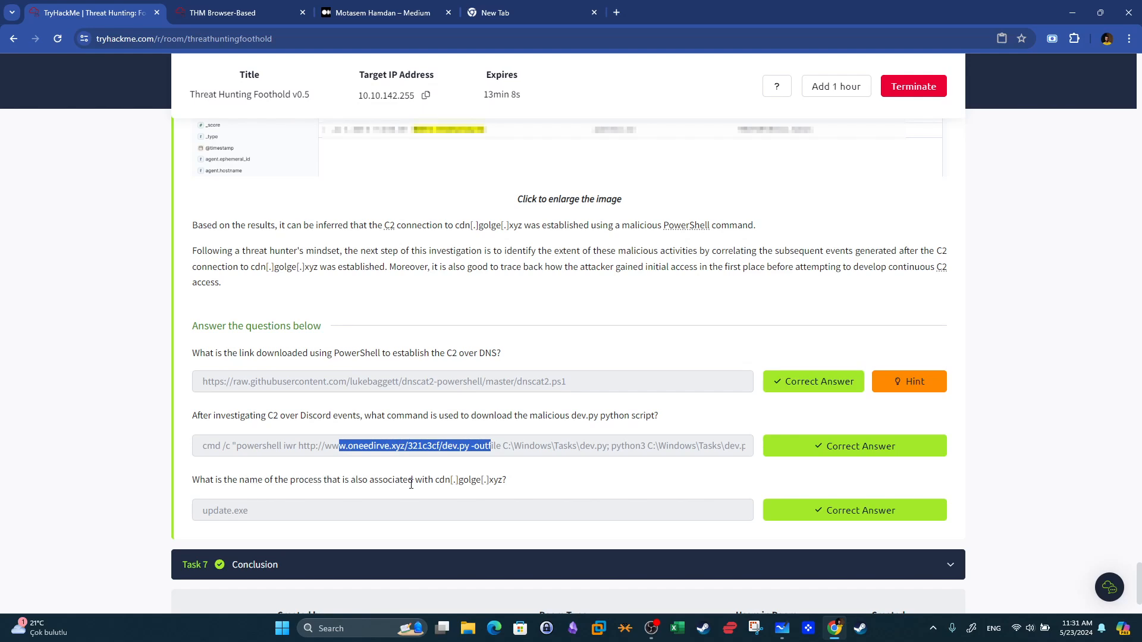
{"action": "key", "text": "super+shift+s"}
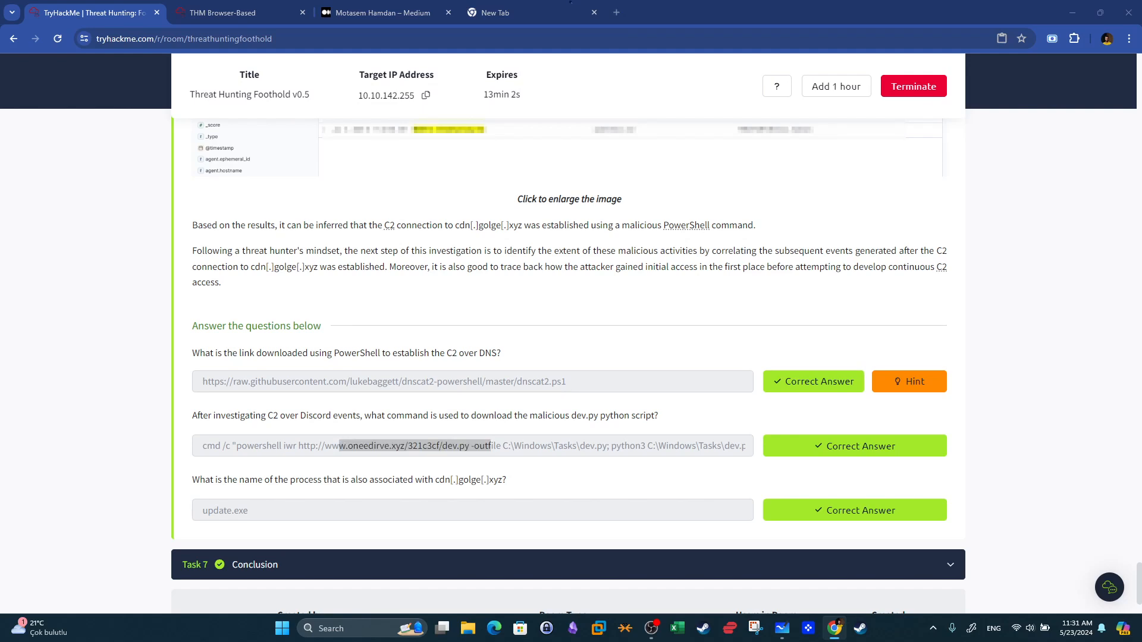
{"action": "key", "text": "Escape"}
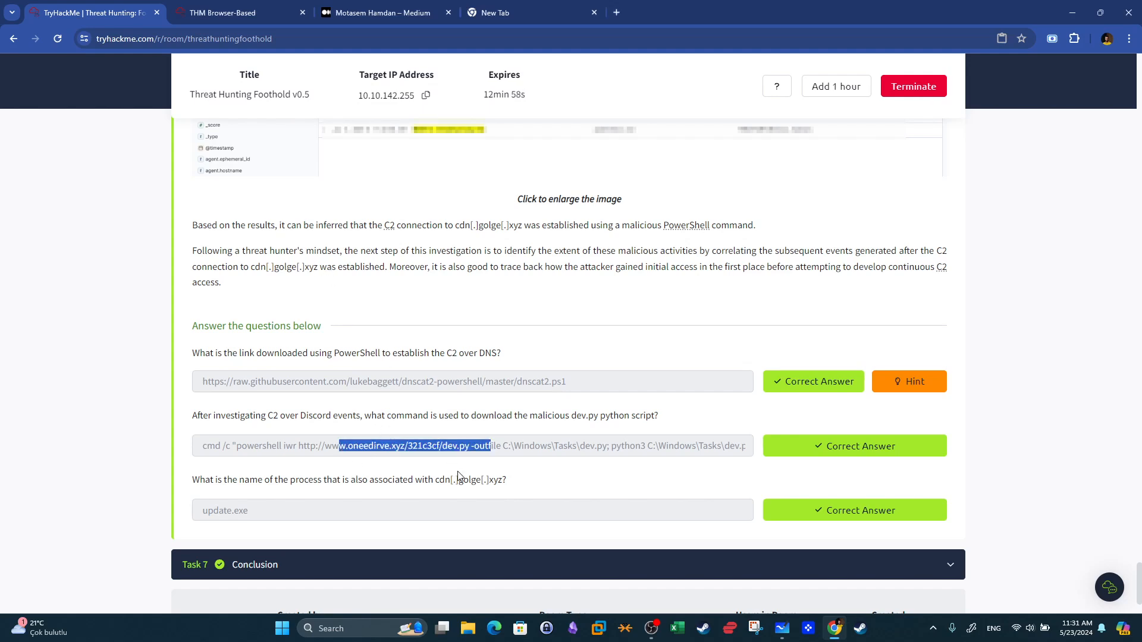
{"action": "left_click_drag", "start_coordinate": [502, 479], "coordinate": [459, 480]}
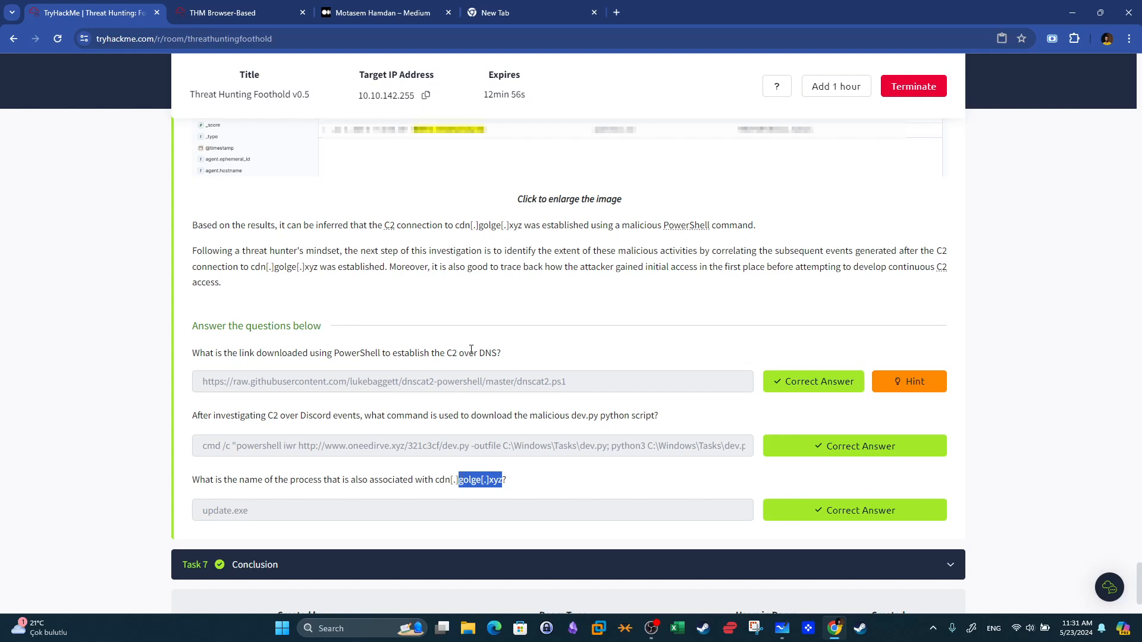
{"action": "left_click_drag", "start_coordinate": [479, 352], "coordinate": [267, 354]}
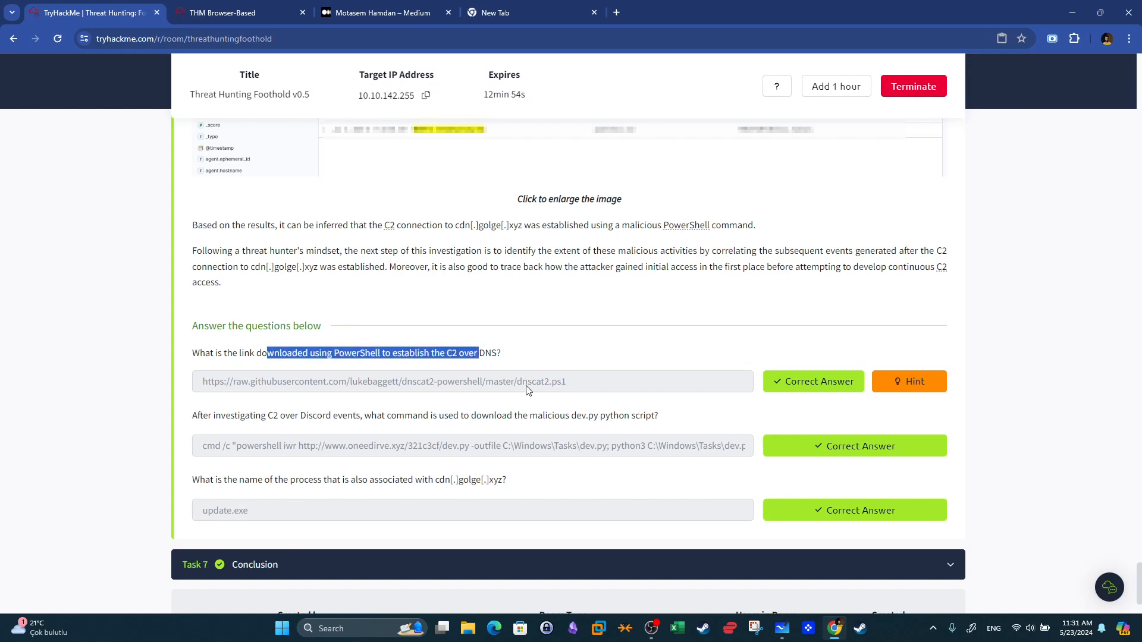
{"action": "left_click_drag", "start_coordinate": [528, 384], "coordinate": [472, 384]}
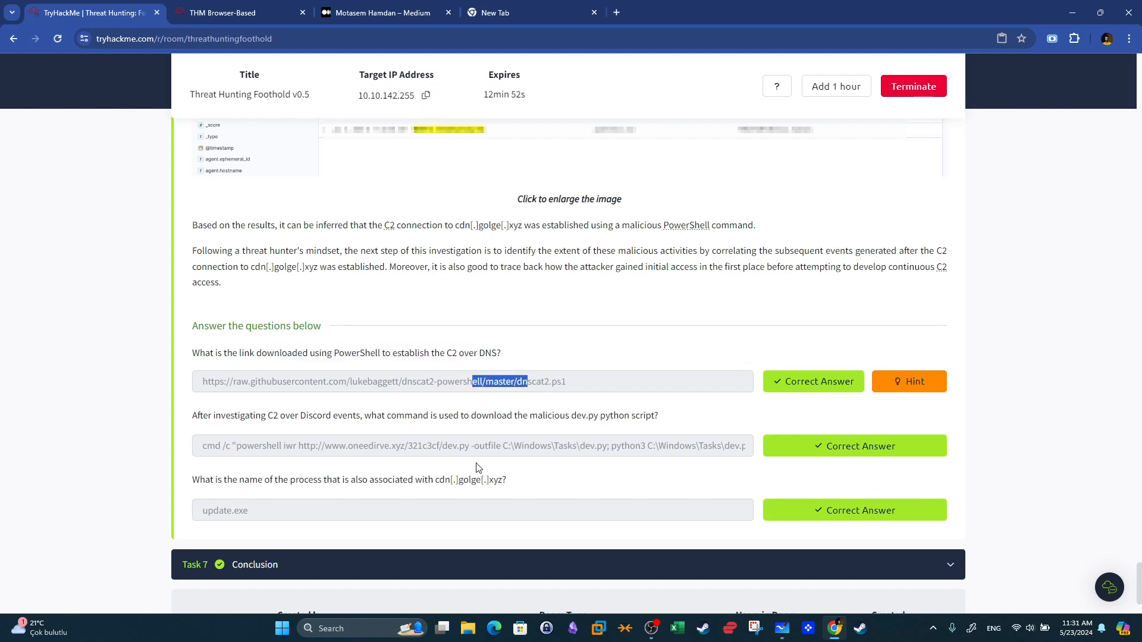
{"action": "left_click_drag", "start_coordinate": [503, 481], "coordinate": [469, 480]}
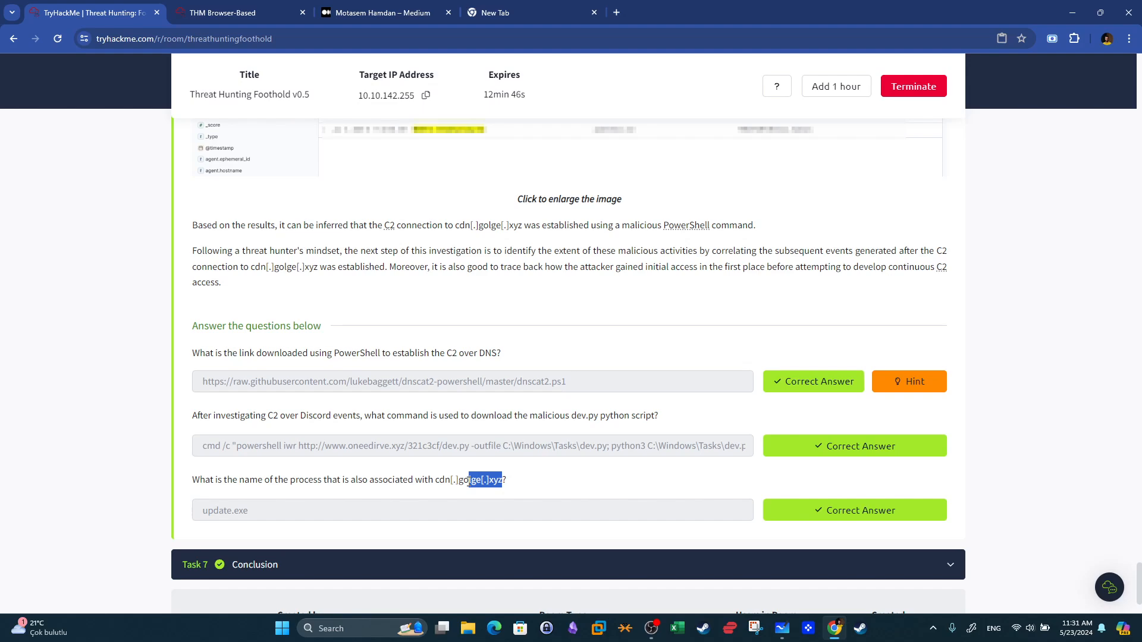
Return to the Elastic session and switch the index pattern to packetbeat-*.
{"action": "left_click", "coordinate": [222, 13]}
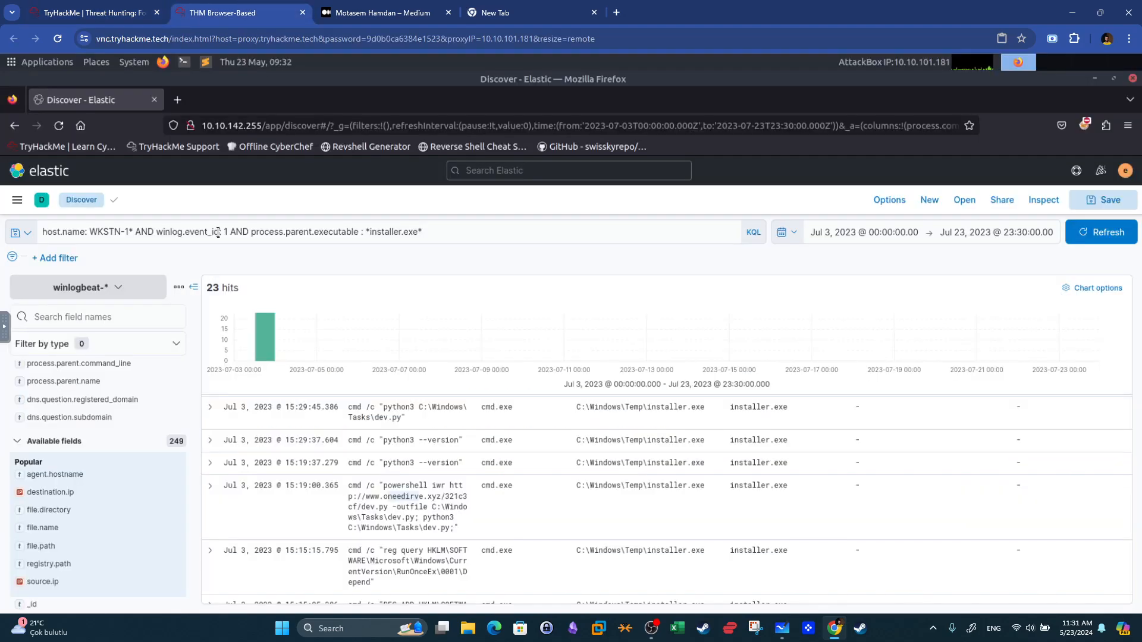
{"action": "left_click", "coordinate": [83, 288]}
{"action": "left_click", "coordinate": [66, 383]}
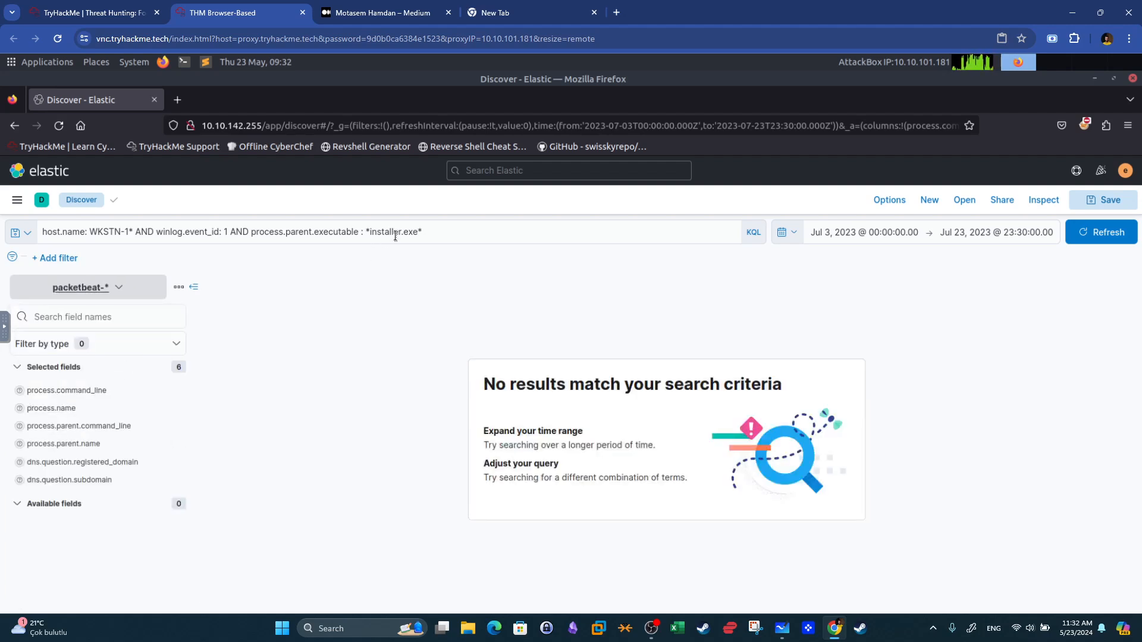
Replace the query with host.name: WKSTN-1* AND destination.domain: gogle.xyz and run the search.
{"action": "left_click", "coordinate": [161, 233]}
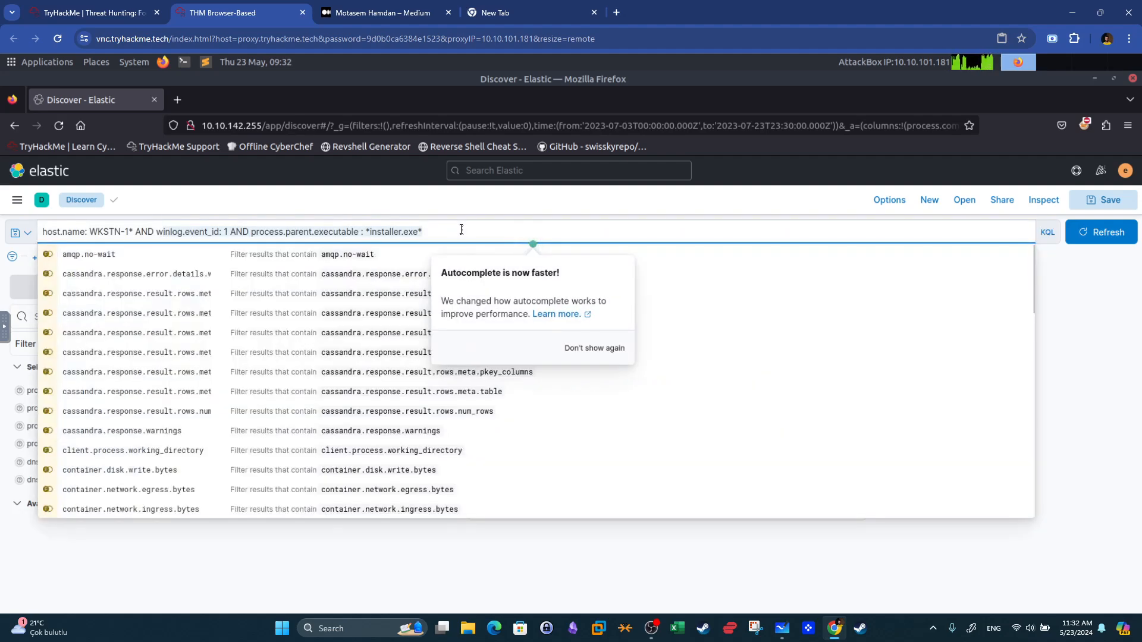
{"action": "key", "text": "BackSpace"}
{"action": "key", "text": "BackSpace"}
{"action": "type", "text": "destination.d"}
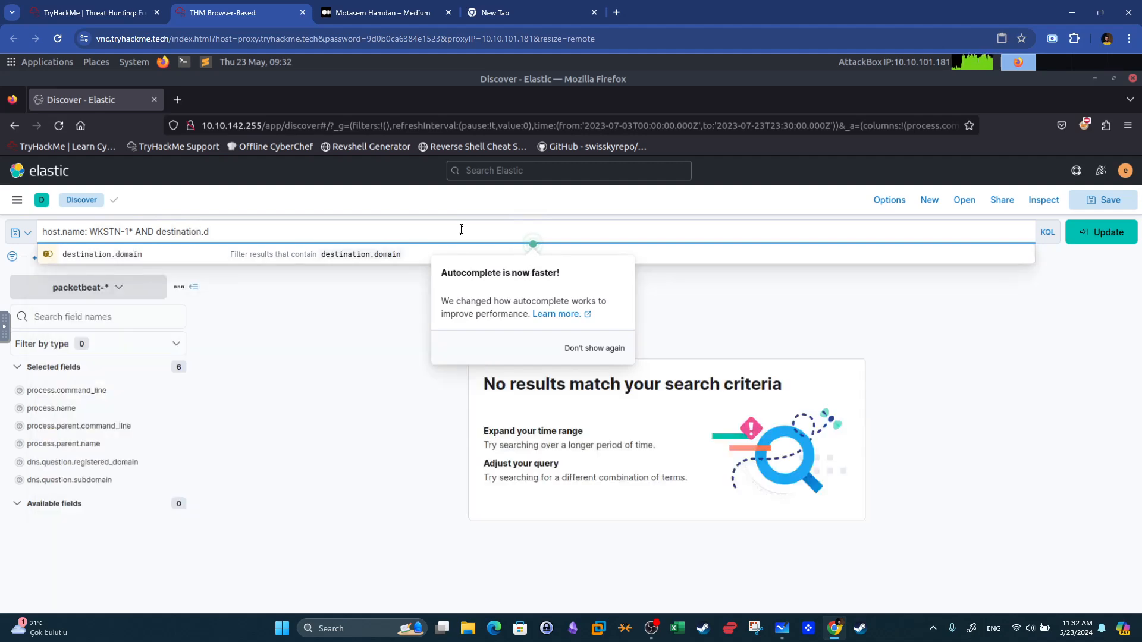
{"action": "left_click", "coordinate": [355, 254]}
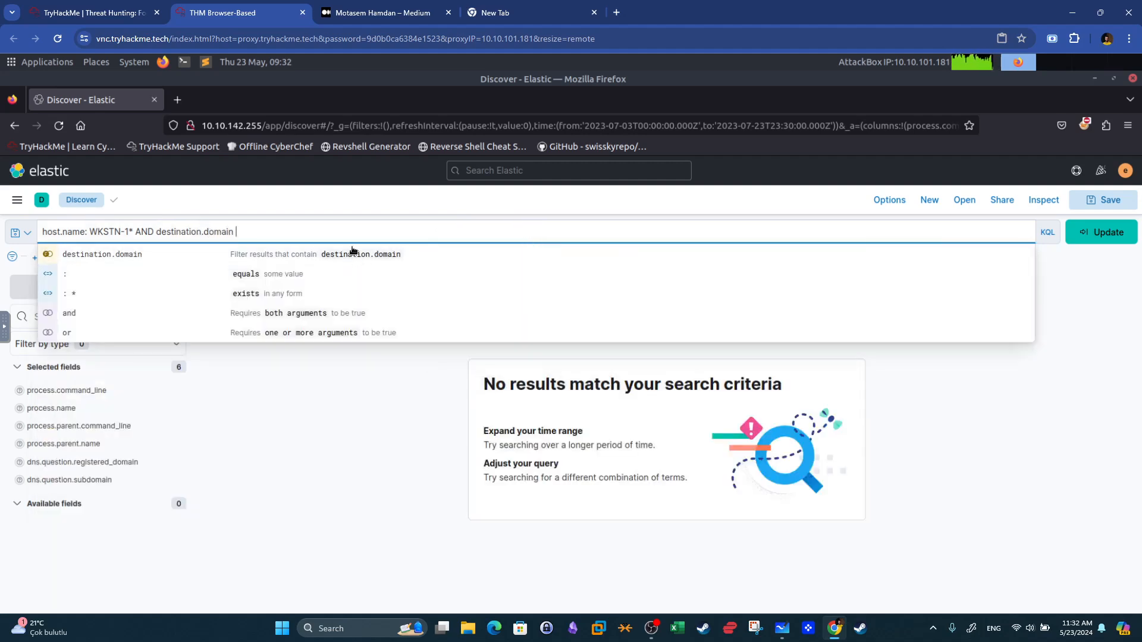
{"action": "key", "text": "ctrl+shift+Tab"}
{"action": "left_click", "coordinate": [274, 7]}
{"action": "key", "text": "BackSpace"}
{"action": "type", "text": ": "}
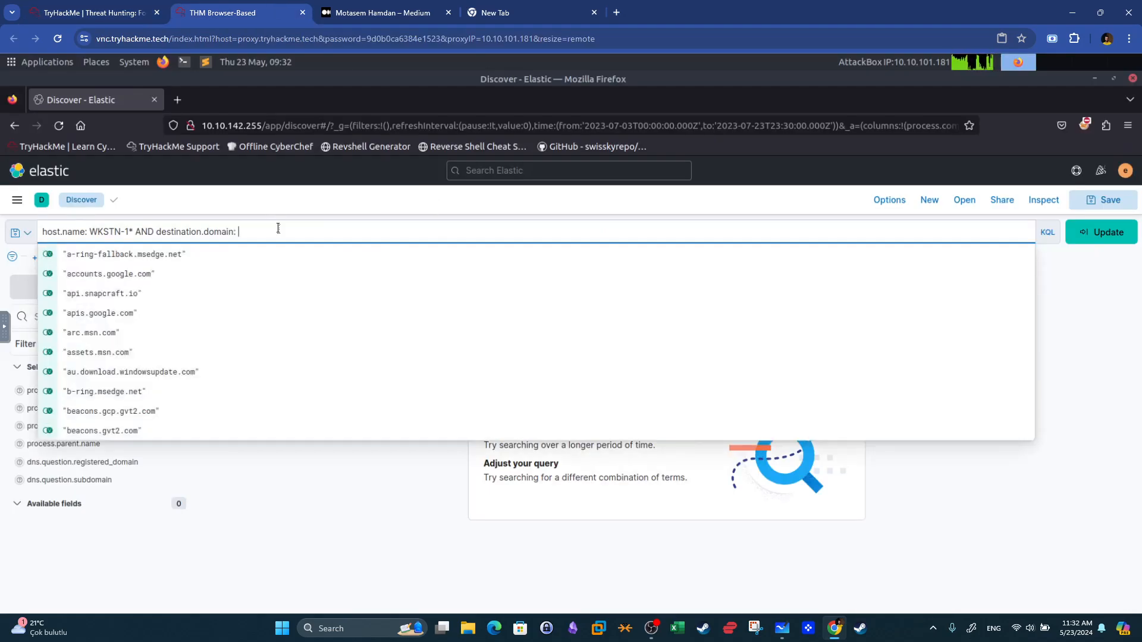
{"action": "type", "text": "gogle."}
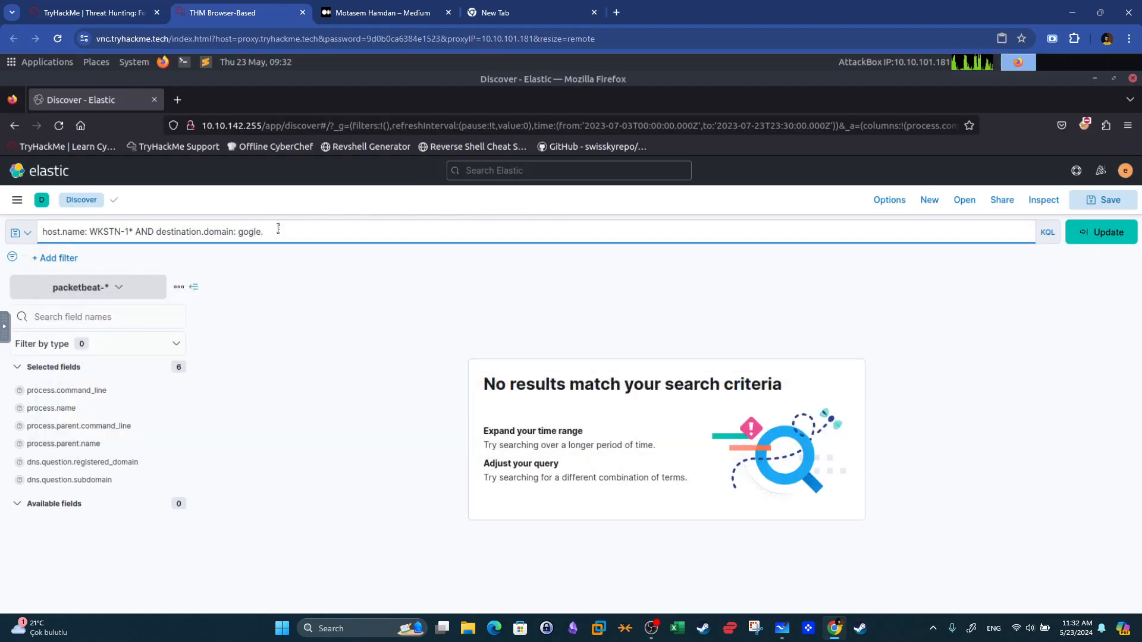
{"action": "type", "text": "xyz"}
{"action": "key", "text": "Return"}
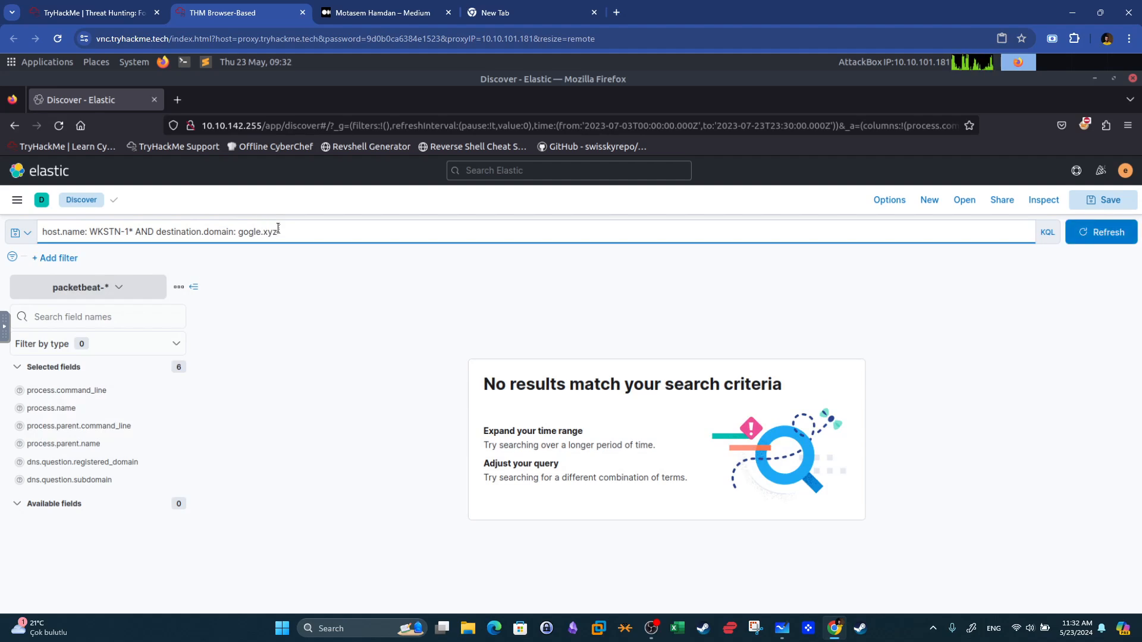
Broaden the host filter to WKSTN-* and refresh the results.
{"action": "left_click", "coordinate": [129, 232]}
{"action": "type", "text": "*"}
{"action": "key", "text": "Left"}
{"action": "key", "text": "BackSpace"}
{"action": "left_click", "coordinate": [1096, 241]}
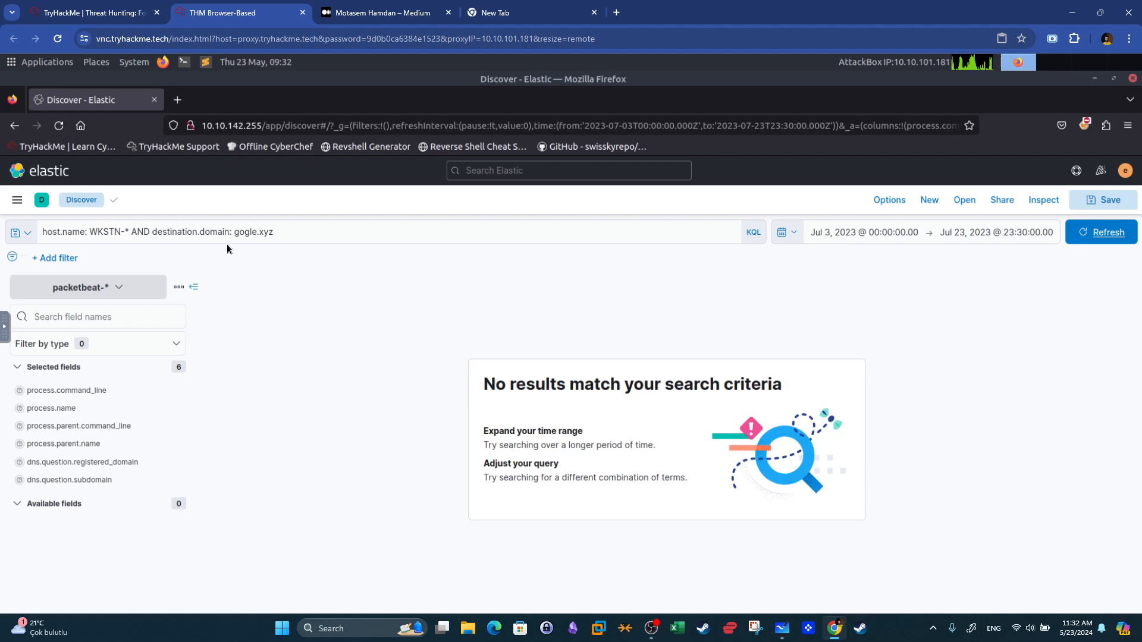
Check the C2 domain in the room's question and correct the query's domain to golge.xyz, rerunning the search.
{"action": "left_click", "coordinate": [255, 232]}
{"action": "left_click", "coordinate": [140, 8]}
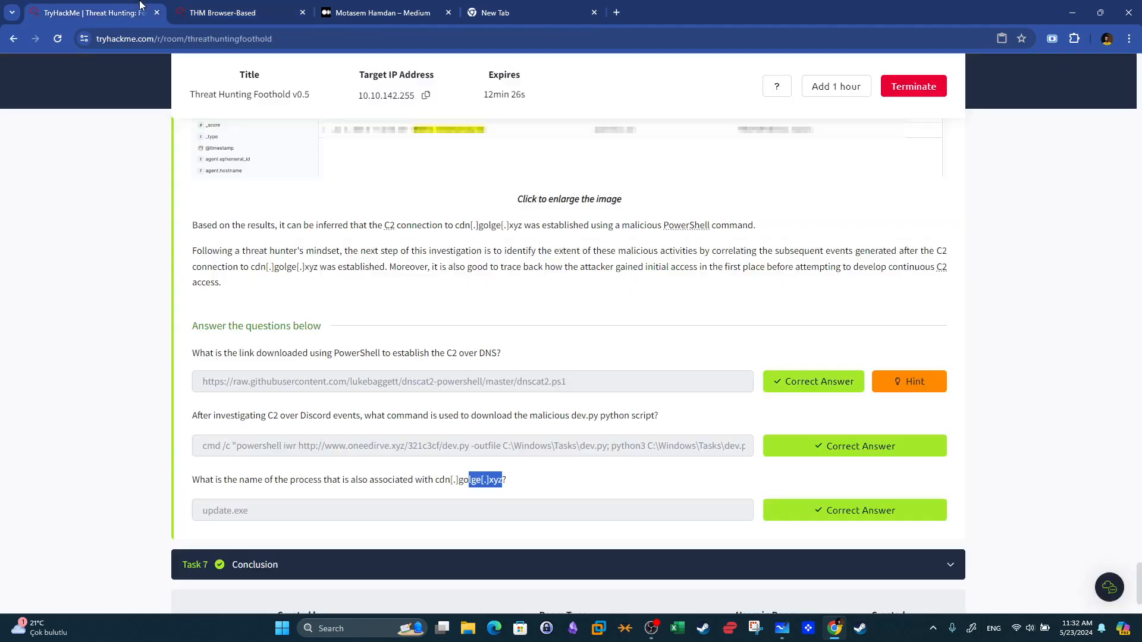
{"action": "left_click", "coordinate": [457, 480]}
{"action": "left_click", "coordinate": [226, 12]}
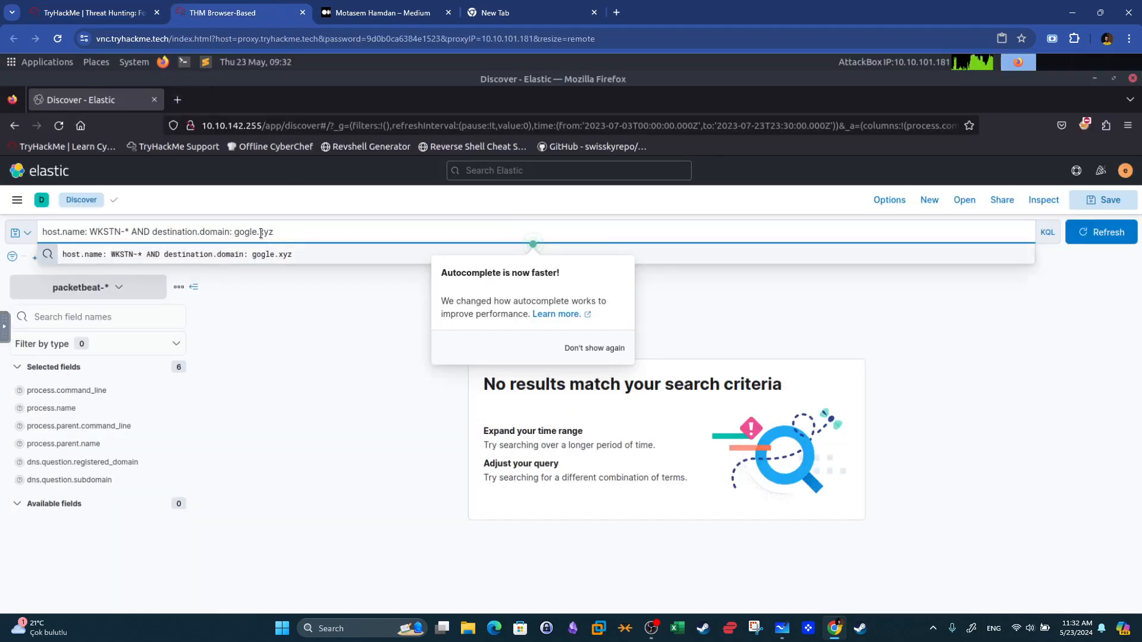
{"action": "key", "text": "BackSpace"}
{"action": "key", "text": "BackSpace"}
{"action": "key", "text": "BackSpace"}
{"action": "type", "text": "lge"}
{"action": "key", "text": "Return"}
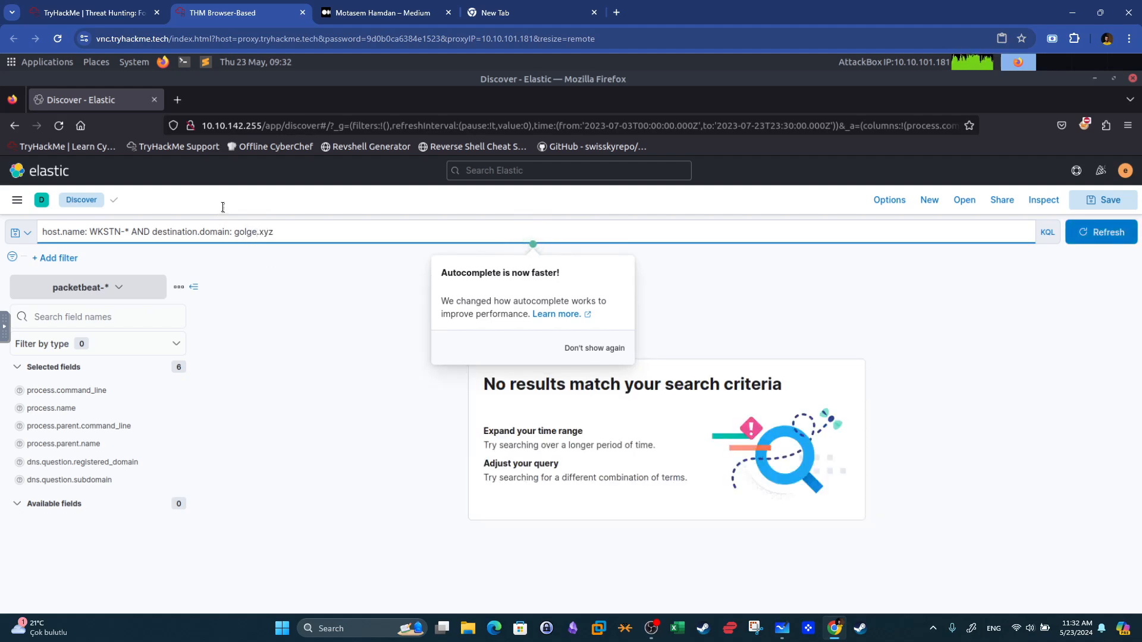
Change the destination domain to cdn.golge.xyz and rerun the search.
{"action": "left_click", "coordinate": [80, 6]}
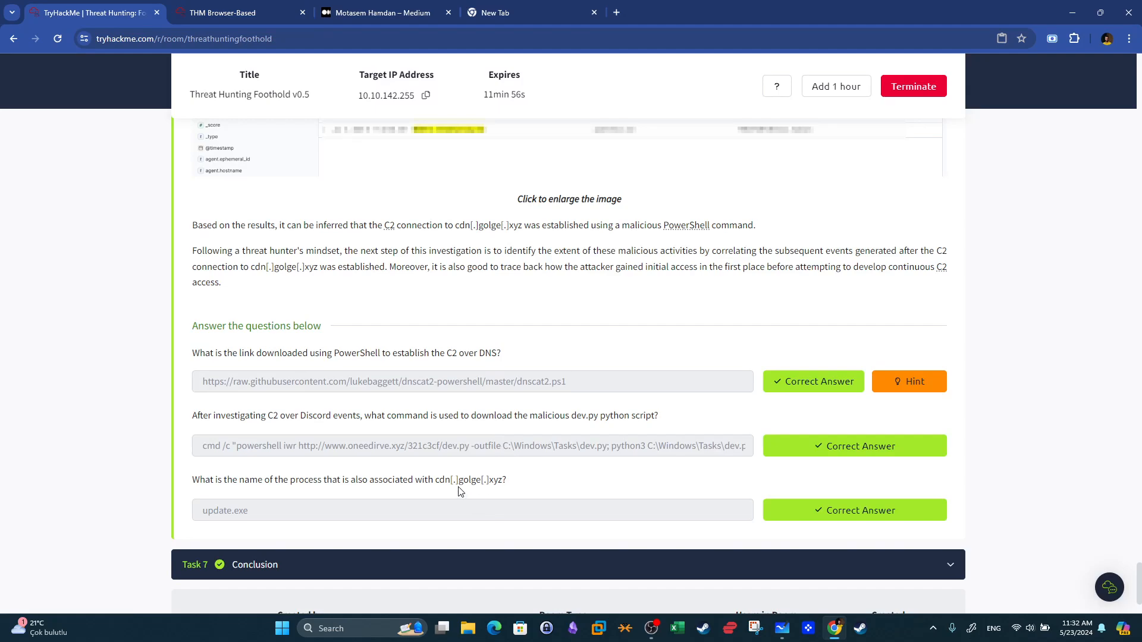
{"action": "left_click", "coordinate": [238, 12]}
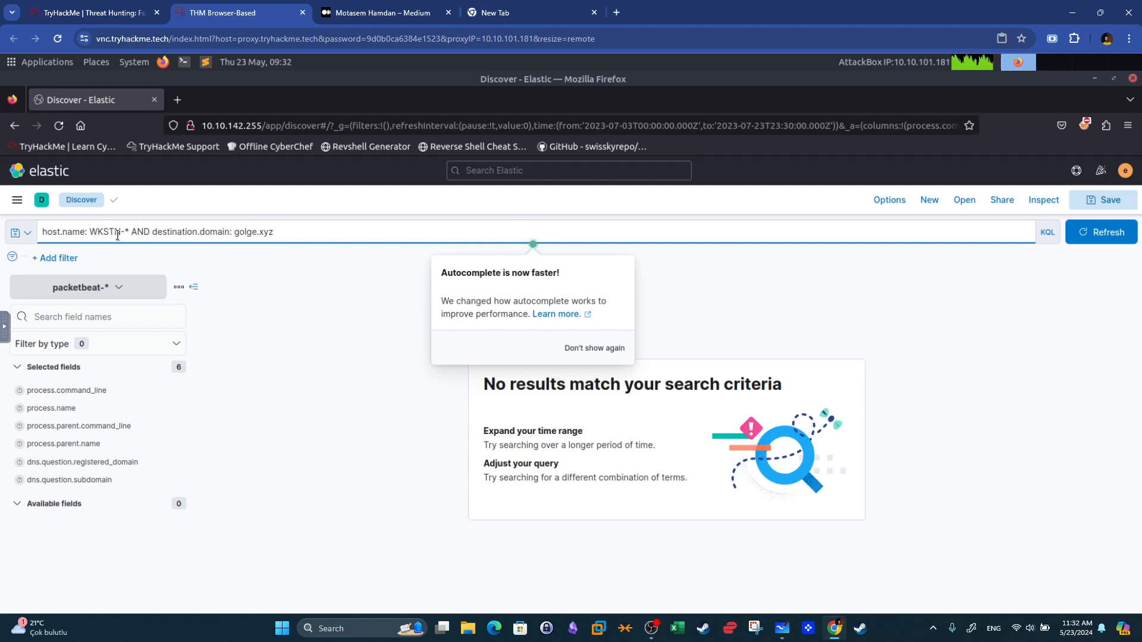
{"action": "left_click", "coordinate": [77, 12]}
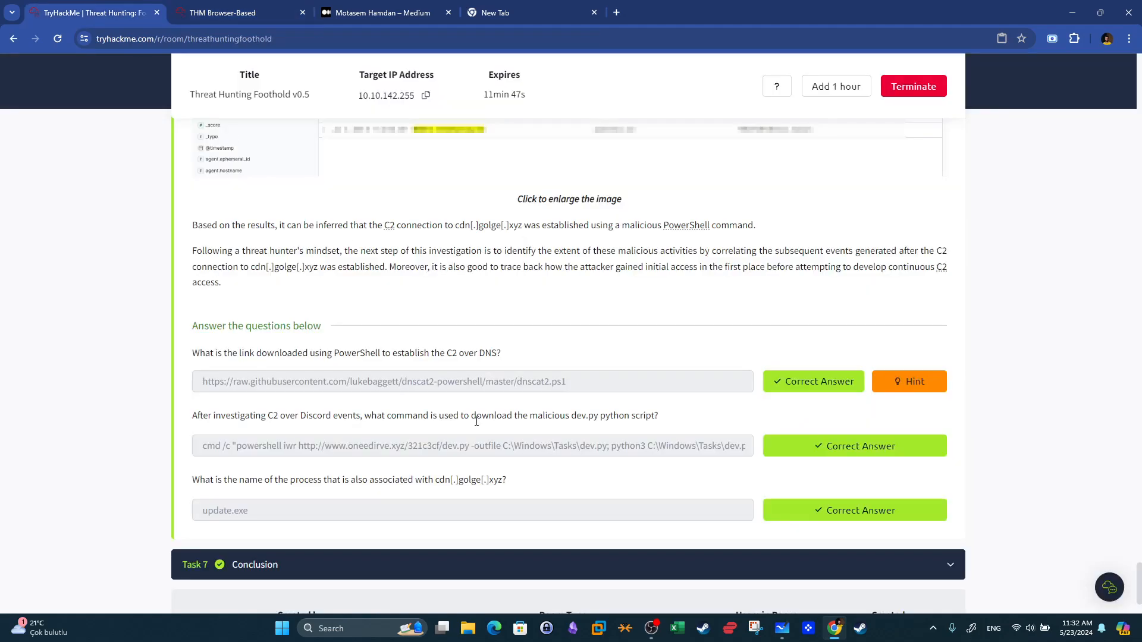
{"action": "left_click", "coordinate": [273, 7]}
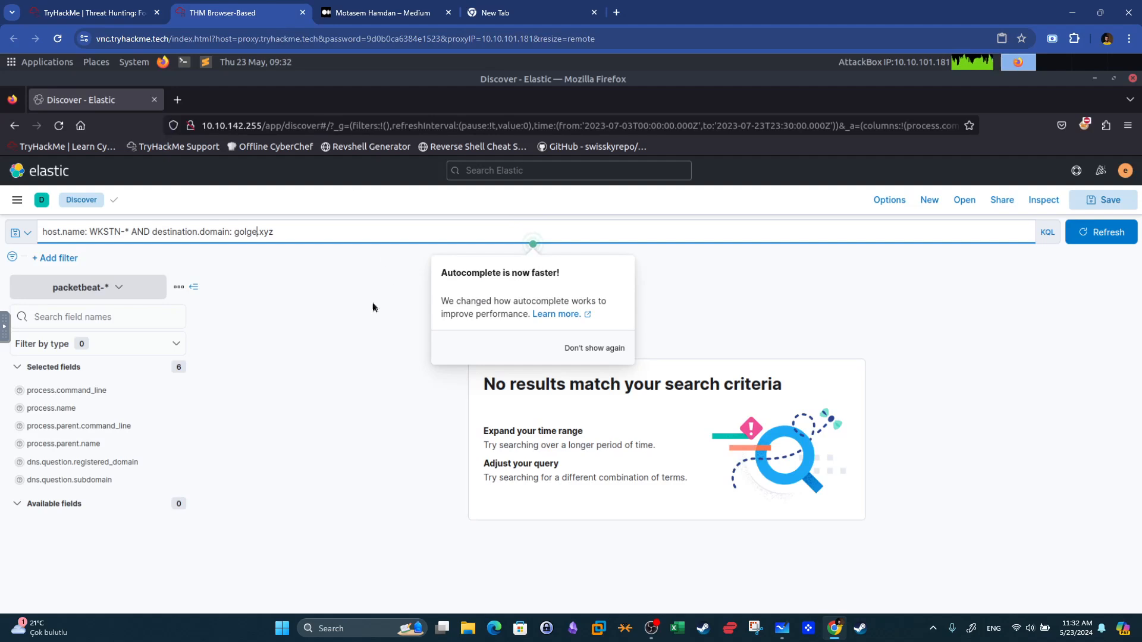
{"action": "left_click", "coordinate": [236, 233]}
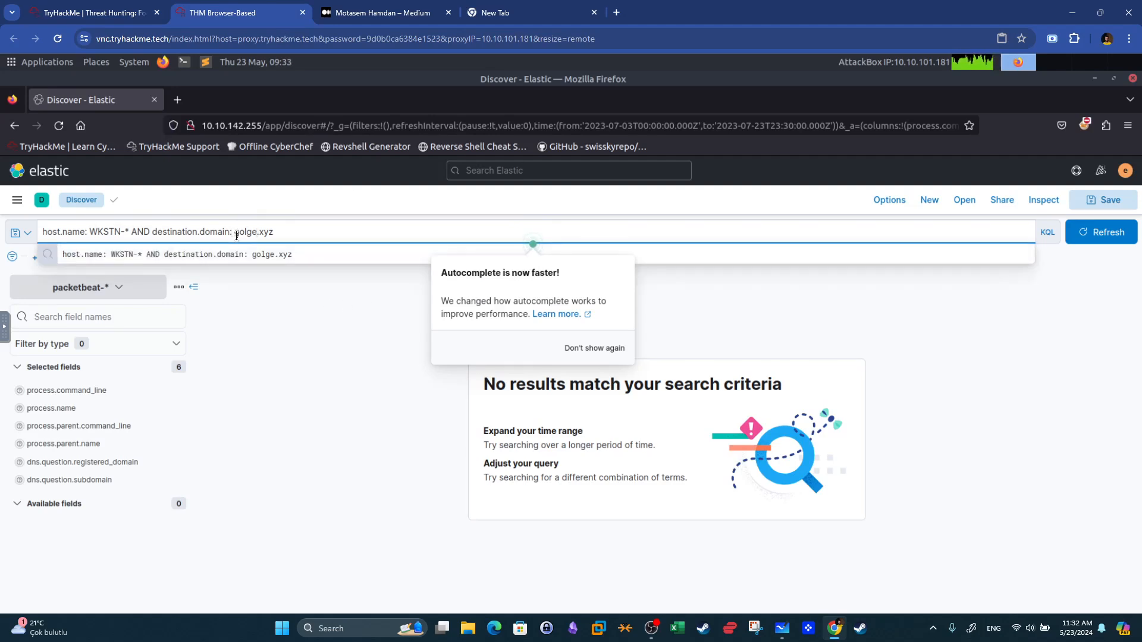
{"action": "type", "text": "cdn."}
{"action": "key", "text": "Return"}
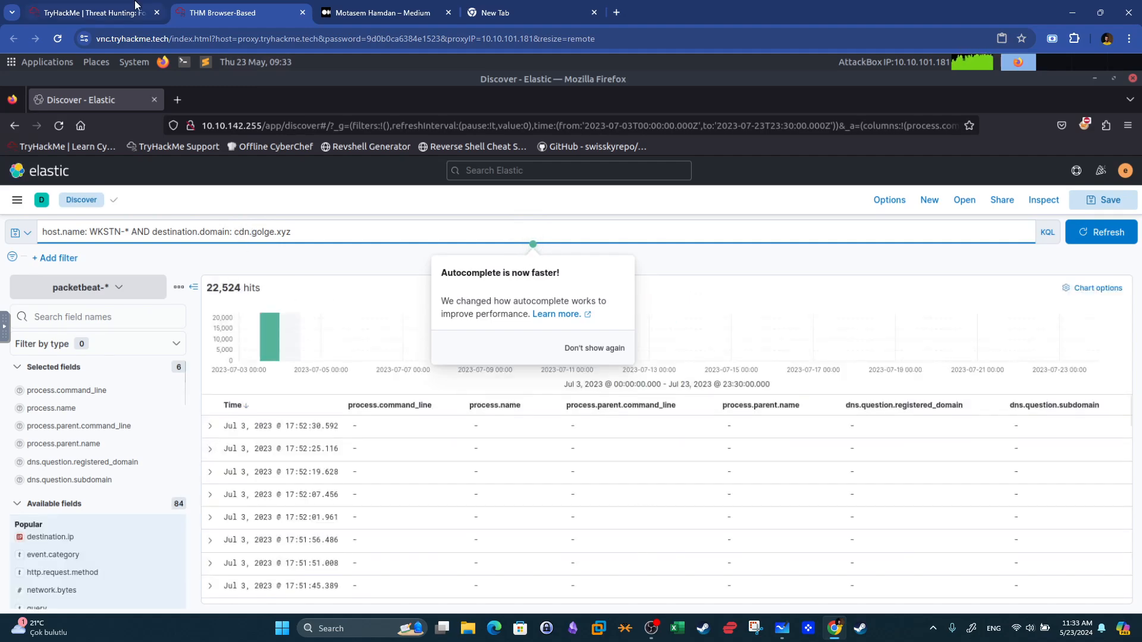
Reread the room's question about the process associated with cdn.golge.xyz.
{"action": "left_click", "coordinate": [107, 13]}
{"action": "left_click_drag", "start_coordinate": [273, 479], "coordinate": [400, 484]}
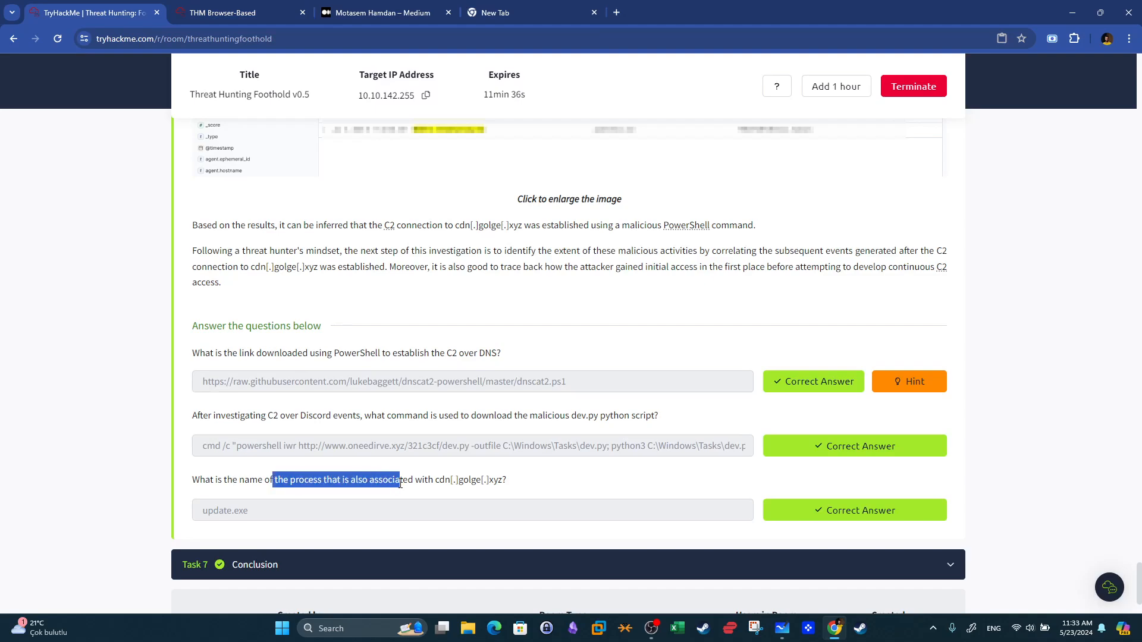
{"action": "left_click", "coordinate": [270, 7]}
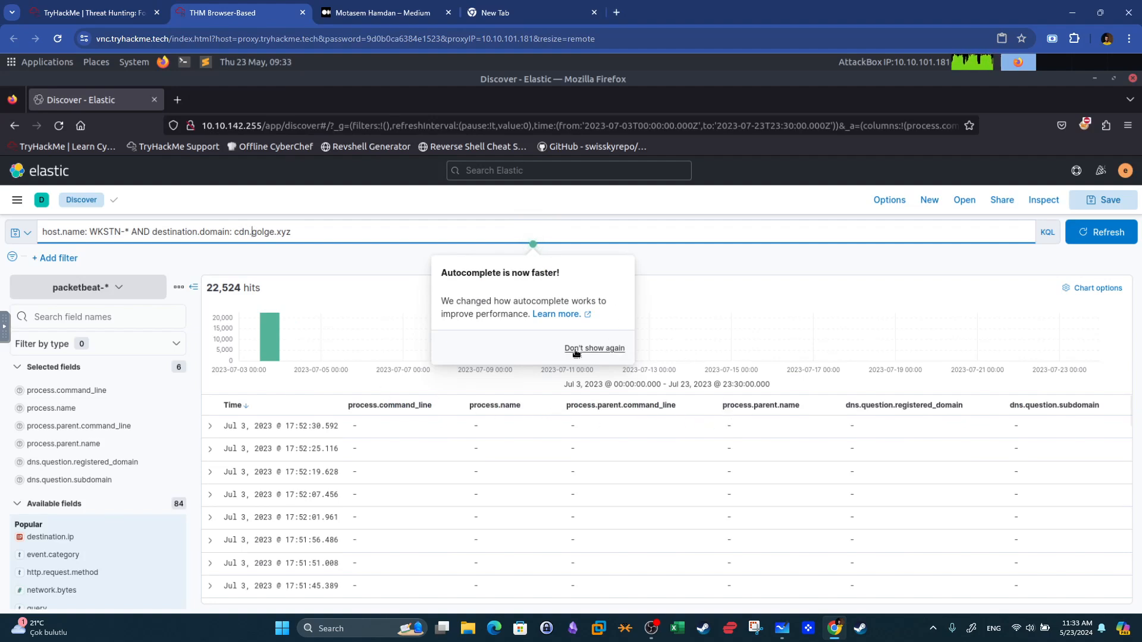
Dismiss the autocomplete notice and remove the dns.question.registered_domain and dns.question.subdomain columns.
{"action": "left_click", "coordinate": [592, 353]}
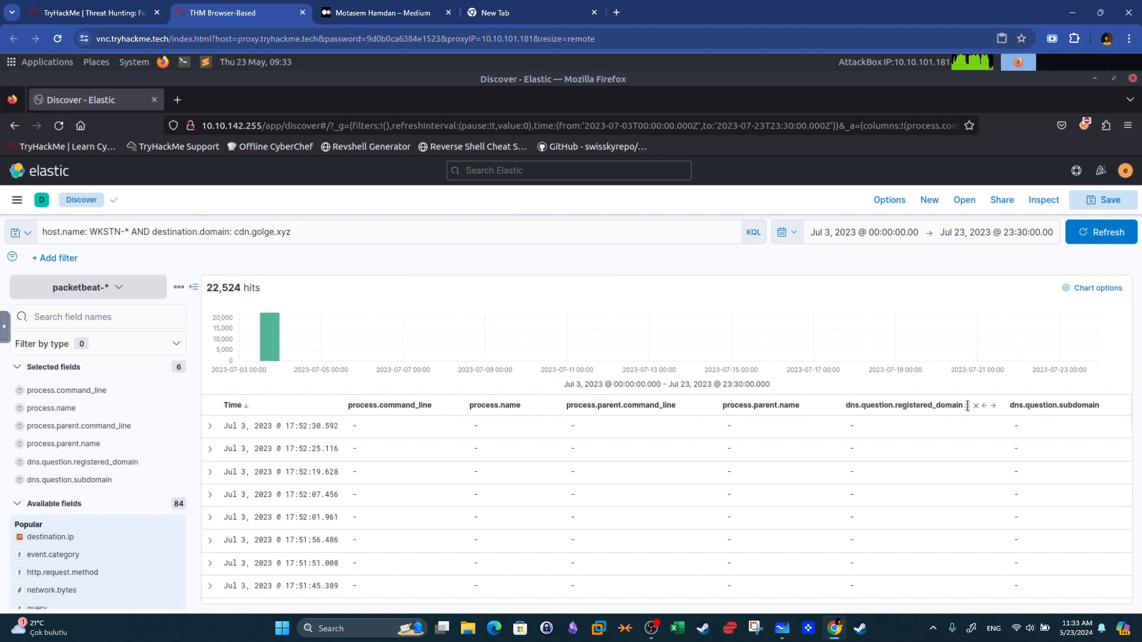
{"action": "left_click", "coordinate": [976, 406]}
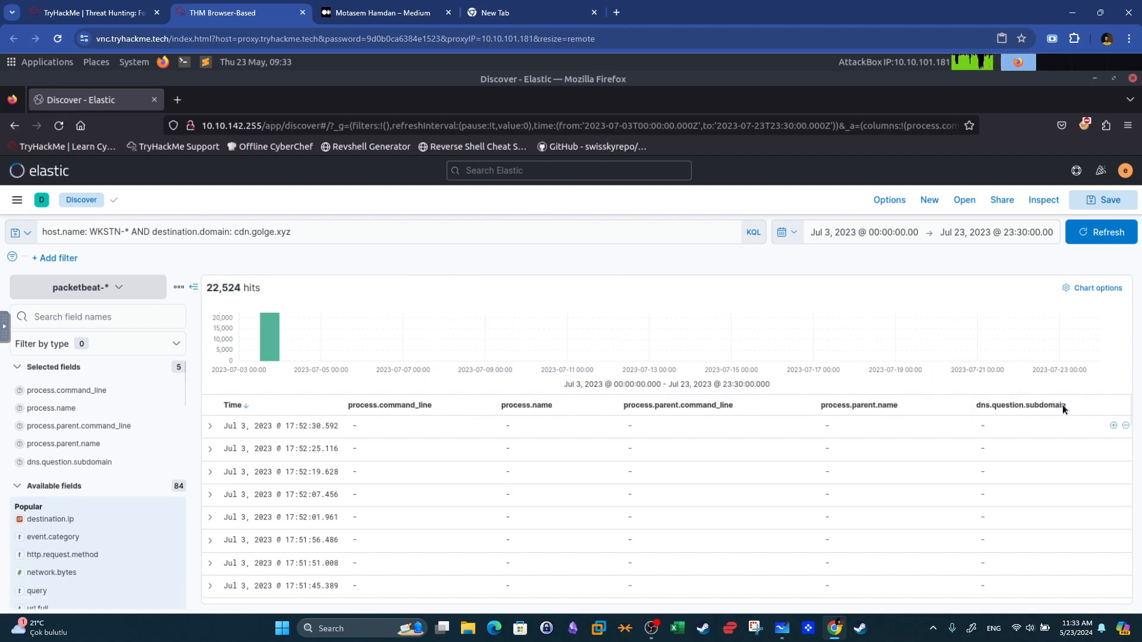
{"action": "left_click", "coordinate": [1078, 406]}
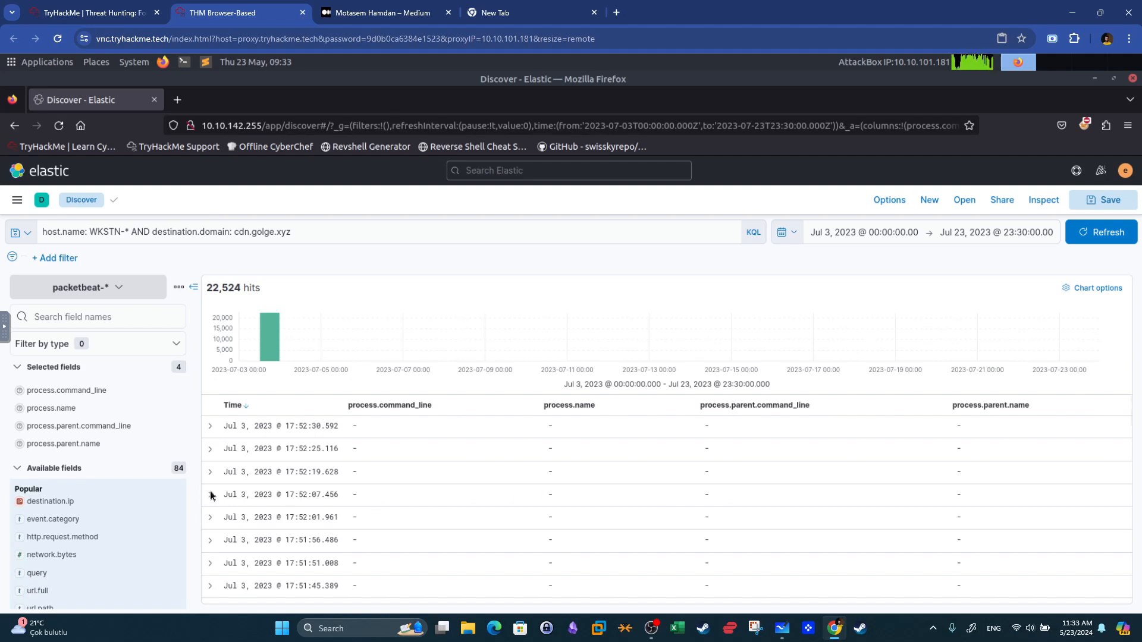
{"action": "key", "text": "super+shift+s"}
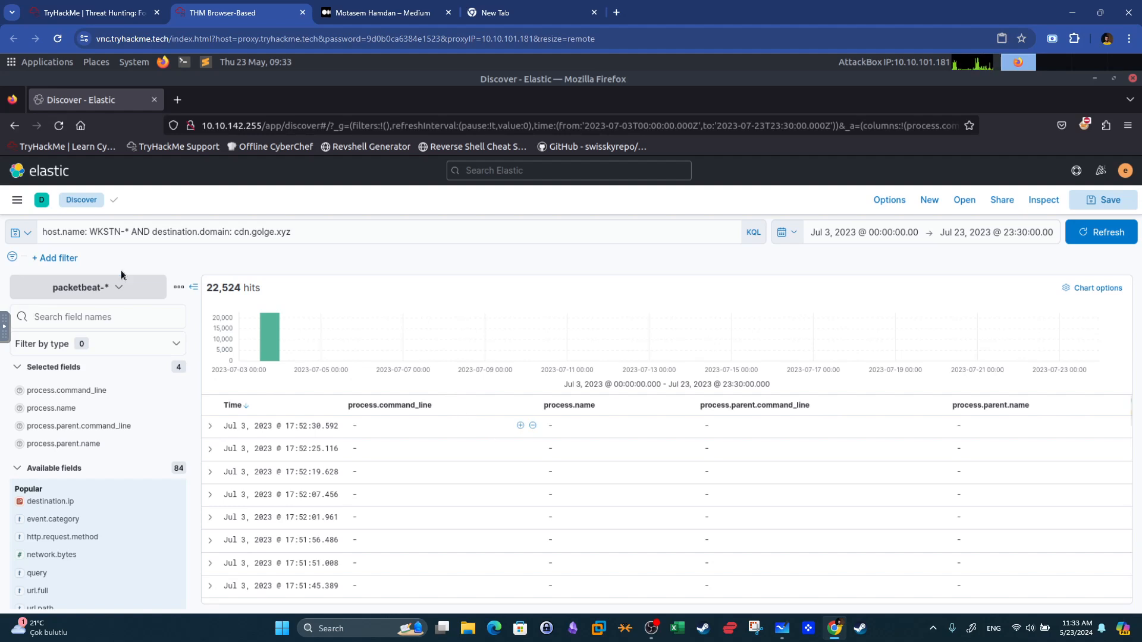
Switch the index pattern to winlogbeat-* and search WKSTN-* for *cdn.golge.xyz* in any field.
{"action": "left_click", "coordinate": [80, 287]}
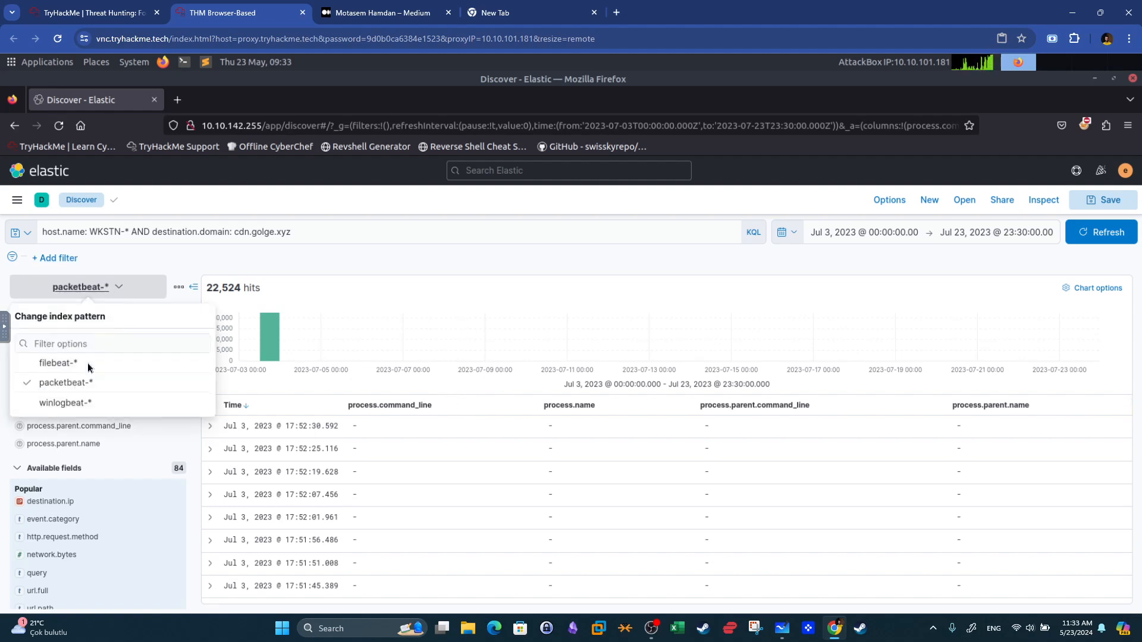
{"action": "left_click", "coordinate": [75, 404]}
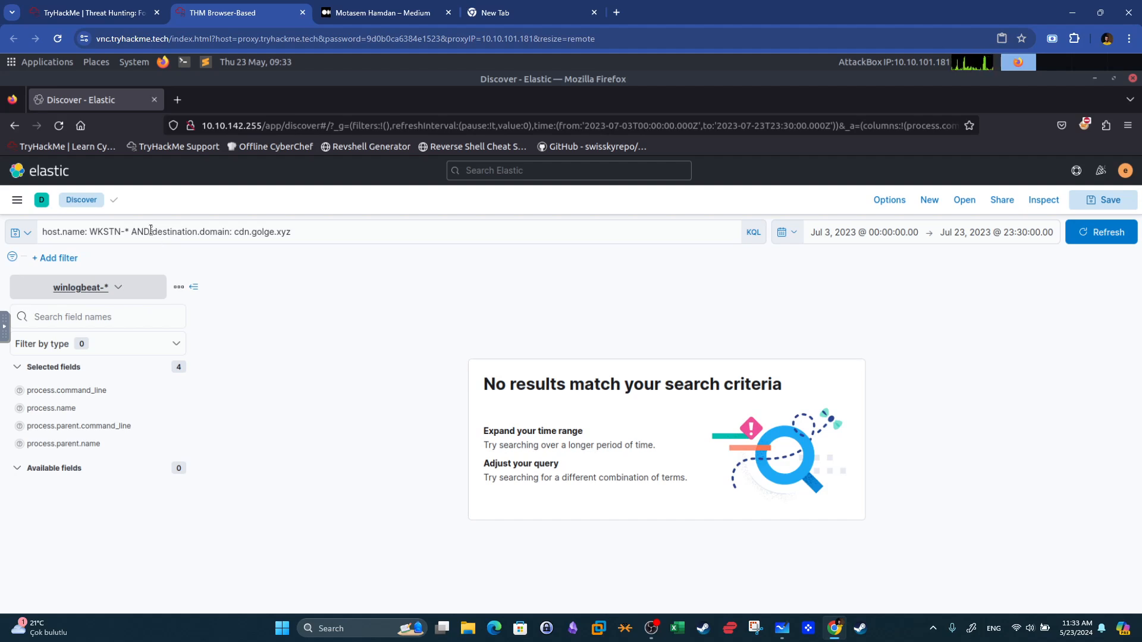
{"action": "left_click_drag", "start_coordinate": [152, 232], "coordinate": [233, 235]}
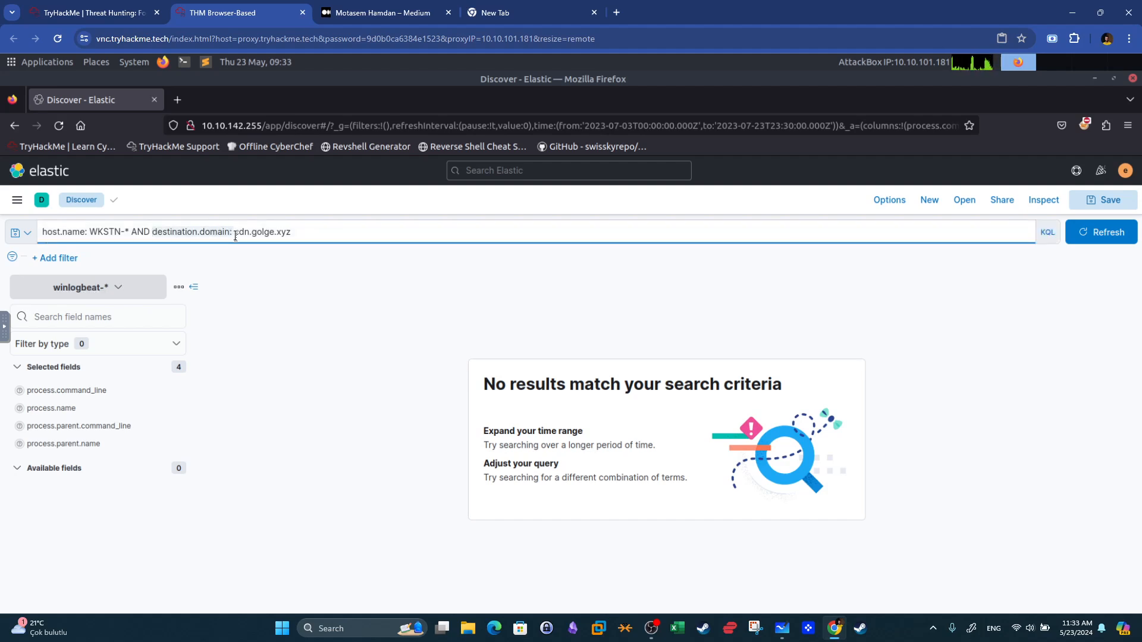
{"action": "key", "text": "BackSpace"}
{"action": "type", "text": "*"}
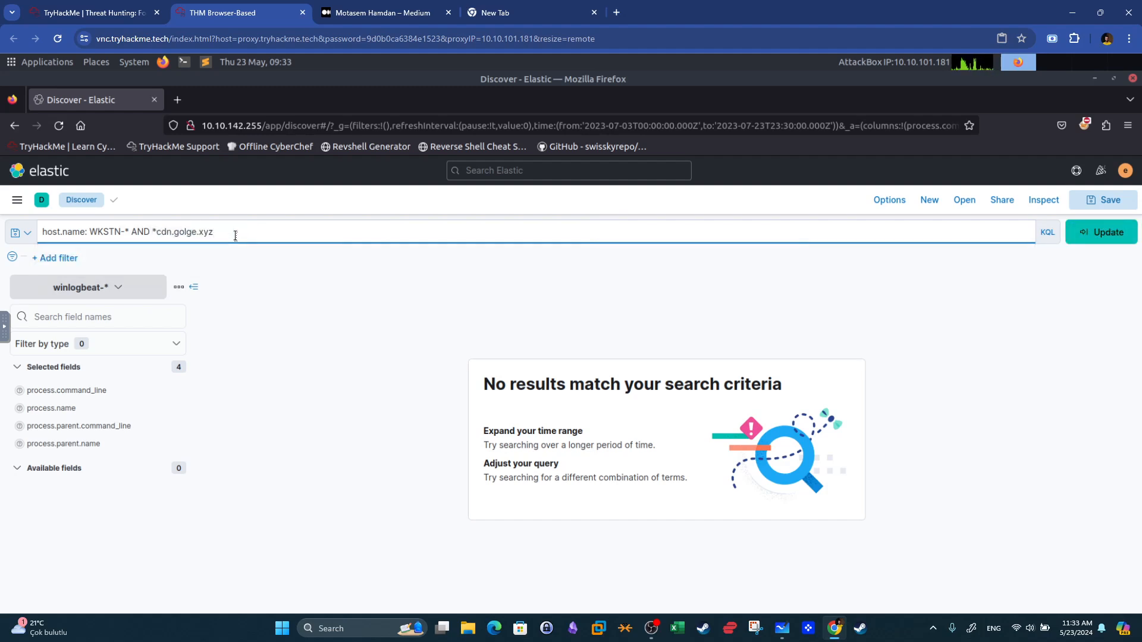
{"action": "key", "text": "Return"}
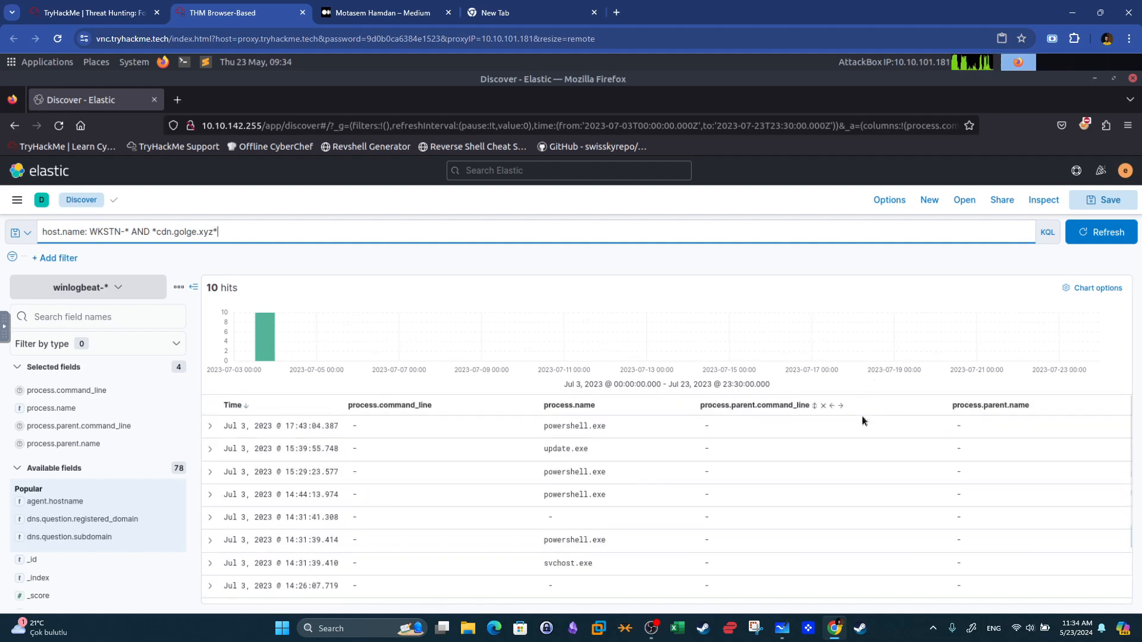
Compare the winlogbeat hits with the room's answer for the process associated with cdn.golge.xyz.
{"action": "left_click", "coordinate": [98, 12]}
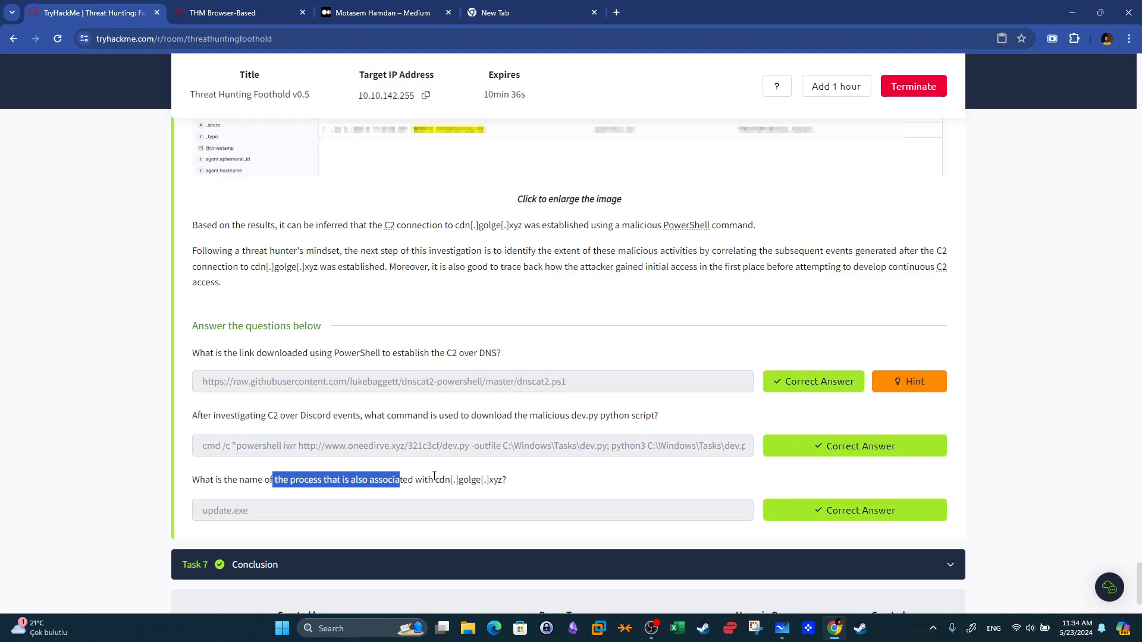
{"action": "left_click", "coordinate": [493, 483]}
{"action": "left_click", "coordinate": [304, 6]}
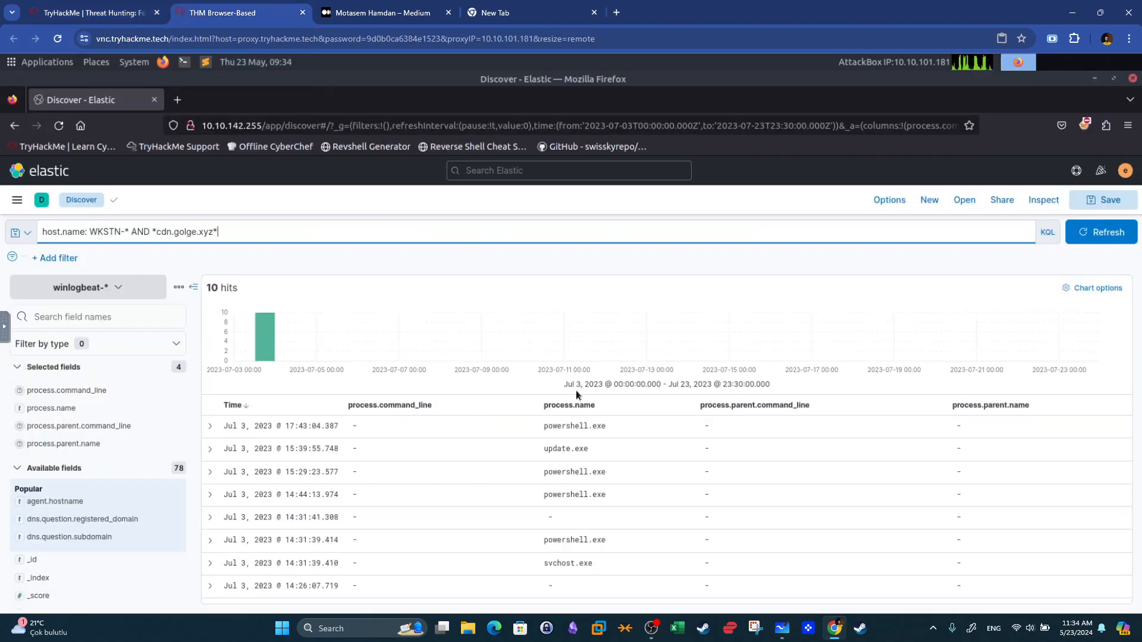
Expand the update.exe event and inspect its surrounding documents, then return to the search results.
{"action": "double_click", "coordinate": [591, 456]}
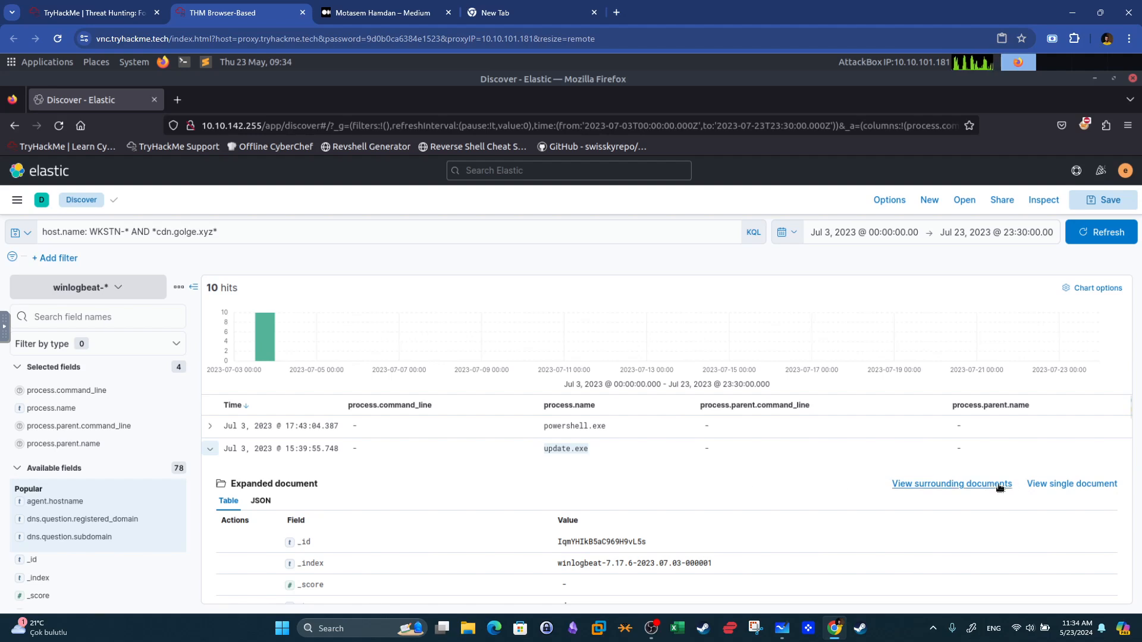
{"action": "left_click", "coordinate": [999, 486]}
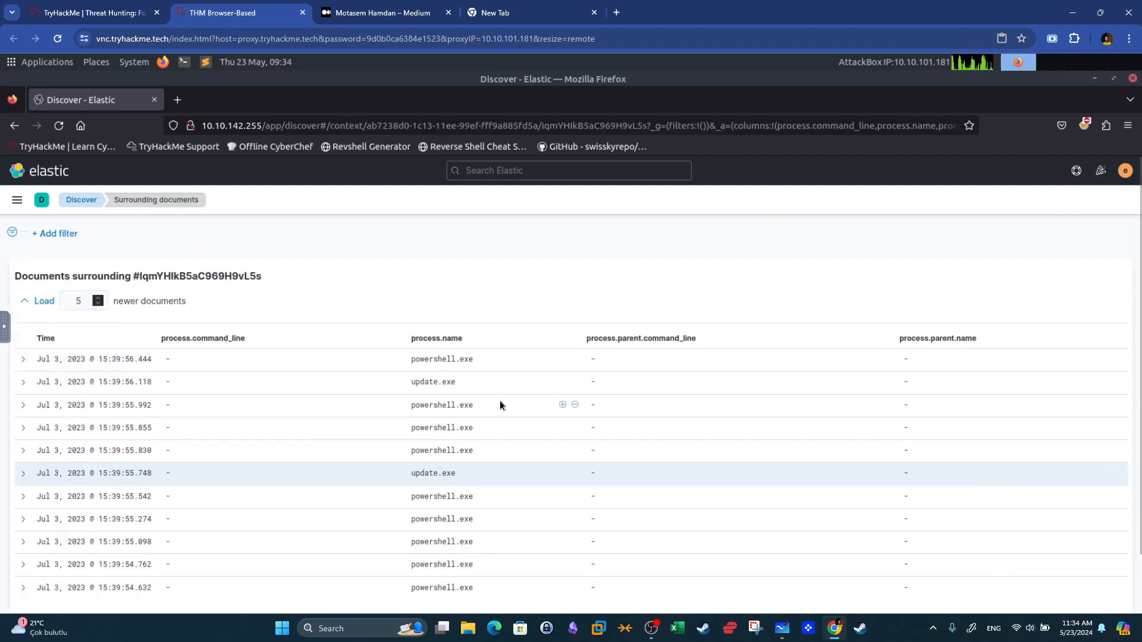
{"action": "scroll", "coordinate": [502, 401], "scroll_direction": "down", "scroll_amount": 1}
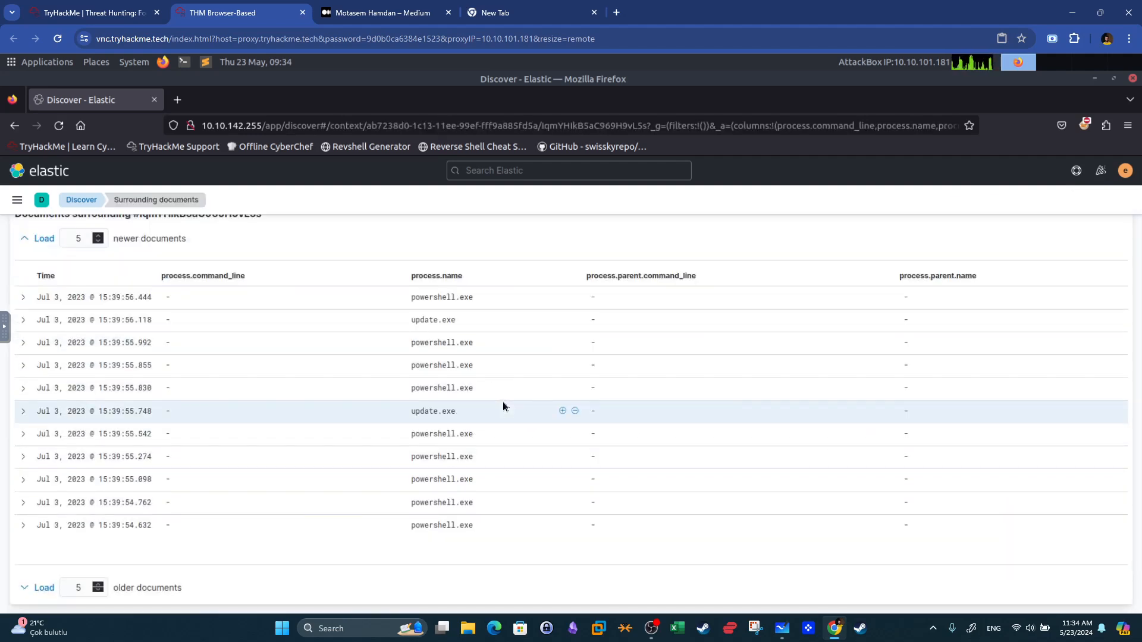
{"action": "scroll", "coordinate": [172, 345], "scroll_direction": "up", "scroll_amount": 1}
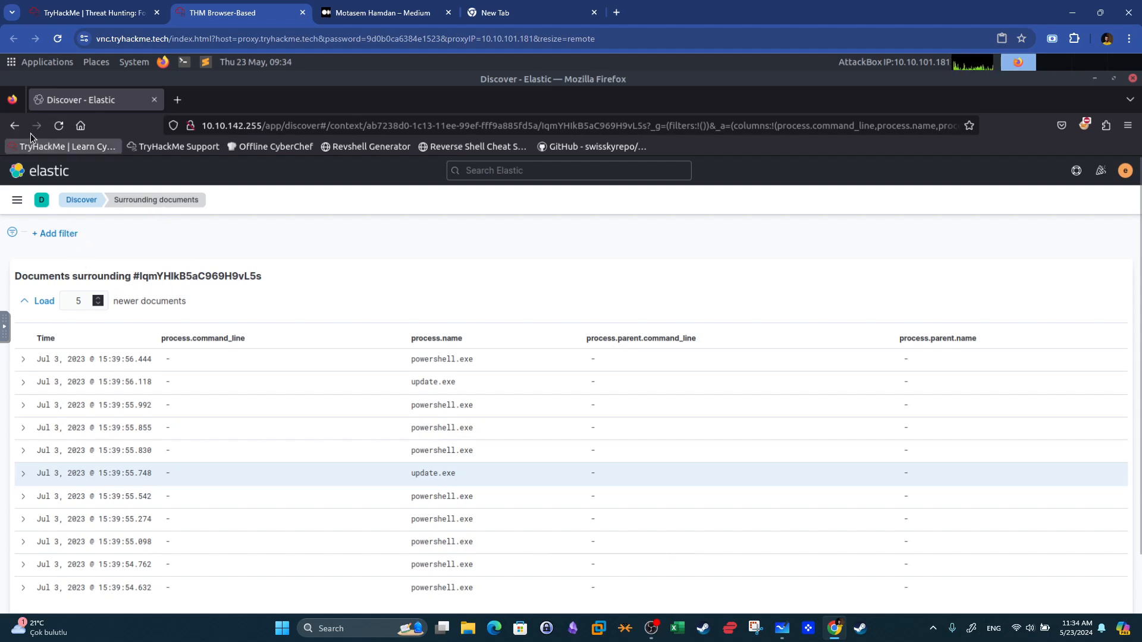
{"action": "left_click", "coordinate": [14, 126]}
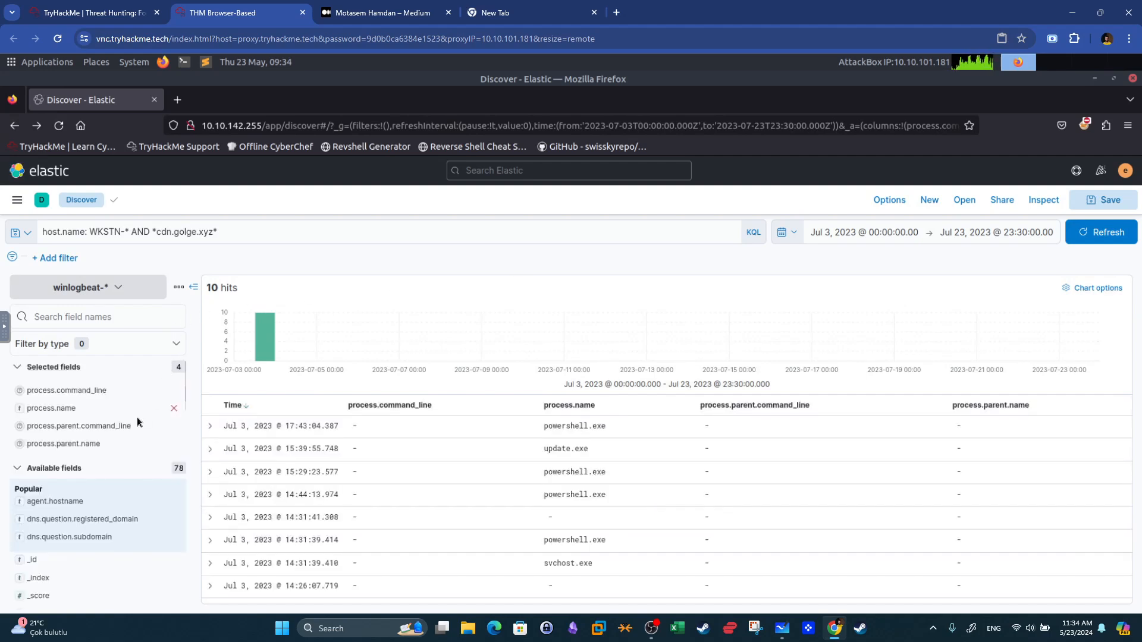
{"action": "key", "text": "super+shift+s"}
{"action": "scroll", "coordinate": [125, 451], "scroll_direction": "down", "scroll_amount": 2}
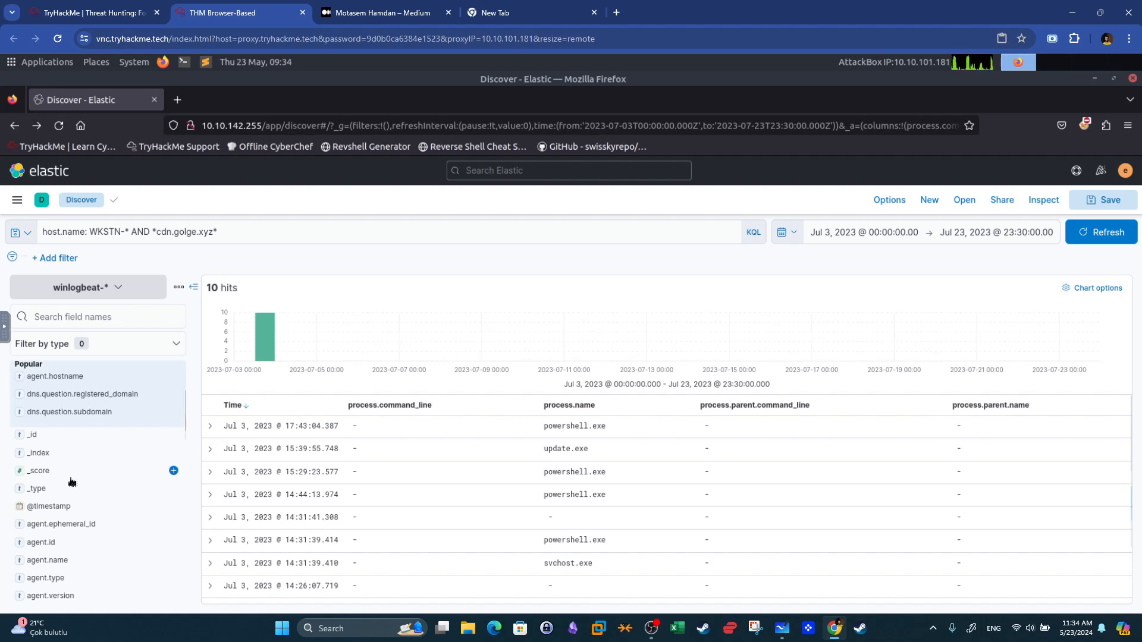
Filter the field list for ip and add dns.resolved_ip as a column in the results table.
{"action": "scroll", "coordinate": [75, 483], "scroll_direction": "down", "scroll_amount": 6}
{"action": "scroll", "coordinate": [74, 483], "scroll_direction": "down", "scroll_amount": 3}
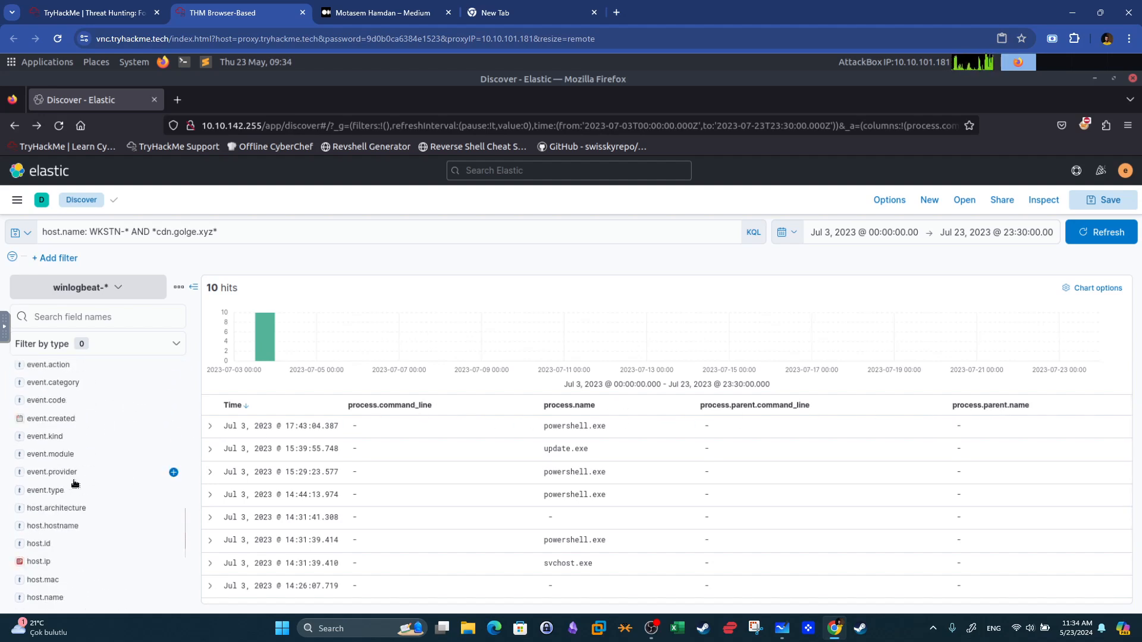
{"action": "scroll", "coordinate": [75, 482], "scroll_direction": "down", "scroll_amount": 3}
{"action": "left_click", "coordinate": [109, 318]}
{"action": "type", "text": "ip"}
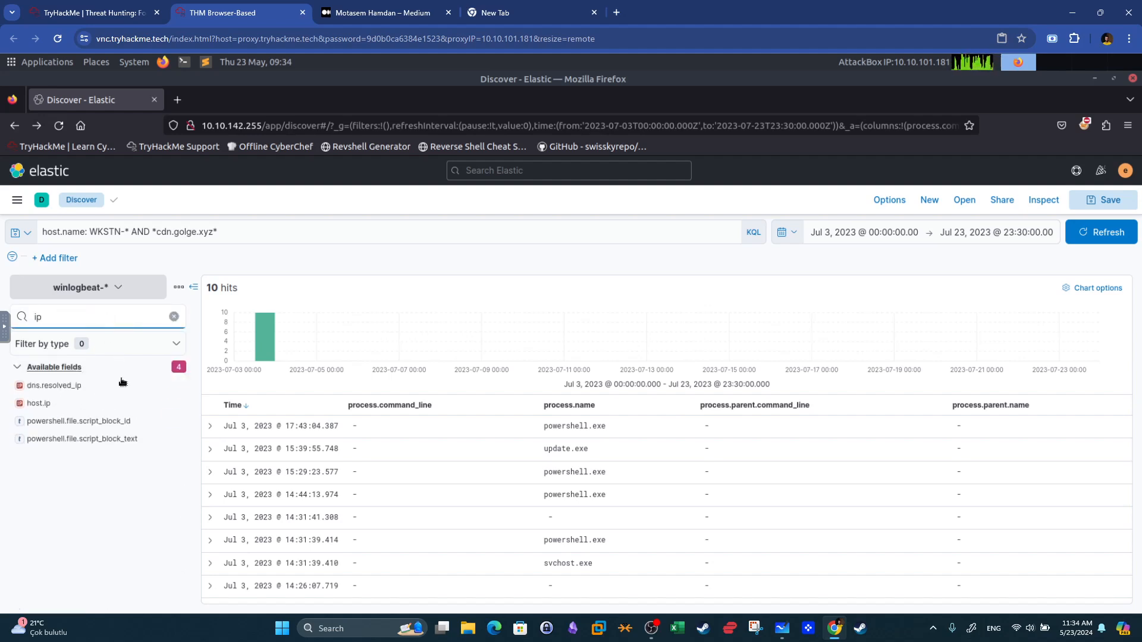
{"action": "left_click", "coordinate": [174, 387]}
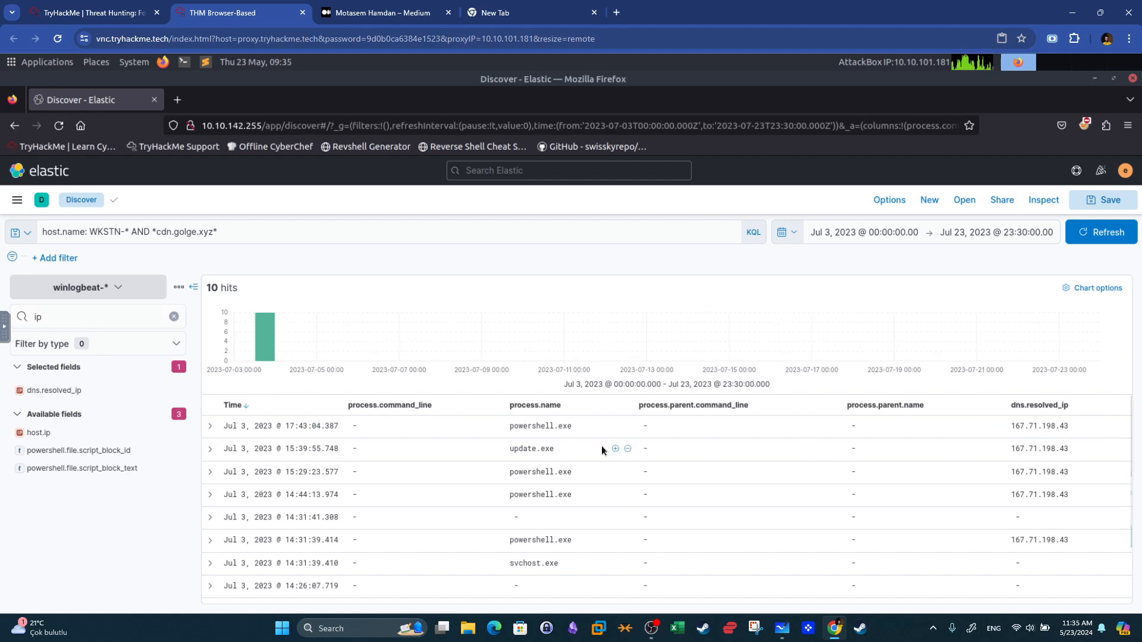
Compare the update.exe row and its resolved IP with the room's answer for the process tied to cdn.golge.xyz.
{"action": "left_click_drag", "start_coordinate": [553, 452], "coordinate": [513, 452]}
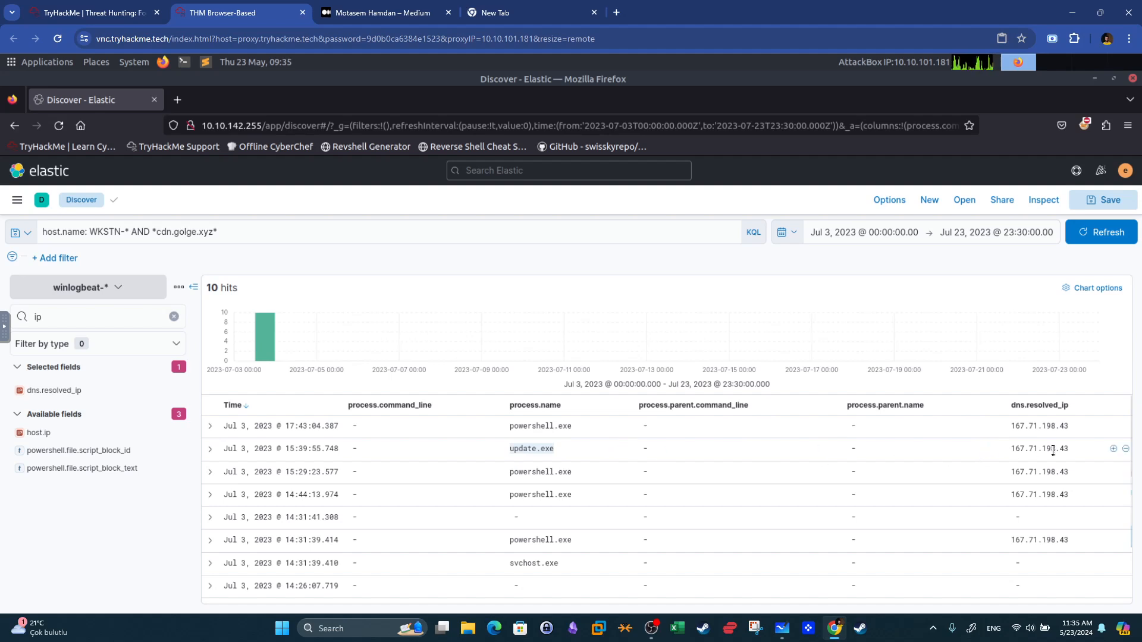
{"action": "left_click_drag", "start_coordinate": [1068, 451], "coordinate": [1004, 454]}
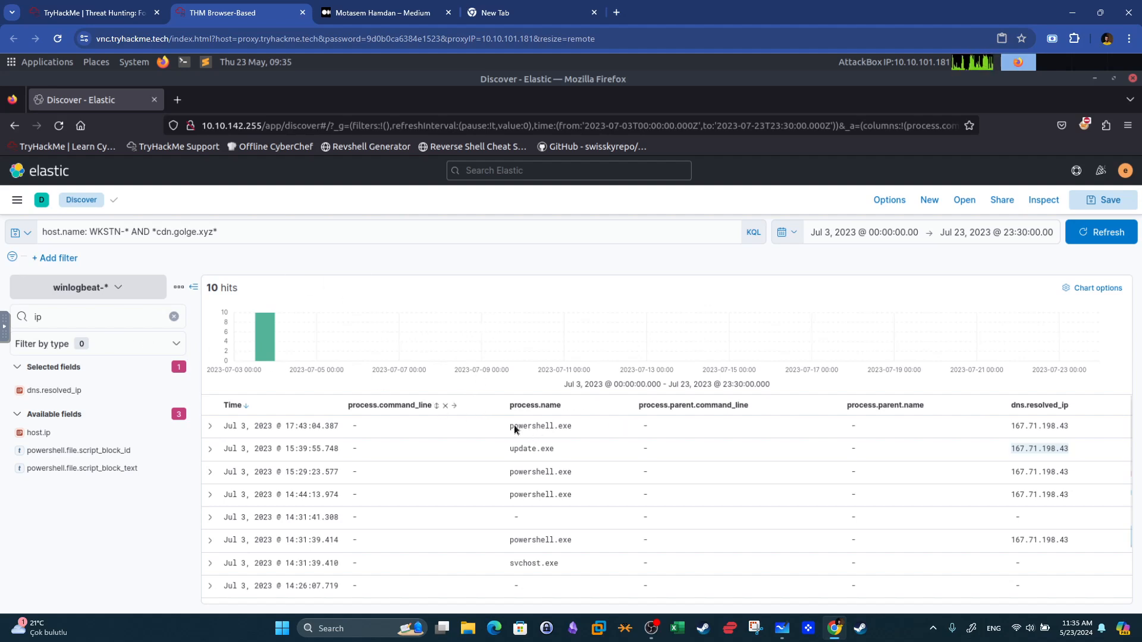
{"action": "left_click_drag", "start_coordinate": [555, 448], "coordinate": [516, 450]}
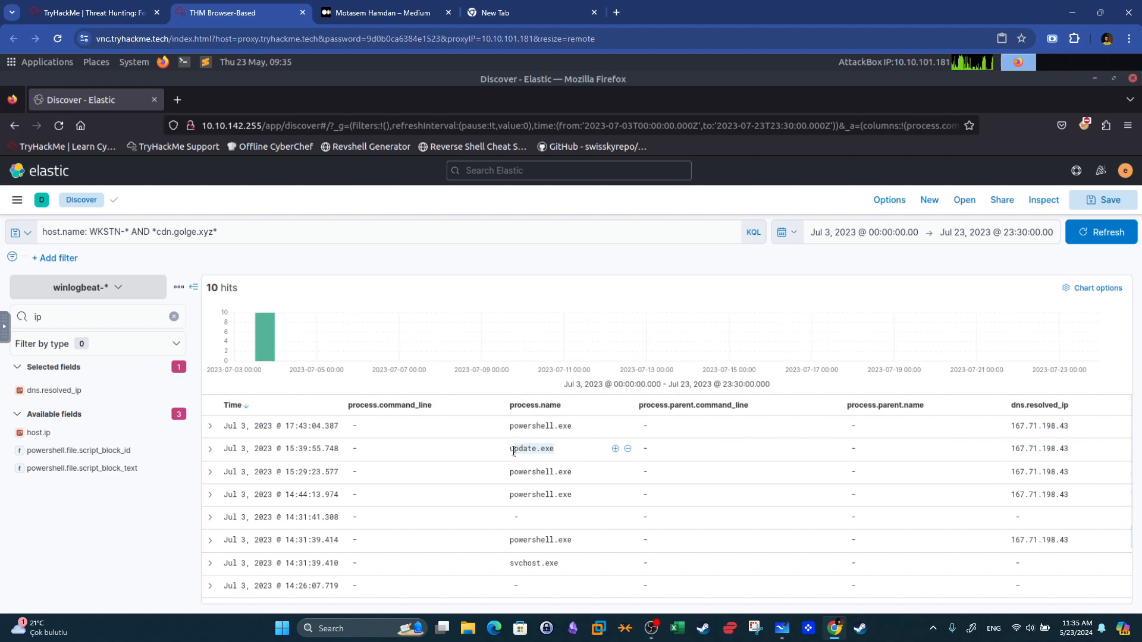
{"action": "left_click", "coordinate": [161, 232]}
{"action": "left_click", "coordinate": [95, 12]}
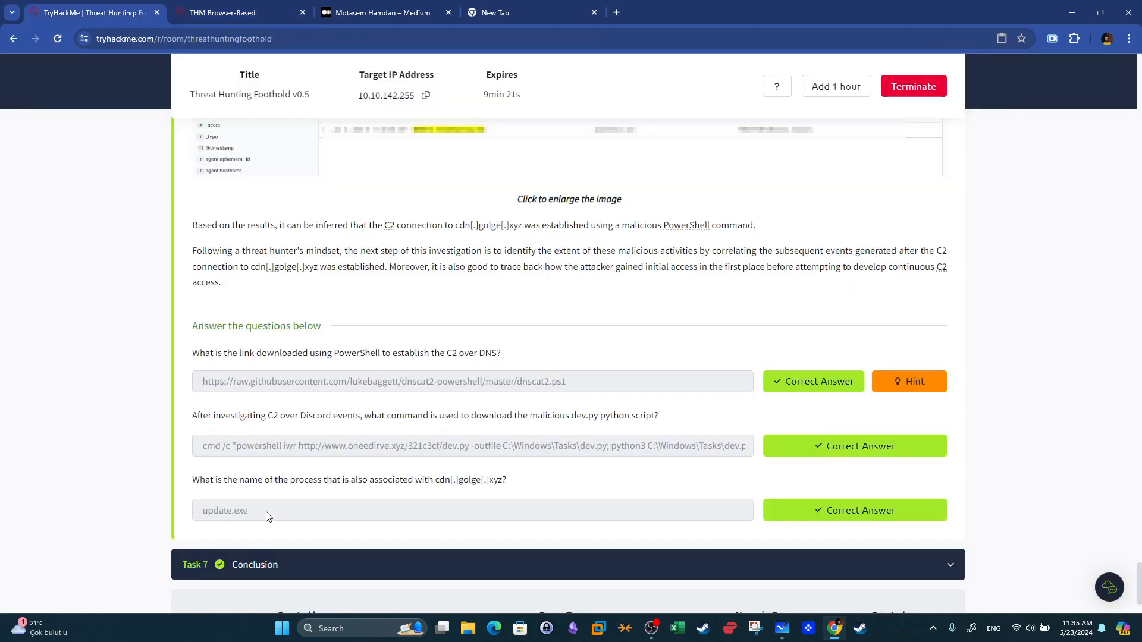
{"action": "left_click_drag", "start_coordinate": [269, 516], "coordinate": [175, 516]}
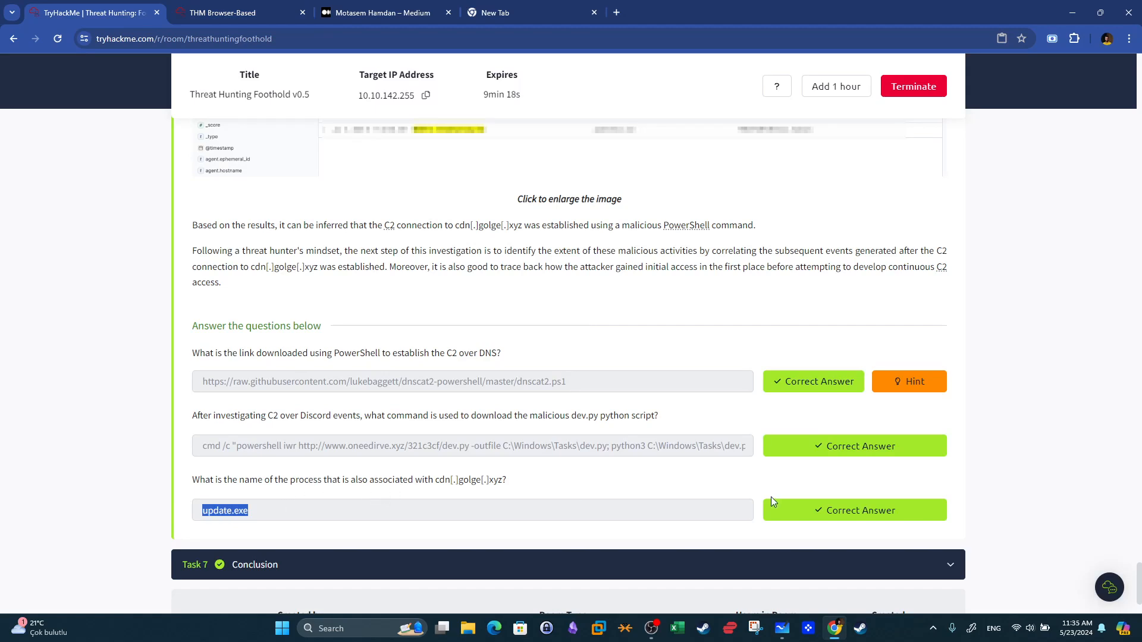
Collapse the open task sections and return to the top of the Threat Hunting: Foothold room page.
{"action": "left_click", "coordinate": [941, 572]}
{"action": "scroll", "coordinate": [923, 378], "scroll_direction": "up", "scroll_amount": 7}
{"action": "left_click", "coordinate": [920, 453]}
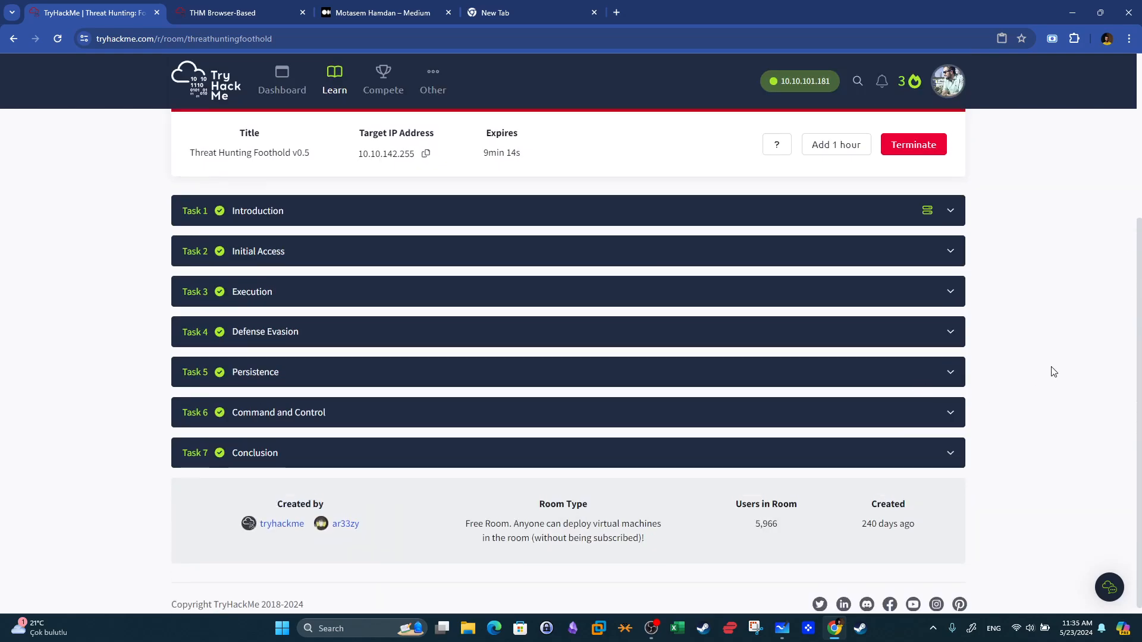
{"action": "scroll", "coordinate": [1050, 370], "scroll_direction": "up", "scroll_amount": 3}
{"action": "scroll", "coordinate": [1053, 371], "scroll_direction": "up", "scroll_amount": 1}
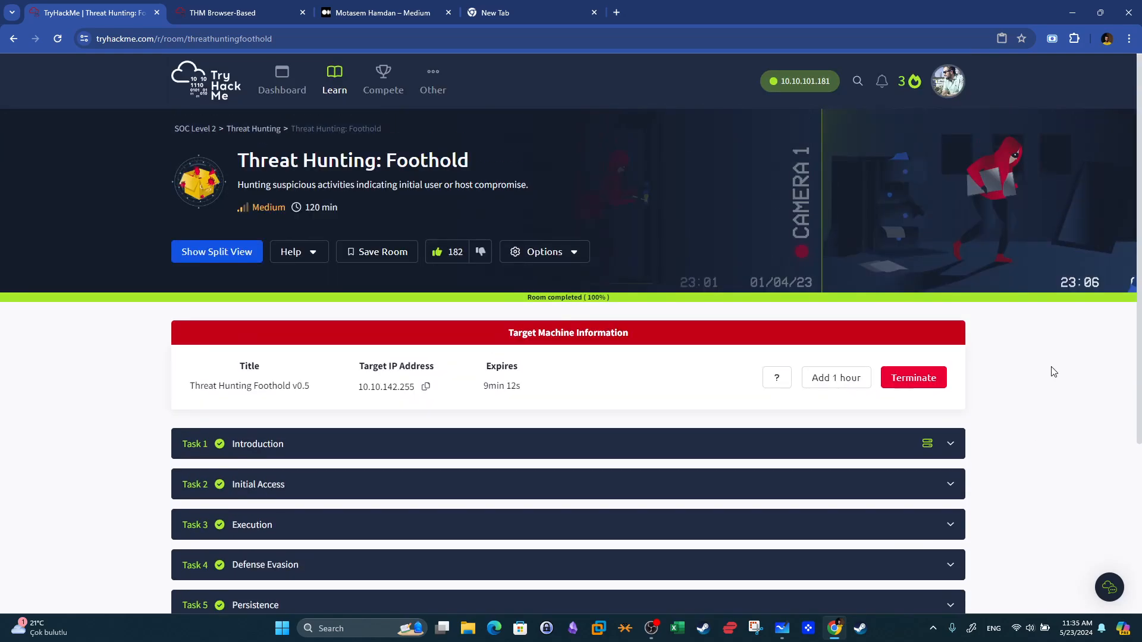